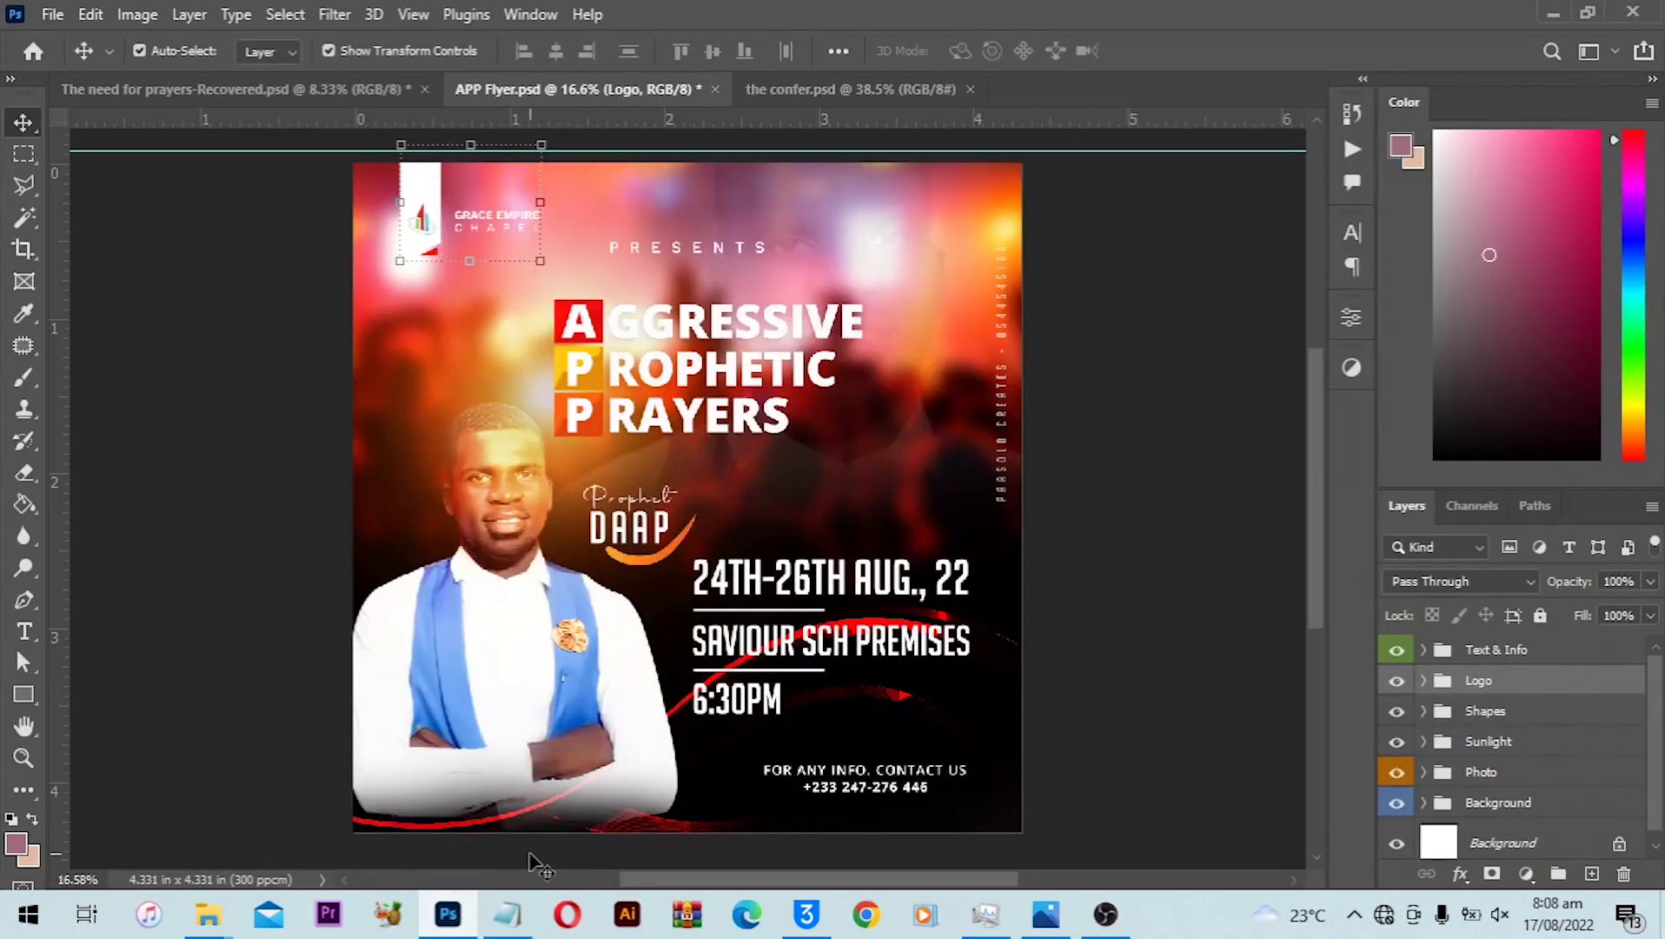
Compare the 'The need for prayers' and confer flyer designs with the APP Flyer document.
click(305, 107)
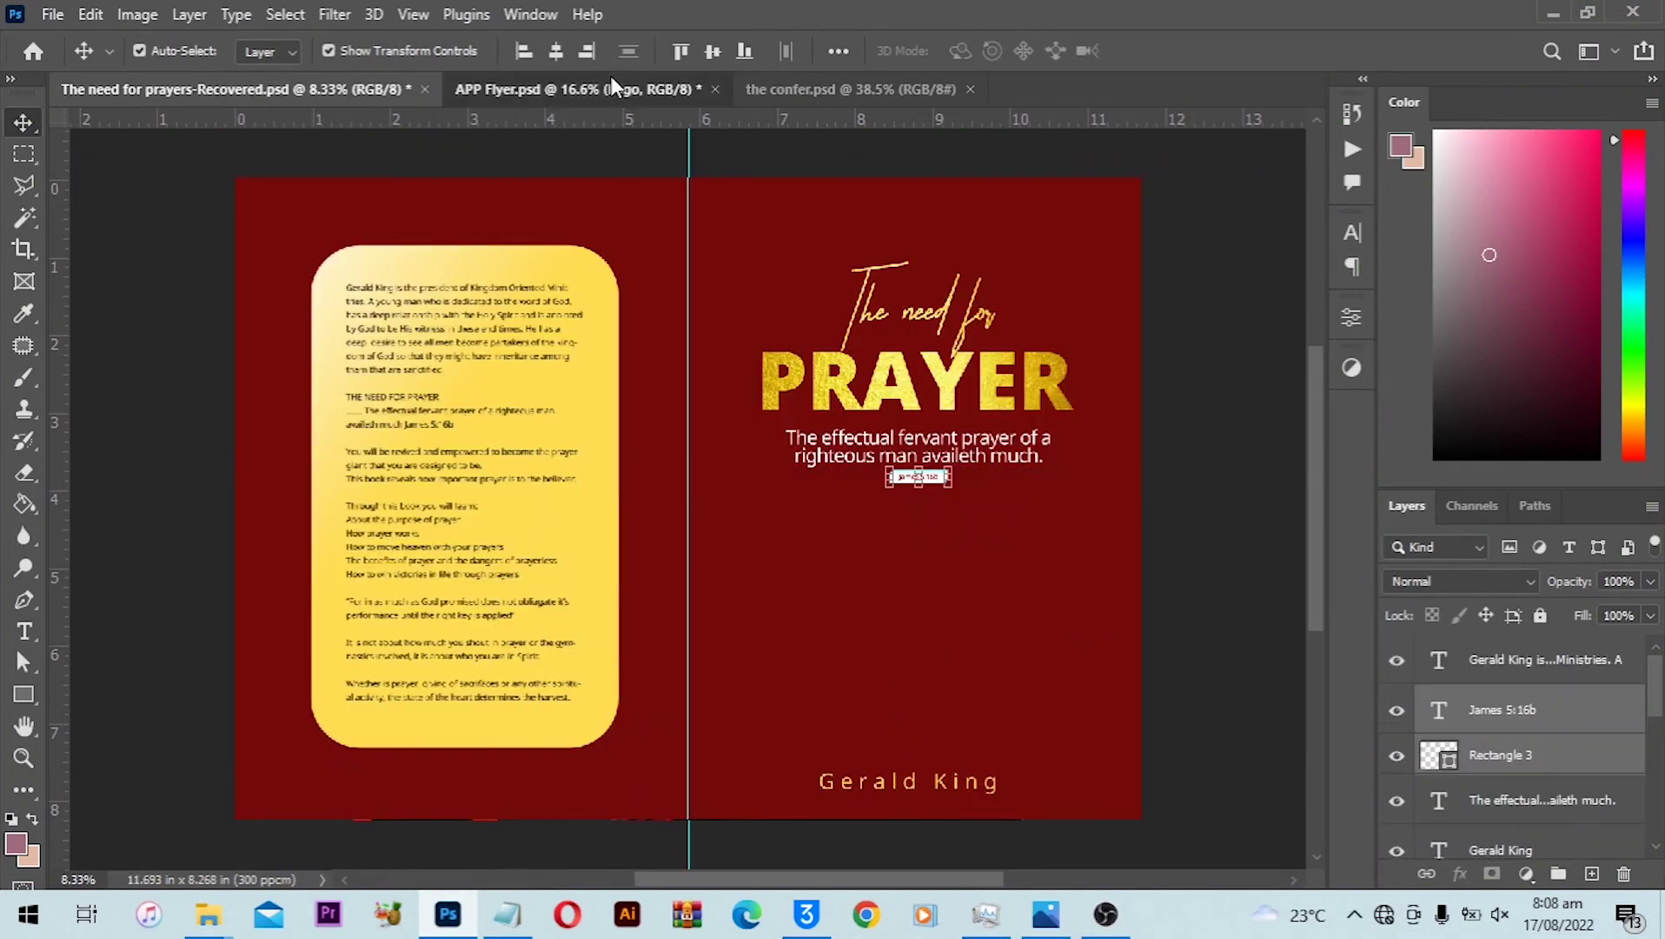
click(611, 76)
click(268, 87)
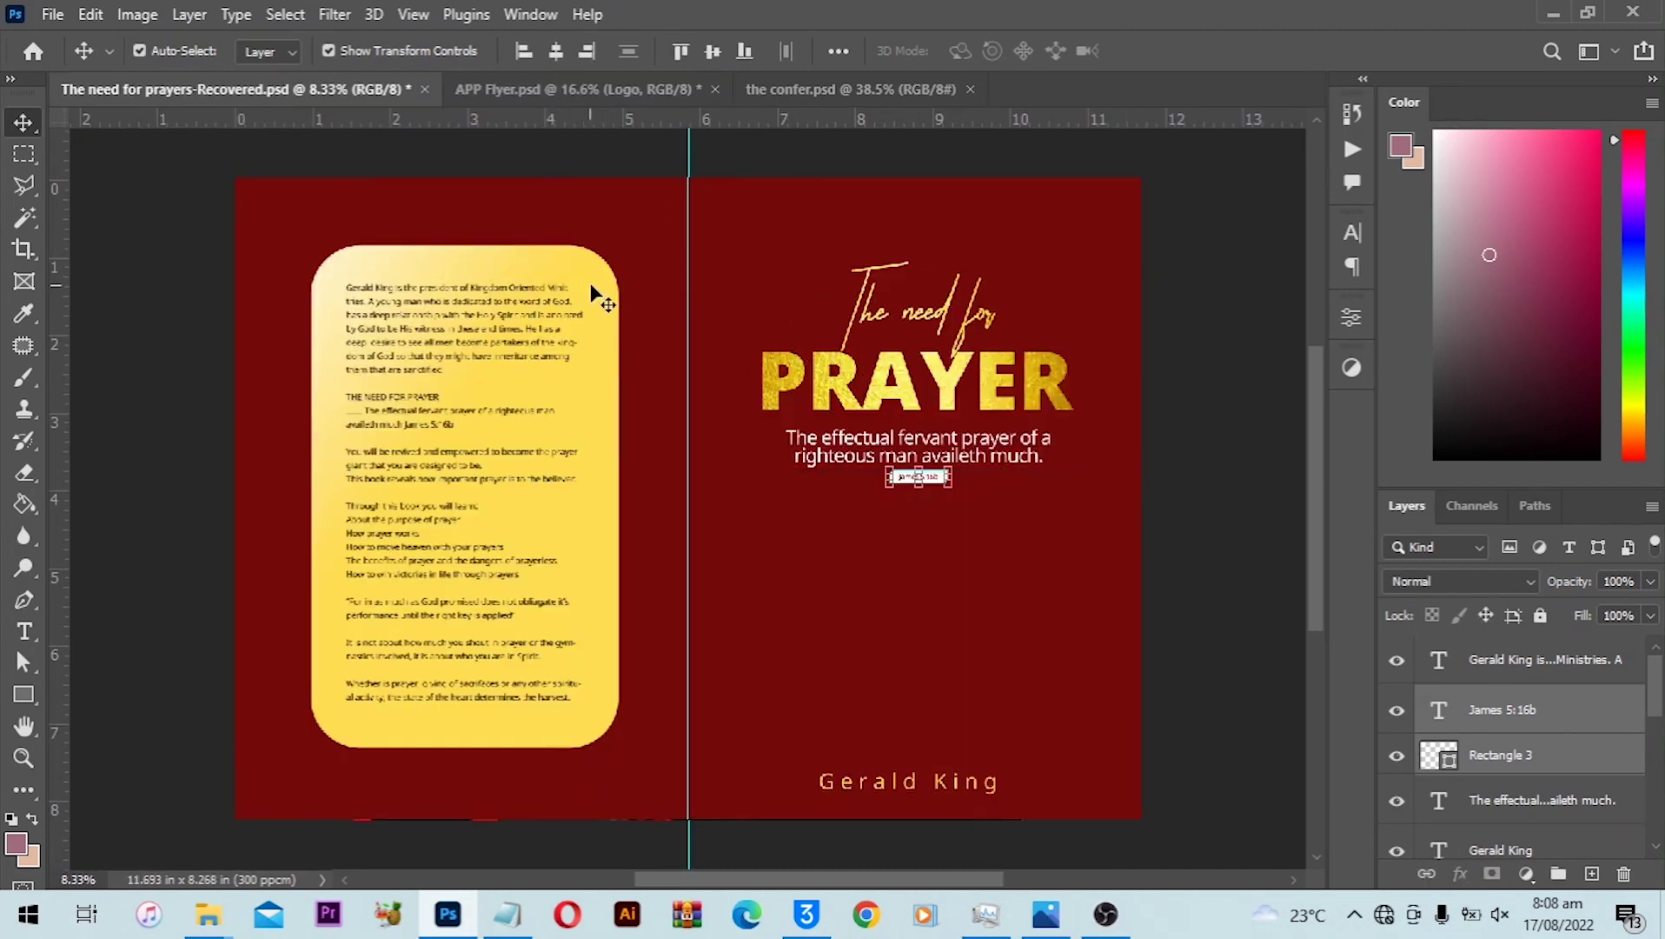
click(599, 86)
drag(573, 157, 698, 224)
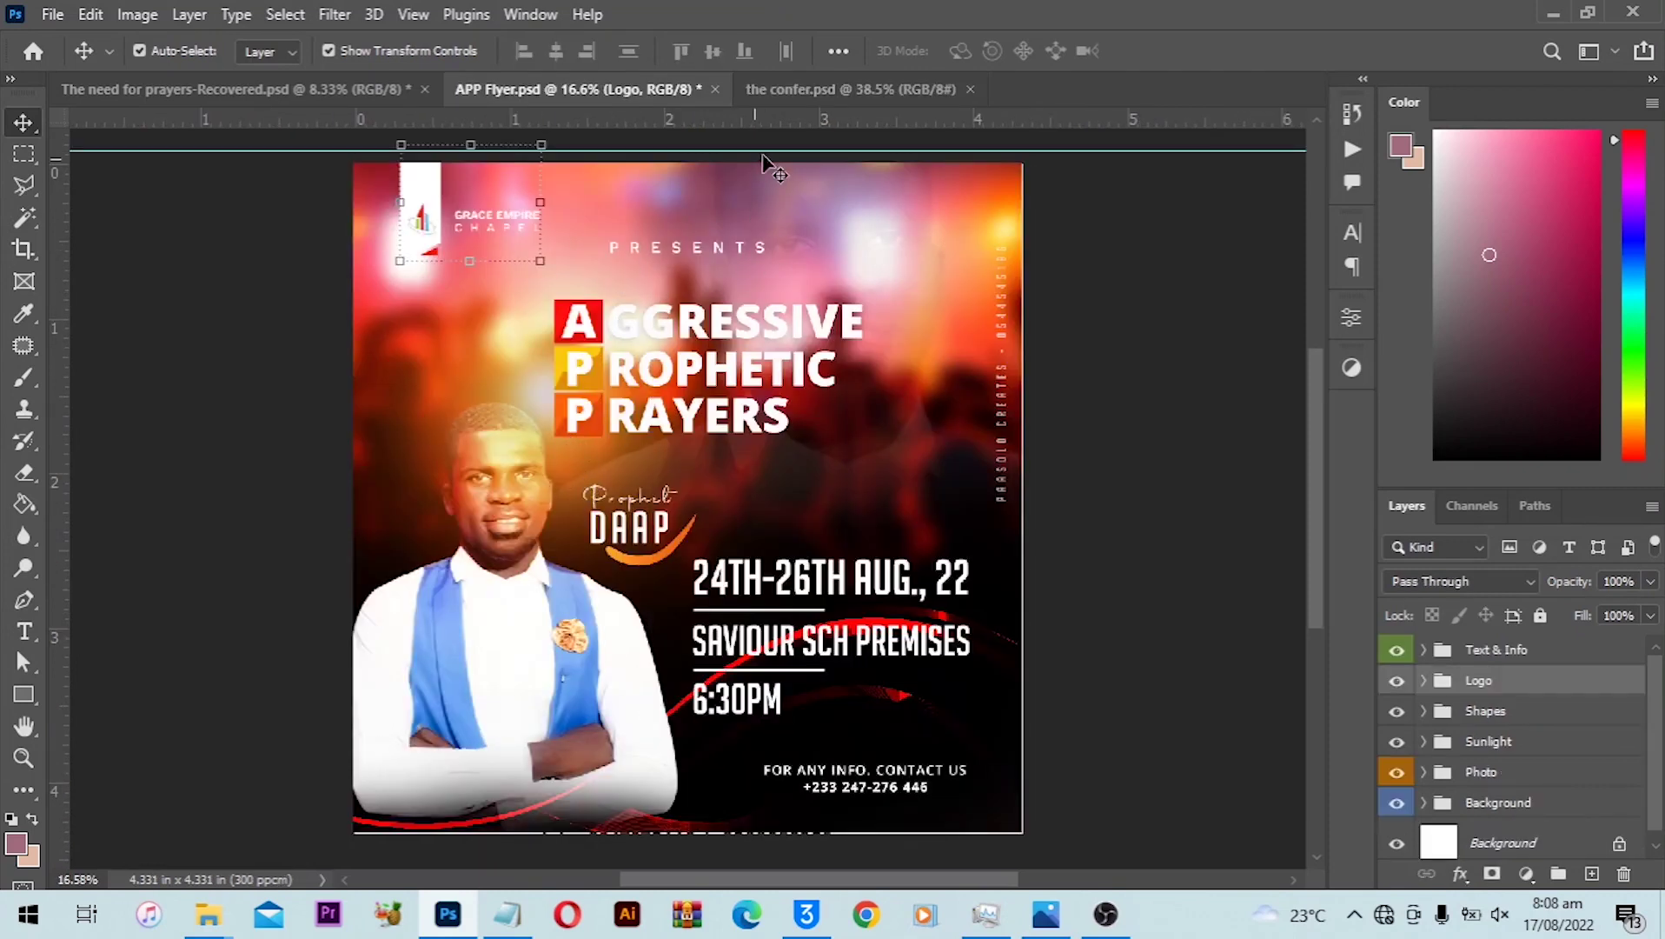
click(853, 87)
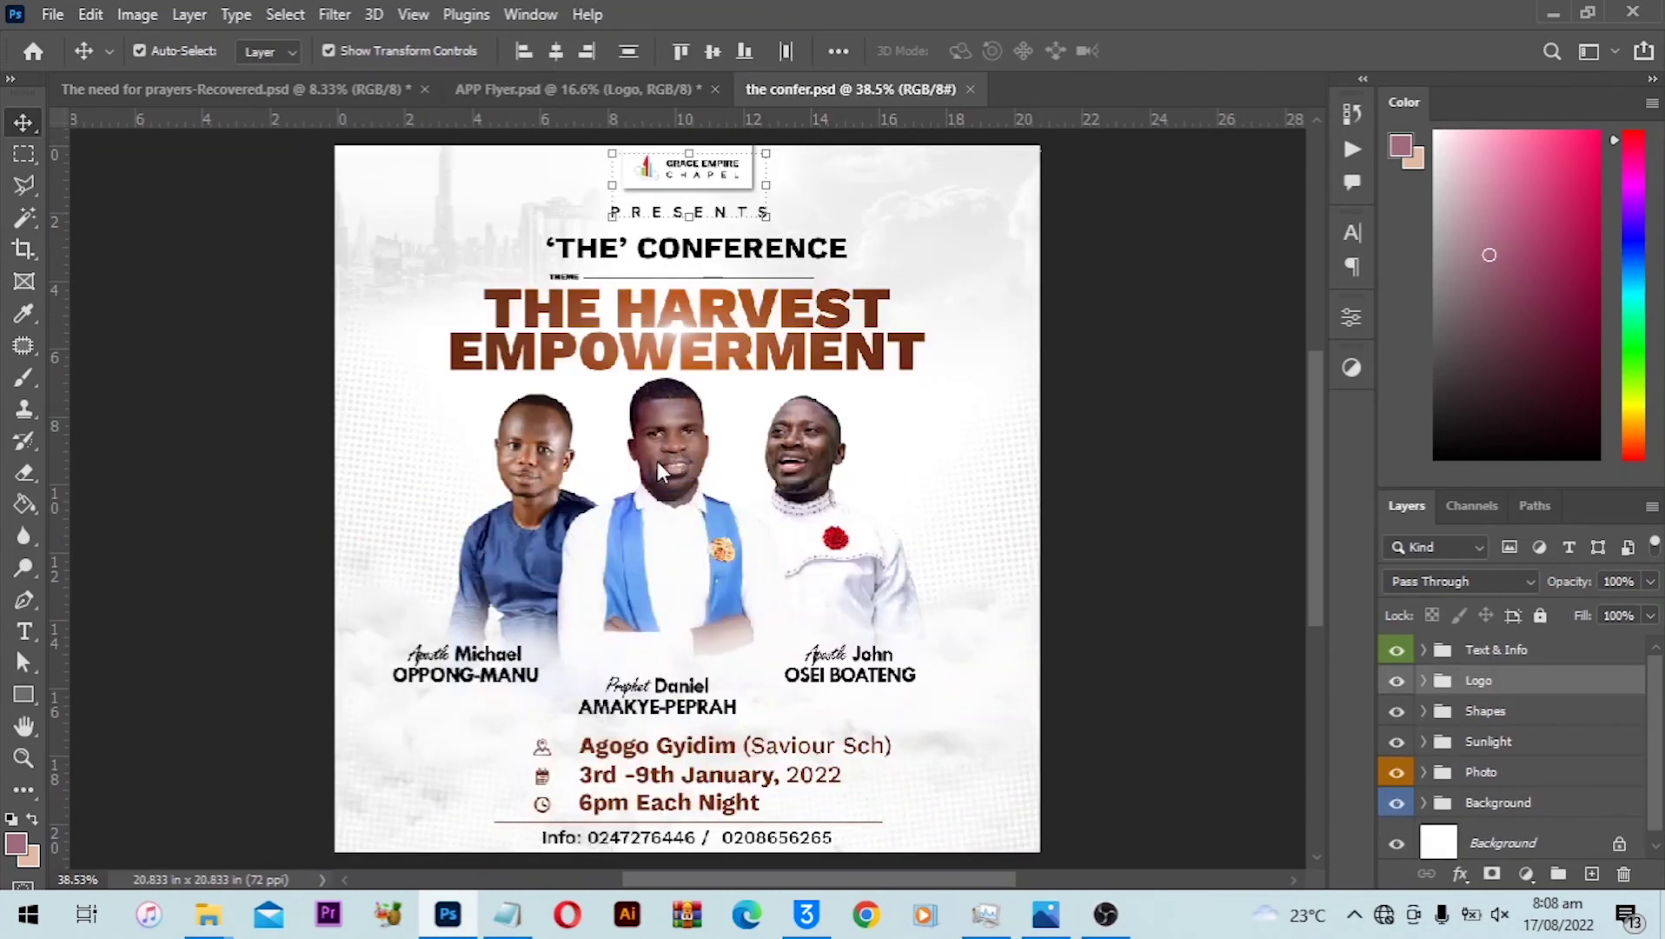
click(563, 90)
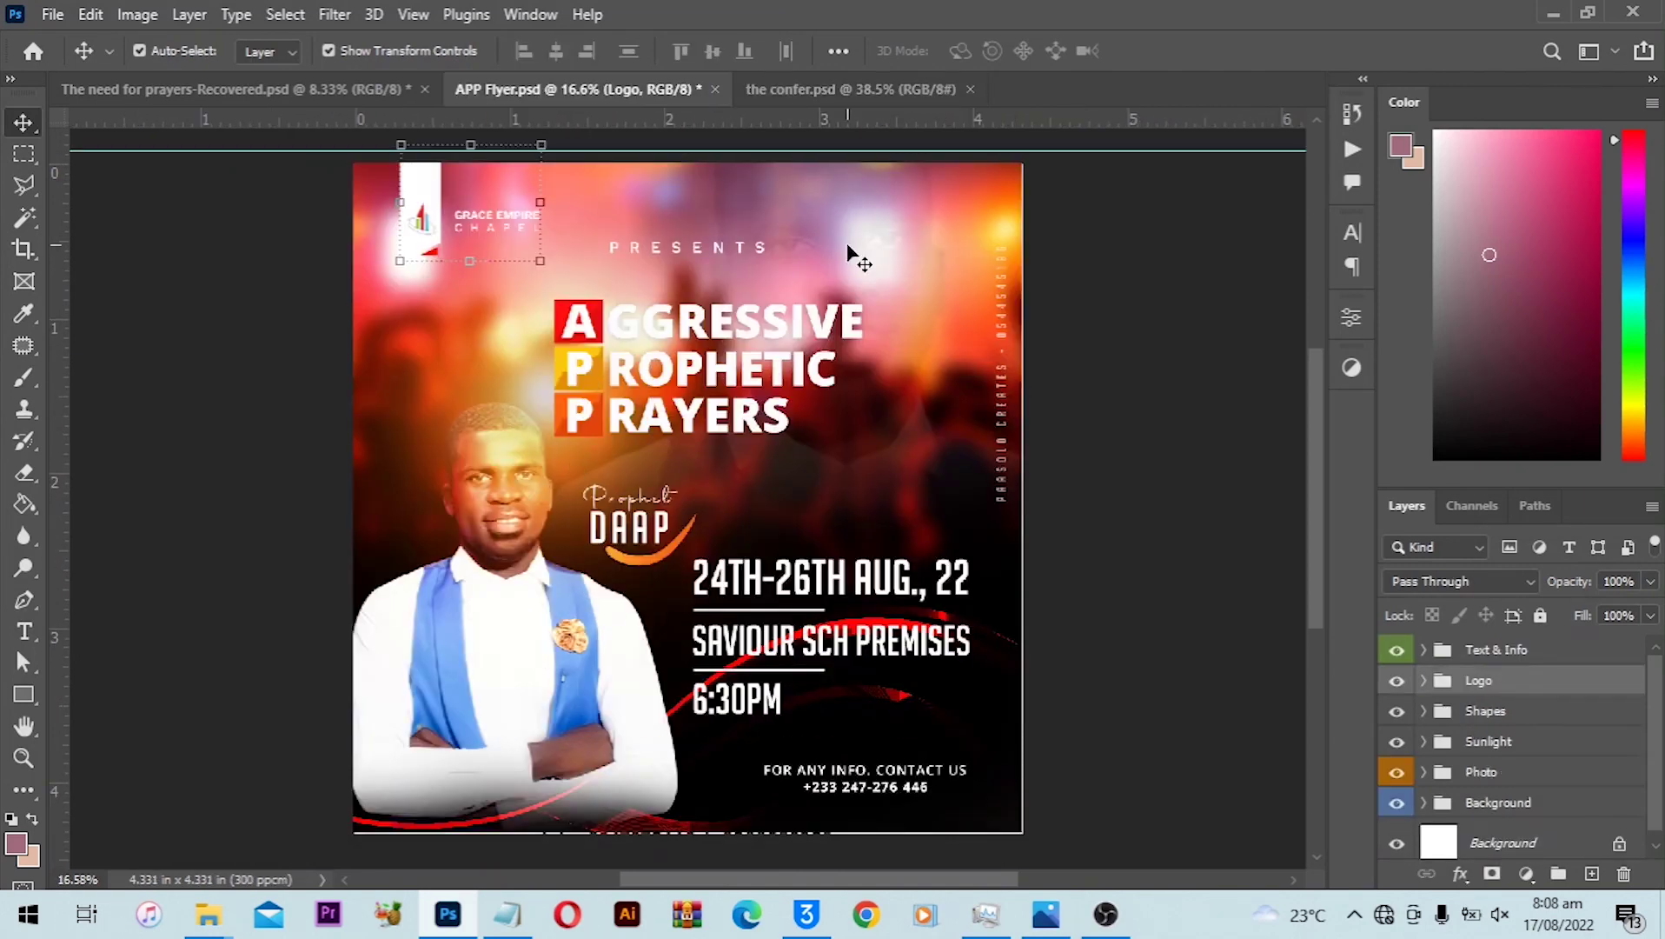
key(ctrl)
Create a blank white 4.331 × 4.331 inch document at 300 pixels per centimetre.
click(43, 14)
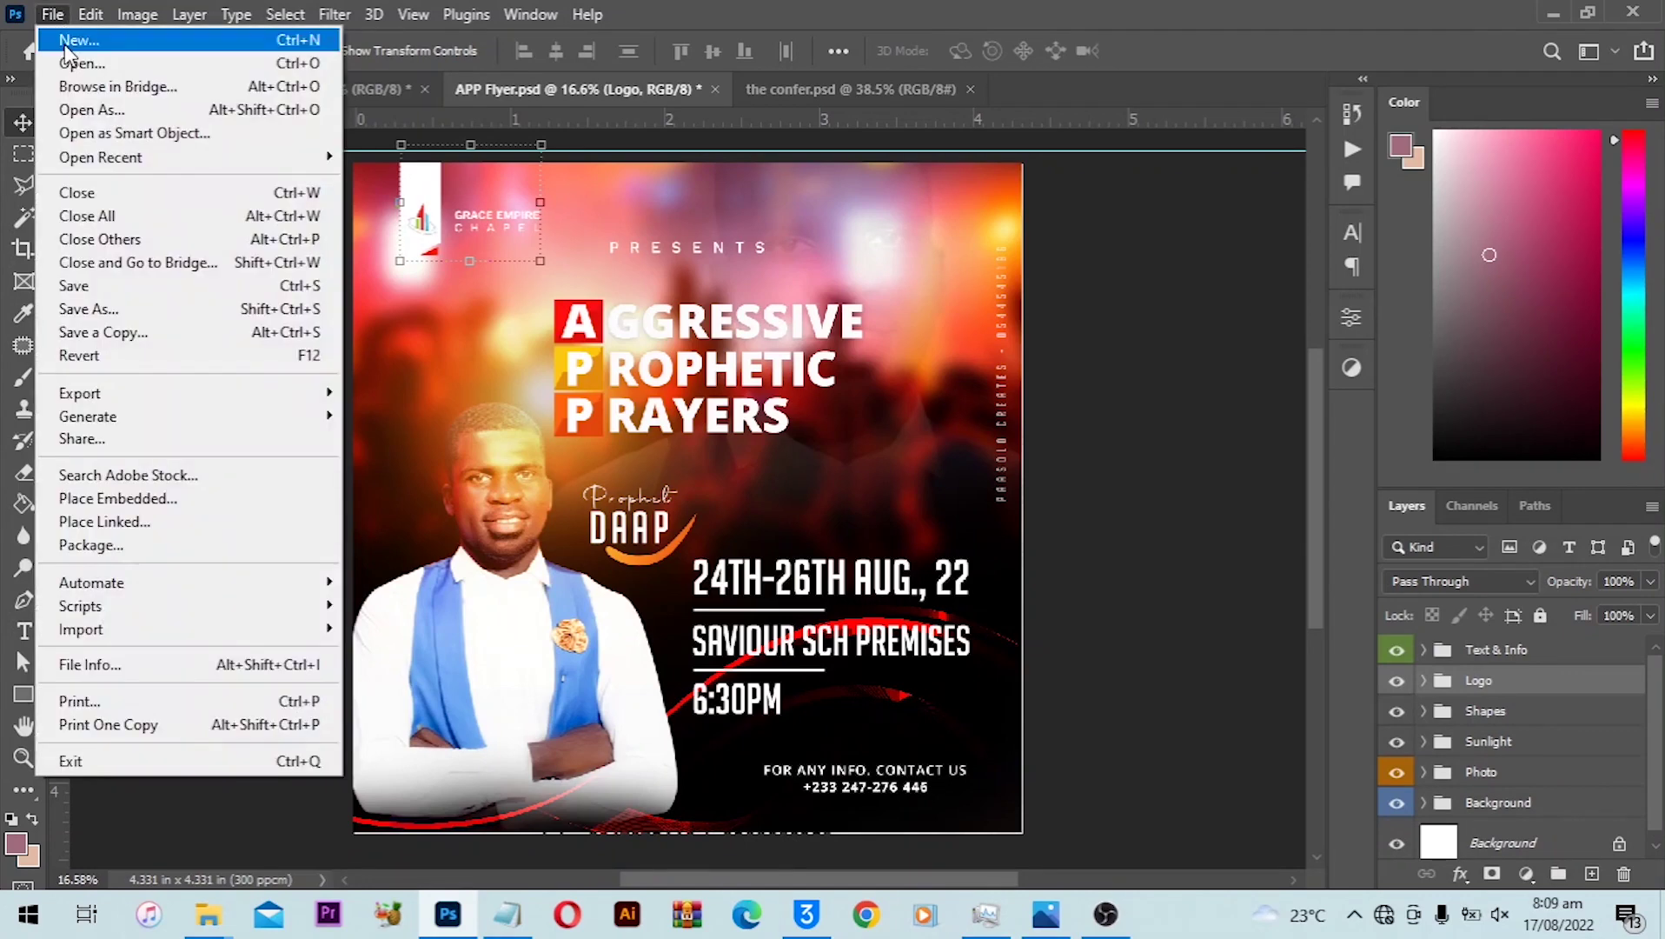
click(64, 39)
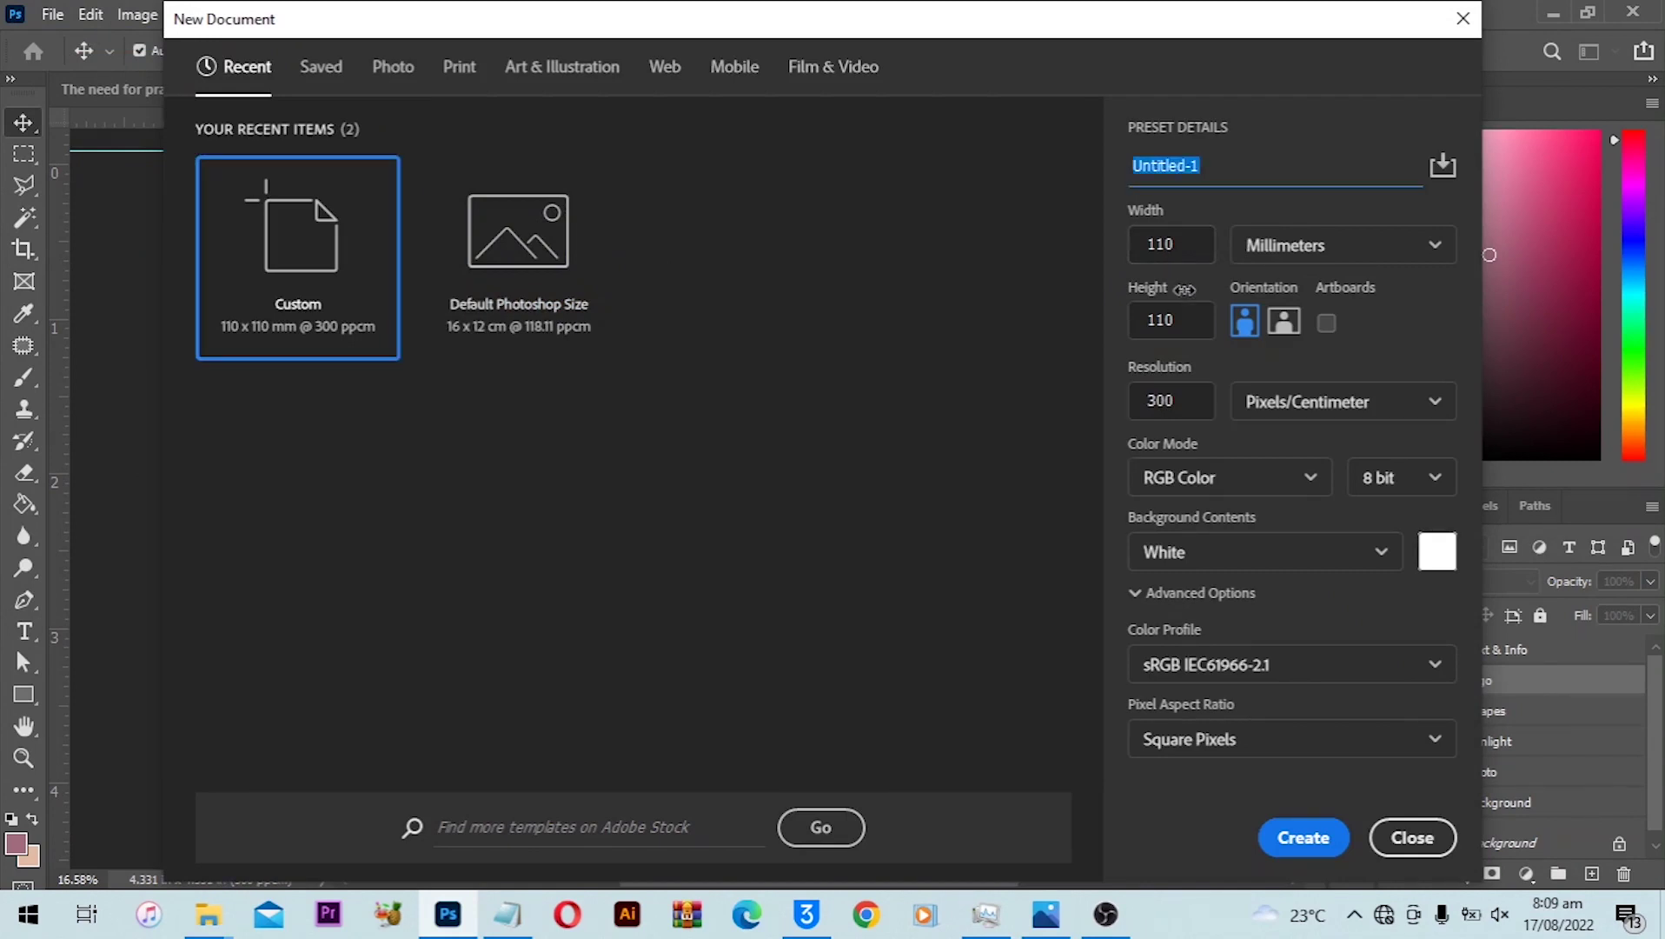
click(1292, 252)
click(1276, 329)
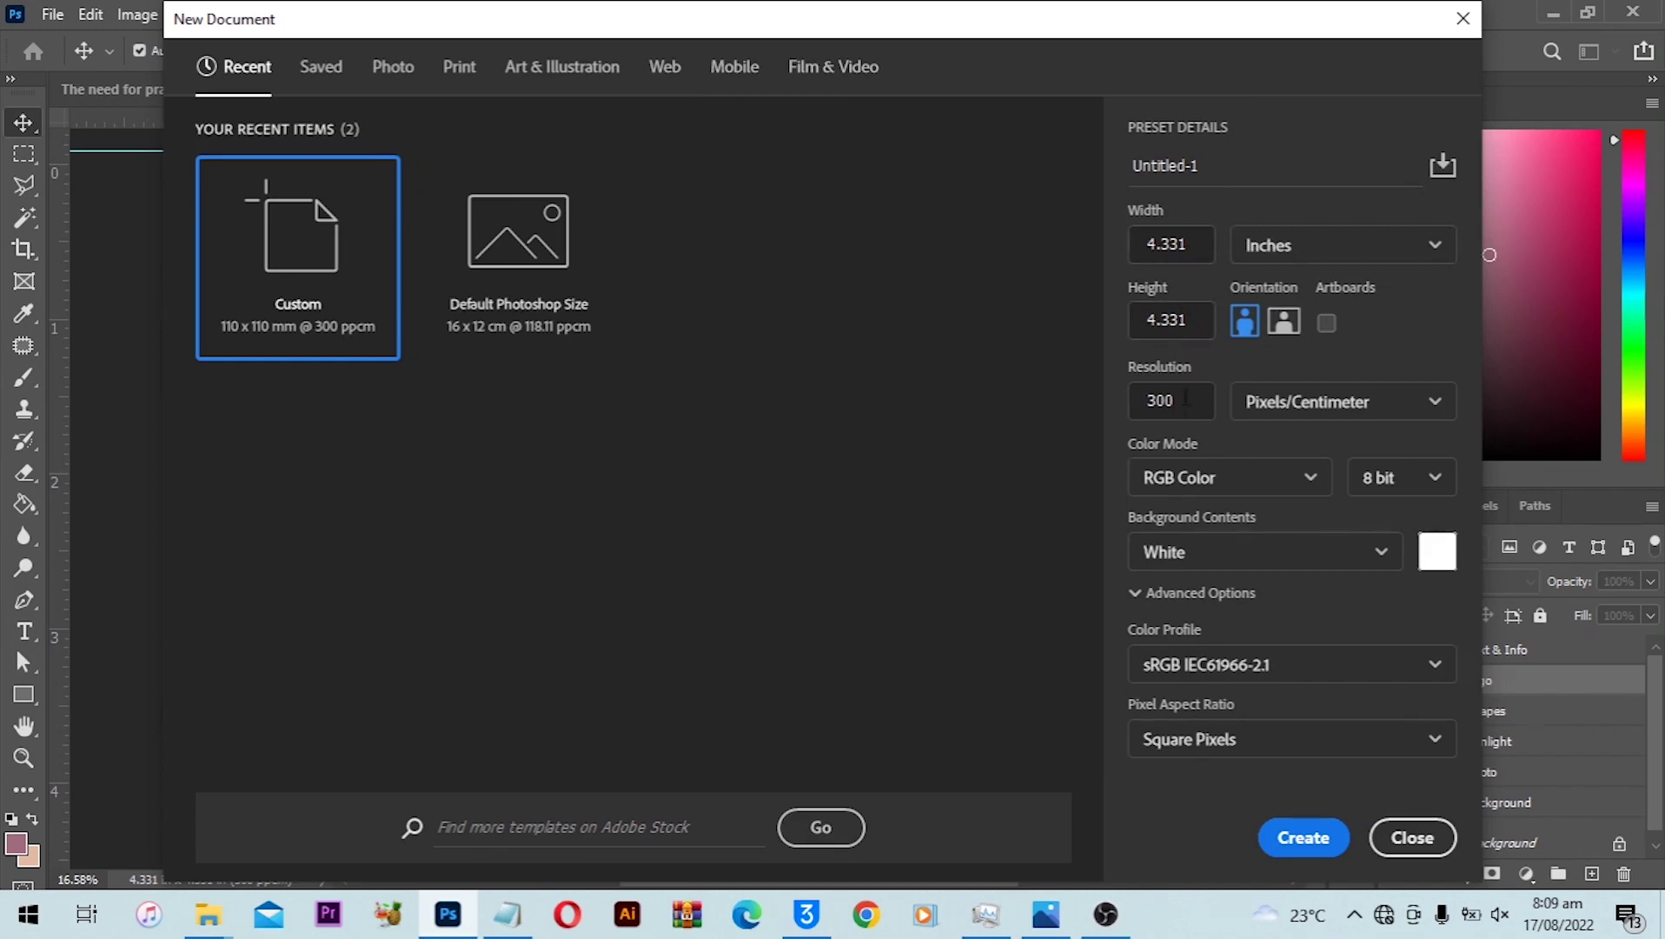
click(1304, 837)
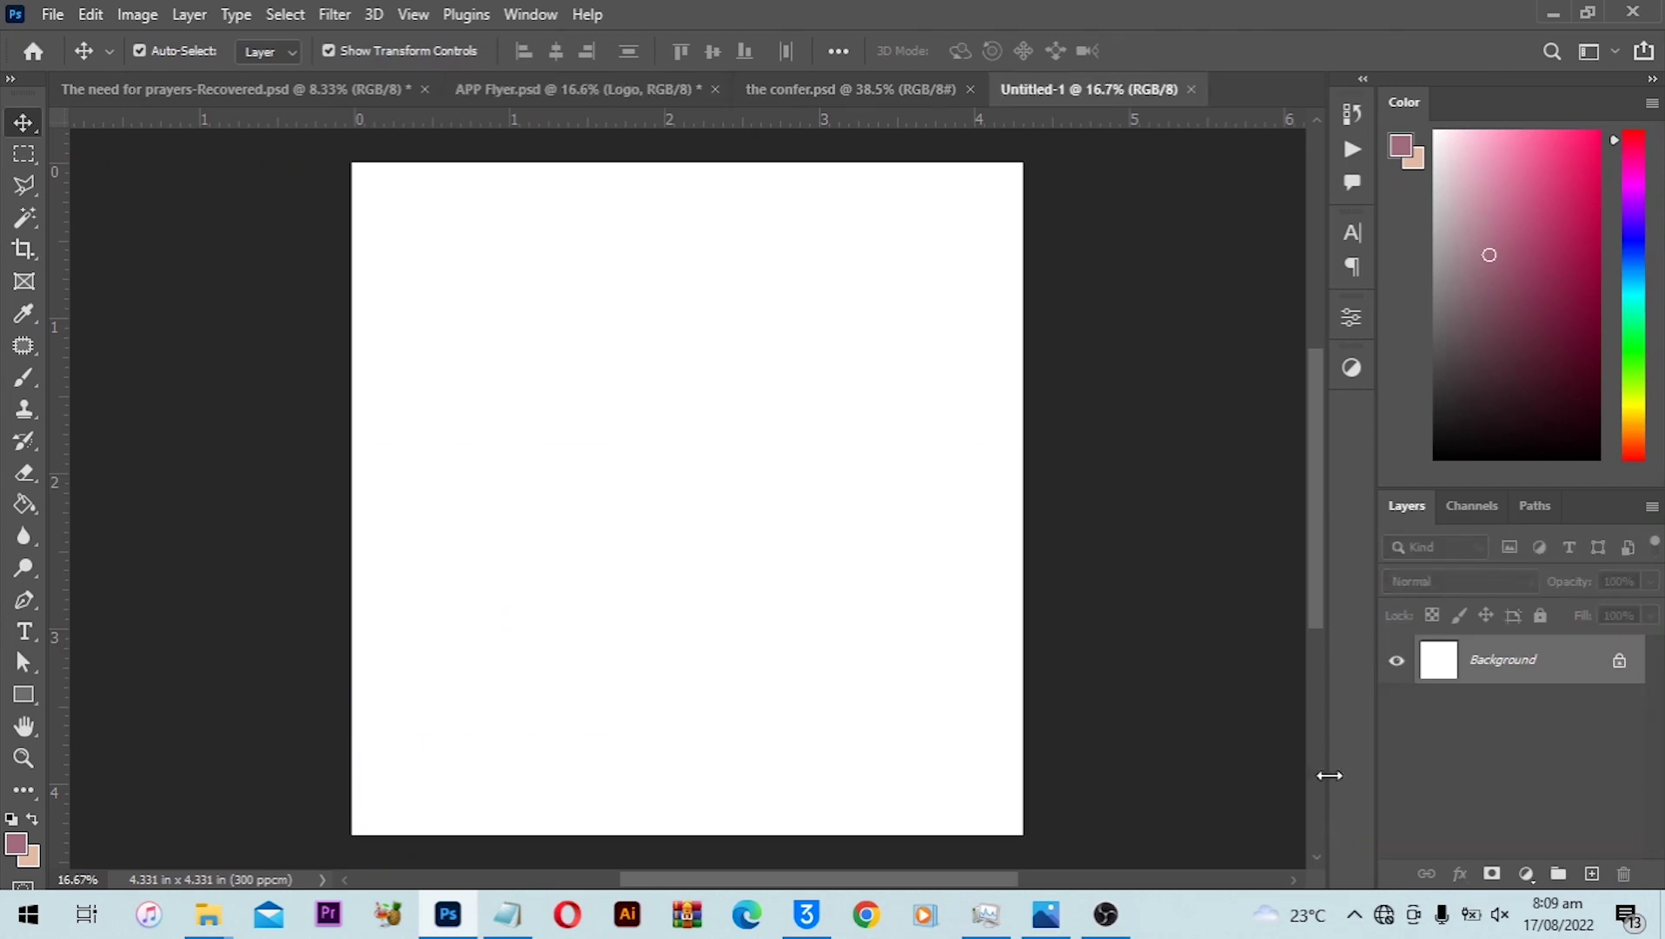
click(209, 914)
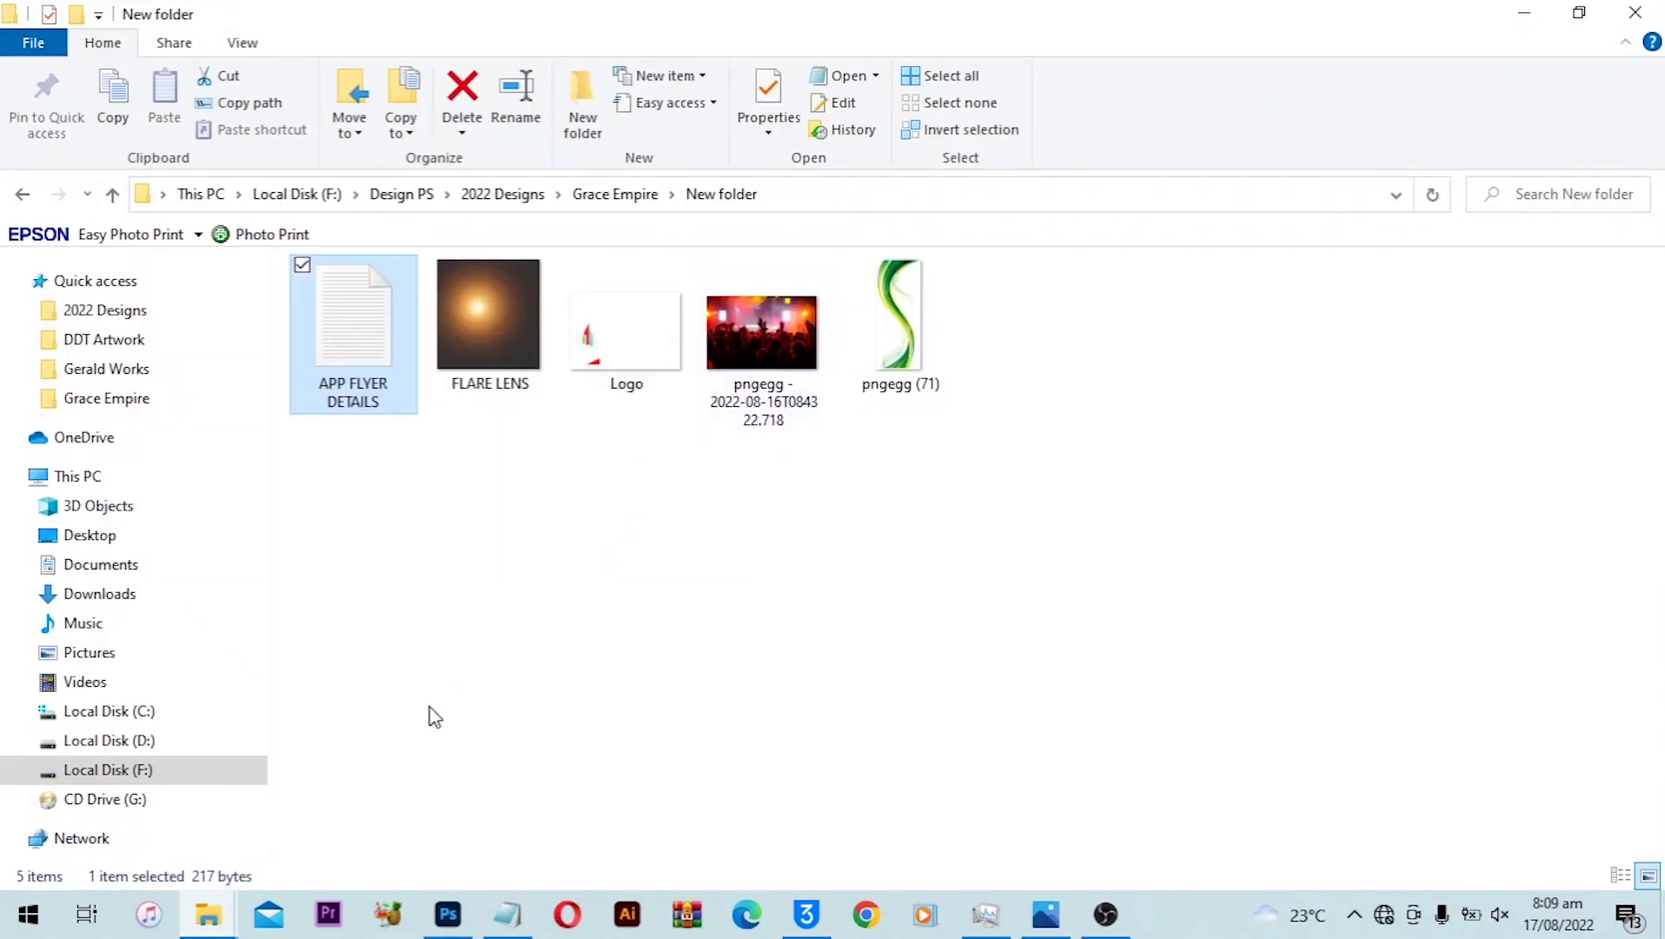
Check the APP FLYER DETAILS notes, then drag the pngegg crowd photo over to Photoshop.
click(505, 920)
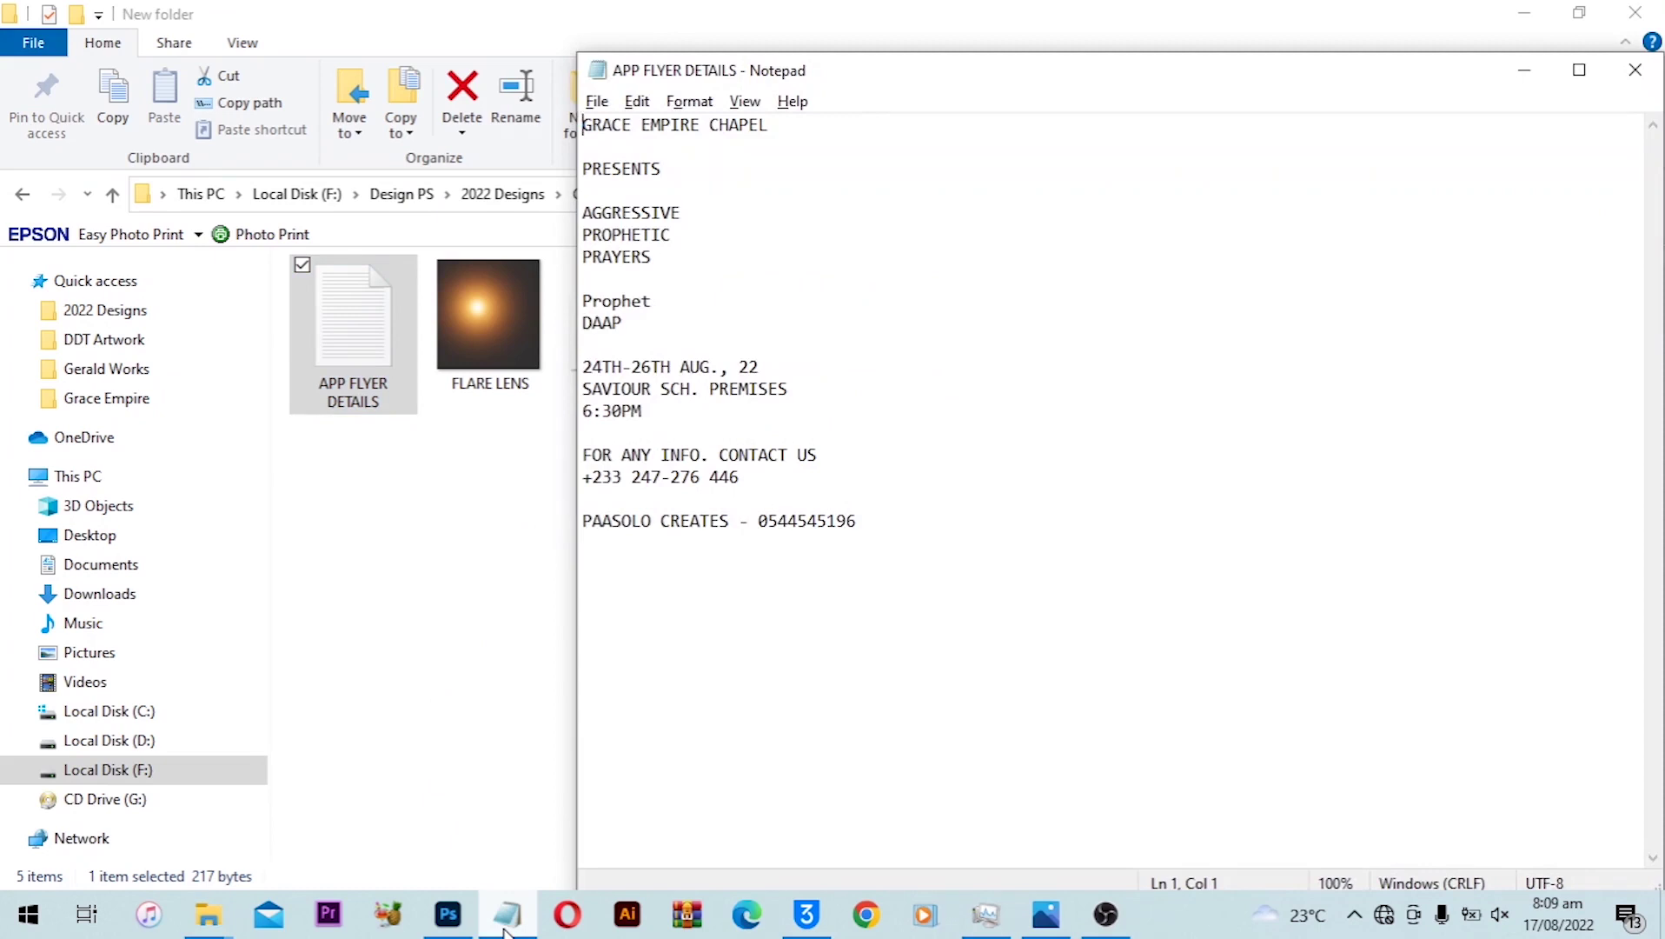
click(521, 569)
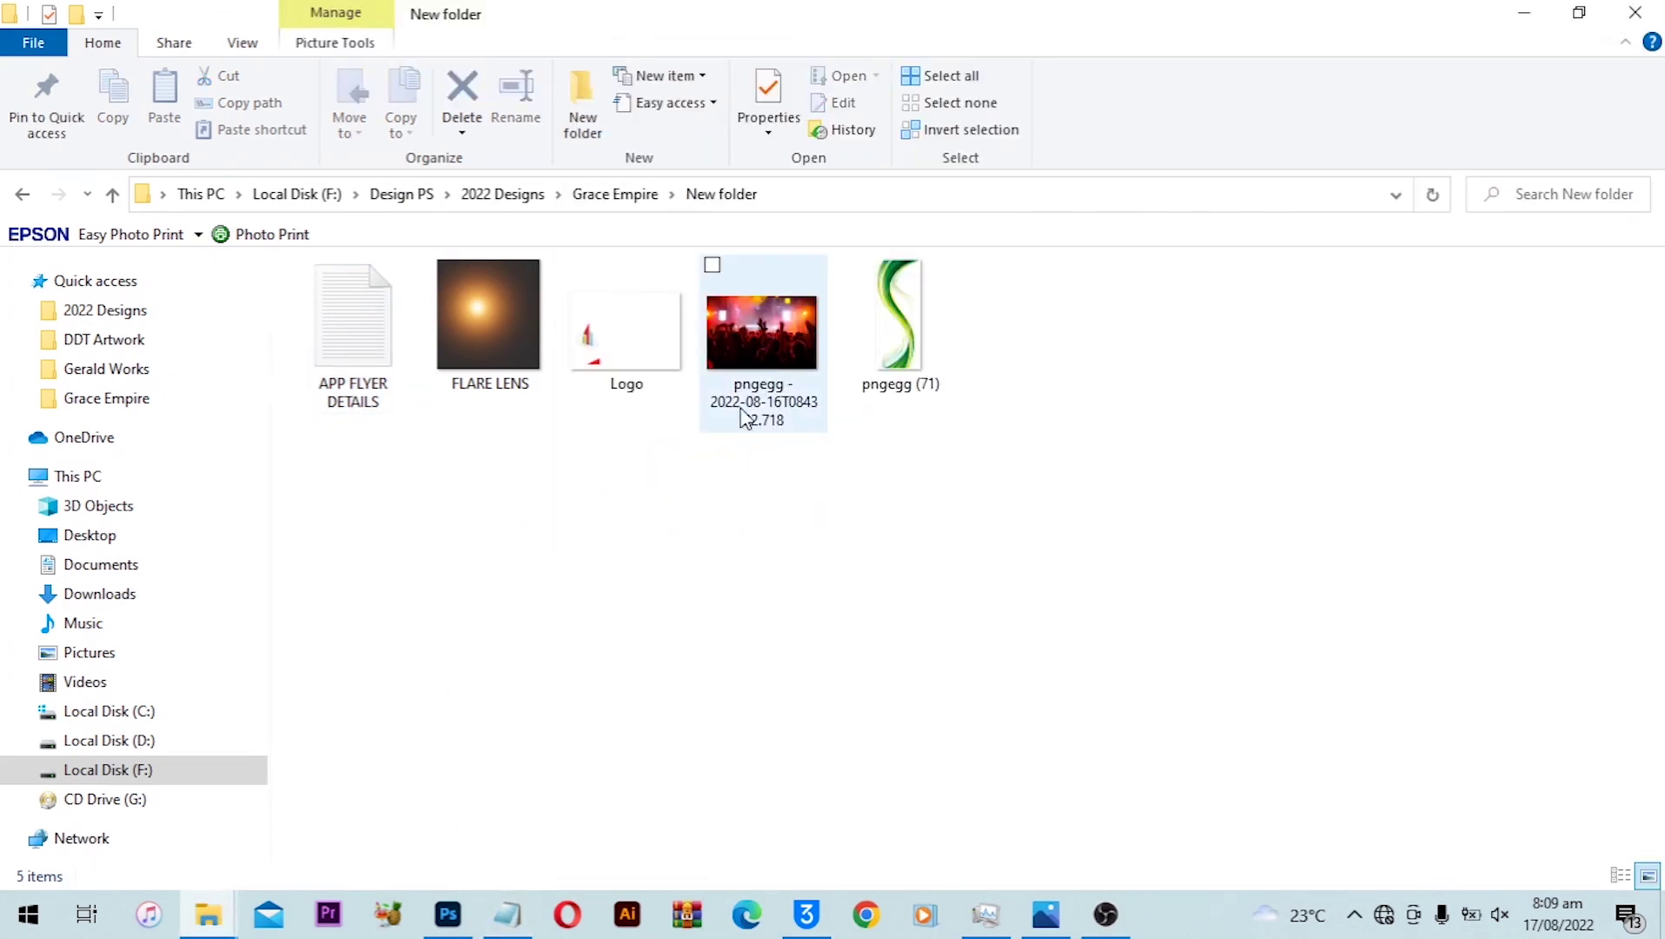
click(760, 363)
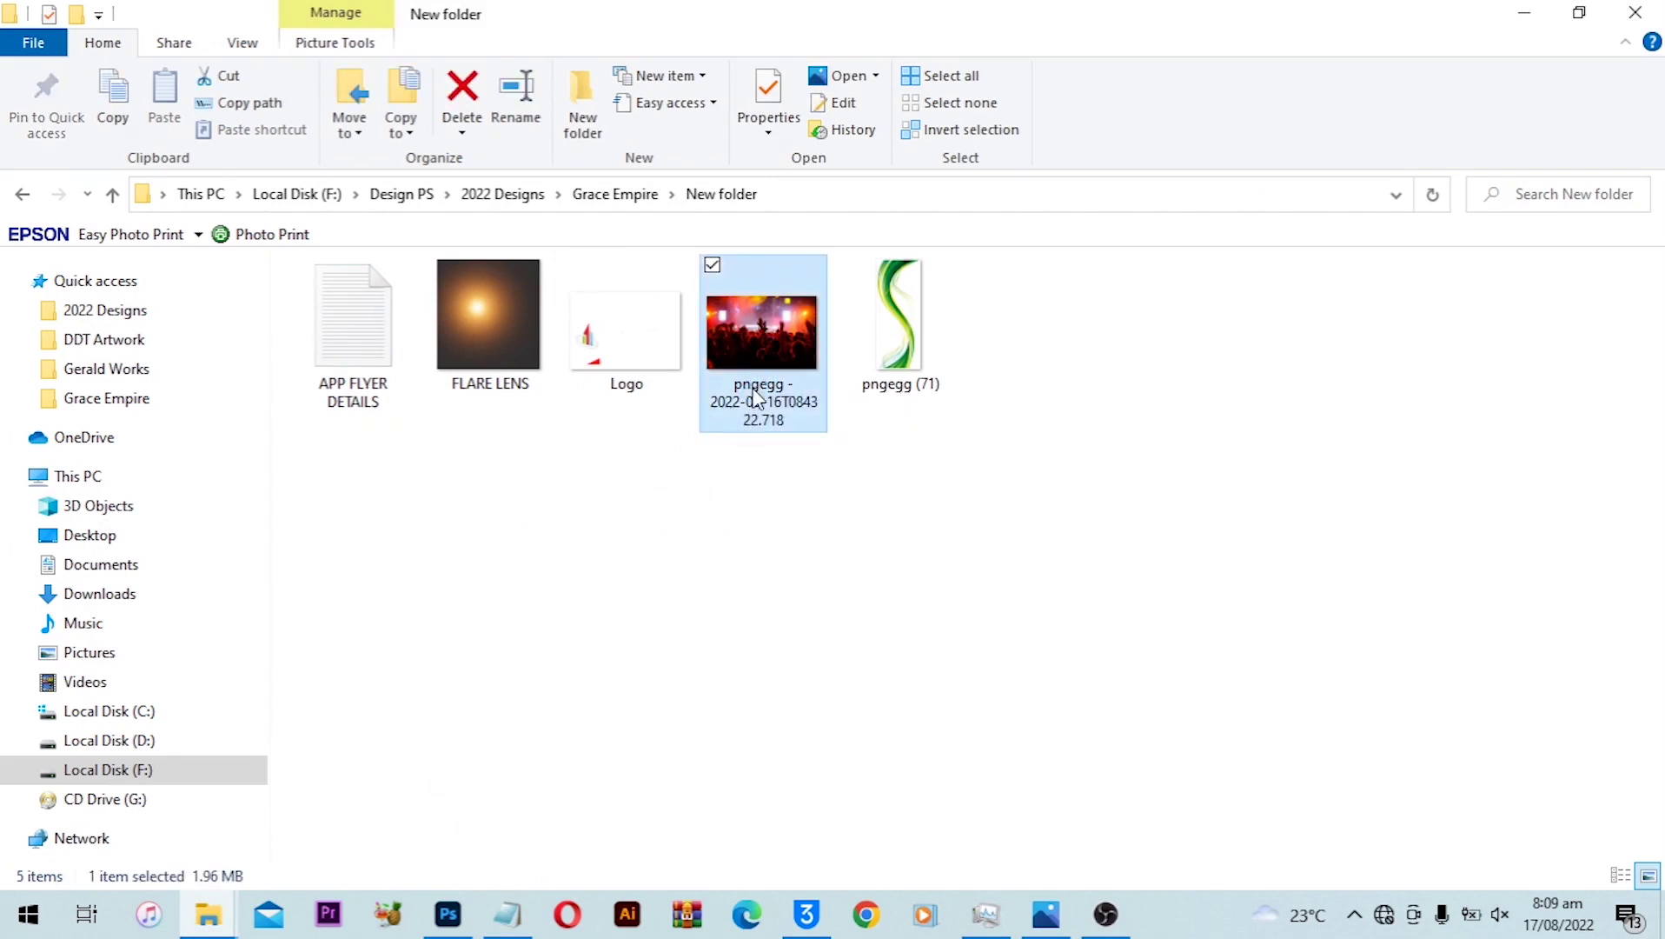
drag(763, 372, 586, 687)
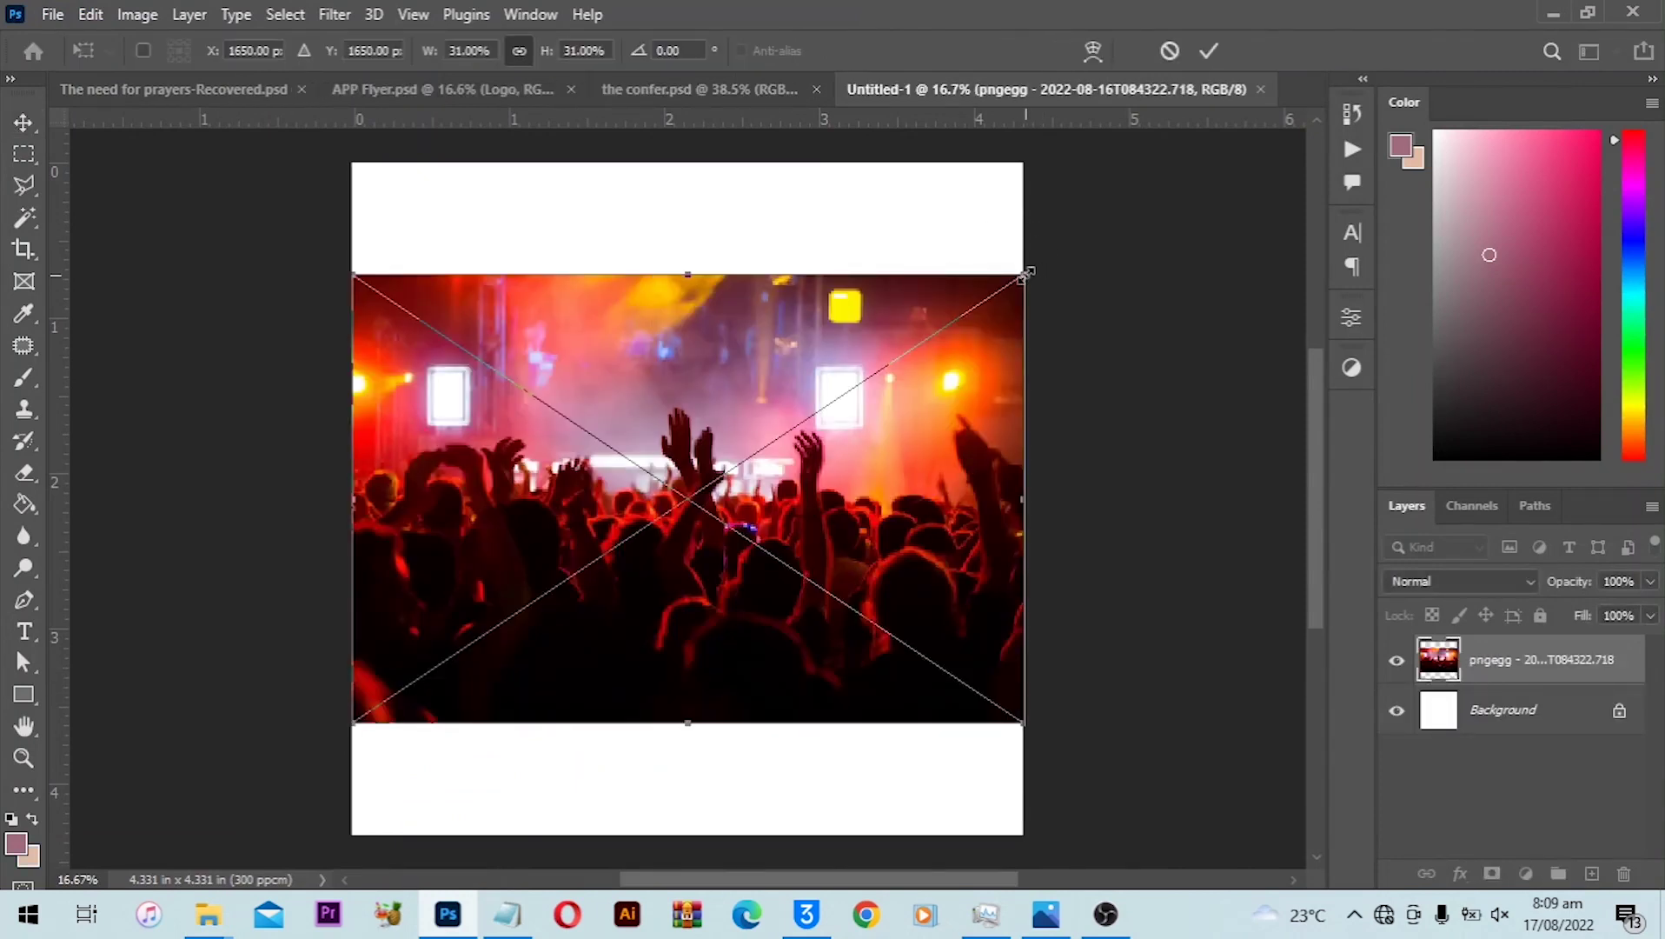
Scale the crowd photo to 32.56% and position it across the top of the canvas.
drag(1026, 273, 1041, 263)
drag(834, 352, 681, 223)
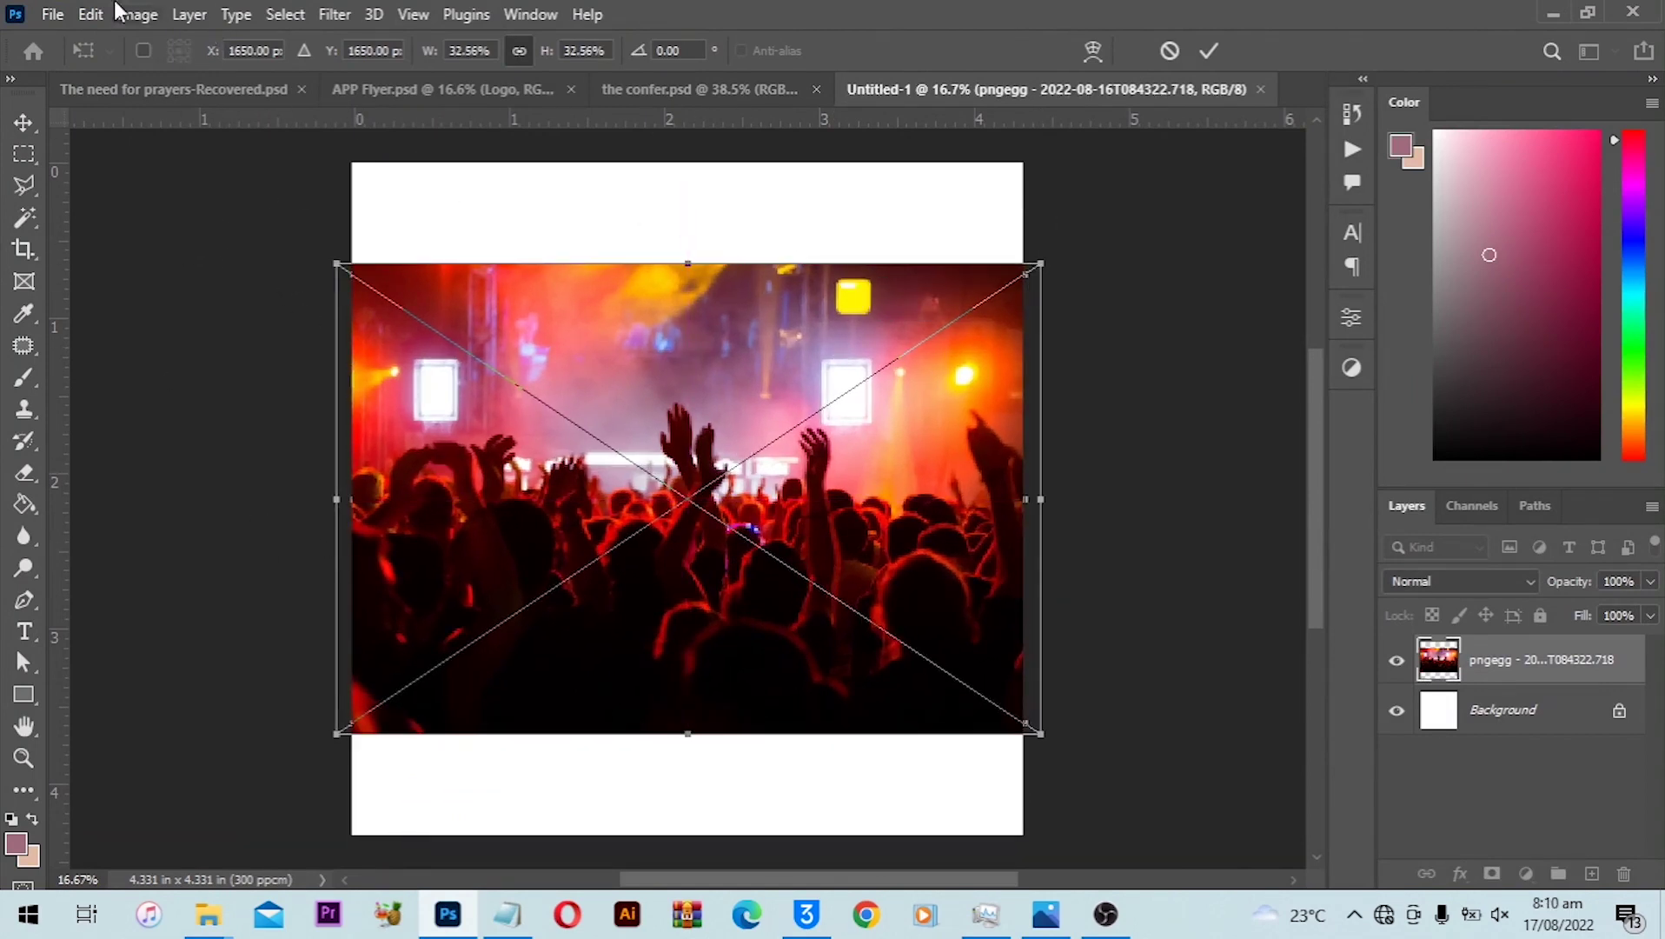
click(87, 15)
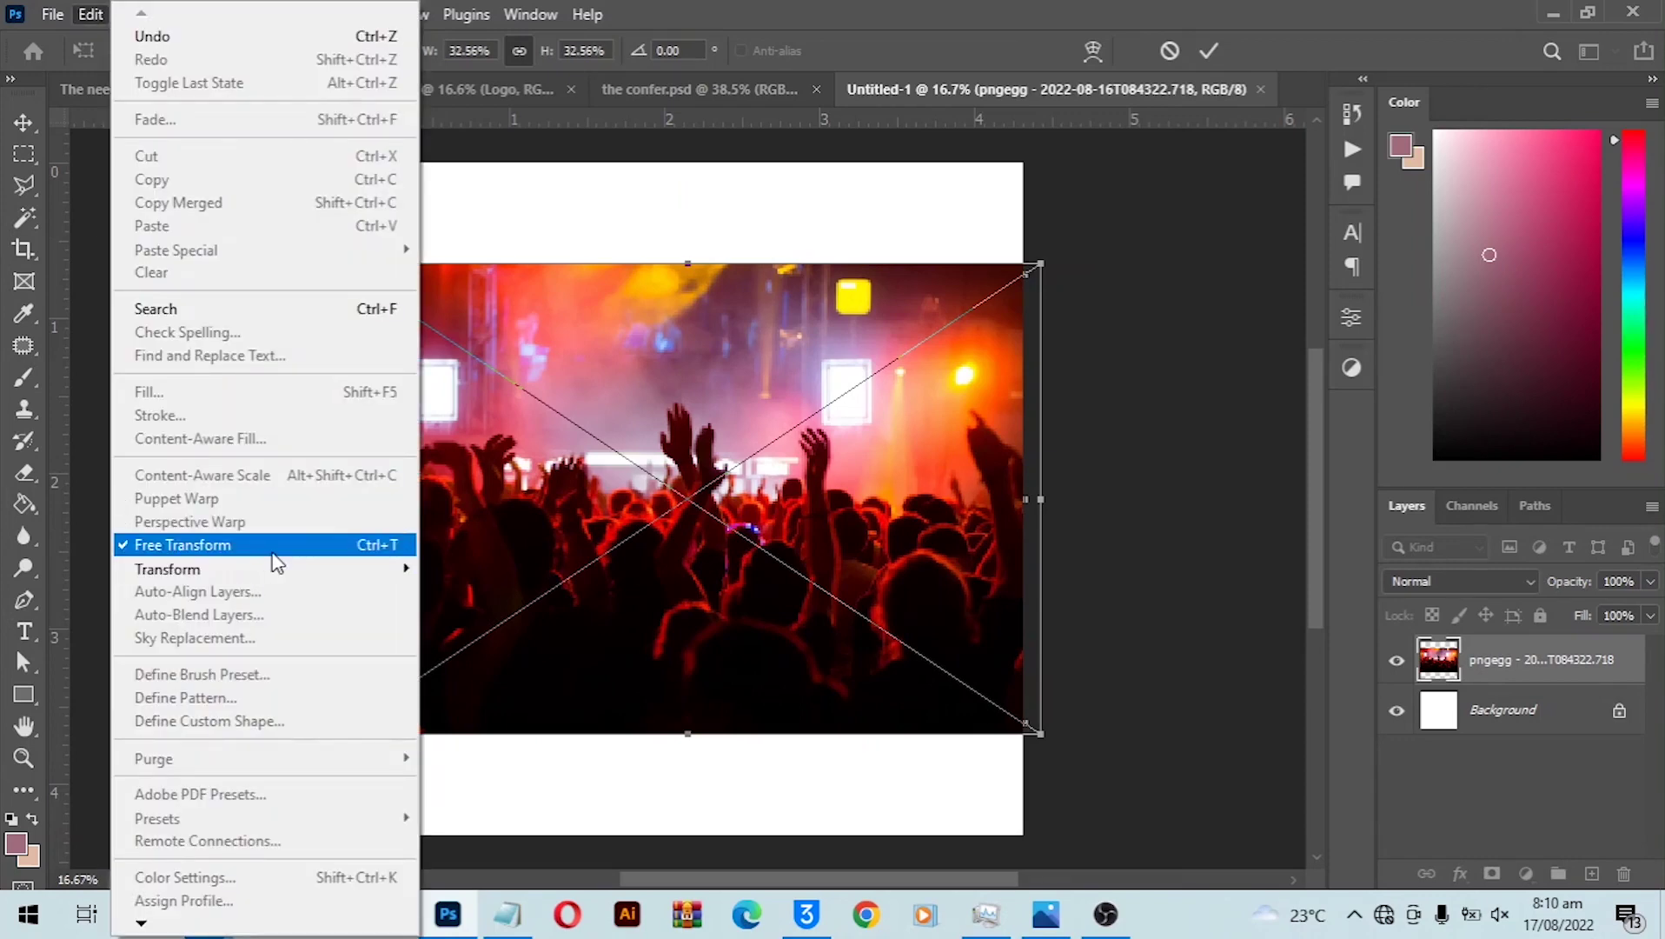
click(669, 388)
drag(789, 428, 791, 321)
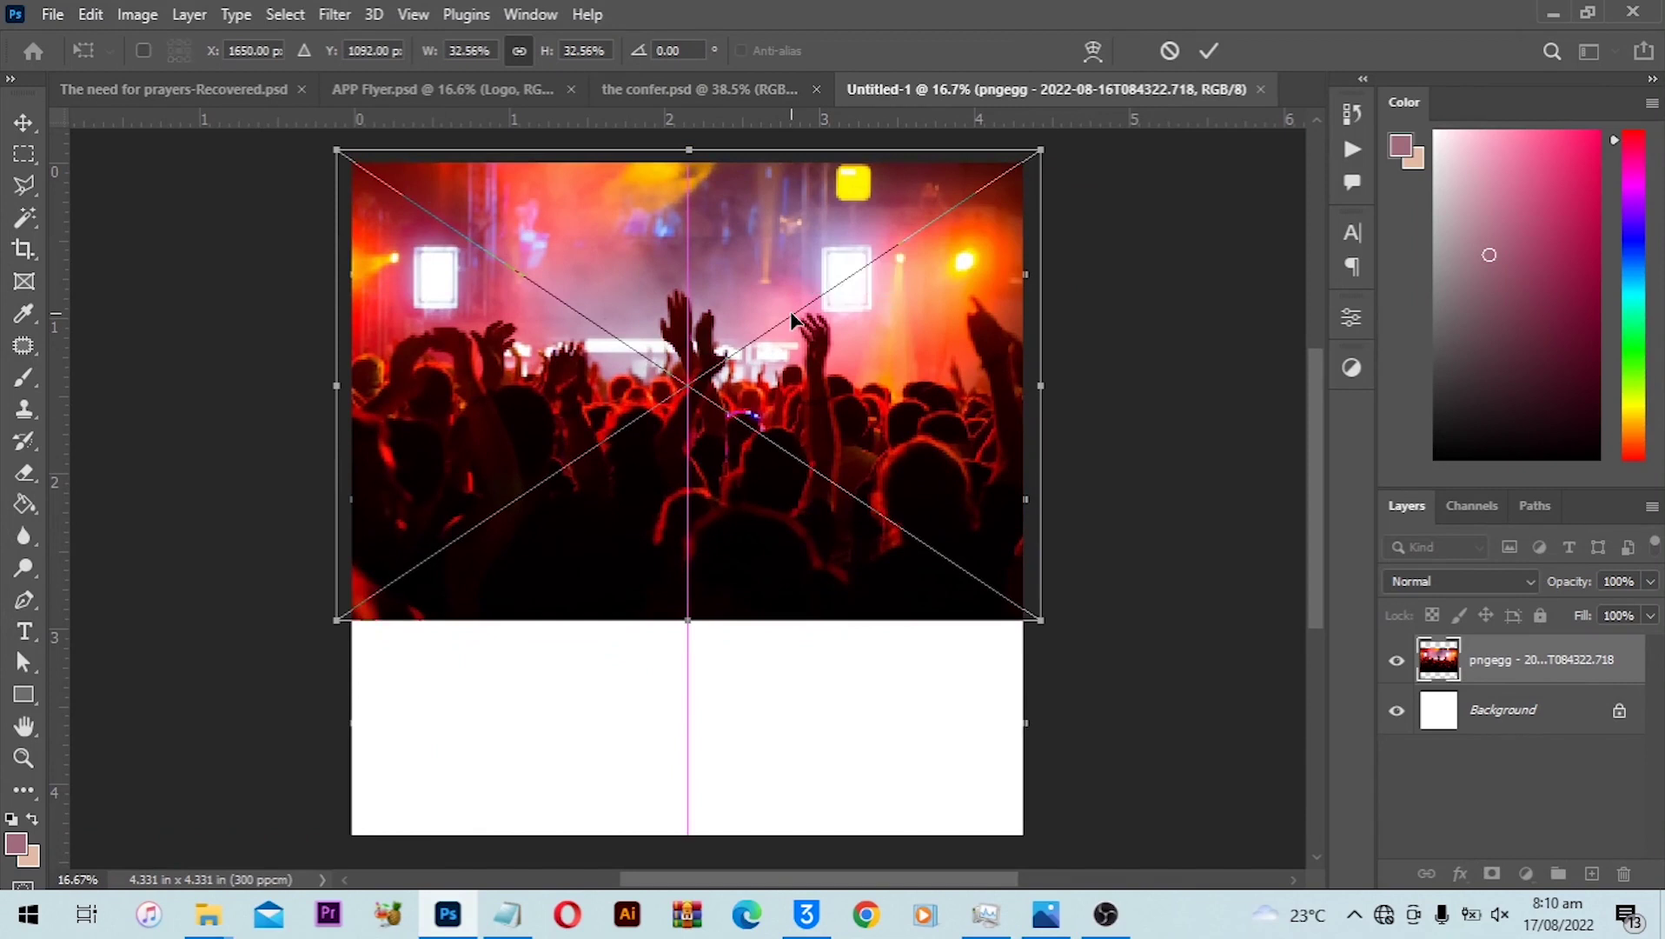
click(1201, 51)
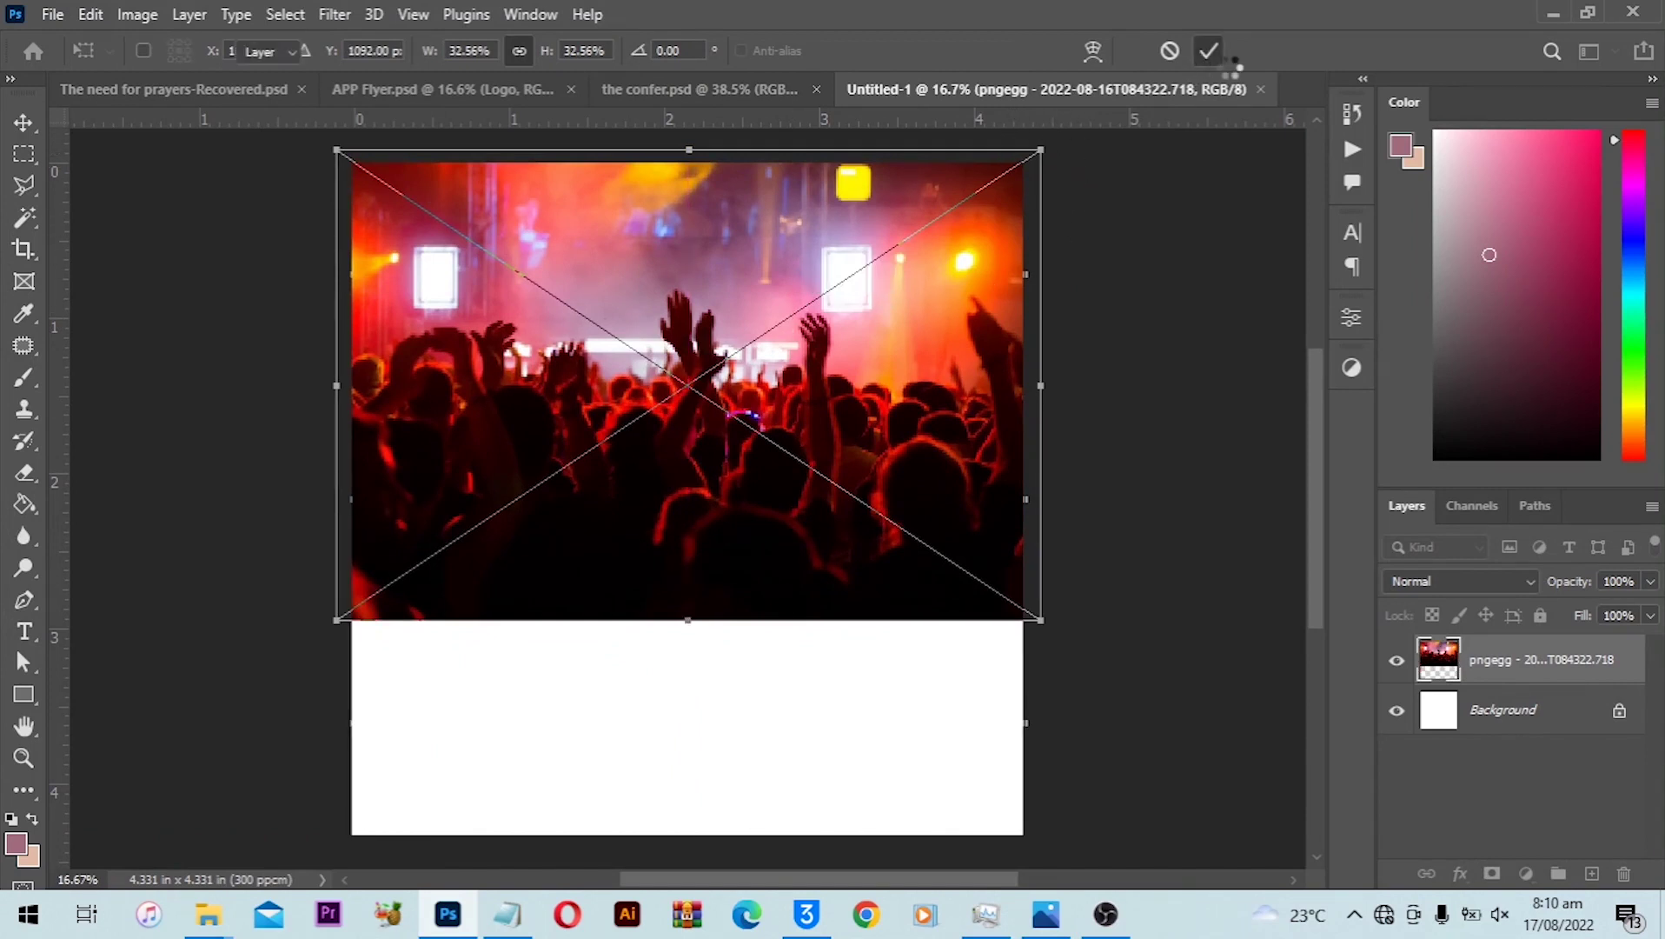
Switch to APP Flyer.psd for reference.
scroll(1000, 600, down, 2)
scroll(1000, 600, up, 2)
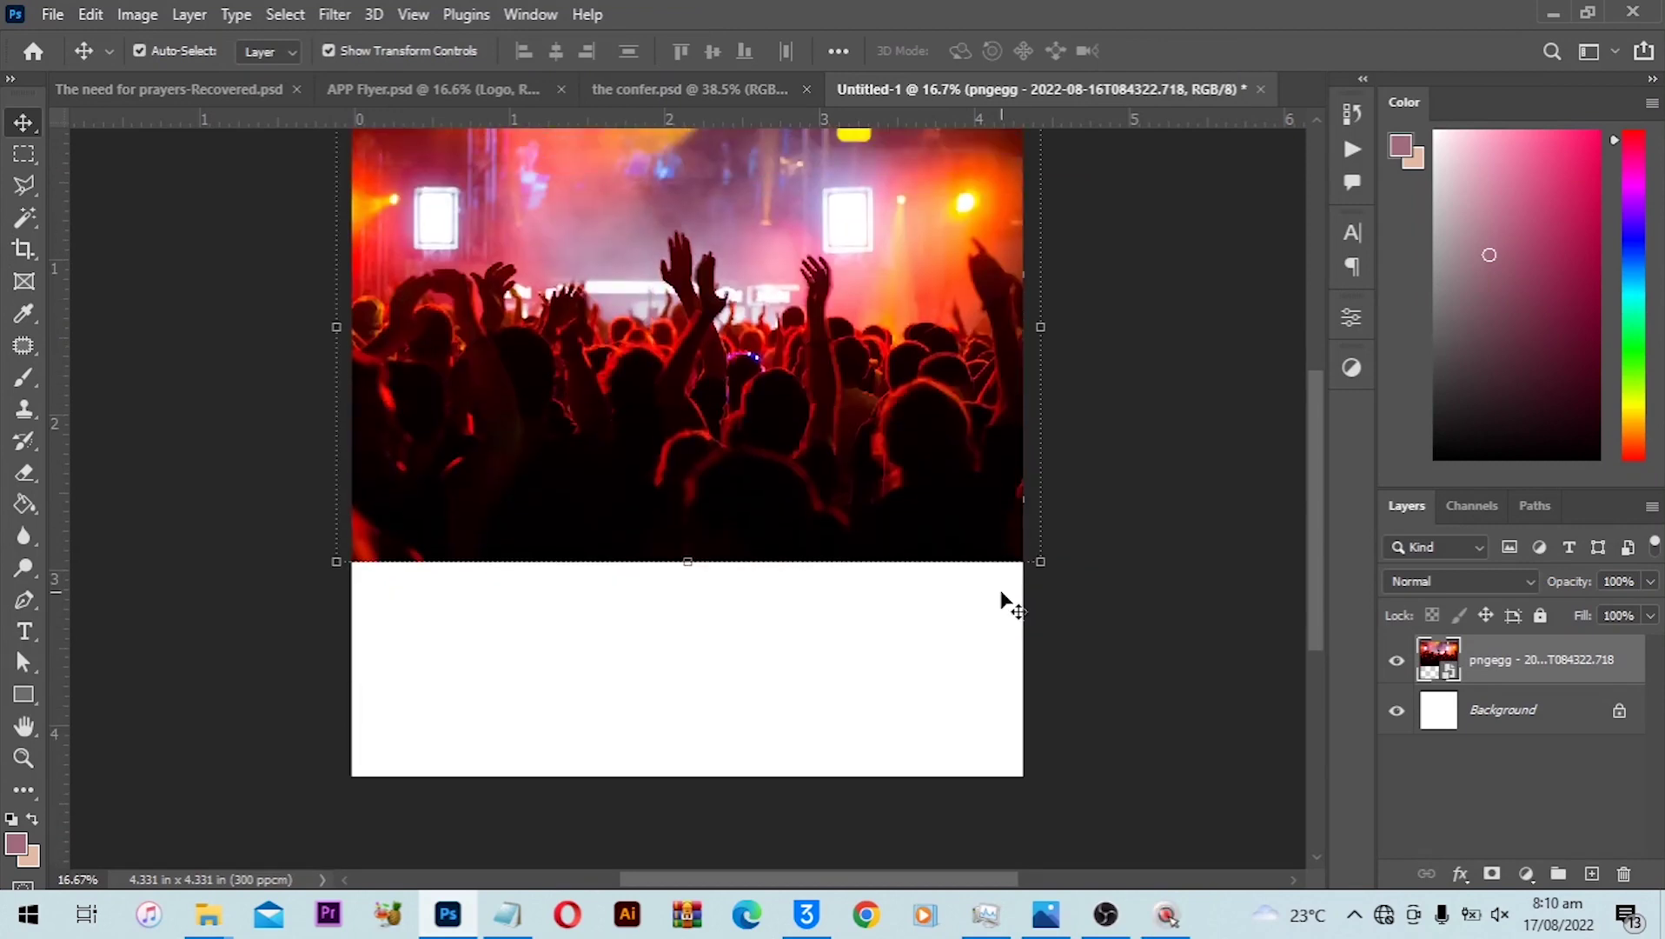
scroll(1001, 598, up, 1)
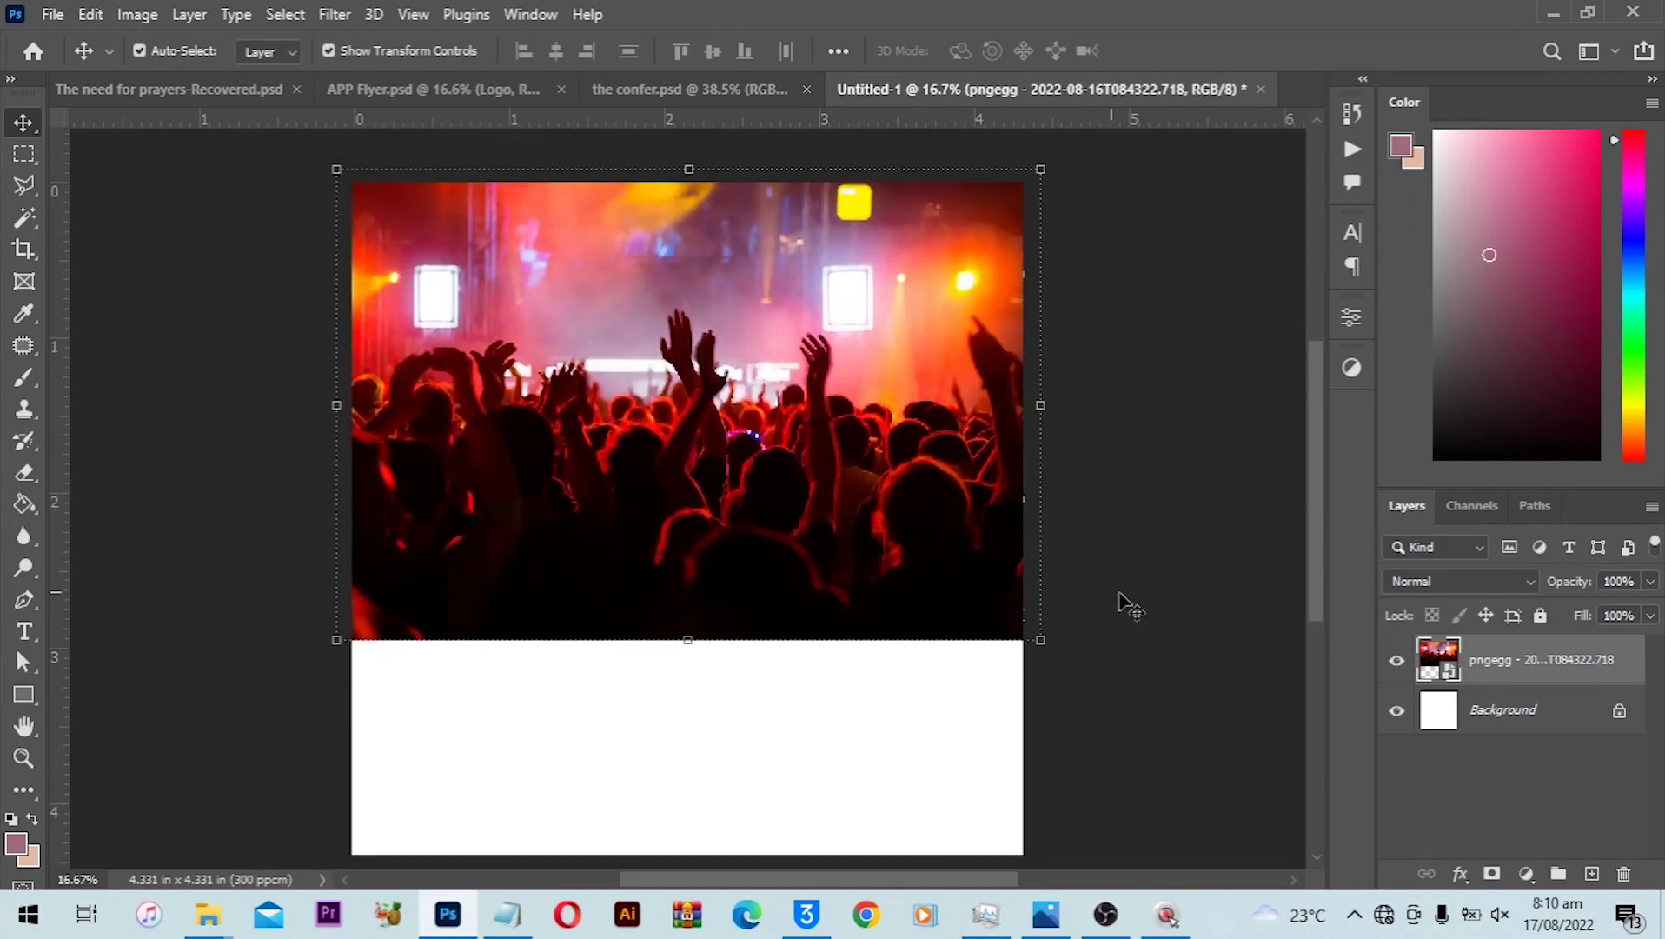
key(ctrl+shift+Tab)
key(ctrl+shift+Tab)
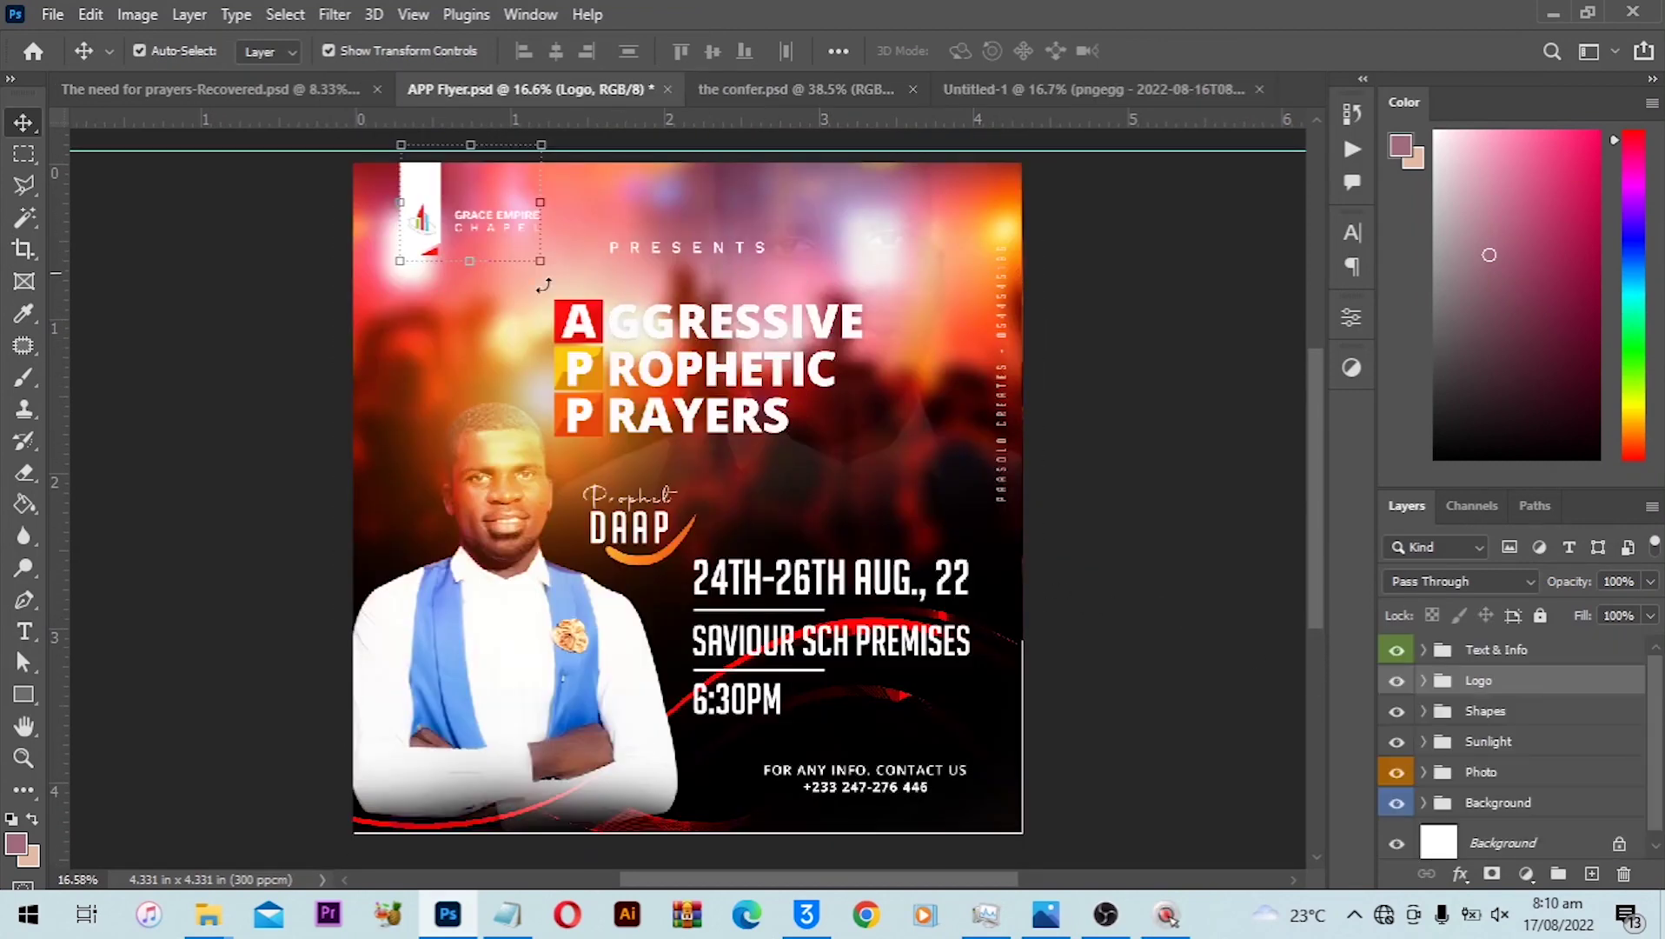
Return to Untitled-1 and convert the crowd photo layer to a Smart Object.
click(1077, 98)
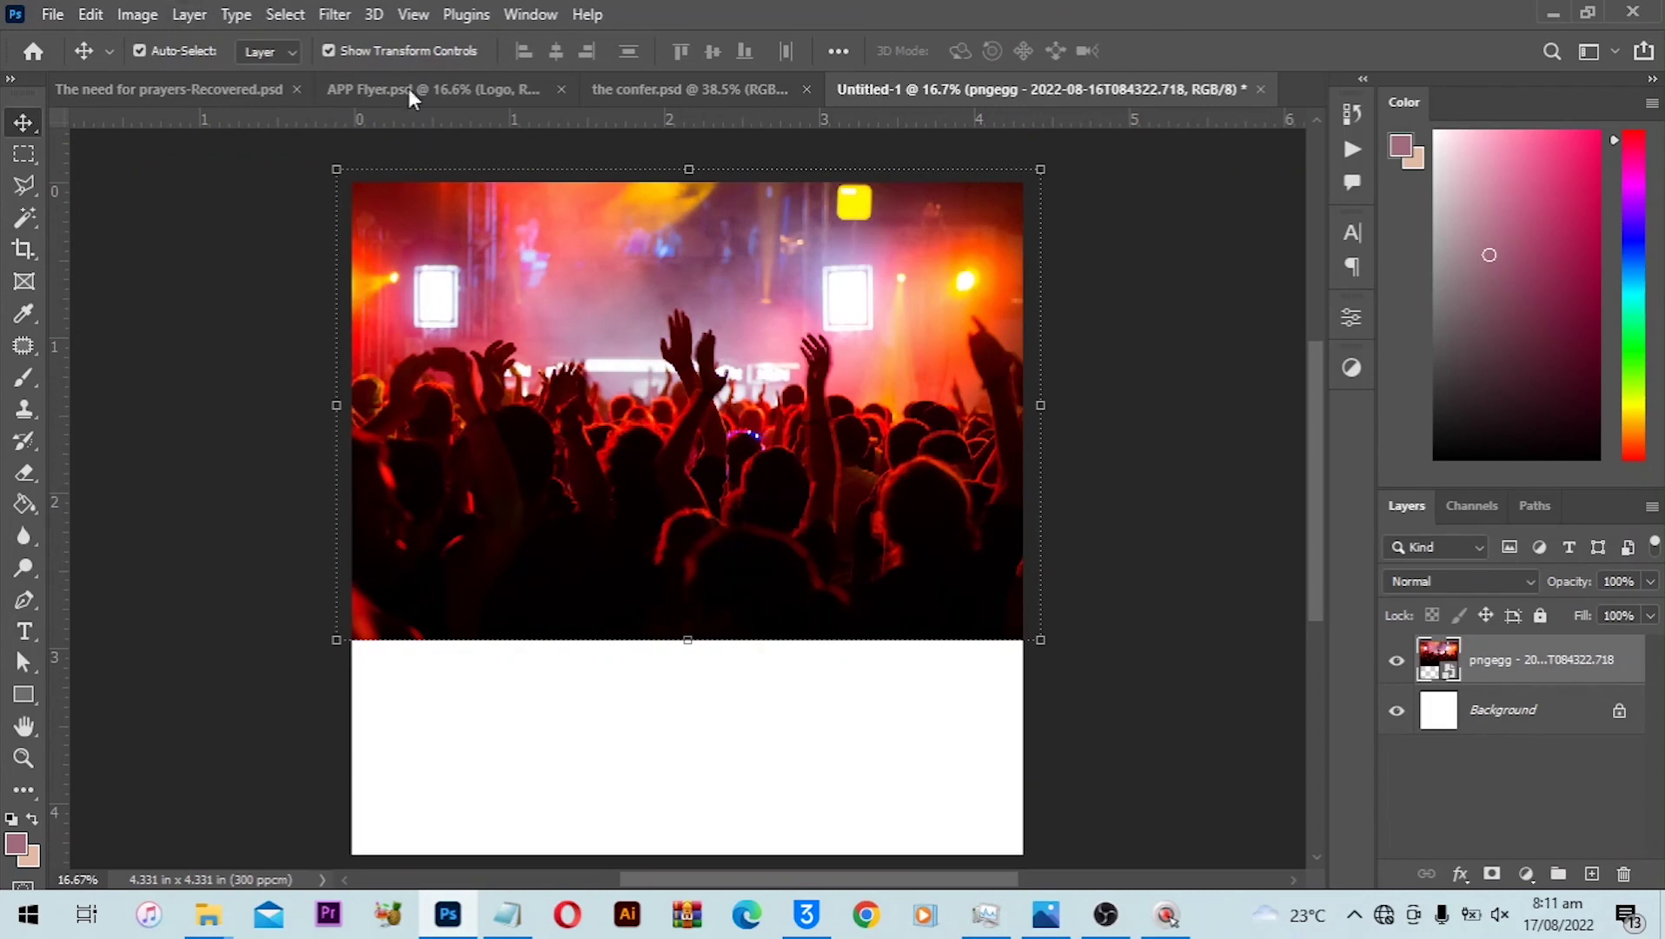
right_click(1555, 674)
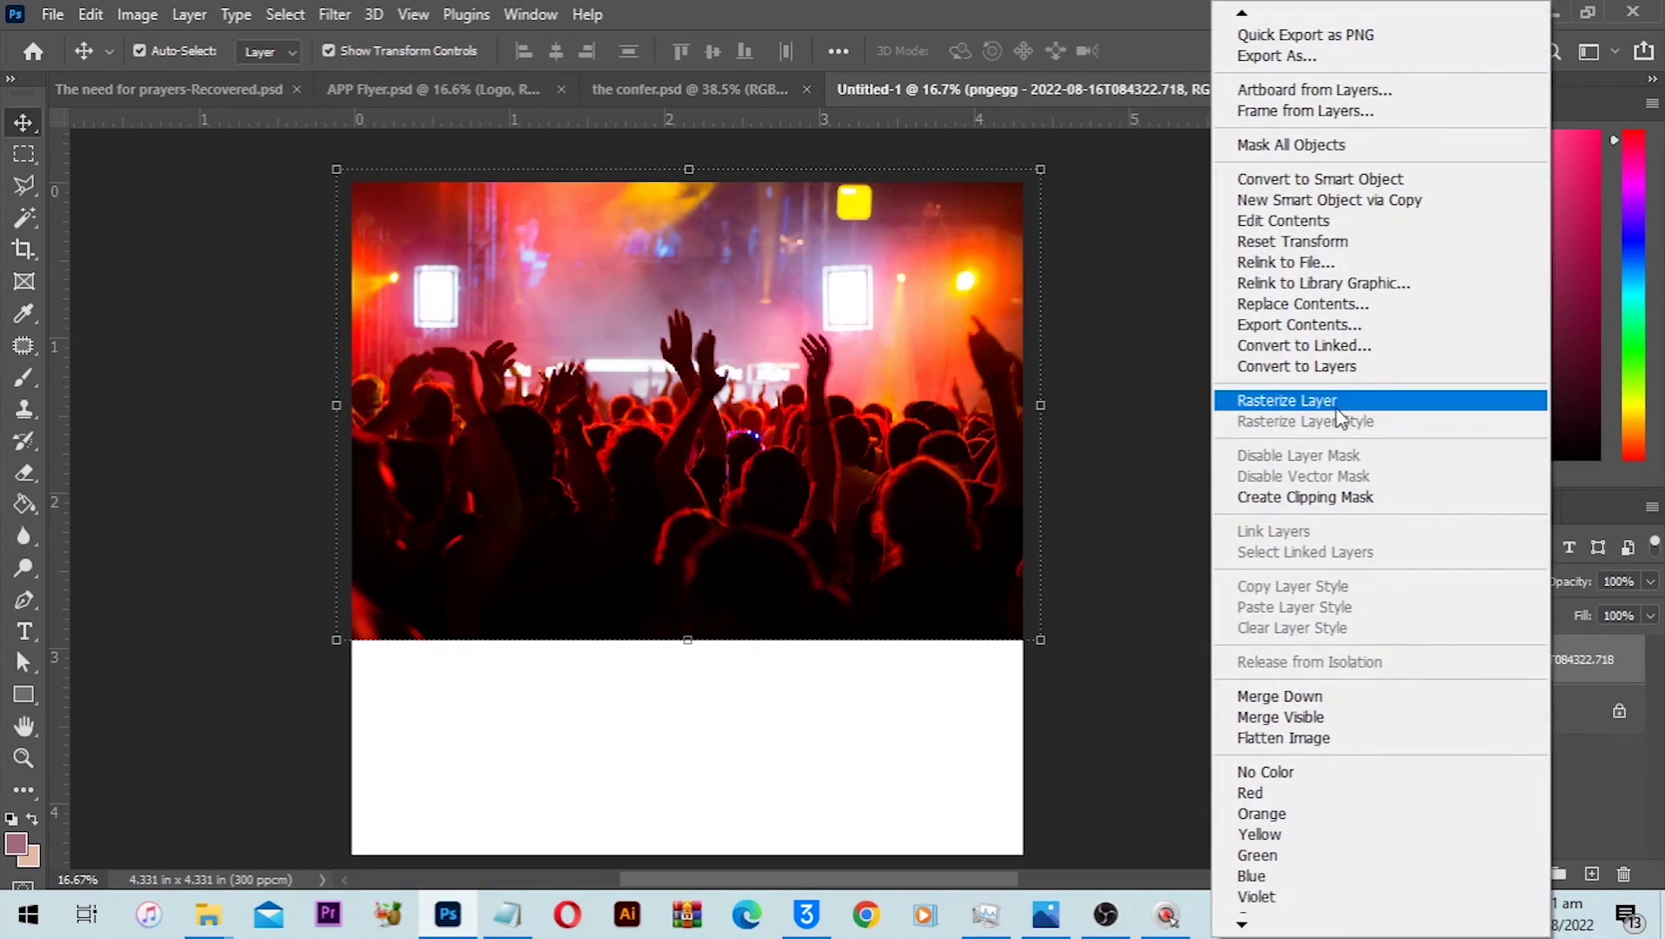
click(1126, 395)
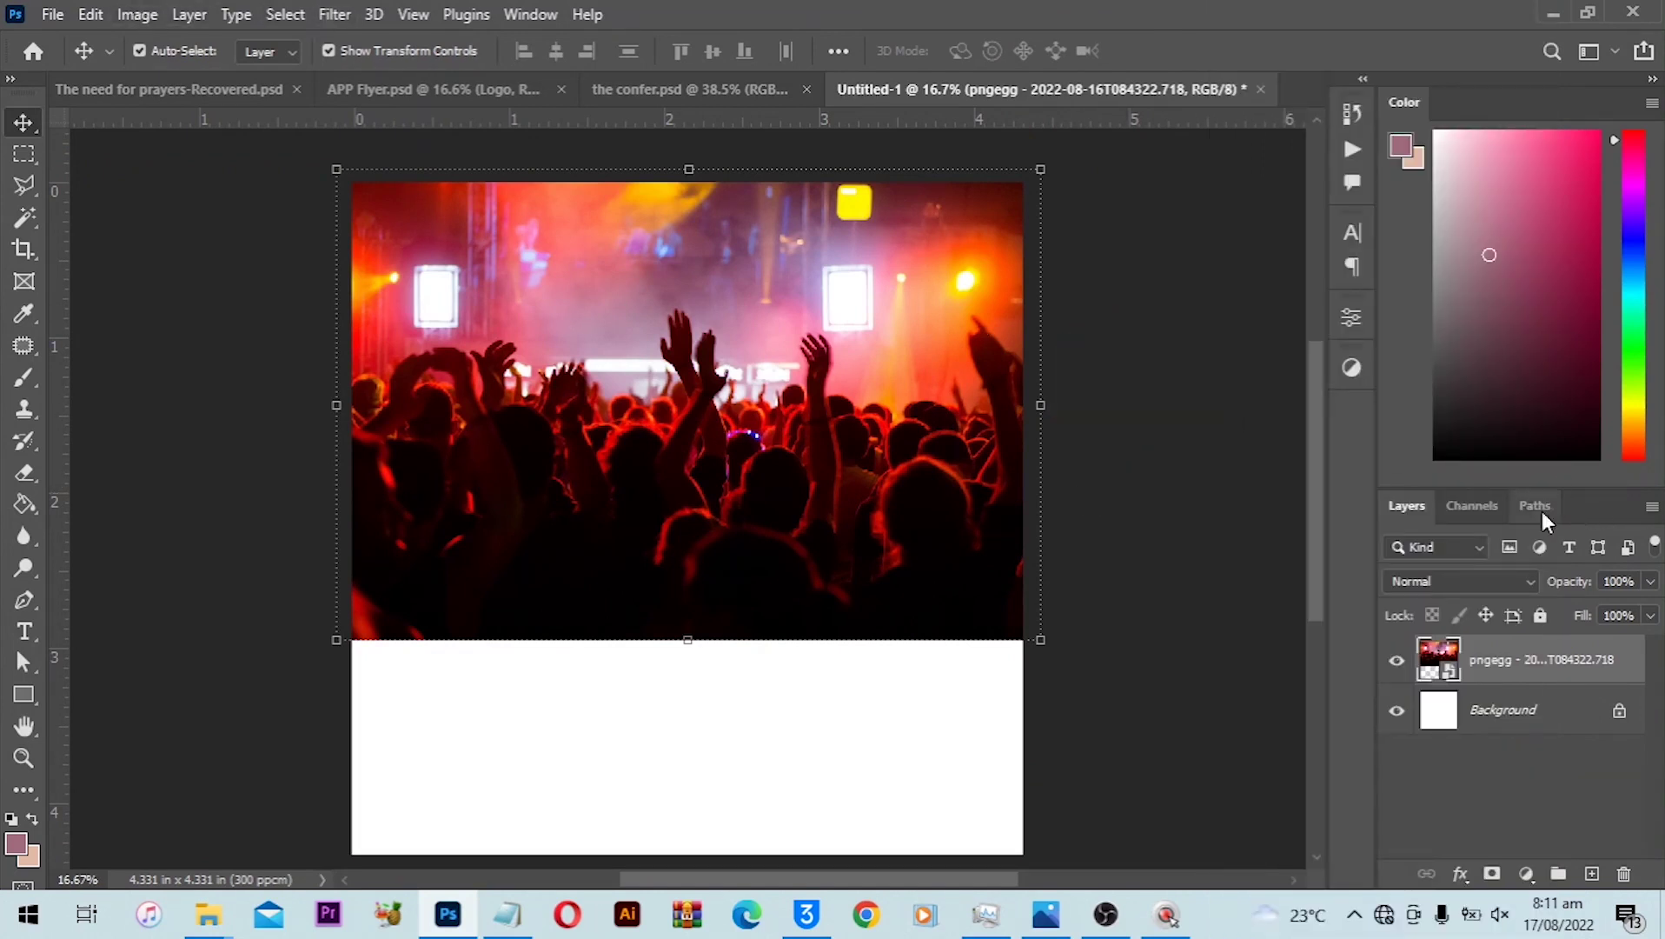
right_click(1510, 663)
click(1247, 393)
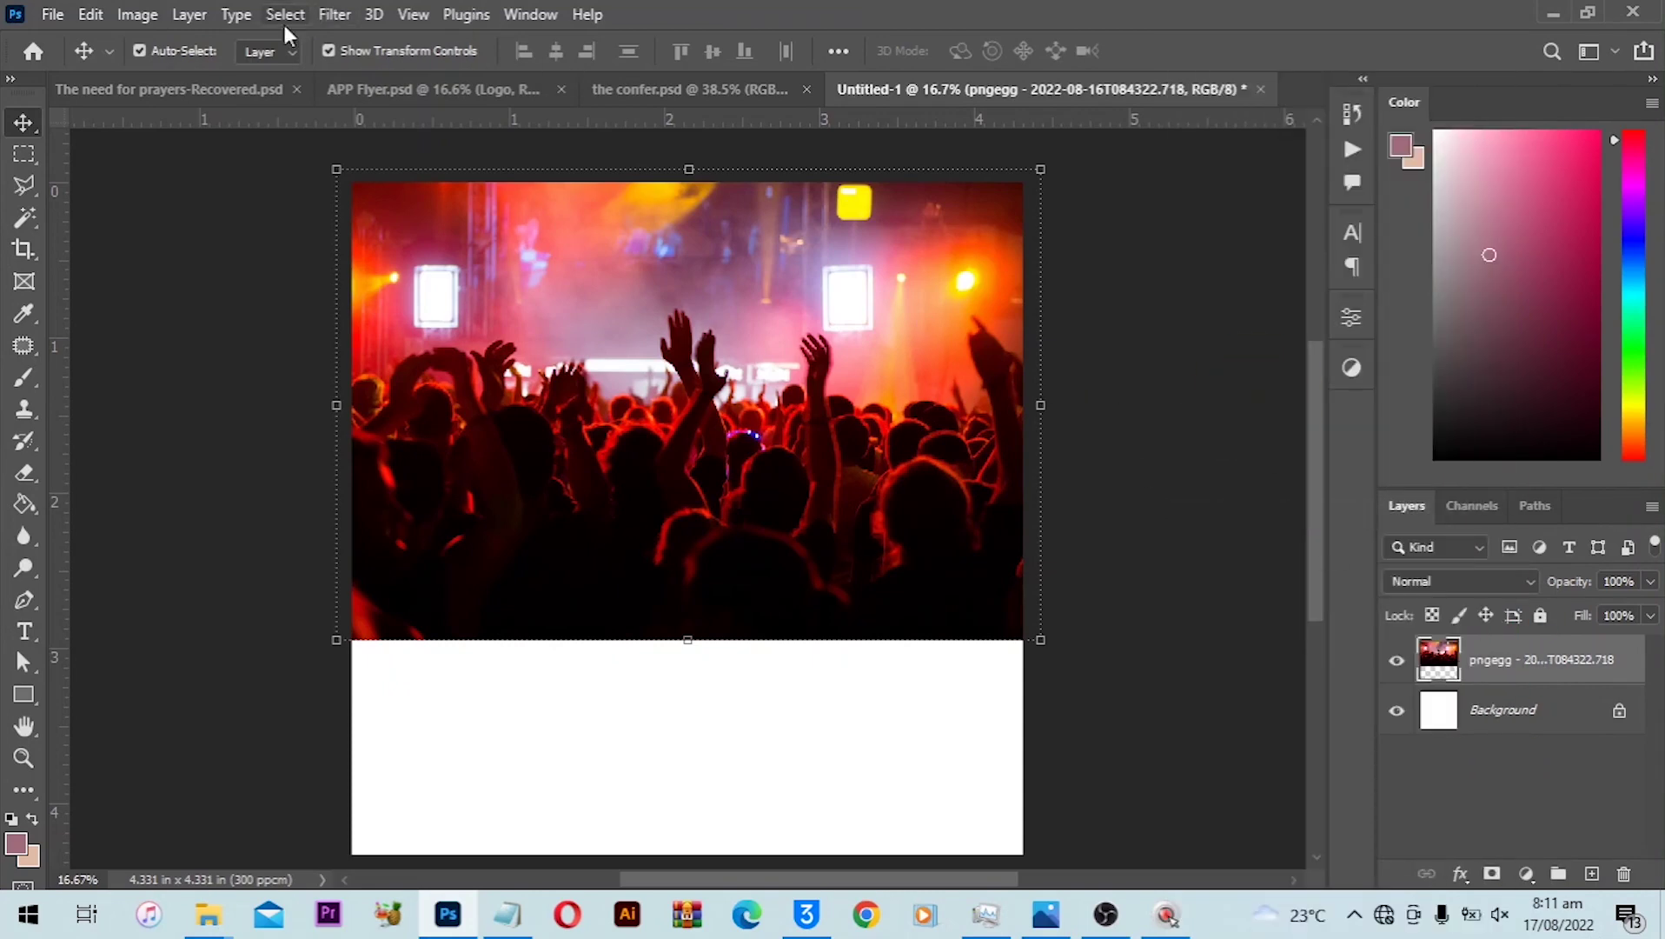
right_click(1506, 656)
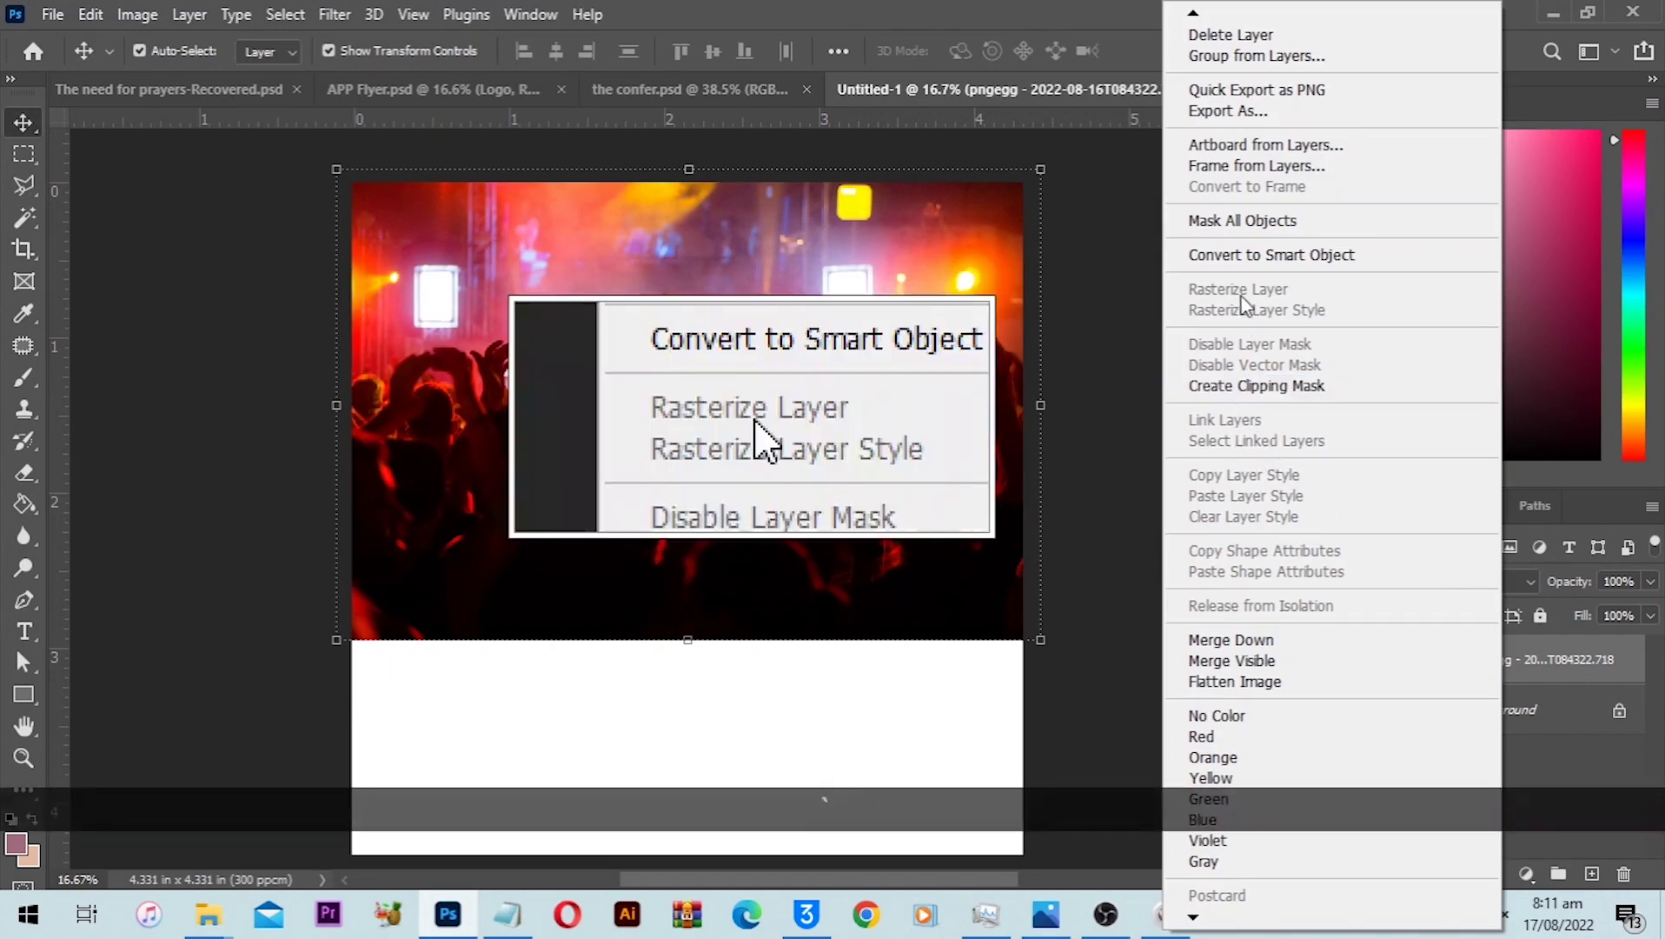
Try a 40-pixel Gaussian Blur on the crowd photo, then undo it.
click(352, 27)
click(346, 18)
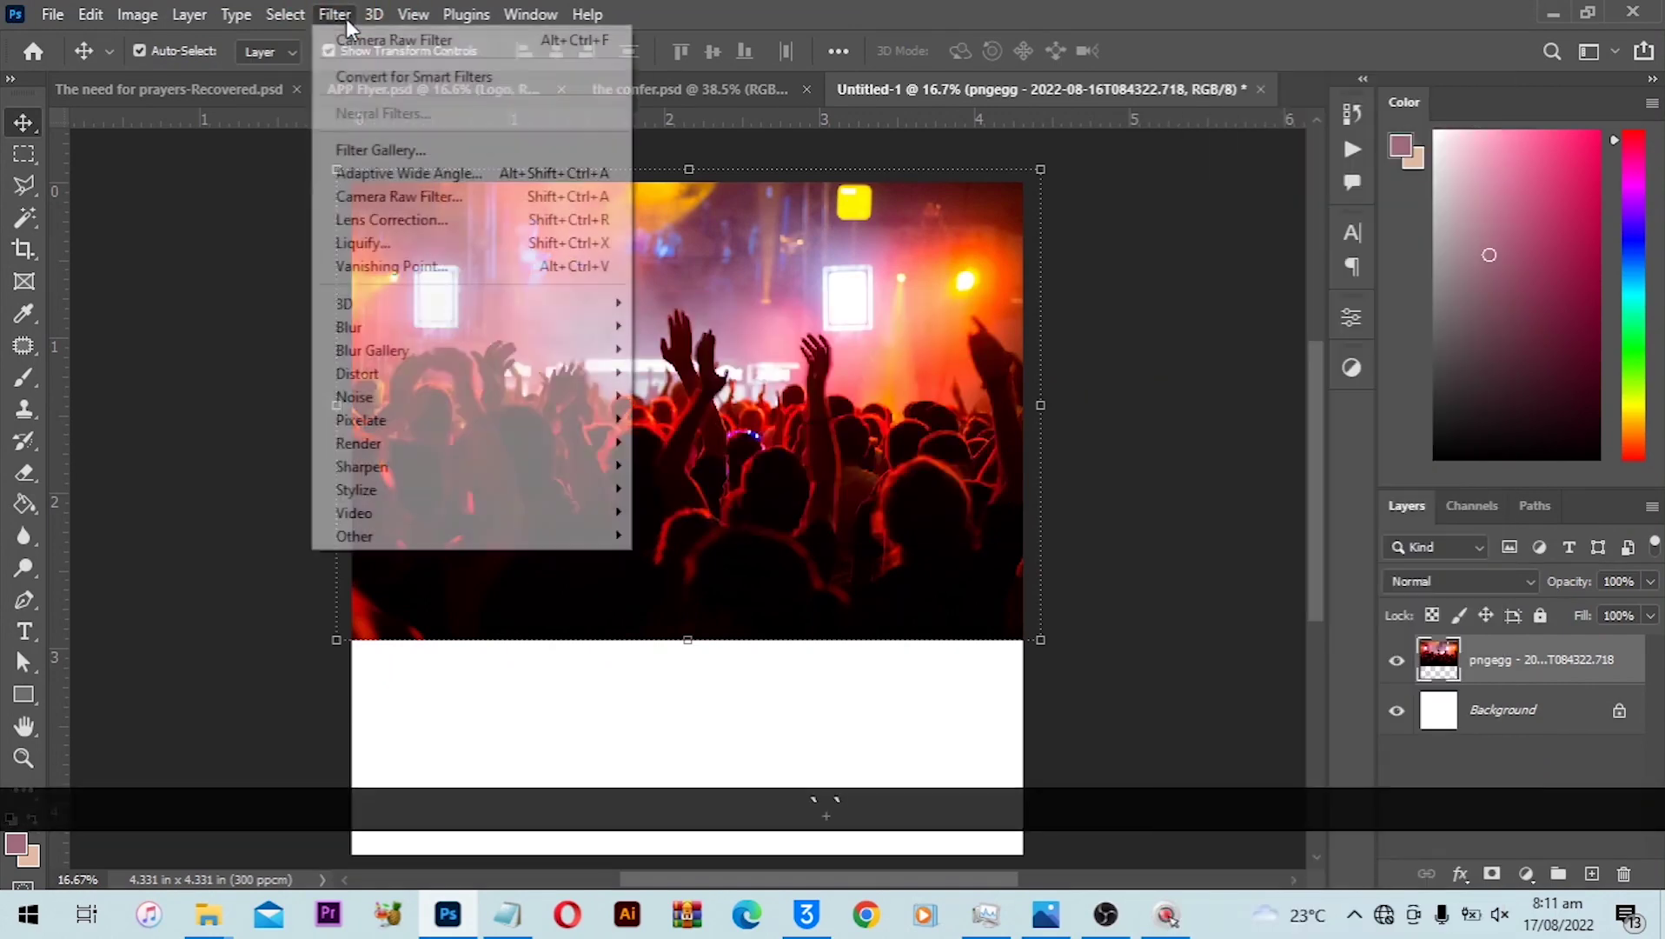
click(419, 328)
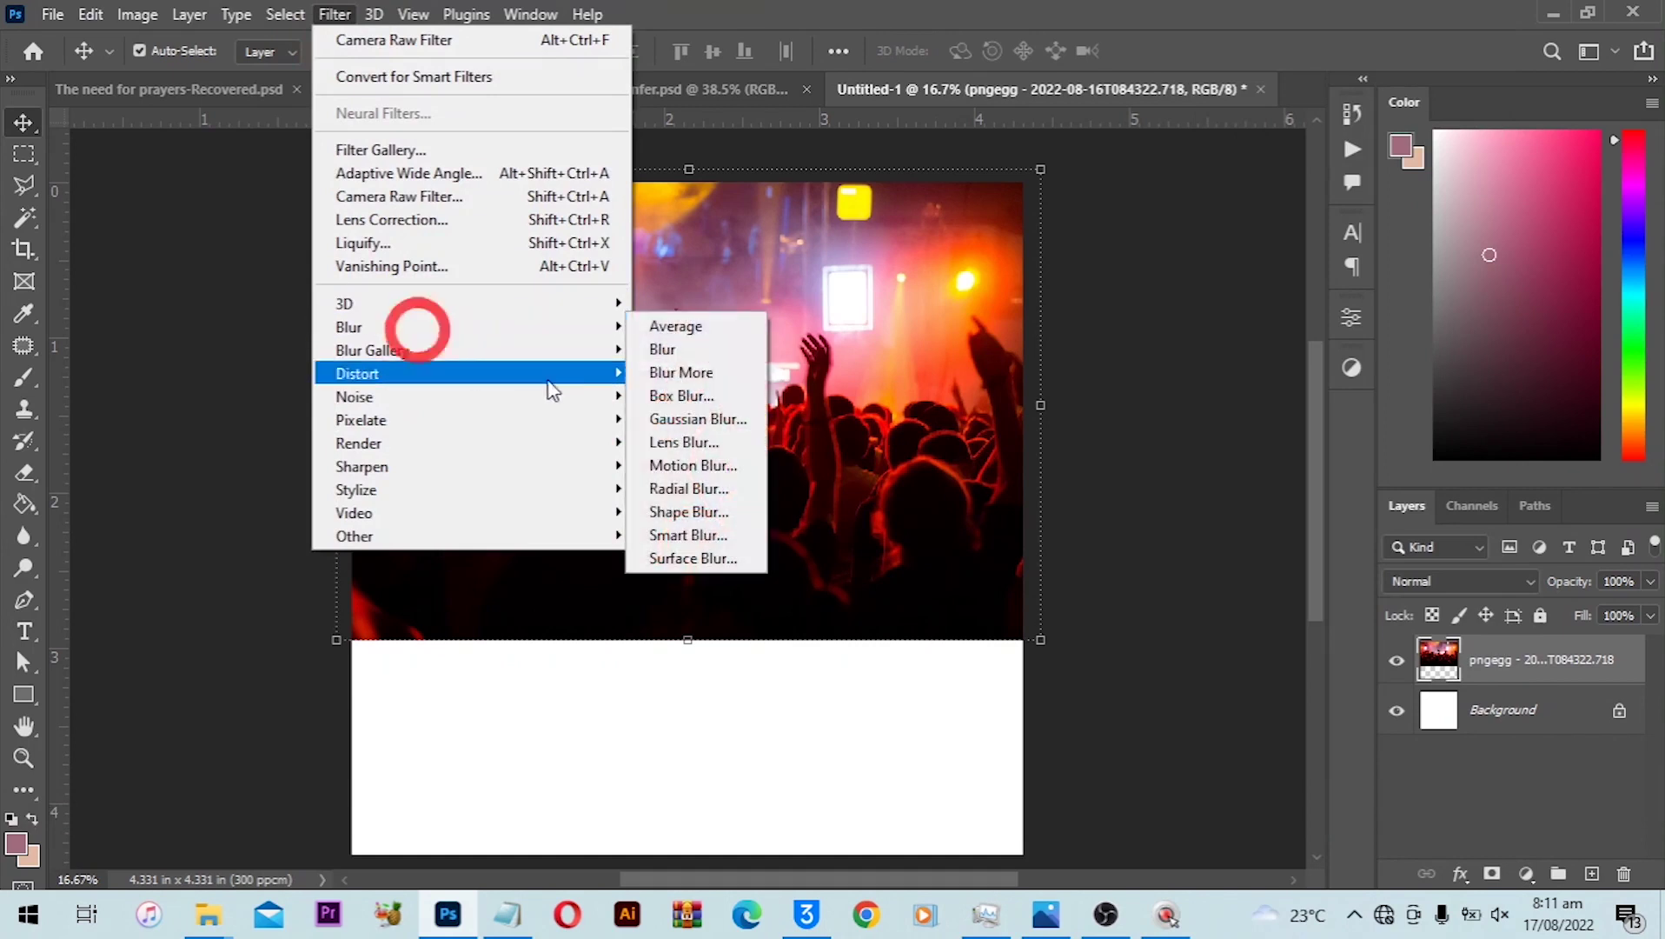
click(650, 414)
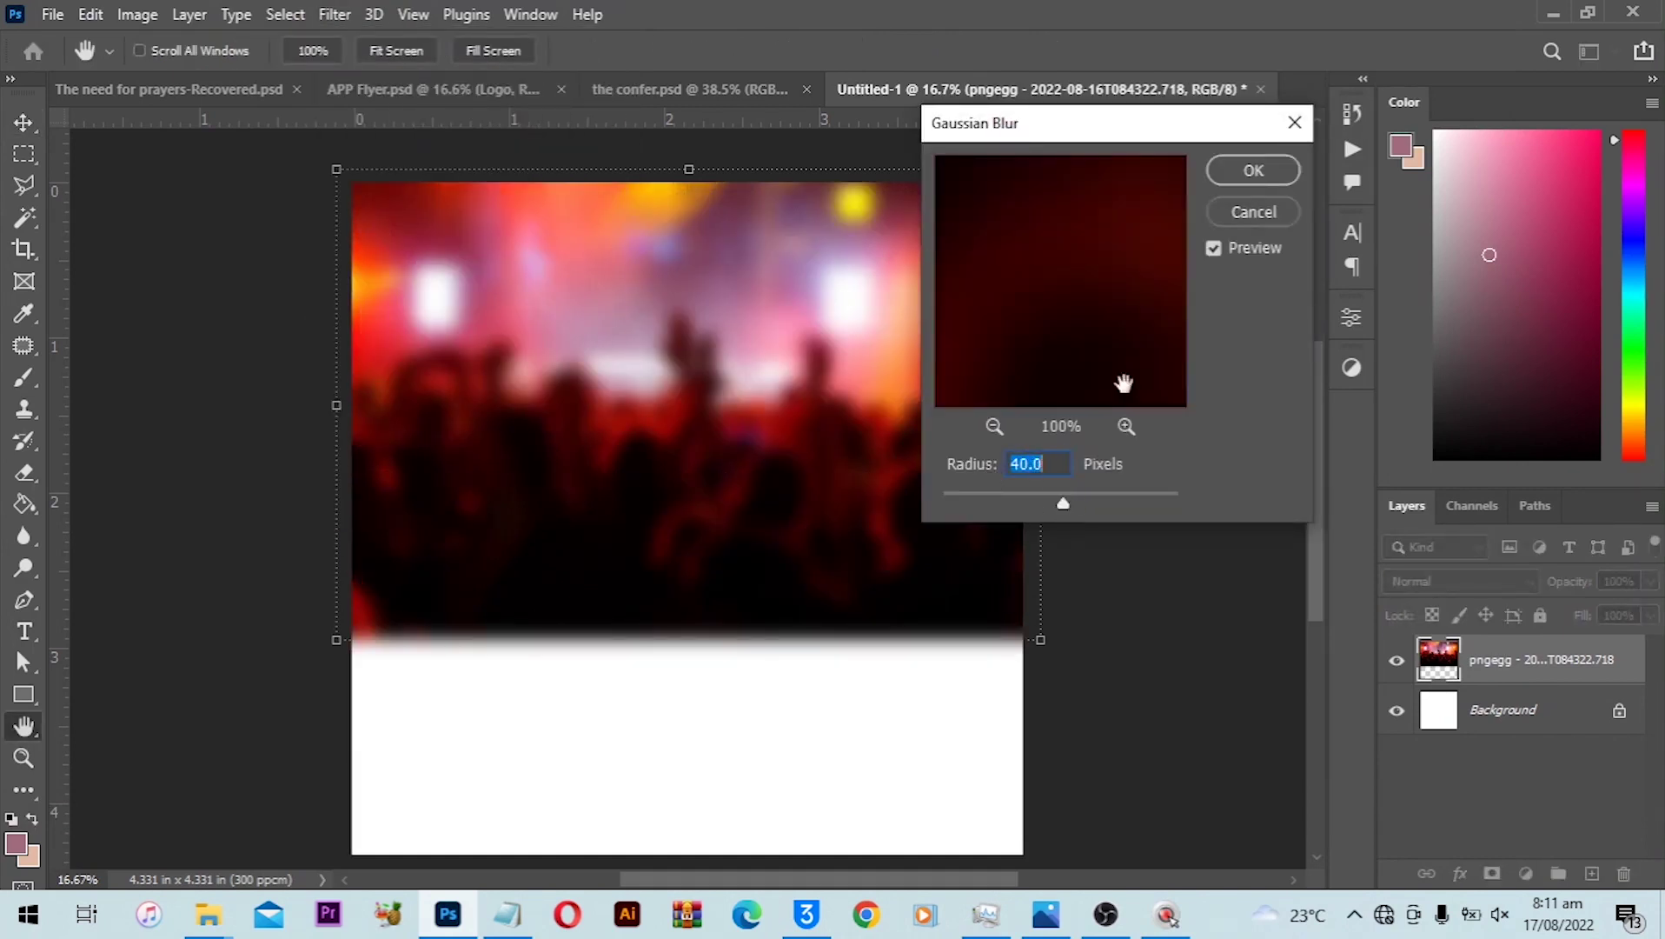
click(1250, 174)
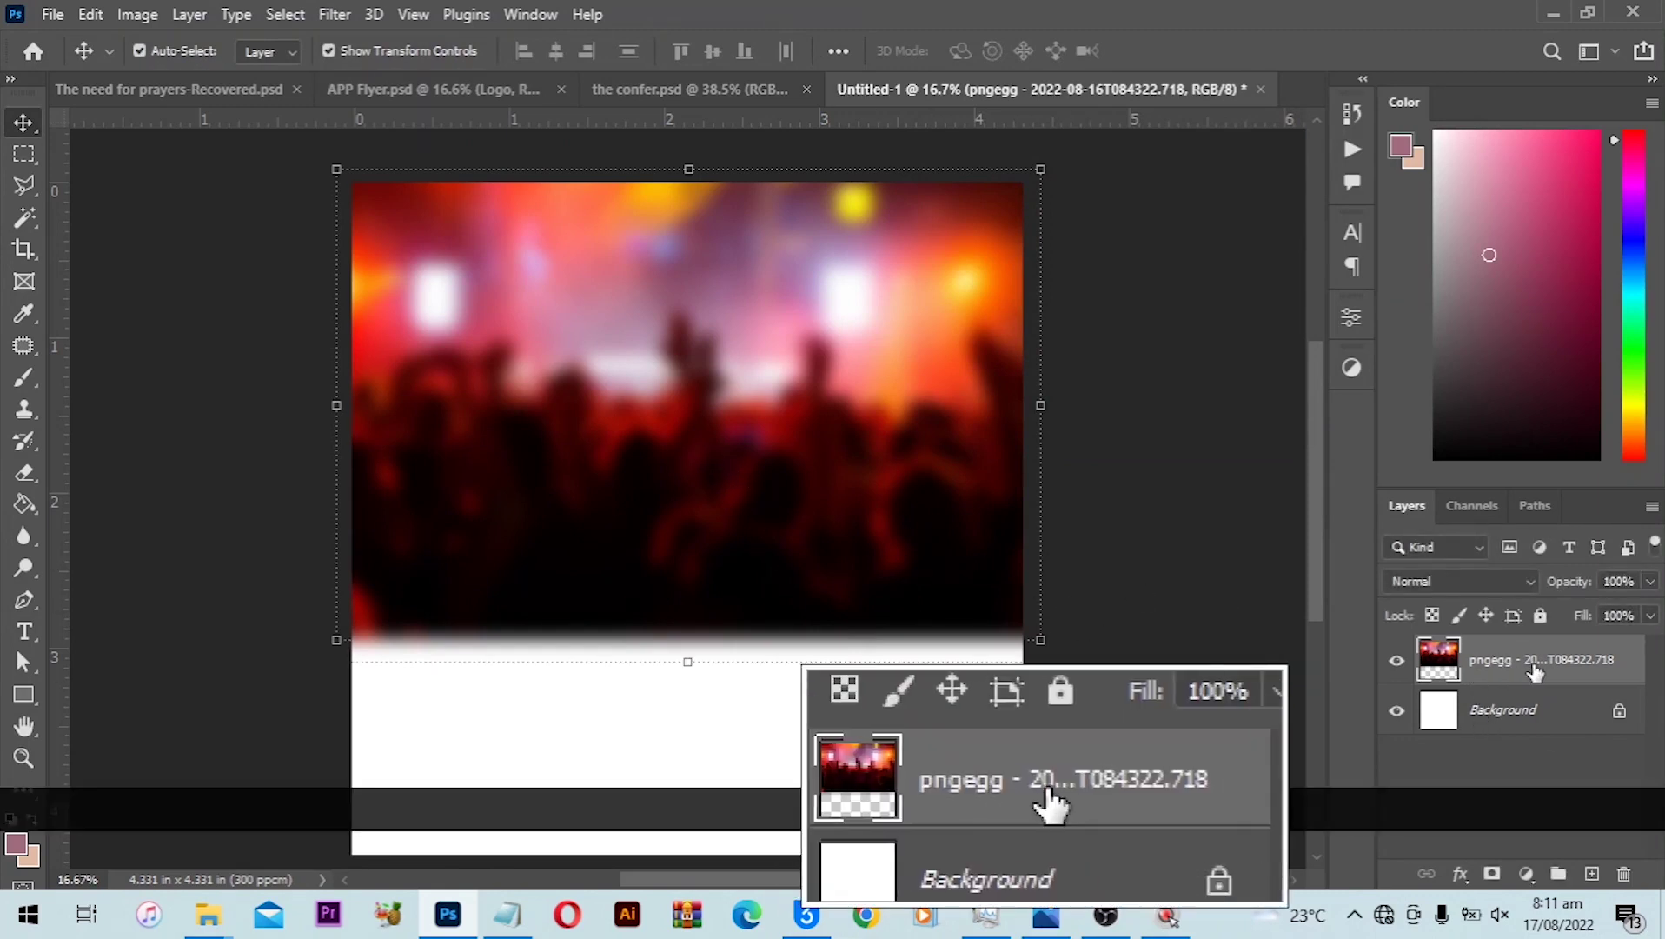
key(ctrl+z)
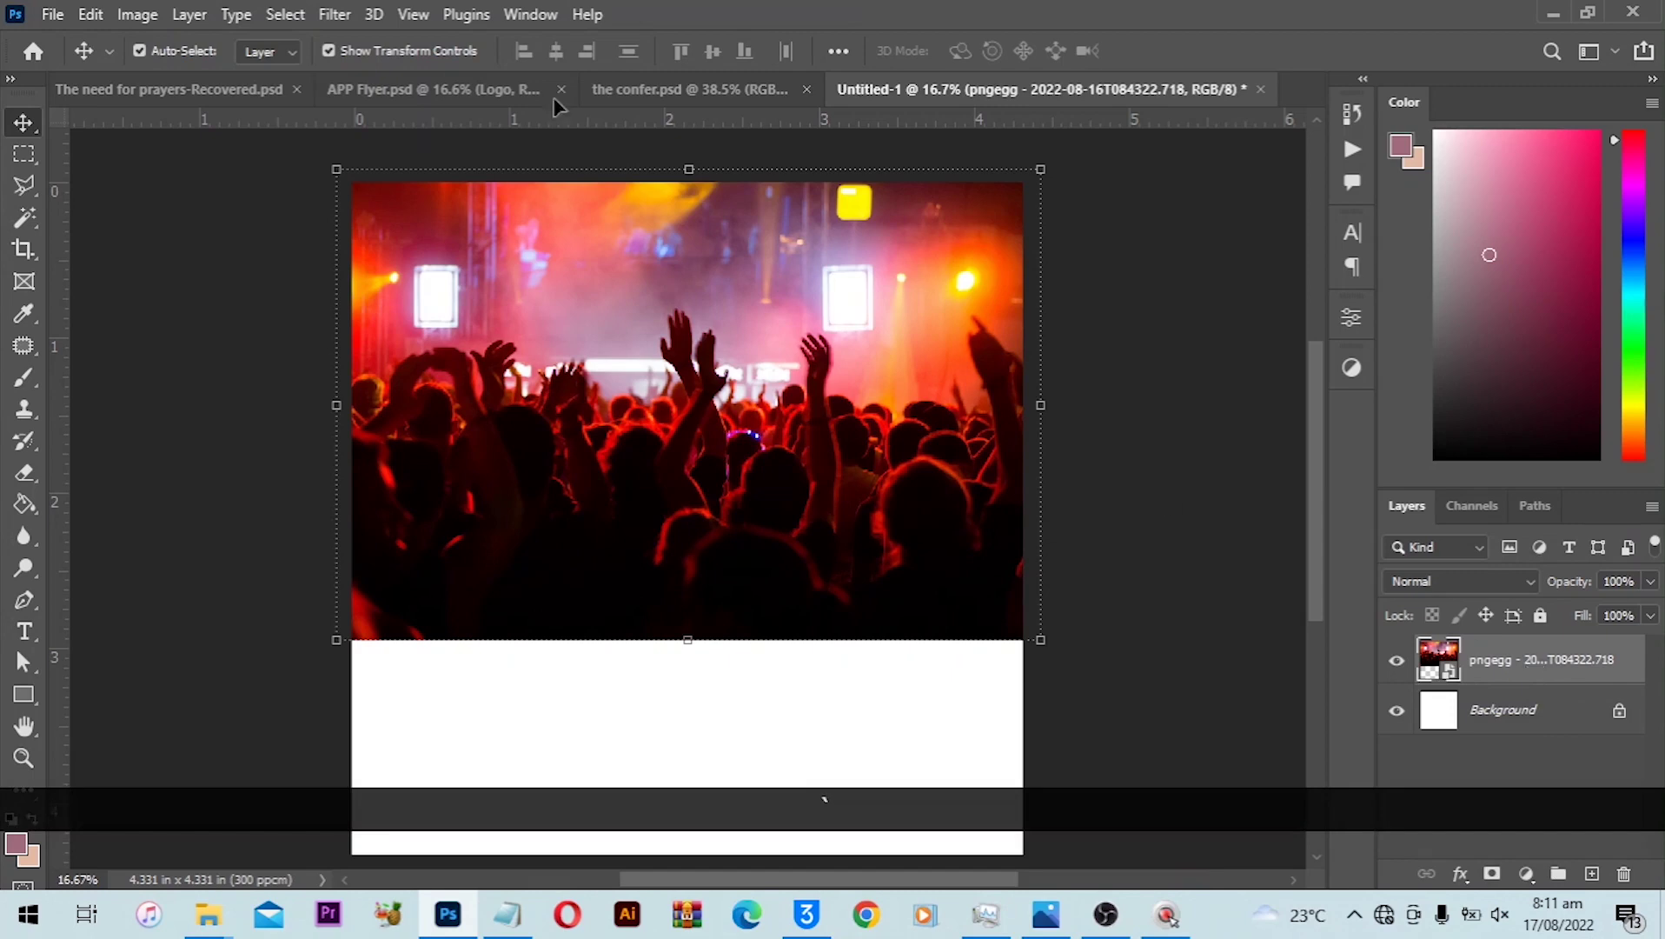
Apply a Gaussian Blur smart filter to the crowd photo.
click(352, 14)
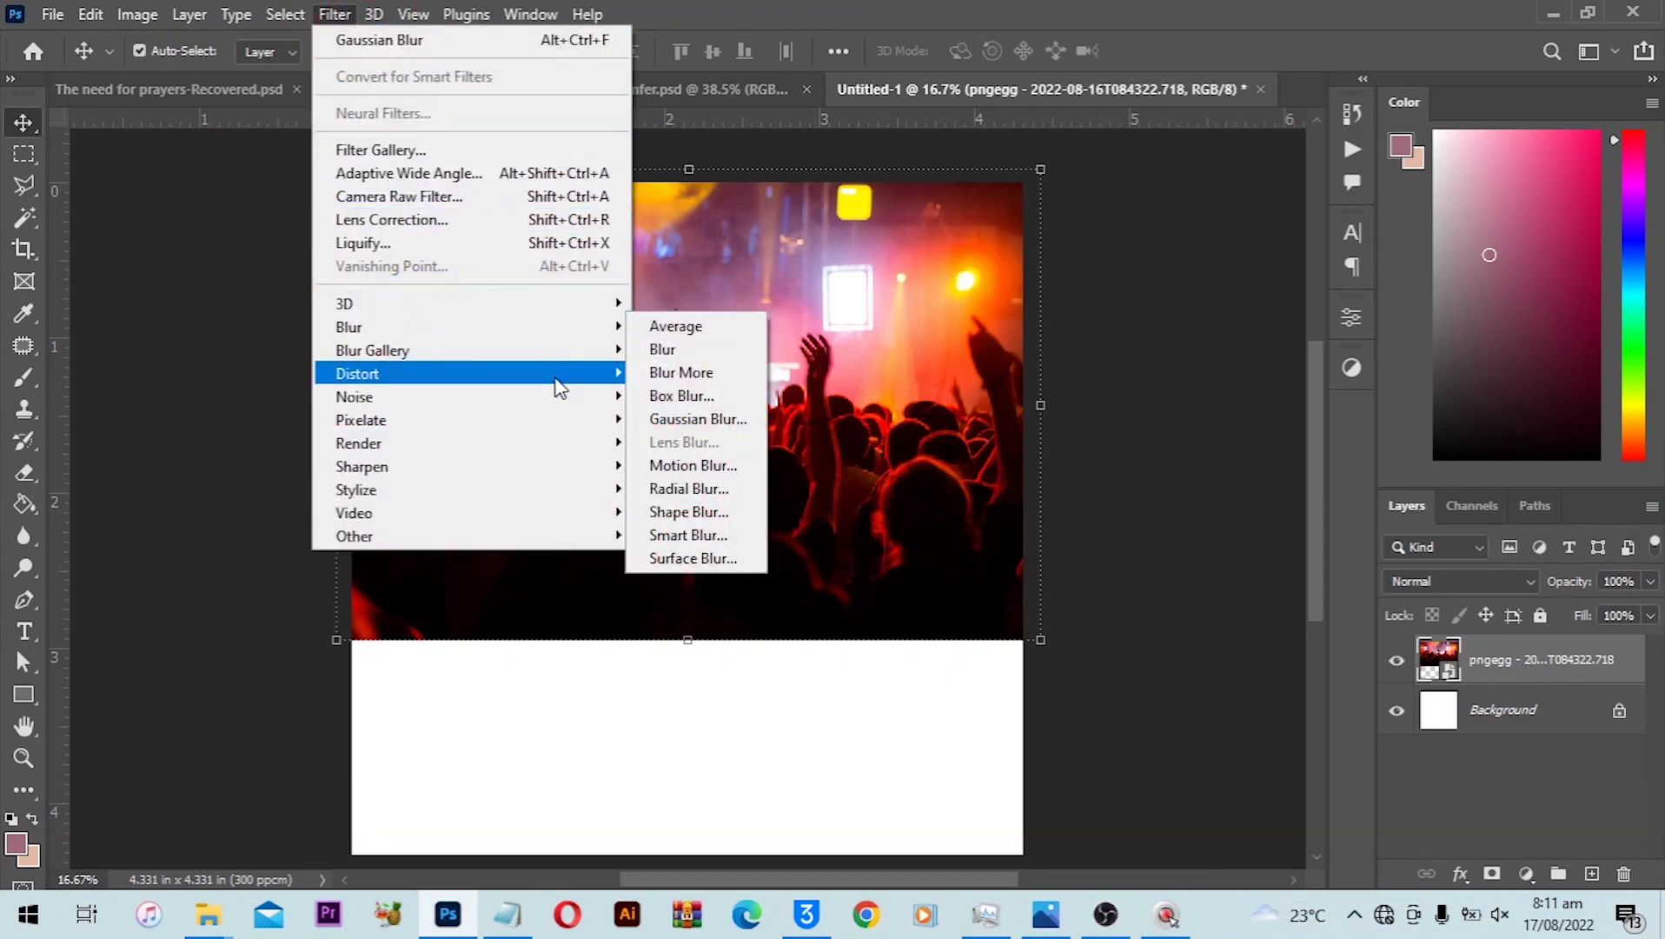
mouse_move(553, 341)
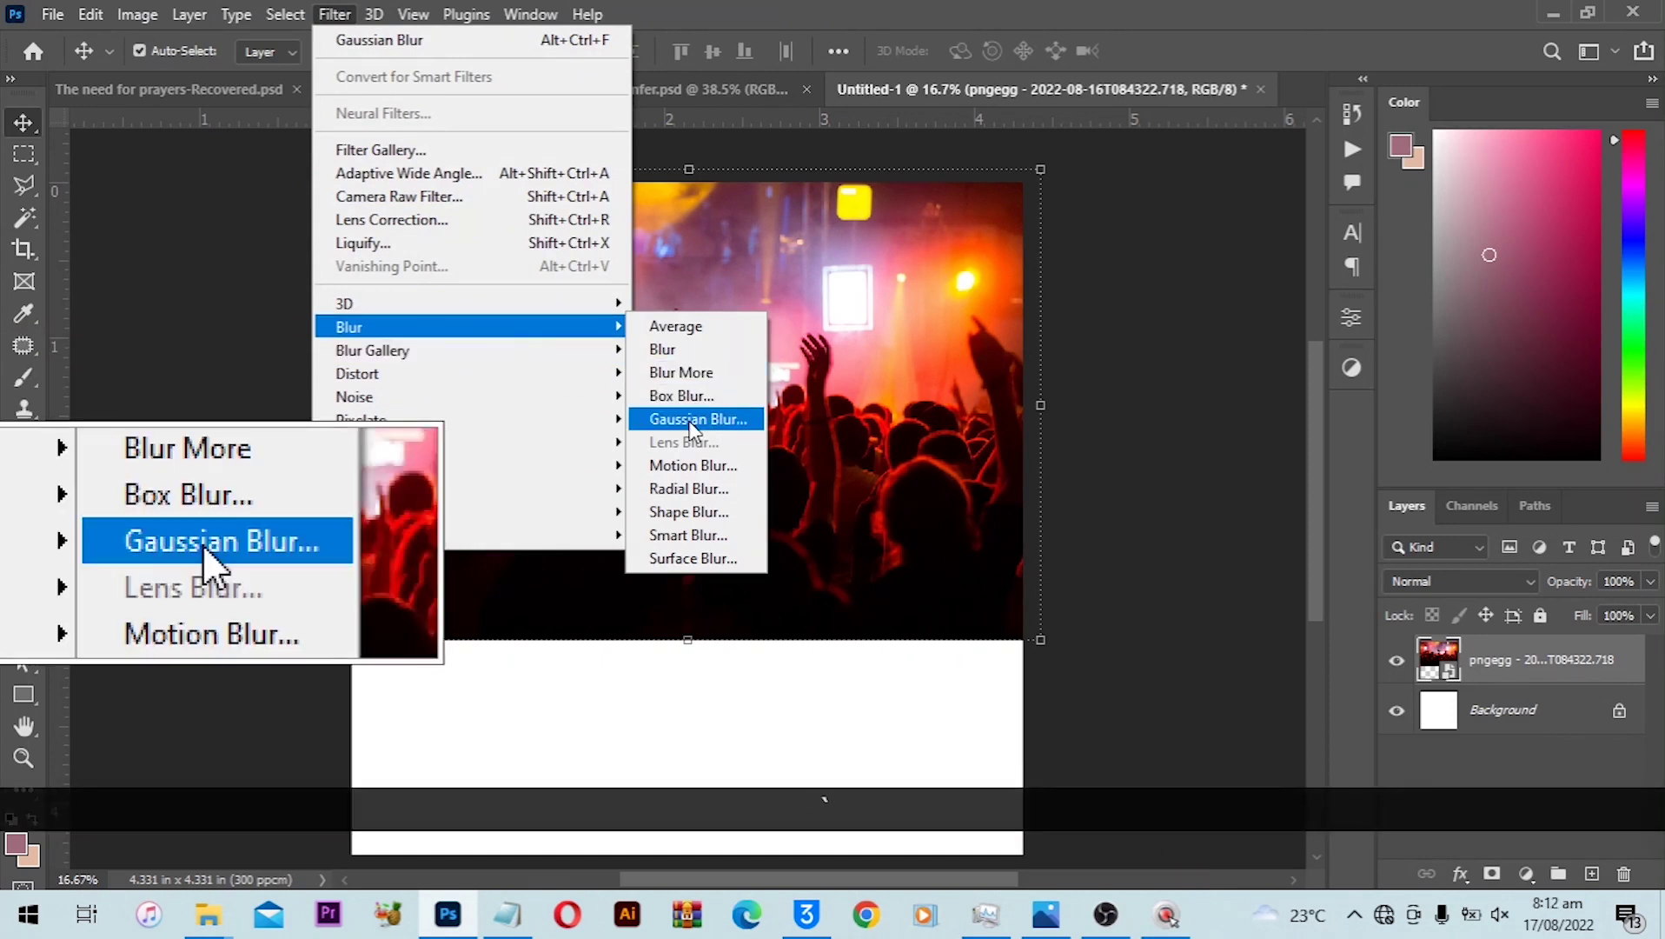
click(693, 420)
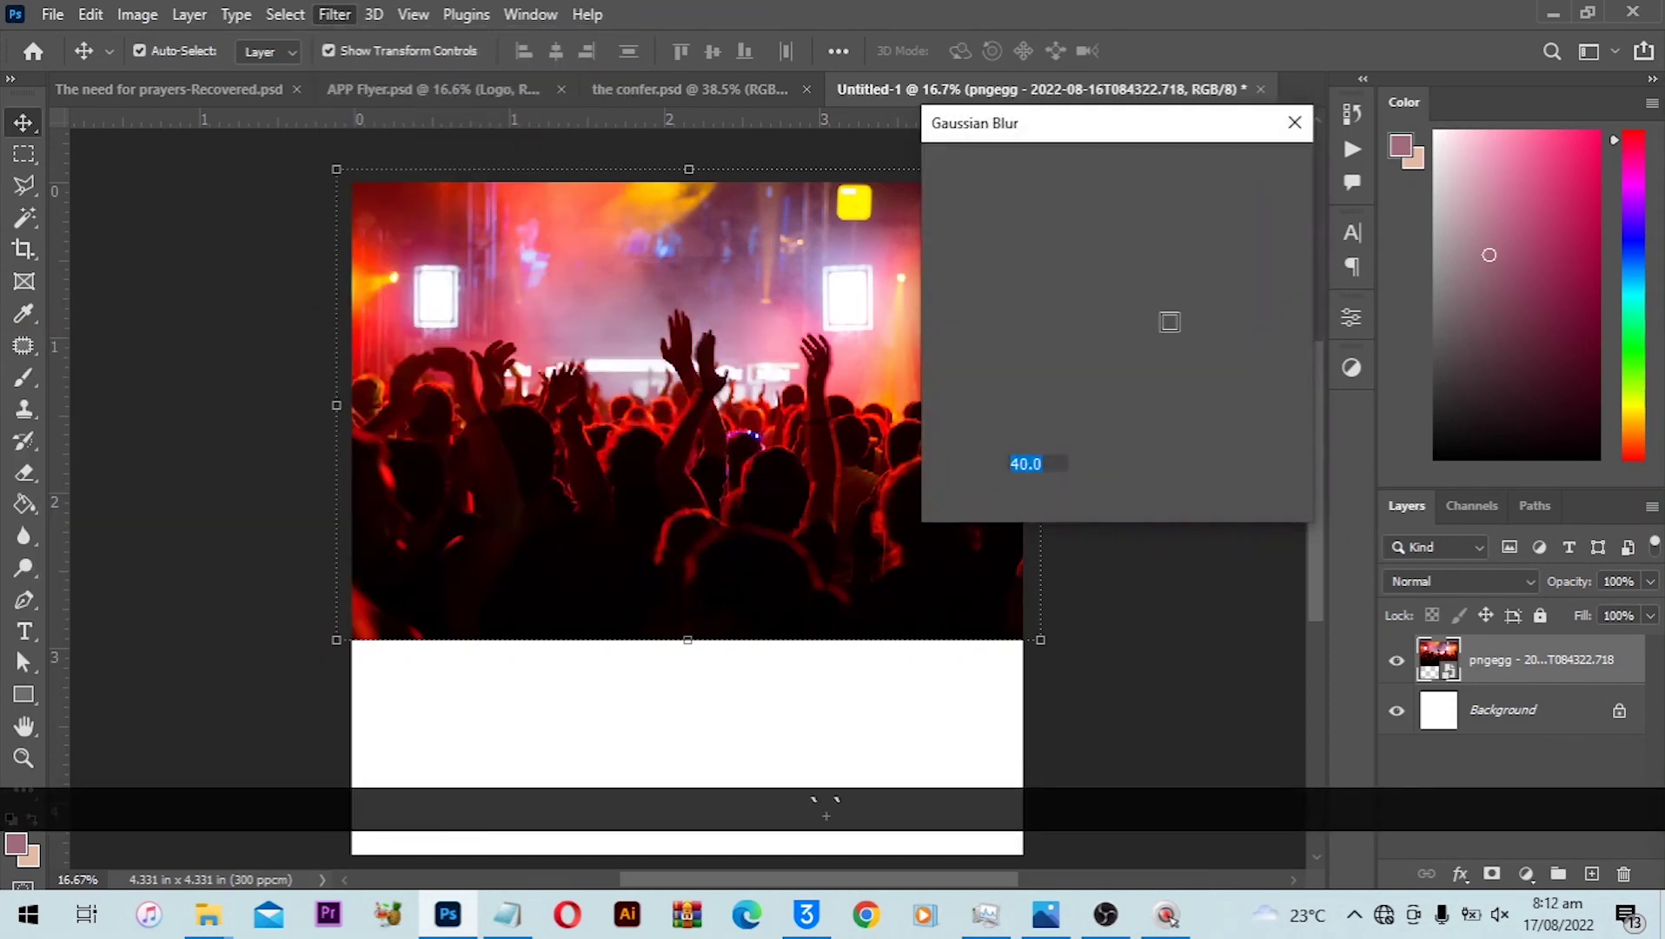
click(1254, 170)
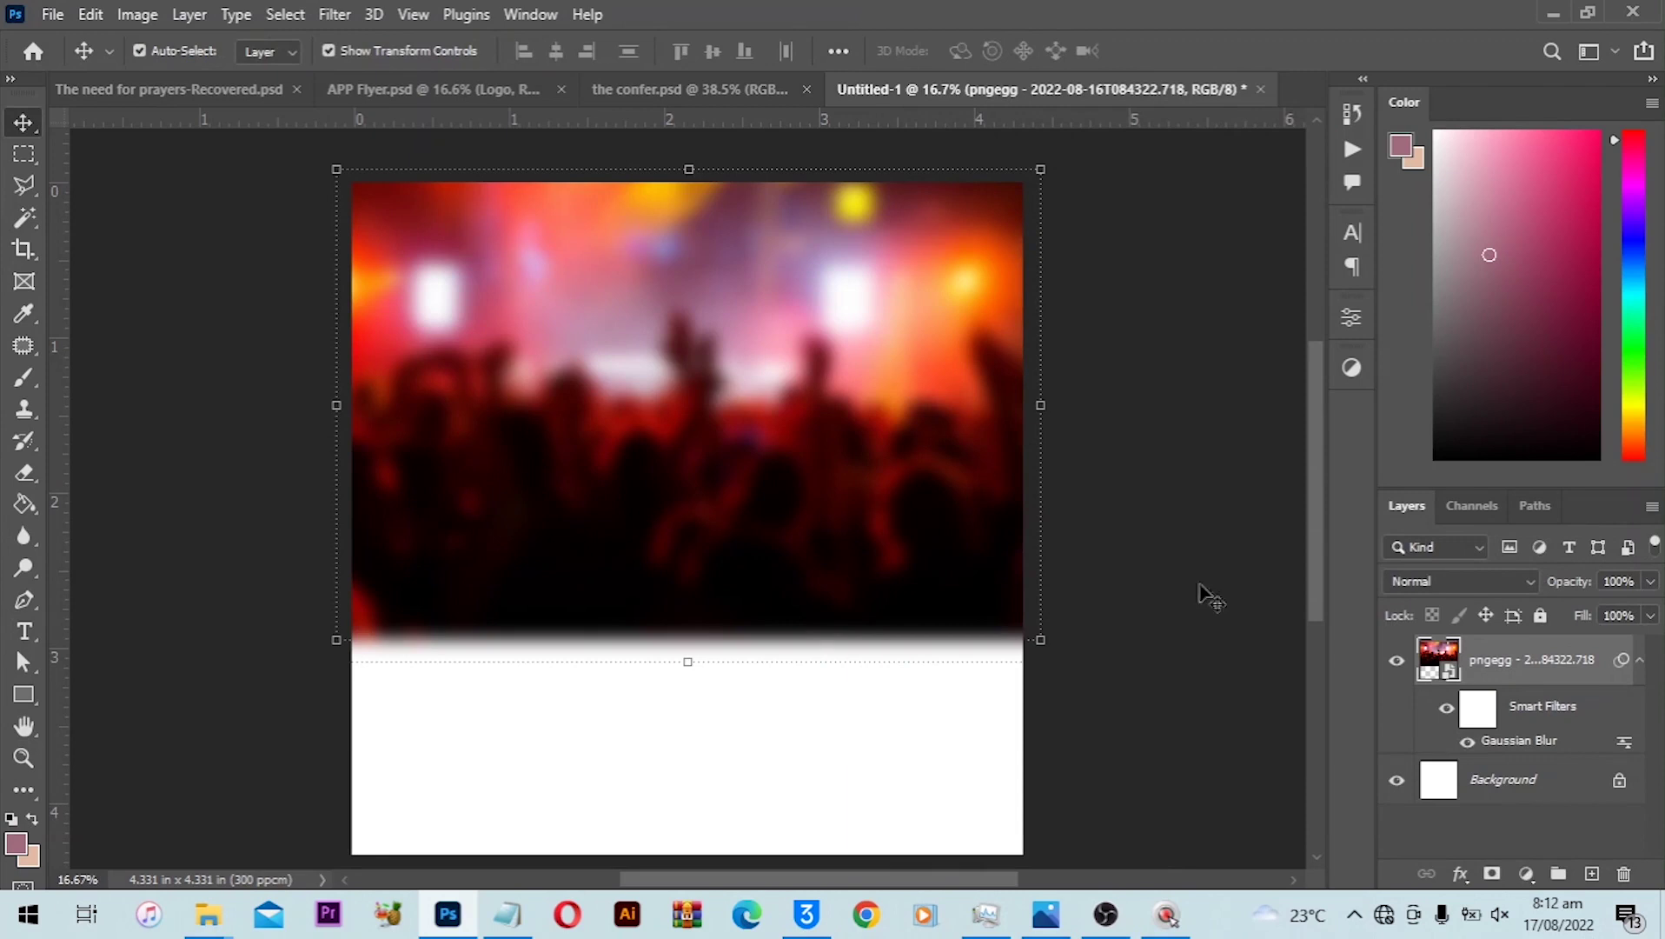
Change the Gaussian Blur smart filter's radius to 40 pixels.
double_click(1499, 749)
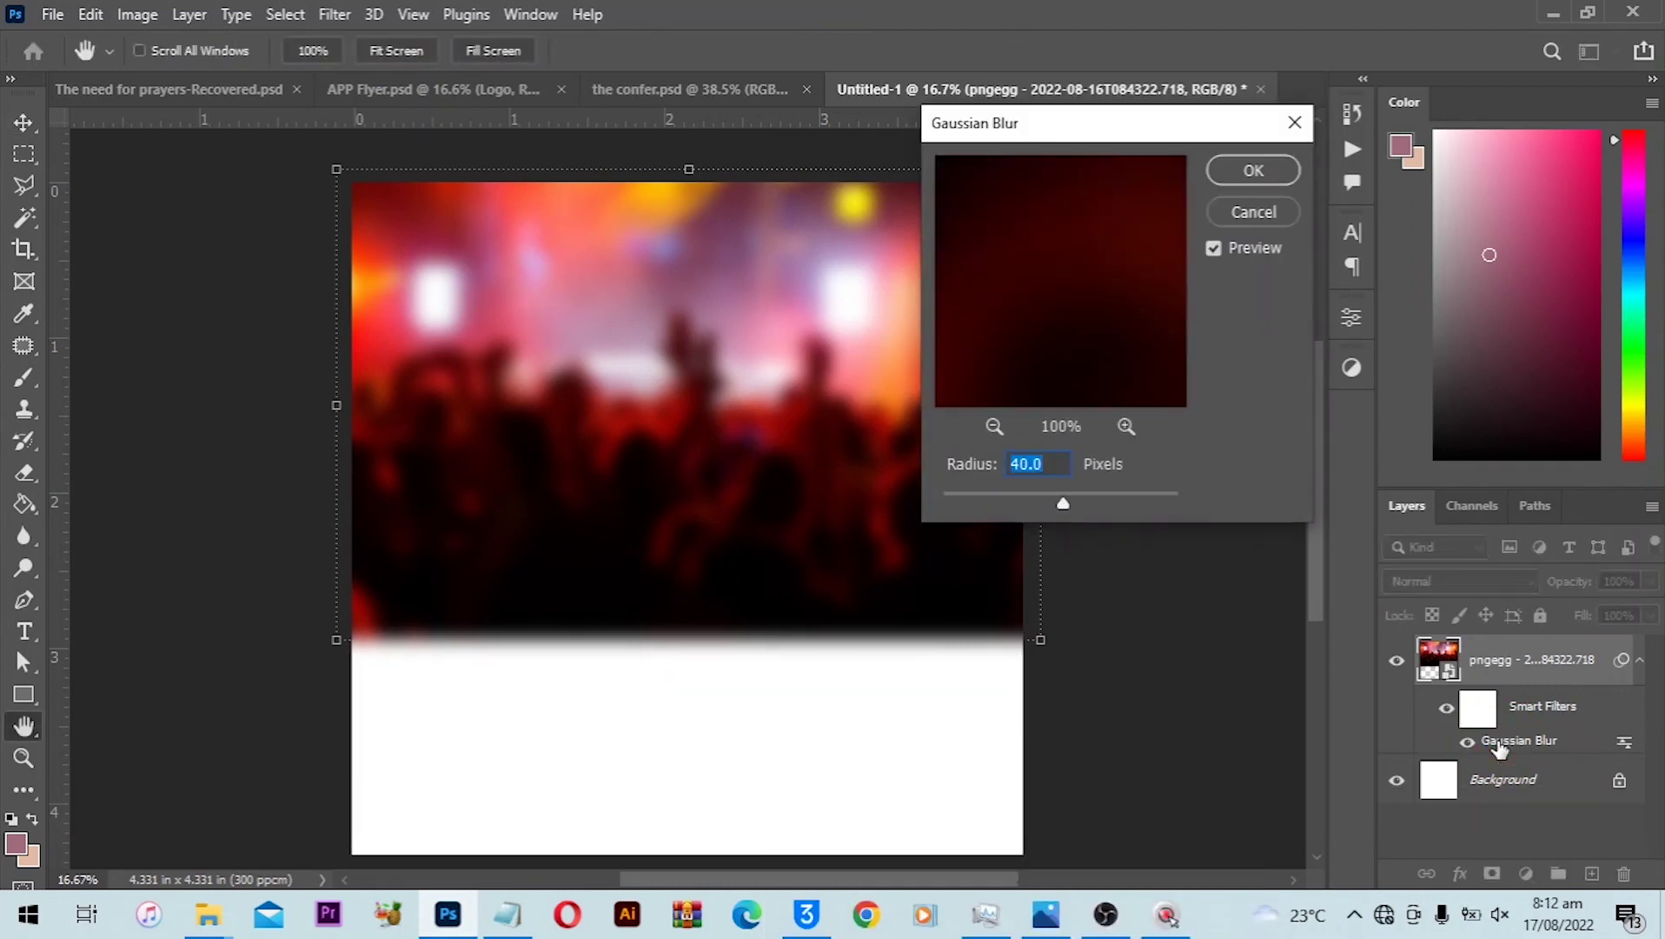
text(35)
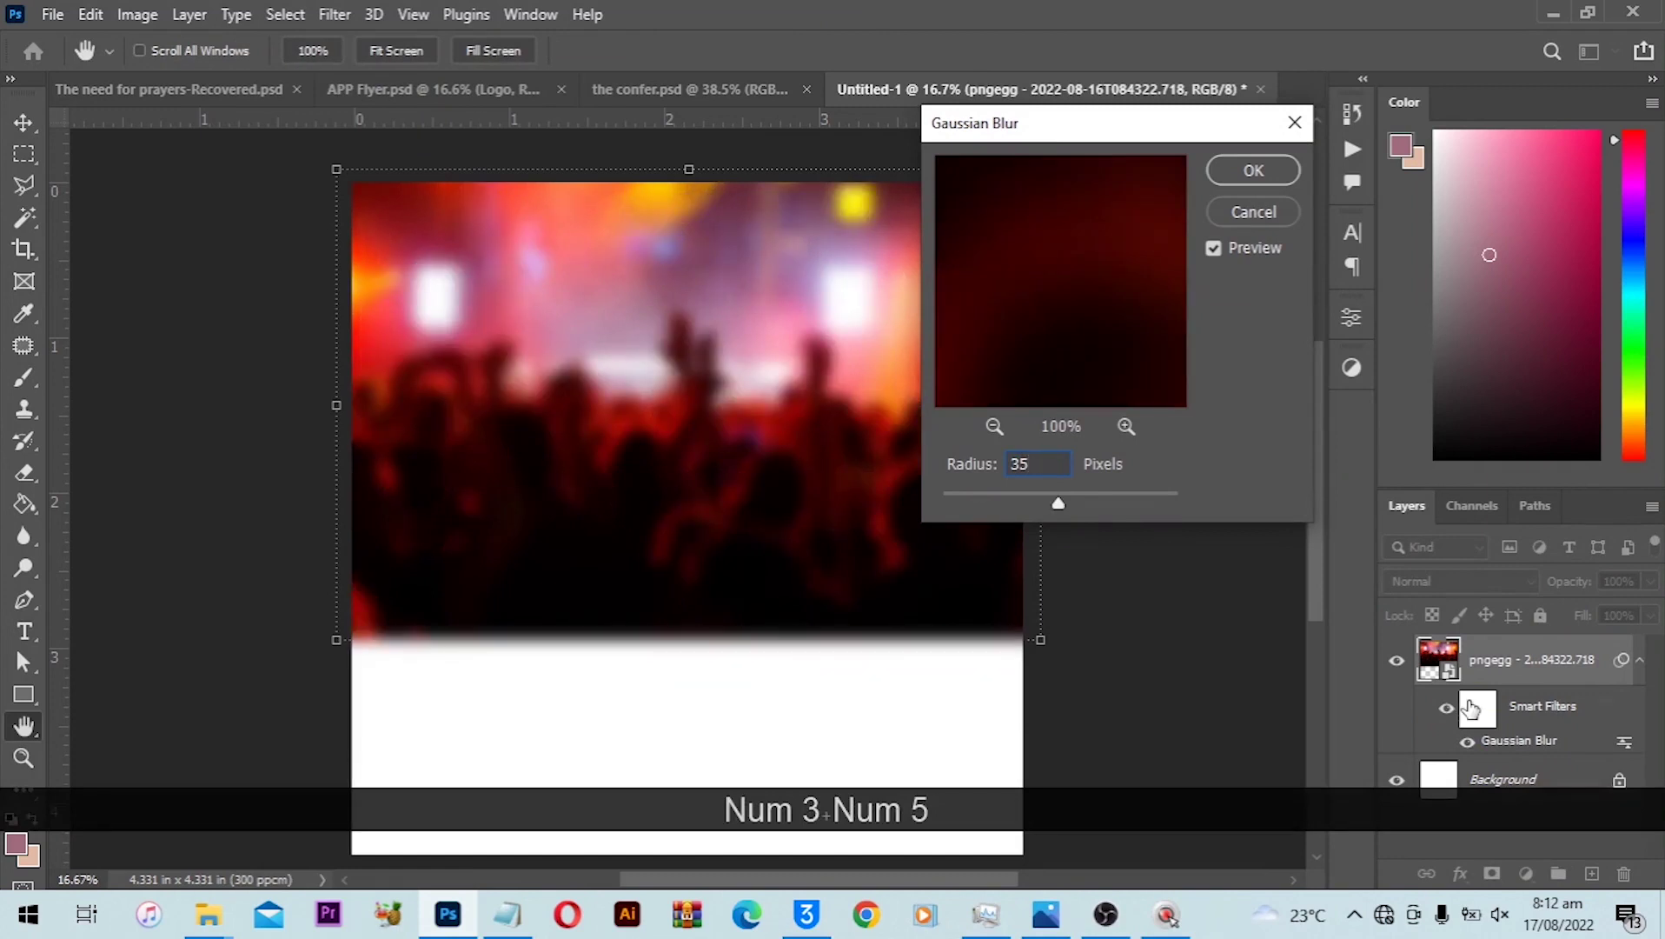
key(BackSpace)
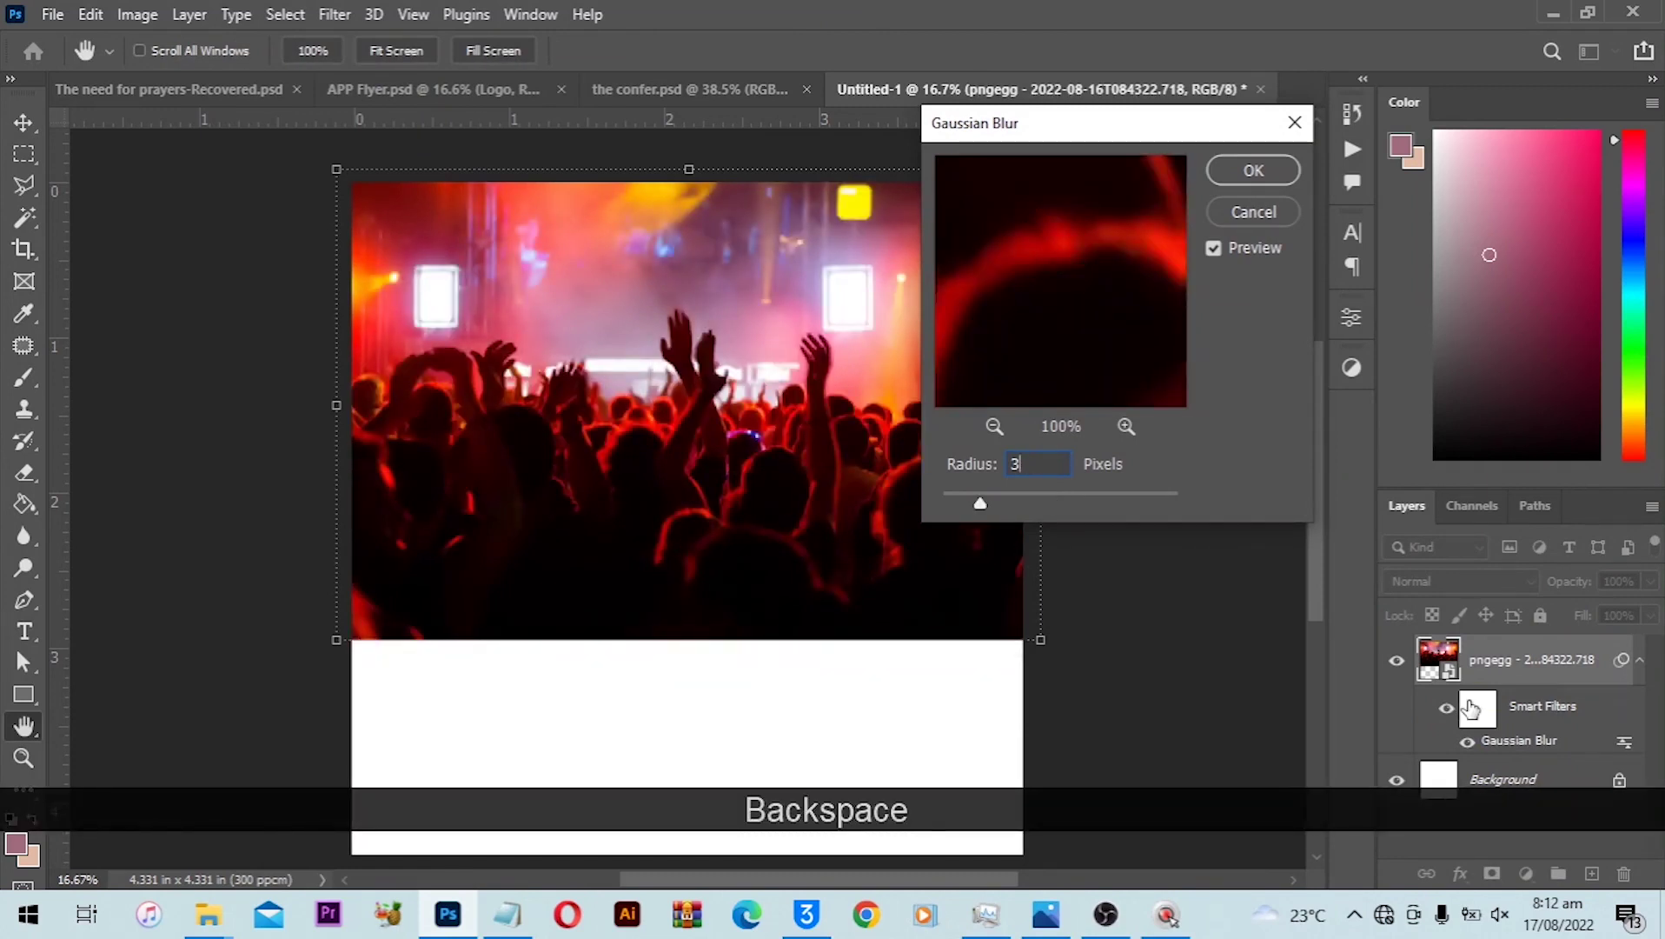
key(BackSpace)
text(0)
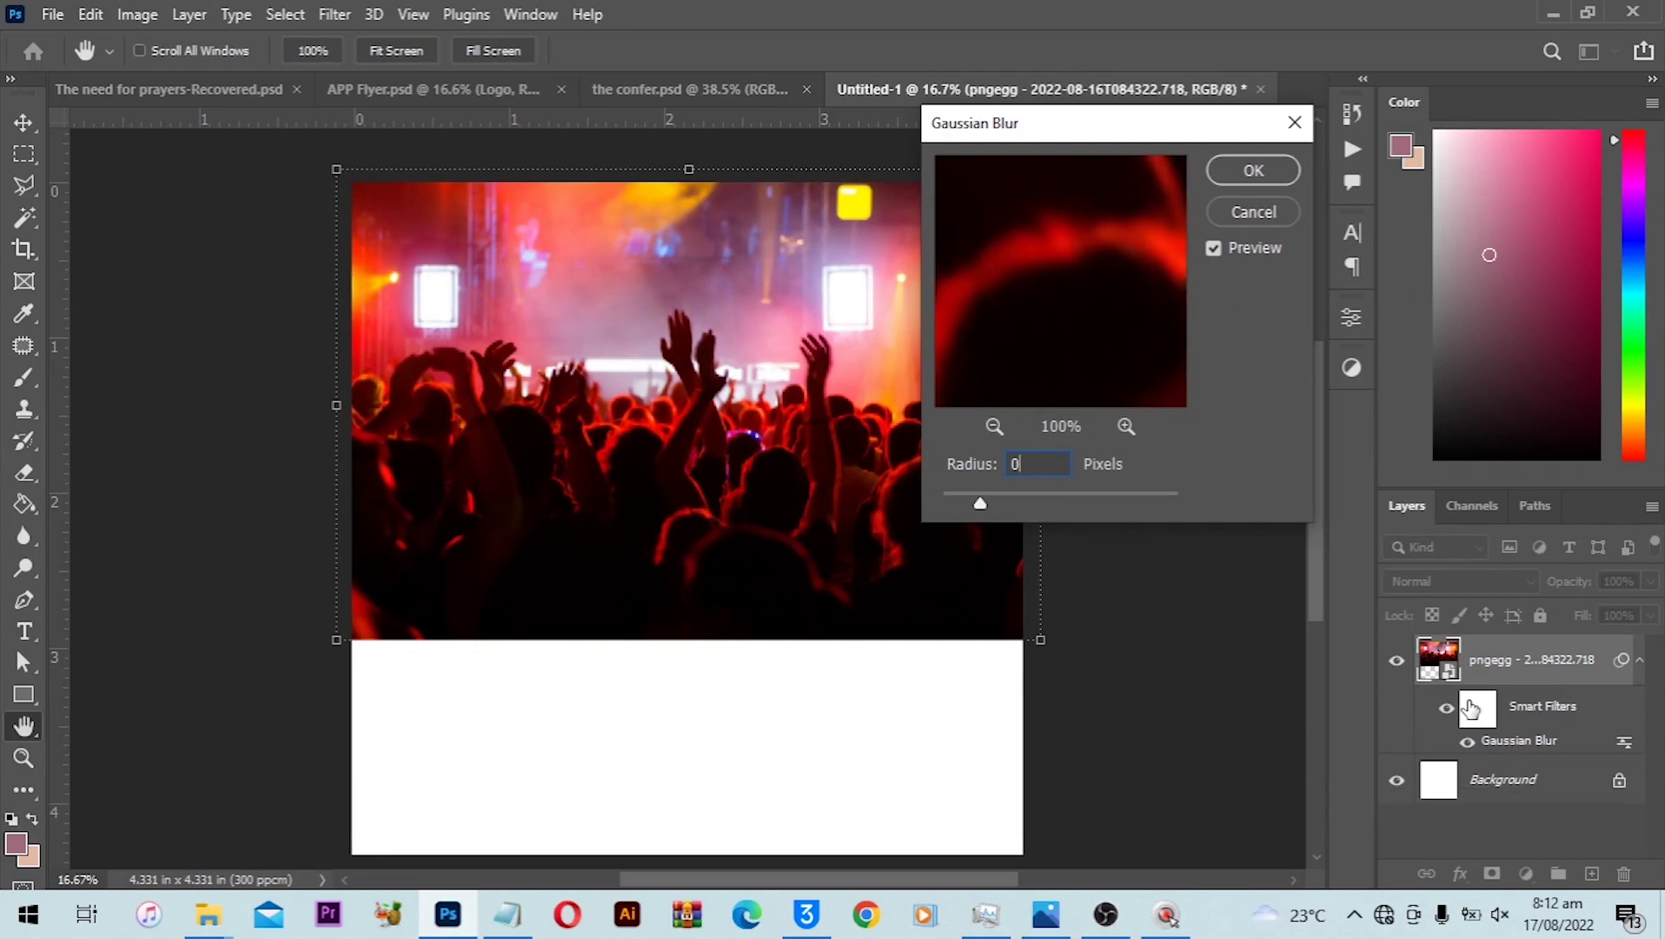
key(BackSpace)
text(40.)
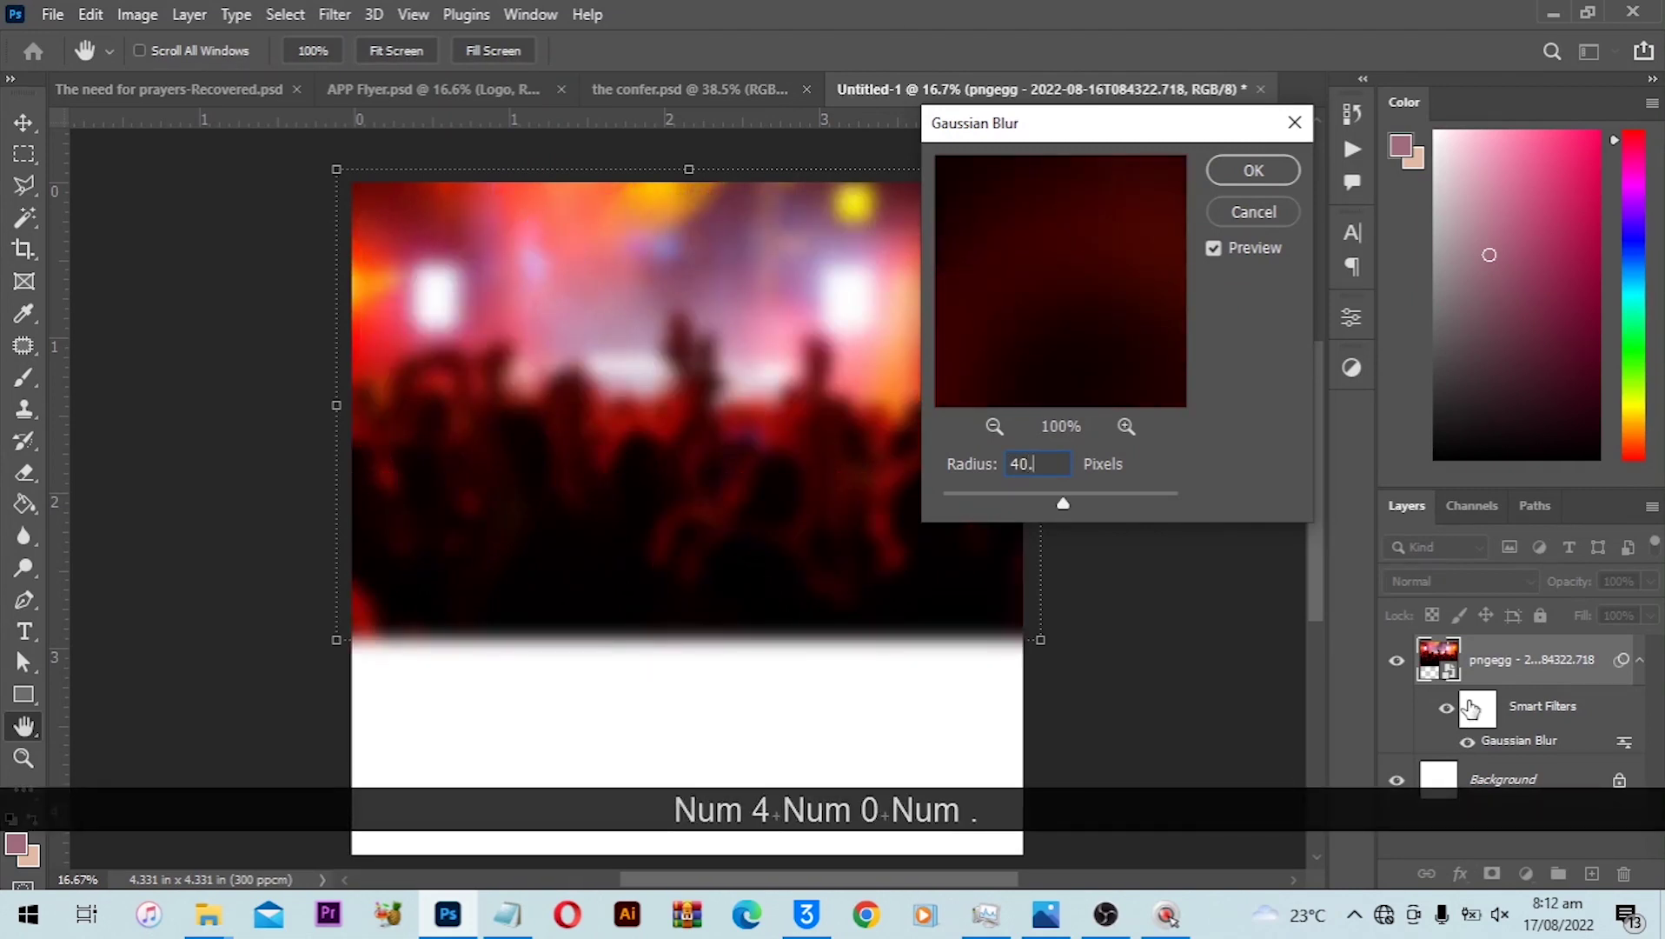
mouse_move(1052, 930)
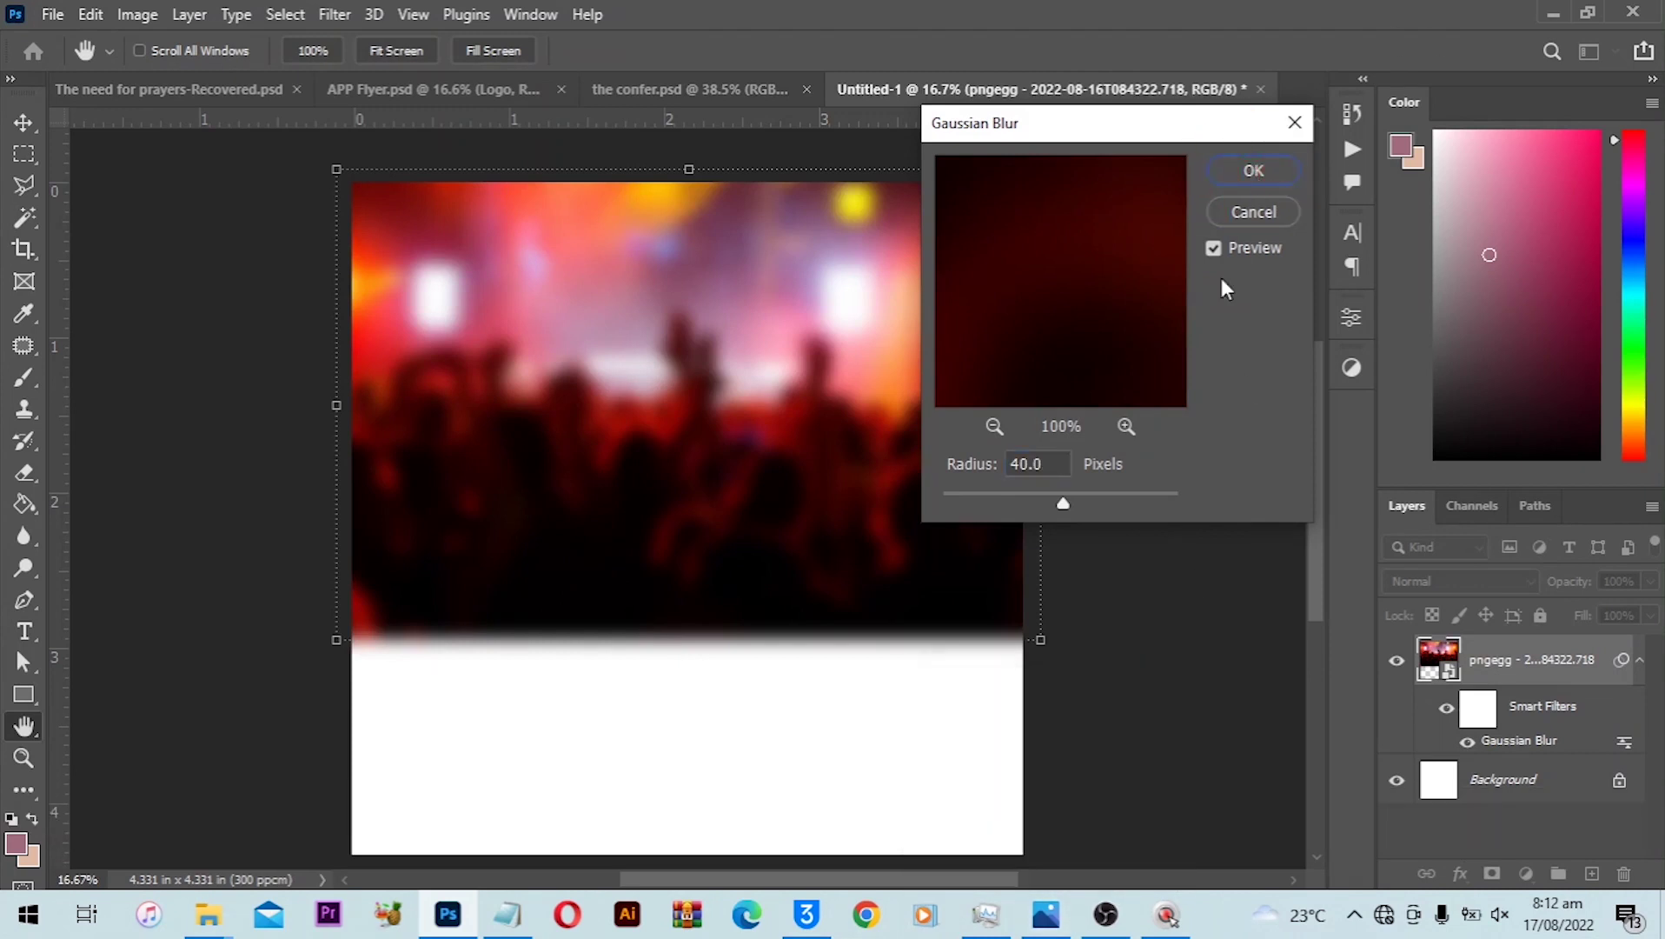
key(Return)
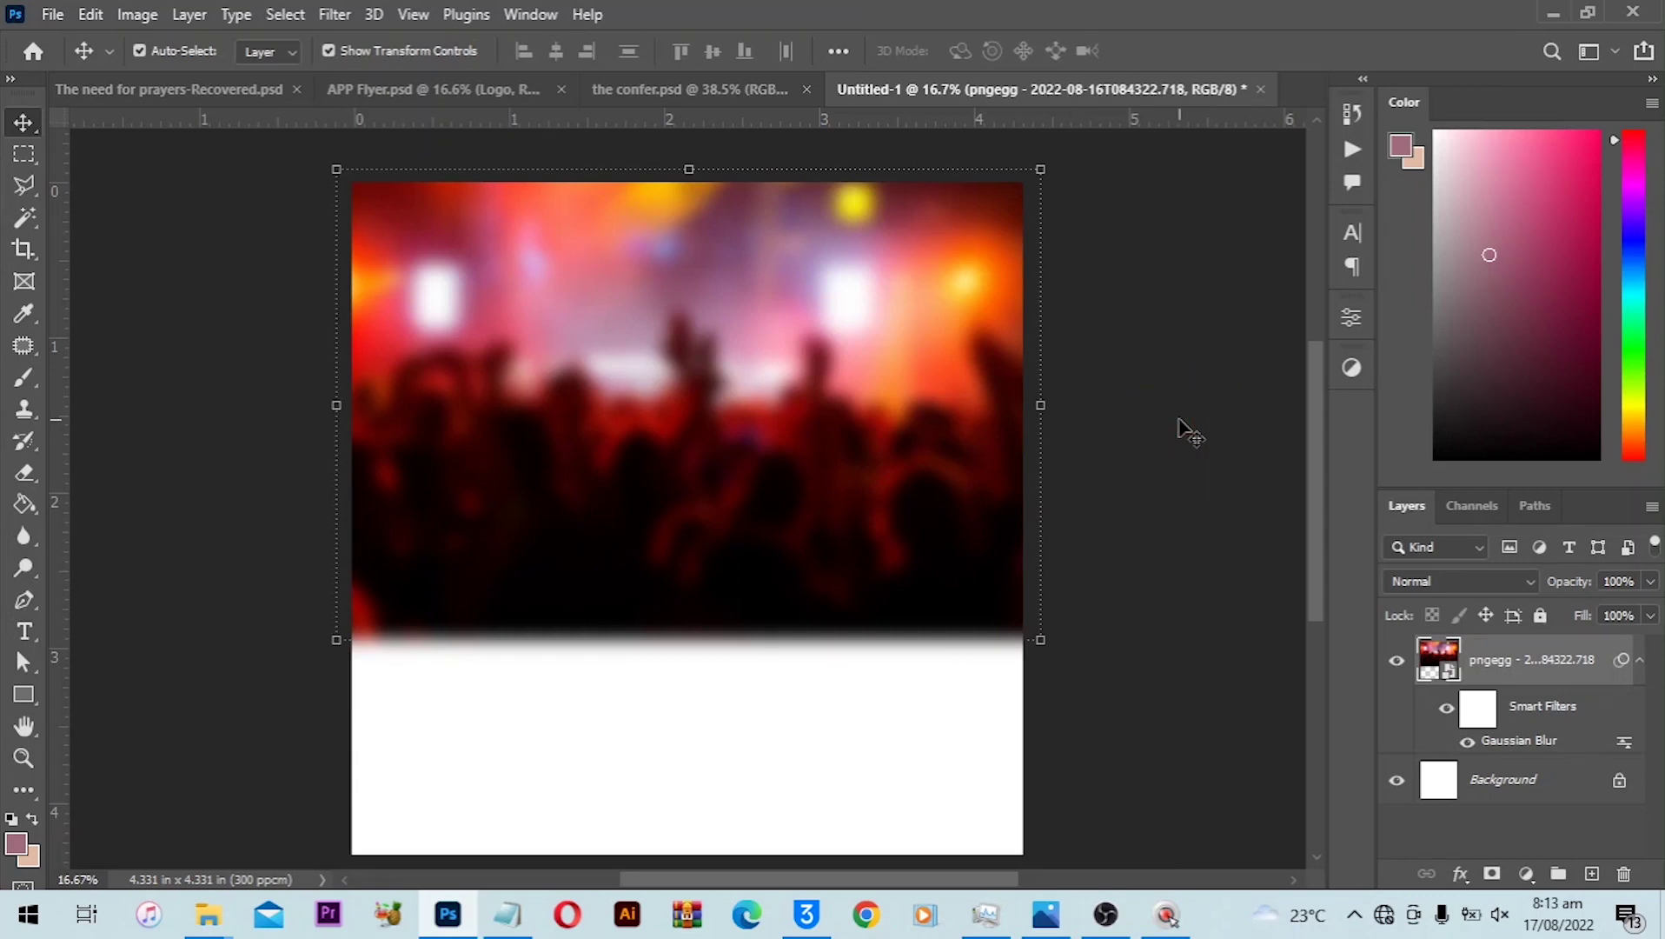
key(ctrl+0)
Draw a black rectangle over the flyer's lower white area.
scroll(1034, 395, down, 1)
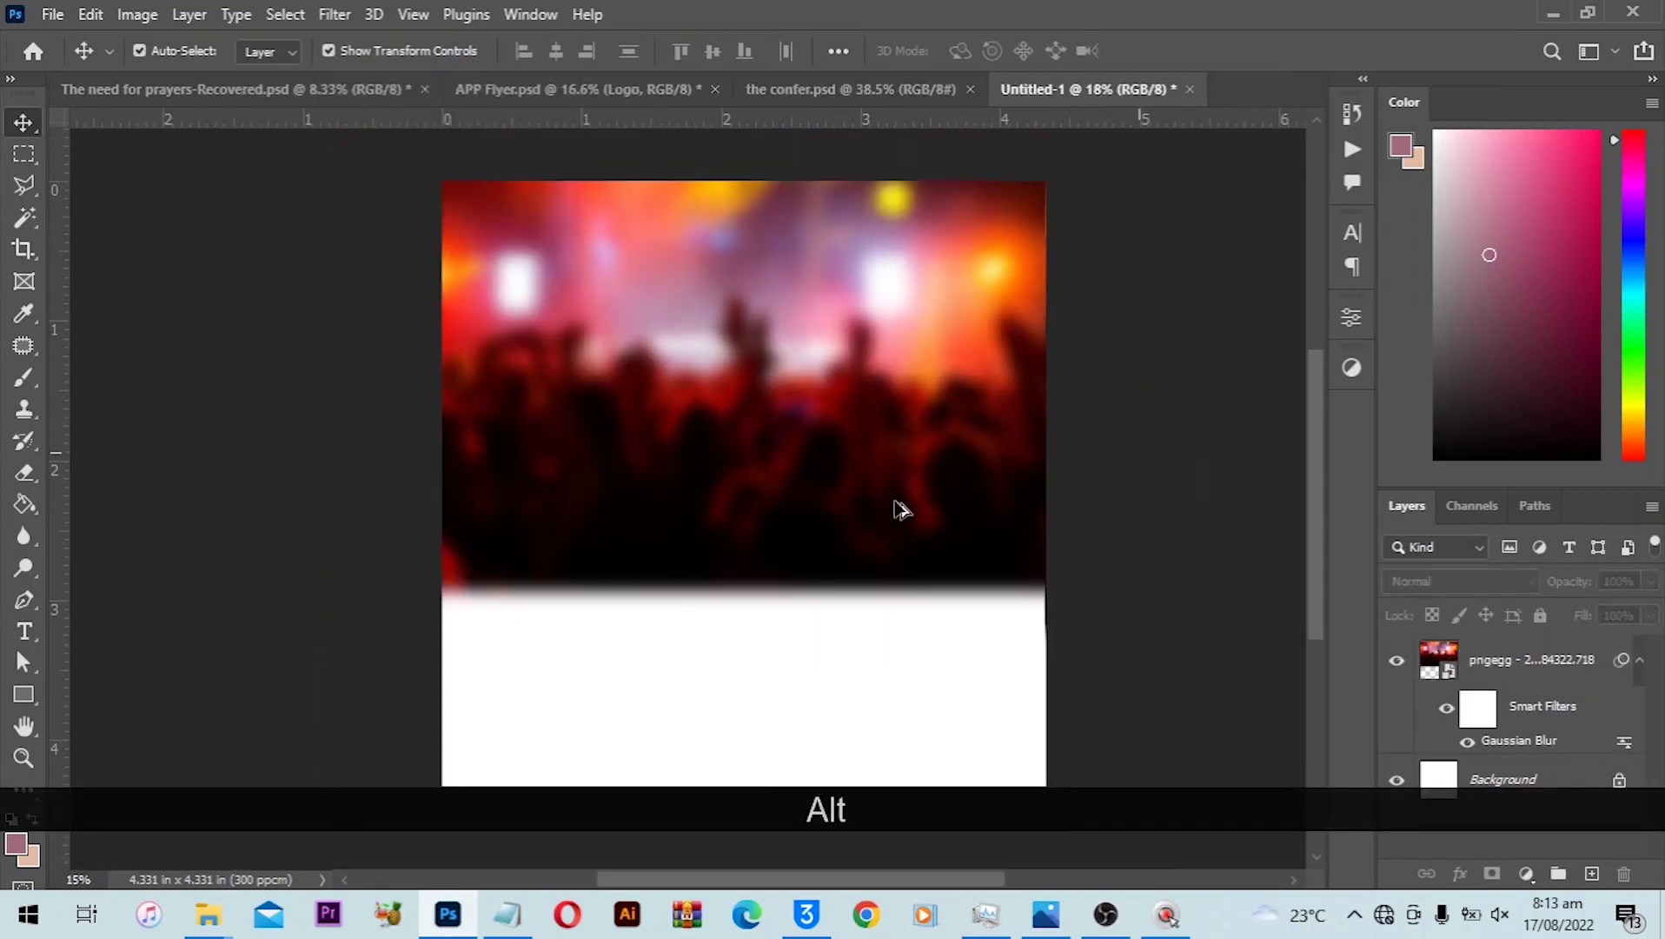
click(23, 693)
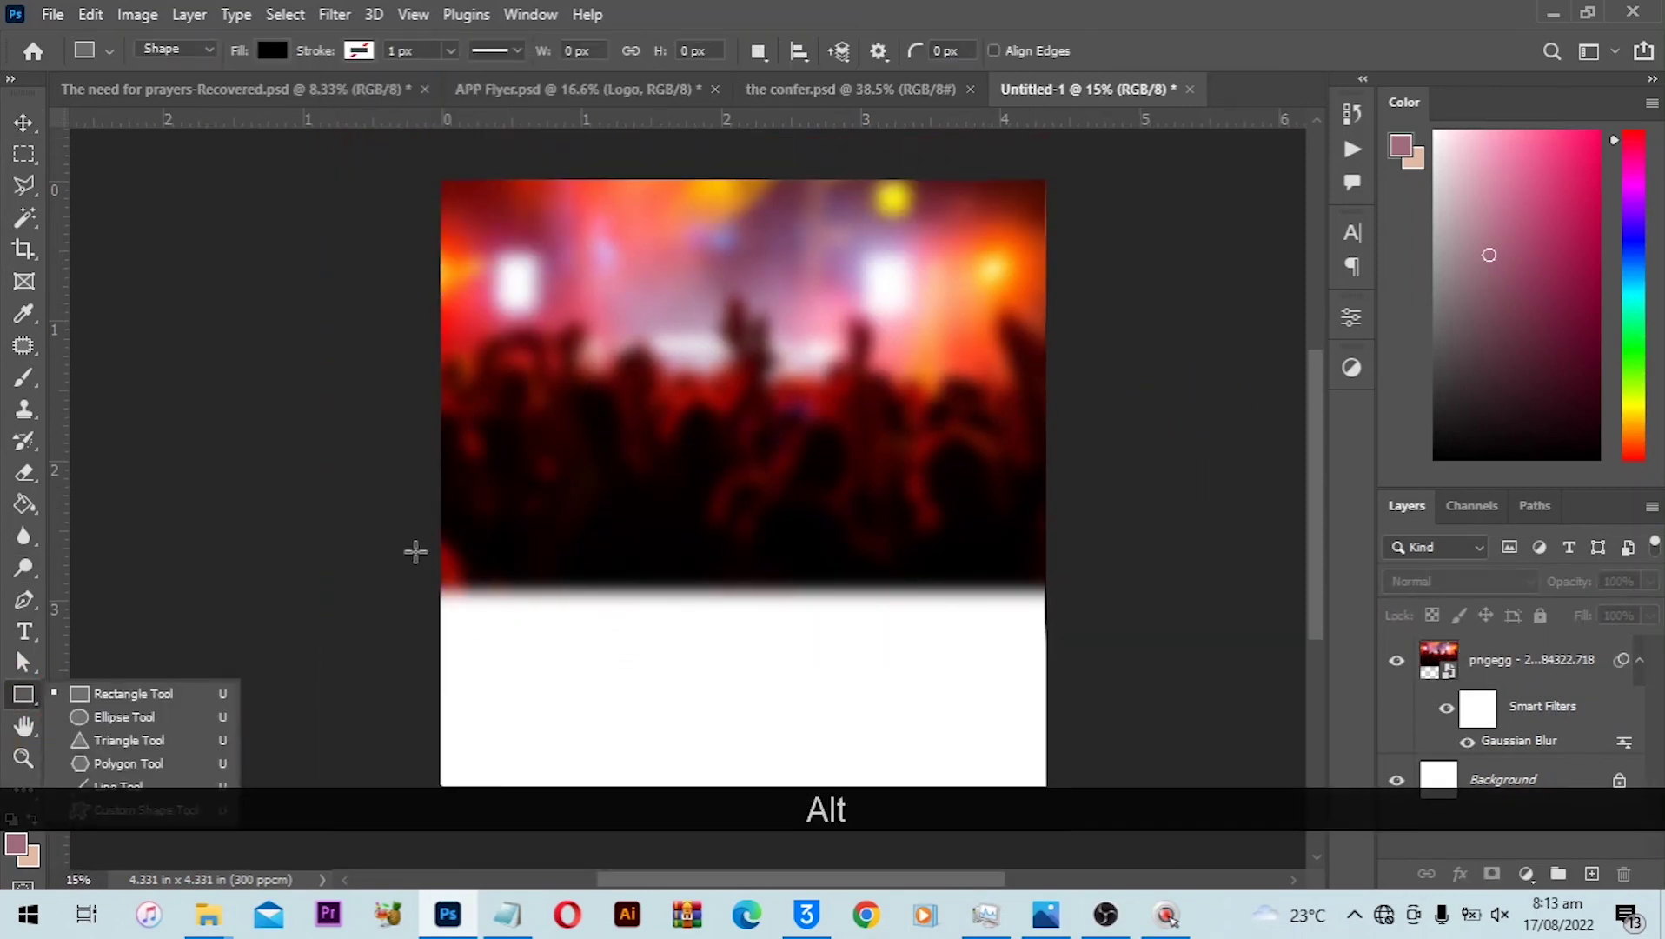
drag(392, 561, 1098, 799)
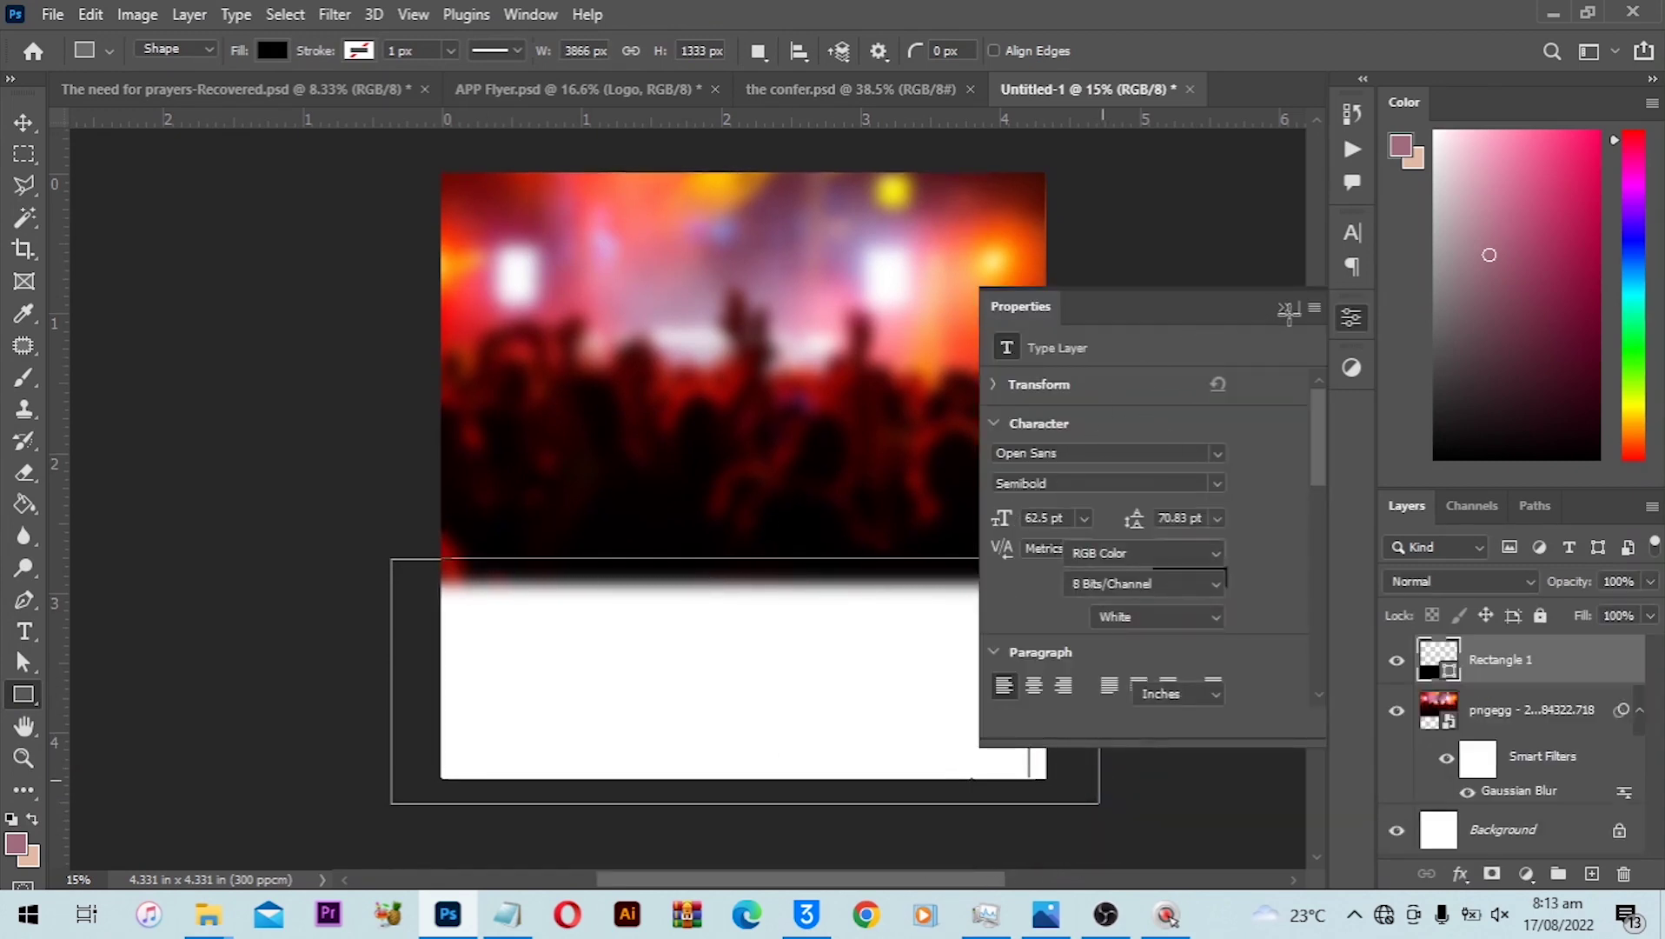
click(1286, 309)
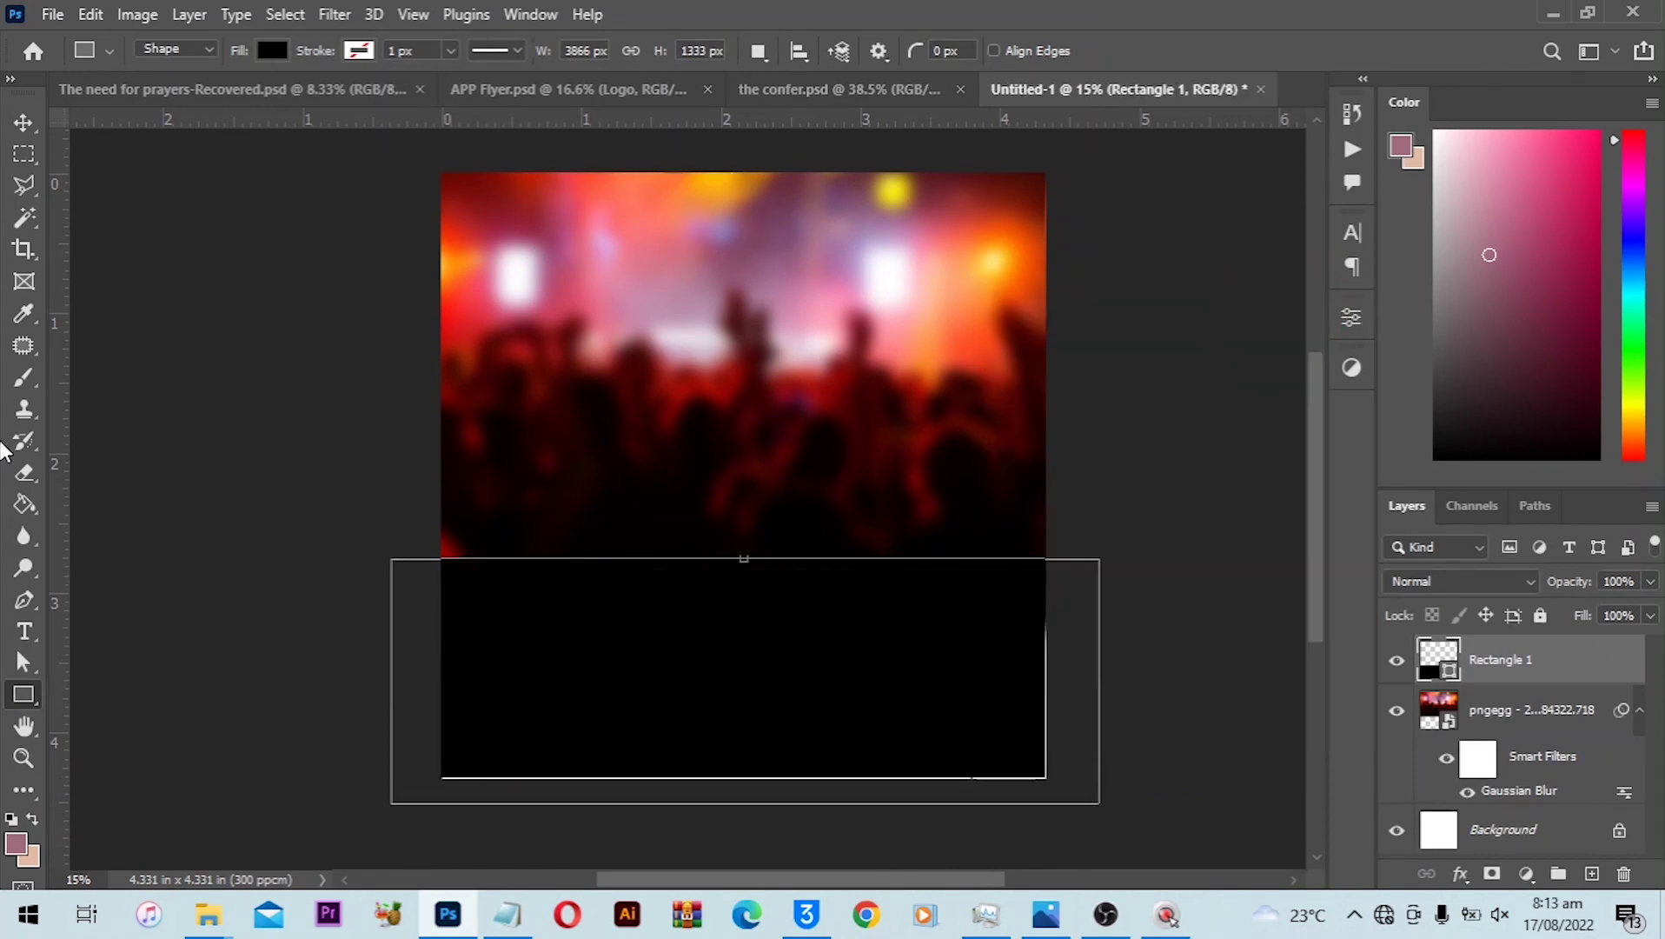
Raise the rectangle's top edge so it overlaps the bottom of the photo.
key(v)
key(ctrl+0)
click(707, 661)
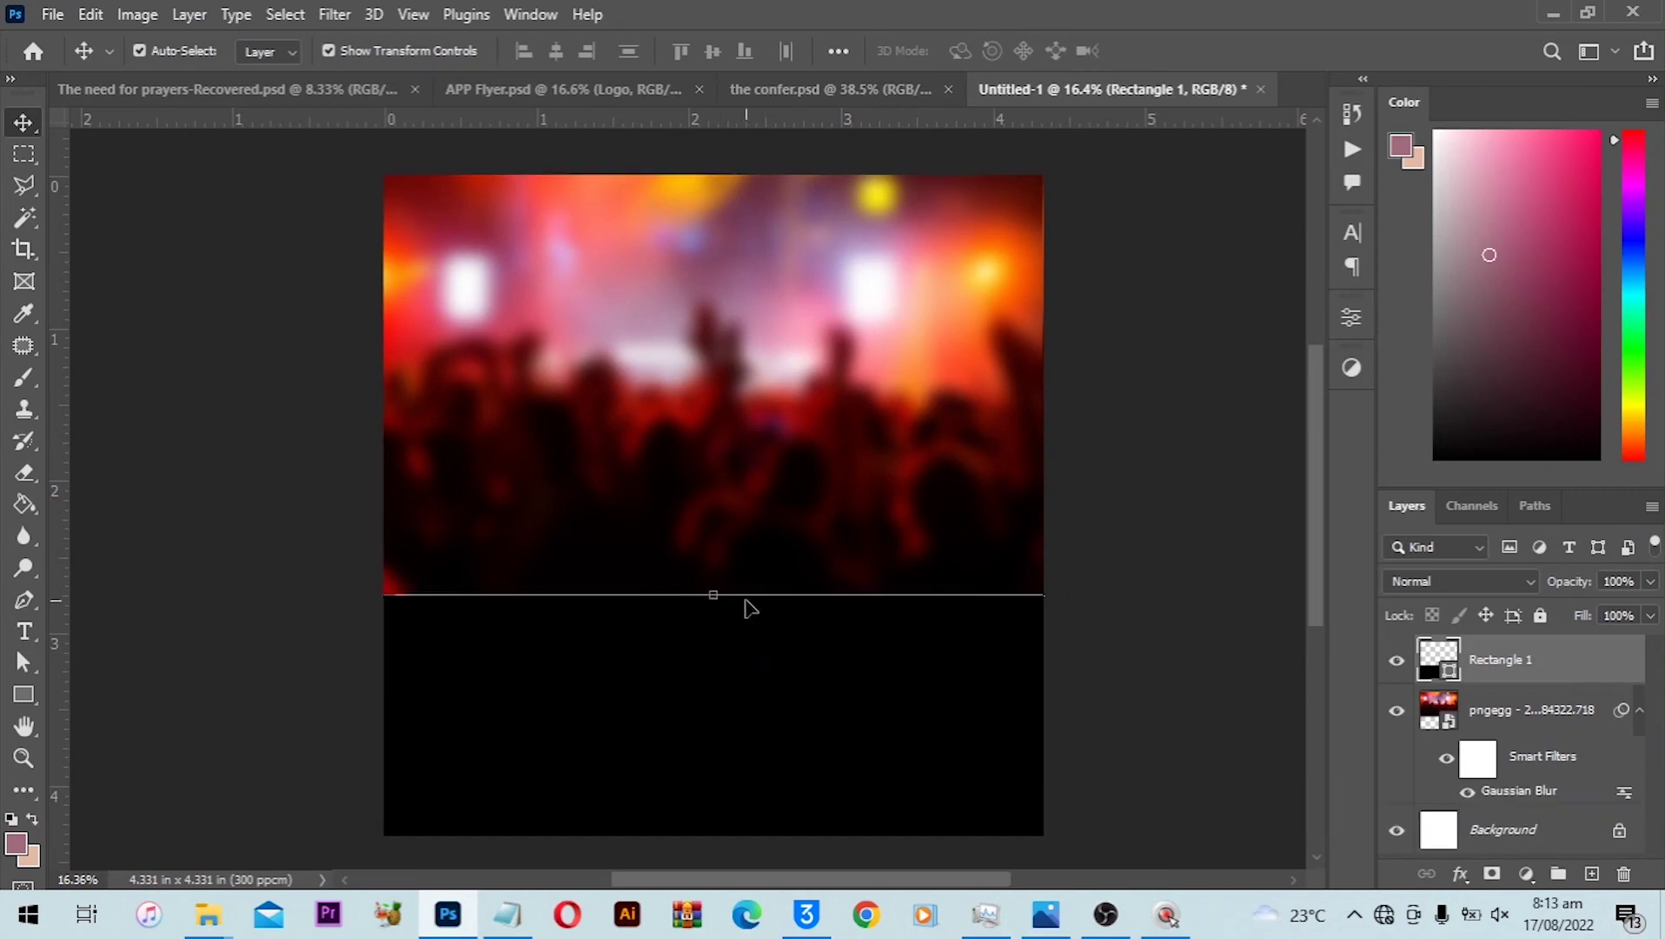
drag(714, 599, 714, 575)
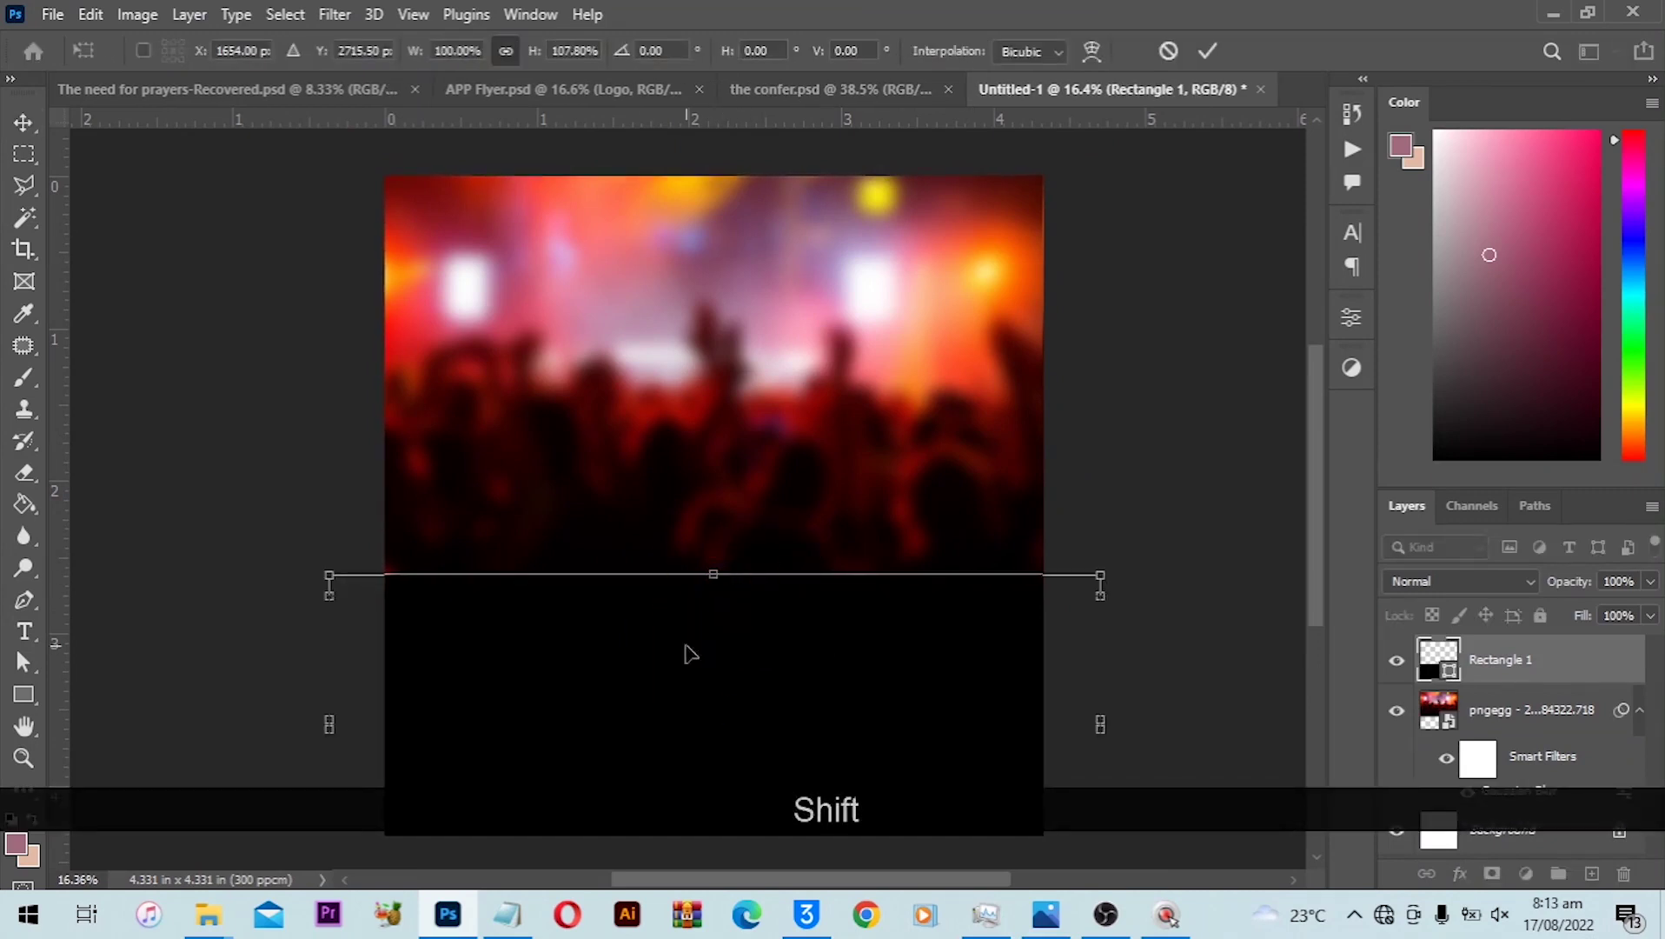
key(Return)
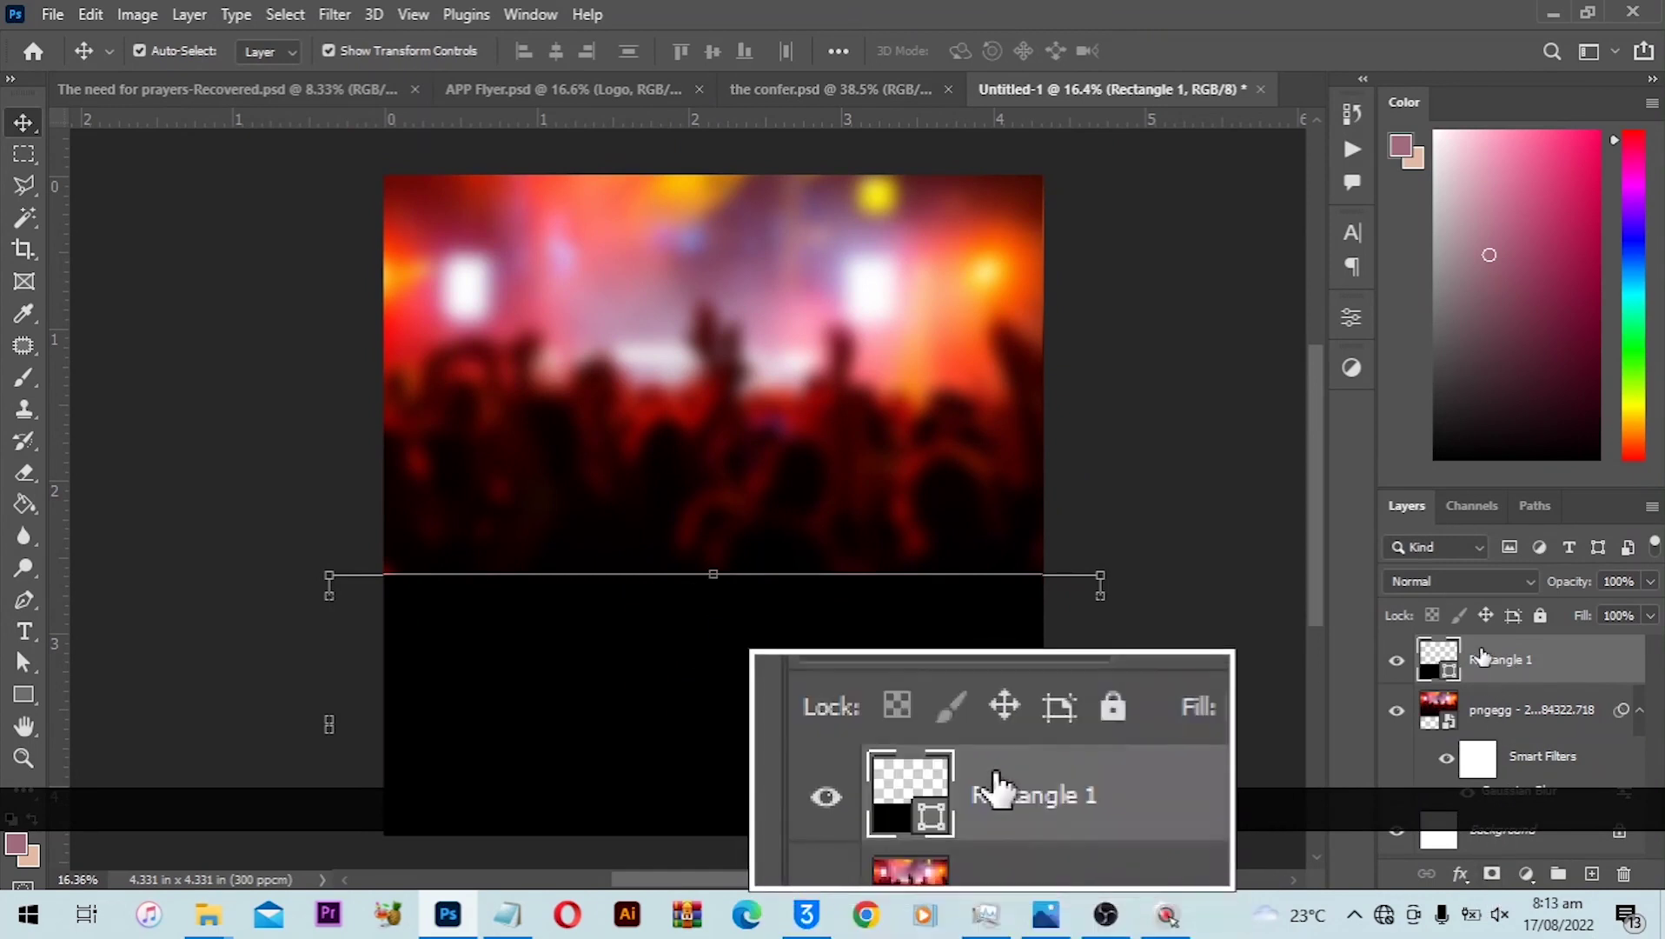
Add a layer mask and paint it with an 800-pixel black brush to fade the rectangle's top edge.
click(1491, 874)
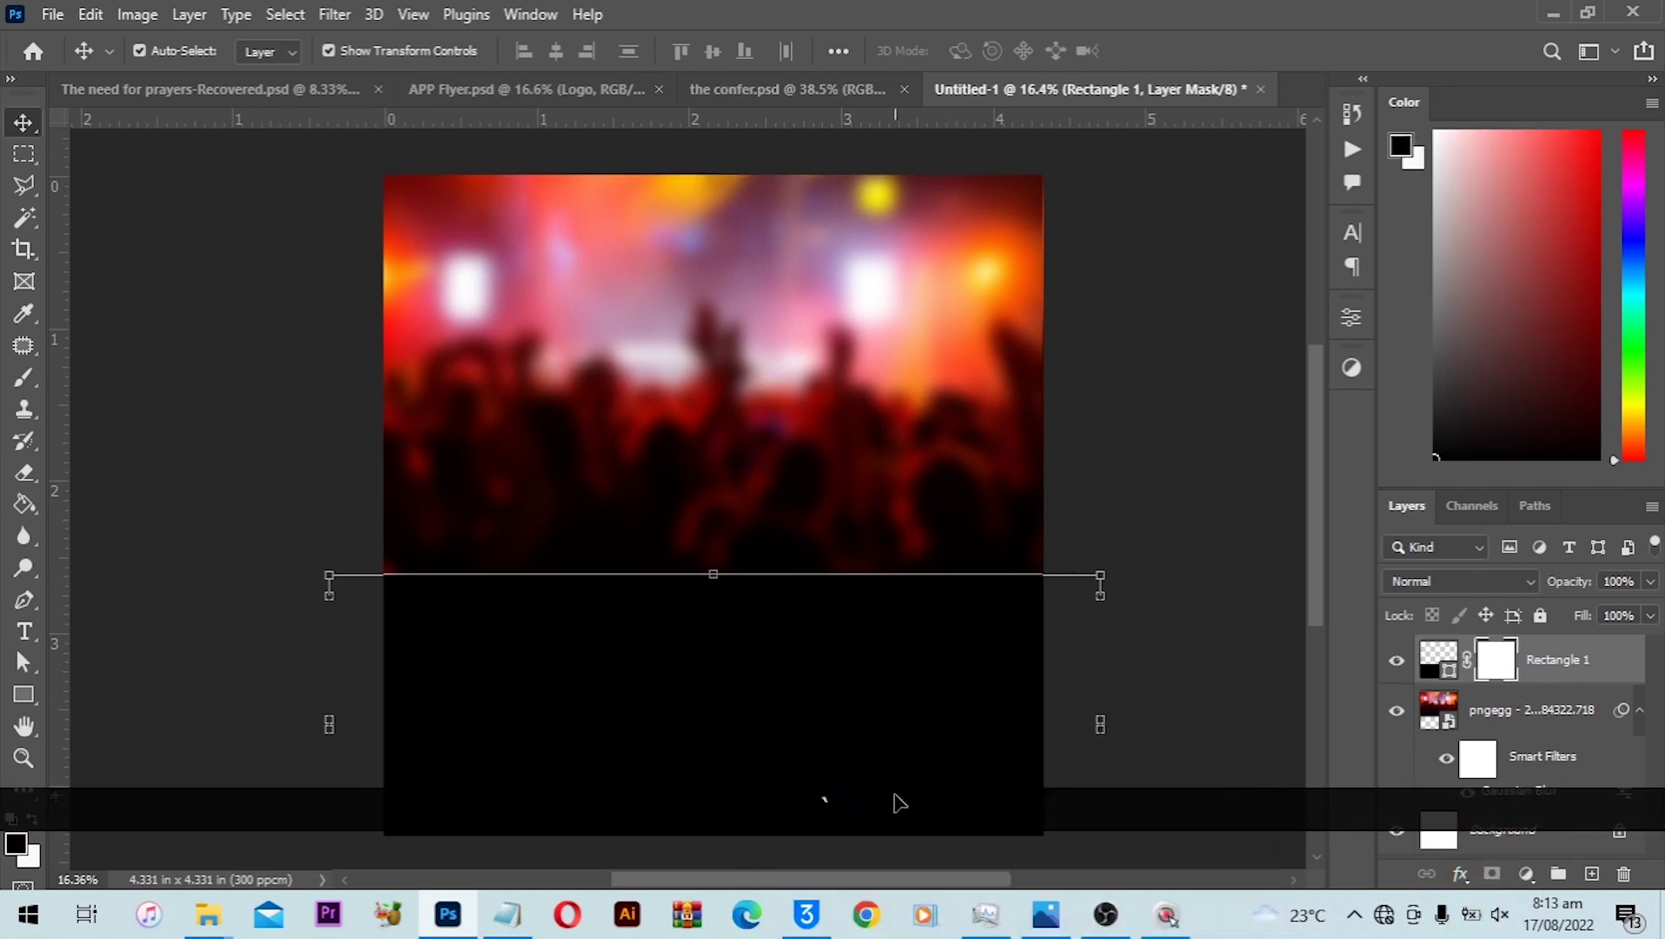
click(29, 375)
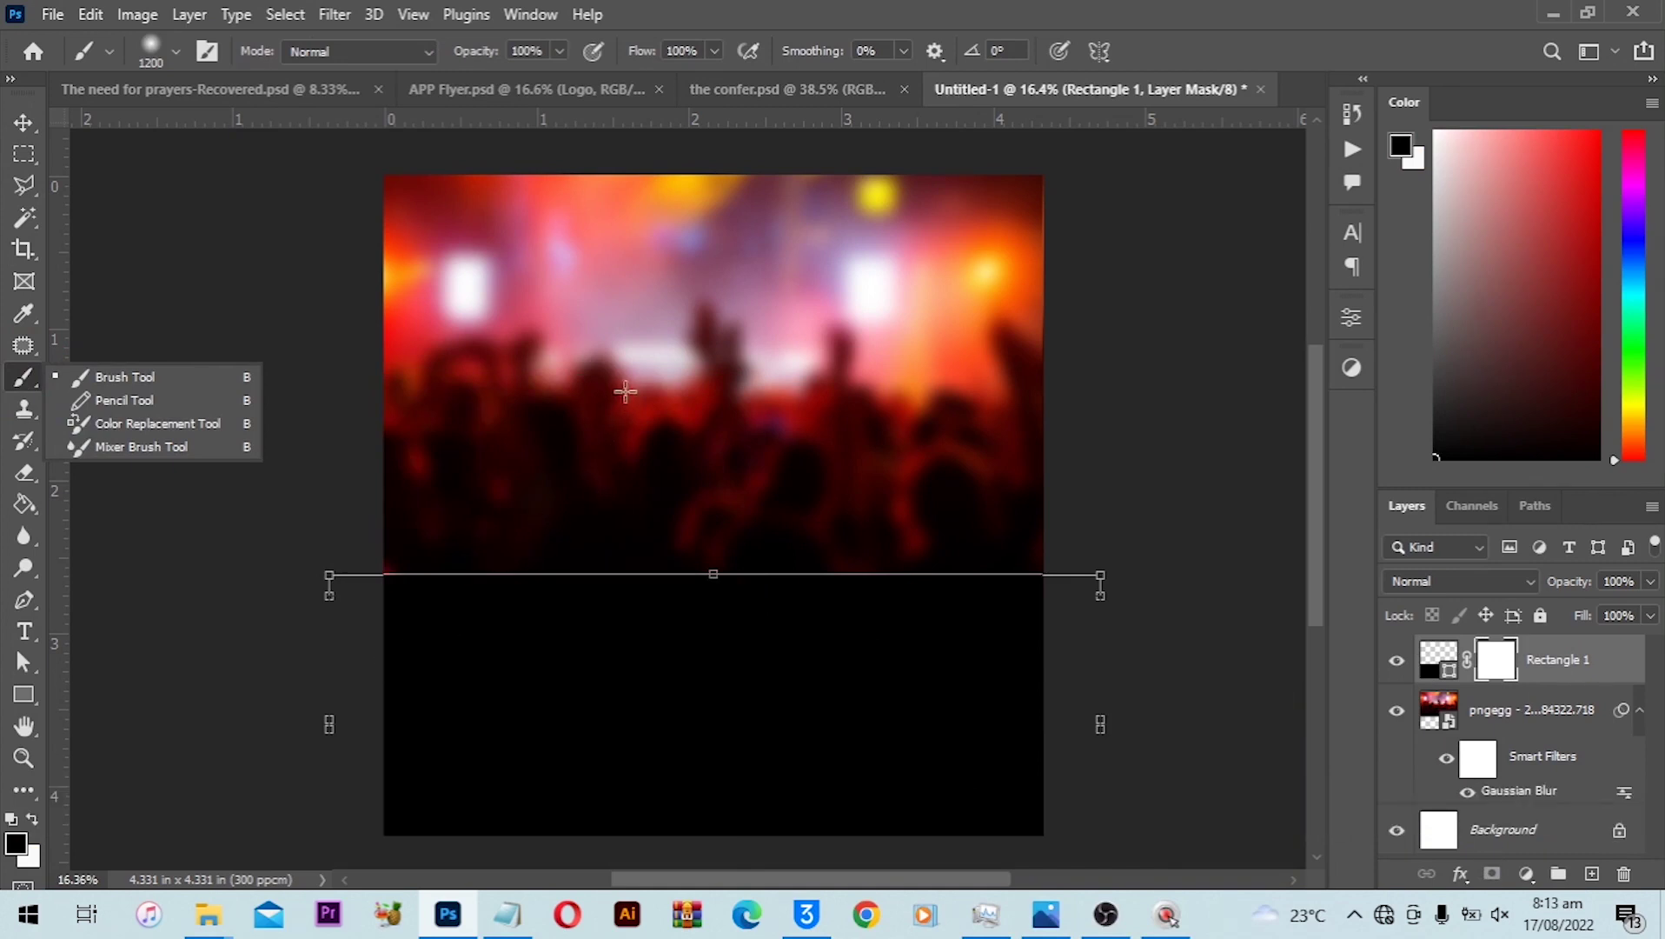
key(Caps_Lock)
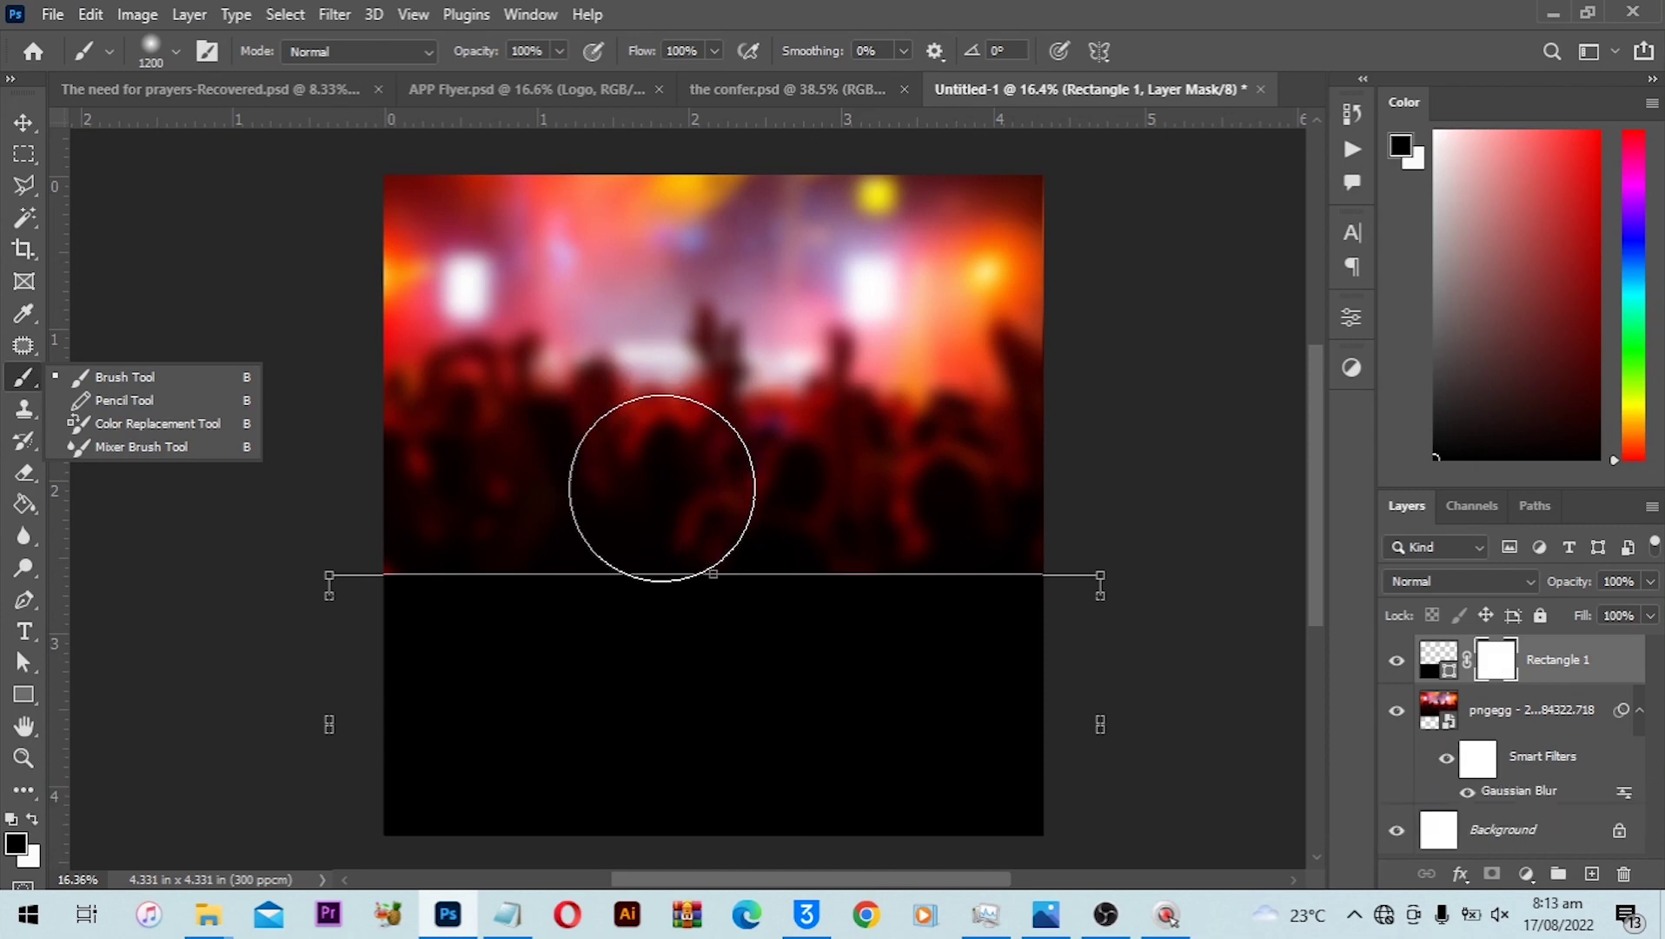
key(bracketleft)
key(bracketleft)
key(bracketleft)
key(bracketleft)
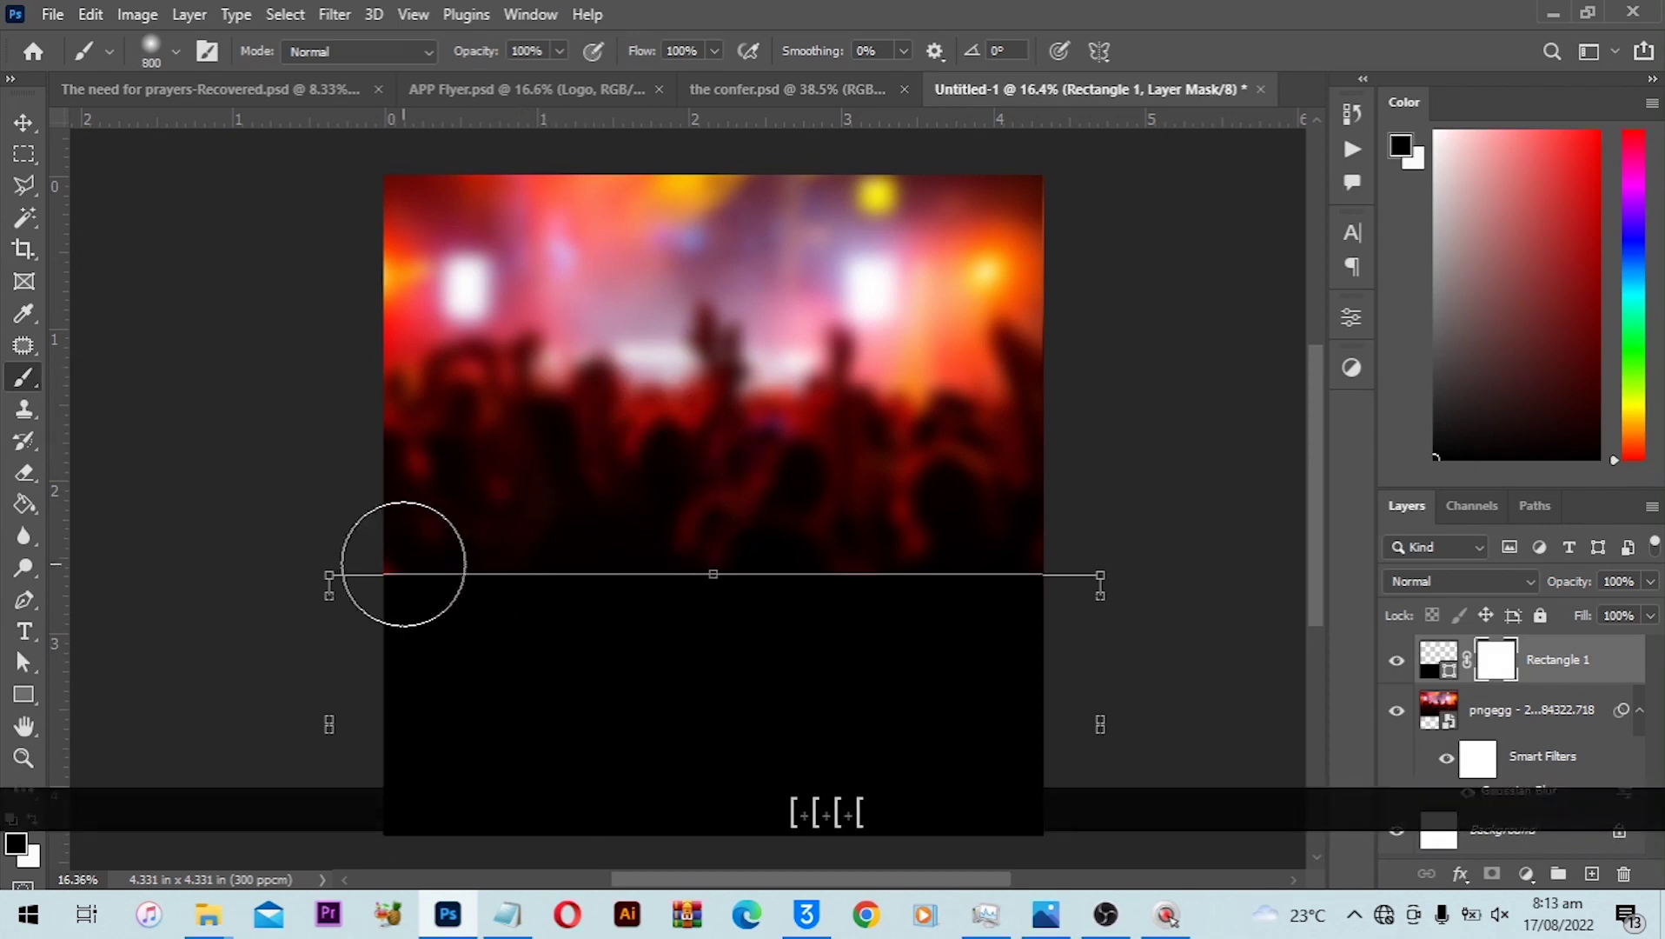
mouse_move(402, 565)
mouse_down()
mouse_move(525, 573)
mouse_move(367, 570)
mouse_move(565, 576)
mouse_up()
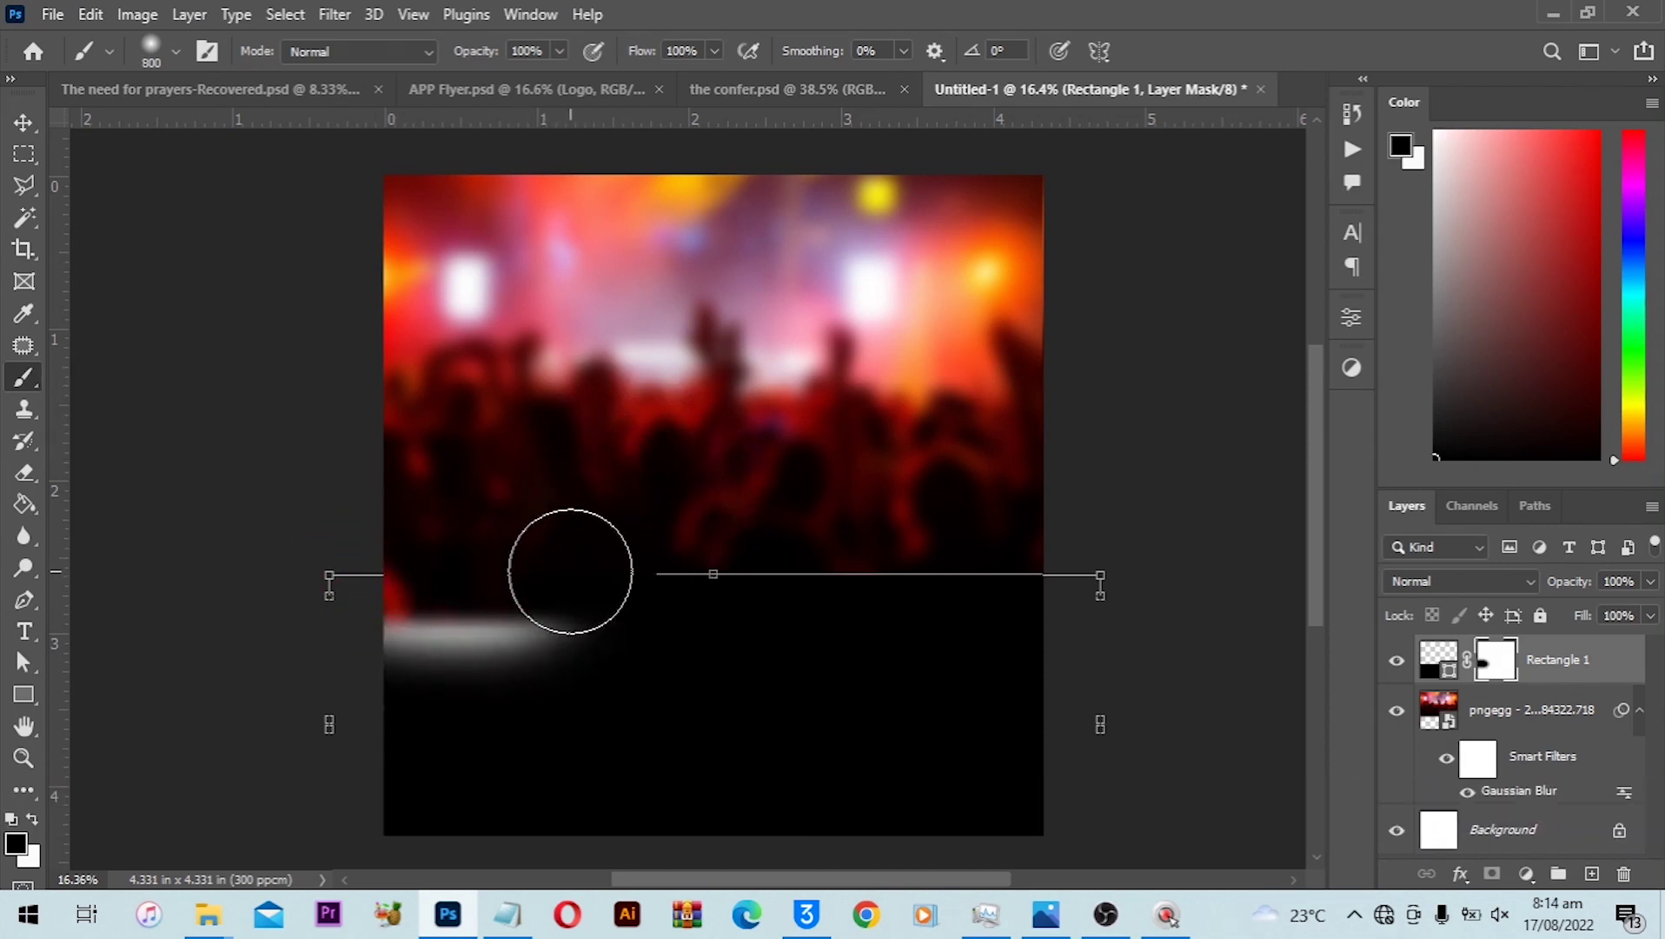
key(ctrl)
key(ctrl)
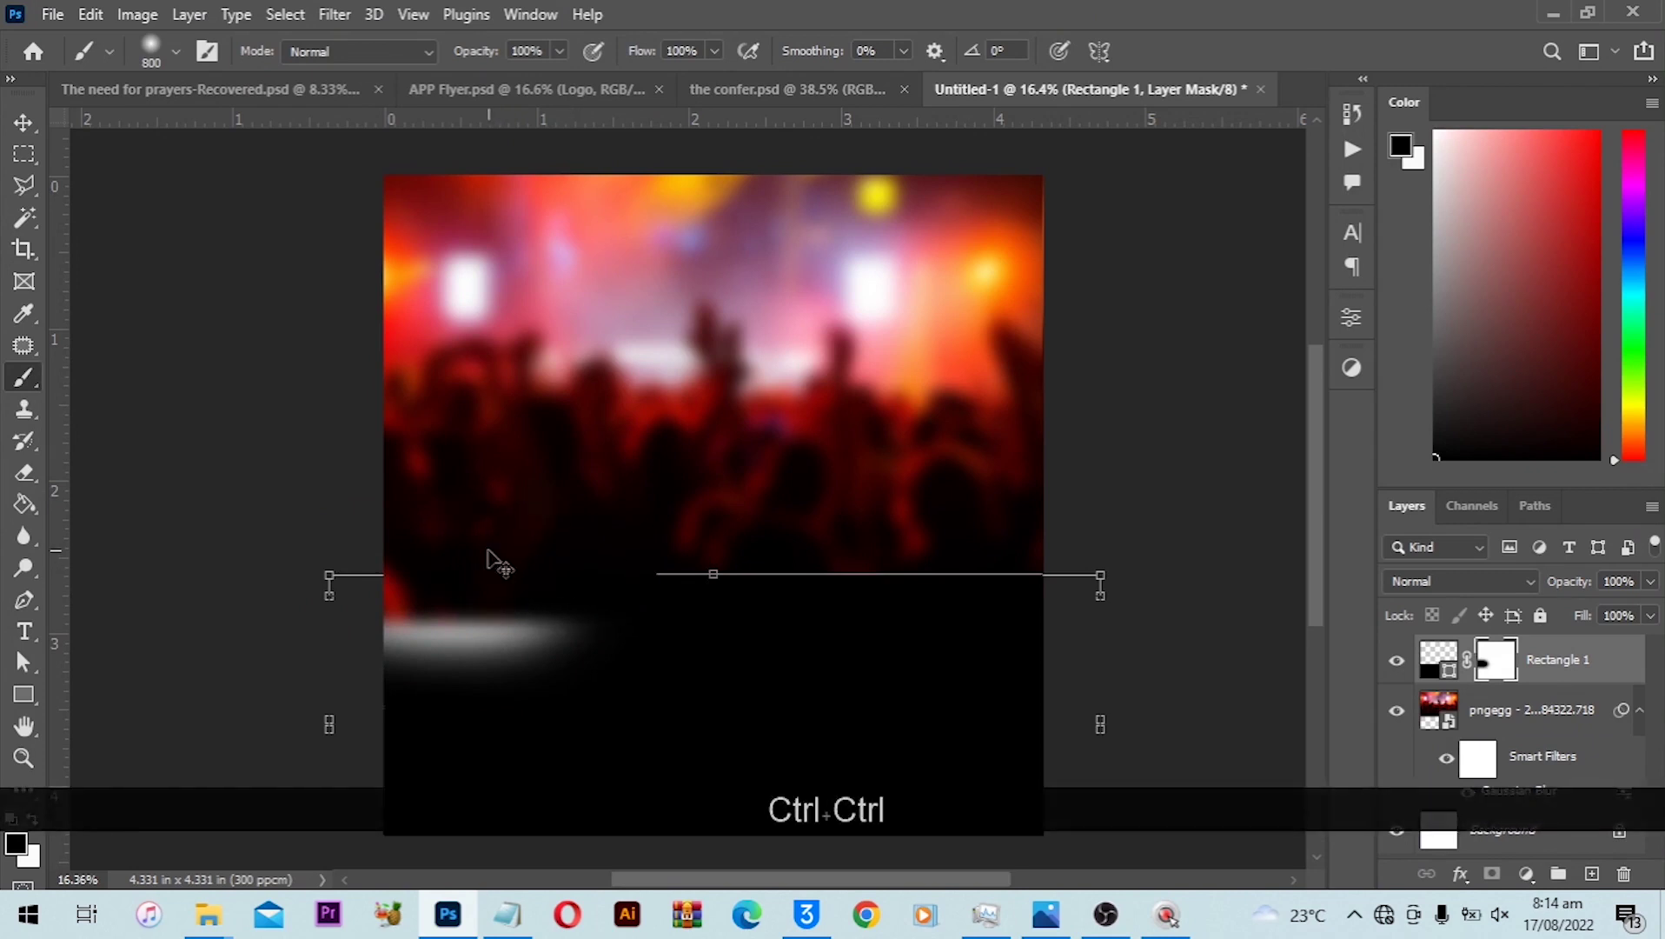
key(ctrl+z)
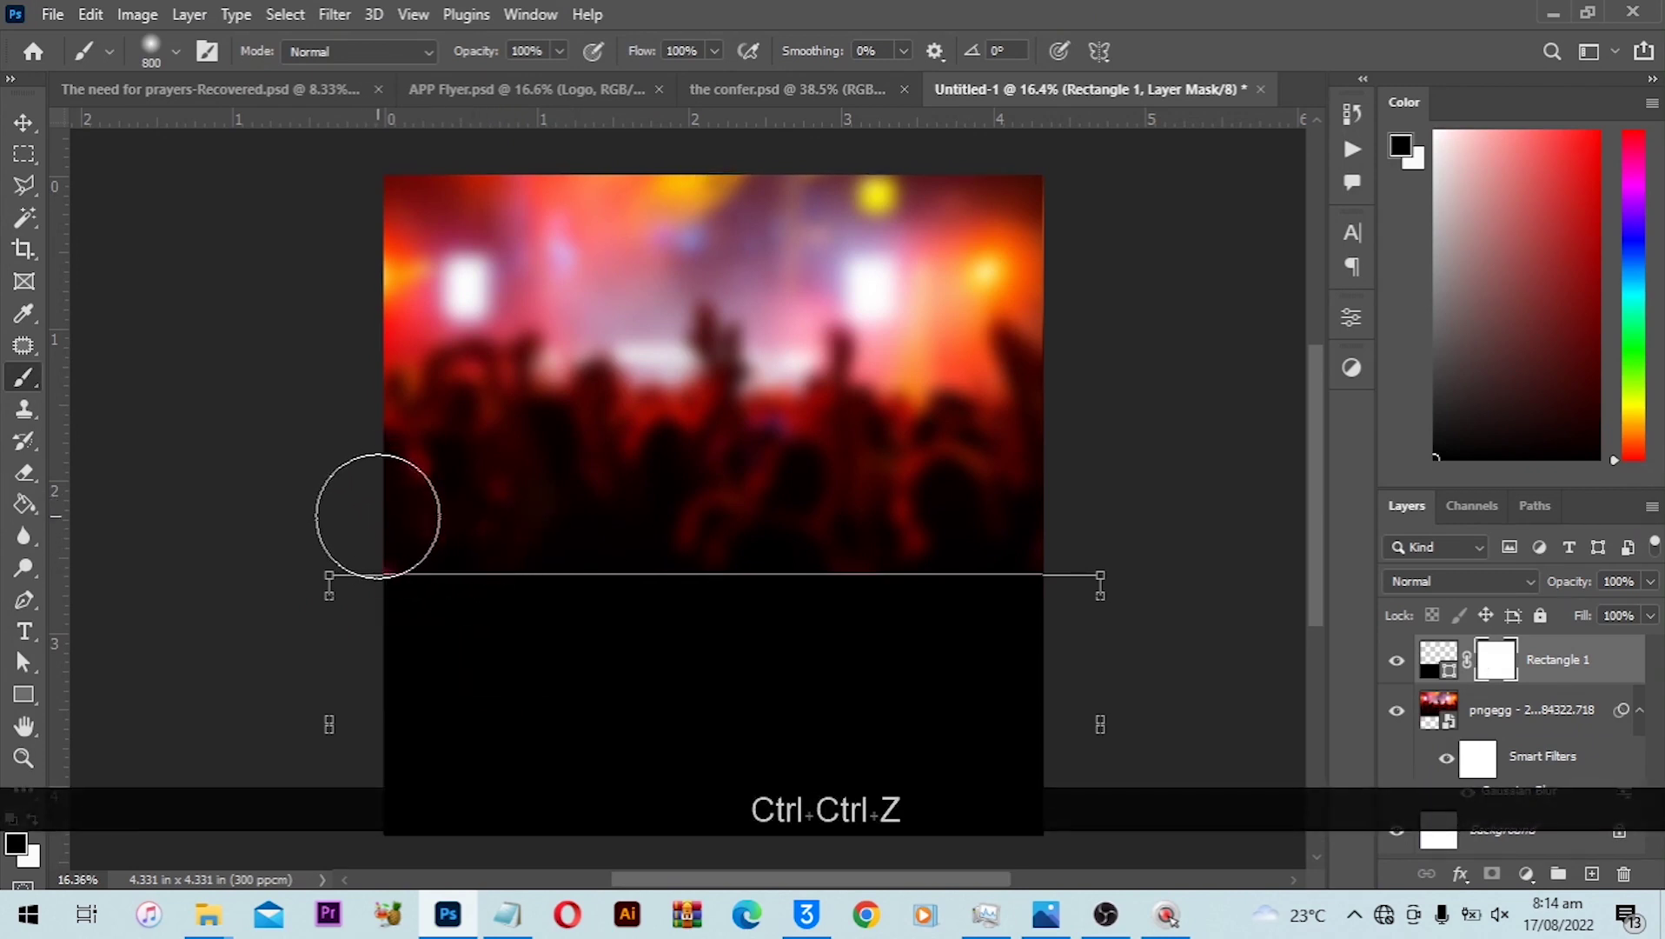
mouse_move(379, 517)
mouse_down()
mouse_move(546, 536)
mouse_move(667, 528)
mouse_move(650, 527)
mouse_move(661, 636)
mouse_move(716, 654)
mouse_move(683, 537)
mouse_move(1115, 546)
mouse_up()
key(ctrl)
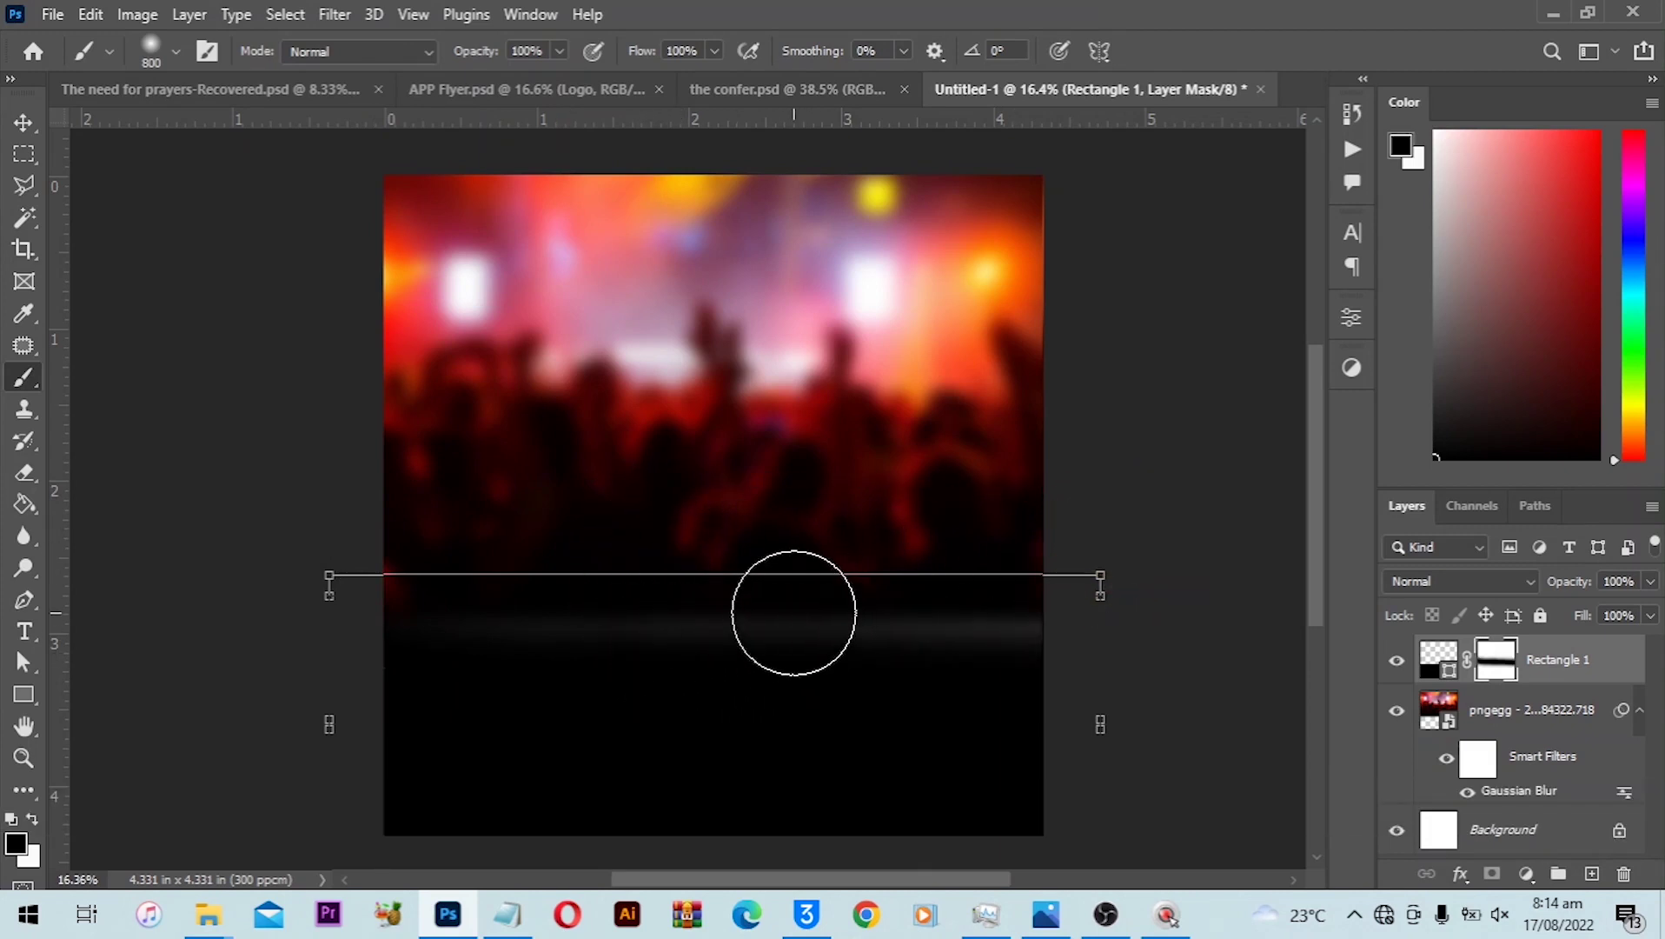
Raise the rectangle's top edge further into the photo.
key(v)
key(shift)
drag(714, 574, 714, 541)
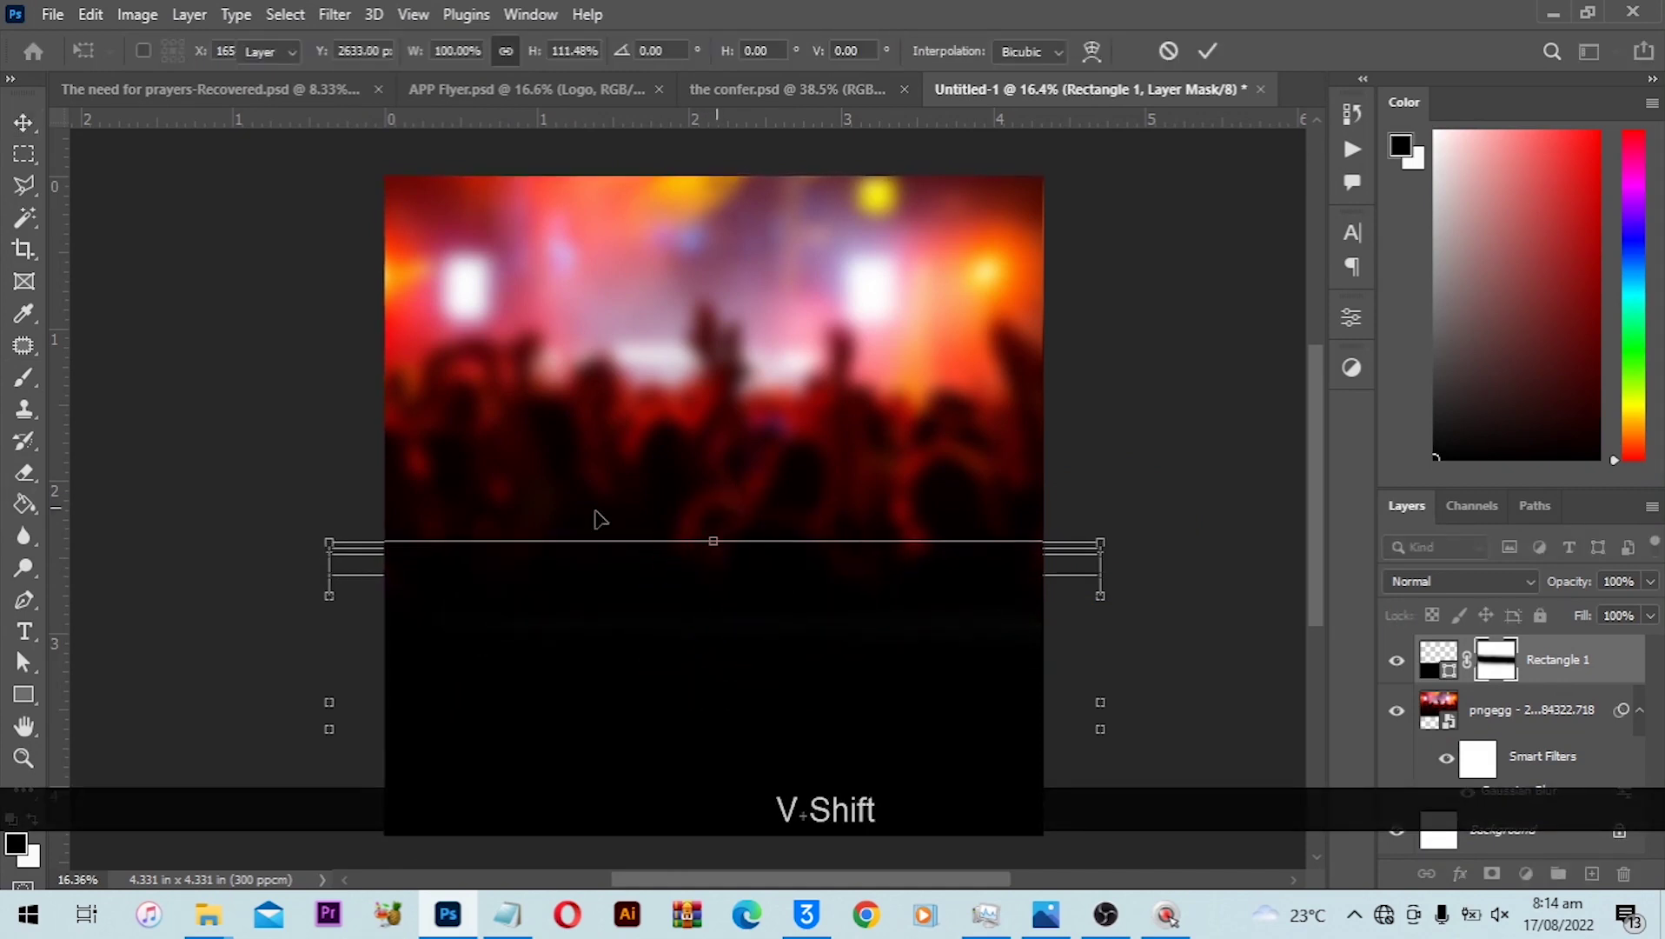
Commit the rectangle resize and group the crowd photo and Rectangle 1 layers.
click(1208, 51)
ctrl+click(1177, 273)
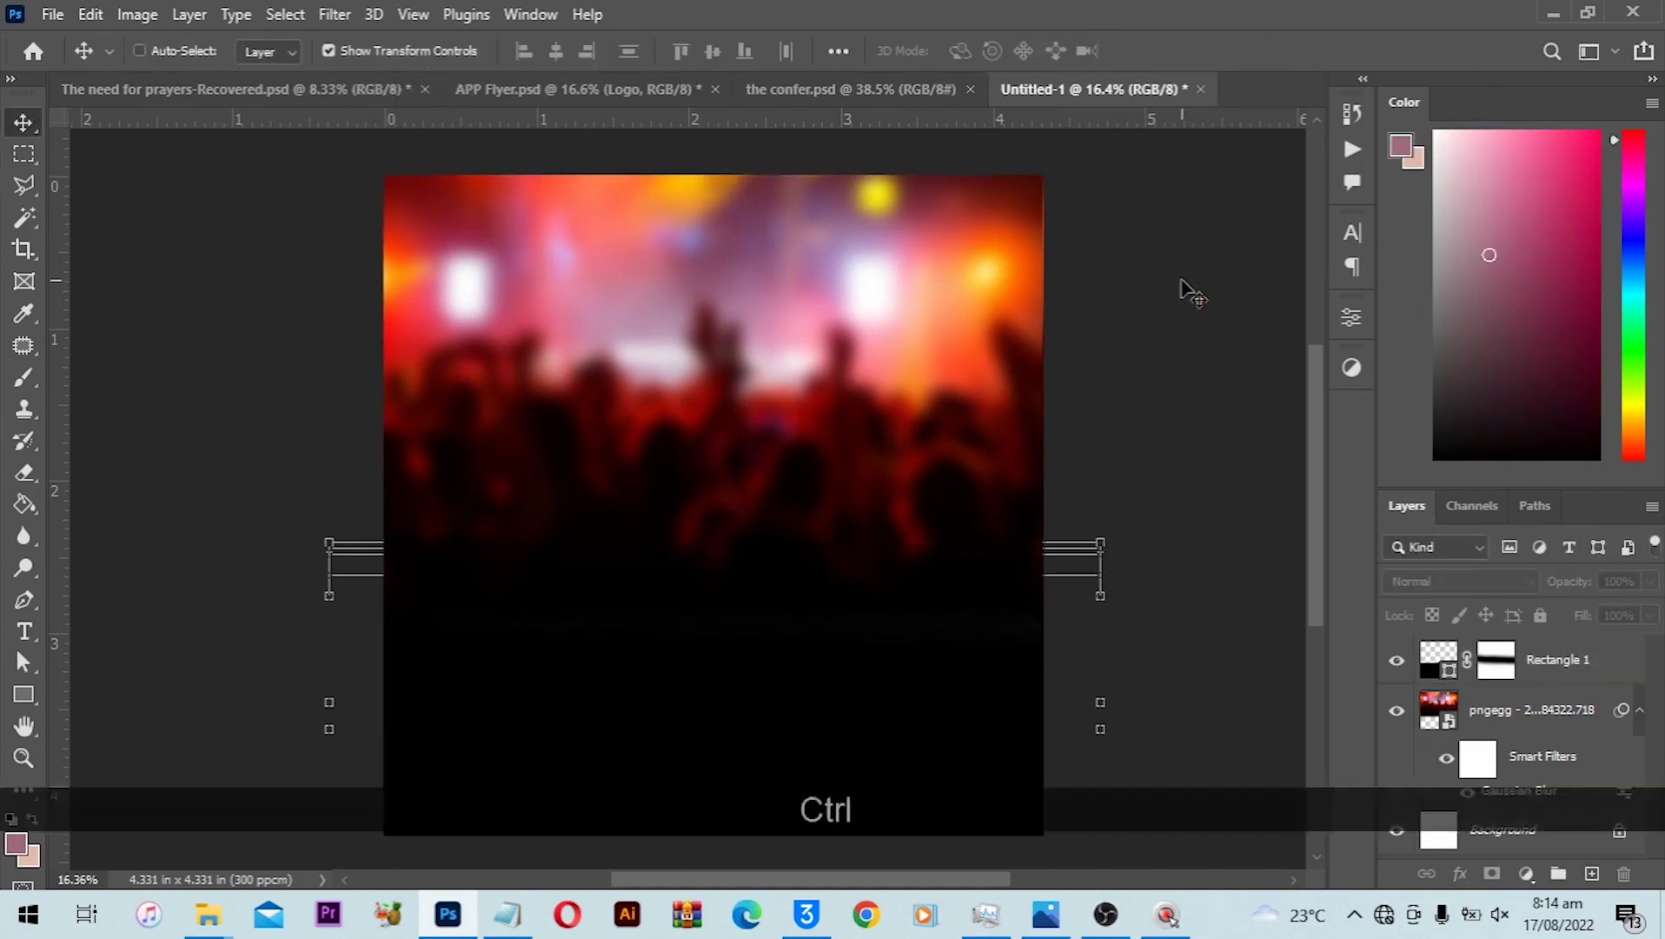
key(ctrl+0)
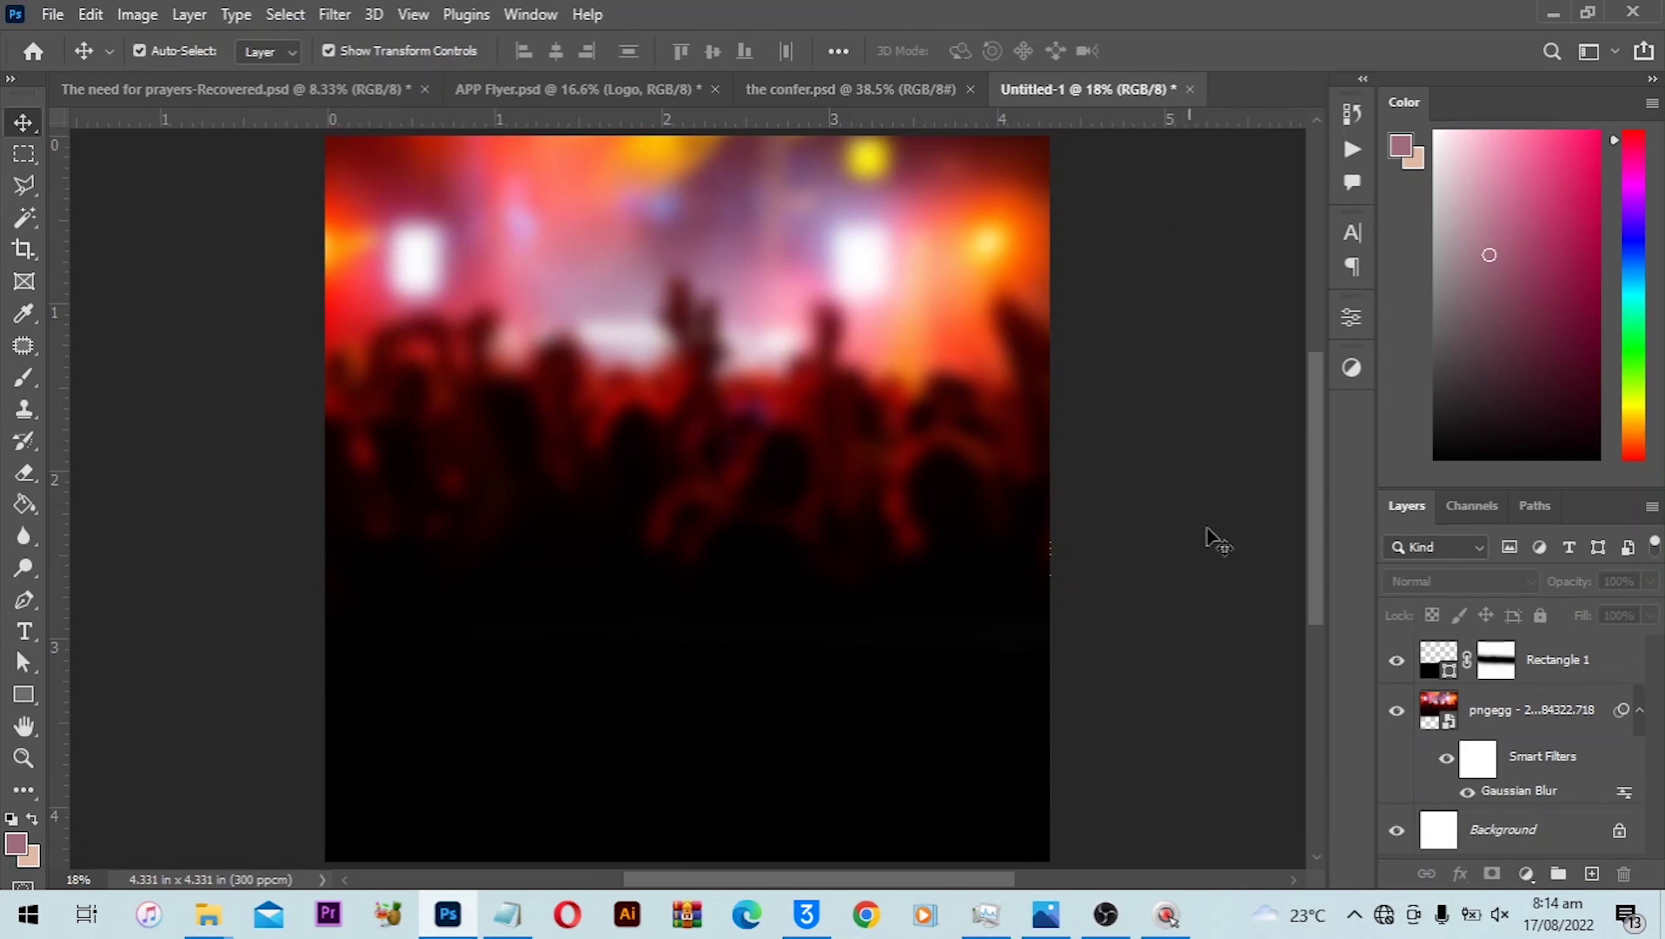
click(1556, 710)
shift+click(1563, 678)
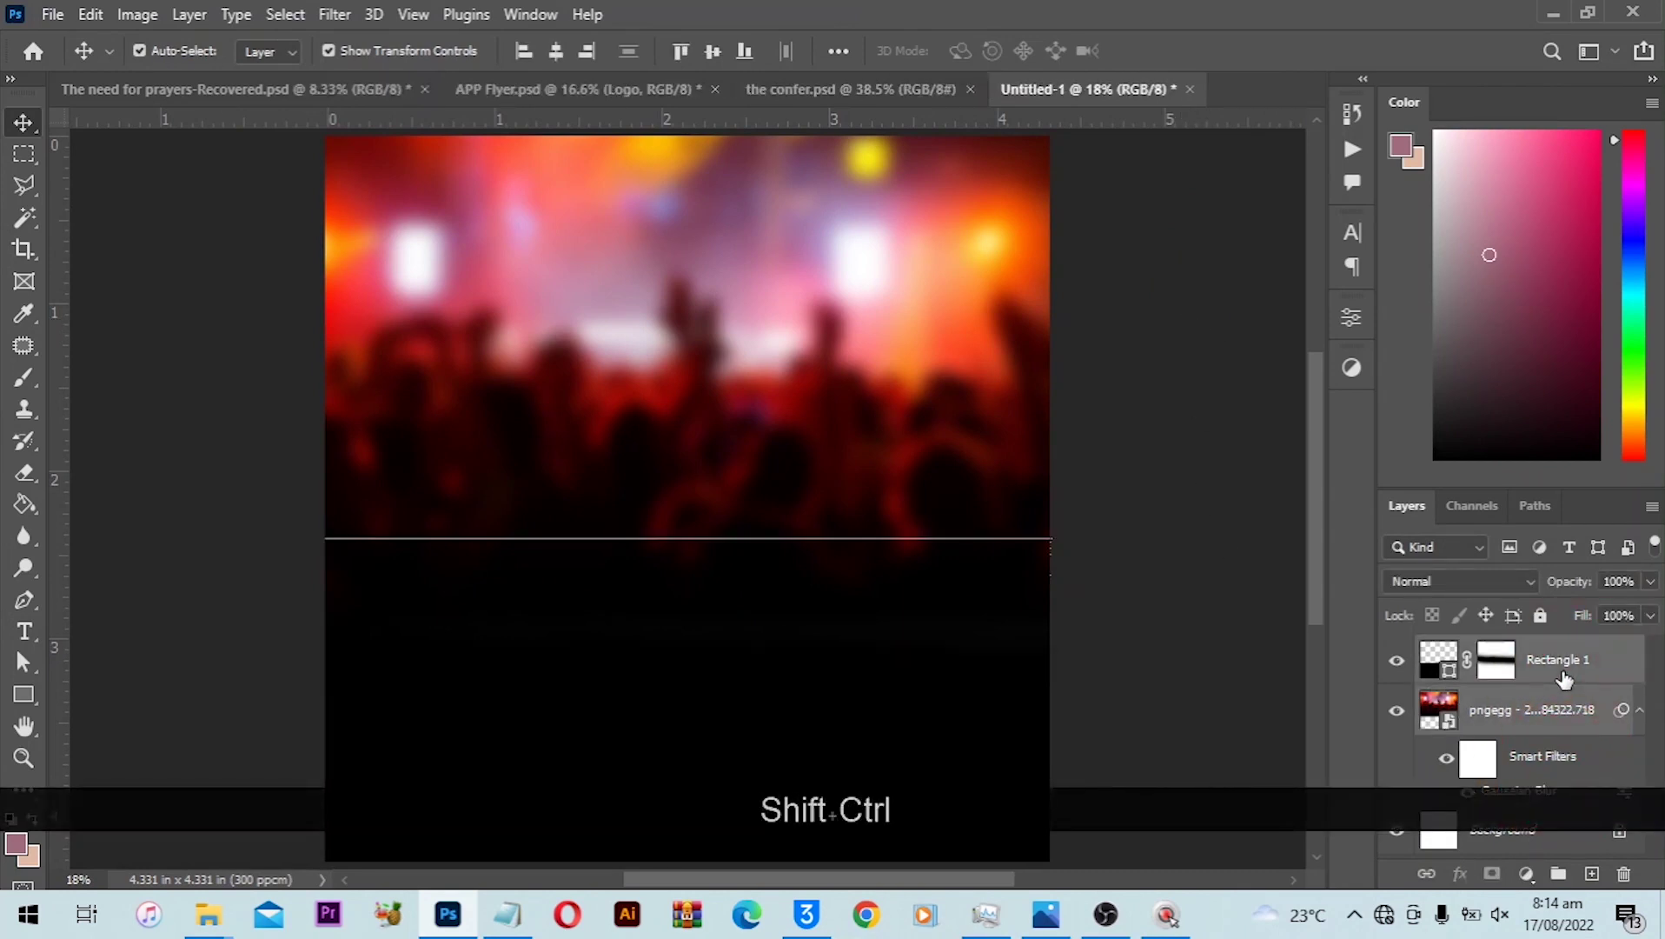
key(ctrl+shift+g)
key(ctrl+z)
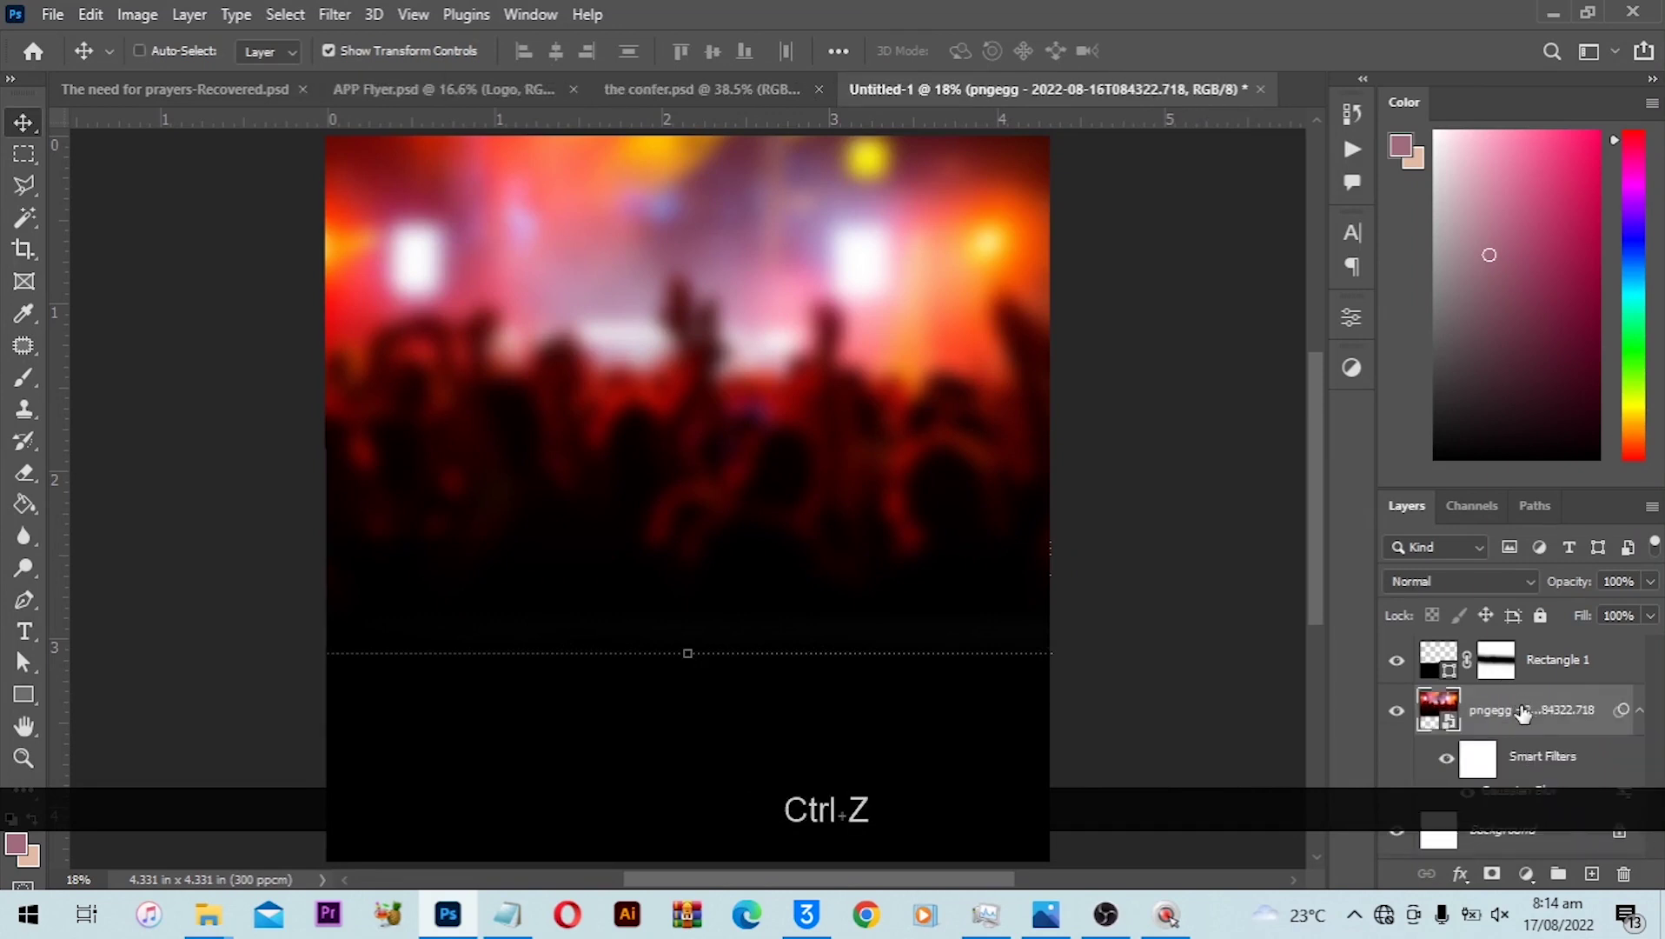
shift+click(1543, 670)
key(ctrl+shift+g)
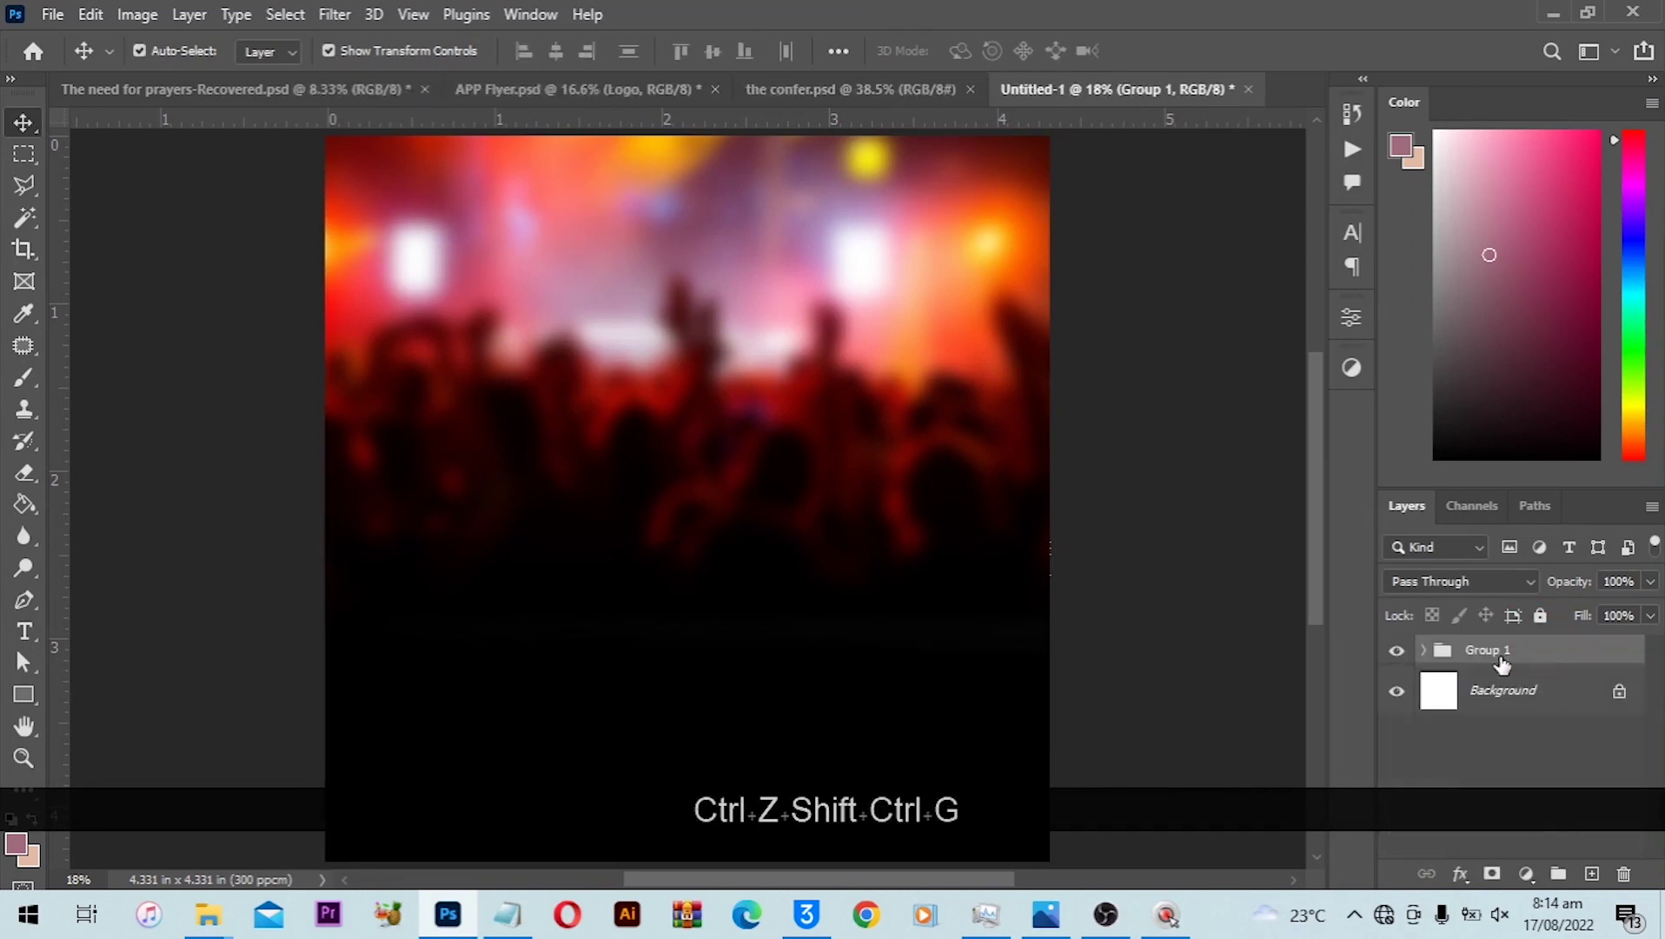
Name the new group 'Background' and give it a violet label.
double_click(1502, 665)
text(Background)
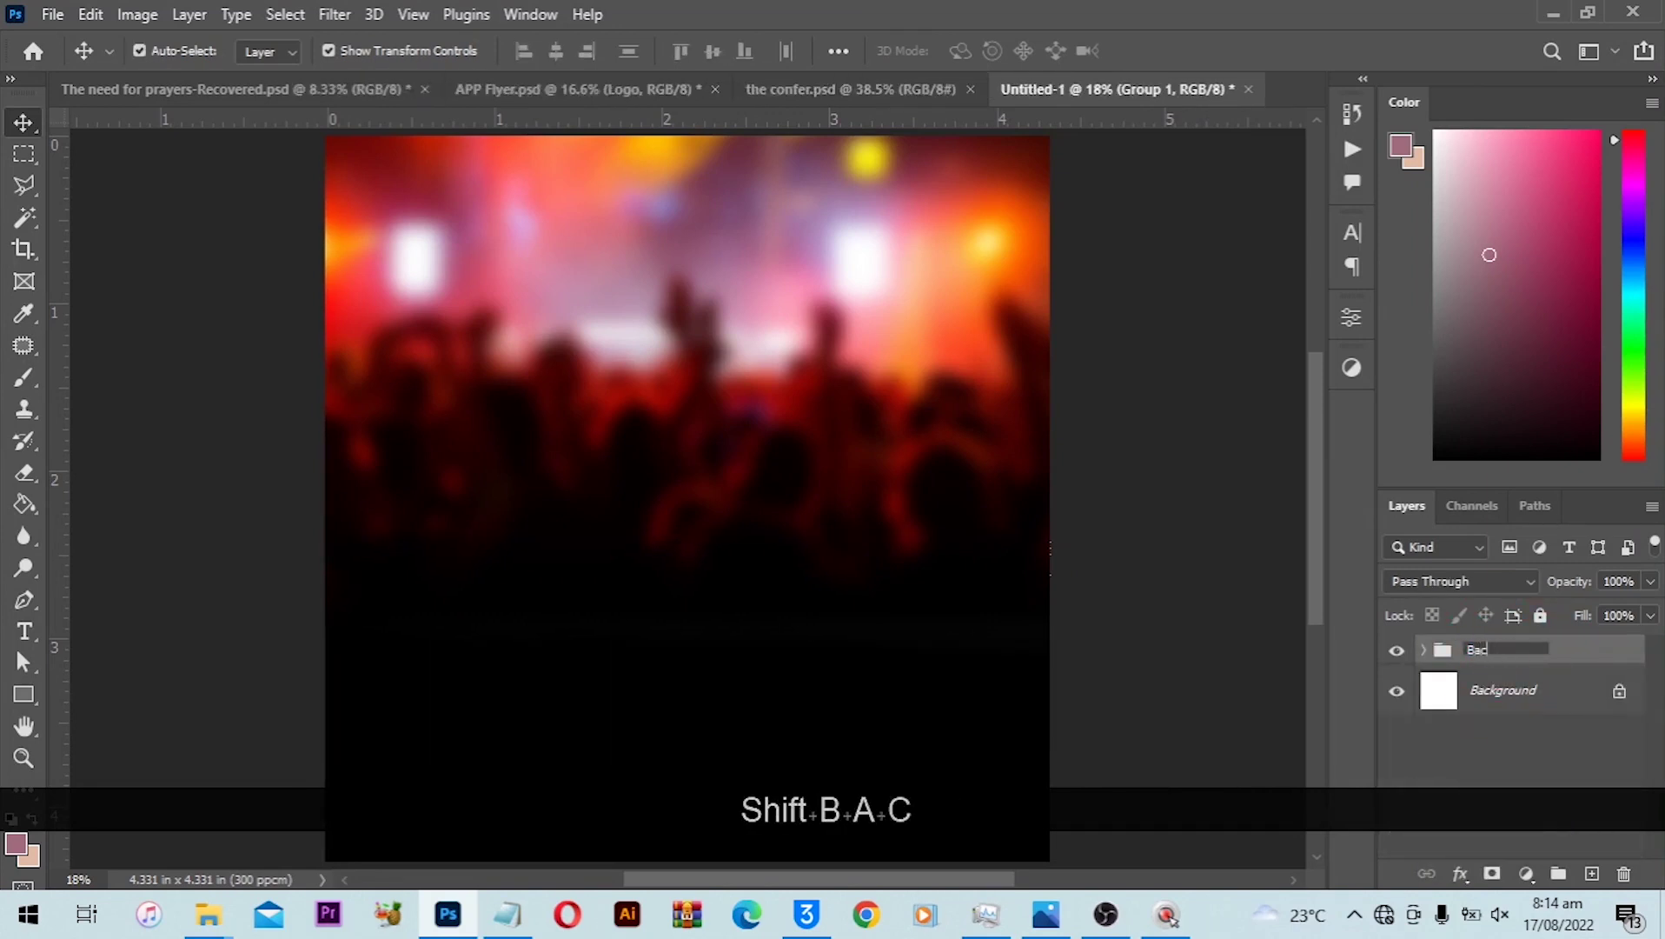
key(Return)
right_click(1502, 652)
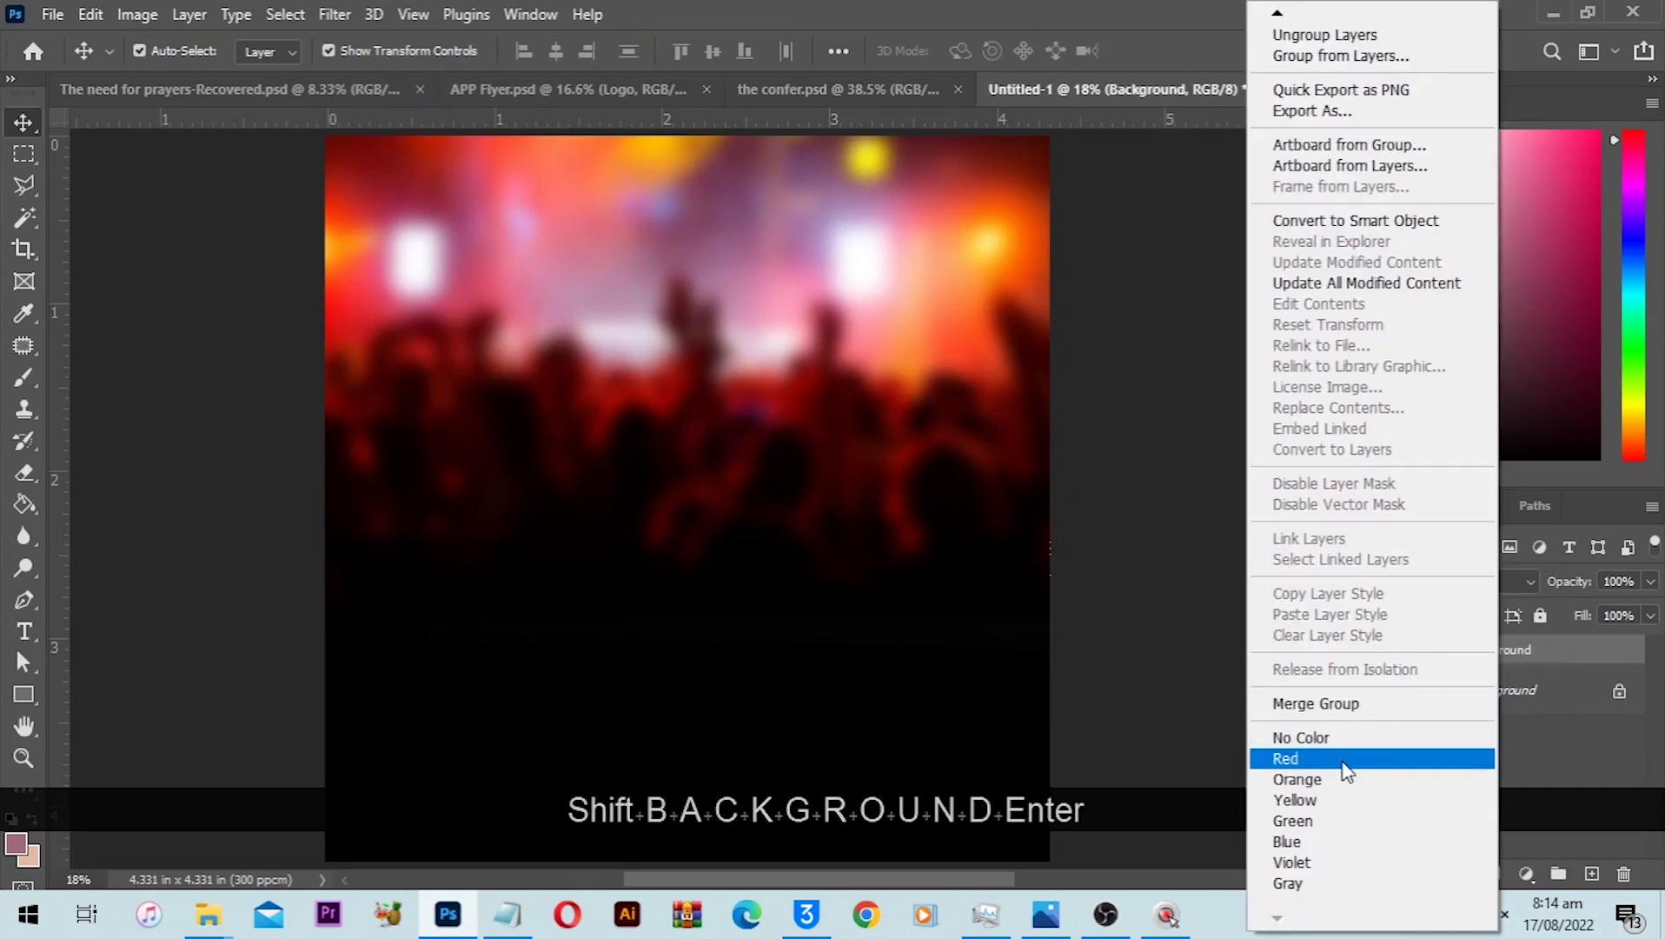
click(1294, 862)
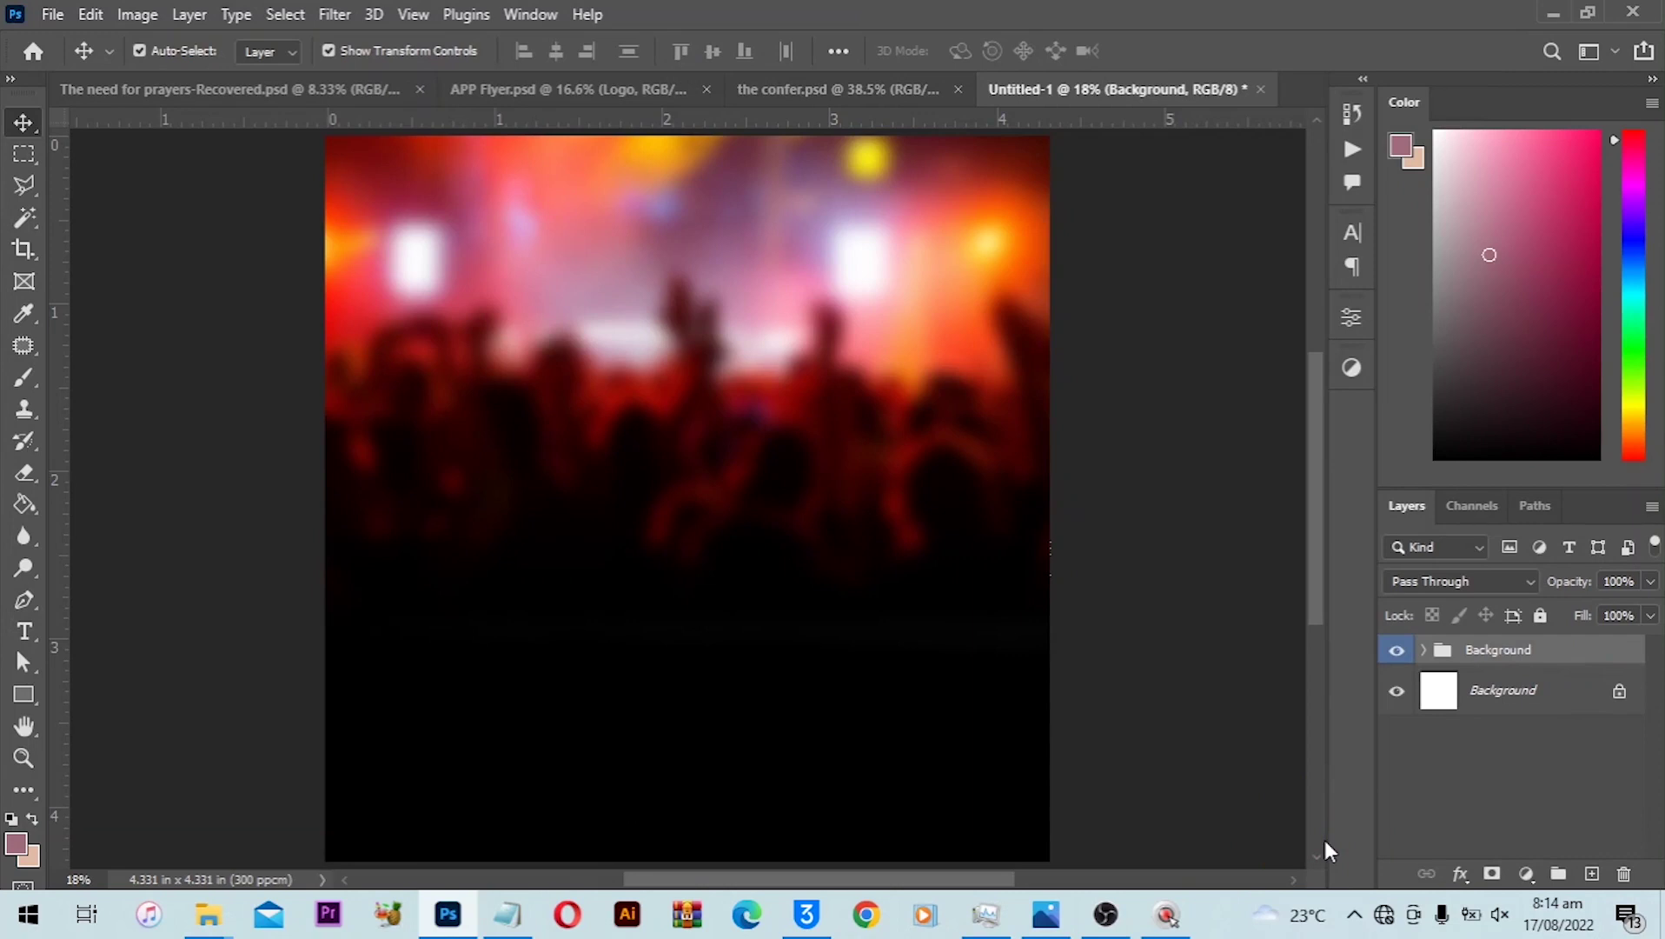
Pick the Logo image from the flyer assets folder.
scroll(599, 218, up, 1)
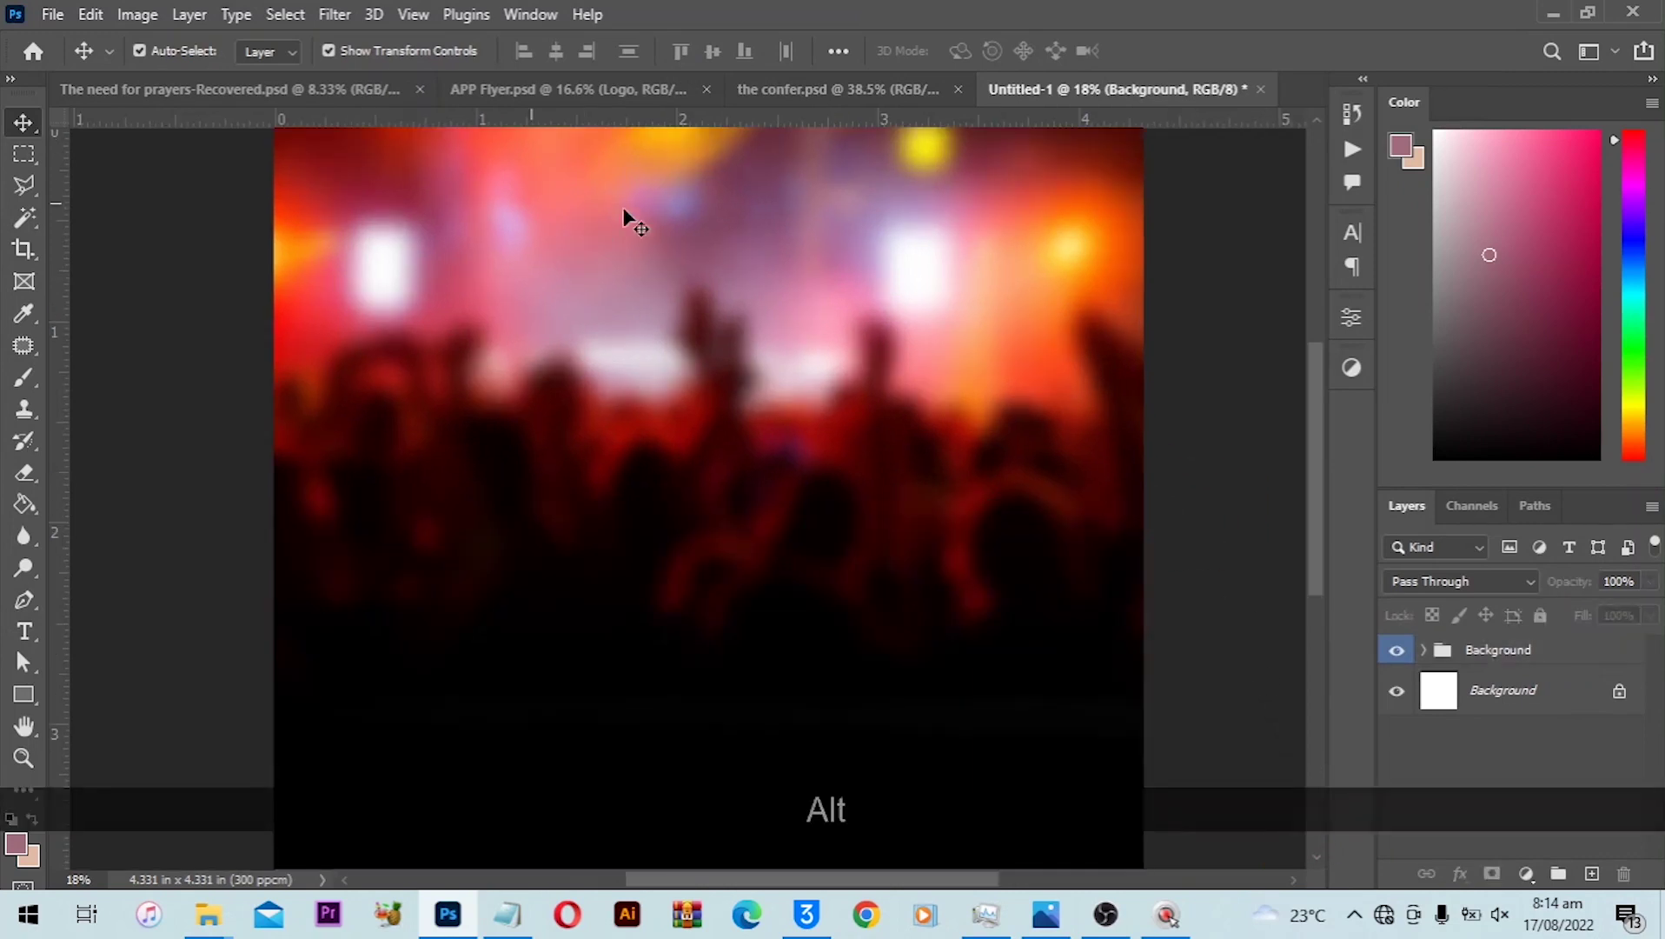
scroll(626, 217, up, 1)
mouse_move(208, 914)
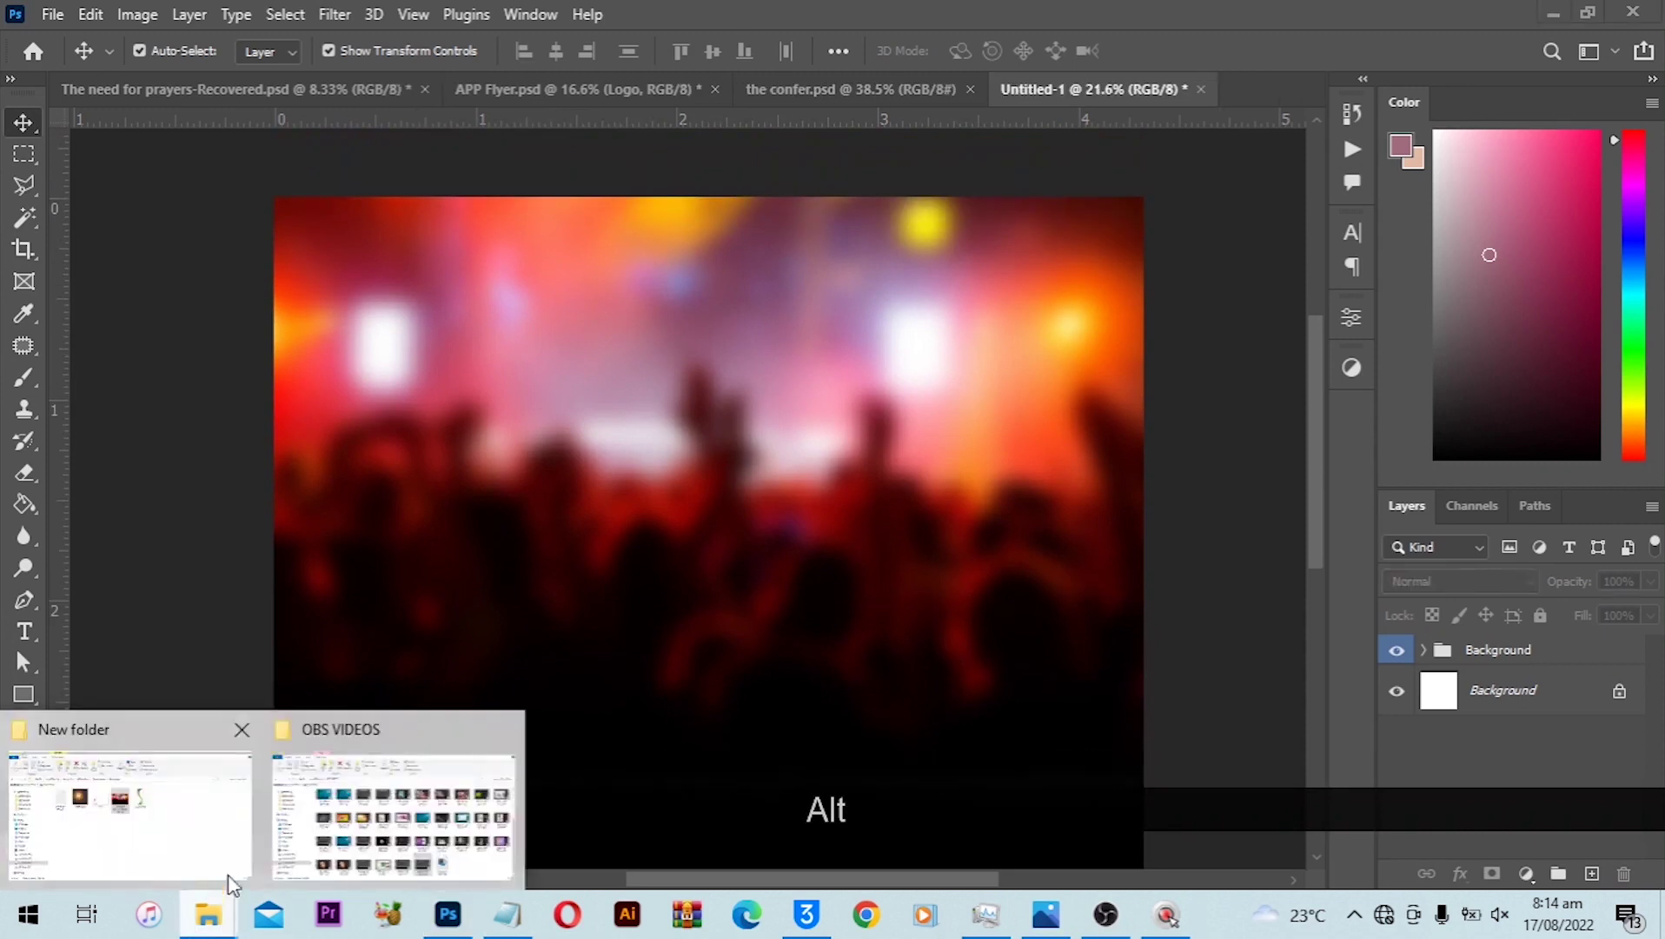
click(231, 882)
click(631, 392)
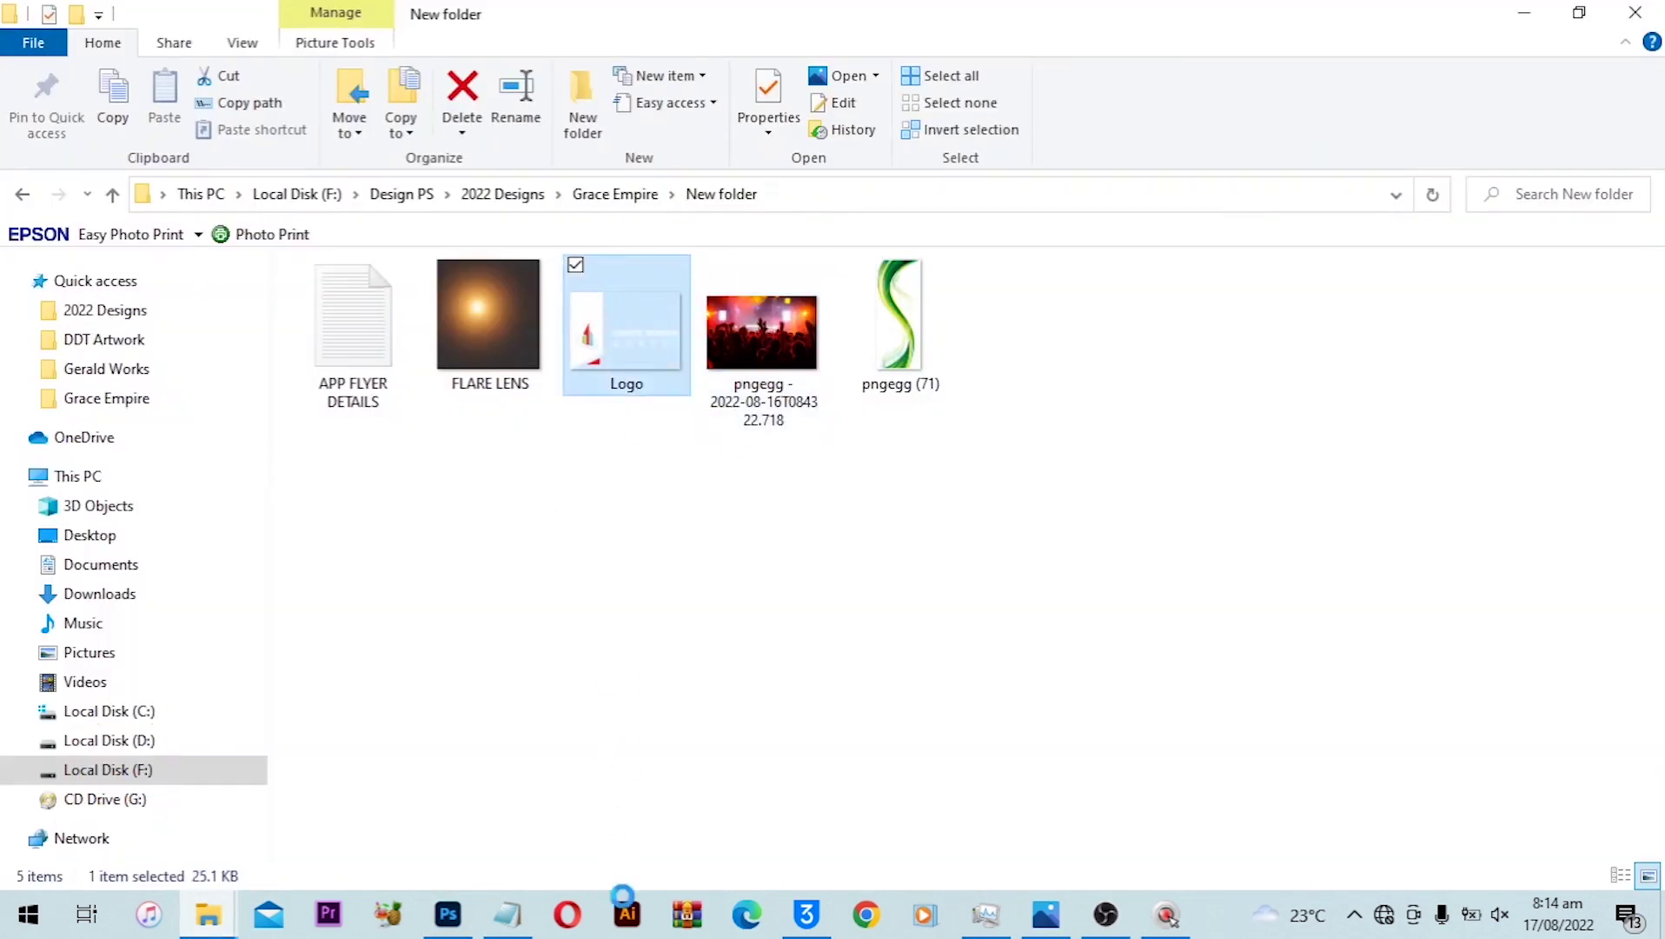
click(448, 914)
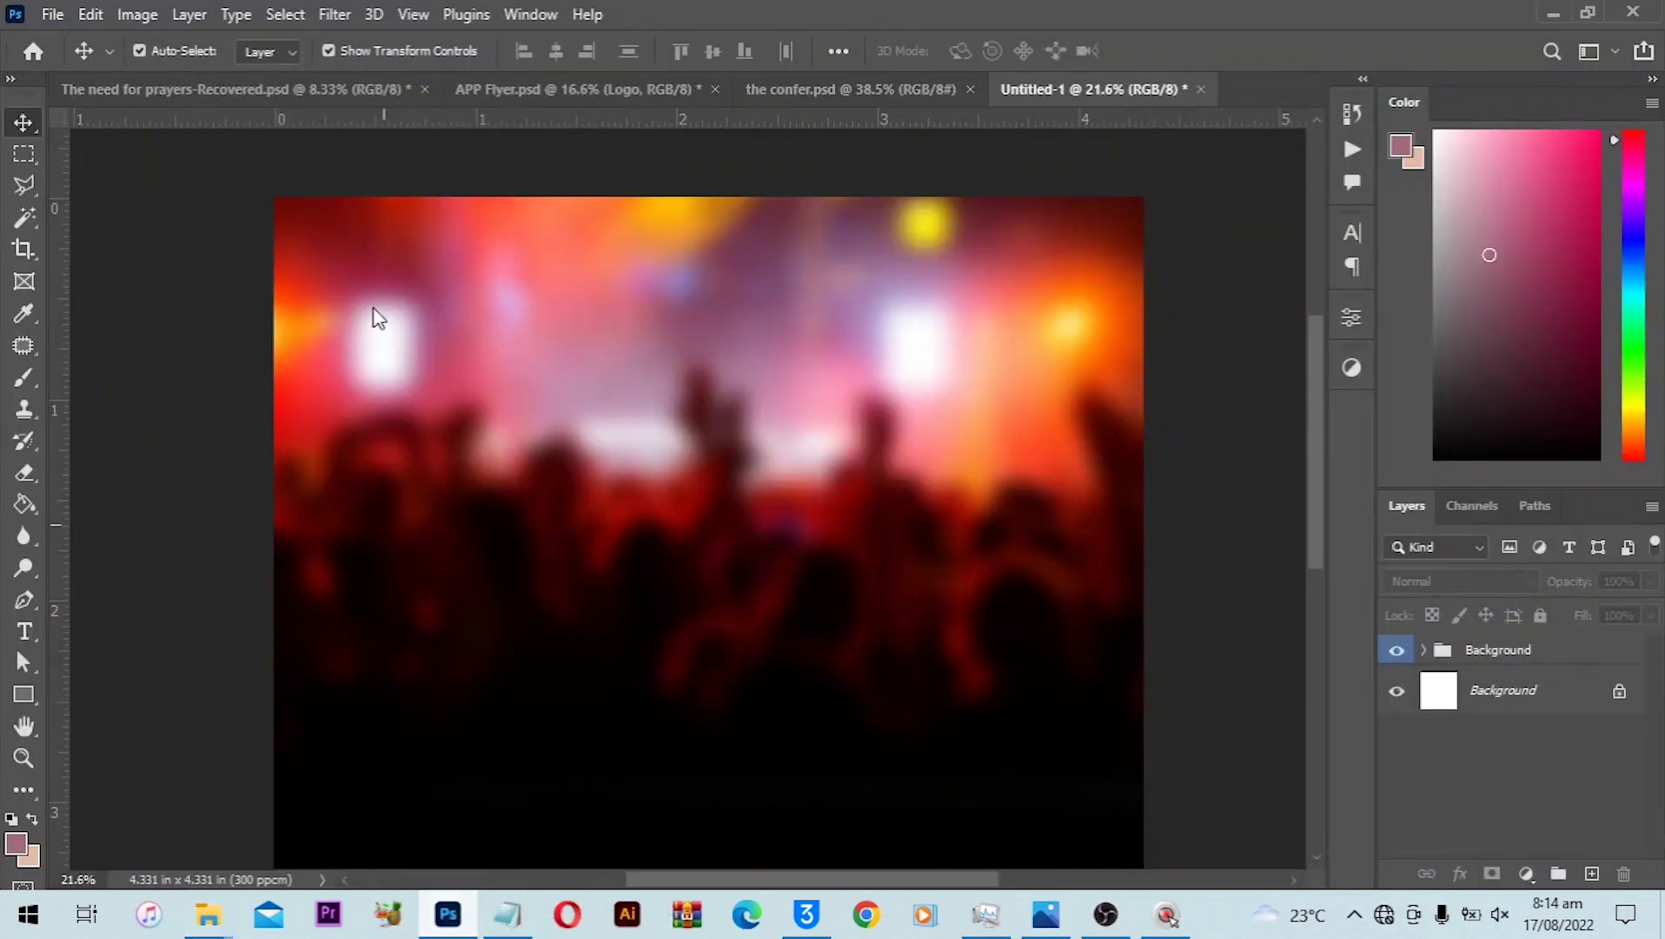
Place the Logo in the flyer's top-left corner, enlarged to about 103%.
drag(376, 317, 376, 317)
drag(686, 492, 430, 223)
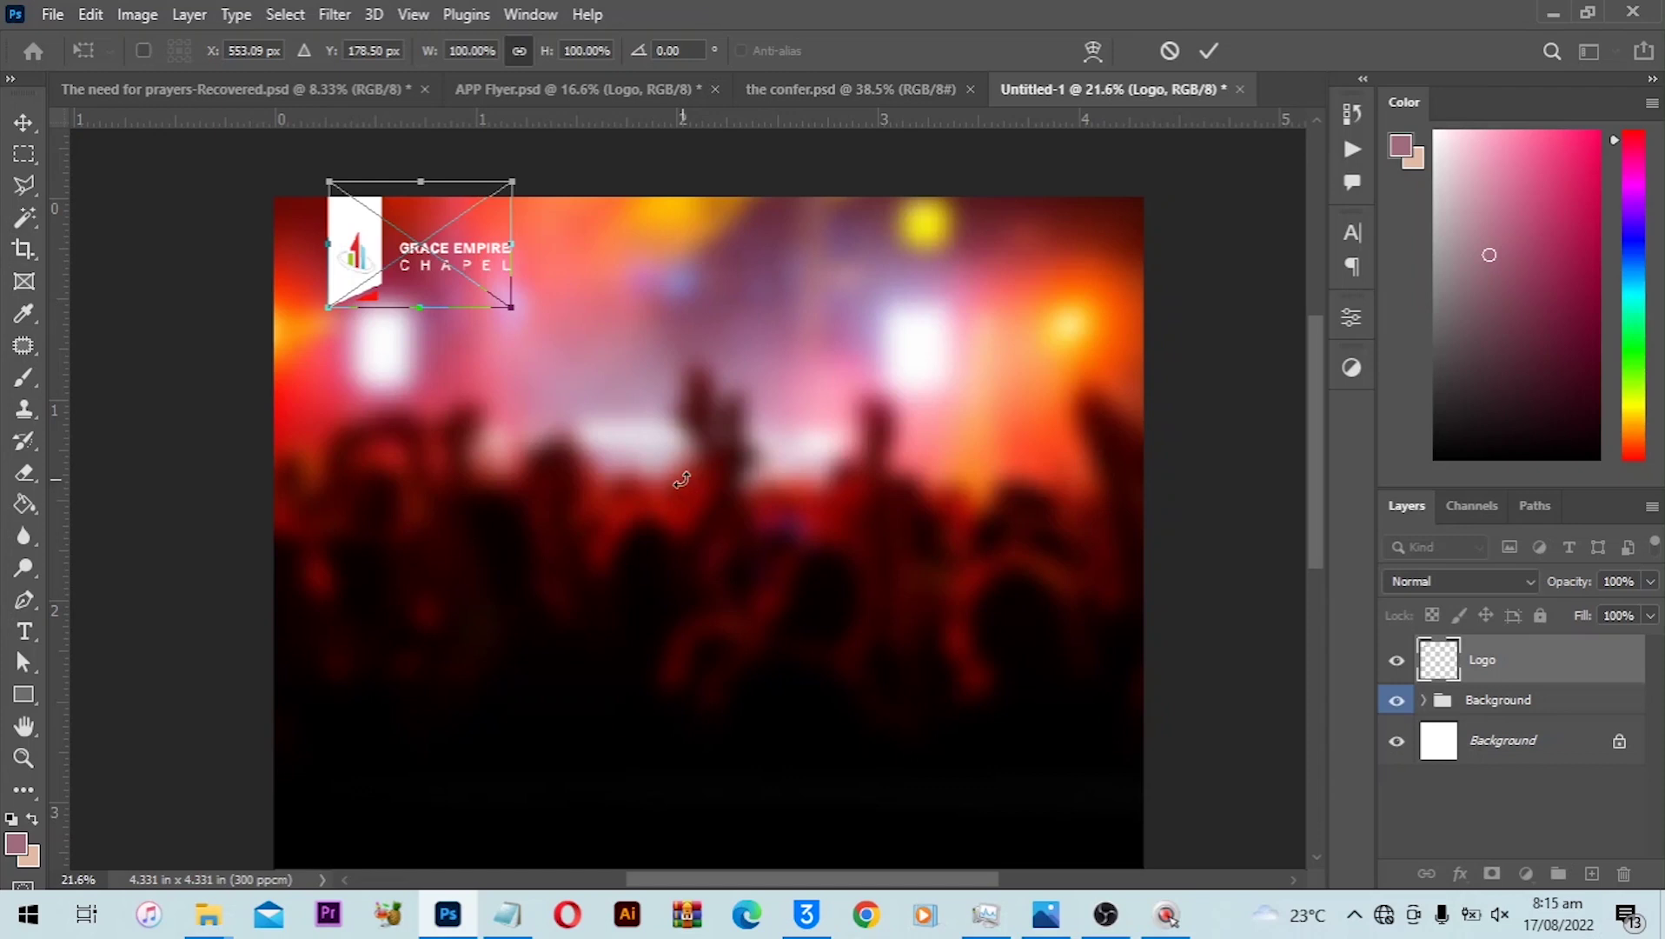
drag(511, 307, 515, 315)
click(462, 266)
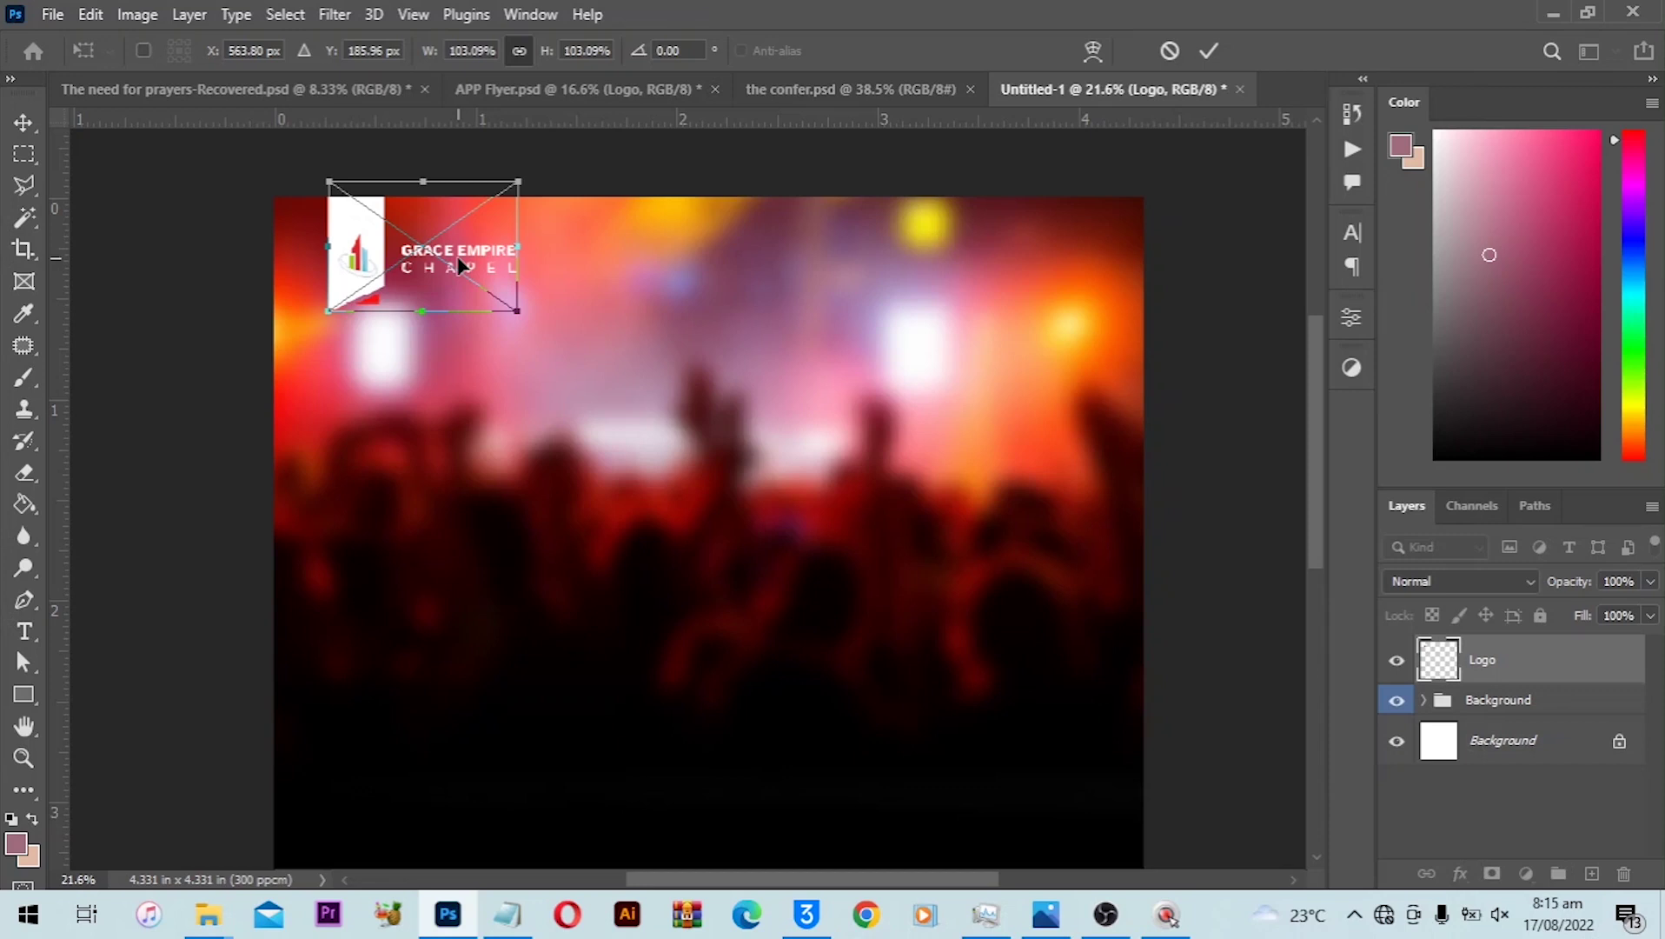
key(Return)
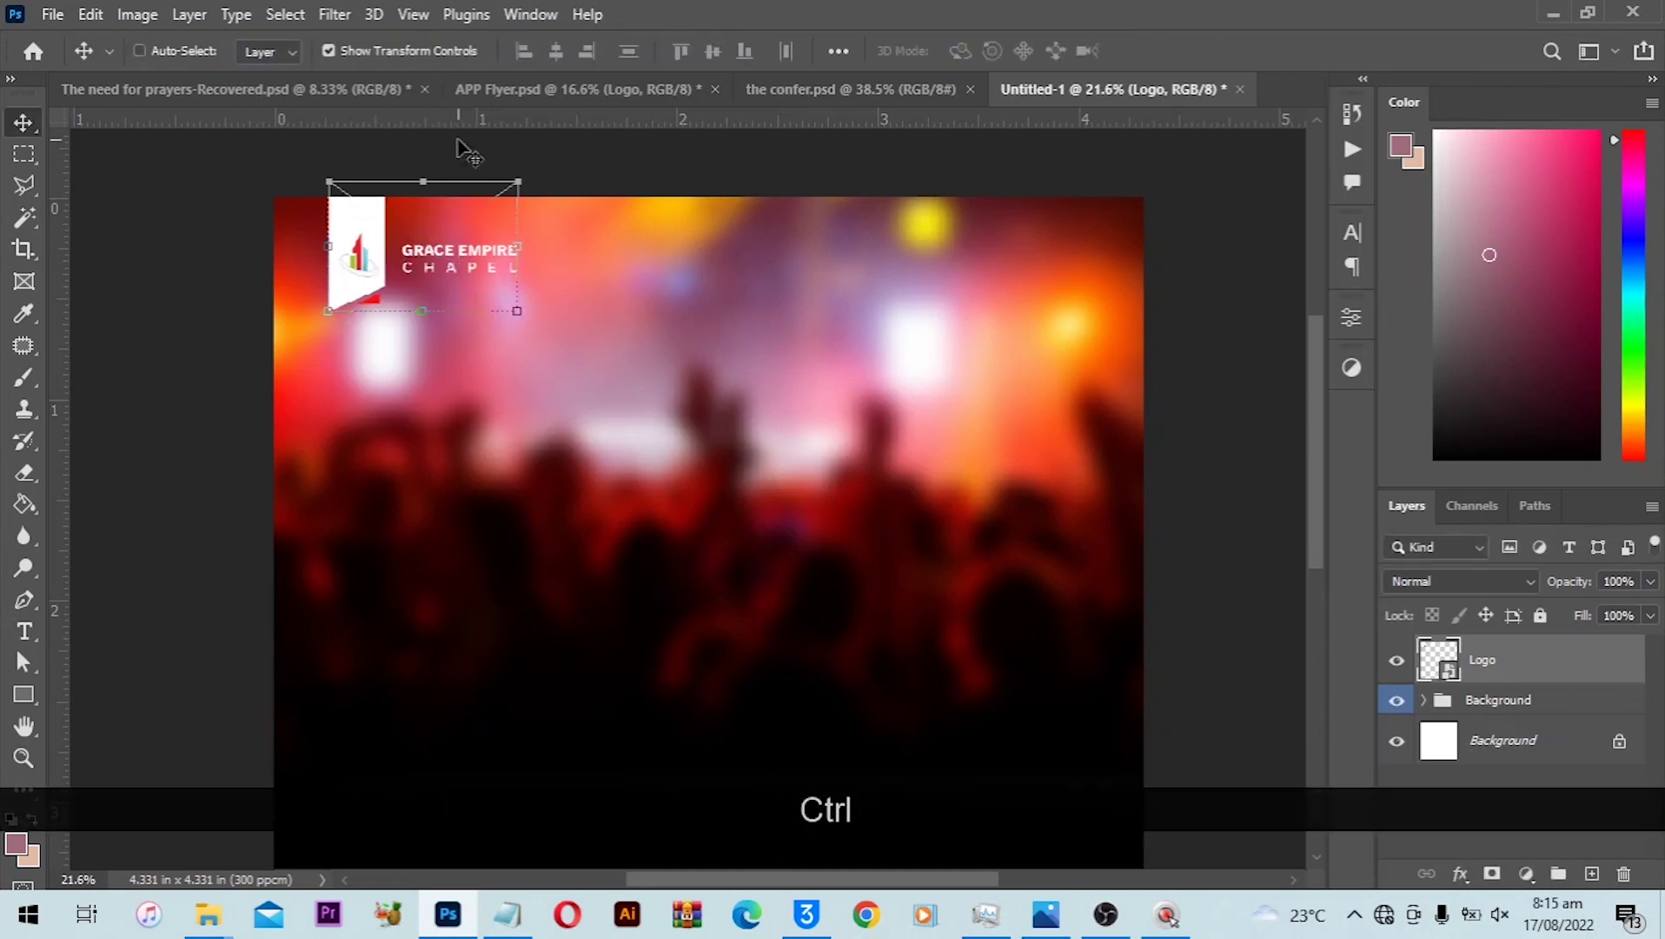
key(ctrl+0)
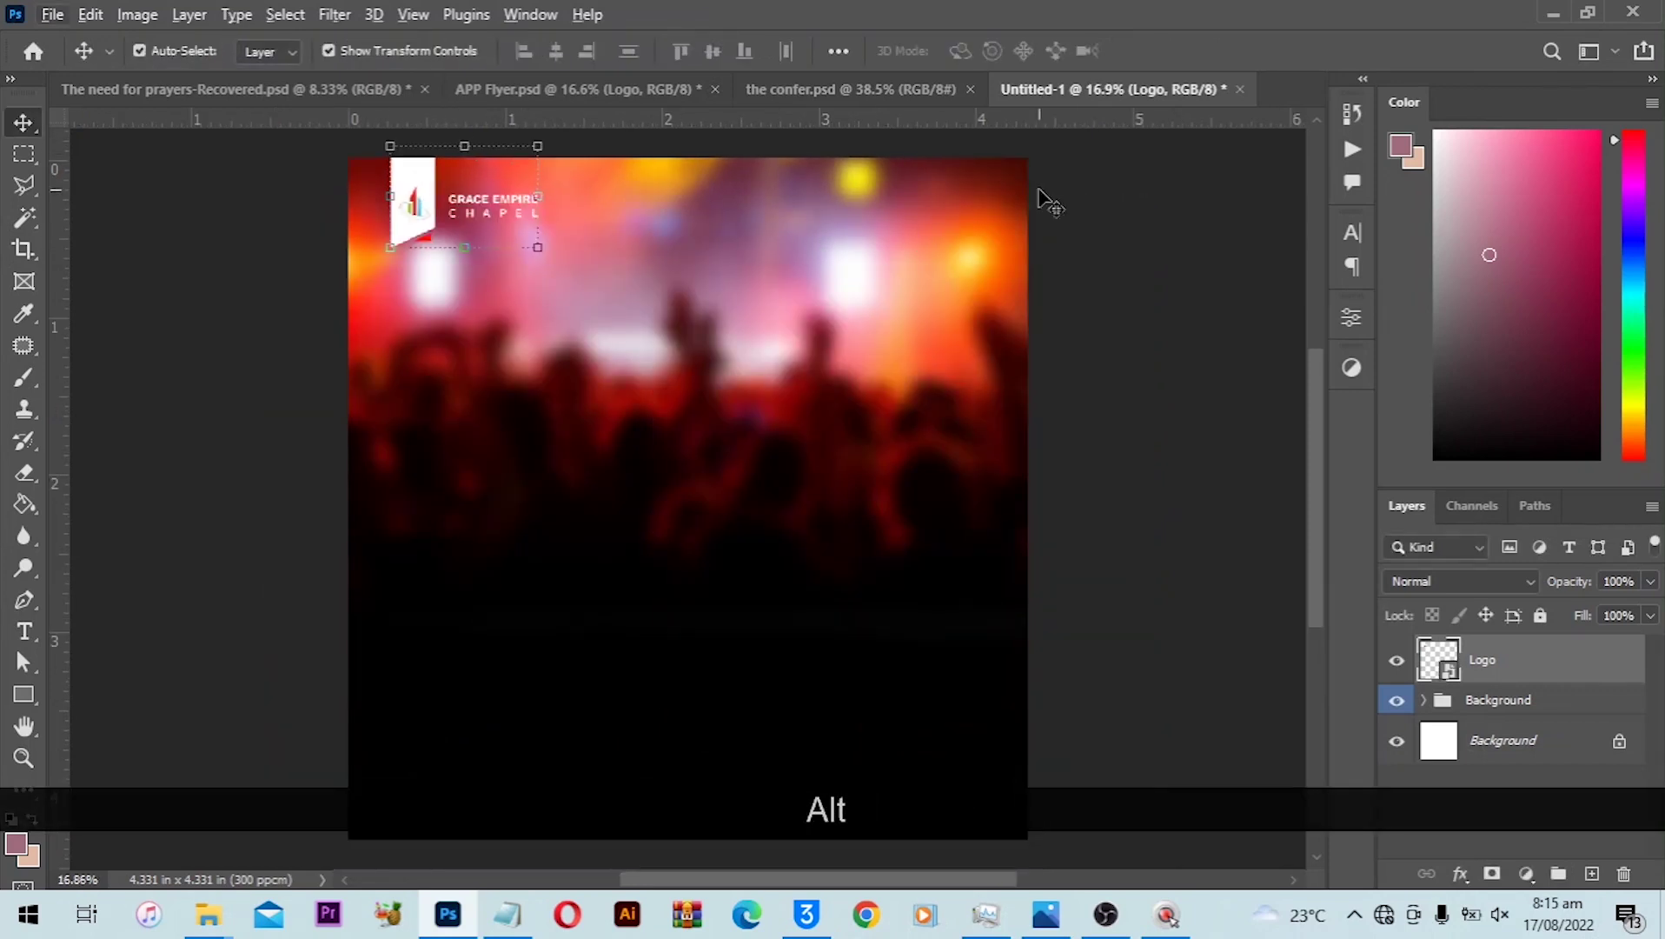
Nudge the logo slightly right and down with the arrow keys.
click(1039, 189)
key(ctrl+0)
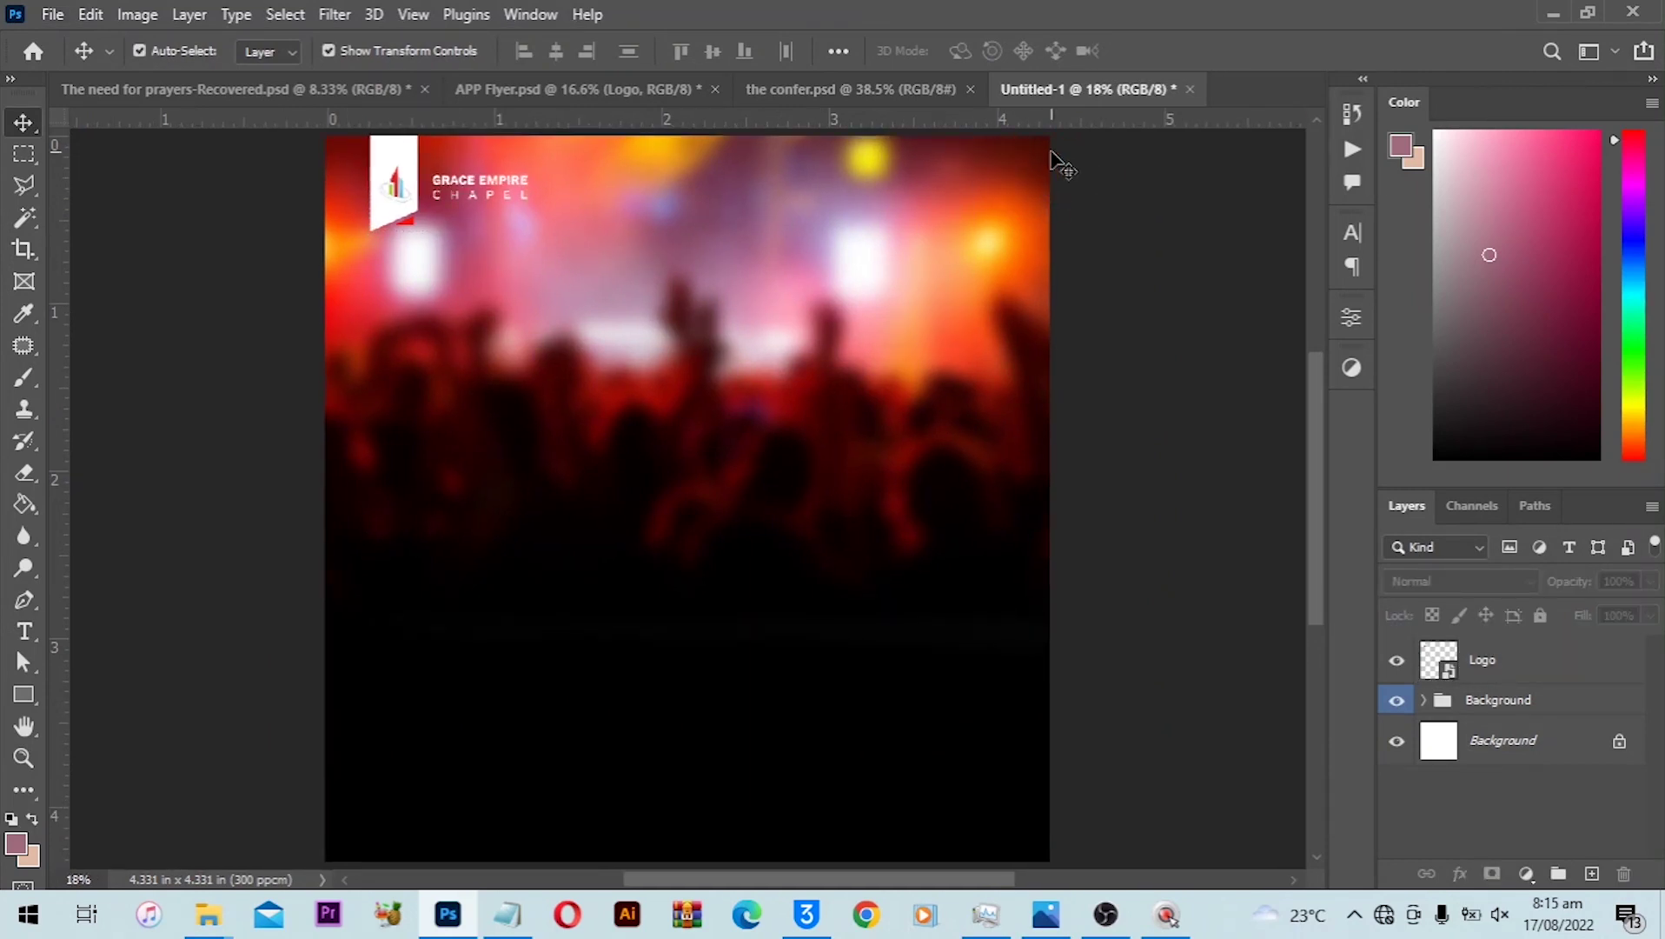
scroll(650, 282, up, 1)
click(363, 237)
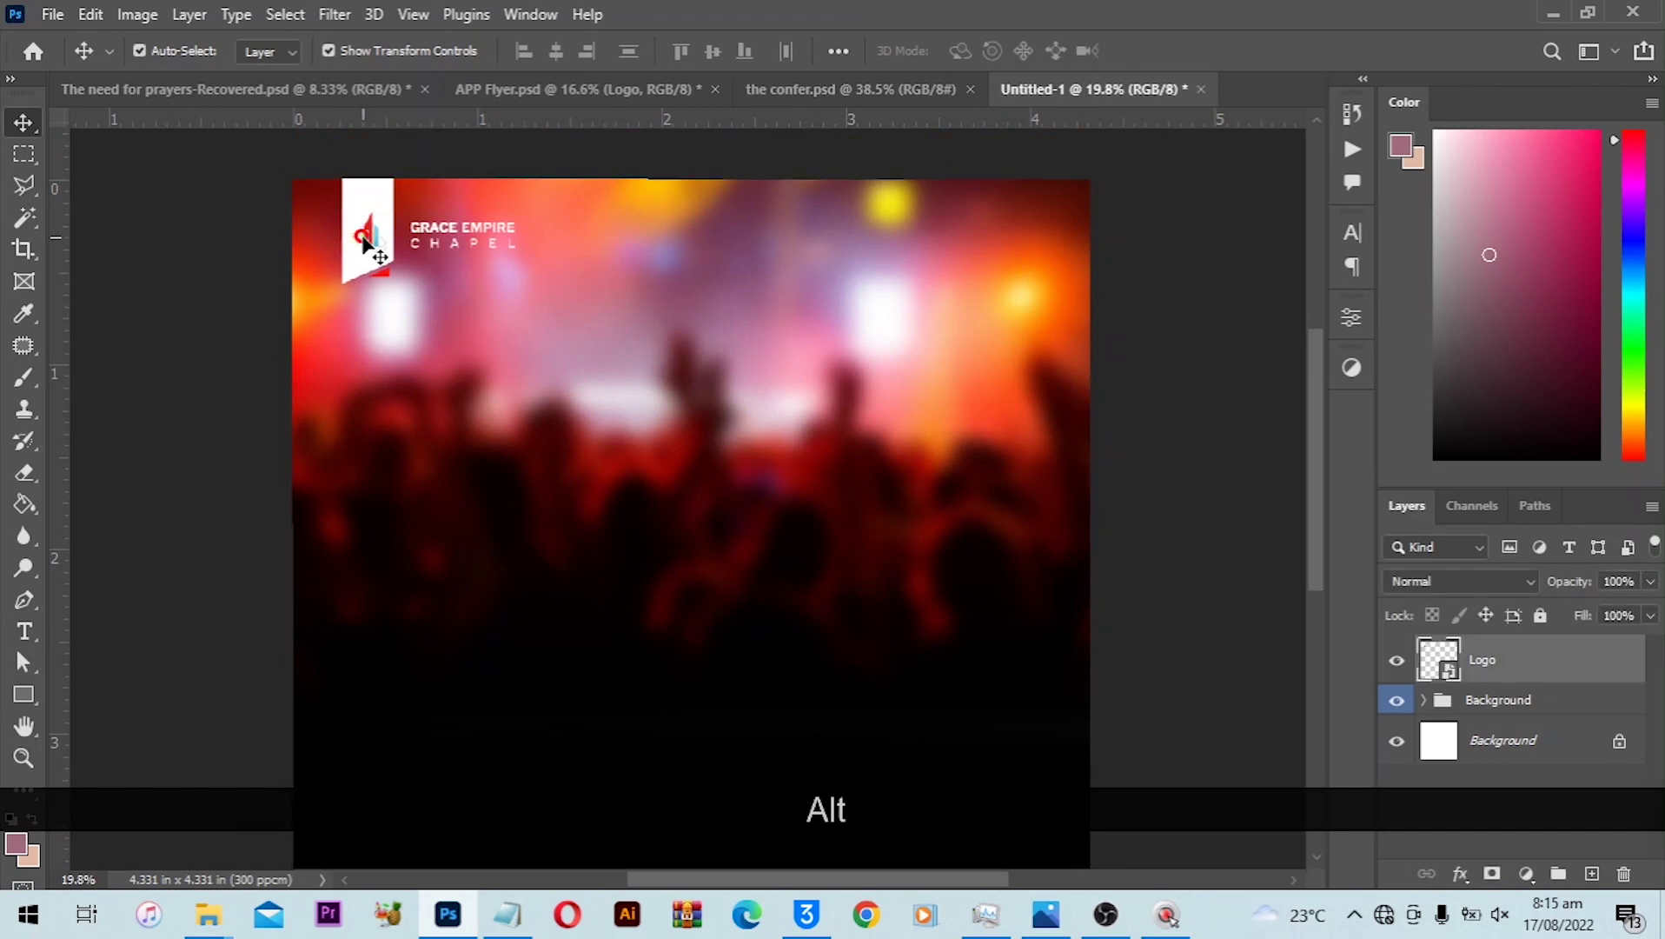
key(Right)
key(Right)
key(Right)
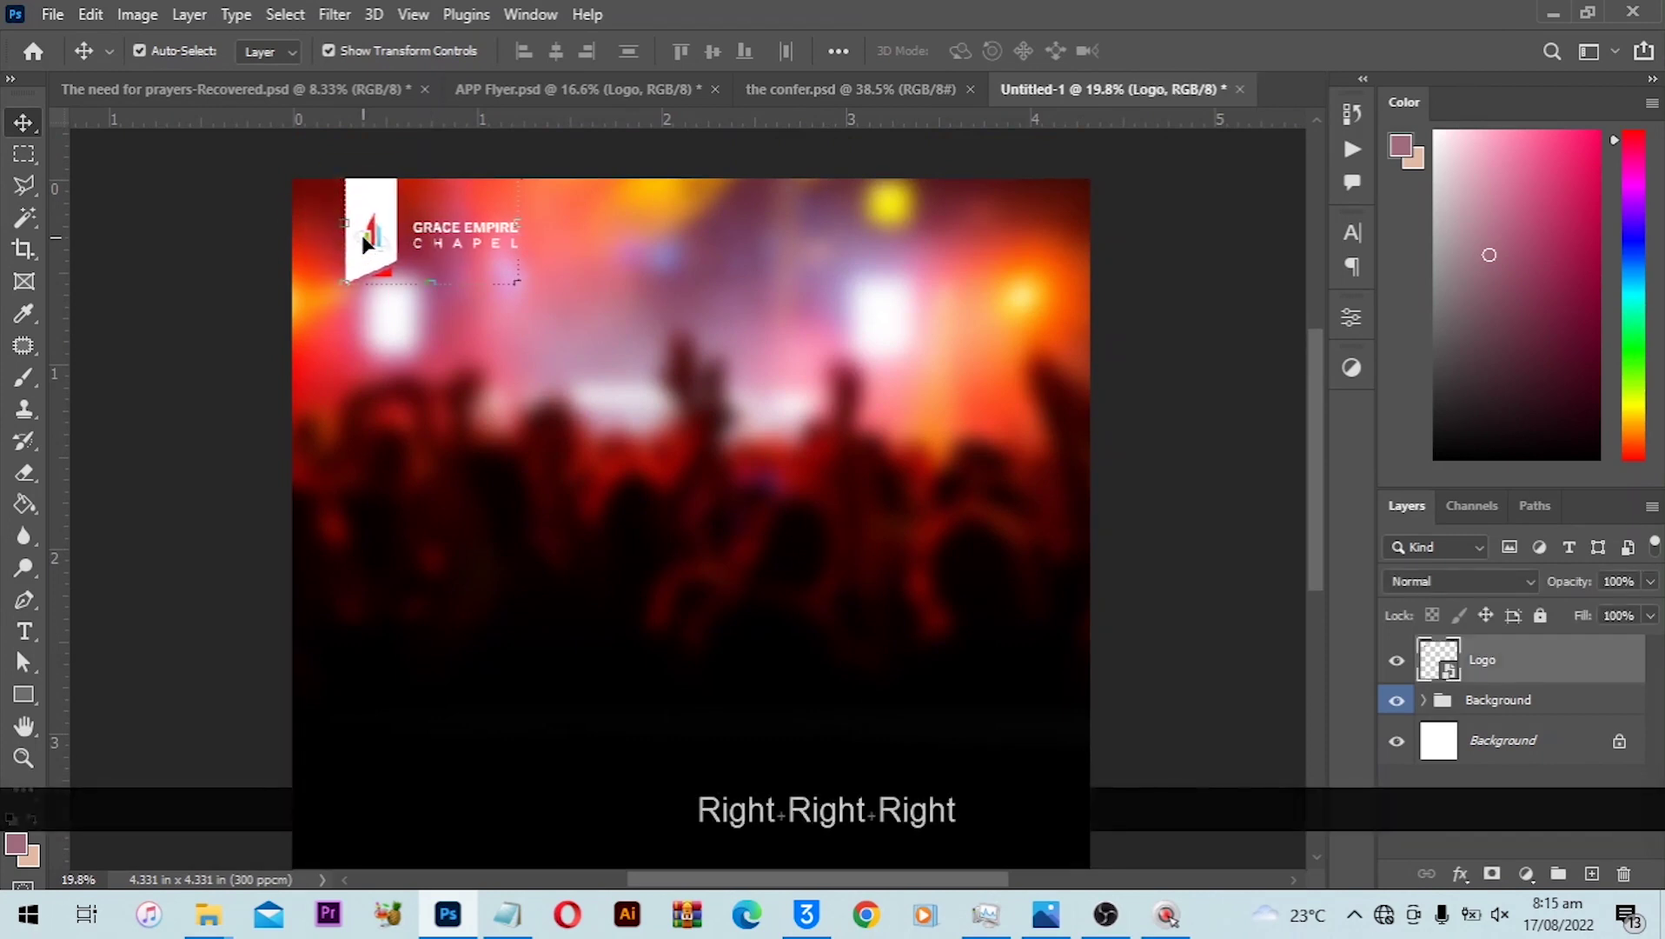
key(Down)
key(Down)
key(Down)
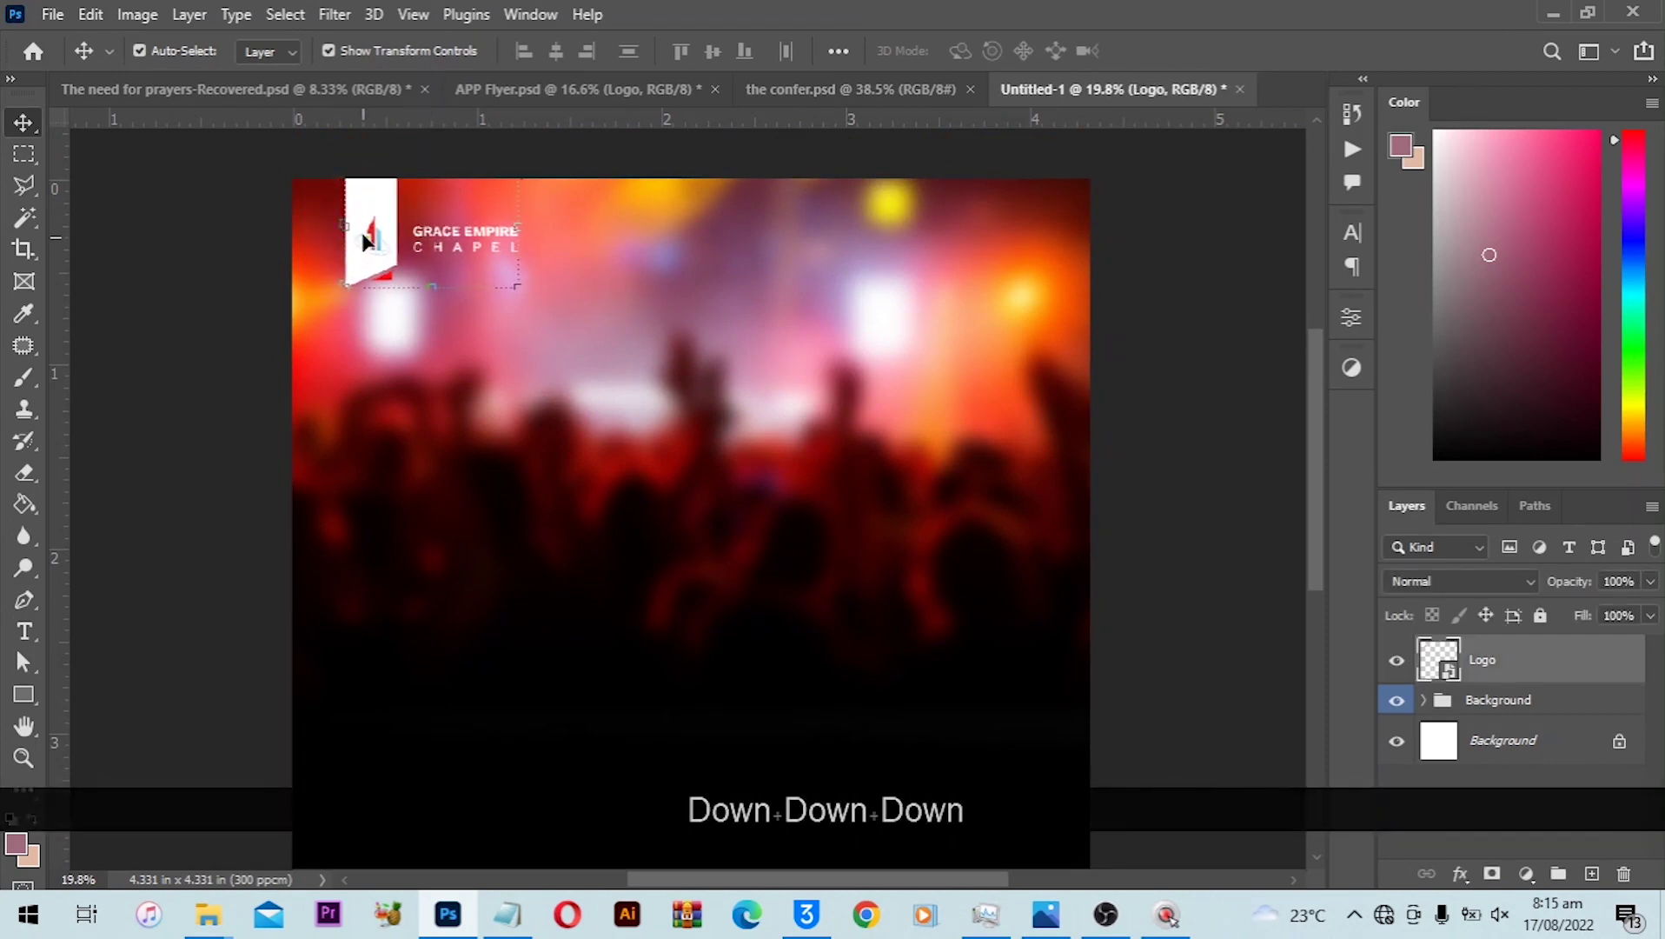
key(ctrl+0)
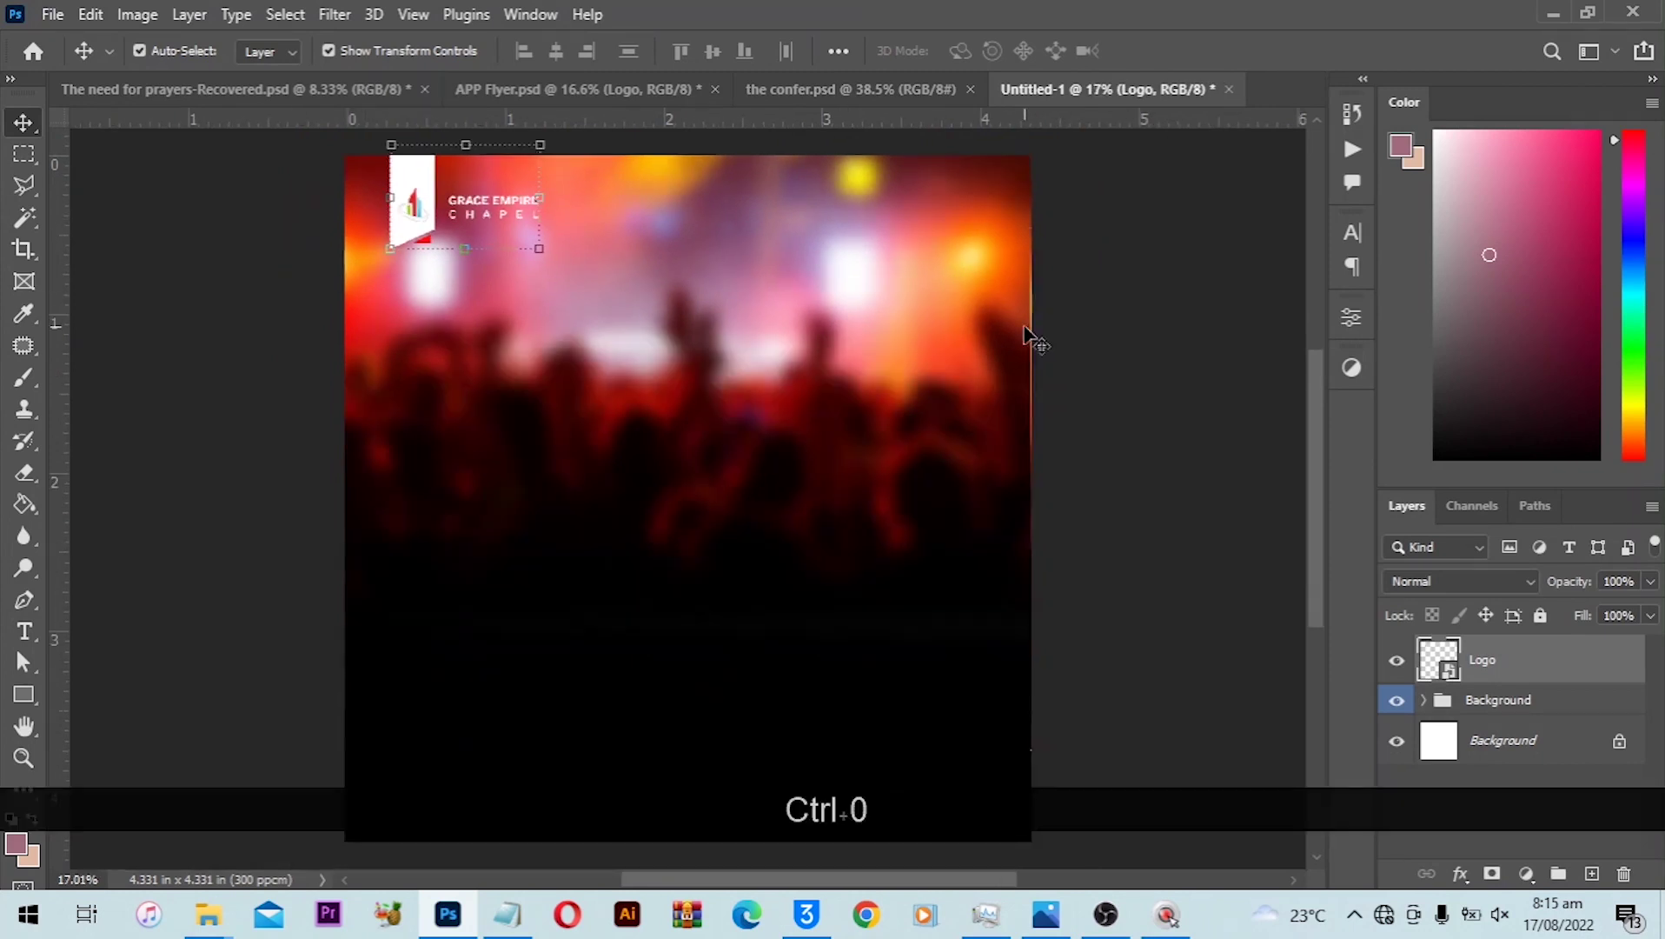
scroll(1026, 335, up, 1)
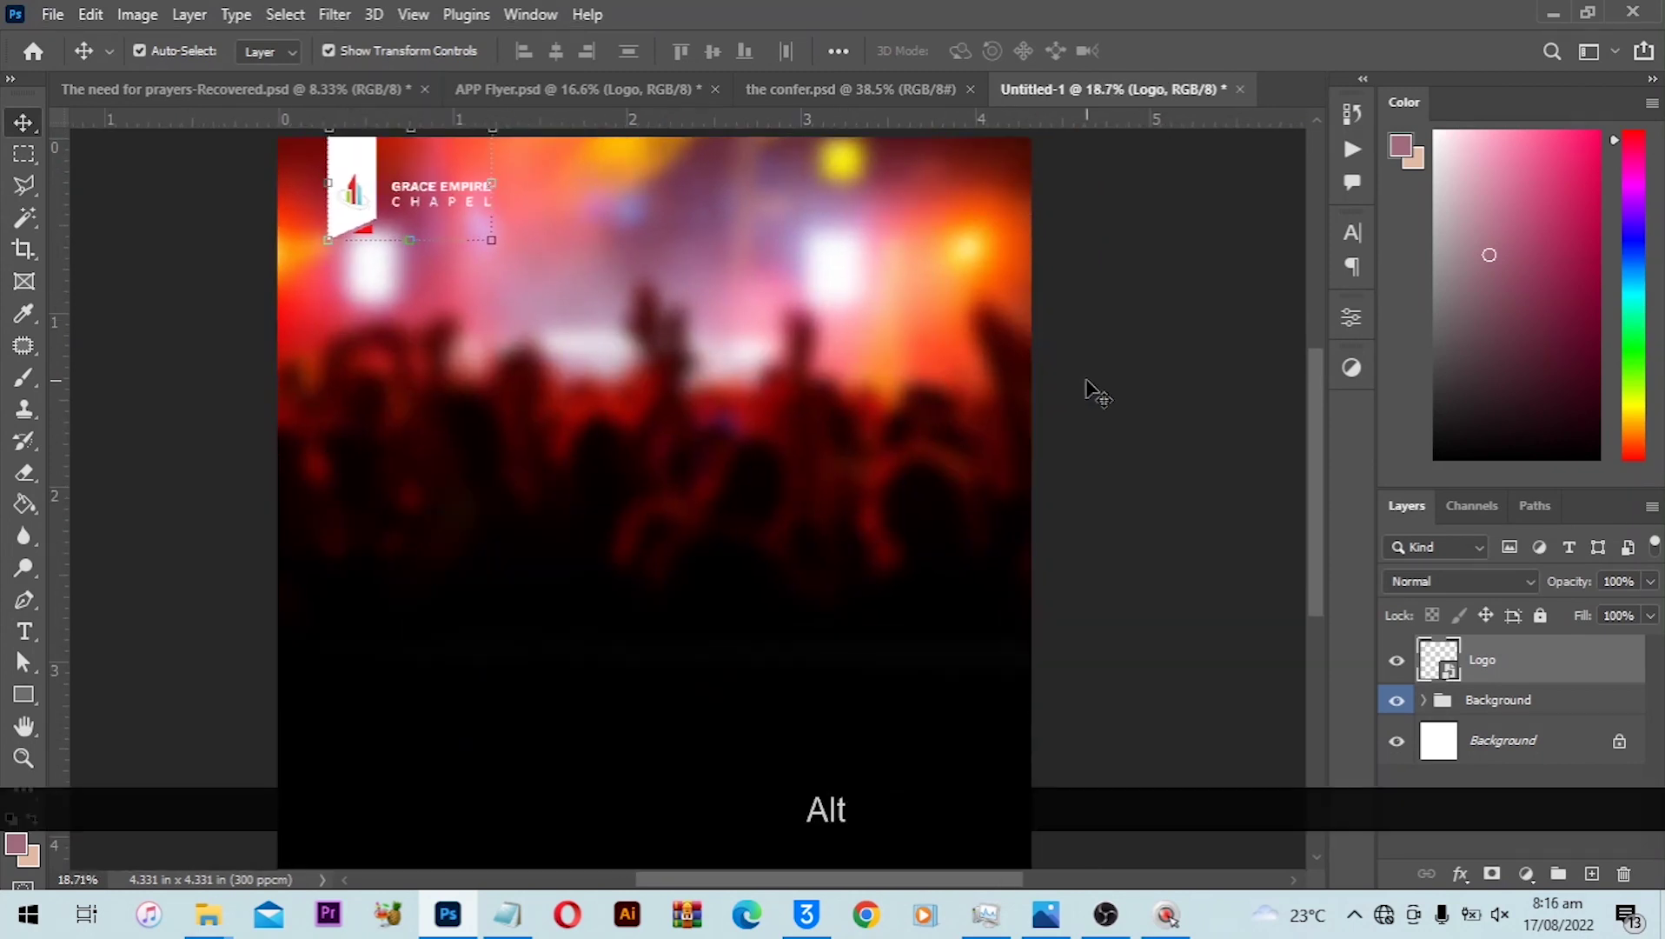
scroll(1077, 392, down, 1)
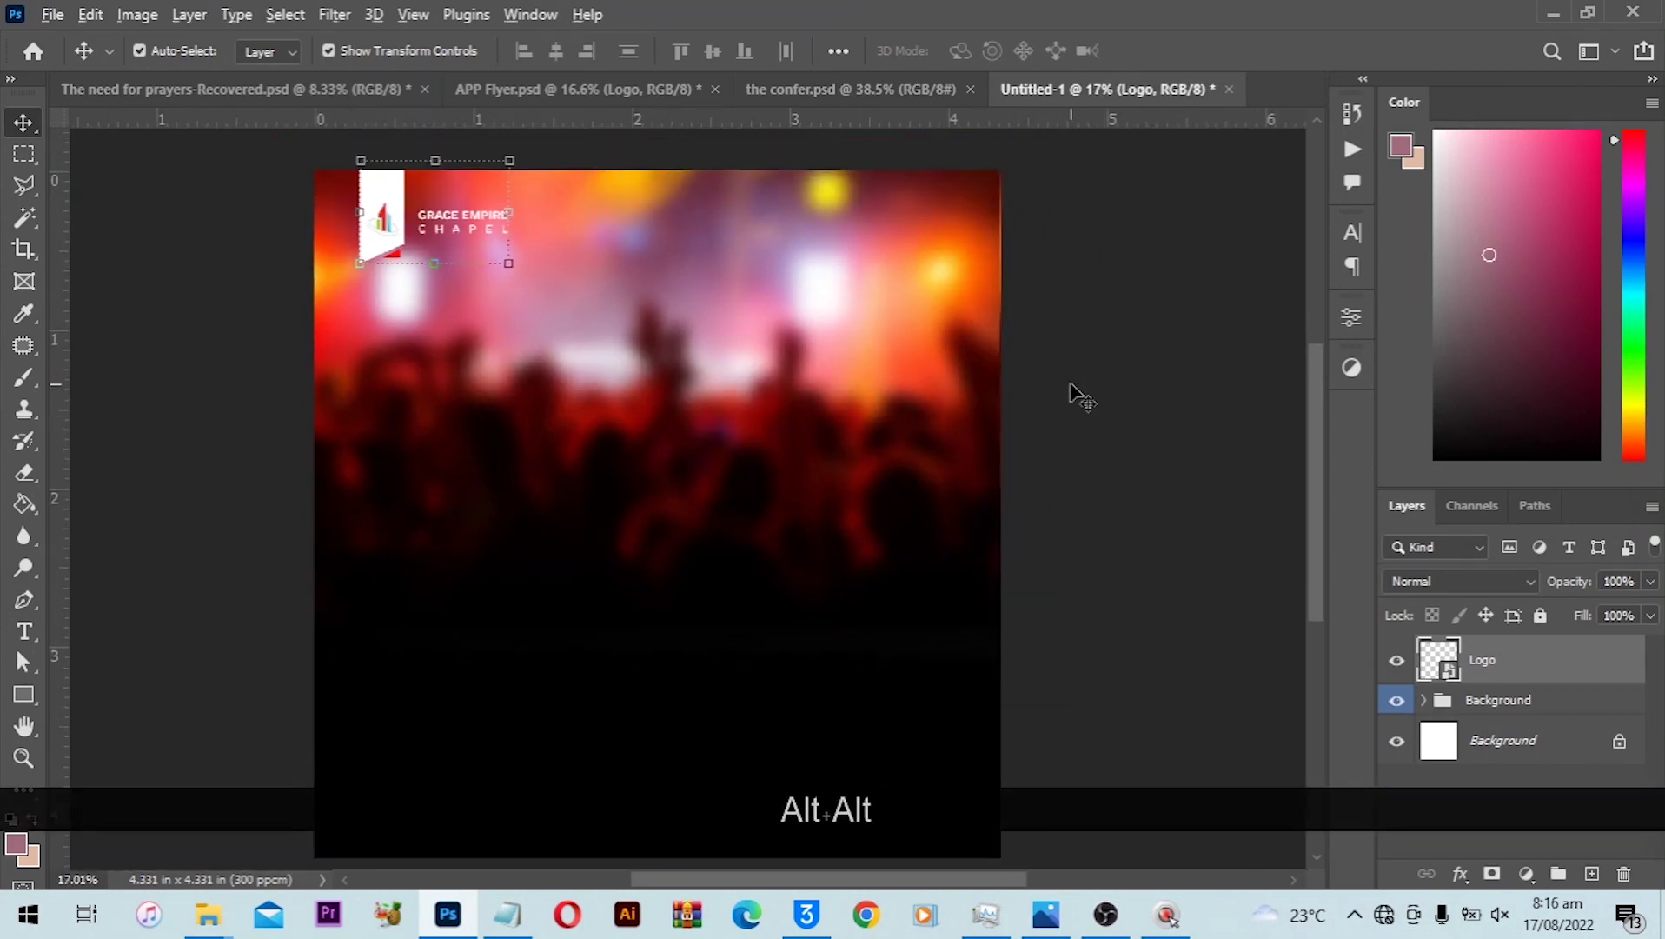
scroll(1082, 398, up, 1)
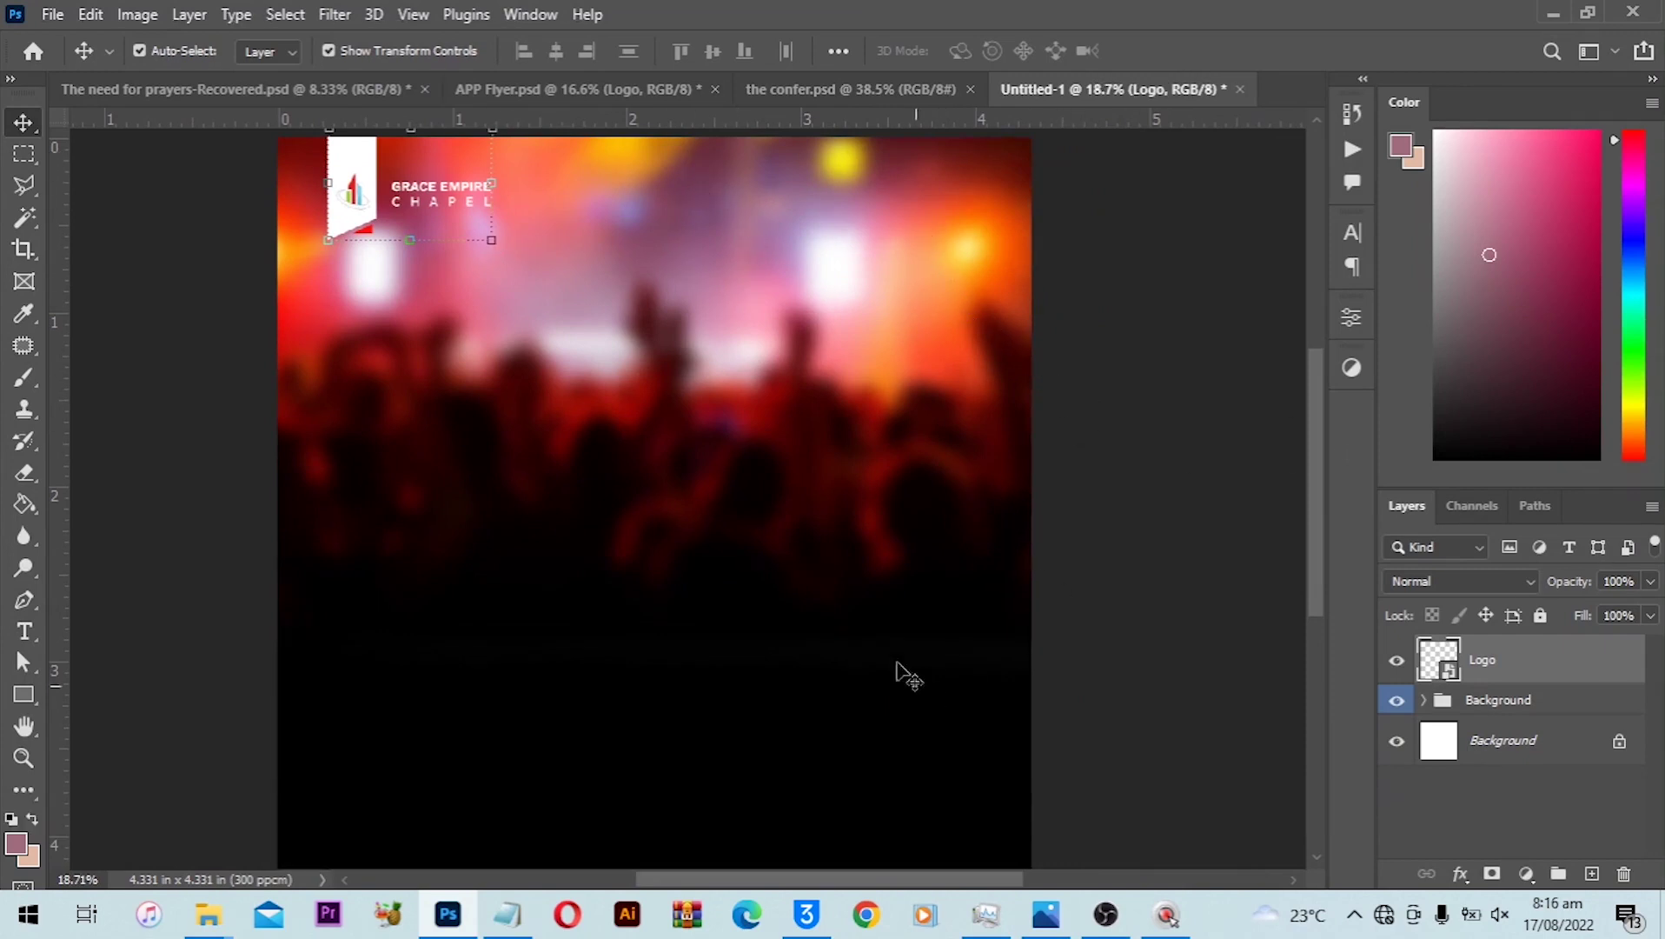
Copy the word PRESENTS from the APP FLYER DETAILS notes.
click(508, 915)
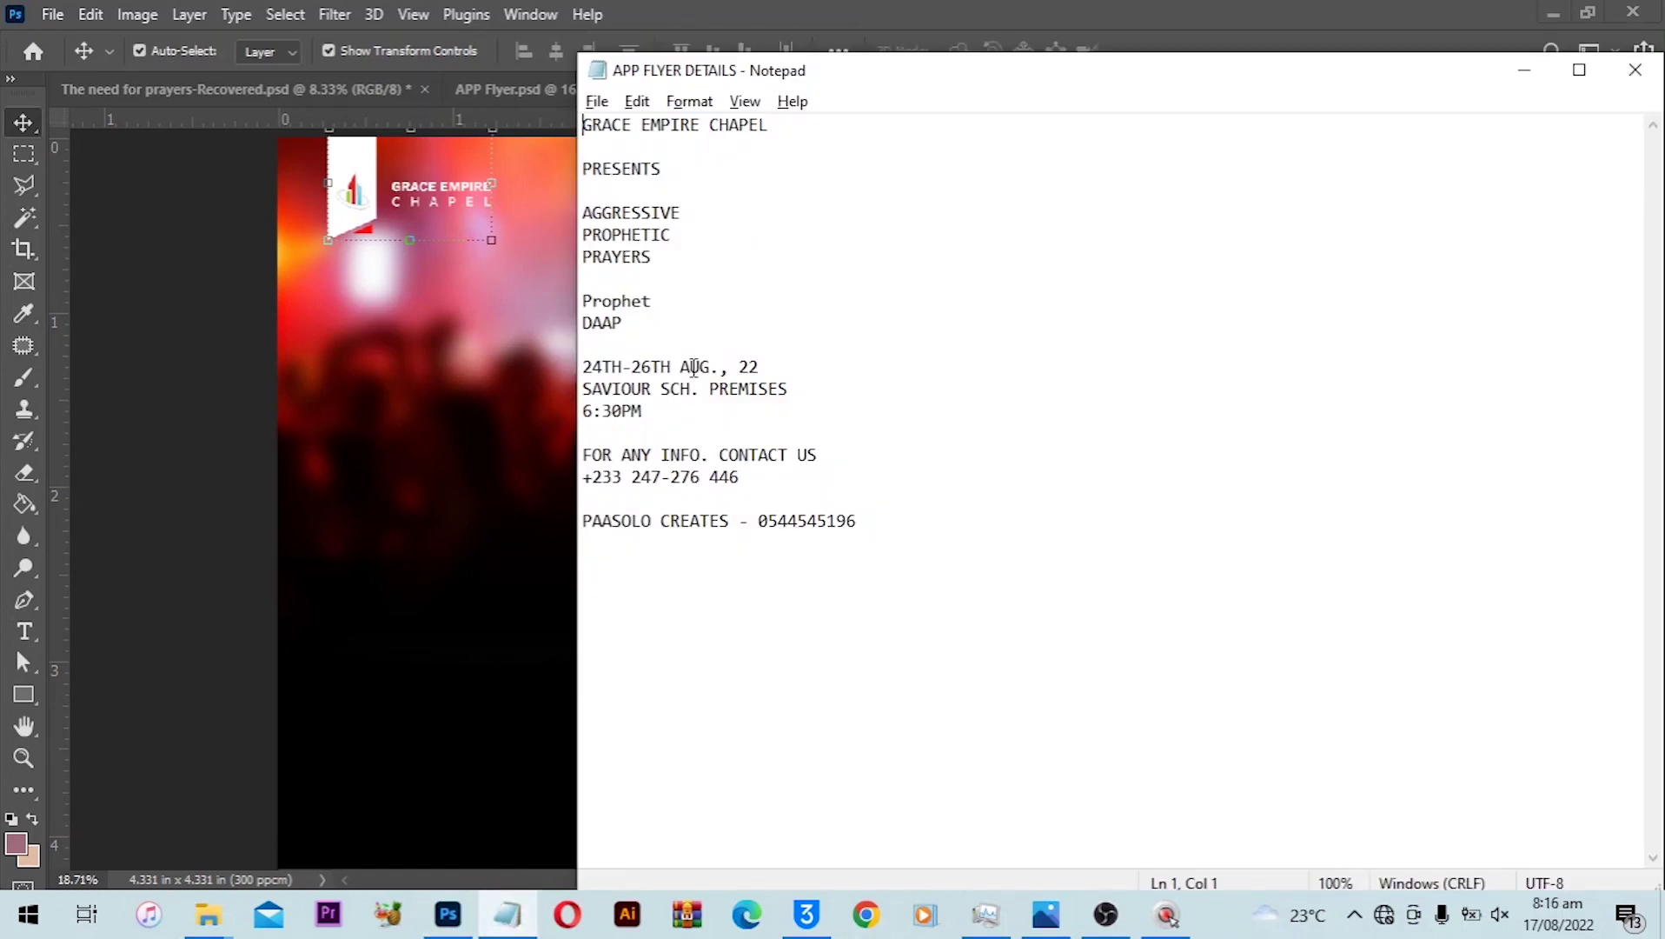
drag(662, 167, 581, 169)
key(ctrl+c)
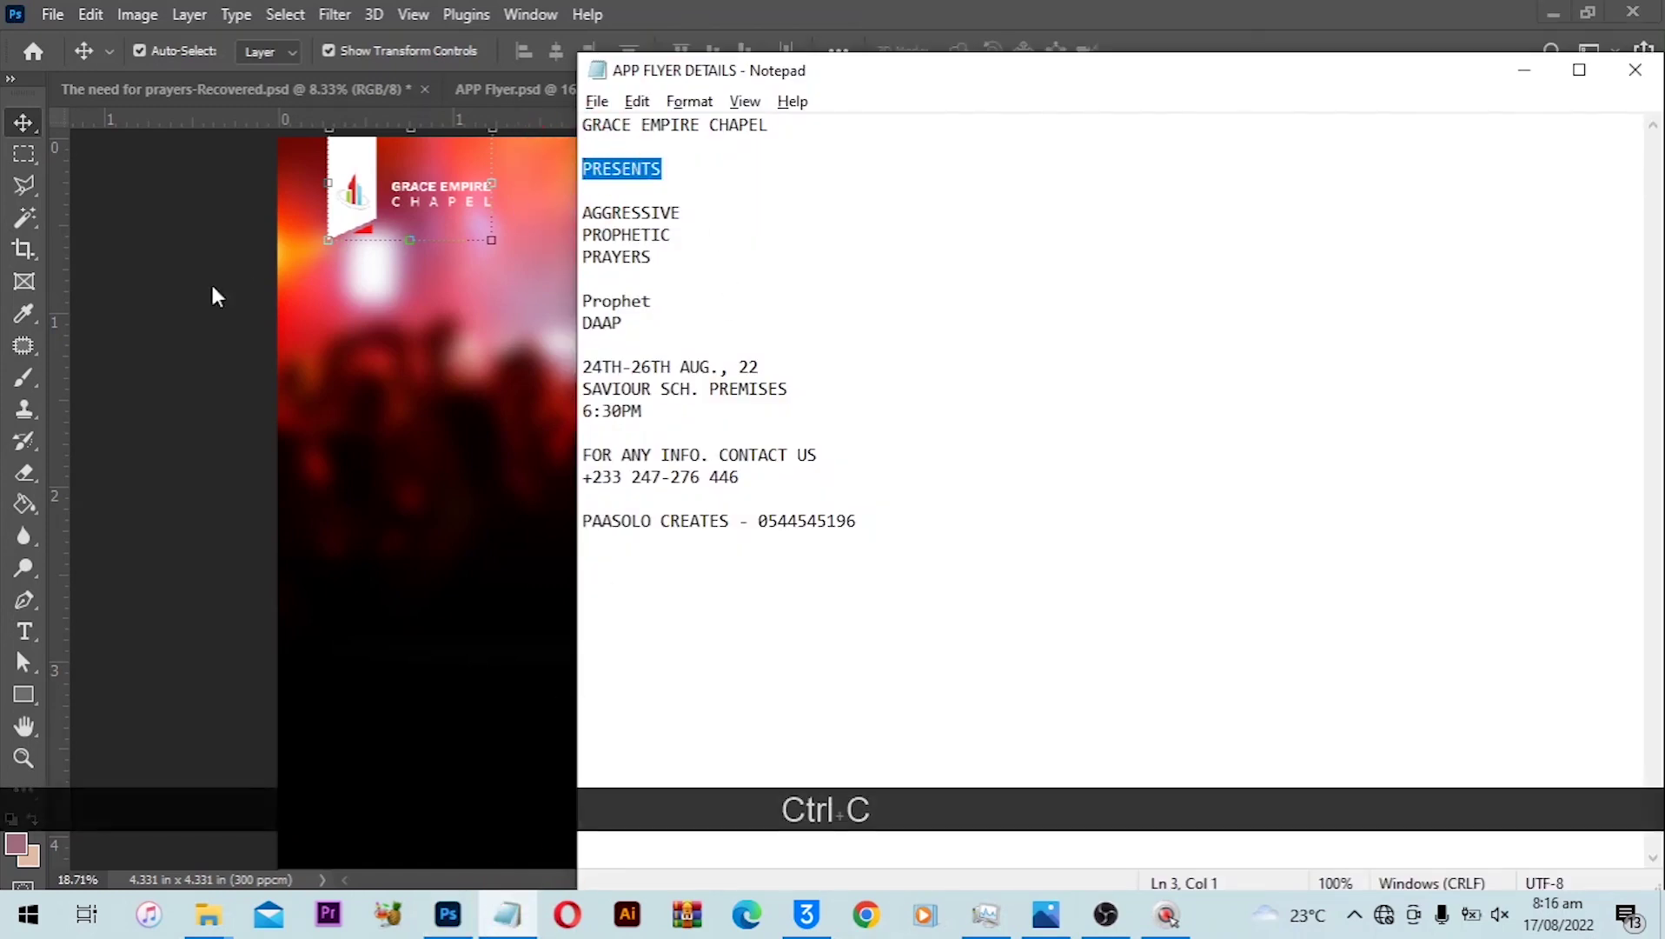
click(24, 631)
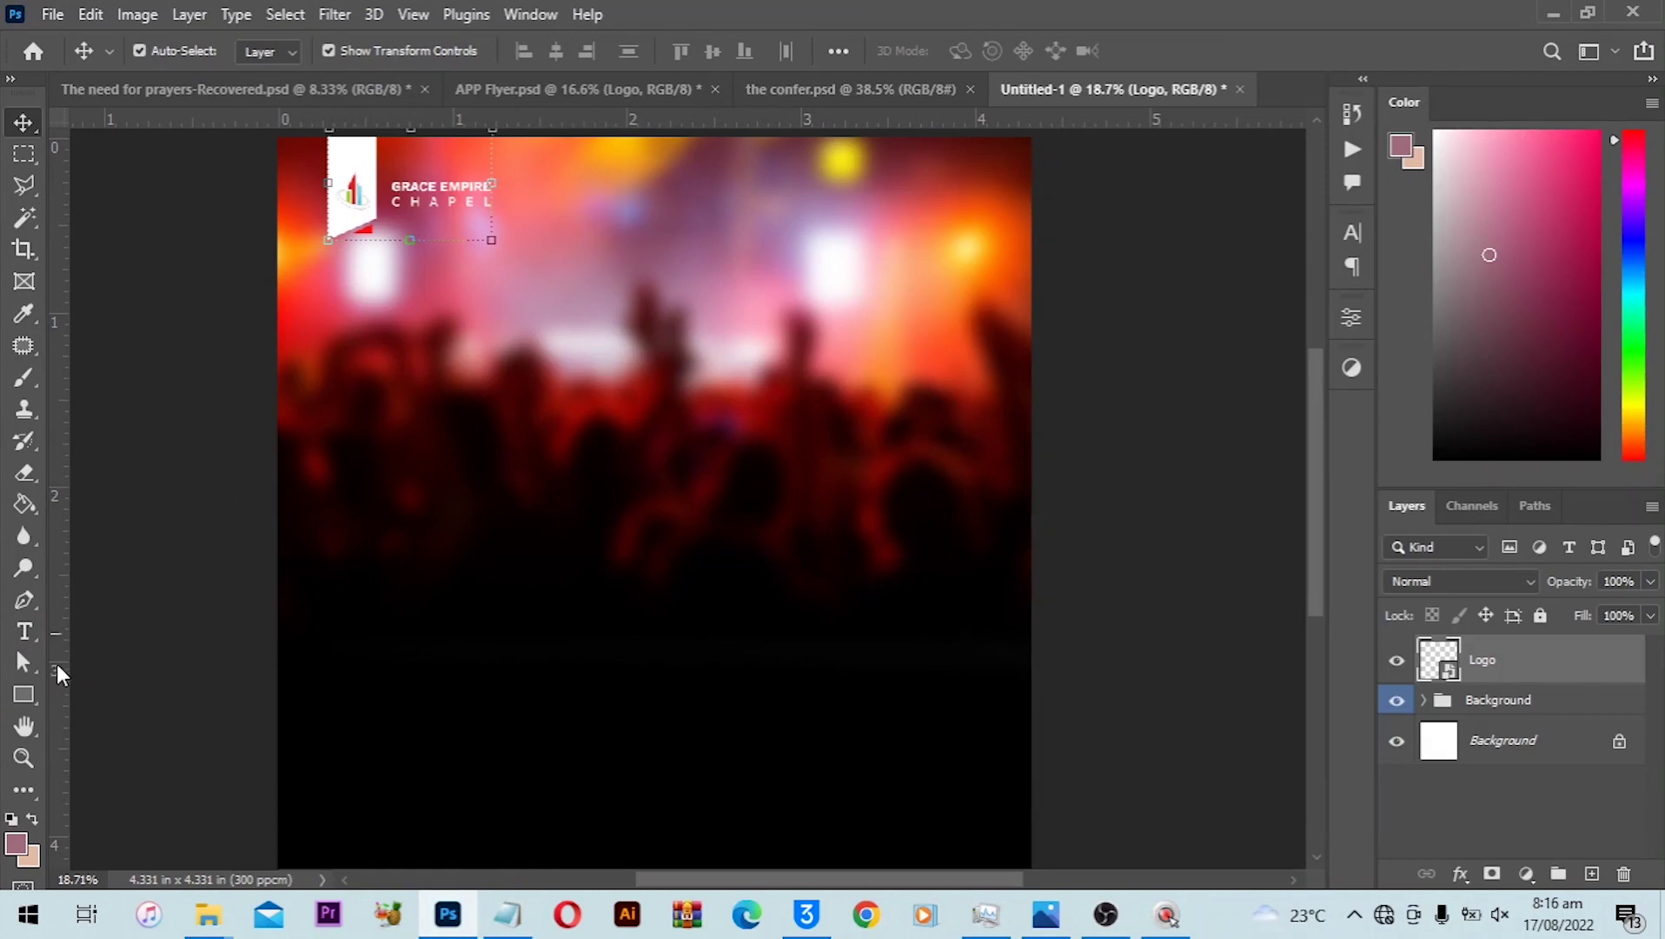
Paste PRESENTS as horizontal text beside the logo and set it to 8 pt.
click(24, 631)
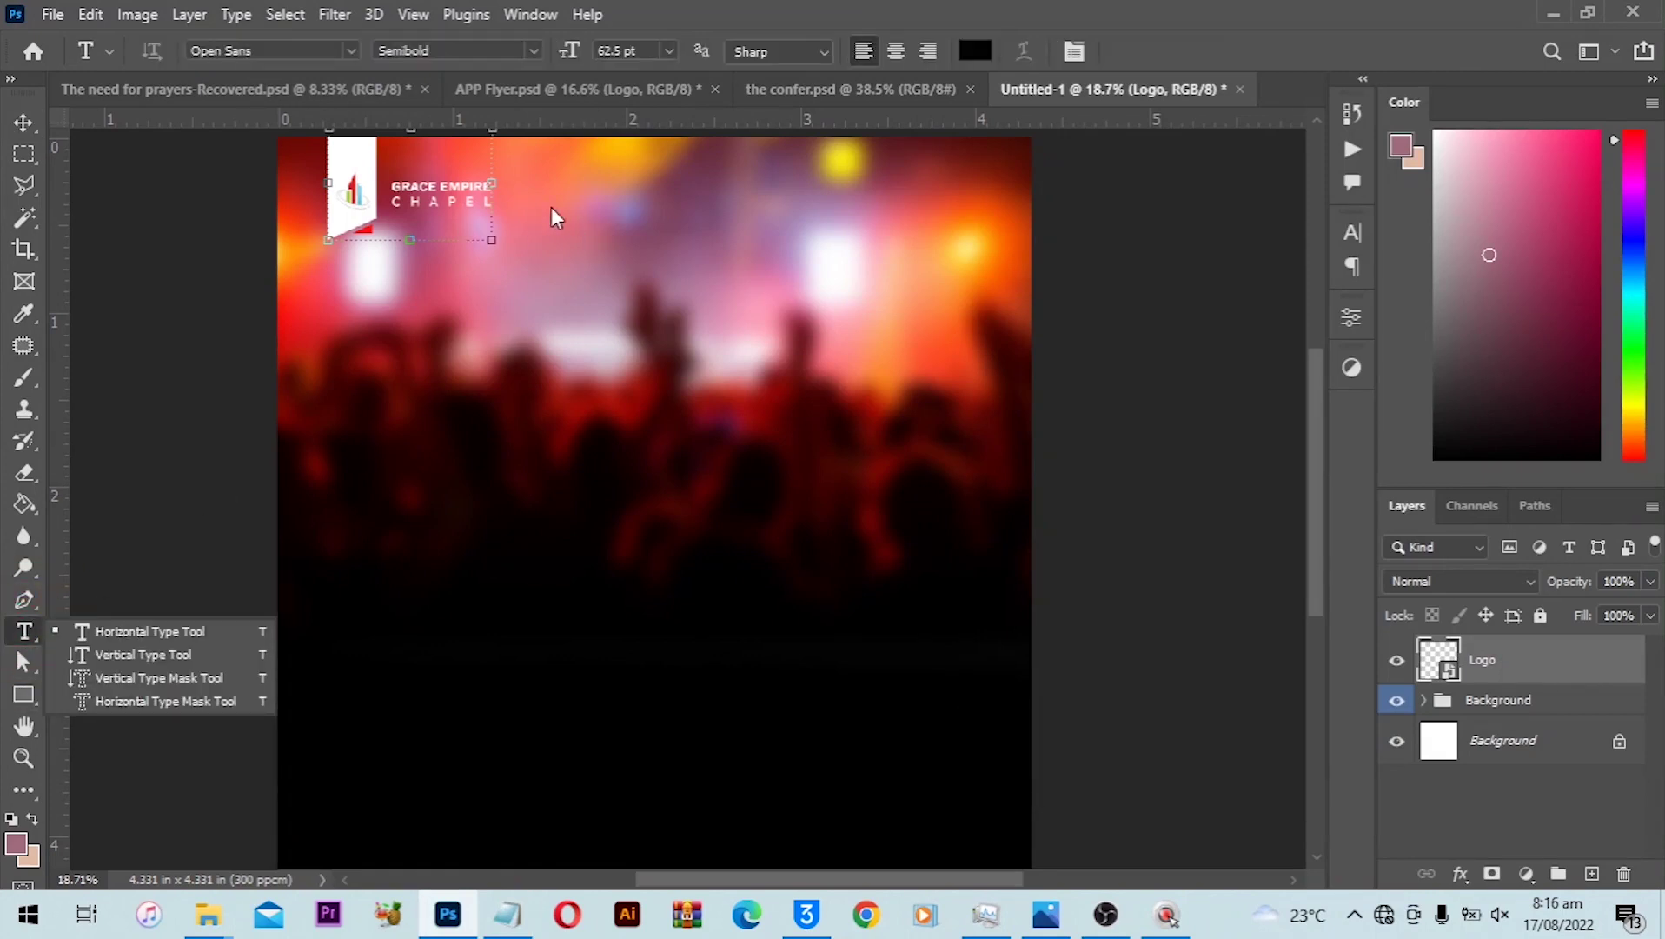
click(584, 205)
key(ctrl+v)
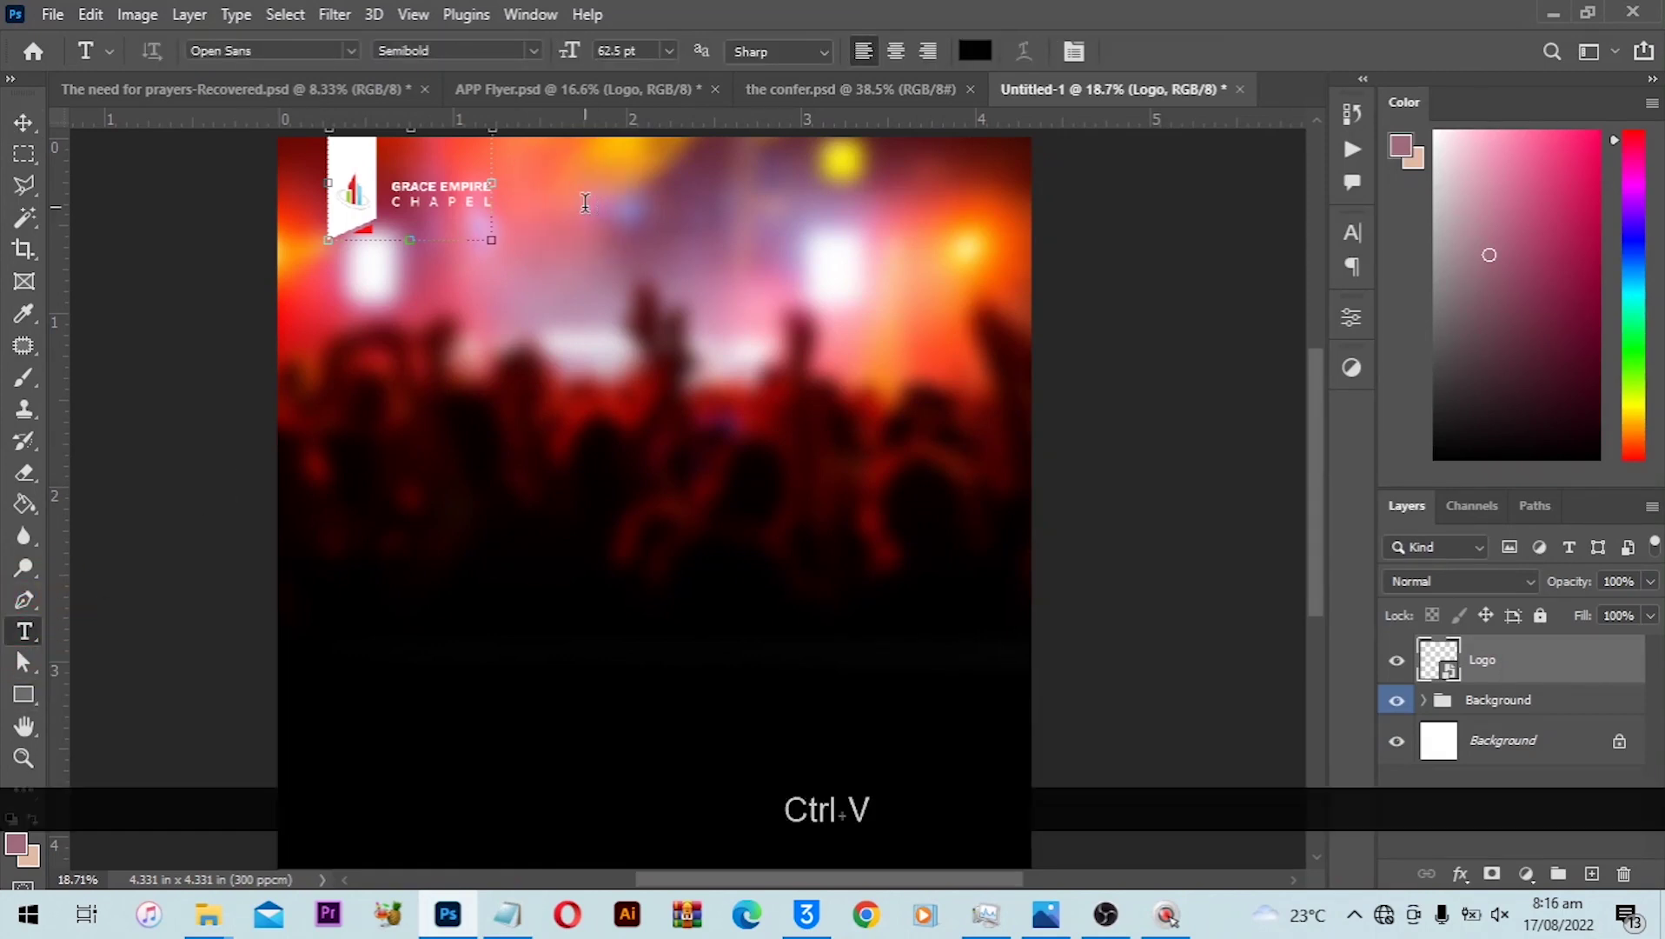
key(ctrl+a)
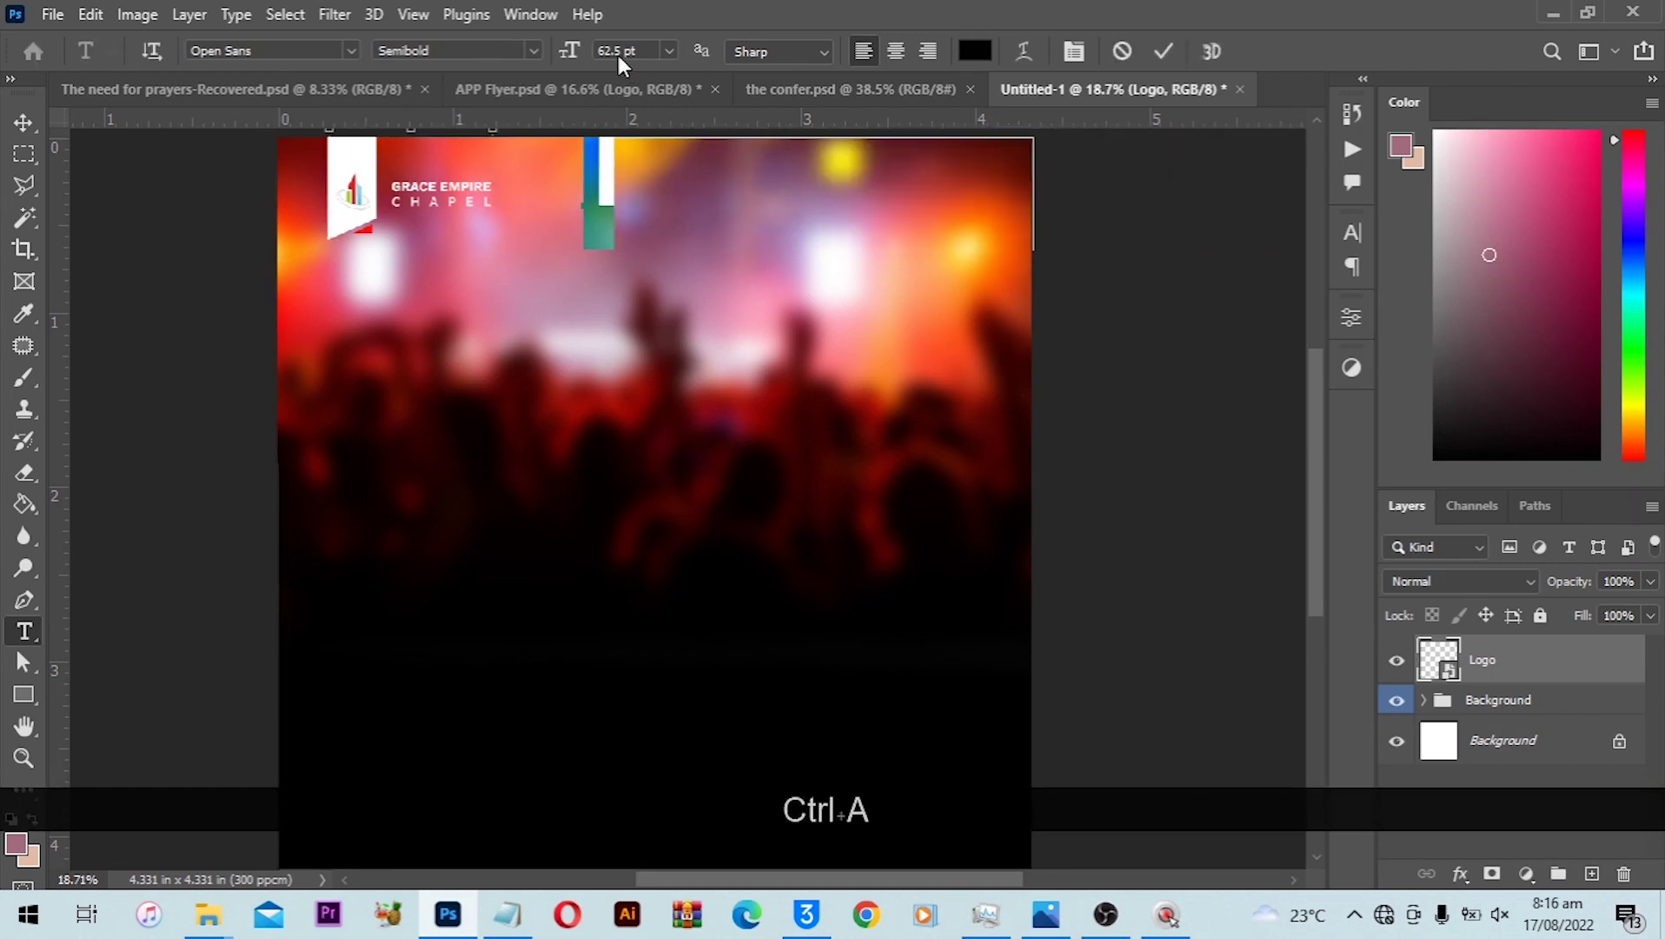
click(651, 49)
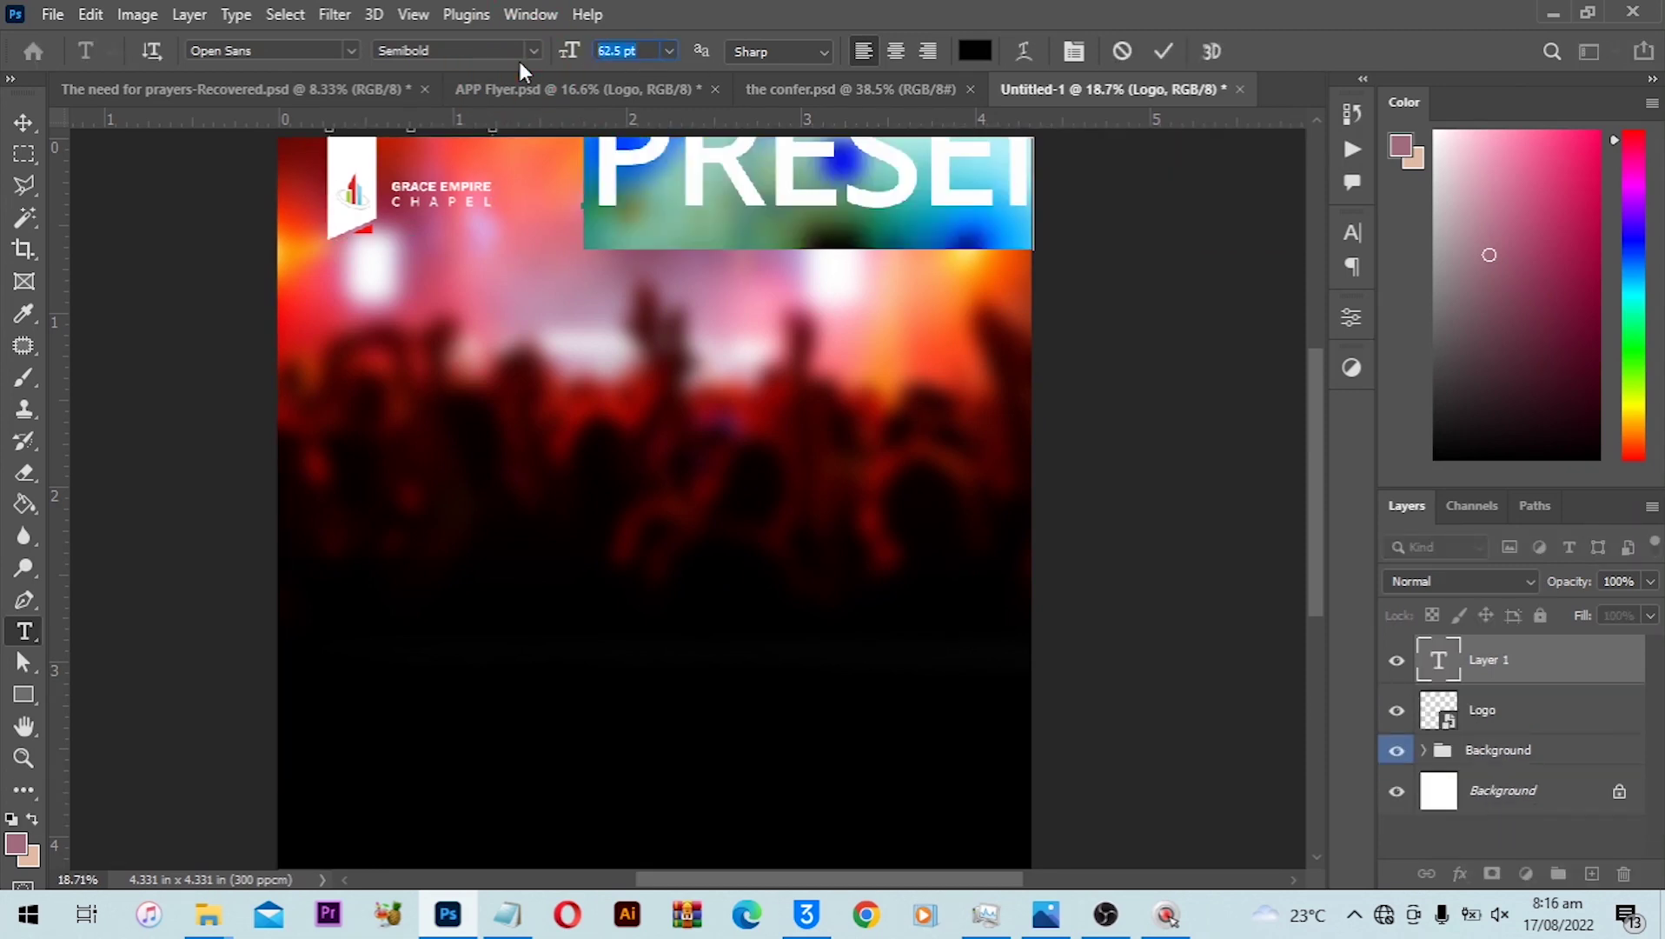
text(8)
key(Return)
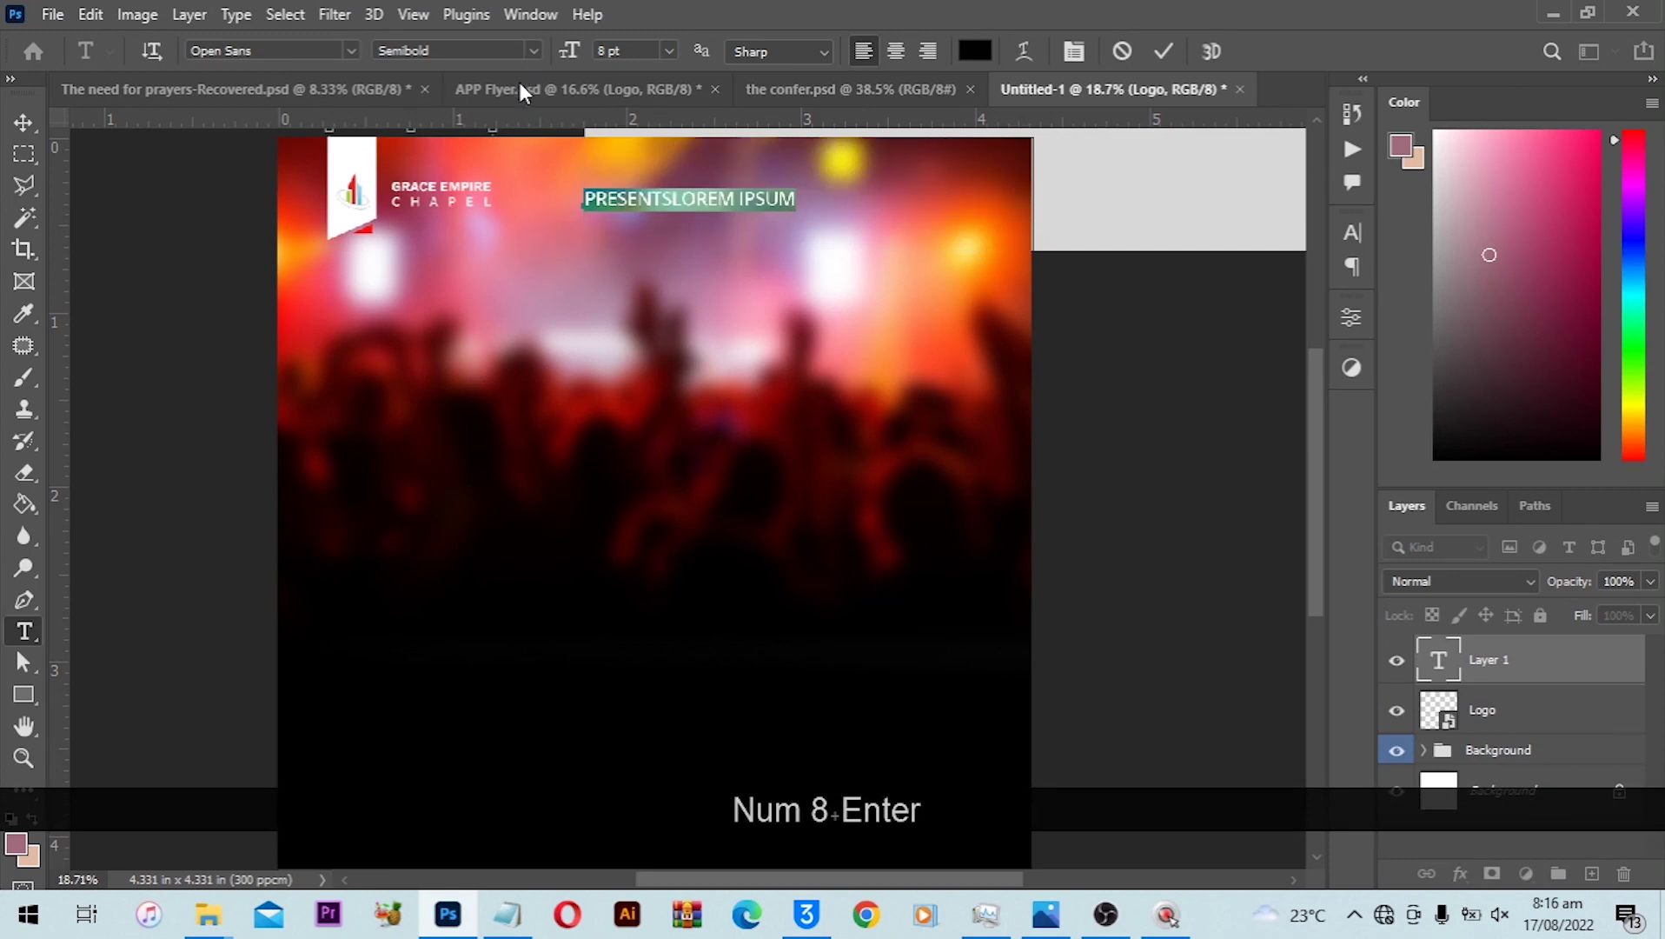
key(ctrl+v)
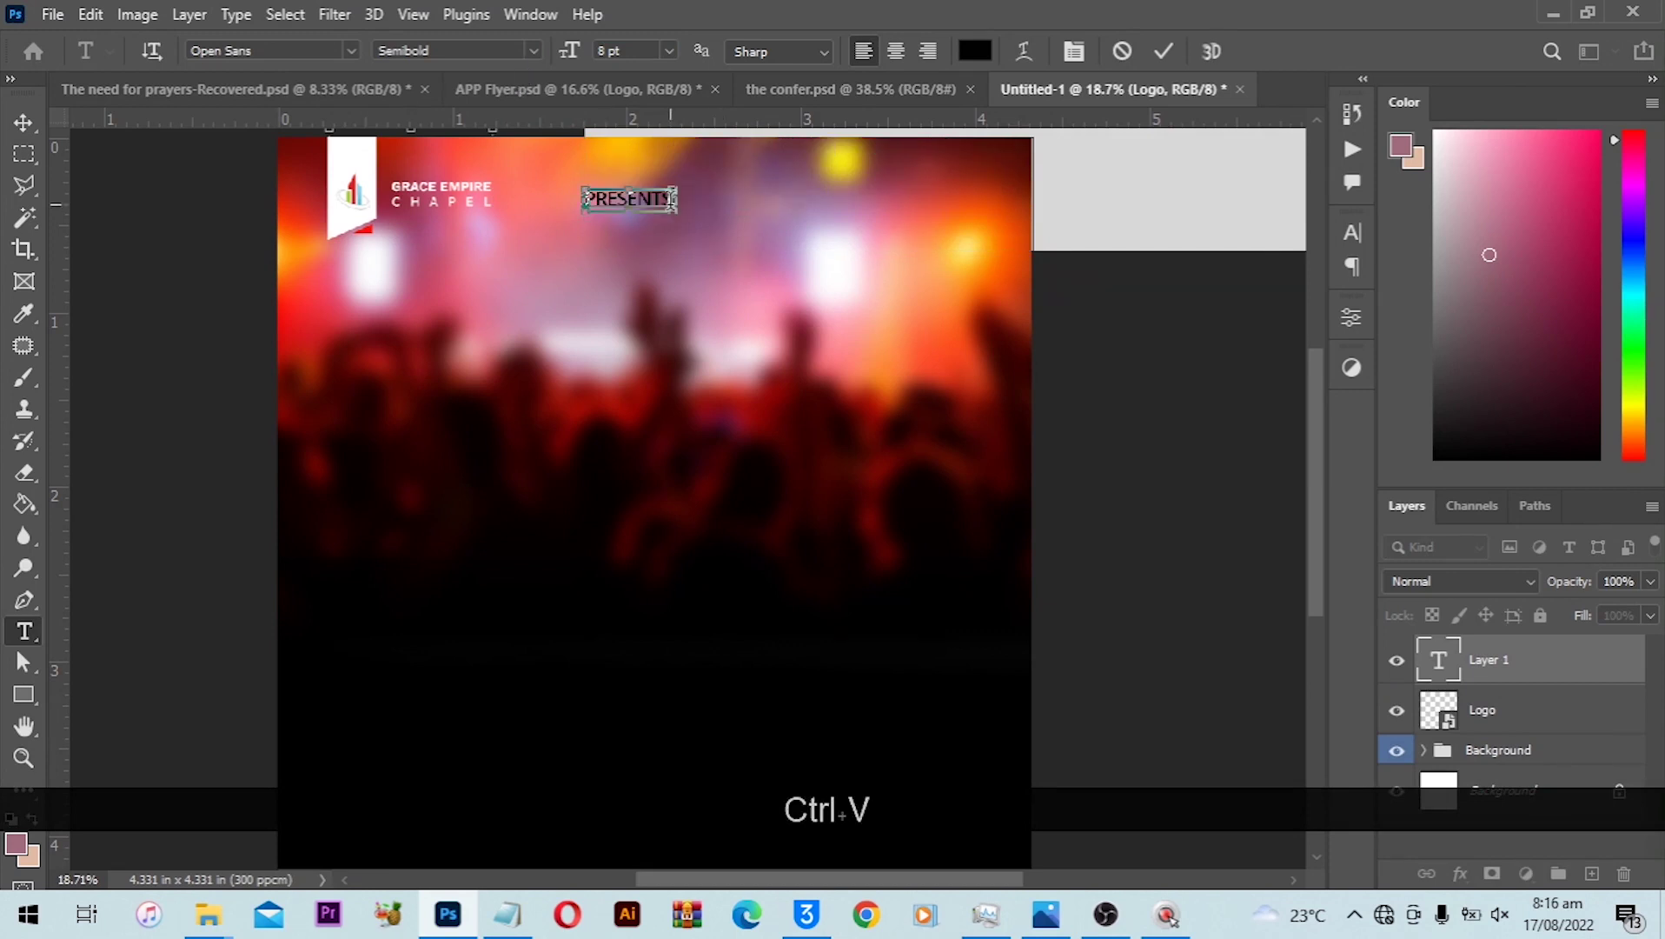
Spread PRESENTS with 300 tracking and nudge it slightly lower on the flyer.
key(ctrl+a)
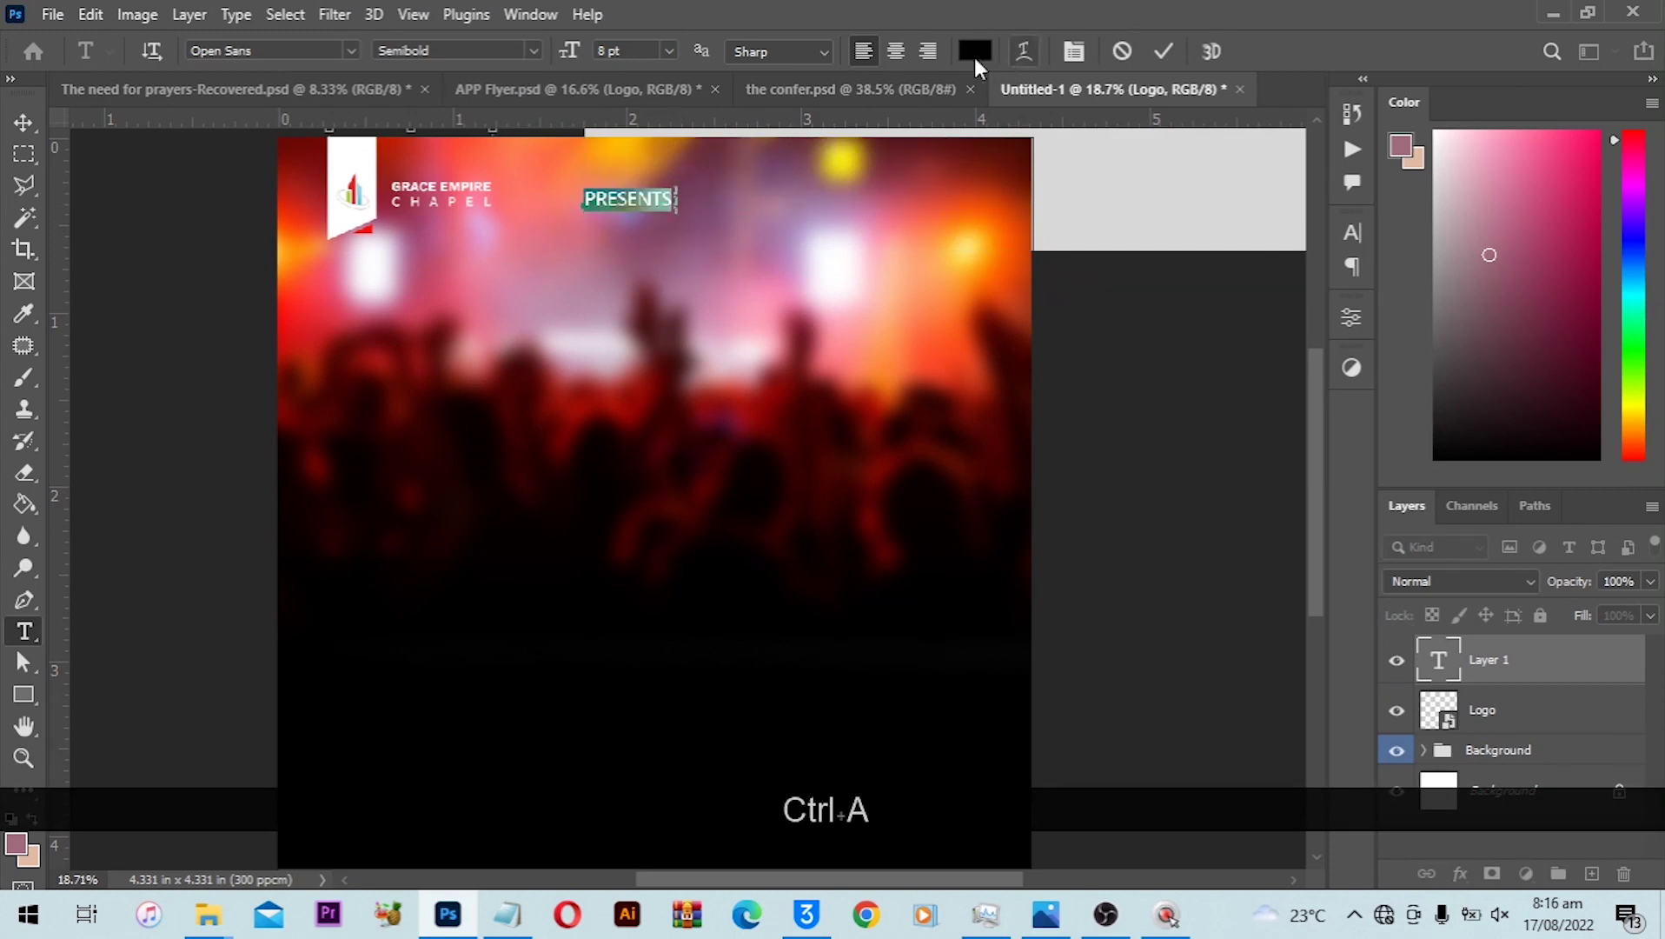
alt+scroll(1000, 244, up, 3)
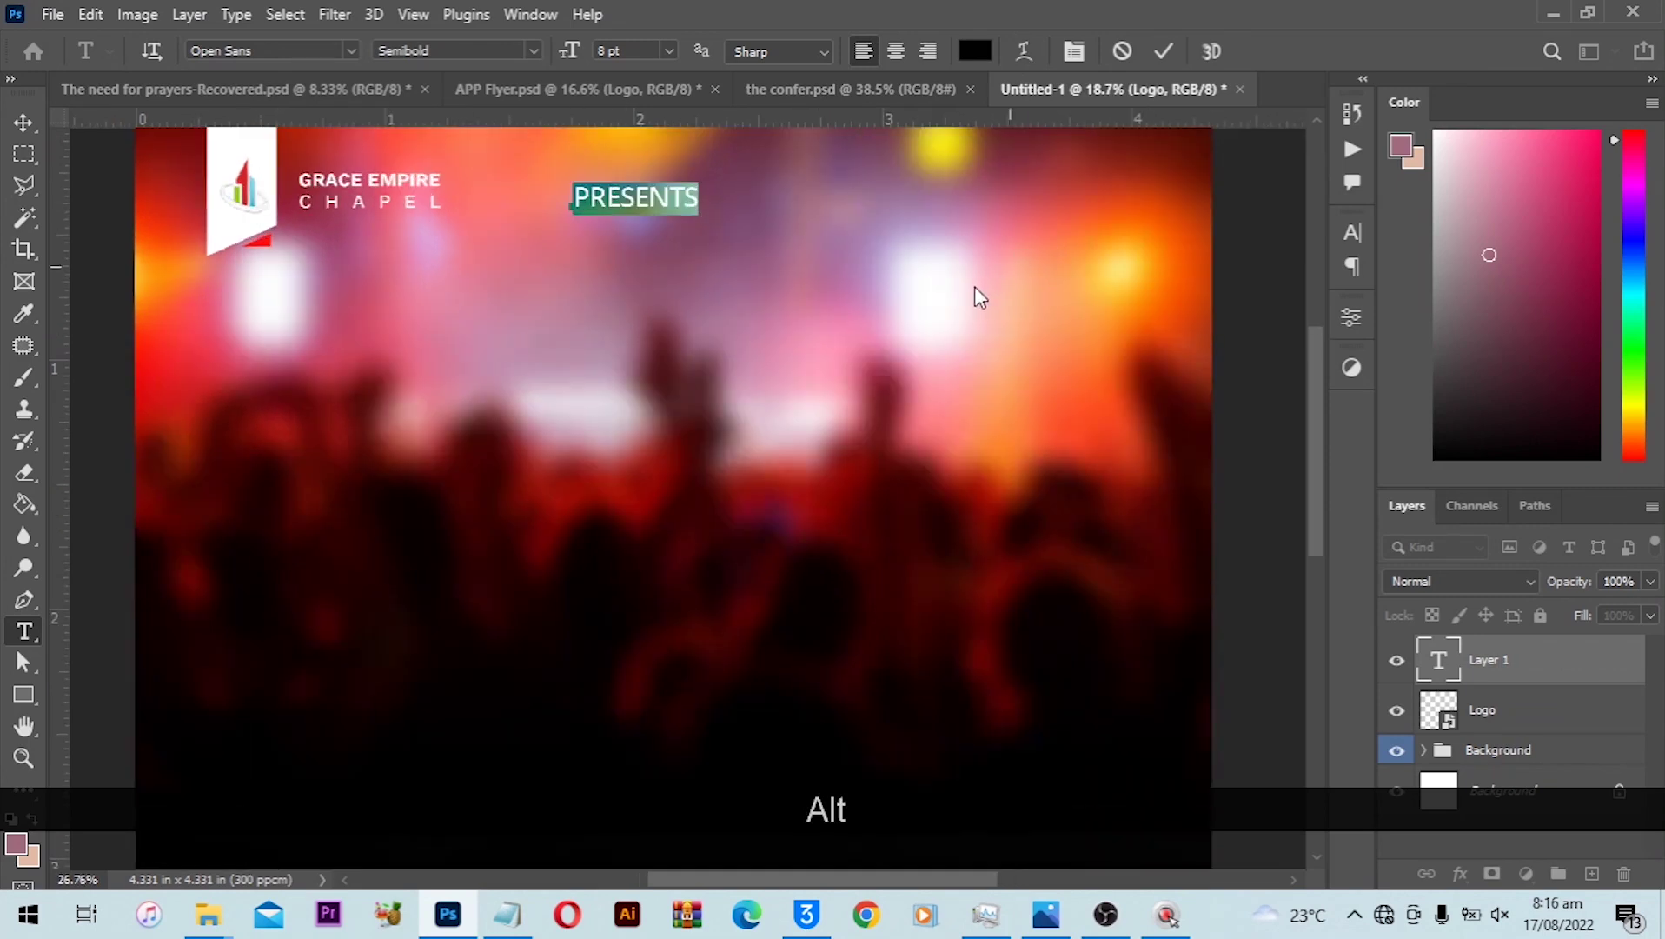
click(1350, 234)
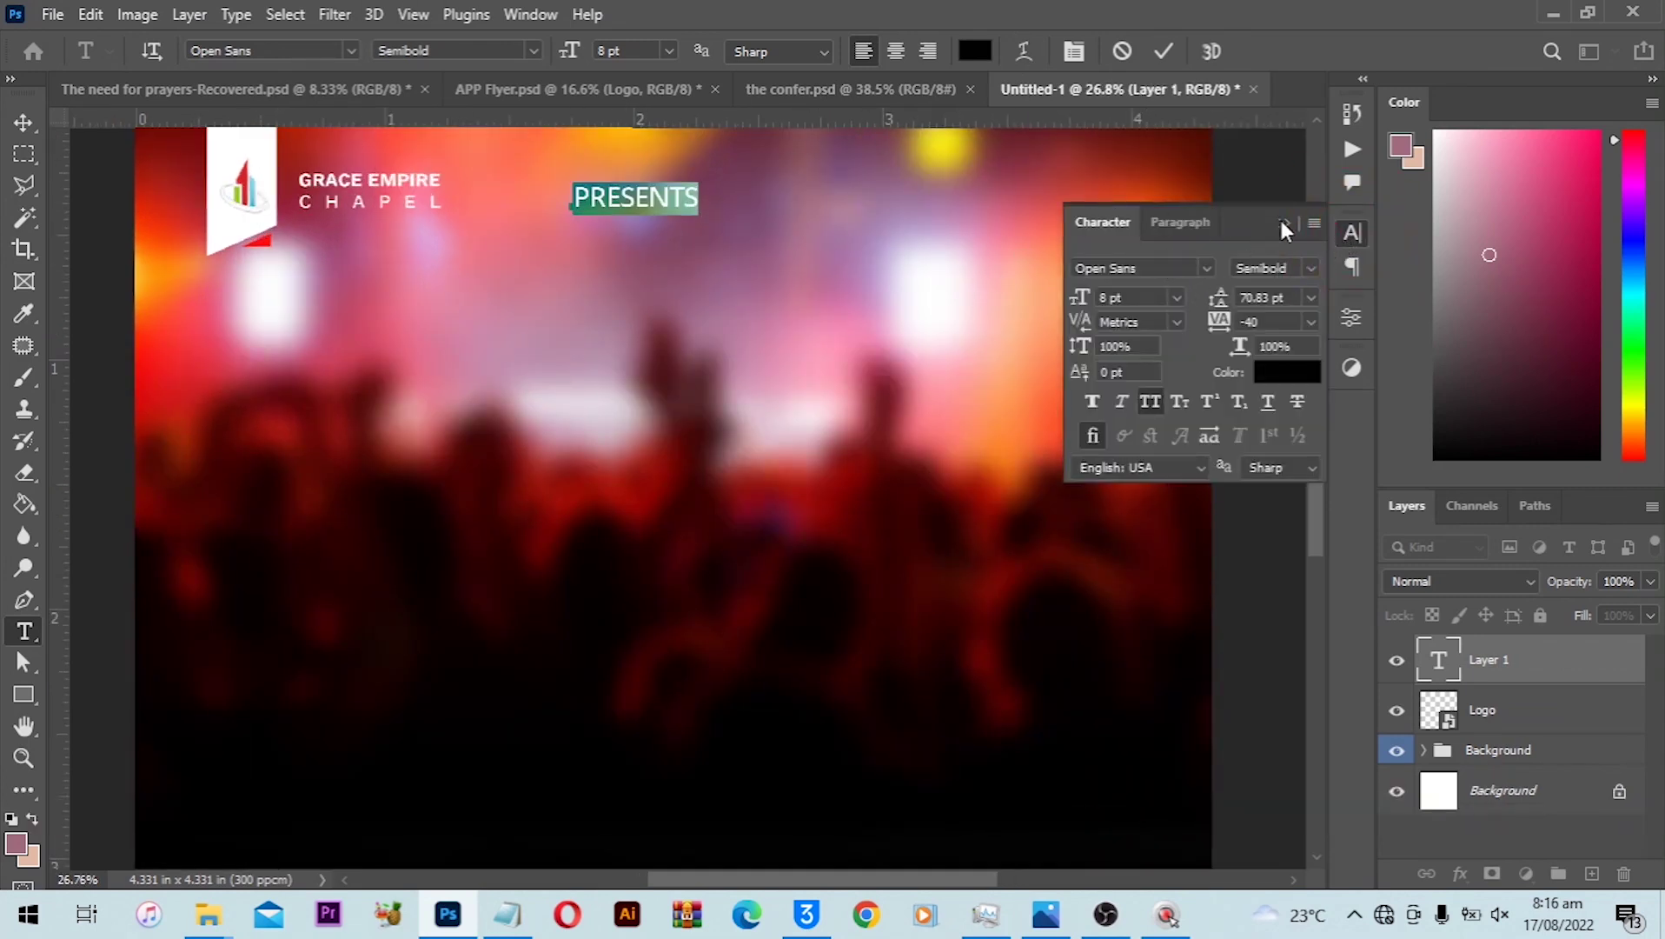
click(515, 16)
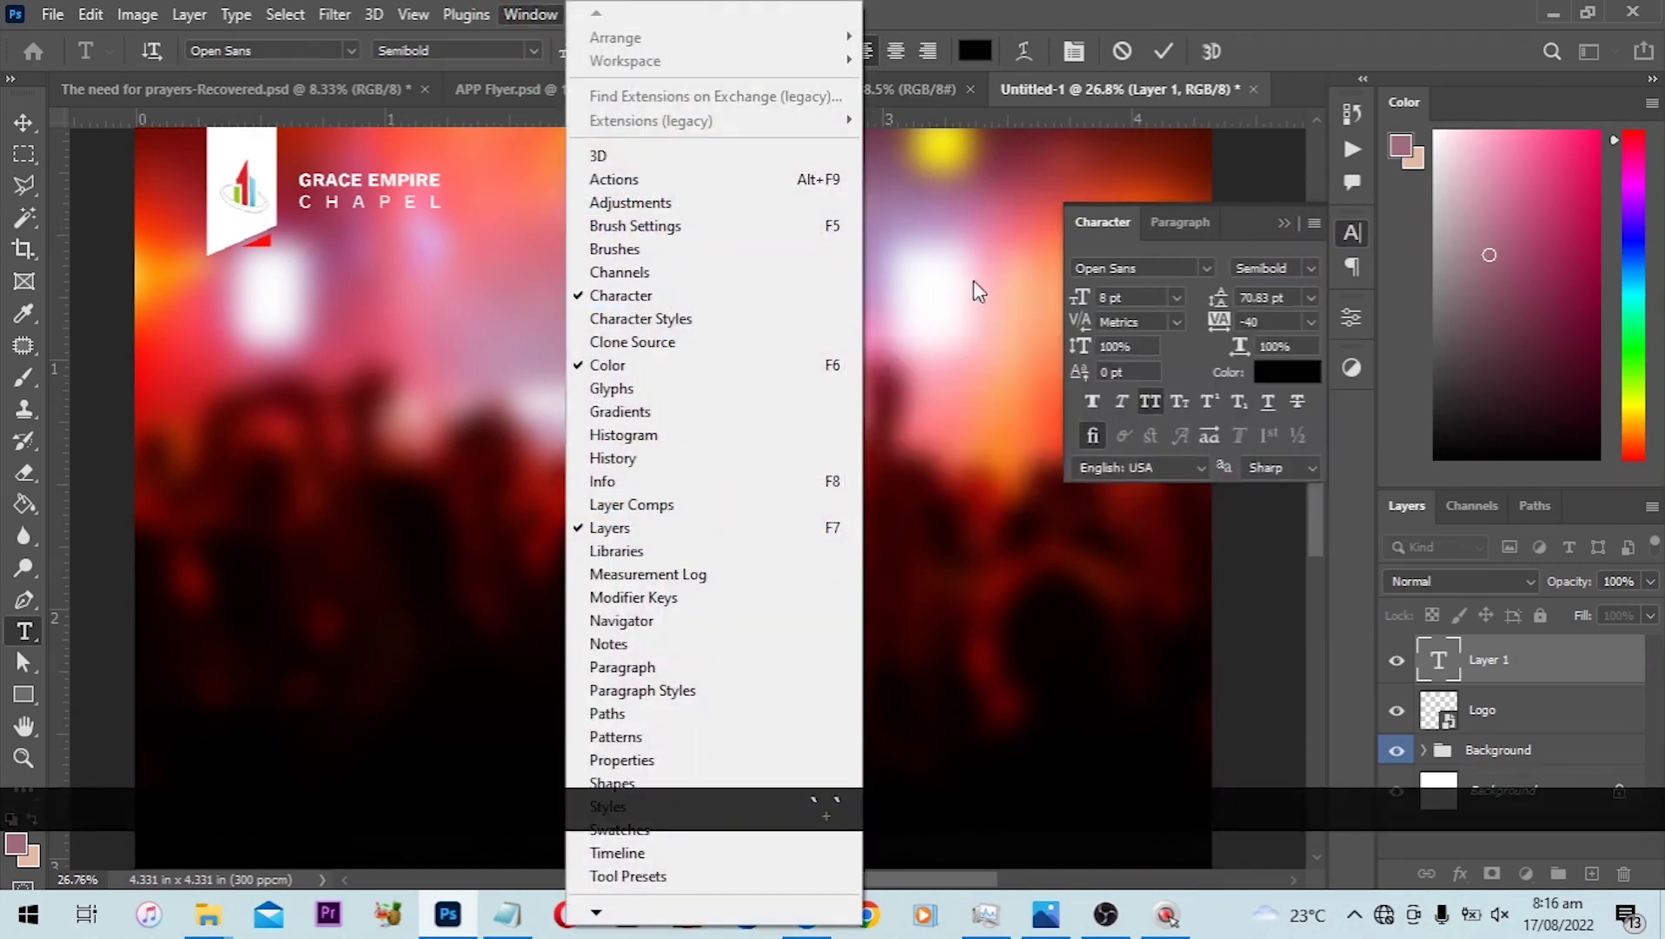
click(1260, 319)
click(1256, 321)
text(300)
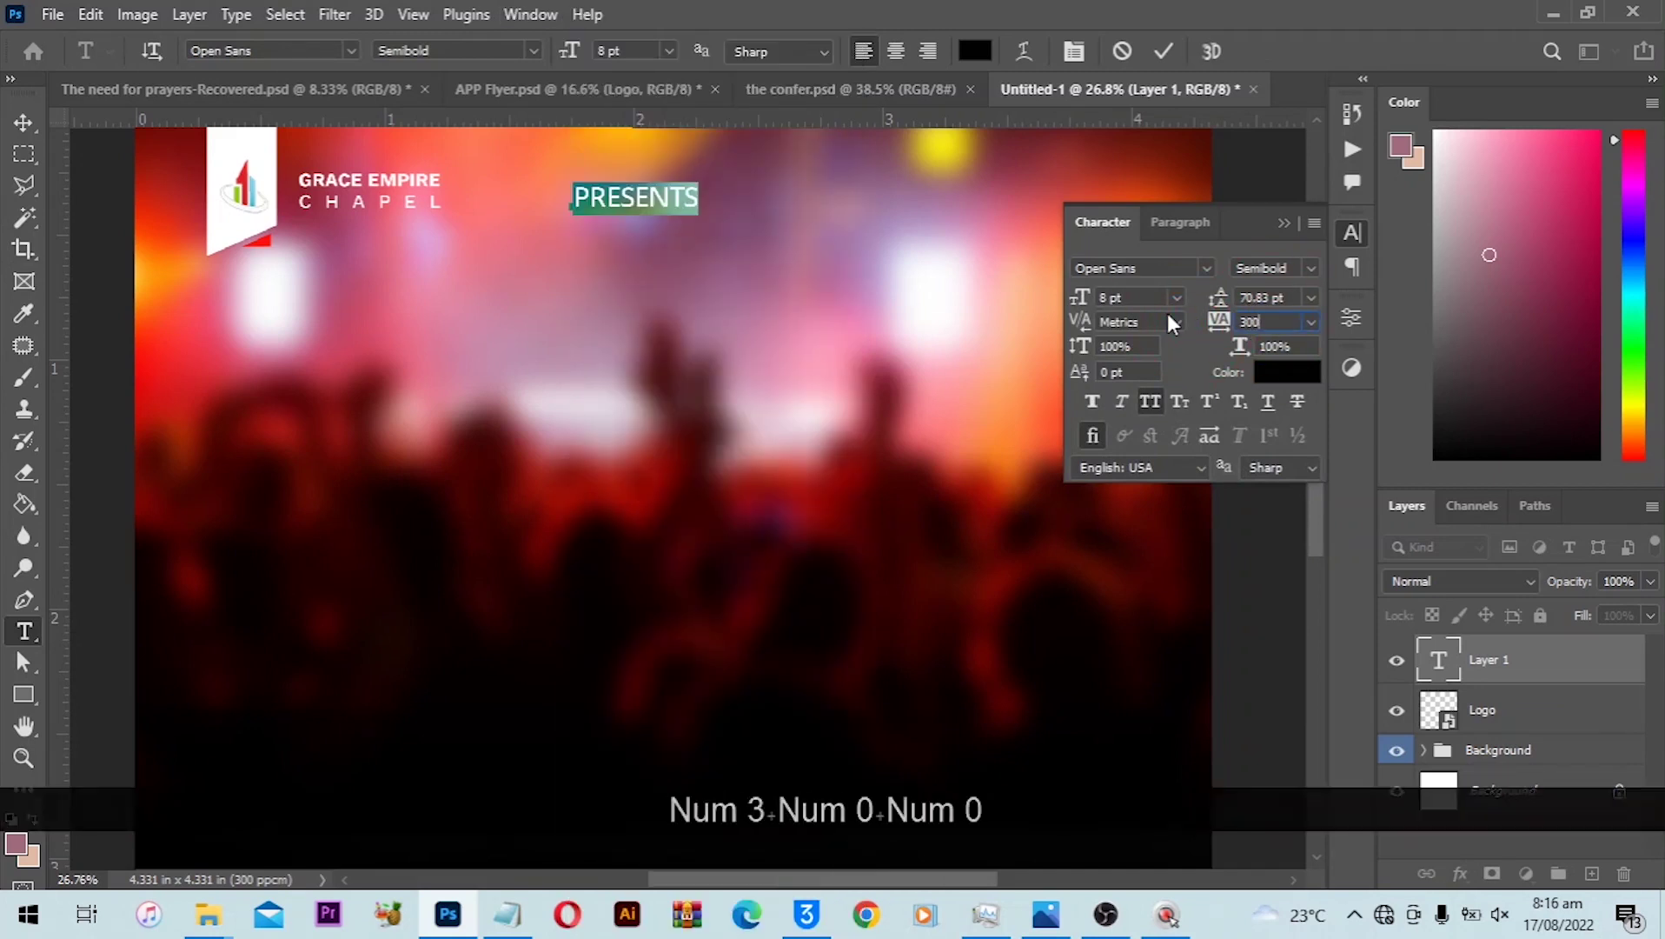
key(Return)
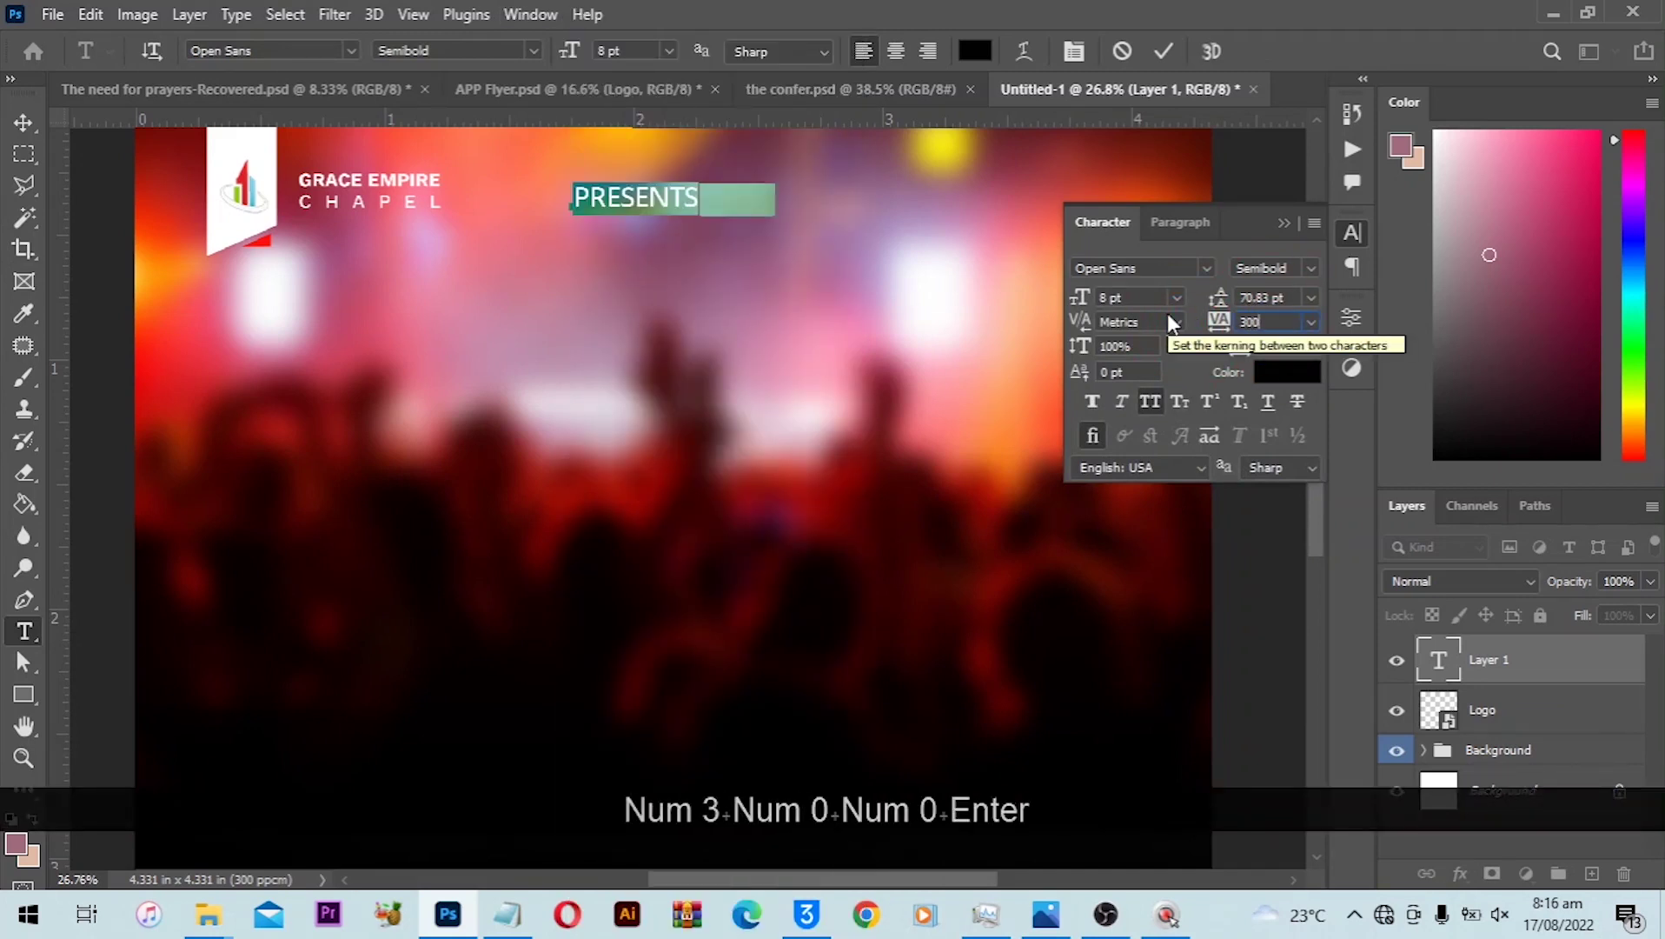
key(ctrl)
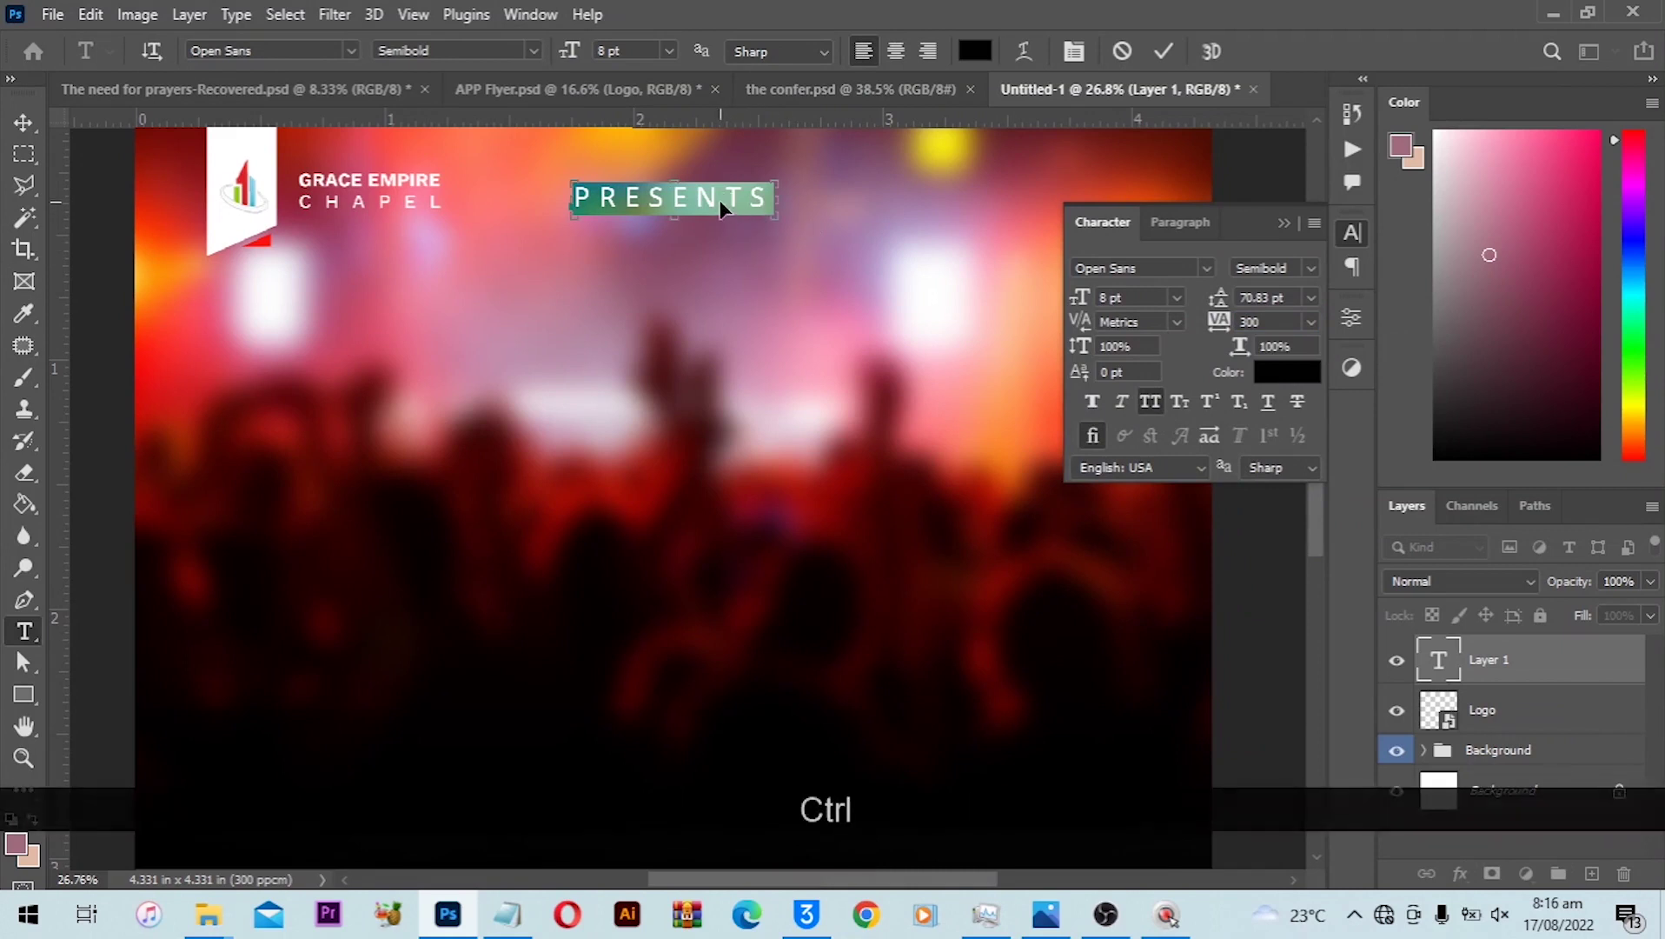
mouse_move(726, 200)
mouse_down()
mouse_move(725, 240)
mouse_move(726, 215)
mouse_up()
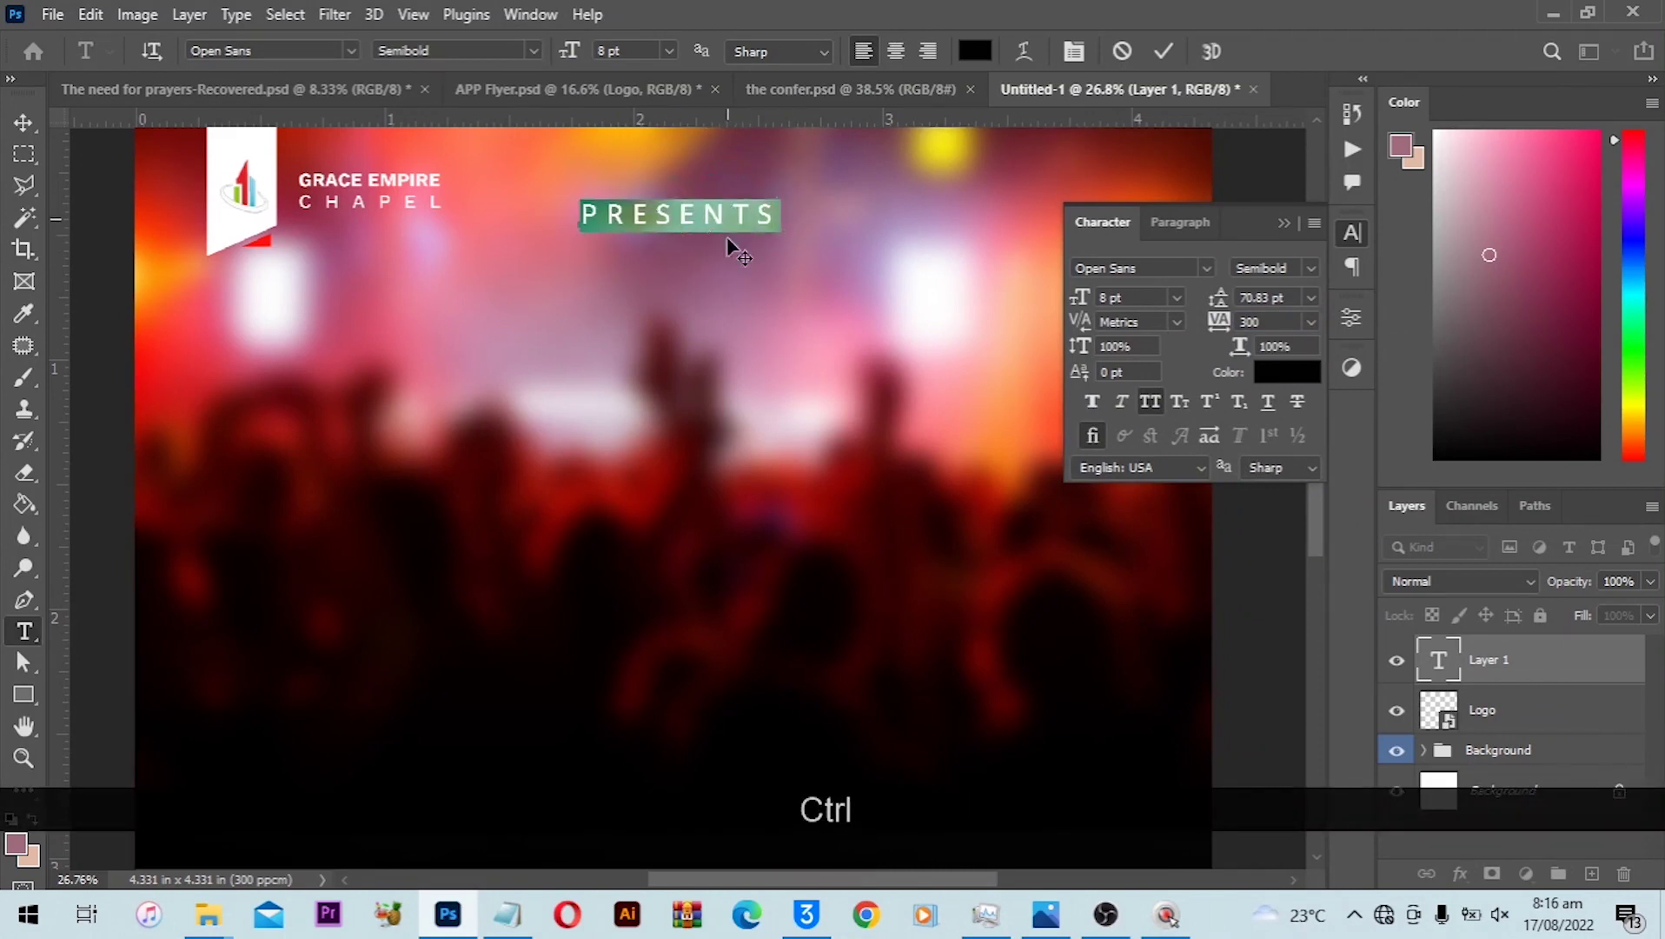
click(1167, 61)
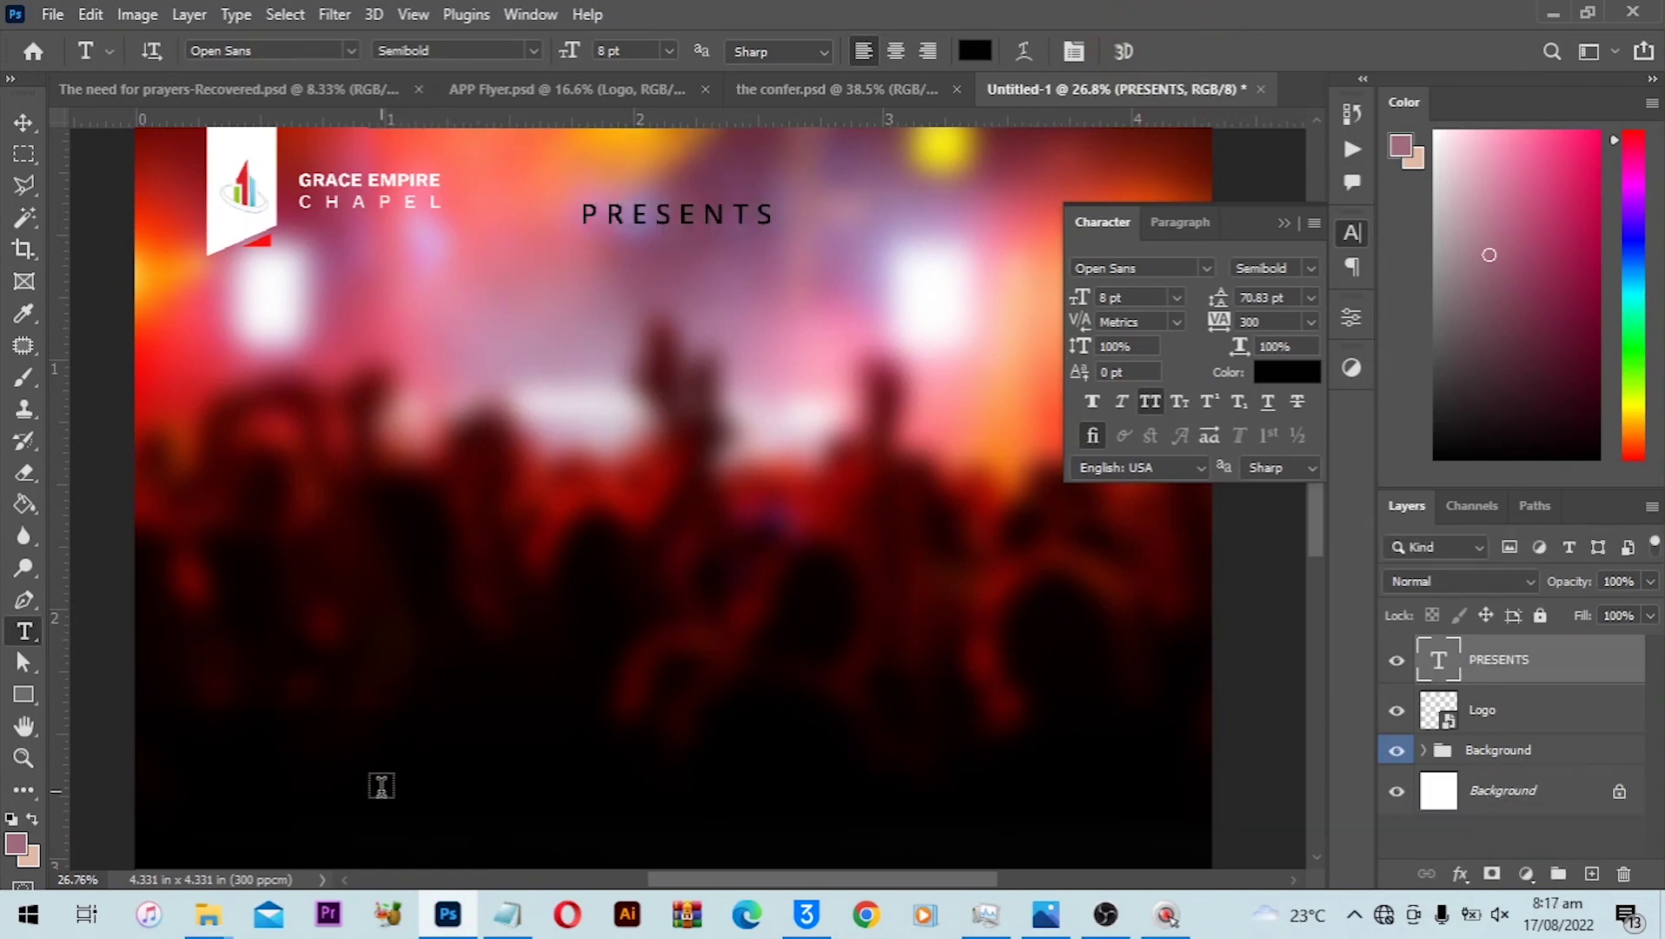
Make the PRESENTS text white (ffffff).
key(v)
click(1277, 374)
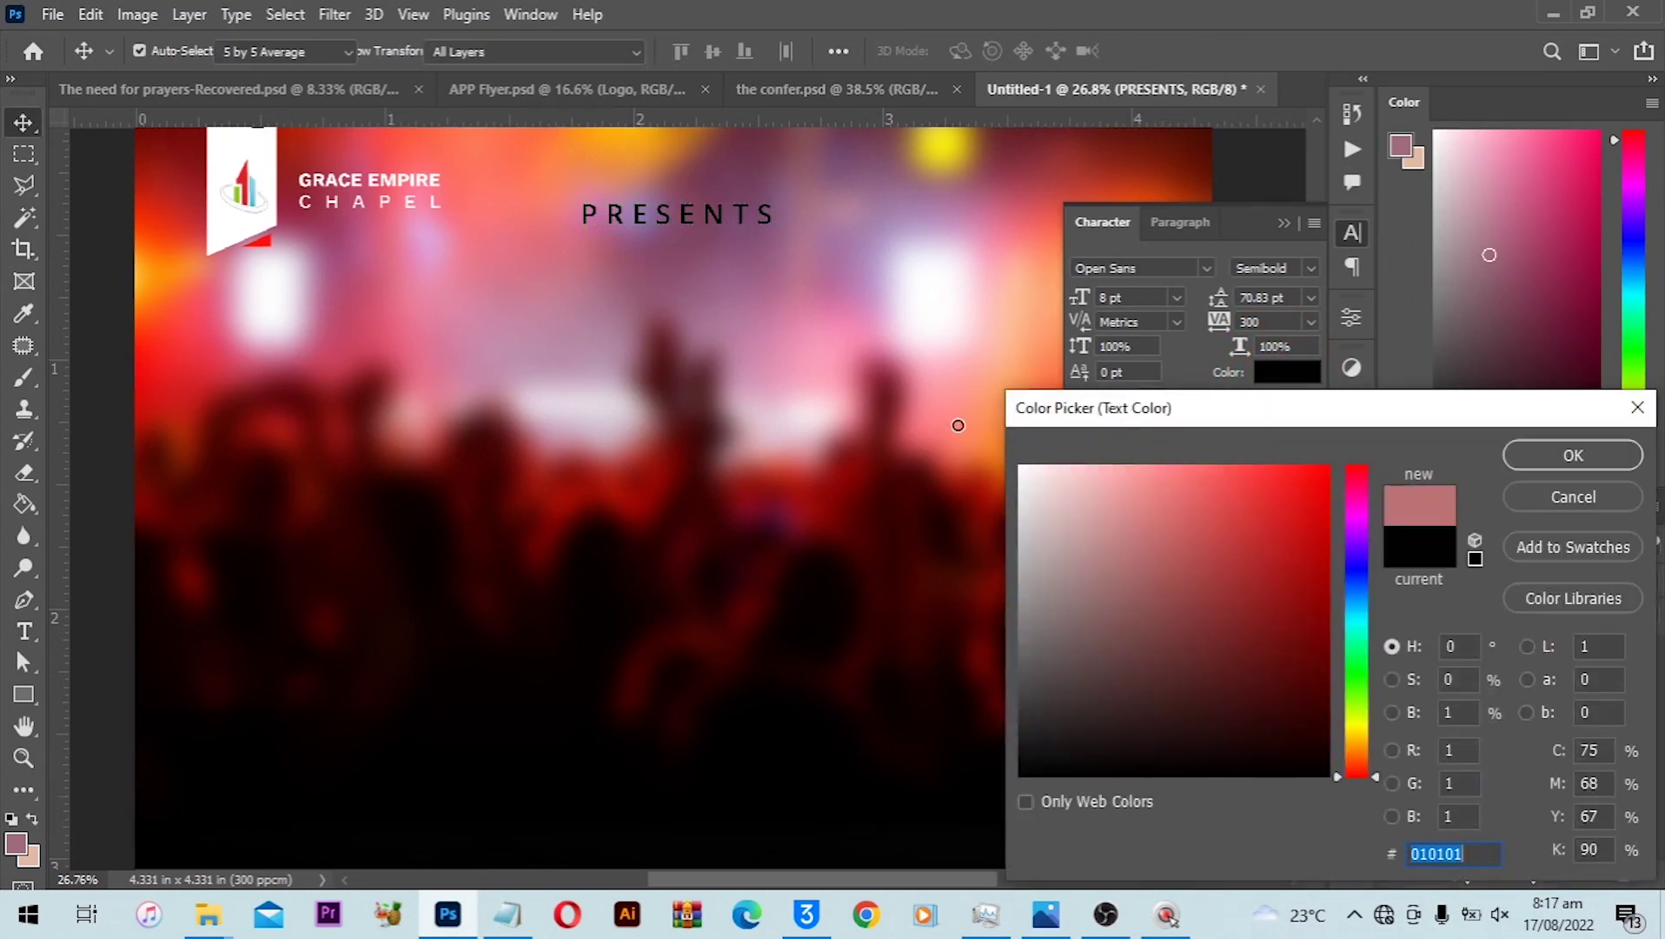
click(959, 422)
text(ffffff)
click(1571, 458)
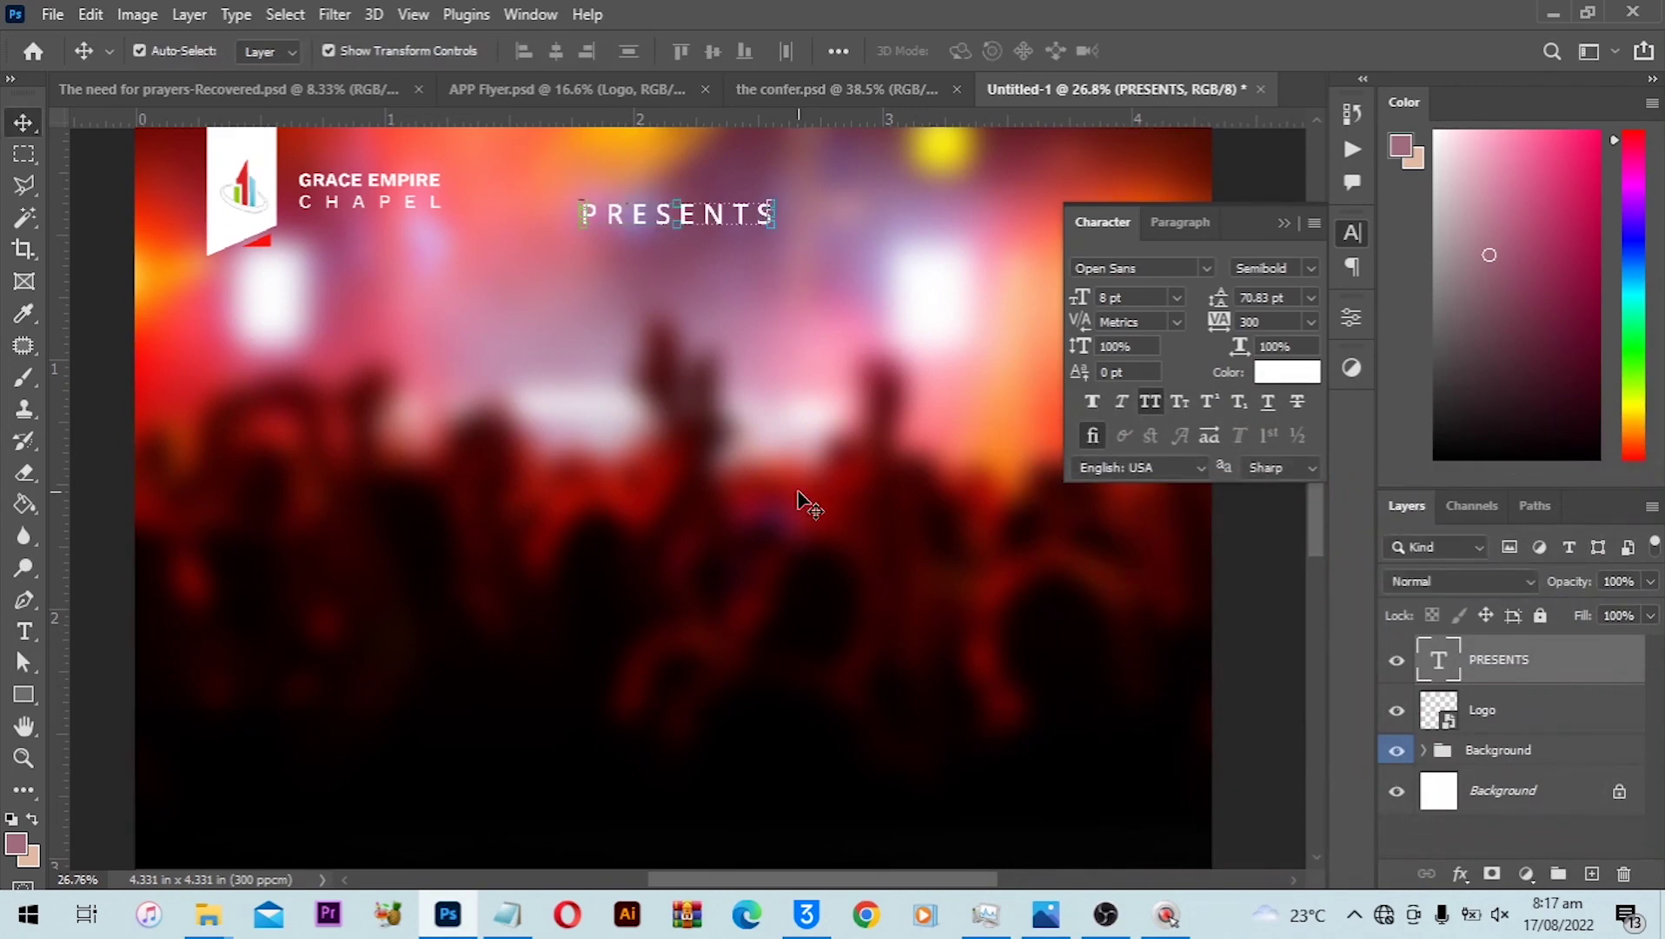
key(v)
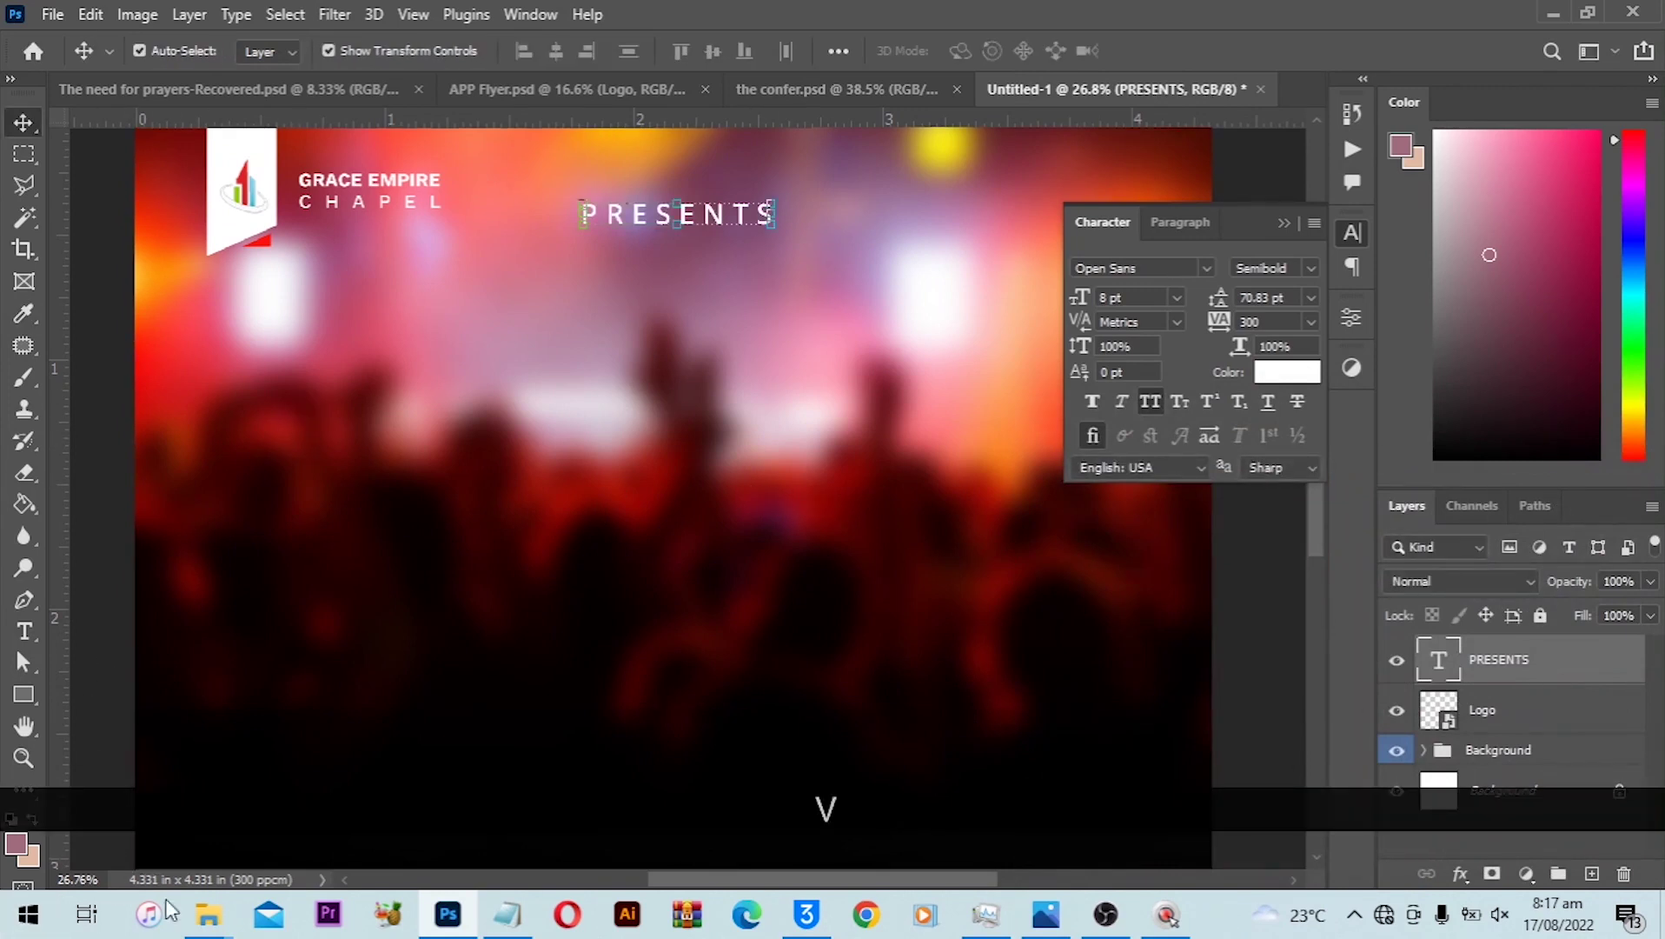
mouse_move(208, 913)
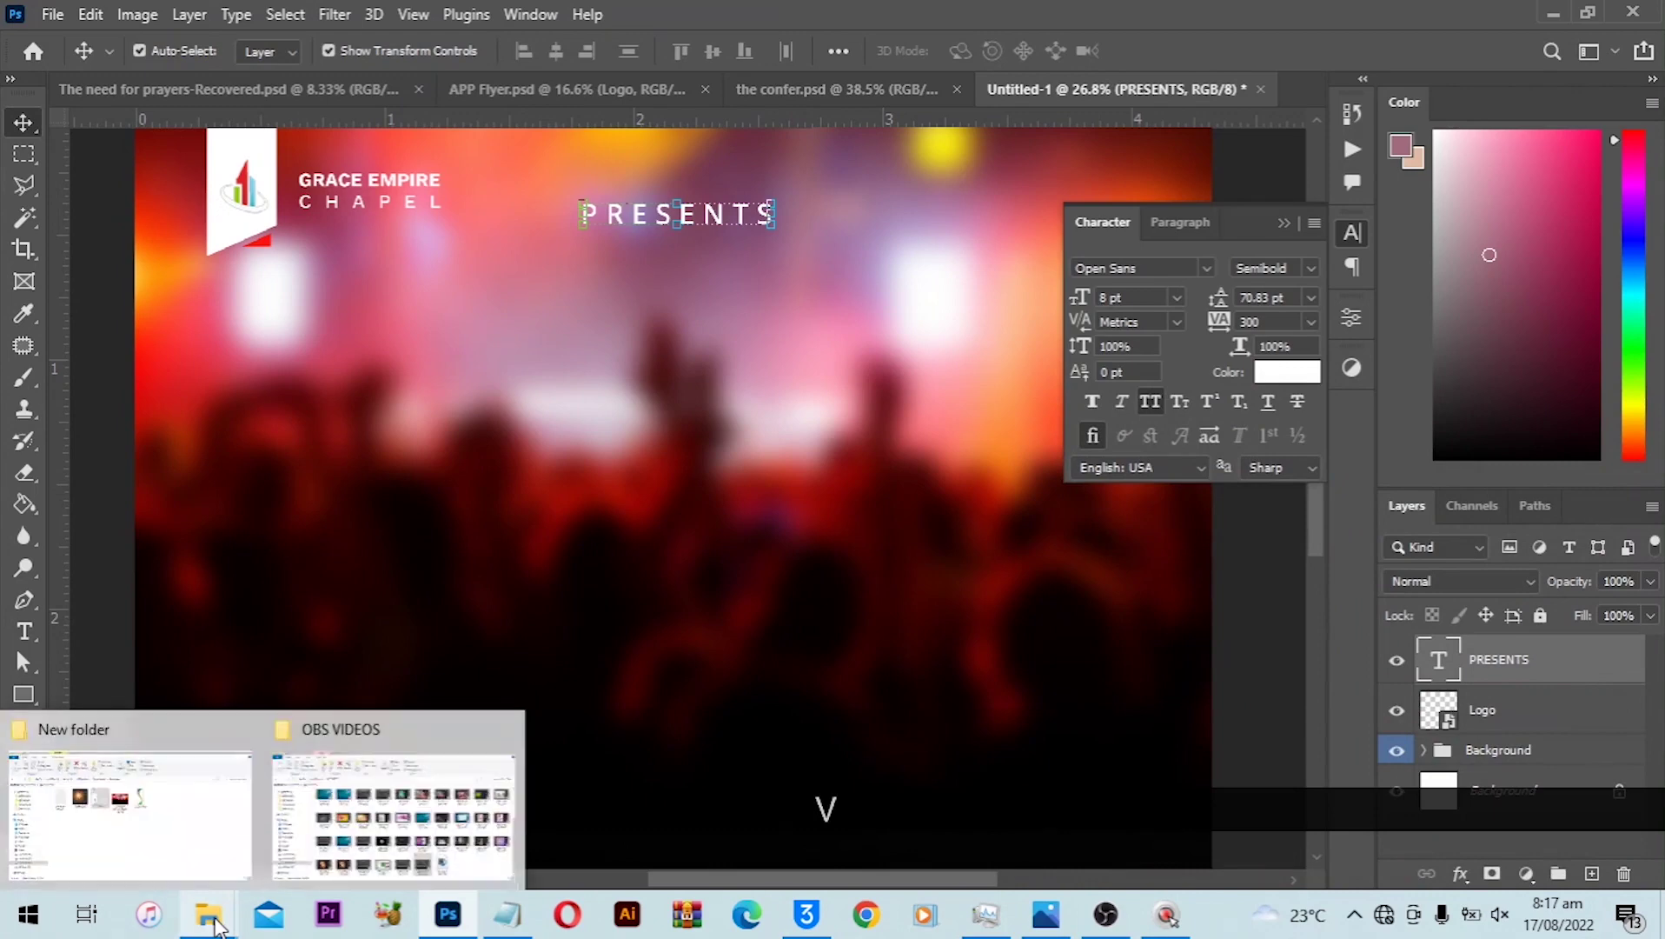
click(180, 854)
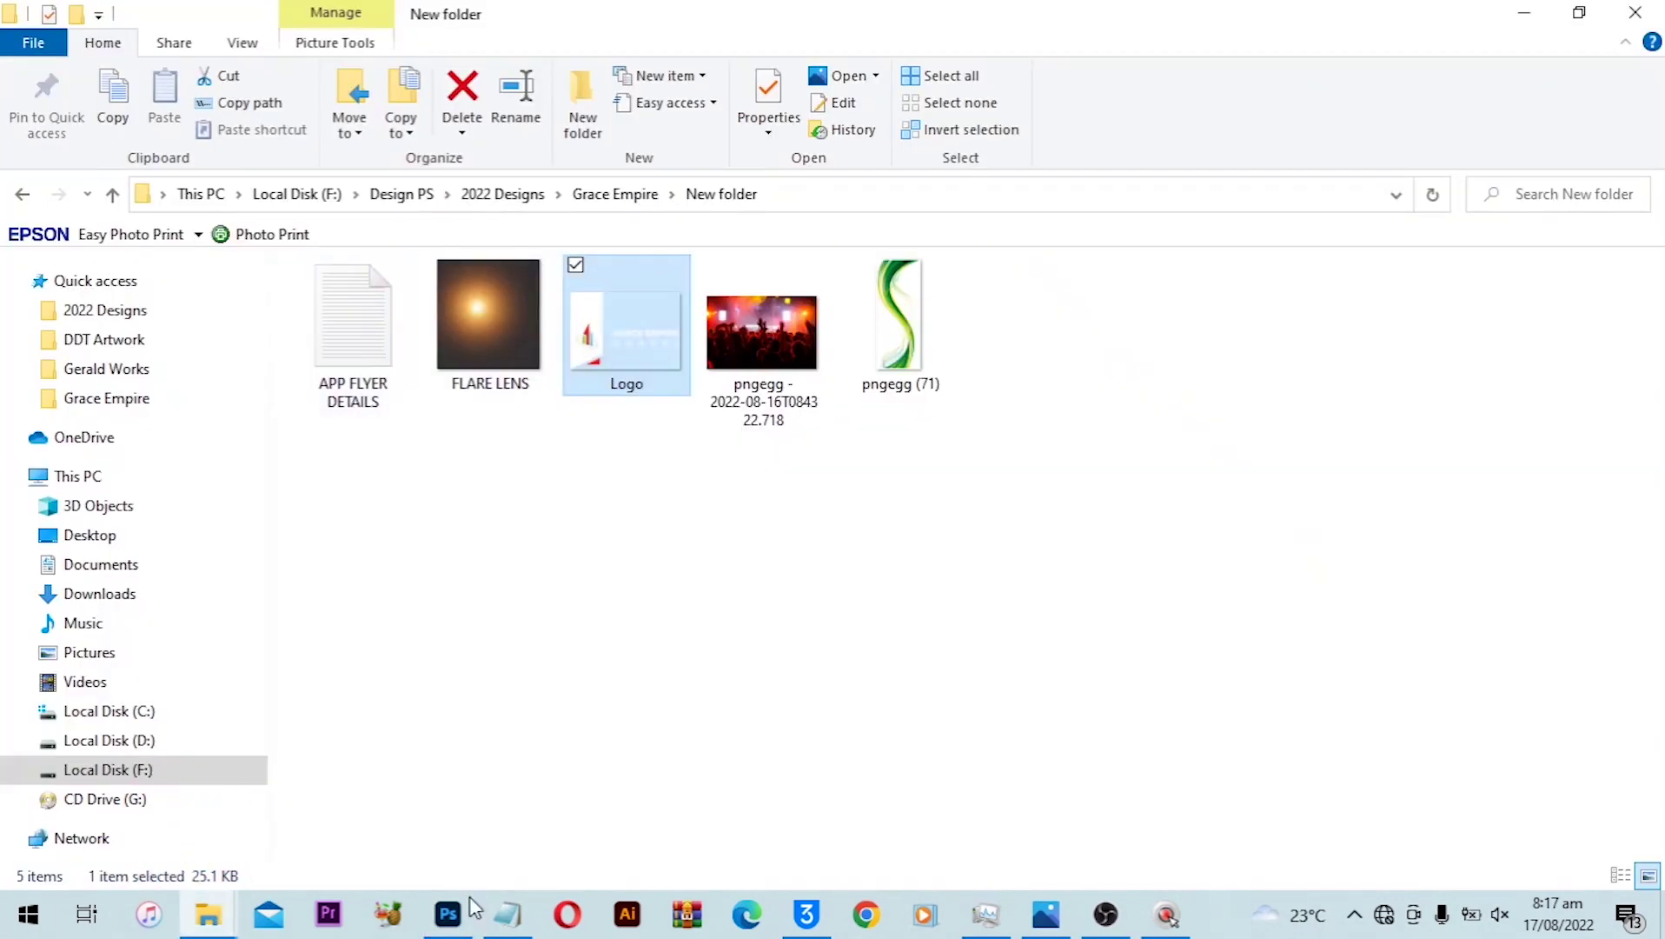
click(508, 913)
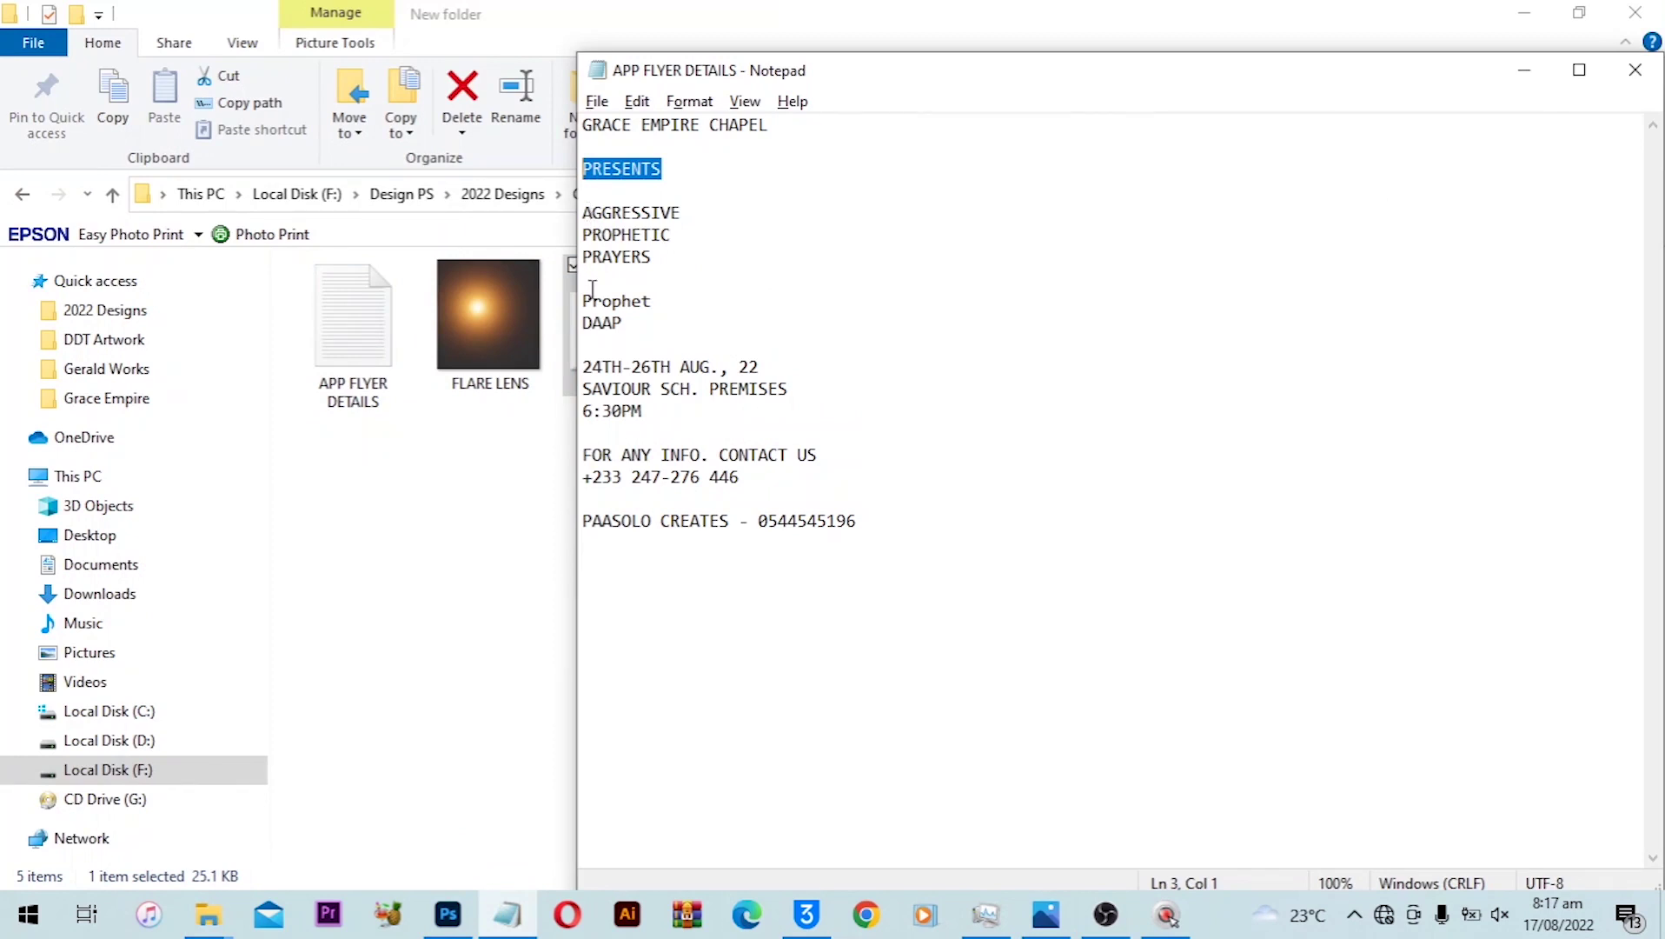
click(448, 914)
key(alt)
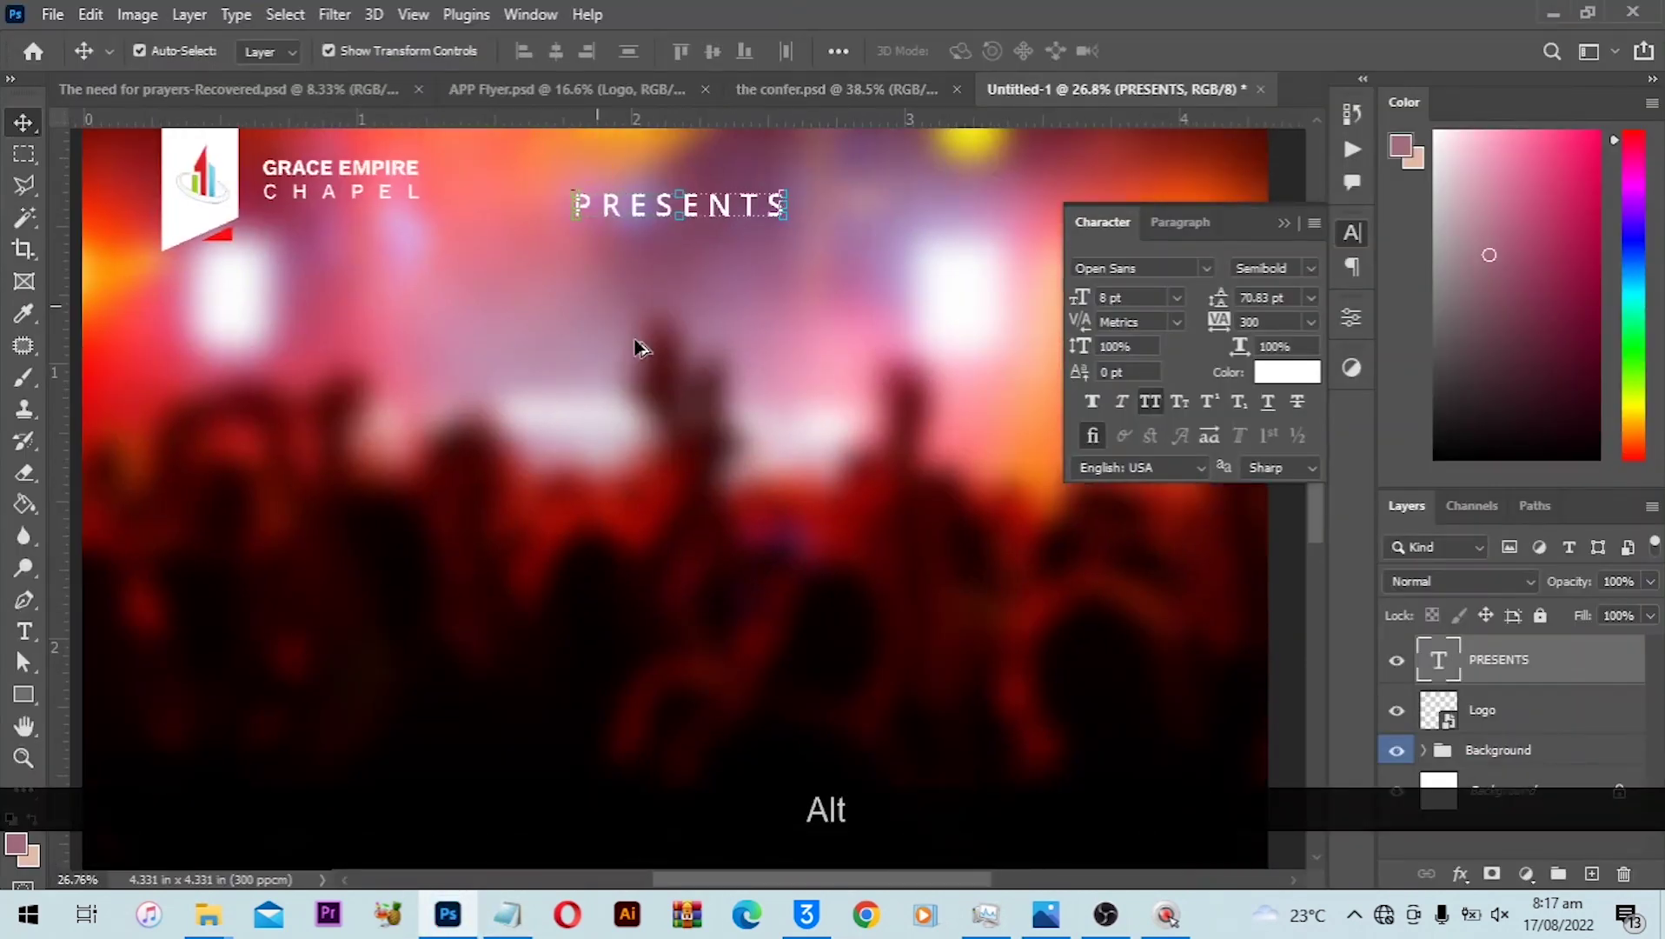
Draw a small black square below the heading and move it down and left.
scroll(73, 663, up, 1)
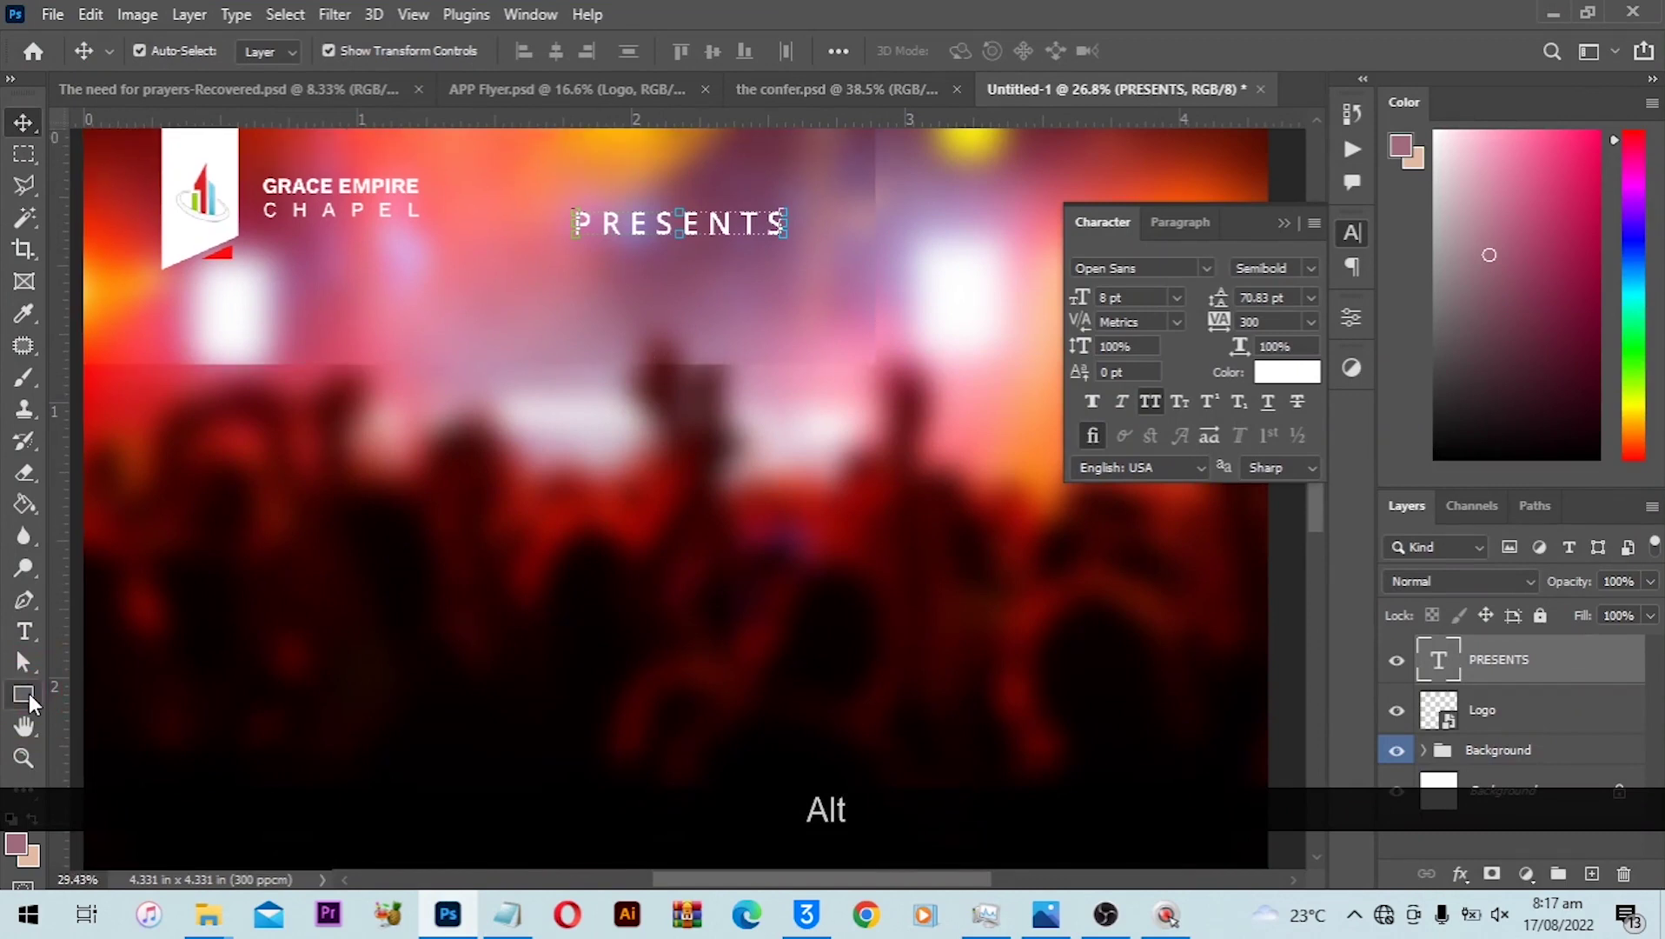
click(29, 692)
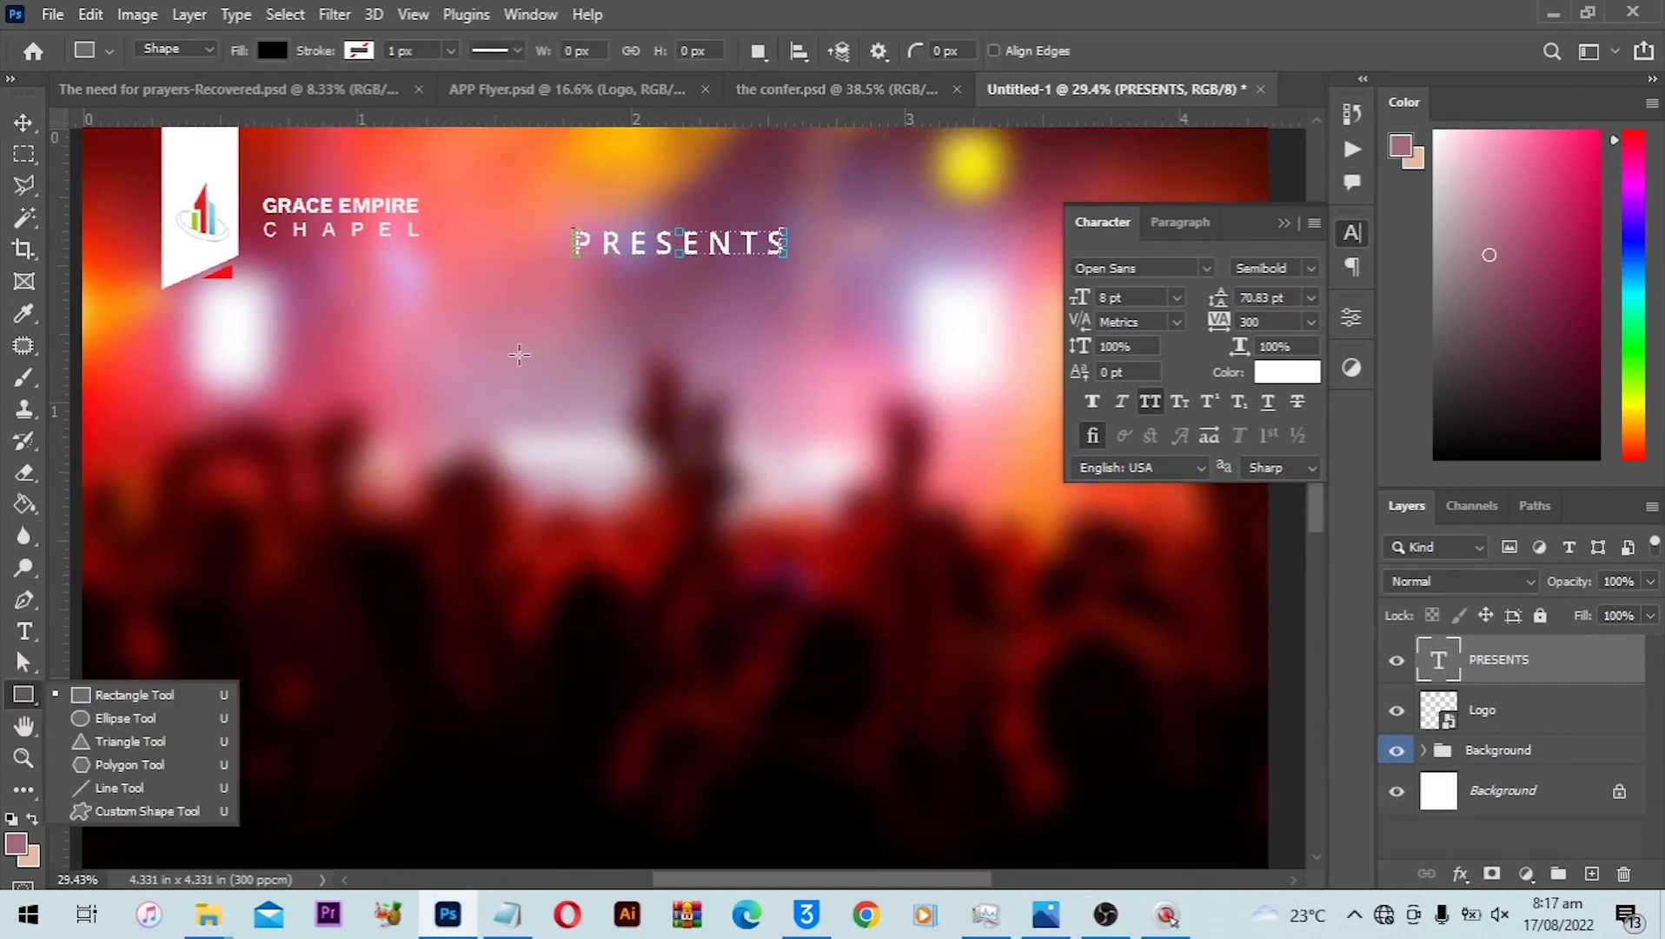
drag(488, 328, 547, 390)
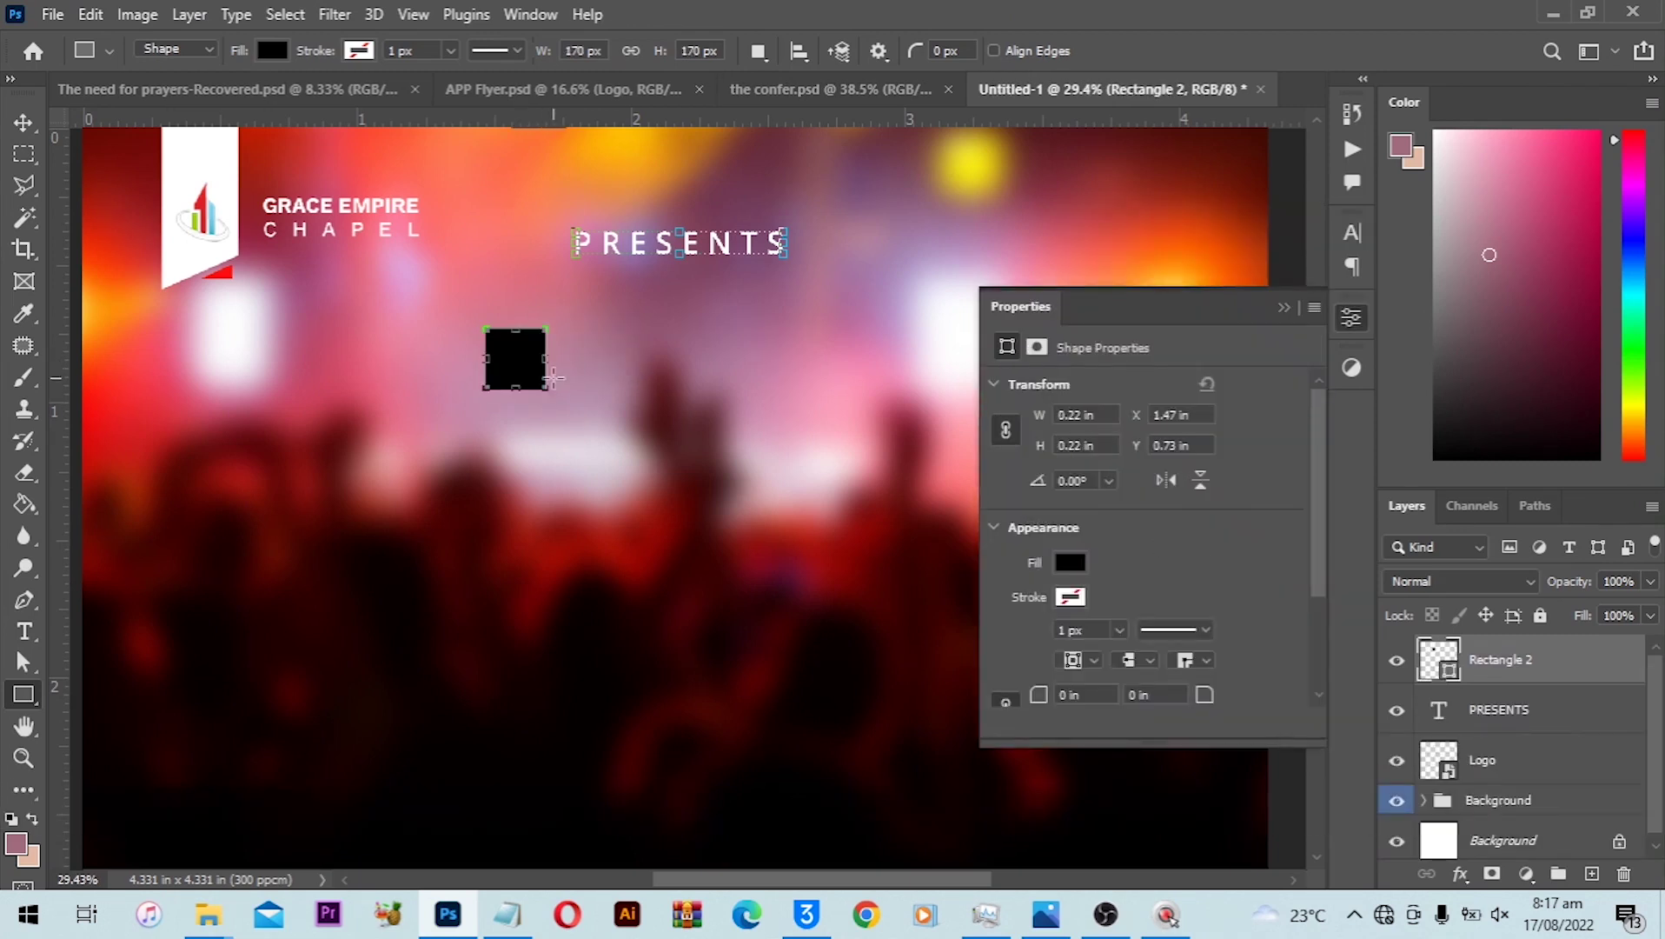
scroll(569, 365, up, 1)
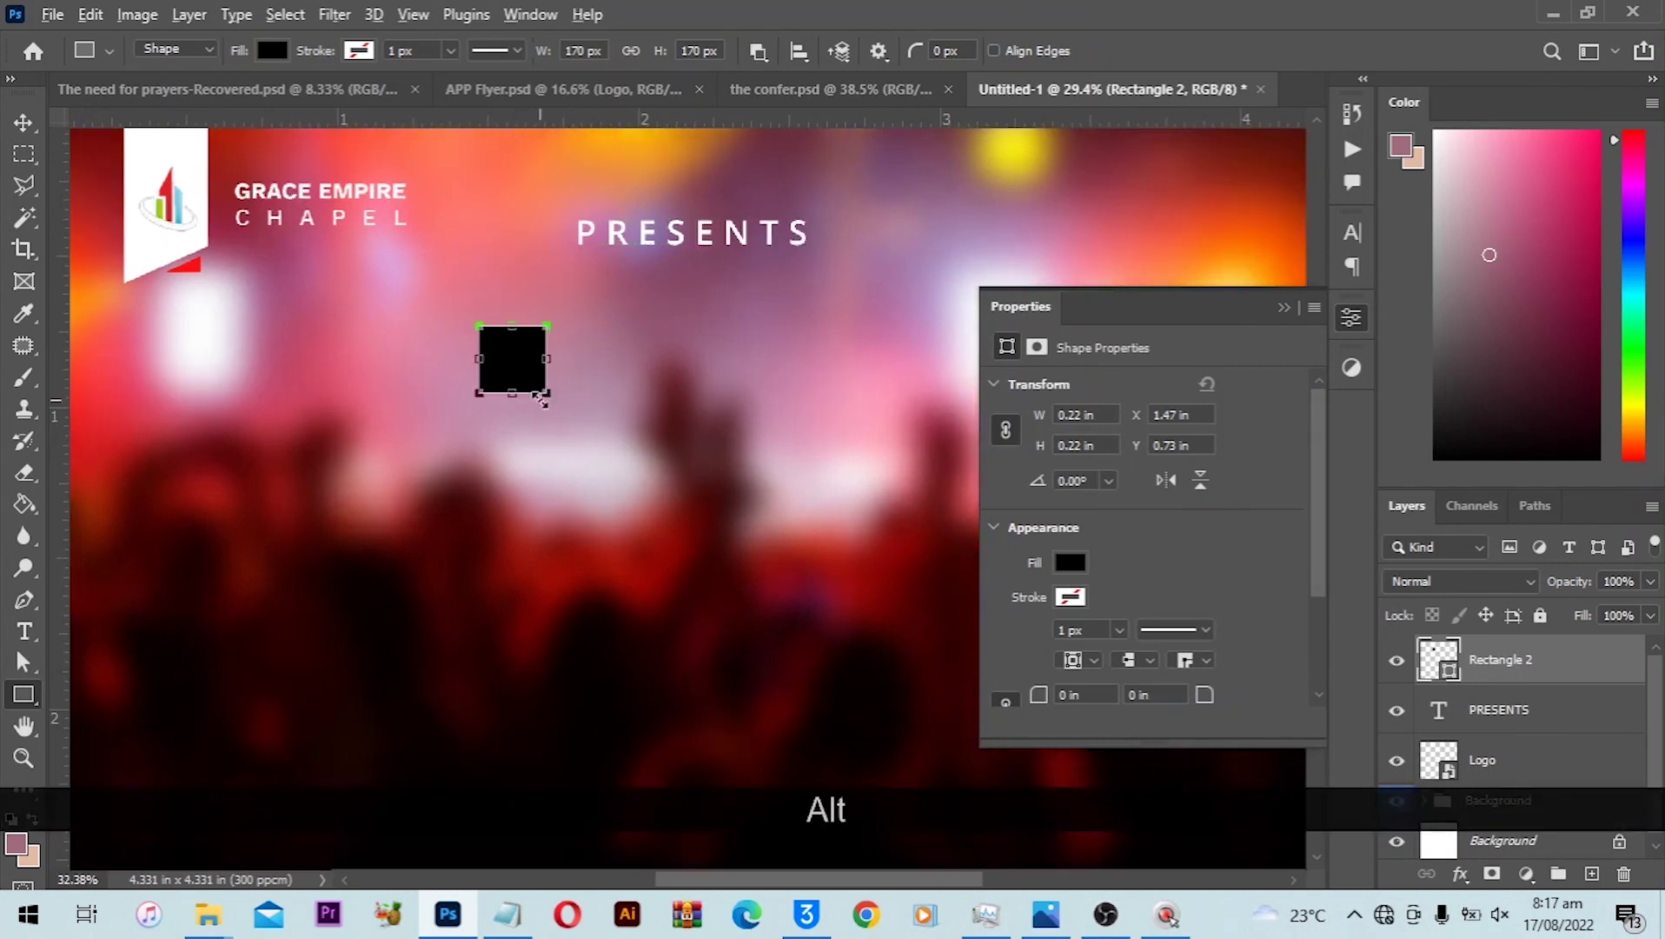
drag(544, 393, 552, 402)
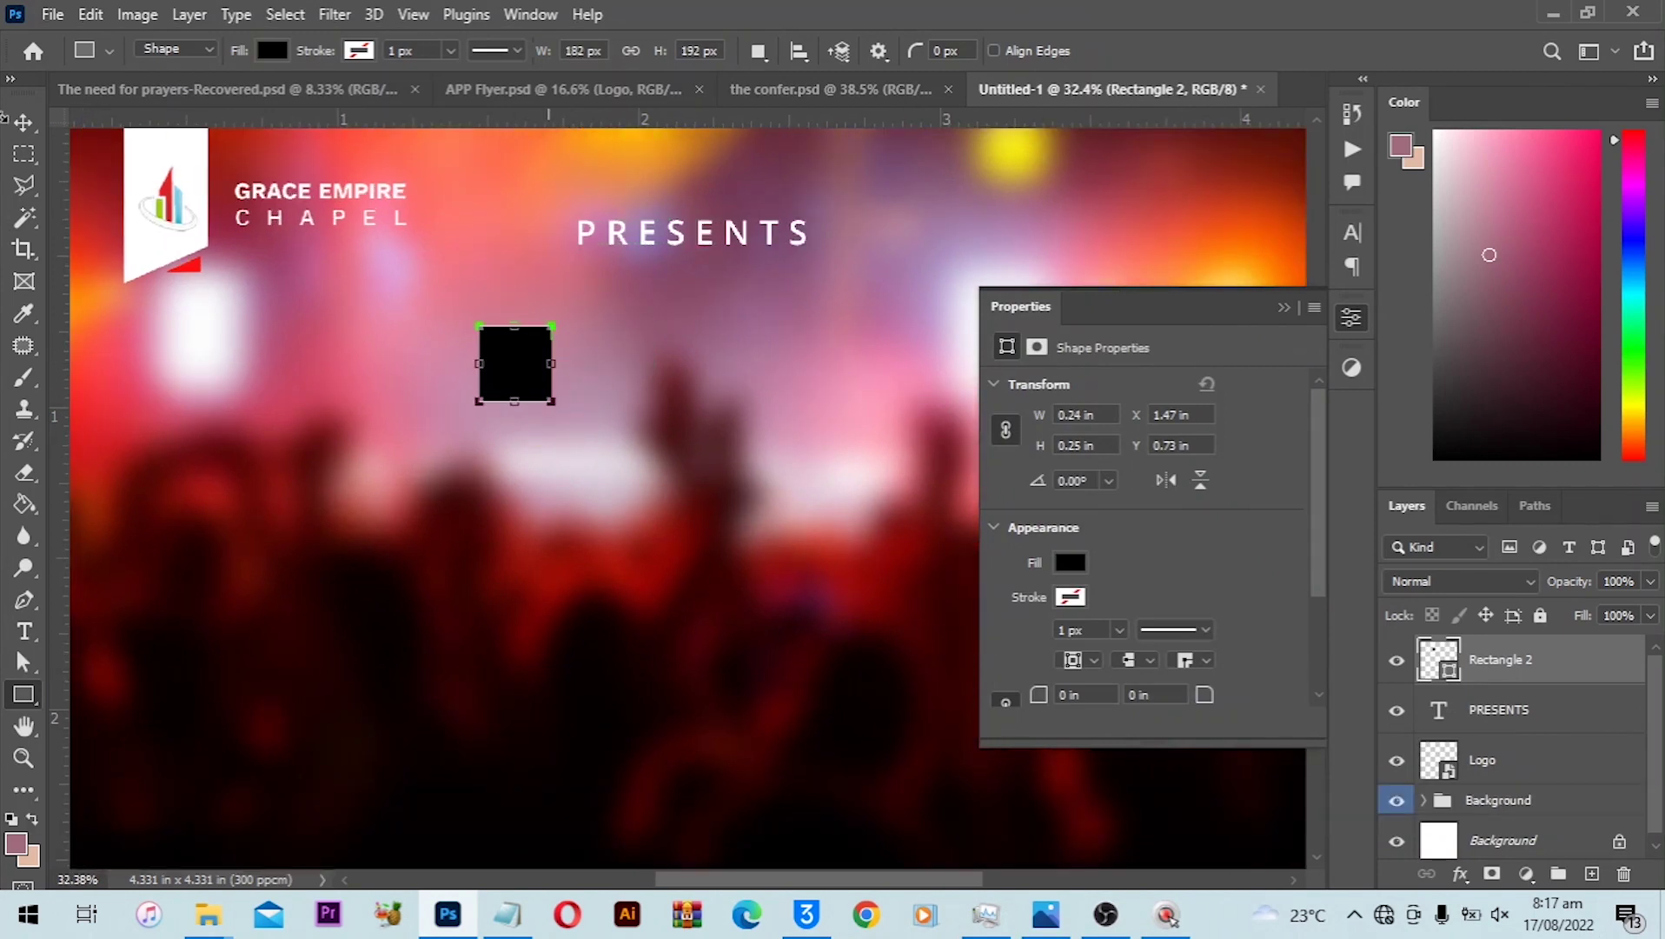
key(v)
scroll(556, 385, up, 1)
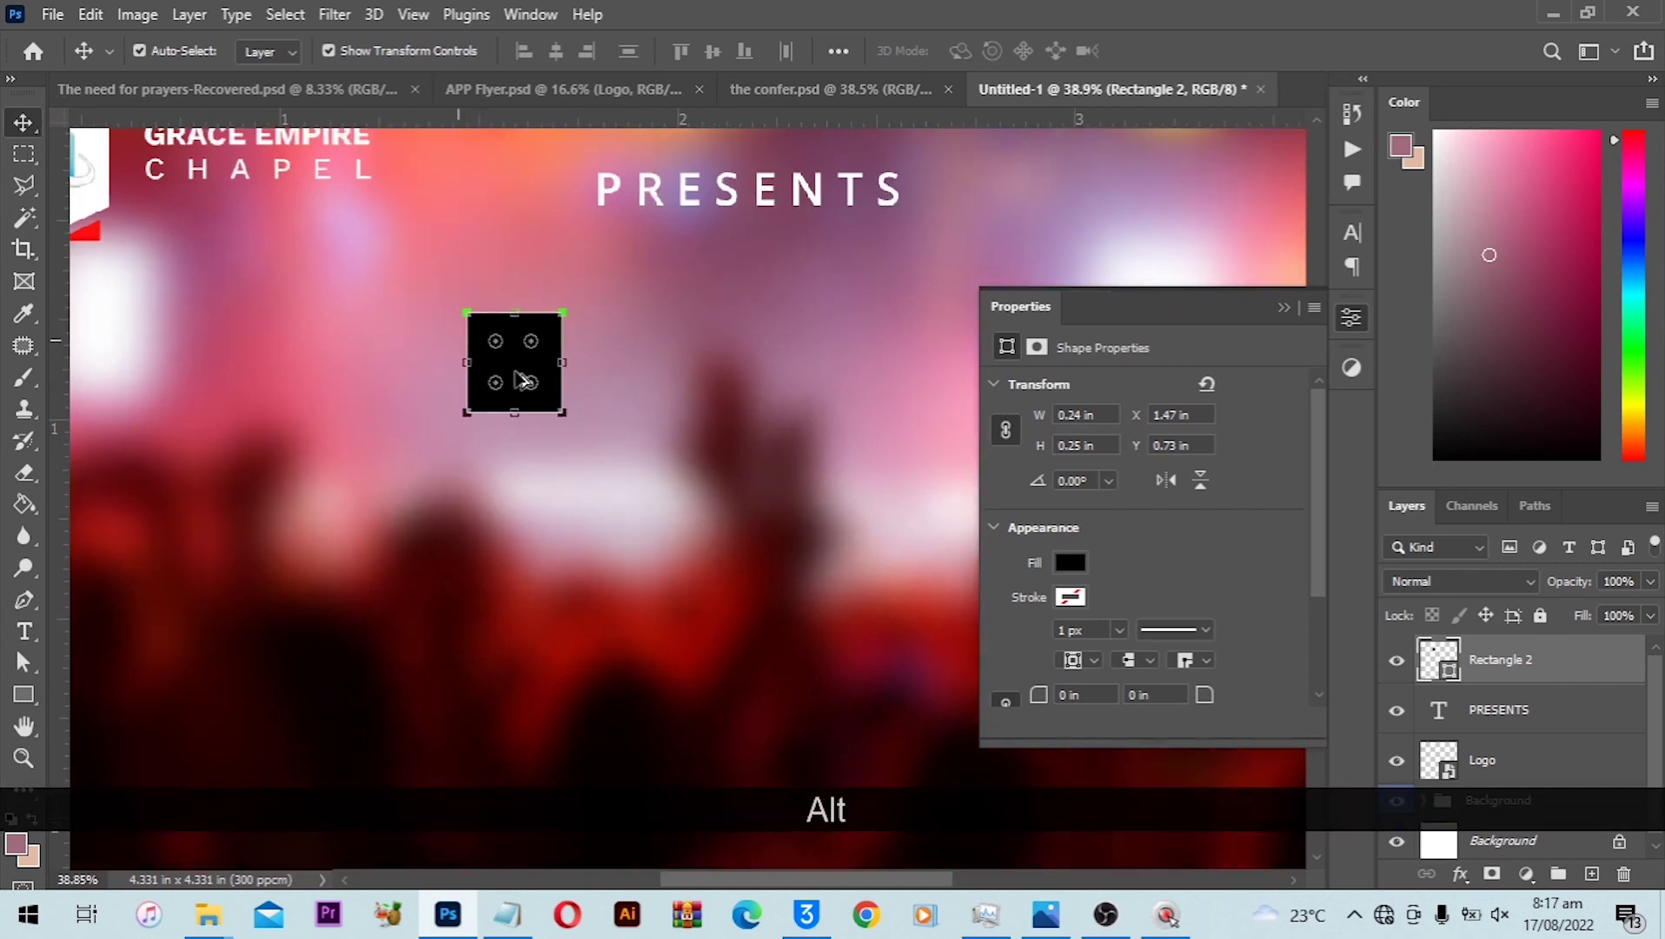
scroll(509, 381, up, 1)
drag(520, 444, 474, 470)
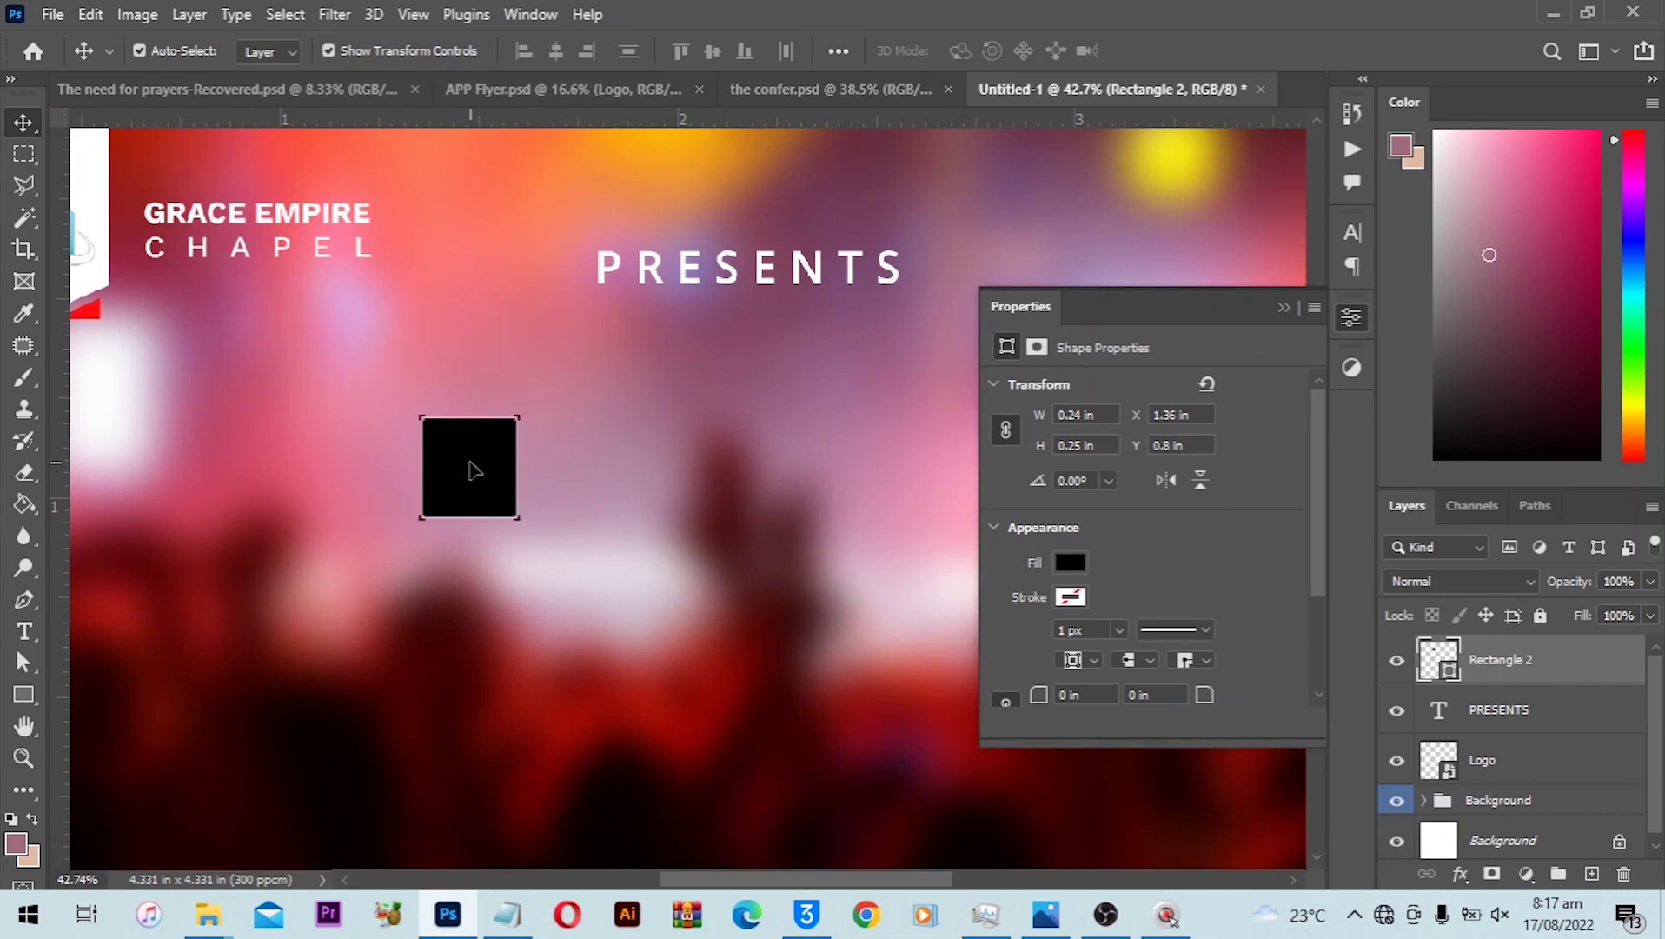
key(ctrl+0)
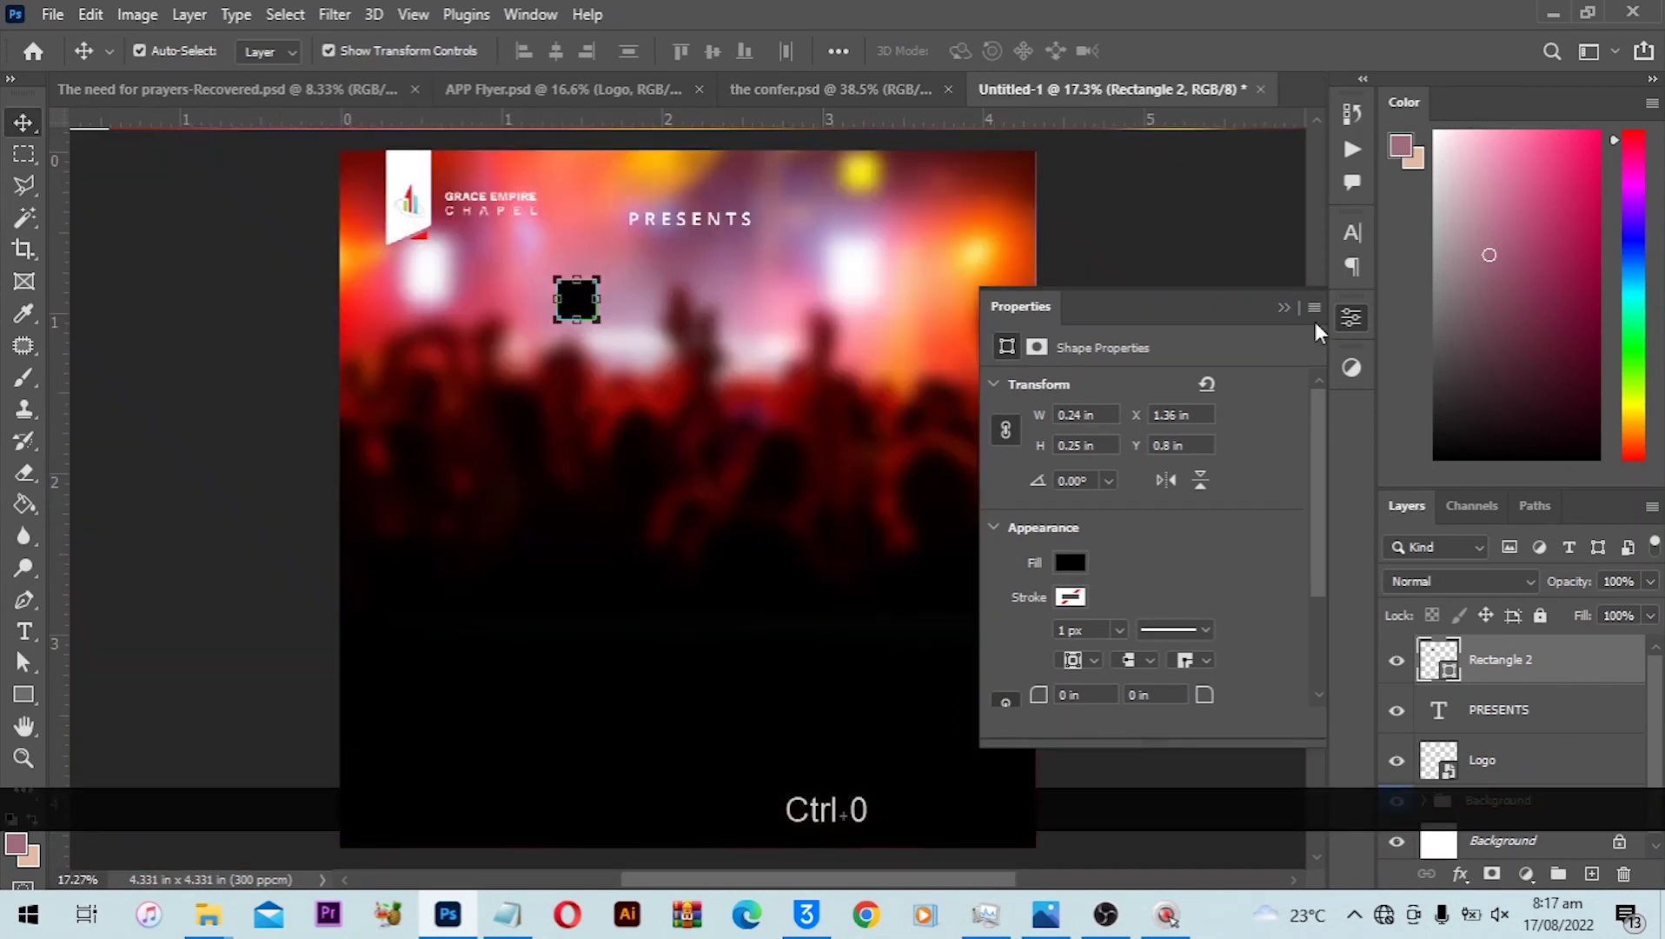
click(1091, 193)
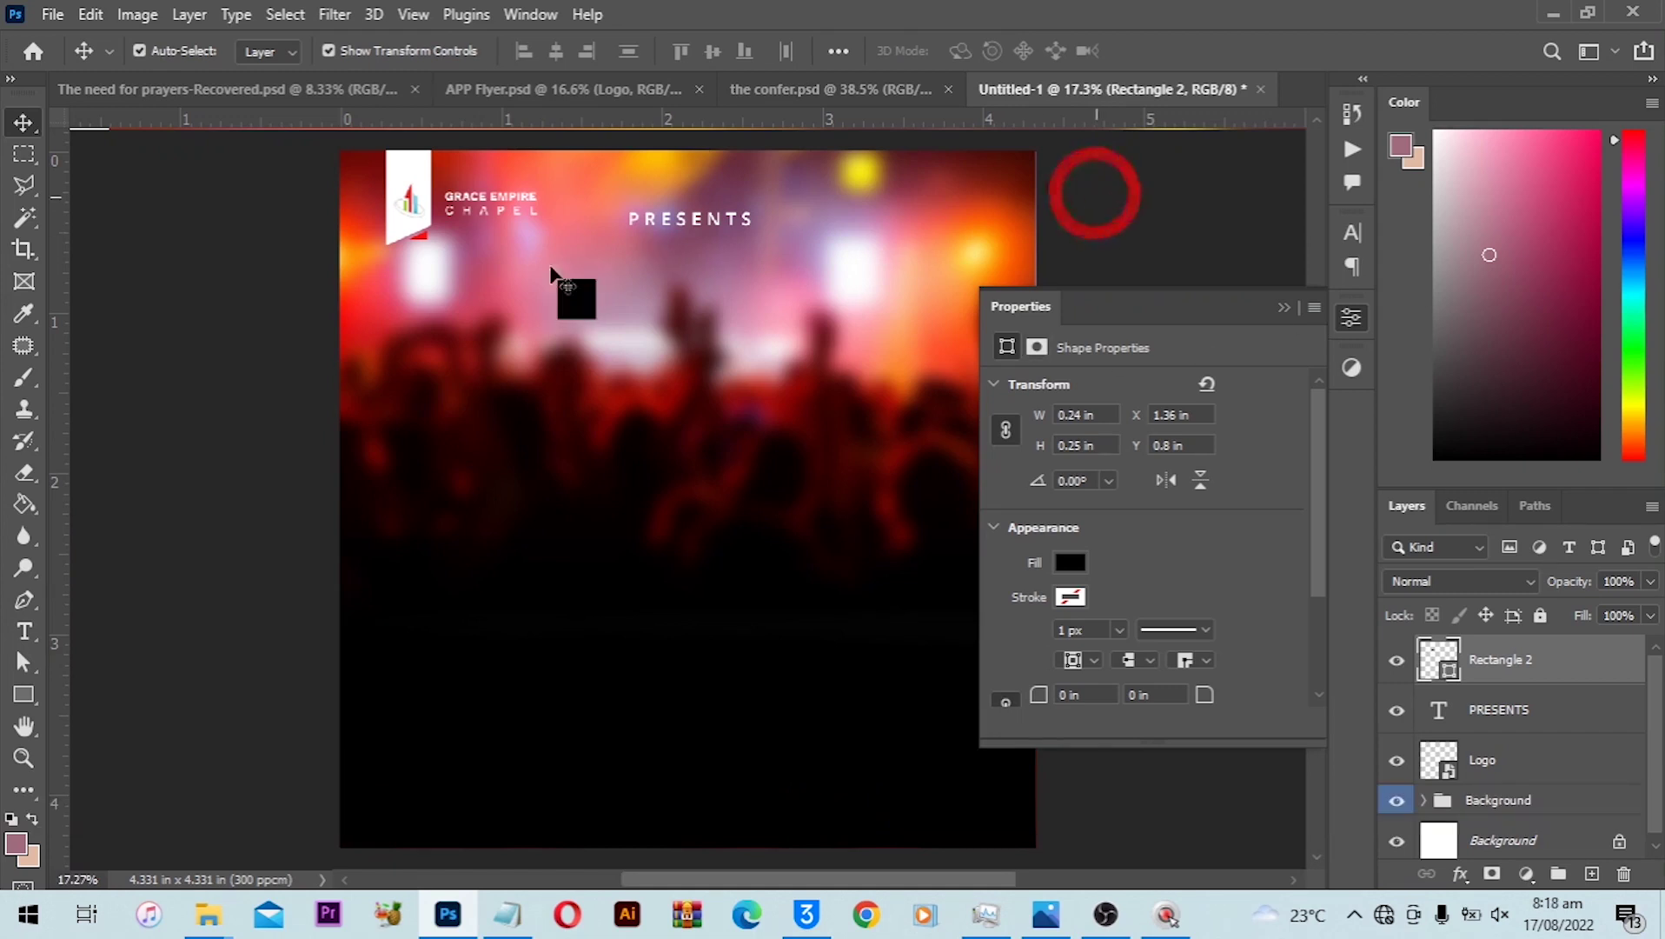
scroll(485, 265, up, 5)
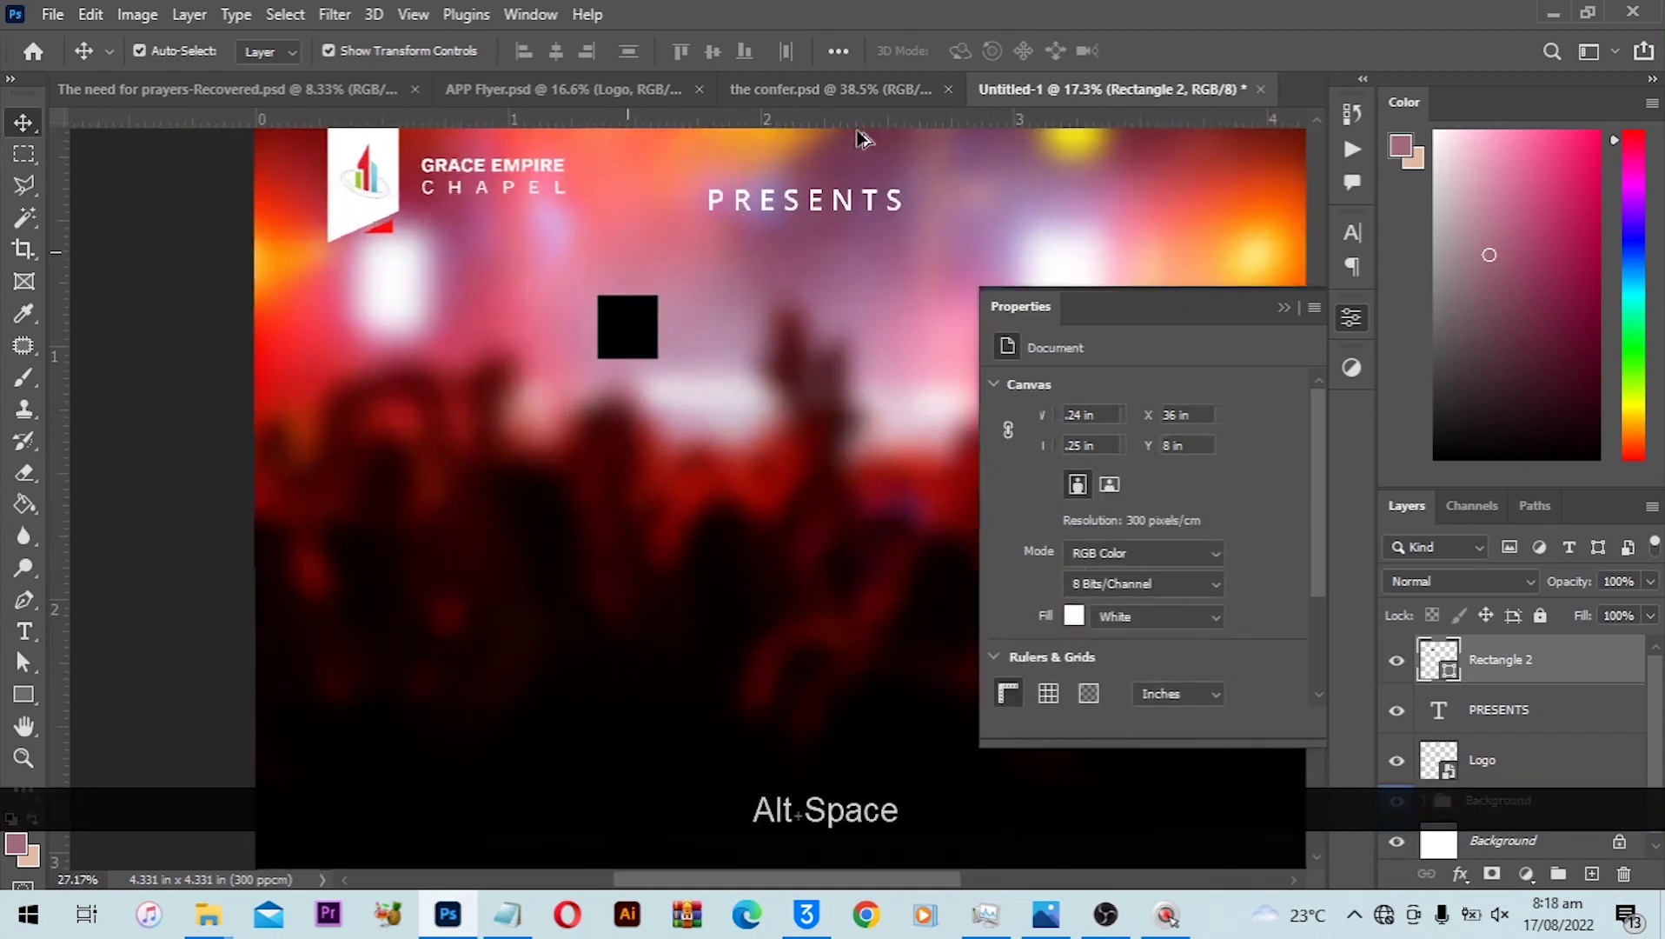
drag(708, 141, 426, 561)
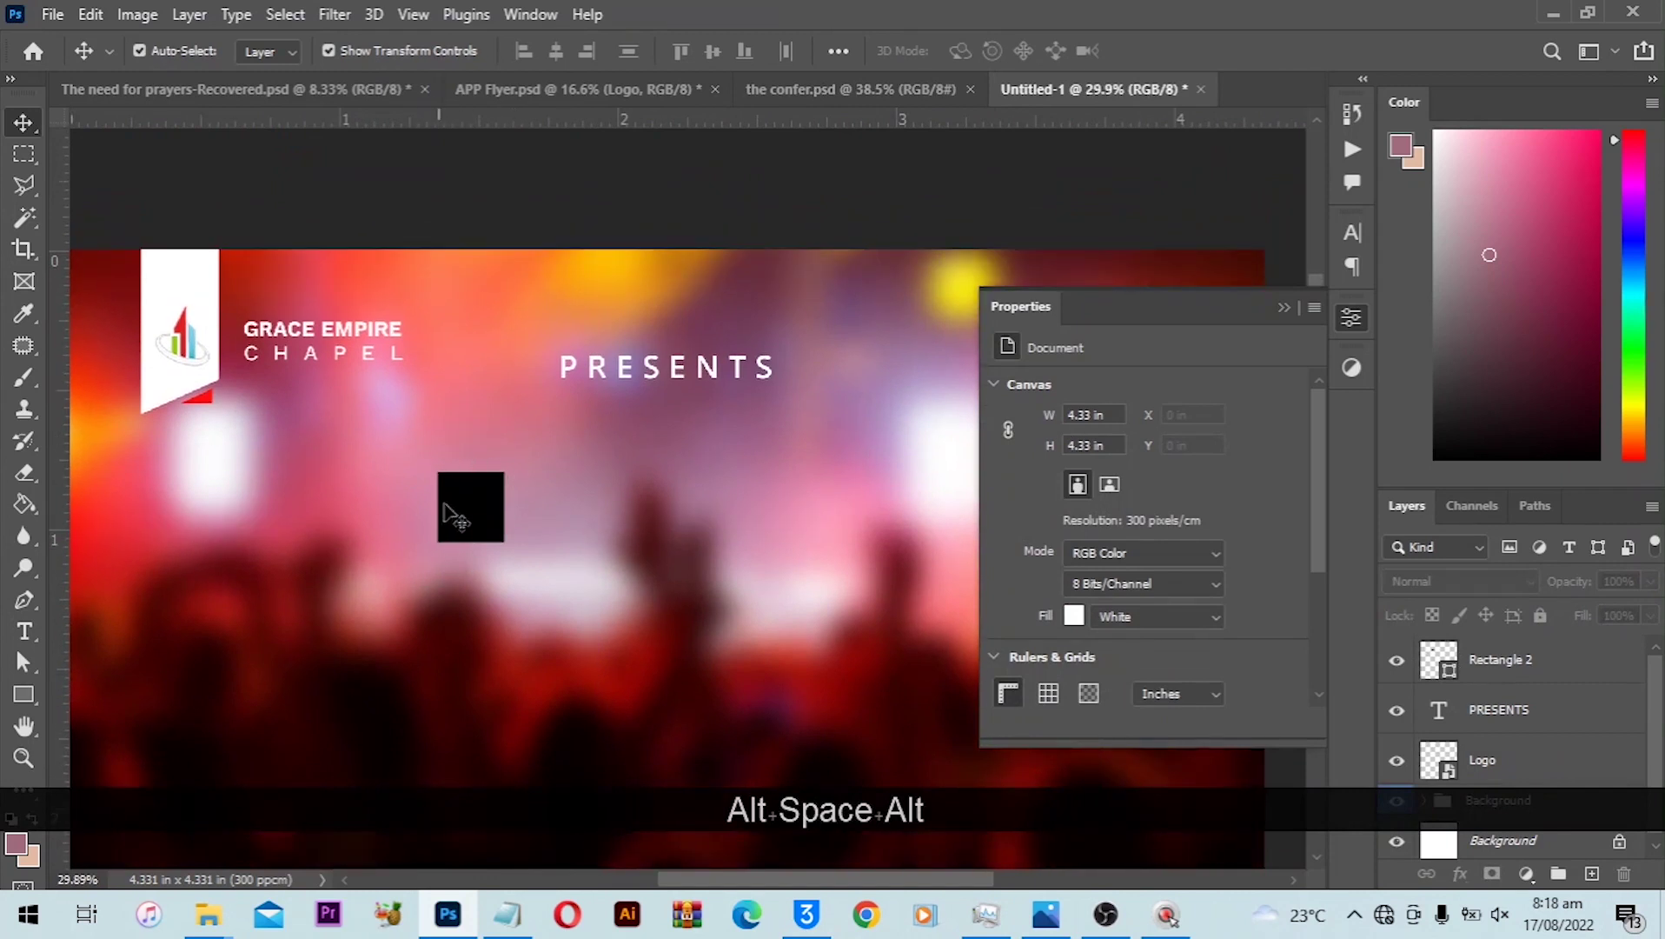
Fill the Rectangle 2 square with bright red e51313.
click(489, 521)
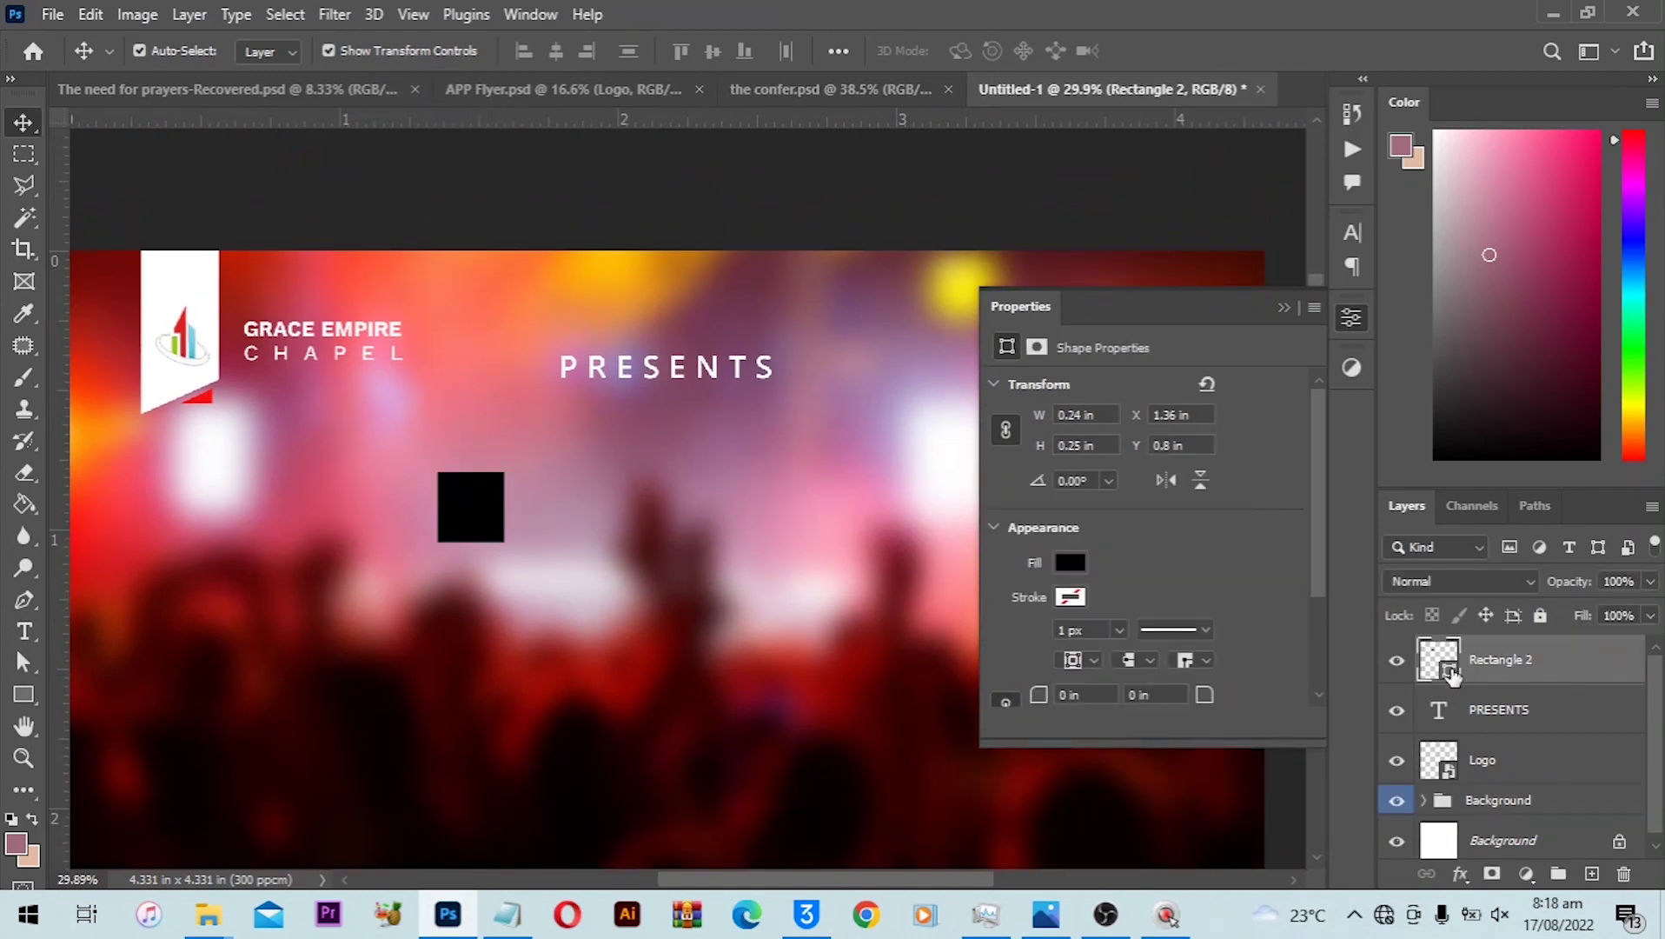
click(1071, 563)
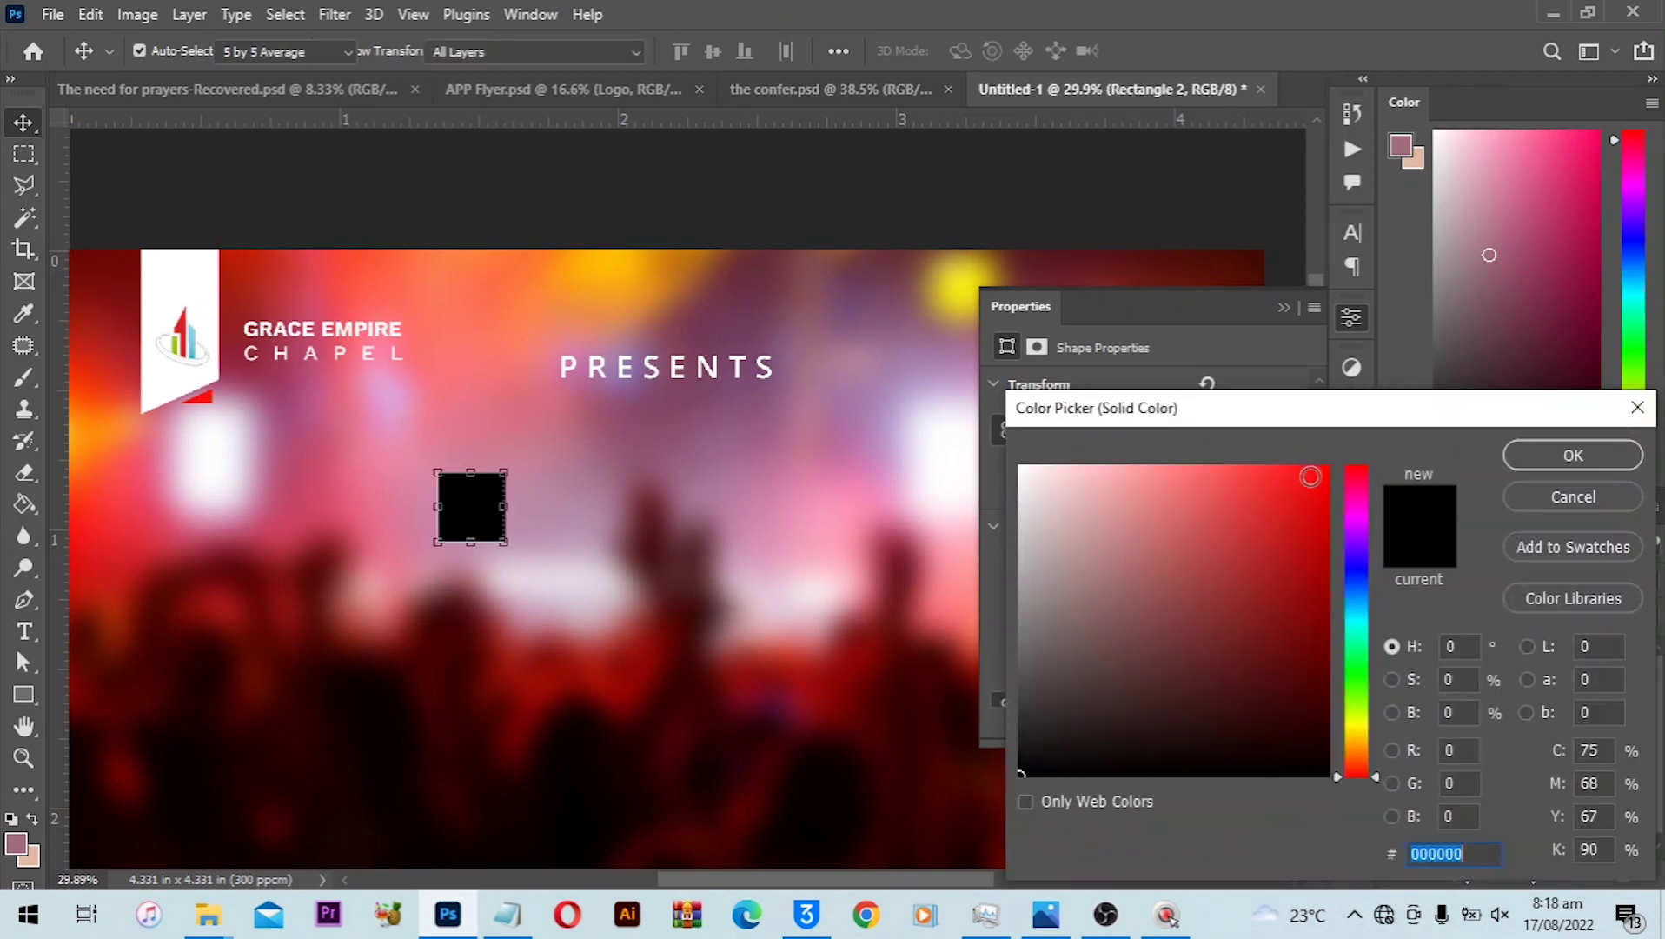
click(1309, 545)
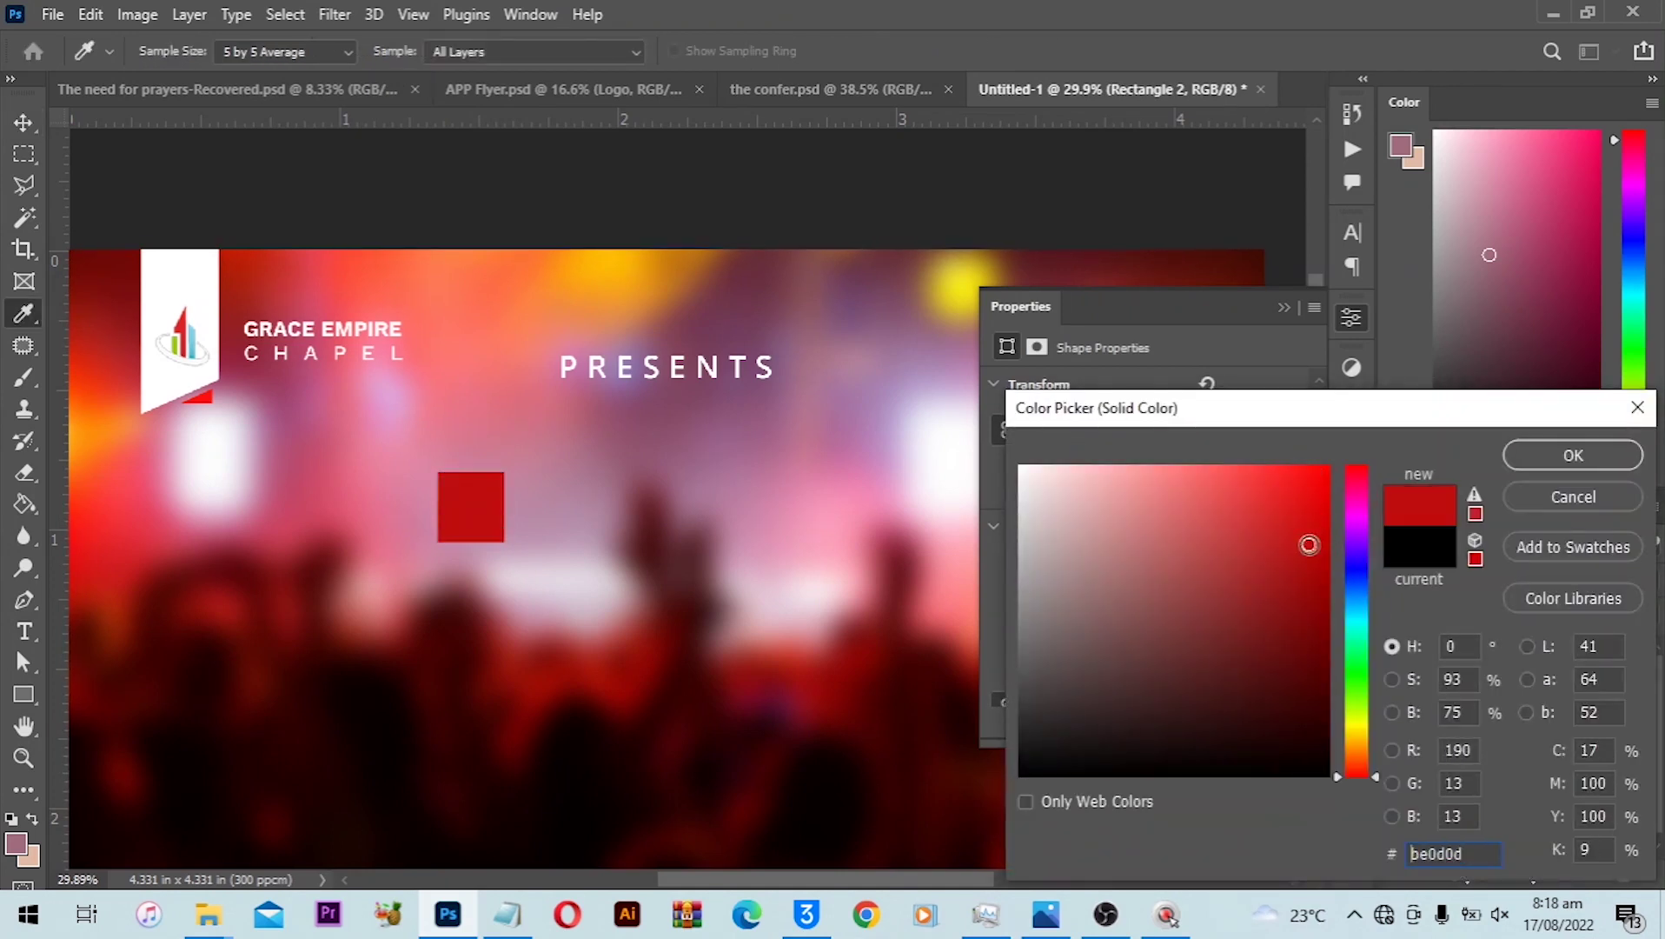
click(1304, 510)
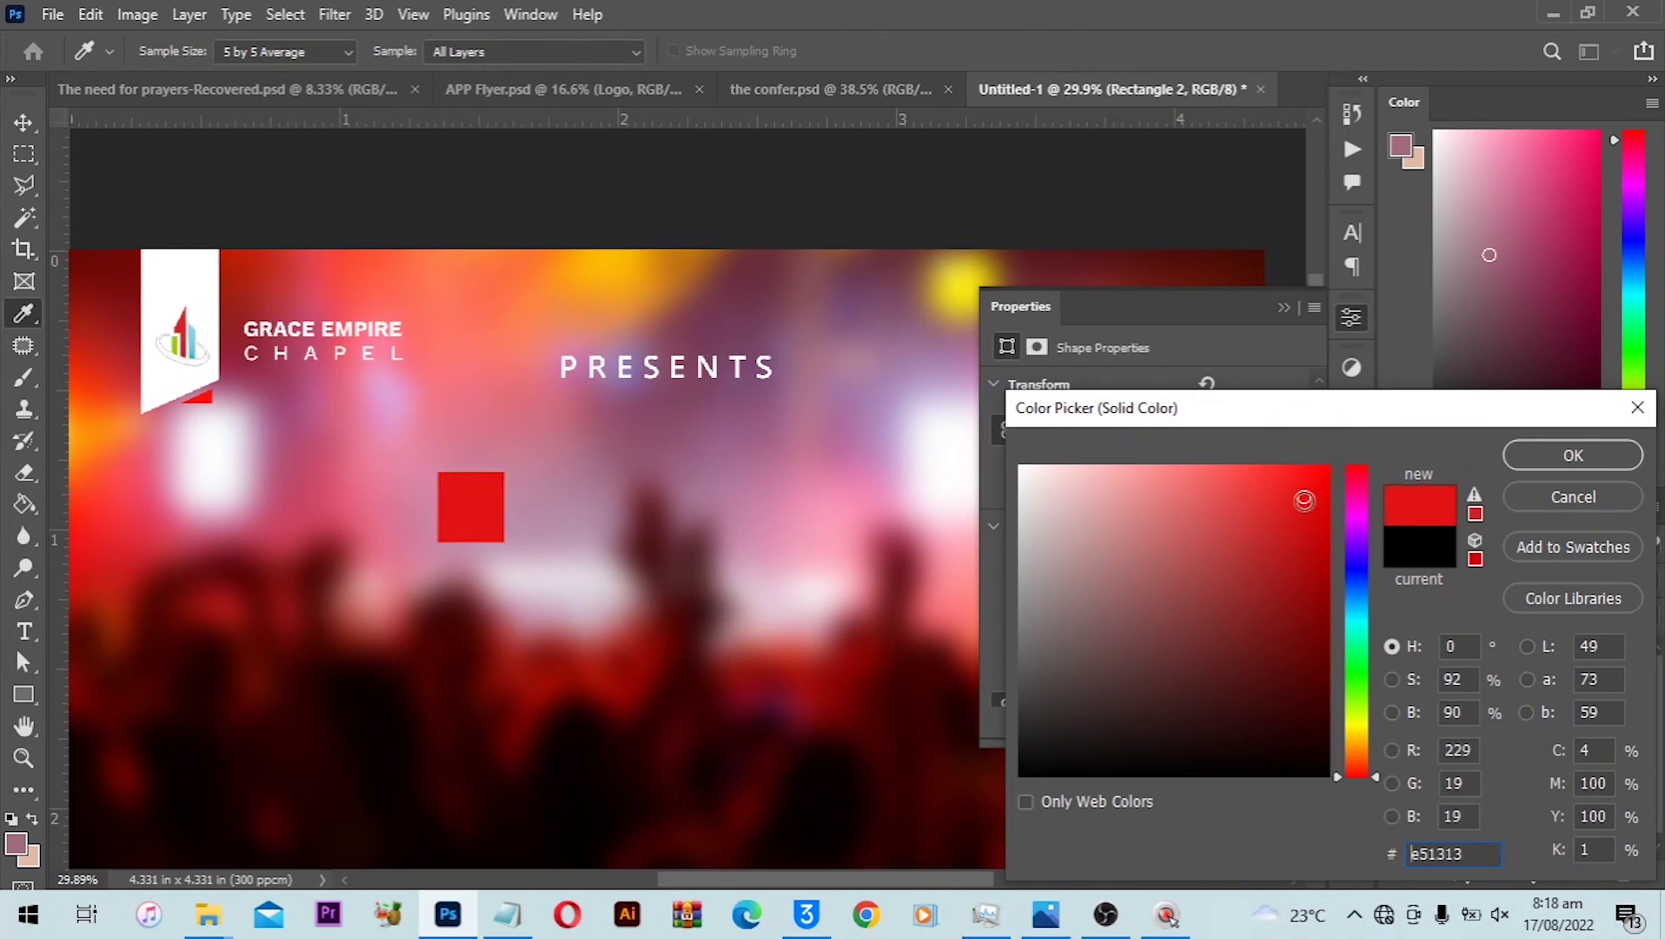
click(1519, 456)
scroll(433, 544, up, 3)
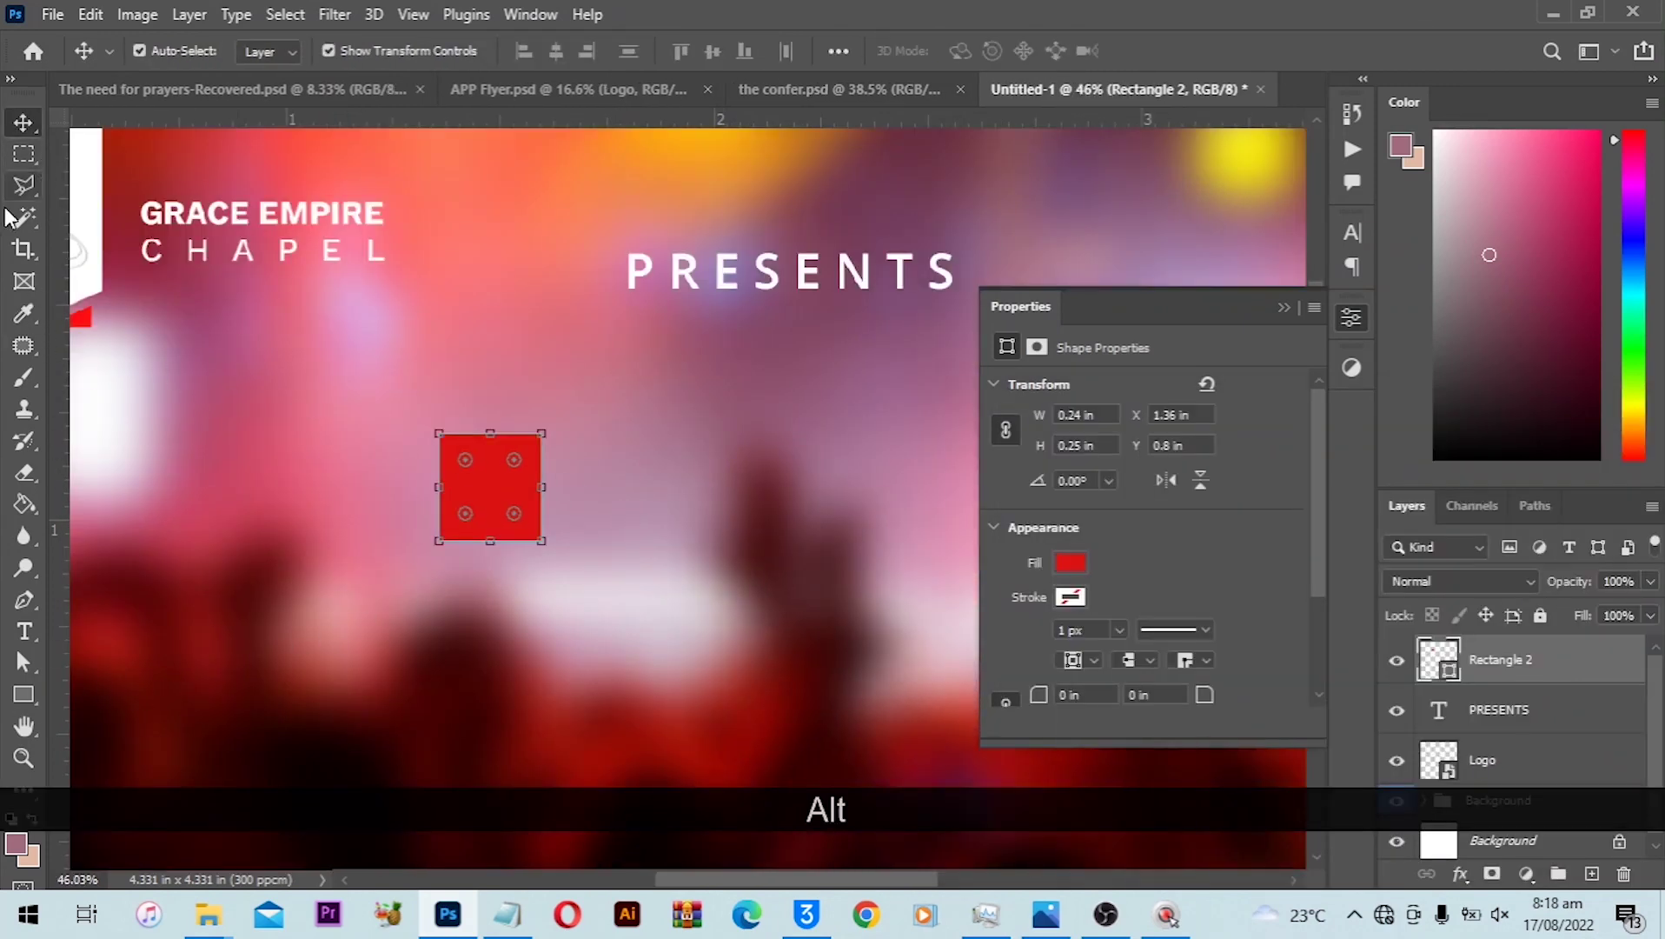
Trace a slanted Polygonal Lasso selection across the red square's lower-right, then add an empty layer.
drag(30, 180, 111, 212)
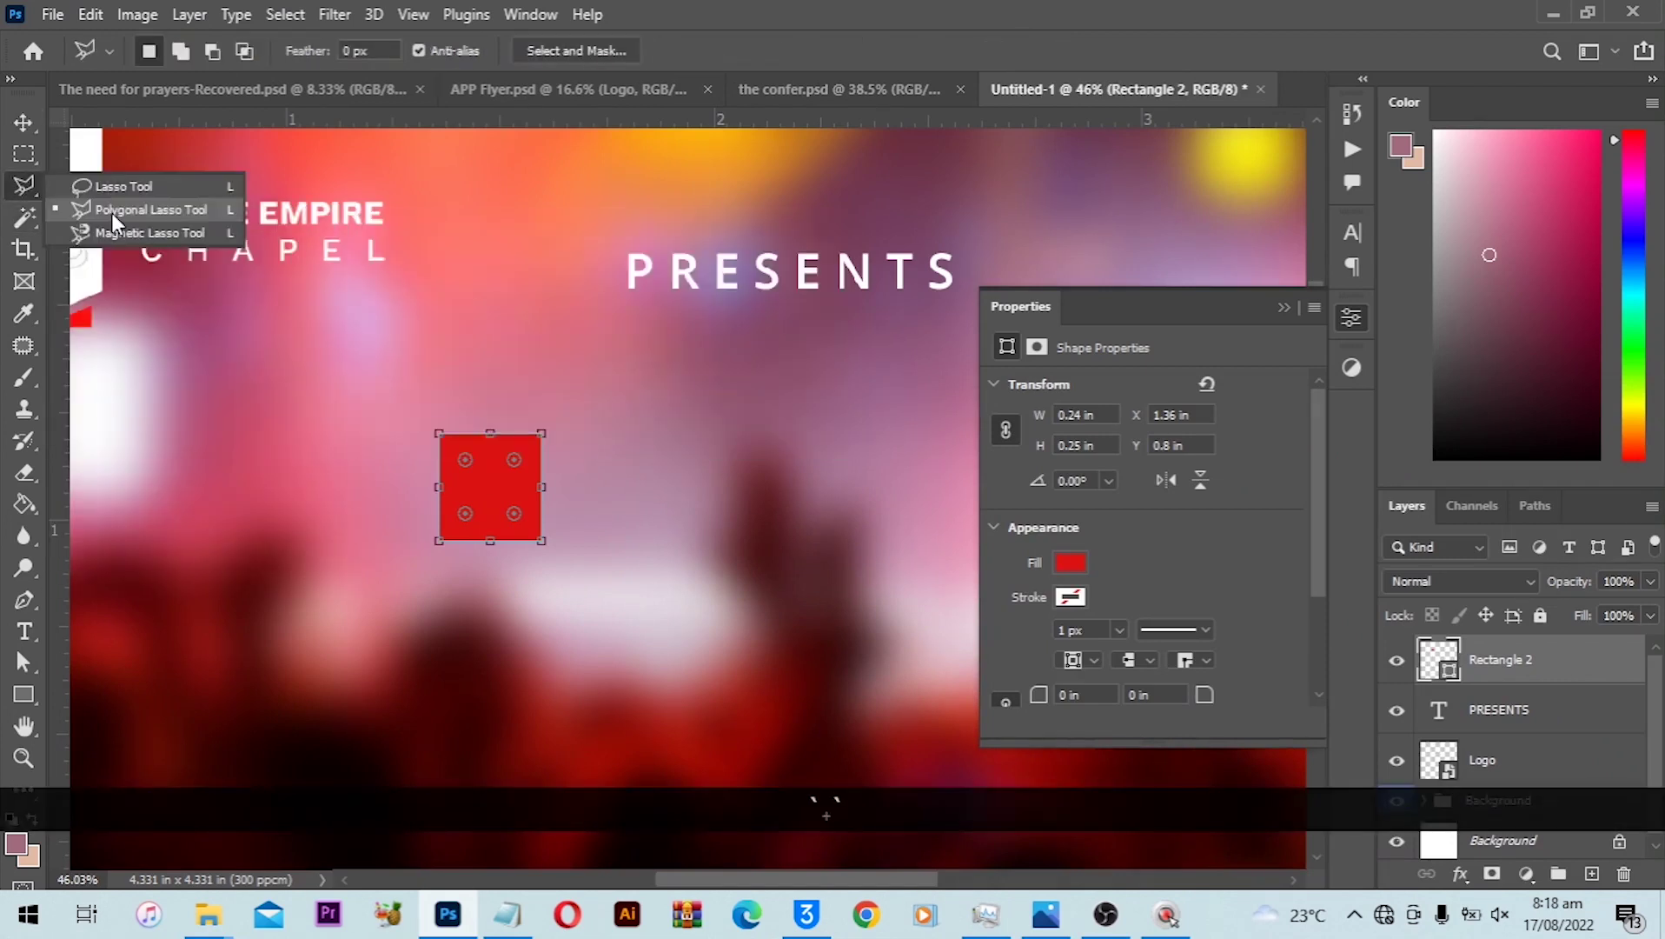
click(113, 212)
click(424, 551)
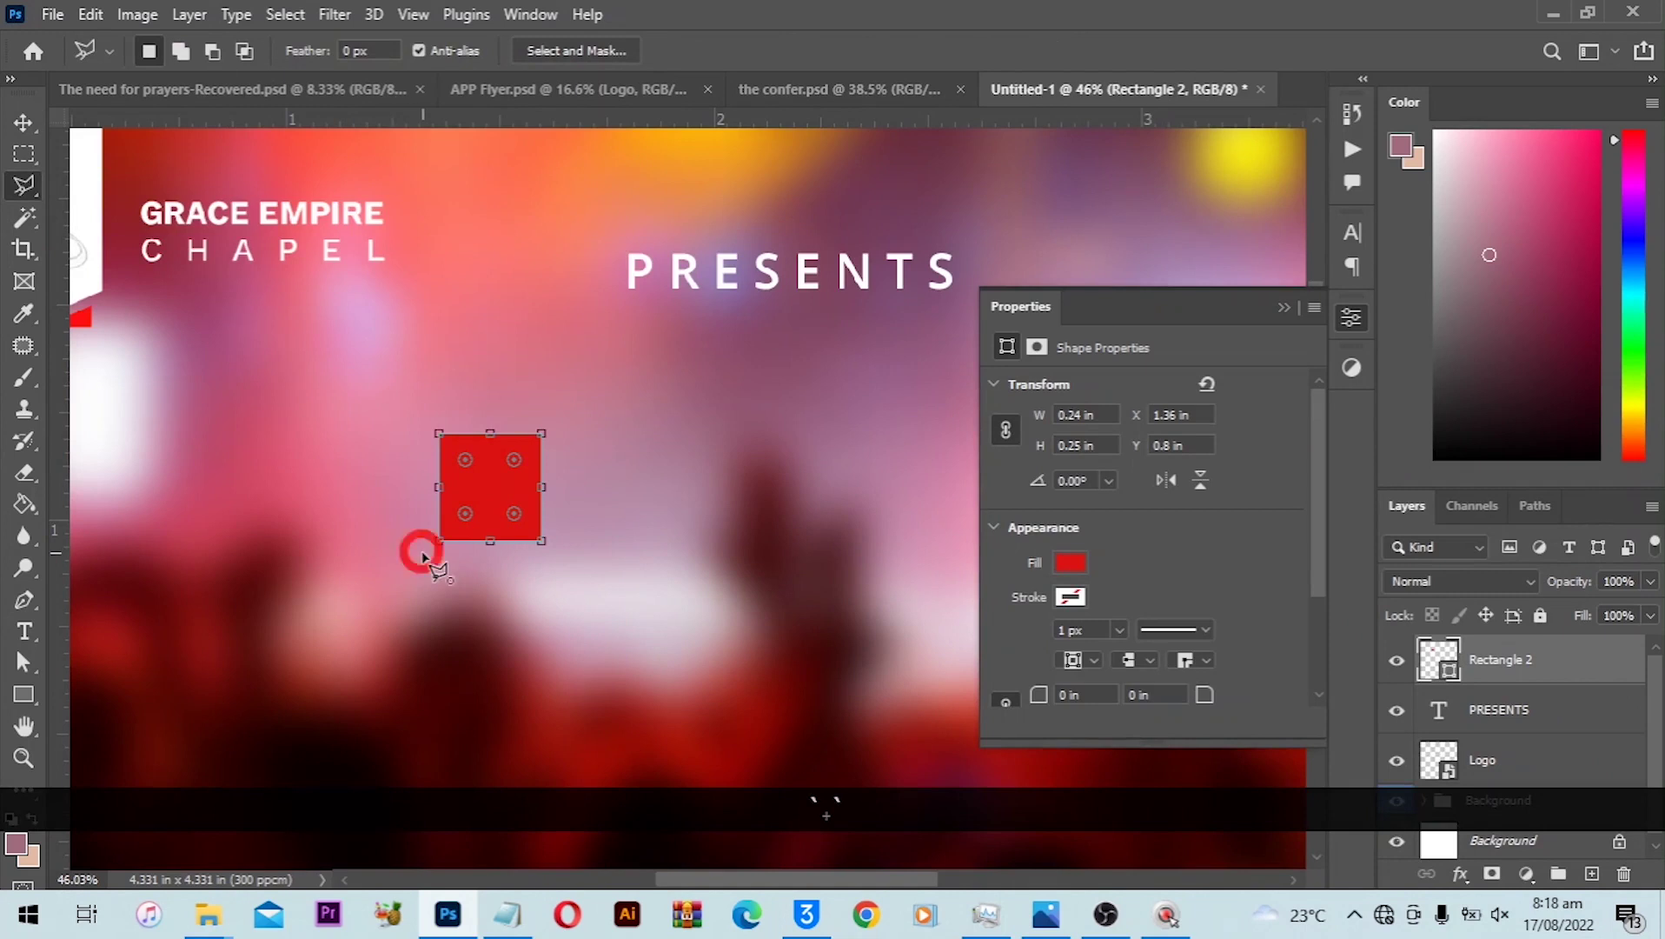
click(463, 500)
click(488, 499)
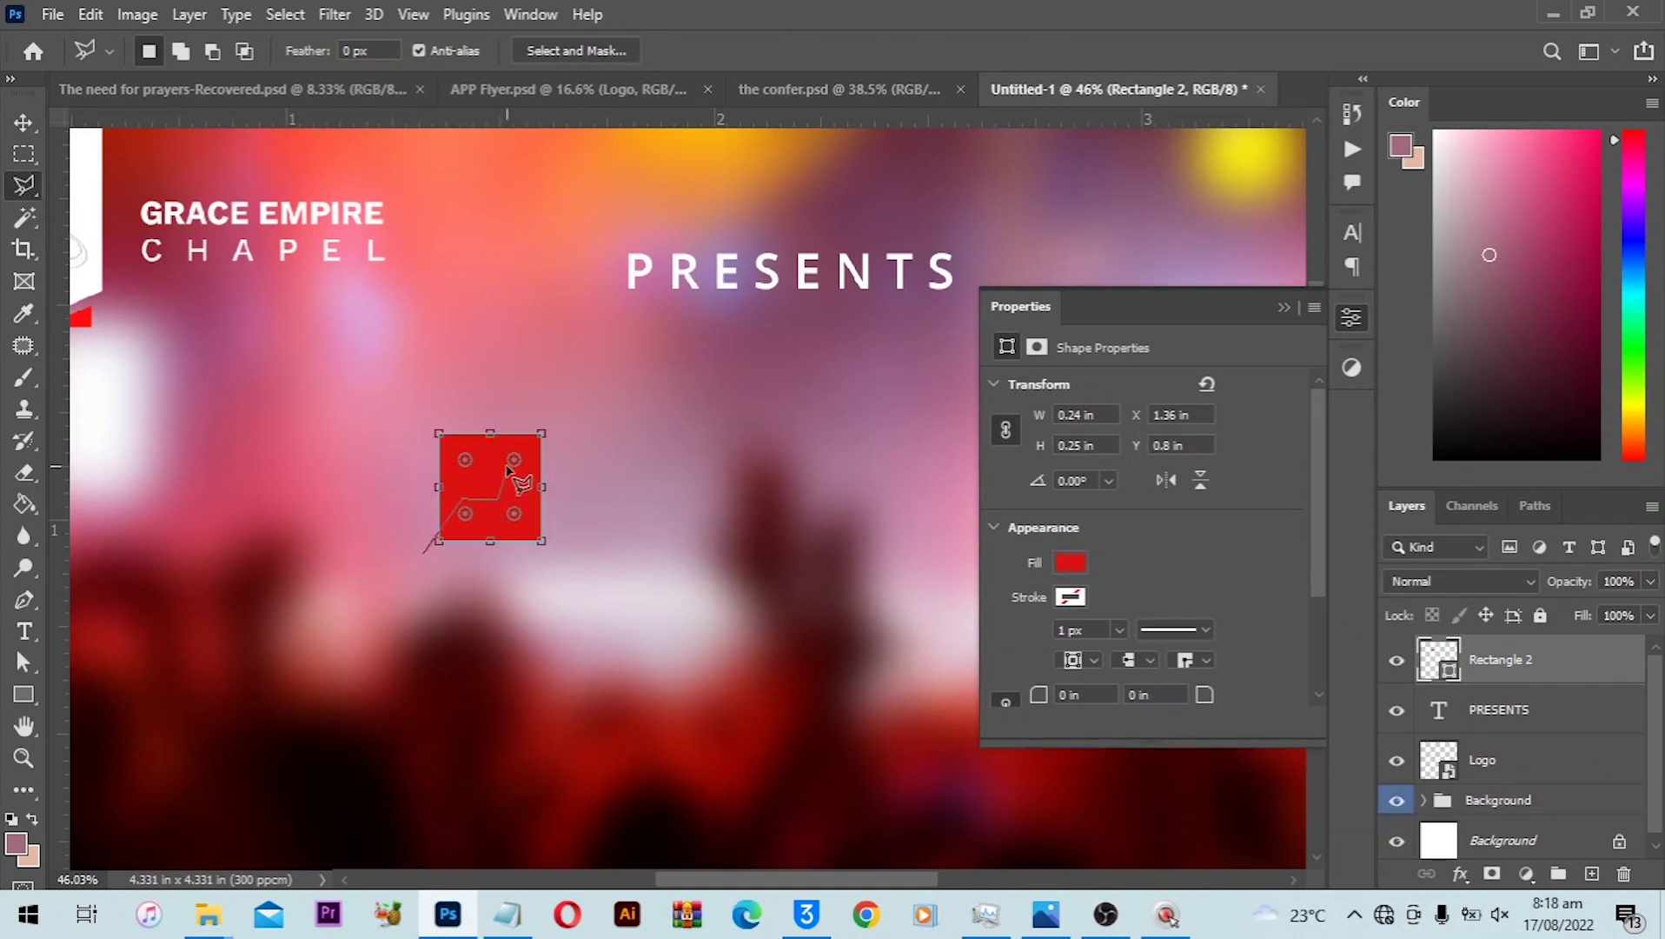
click(600, 444)
click(574, 552)
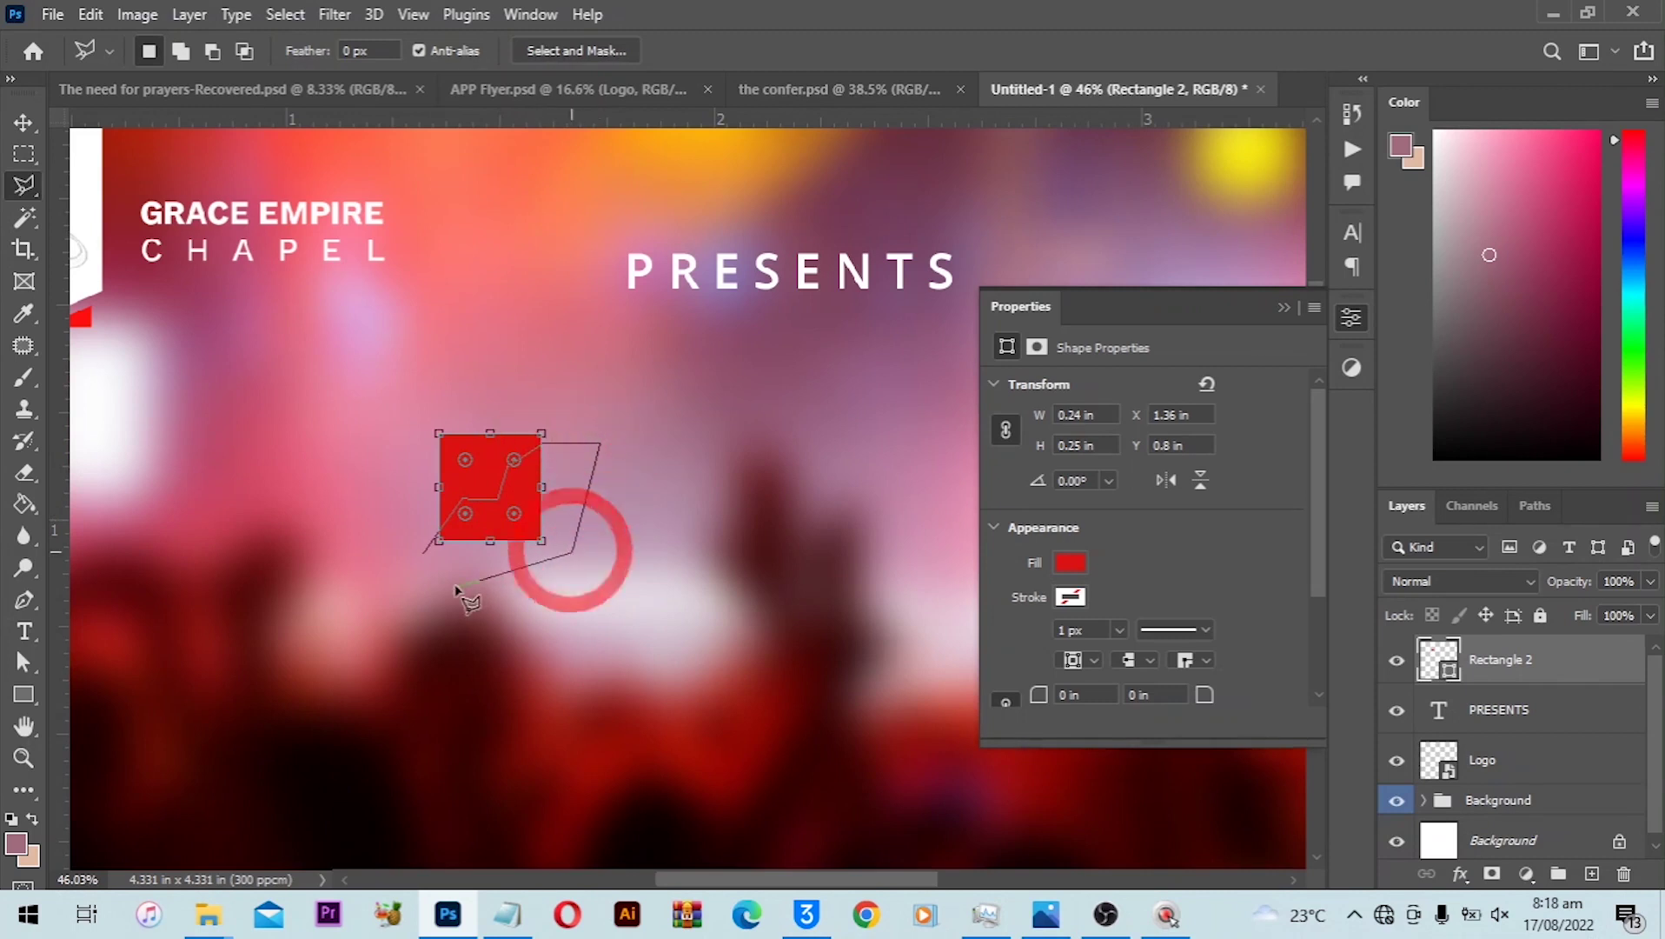
click(450, 585)
click(429, 561)
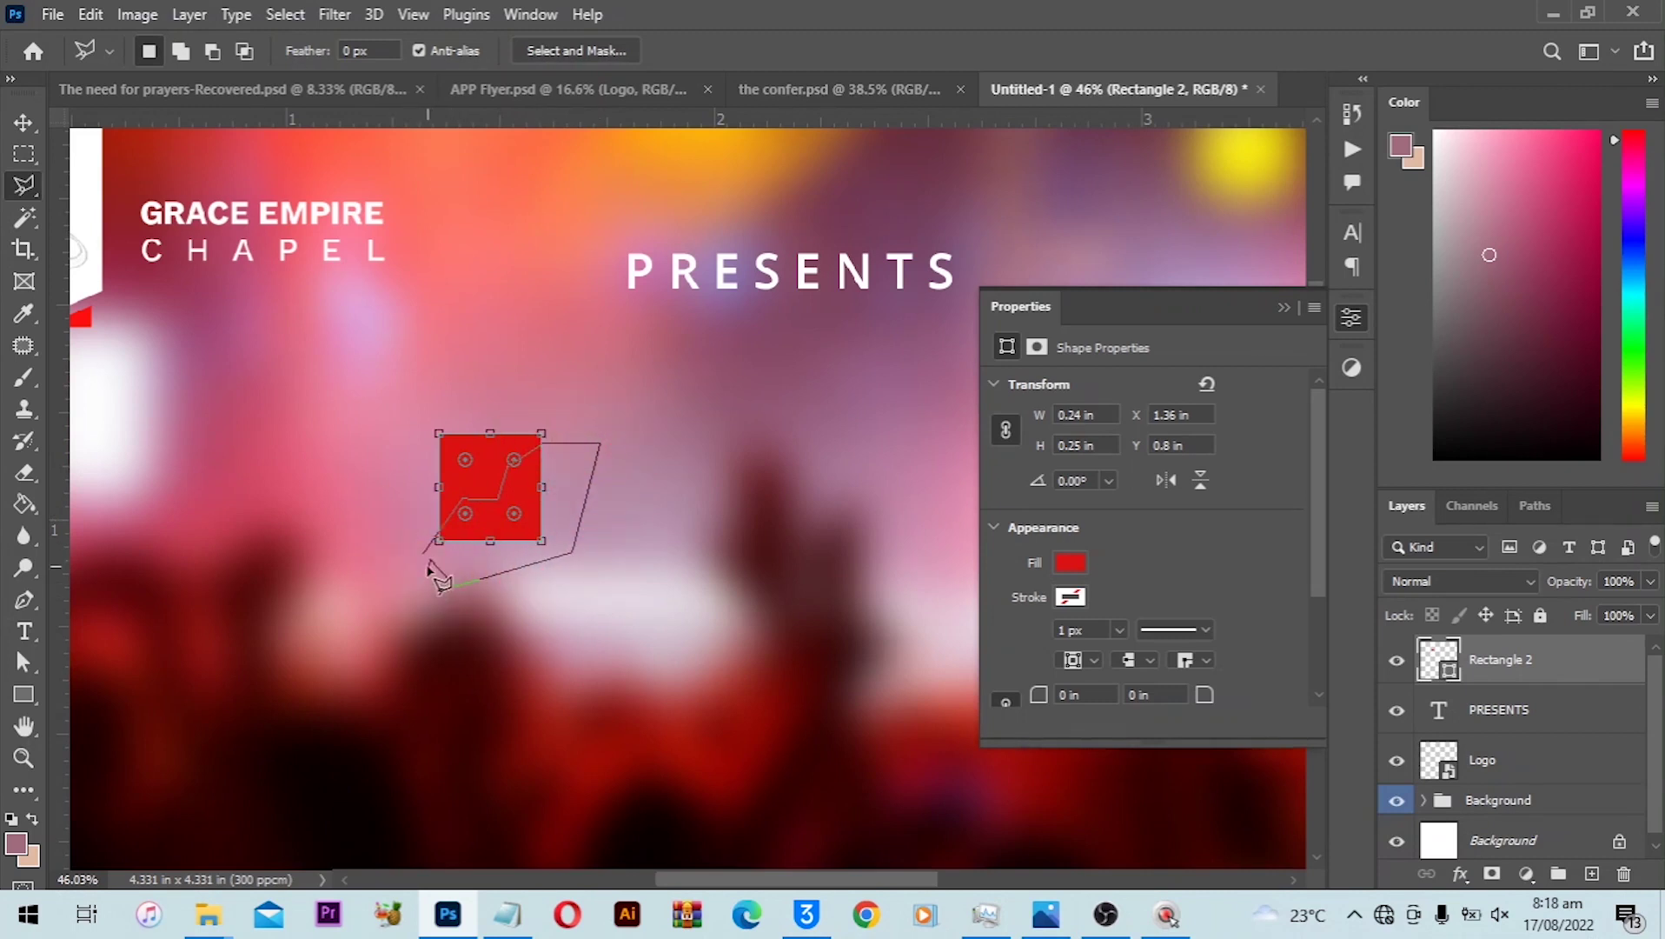
double_click(428, 561)
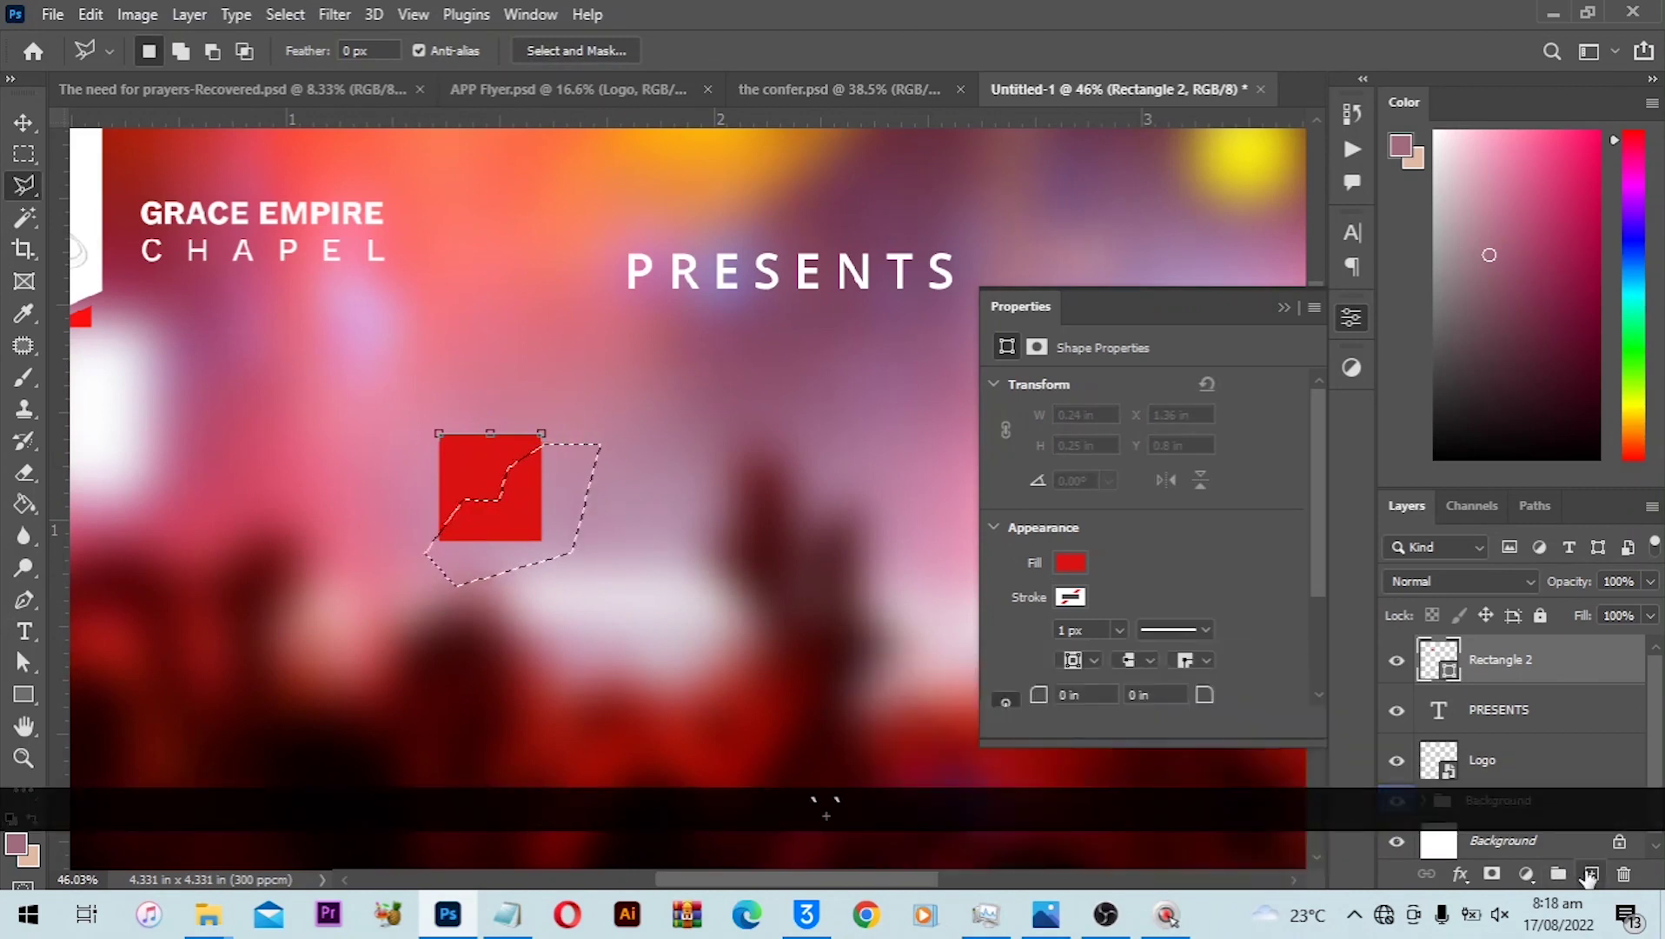
click(1592, 874)
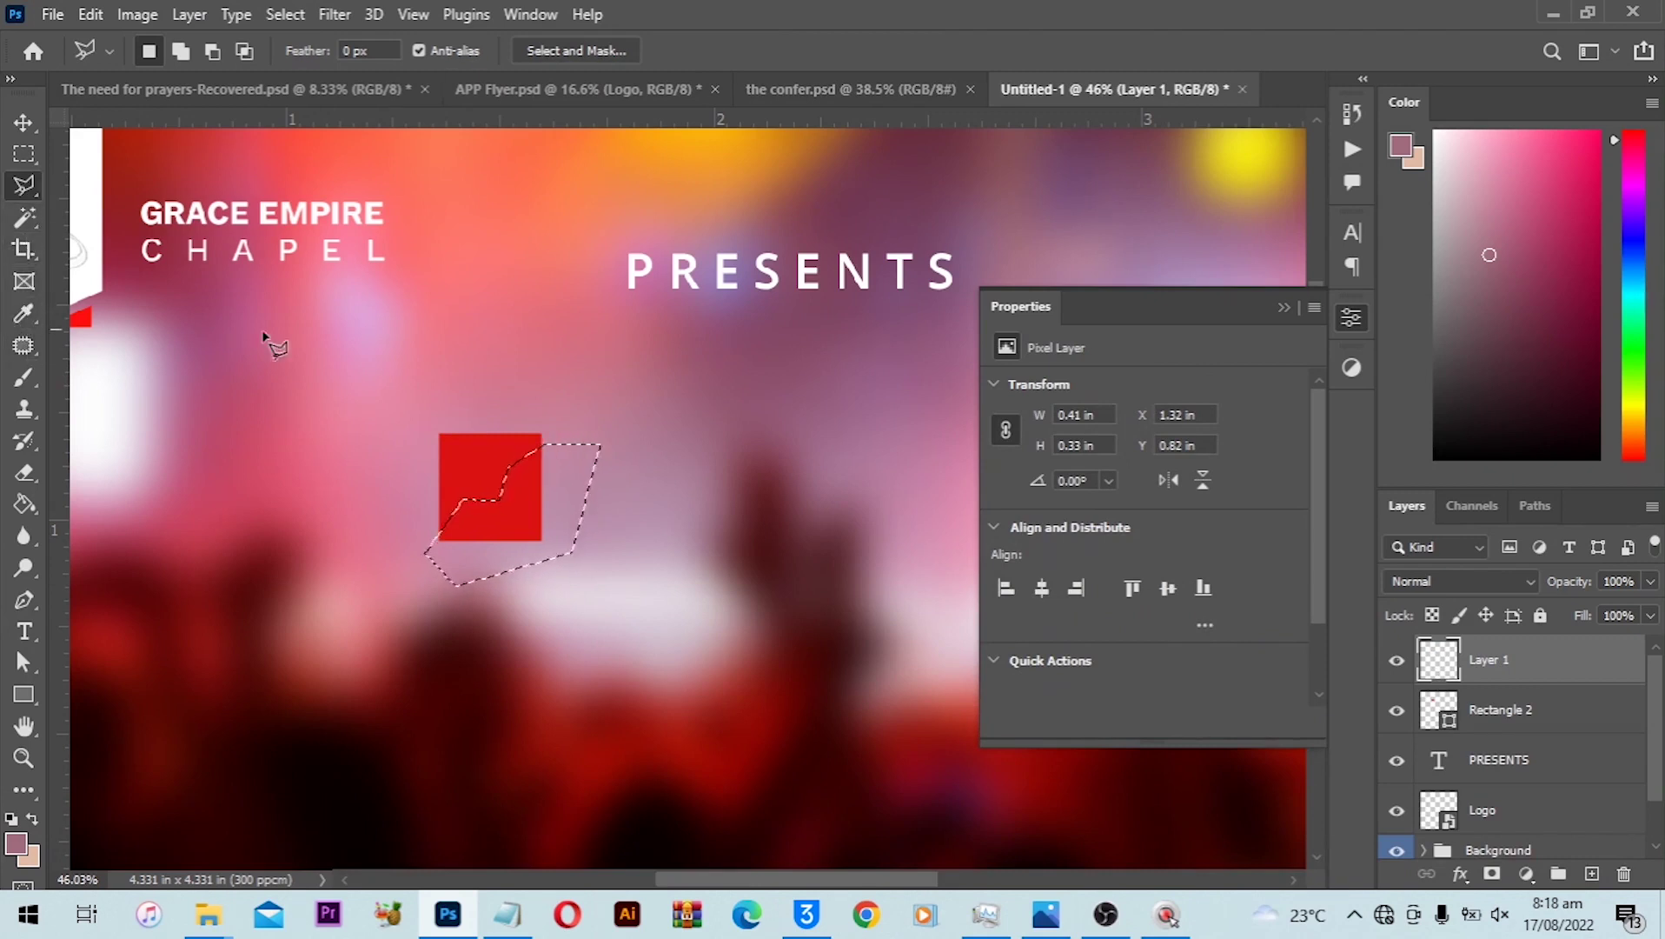
Fill the polygon selection on Layer 1 with the muted pink-grey foreground colour.
key(g)
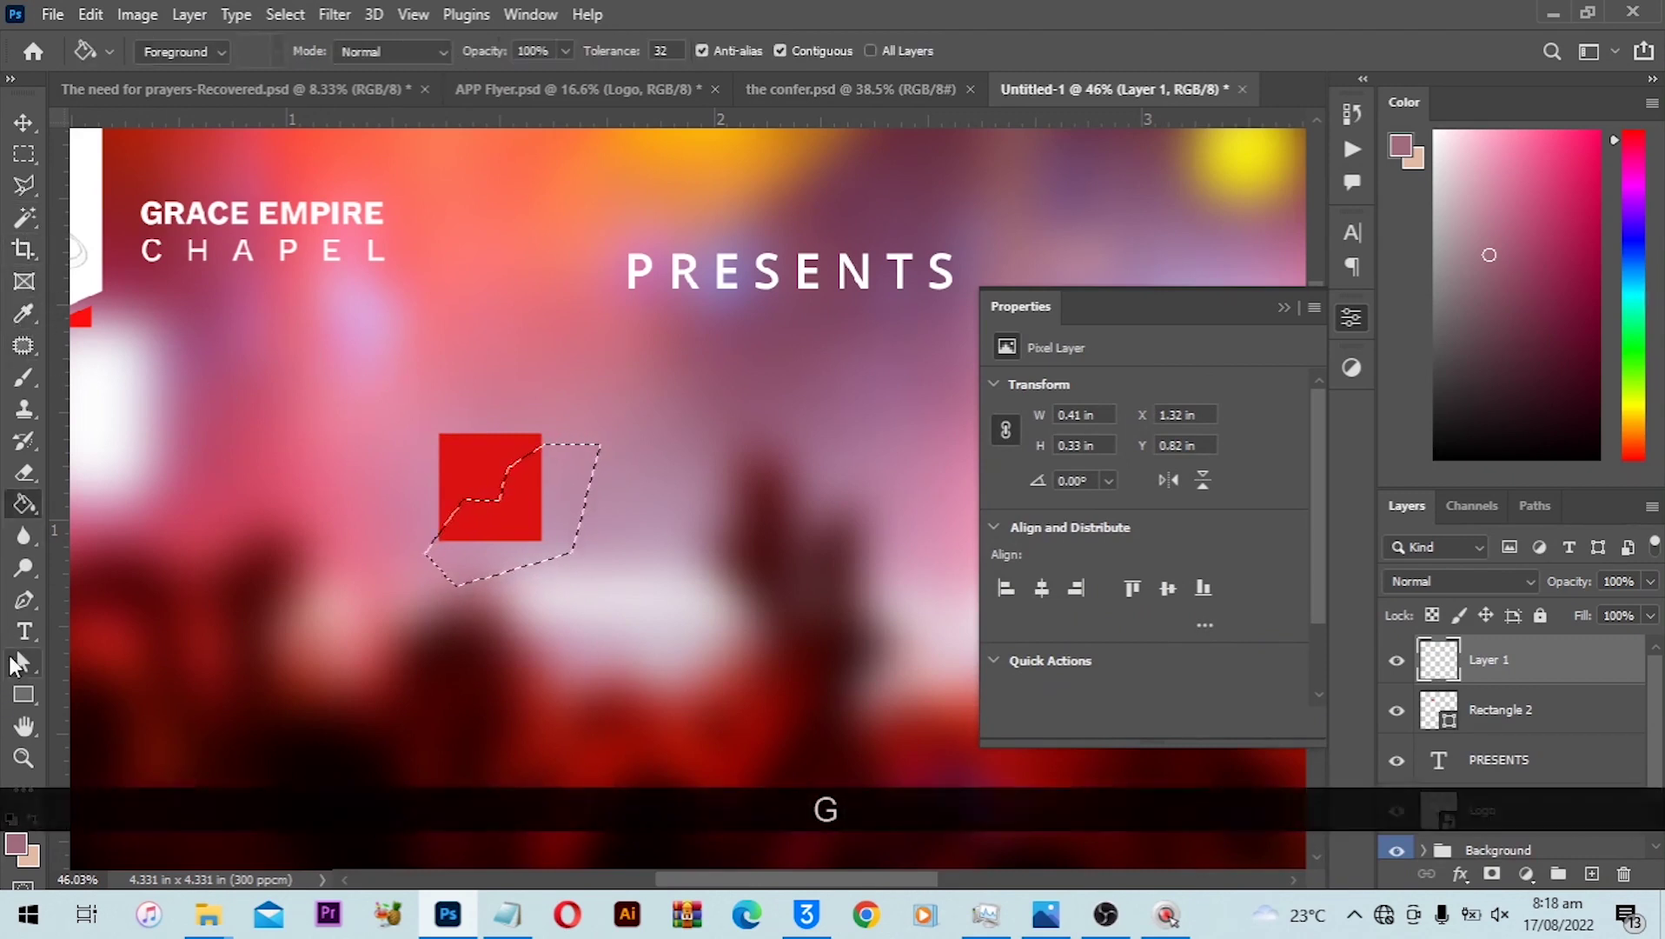
right_click(23, 504)
key(Tab)
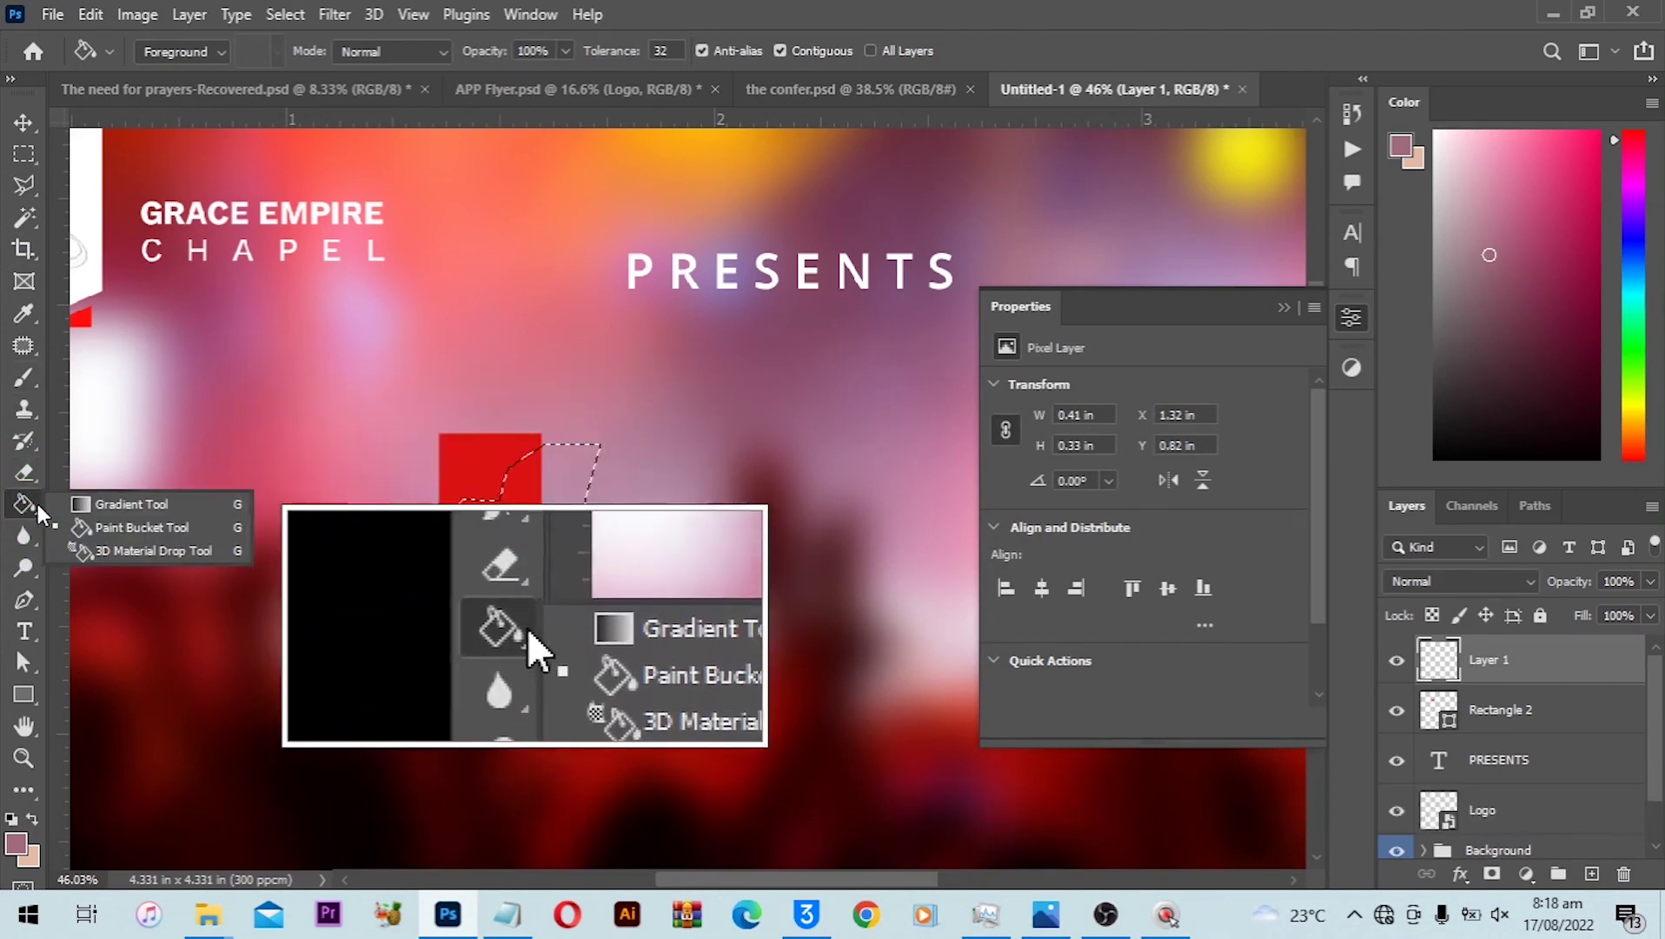
click(139, 530)
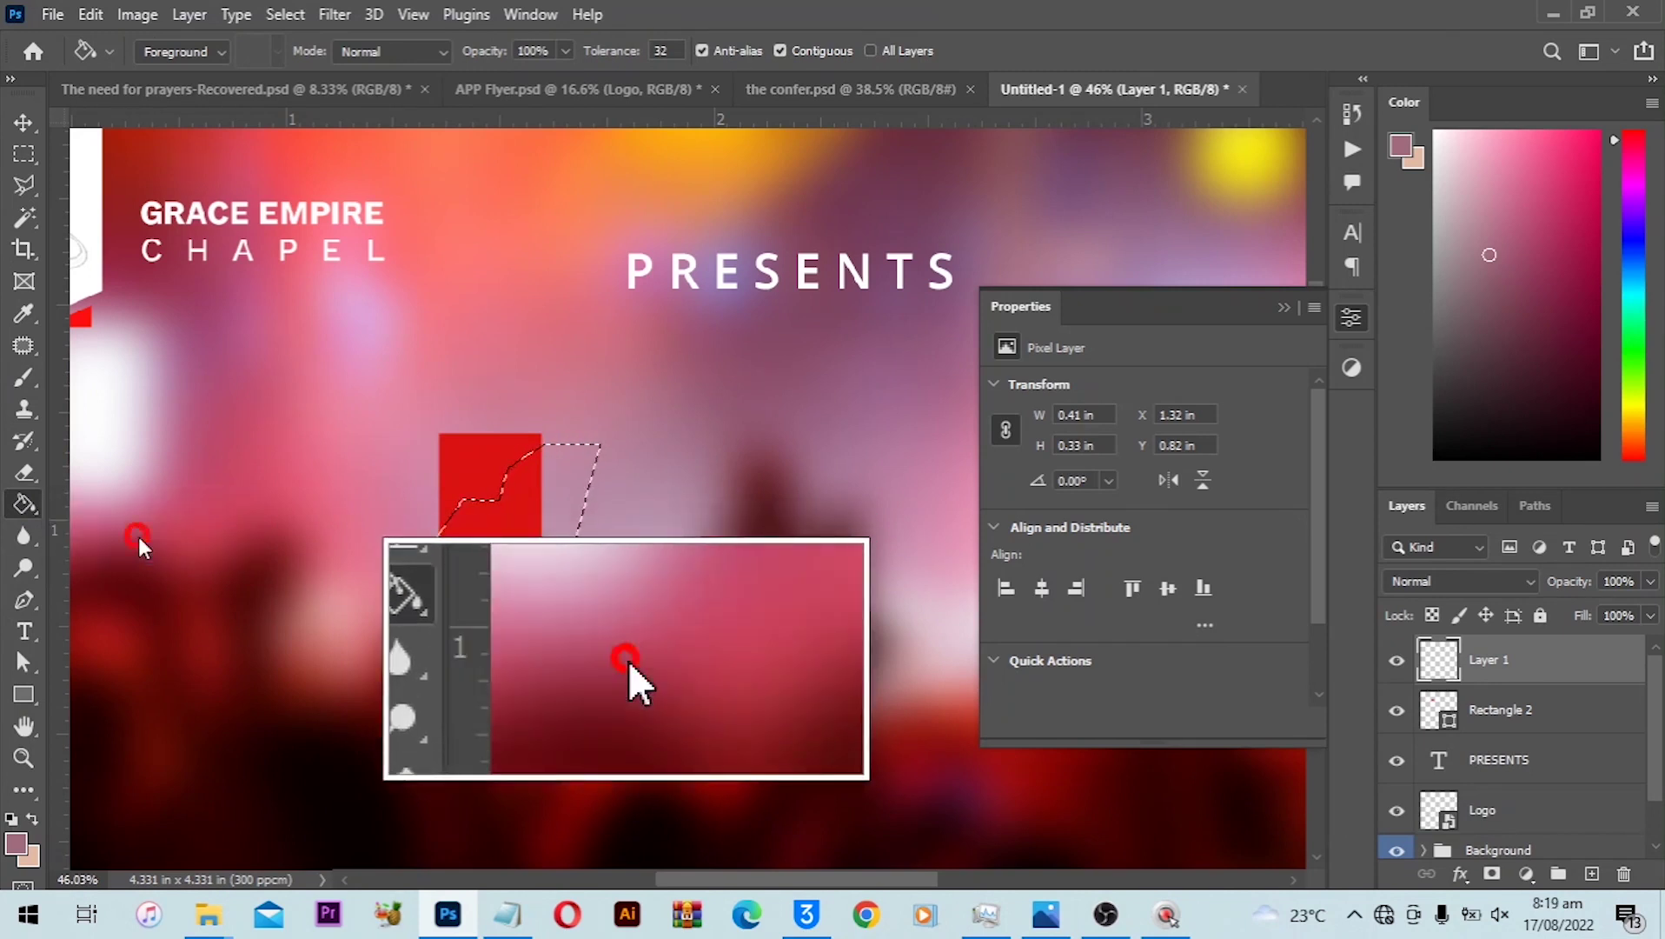
click(467, 526)
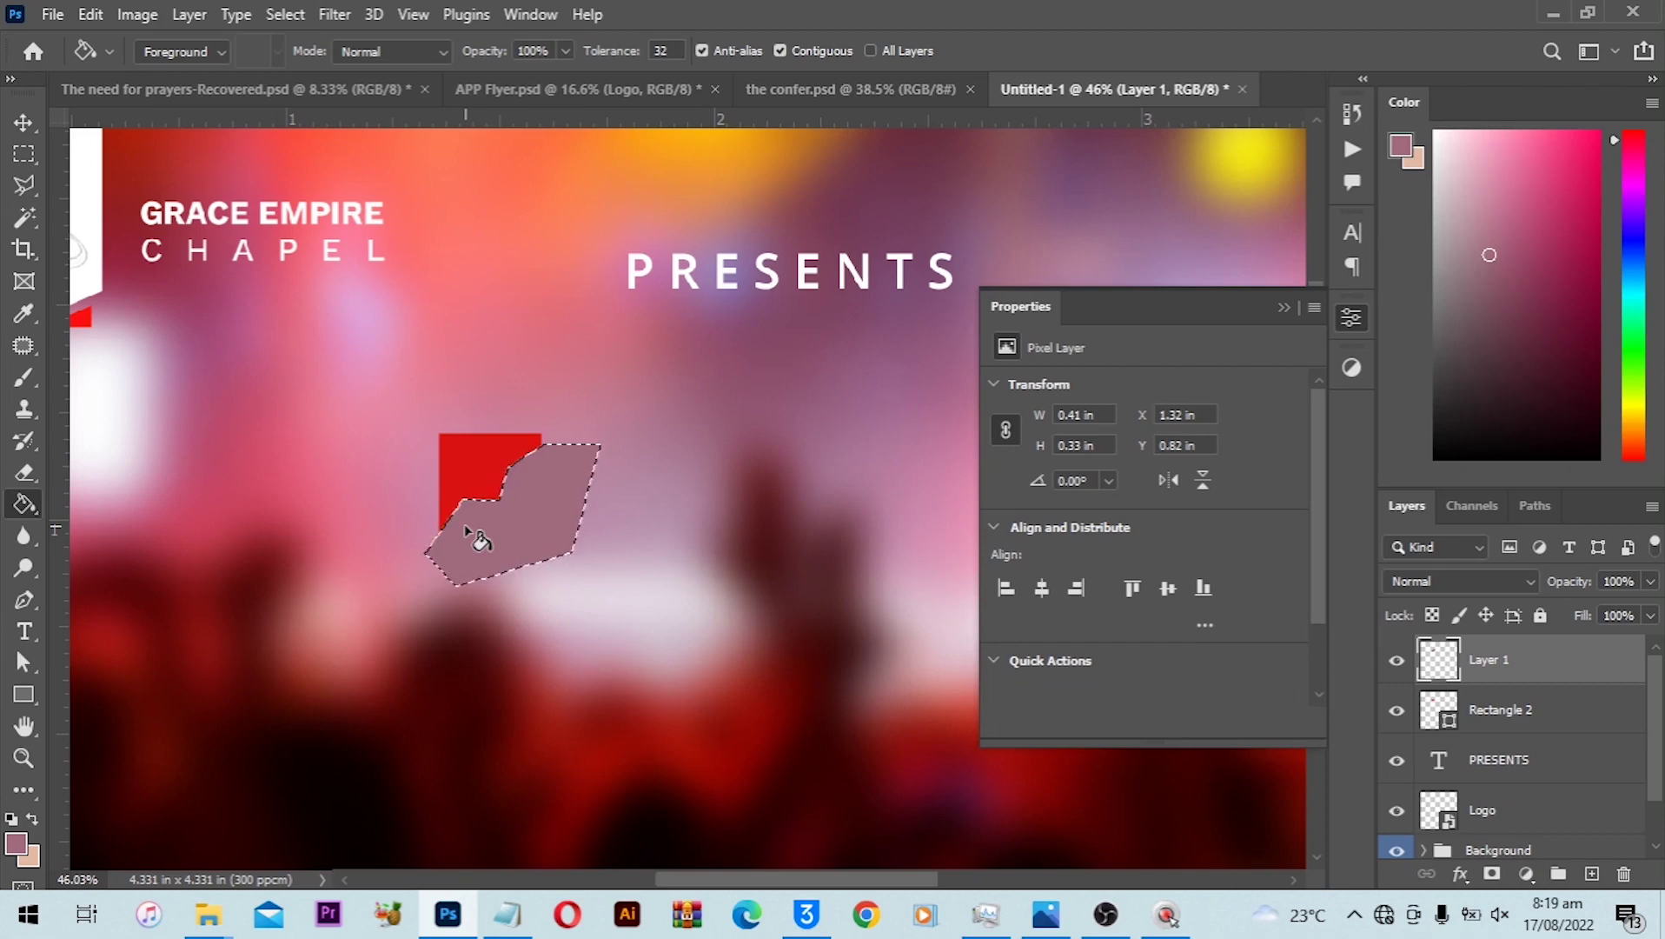
key(ctrl+d)
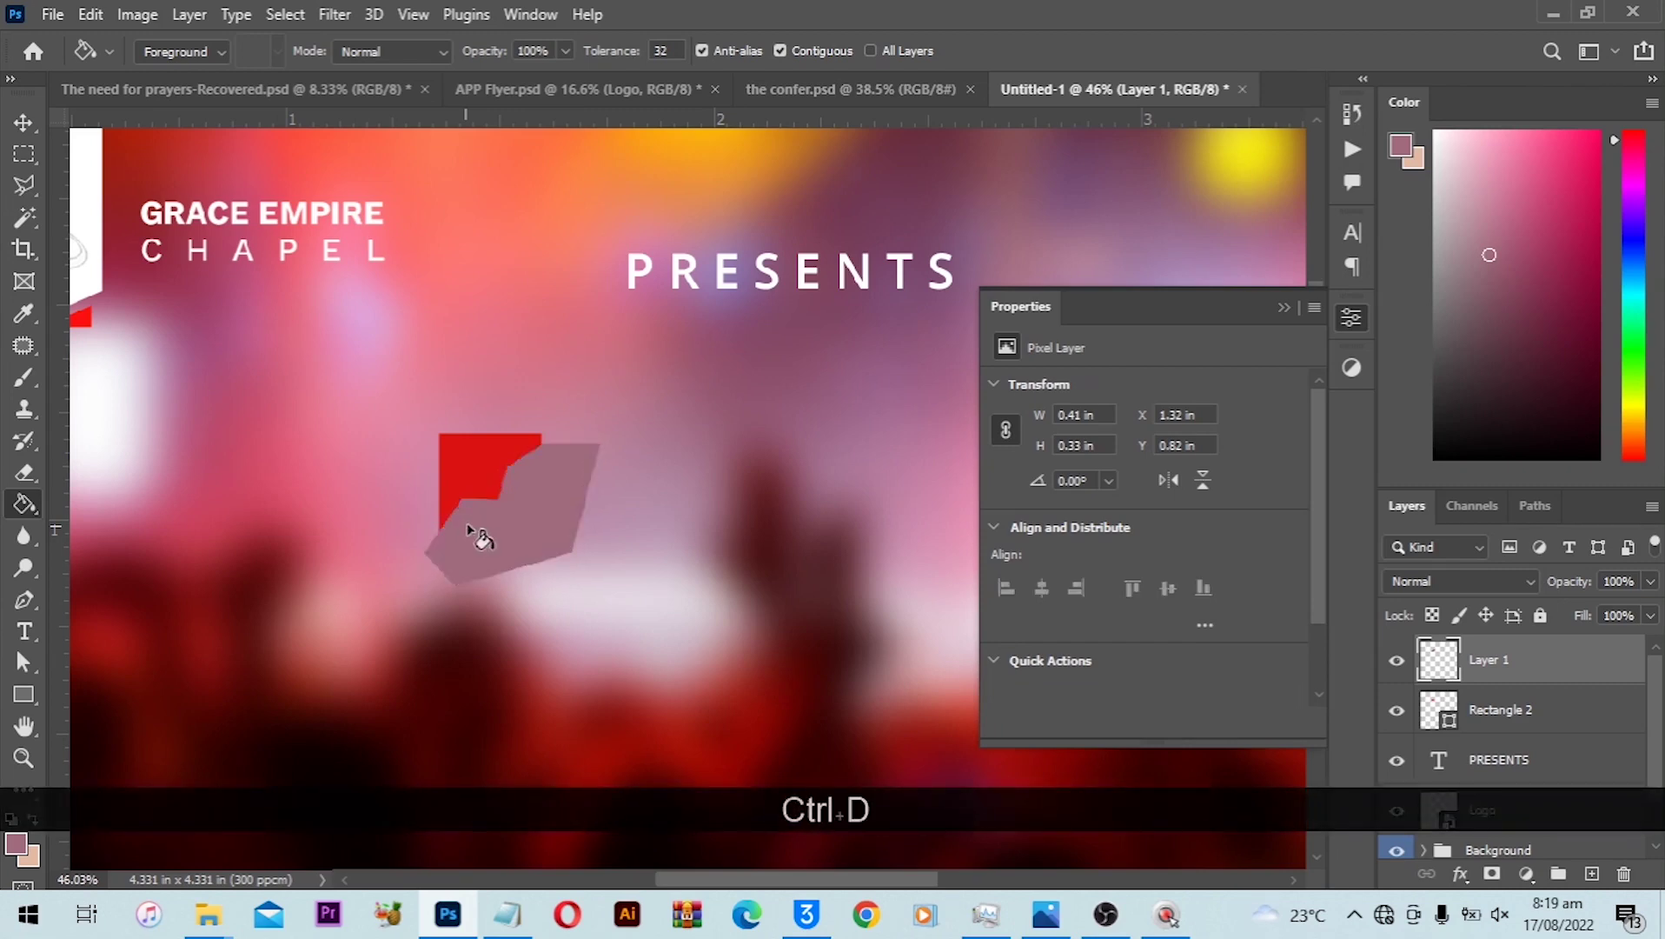
Trim the fill to the red square as Layer 2 and delete the untrimmed Layer 1.
right_click(1498, 668)
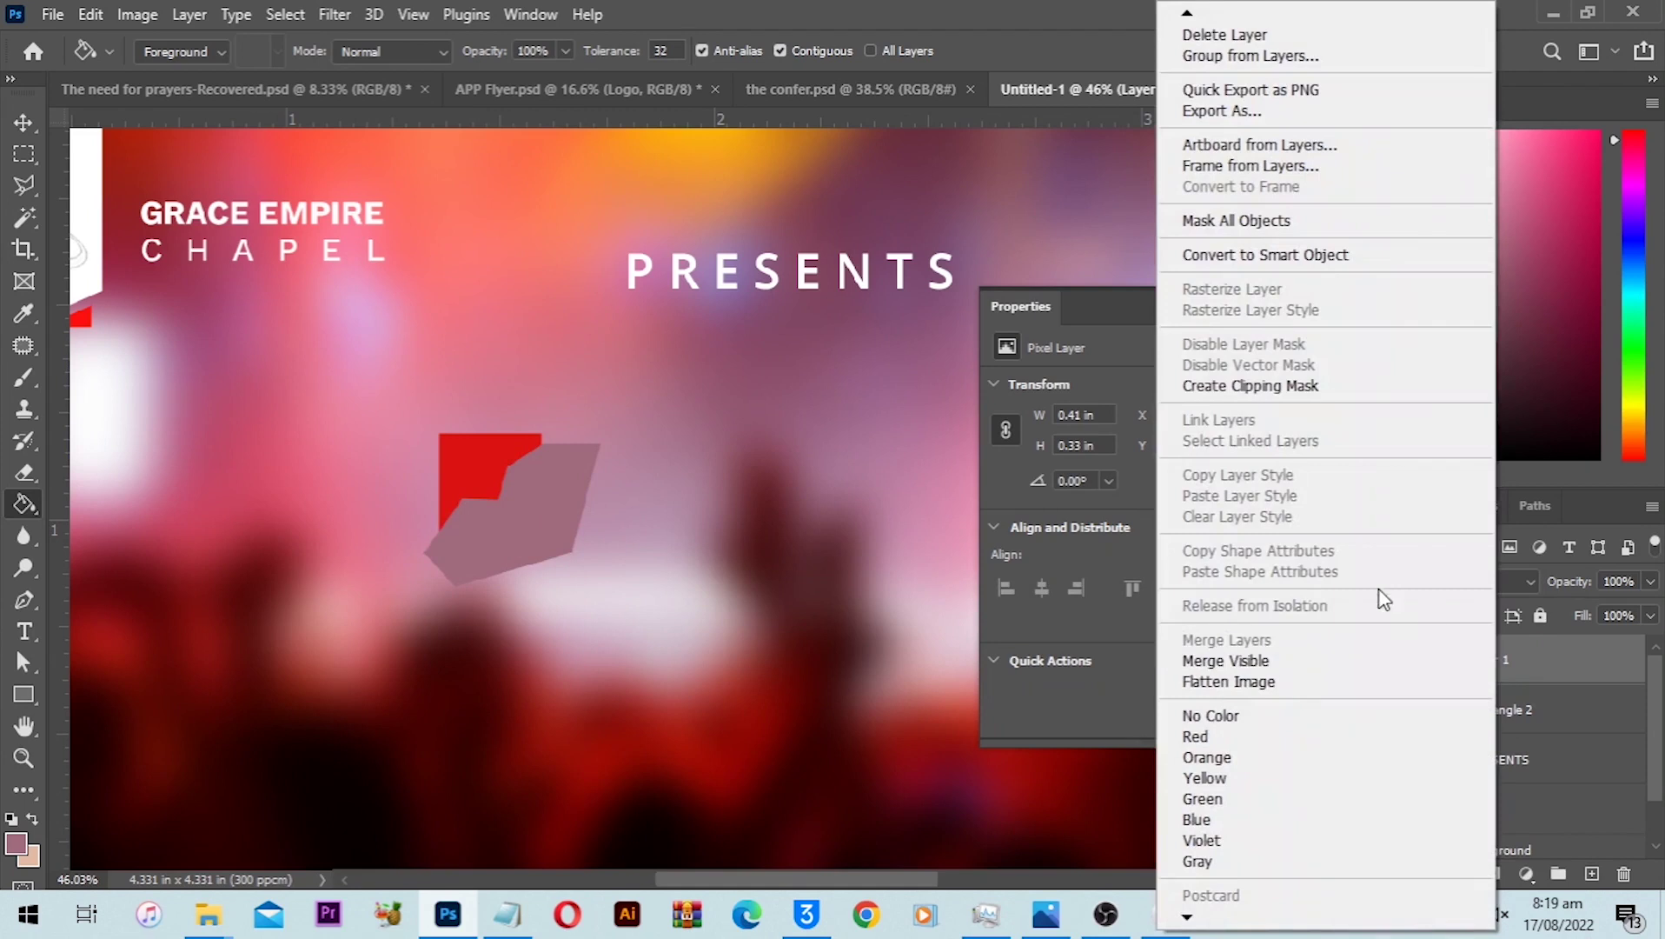
click(1243, 386)
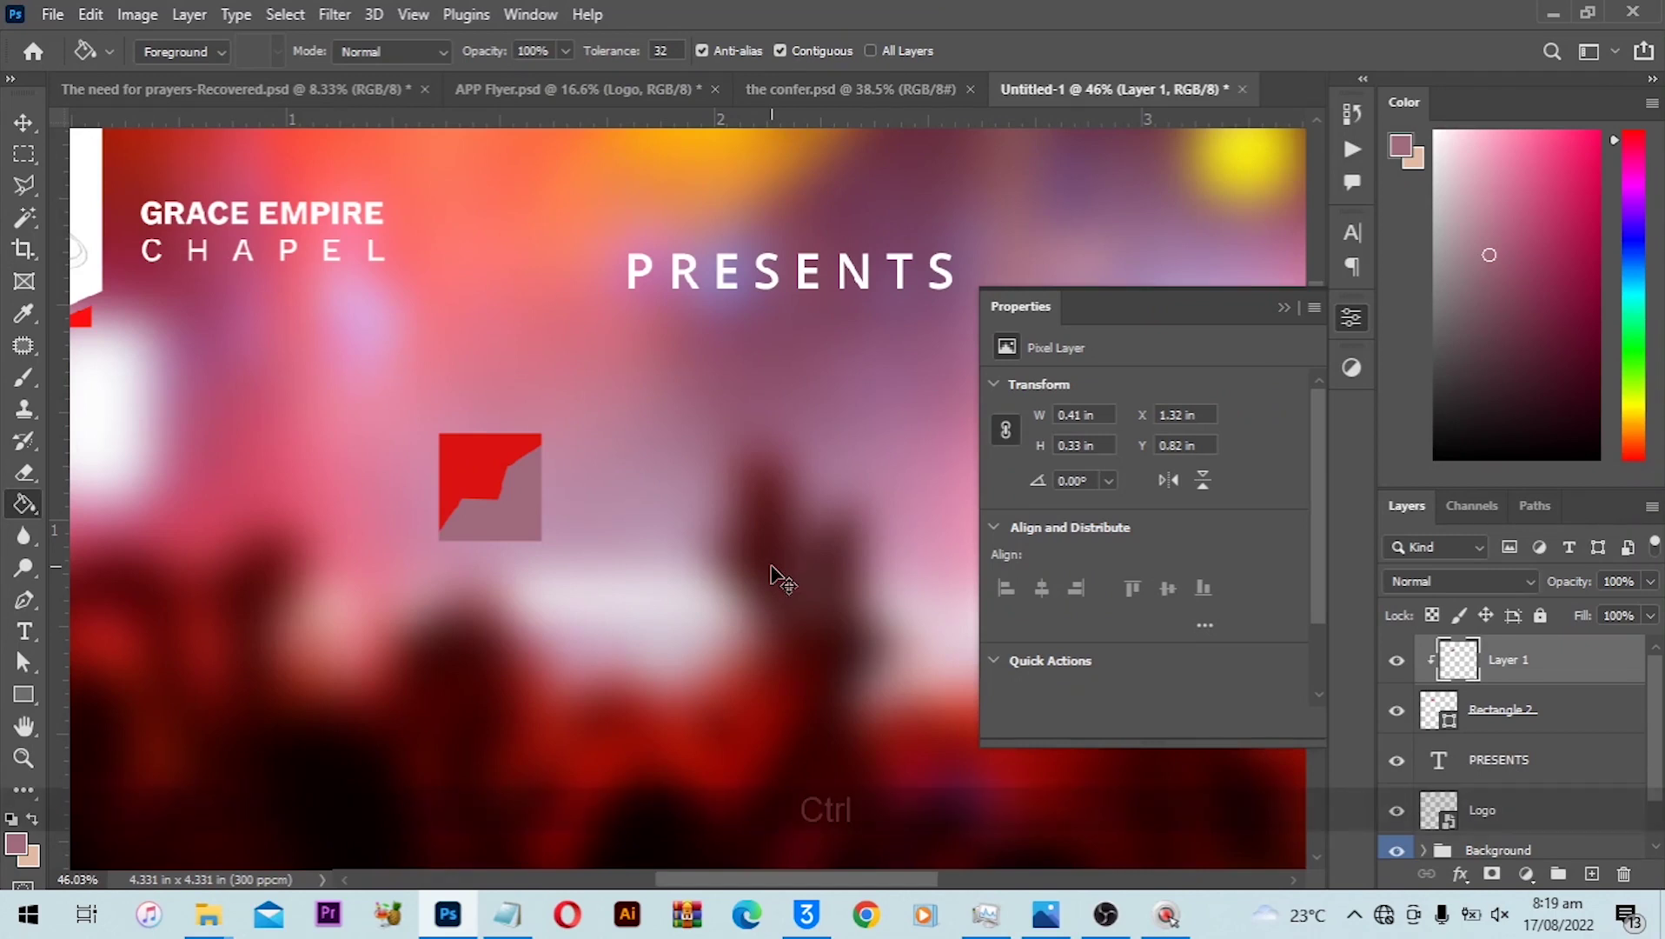
key(ctrl+z)
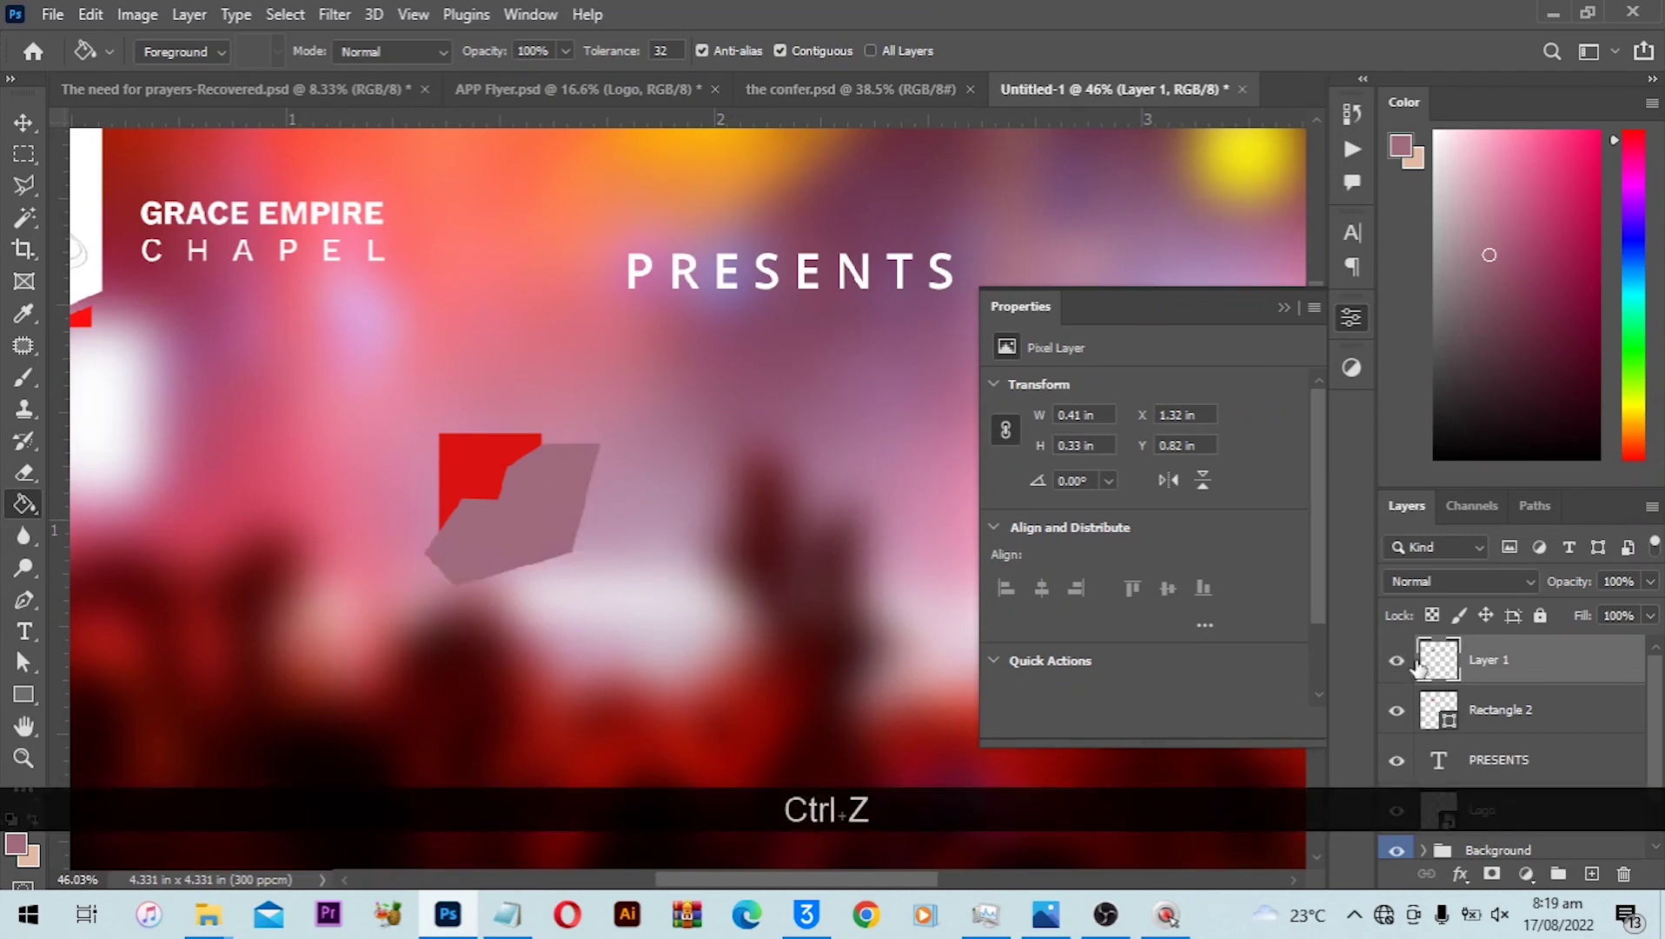
key(ctrl)
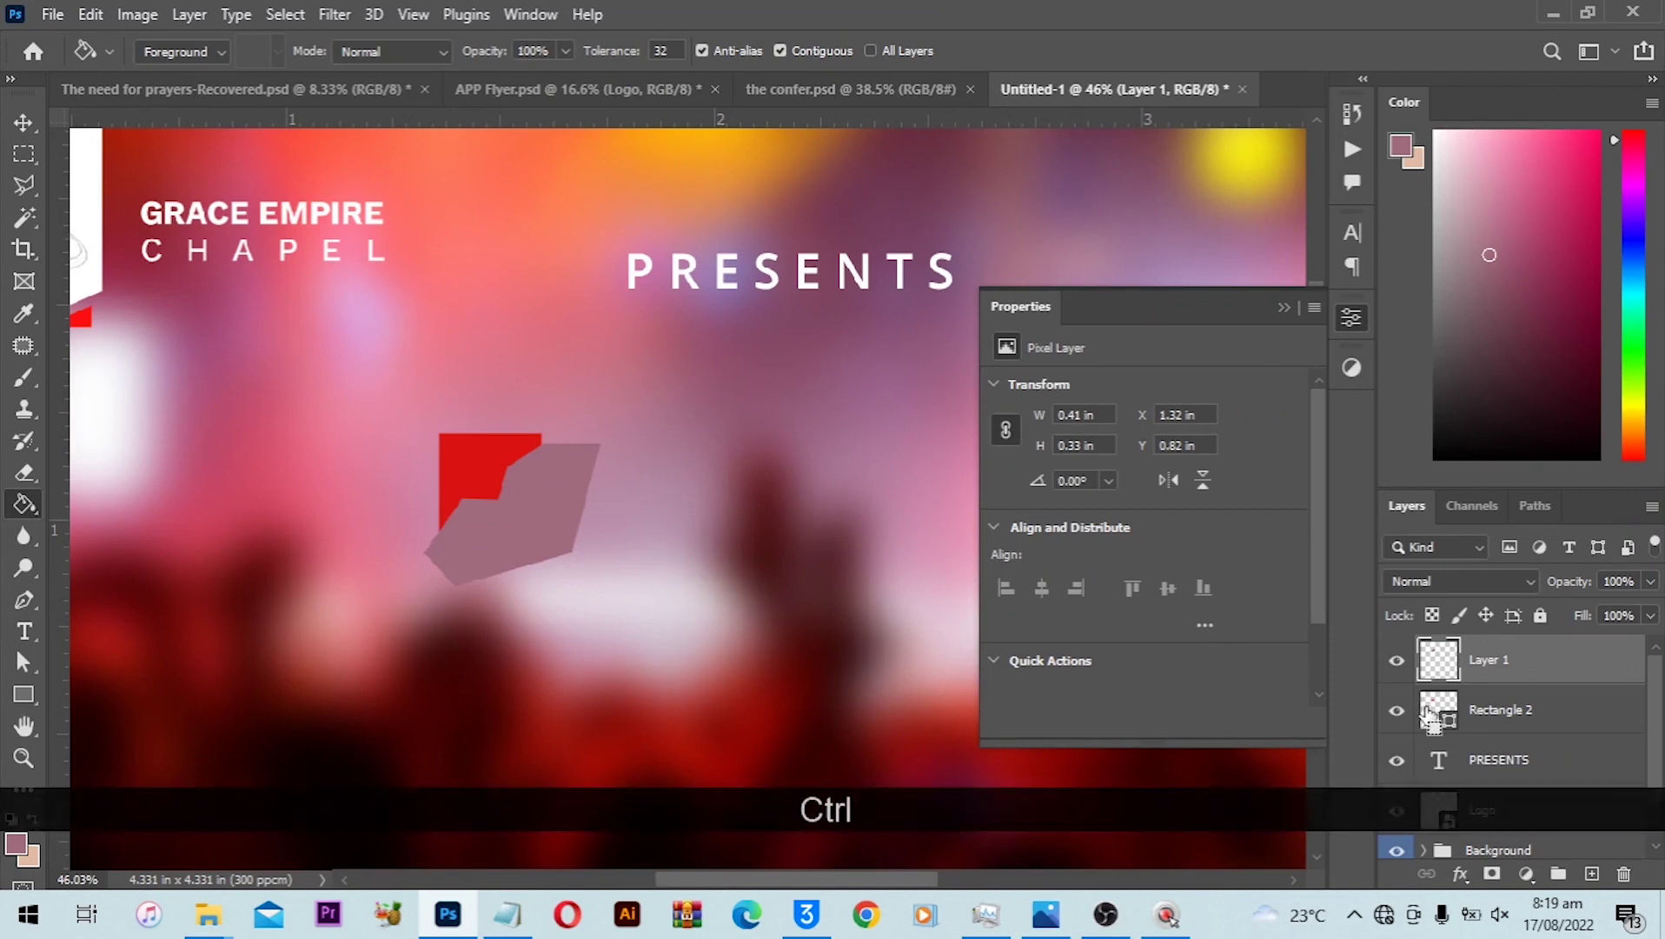
ctrl+click(1432, 714)
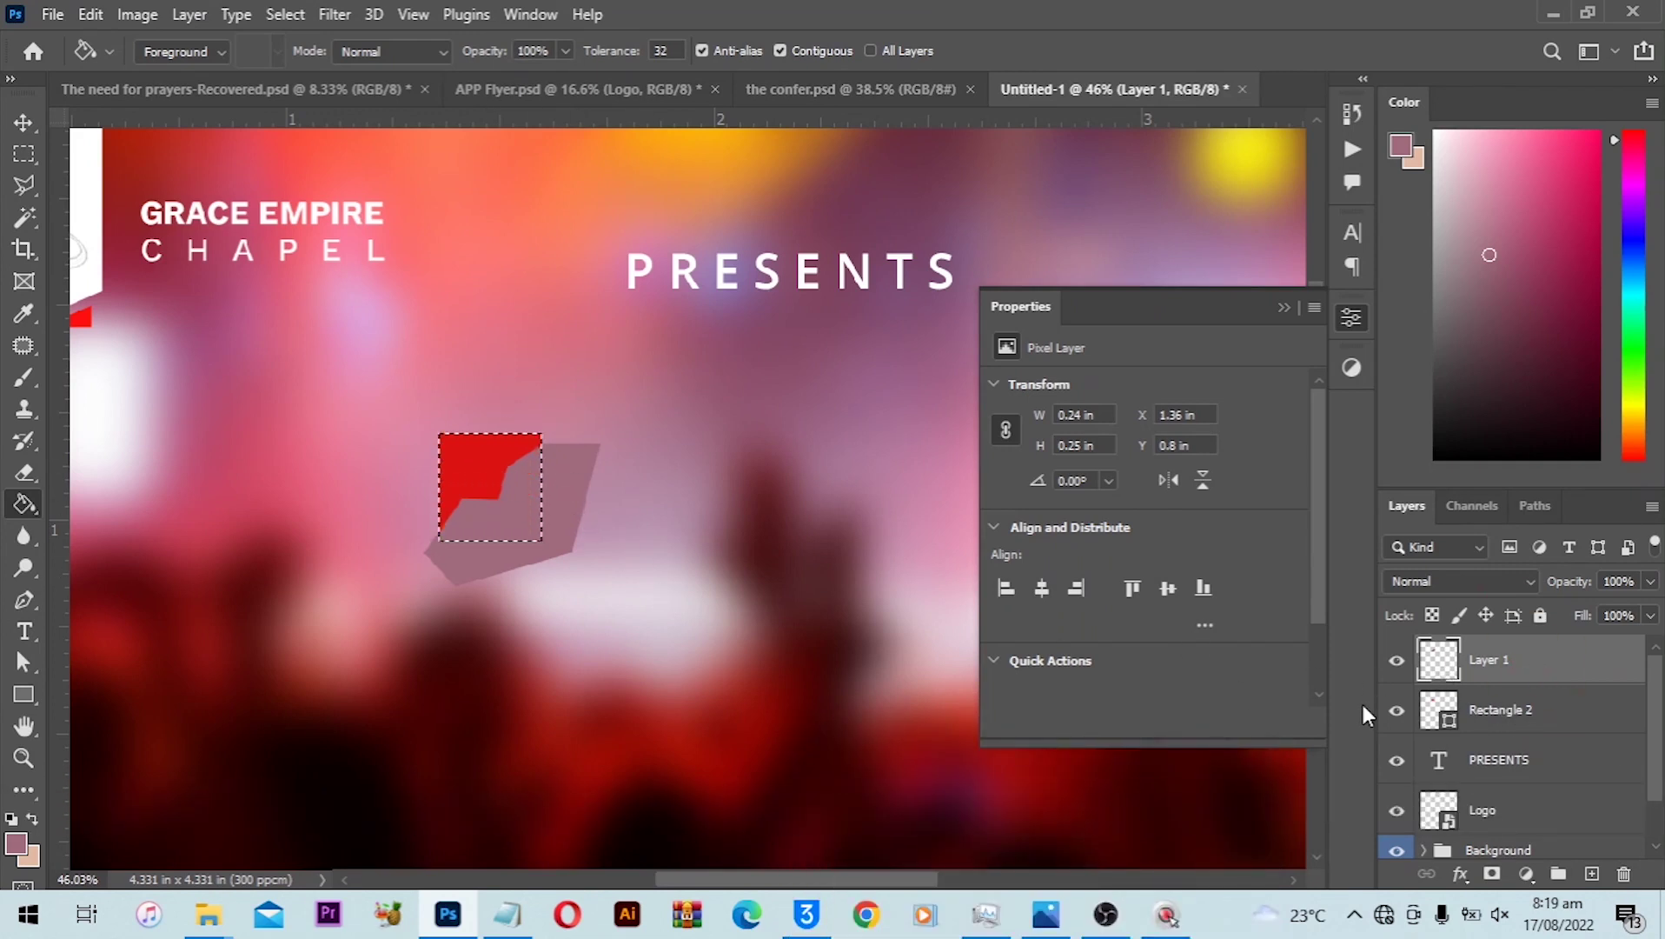
key(ctrl)
key(ctrl+j)
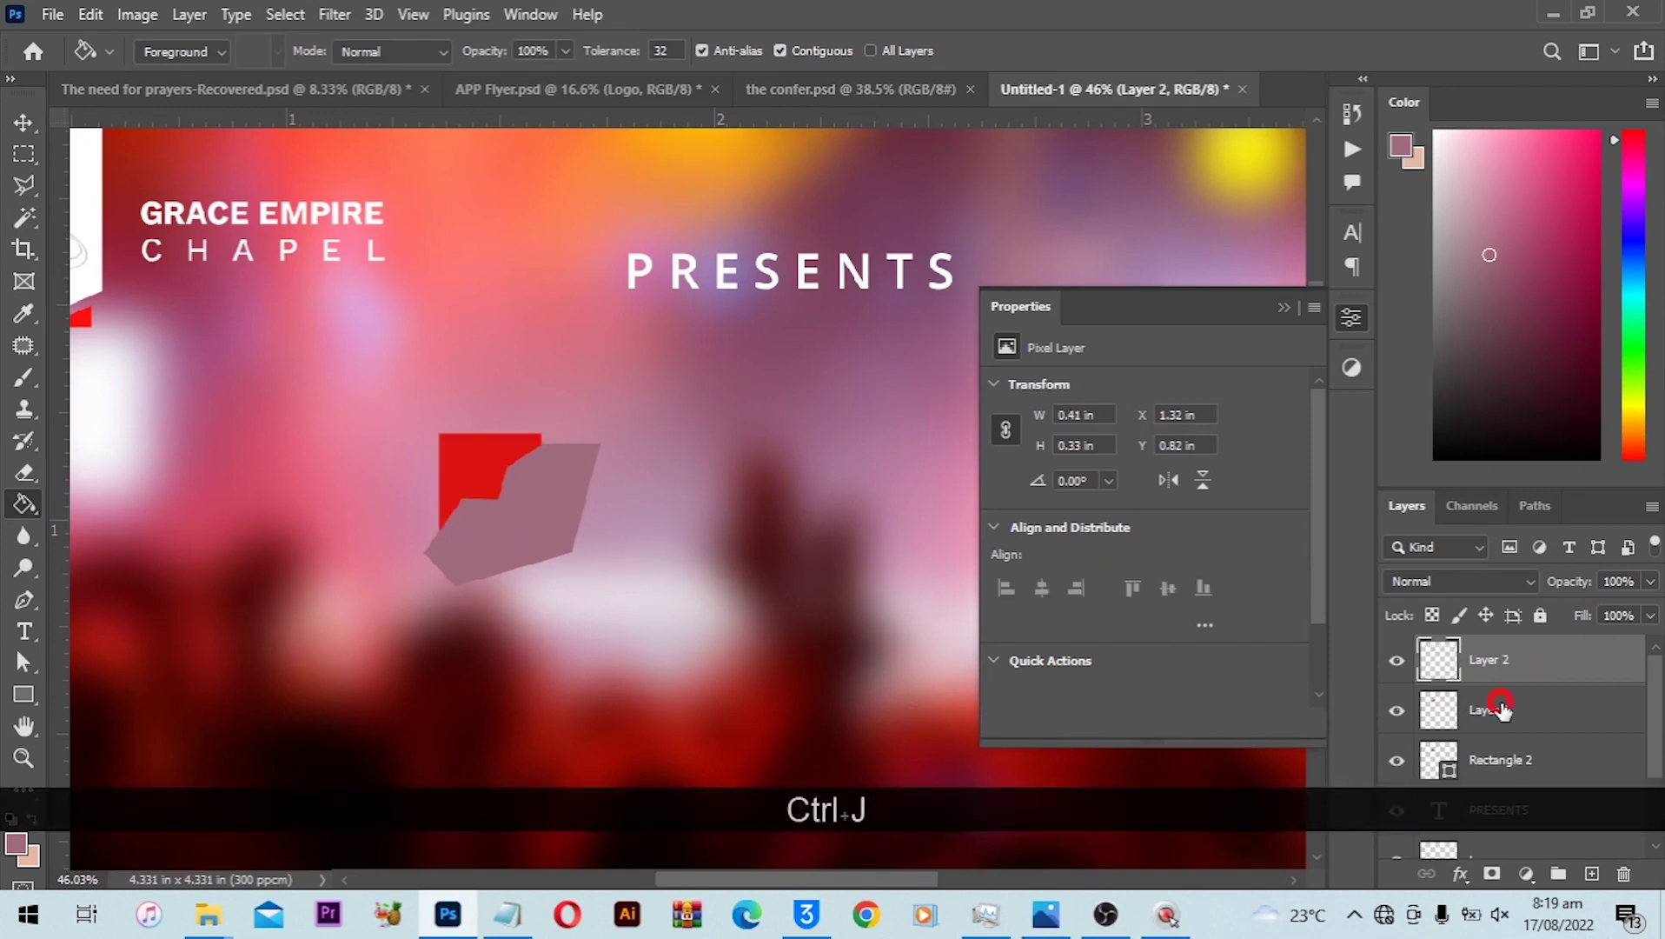
click(1504, 711)
key(Delete)
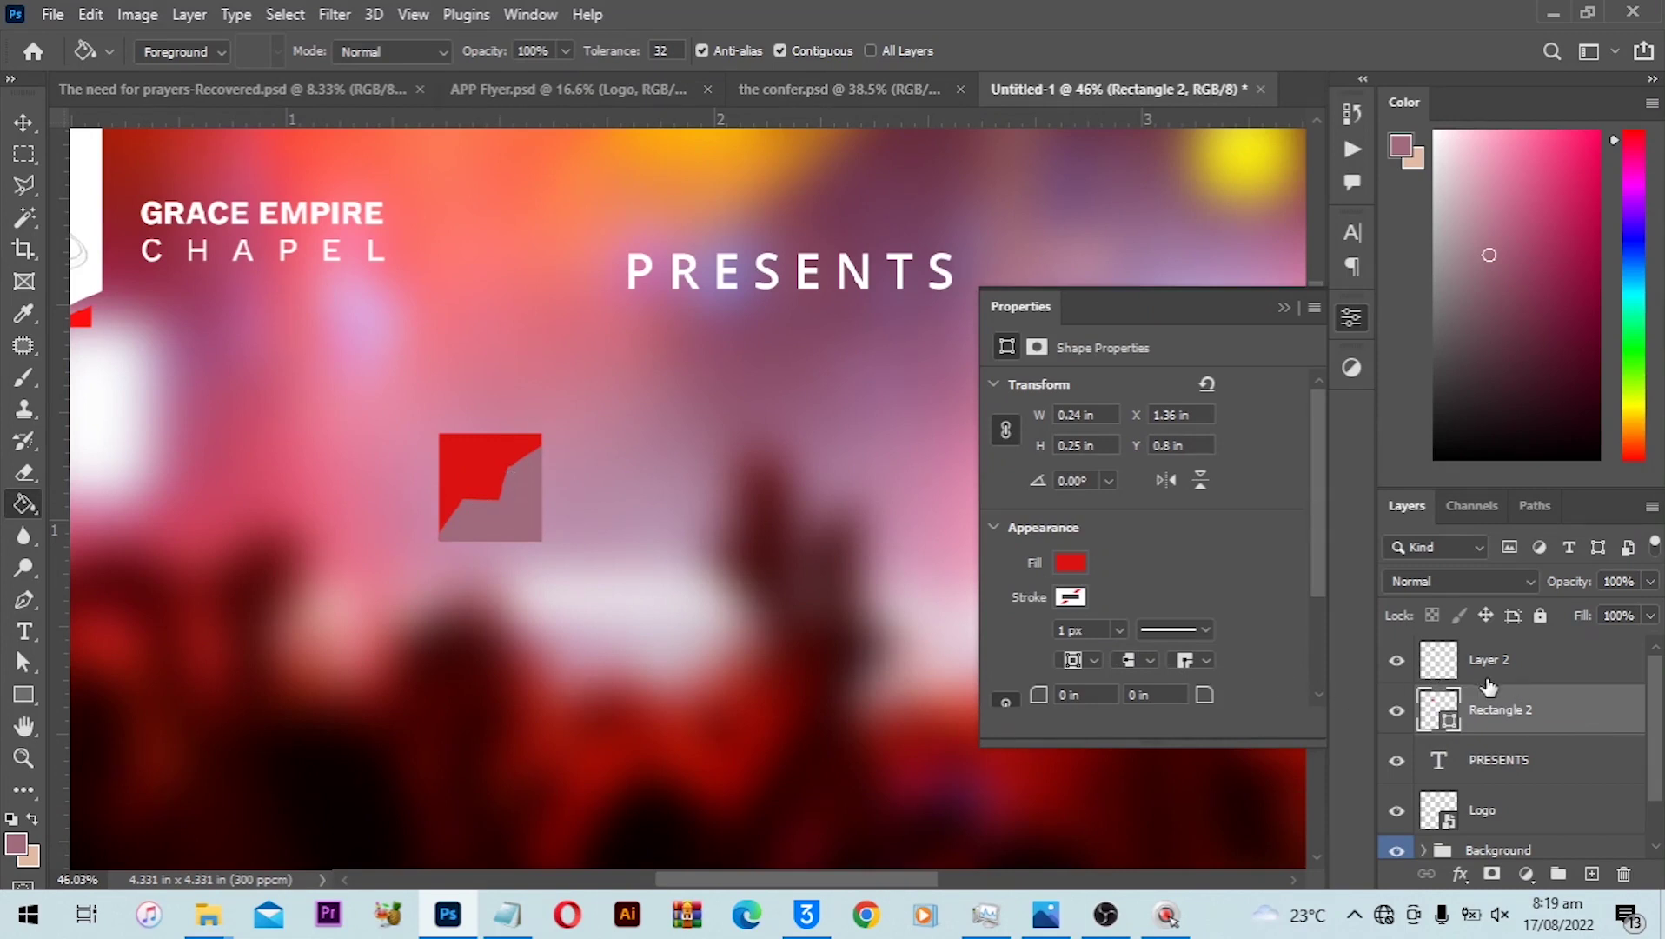
click(1554, 676)
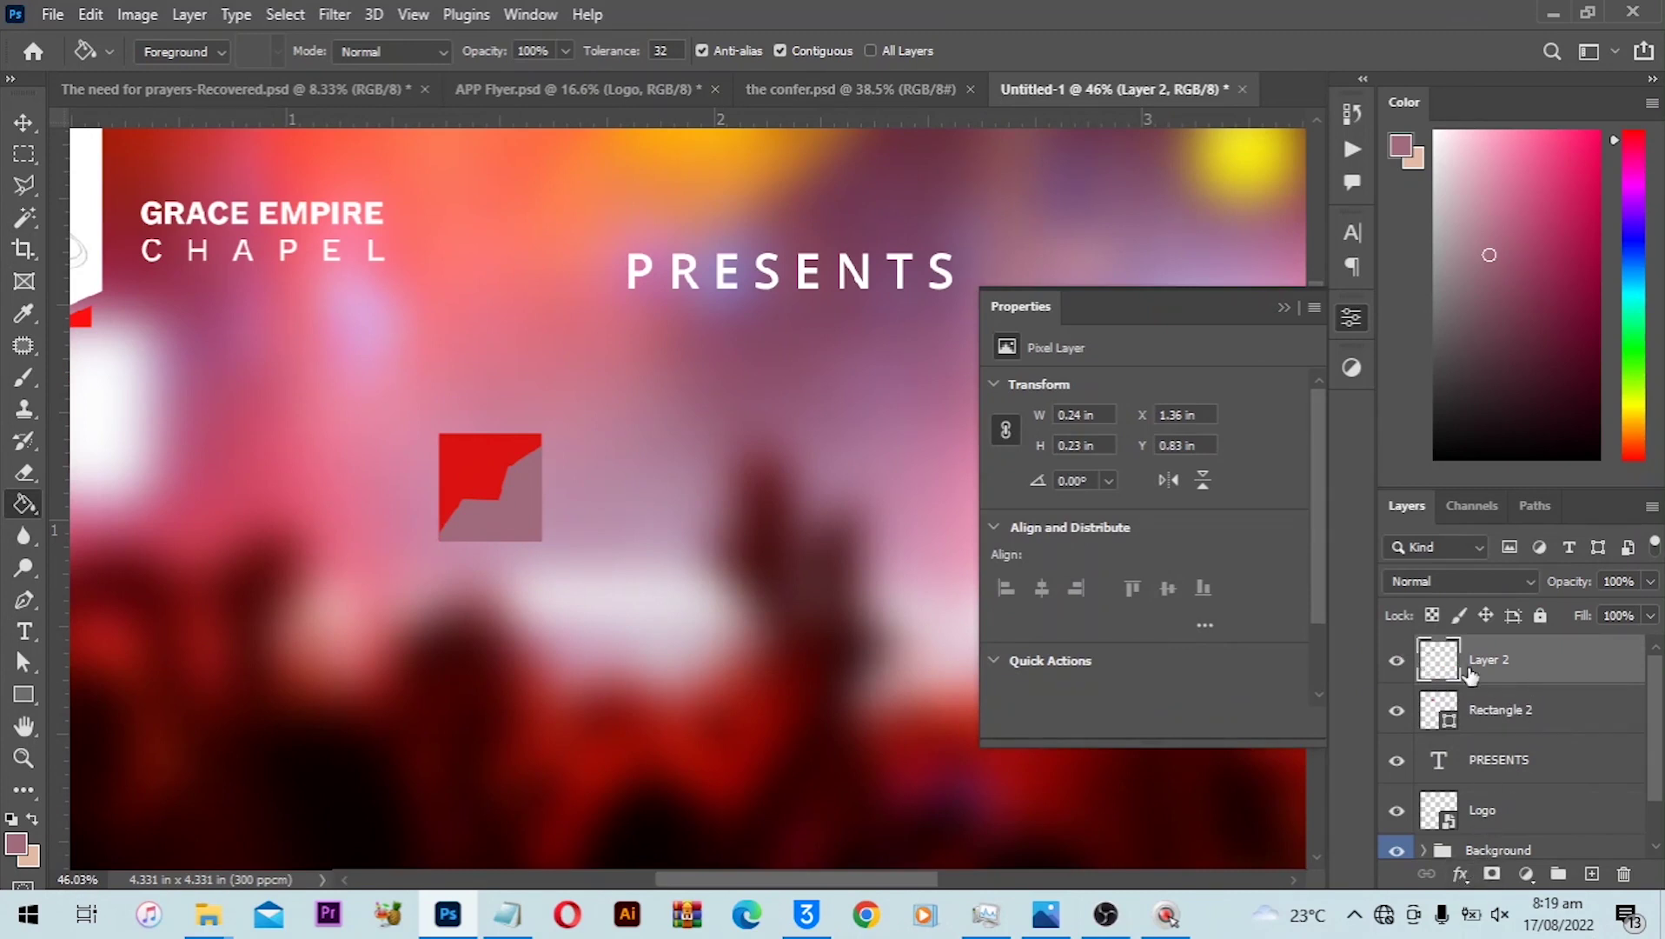
Add a Color Overlay to Layer 2 and set its layer opacity to 50%.
click(1460, 874)
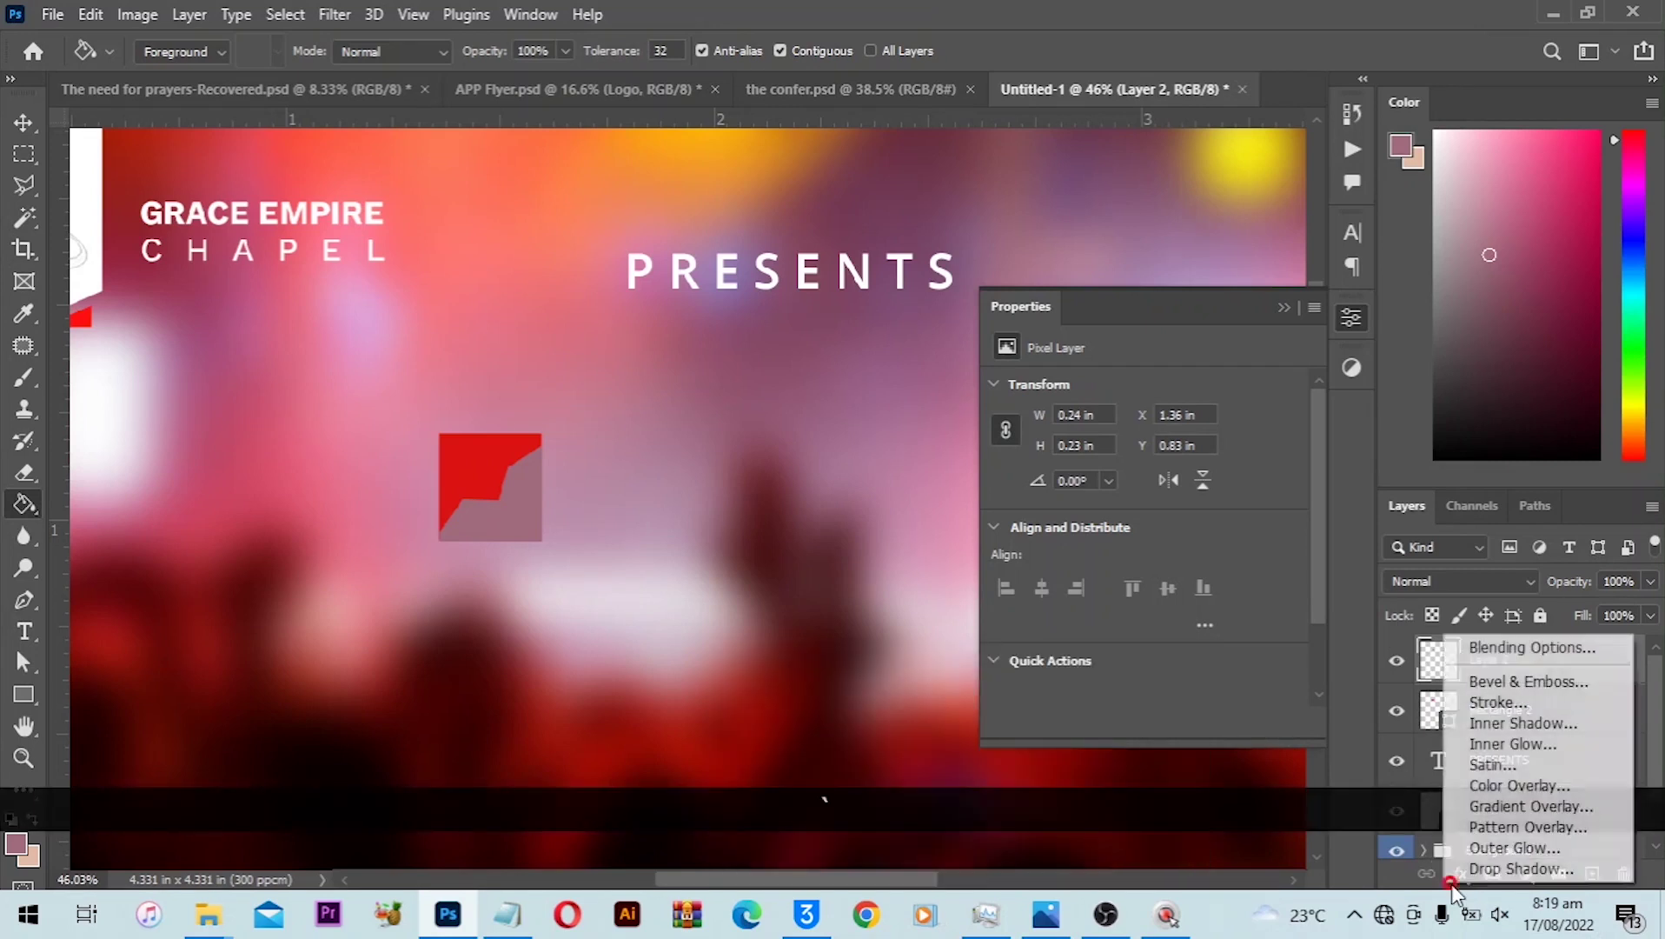
click(1516, 782)
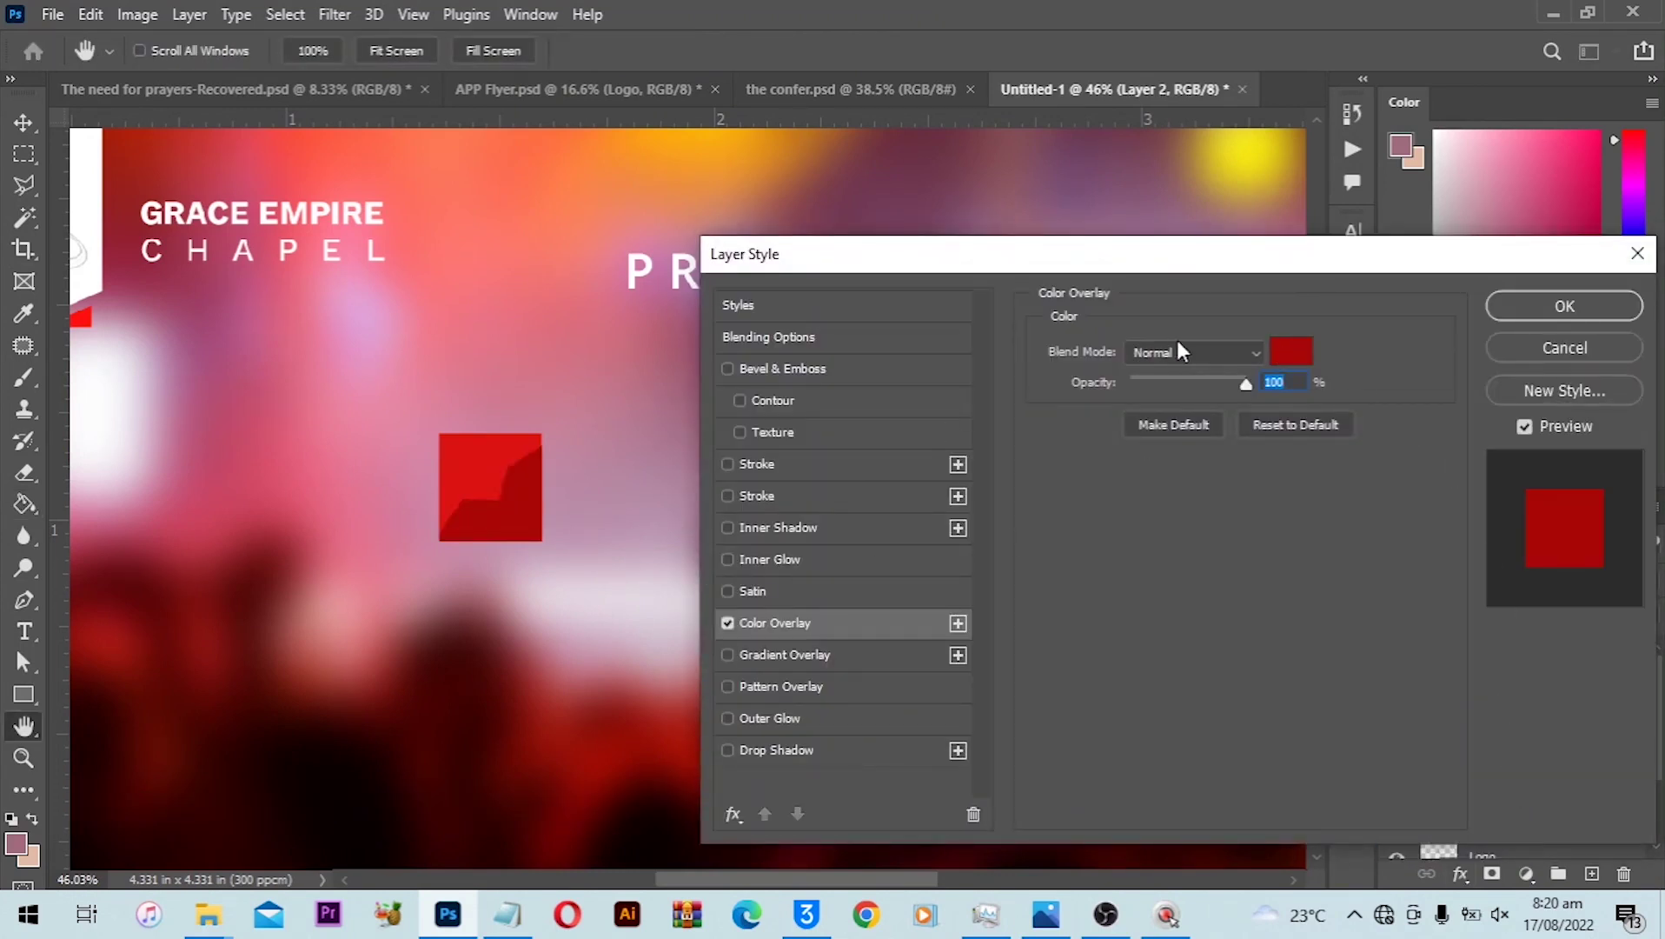
click(1575, 304)
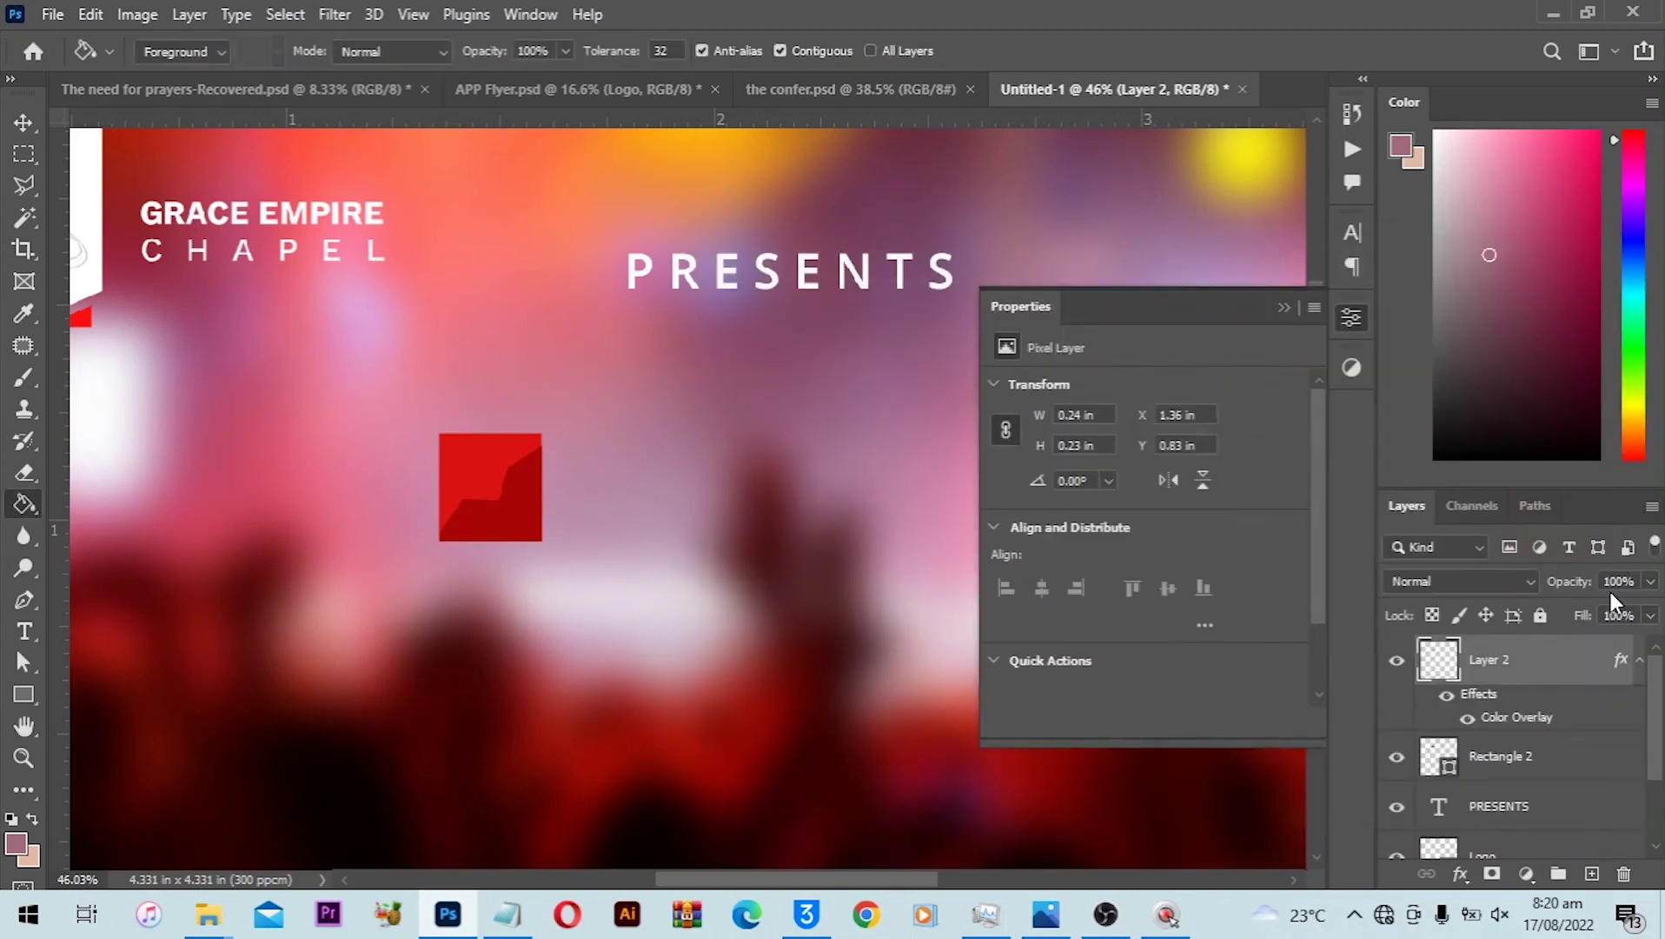
key(5)
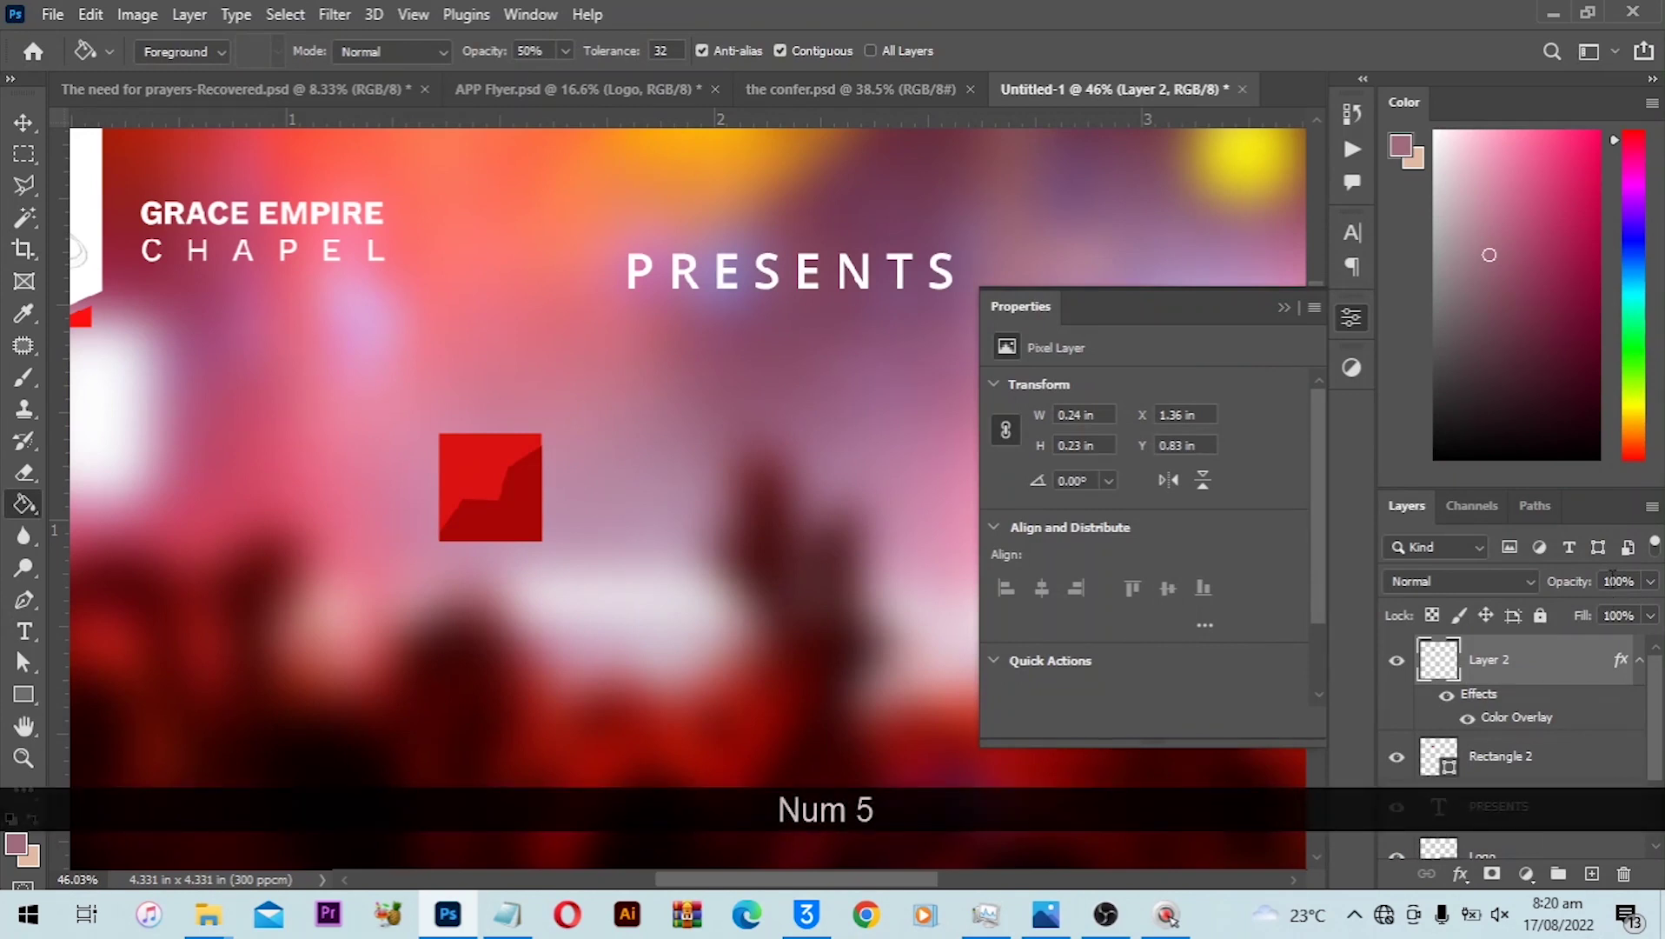
click(1615, 581)
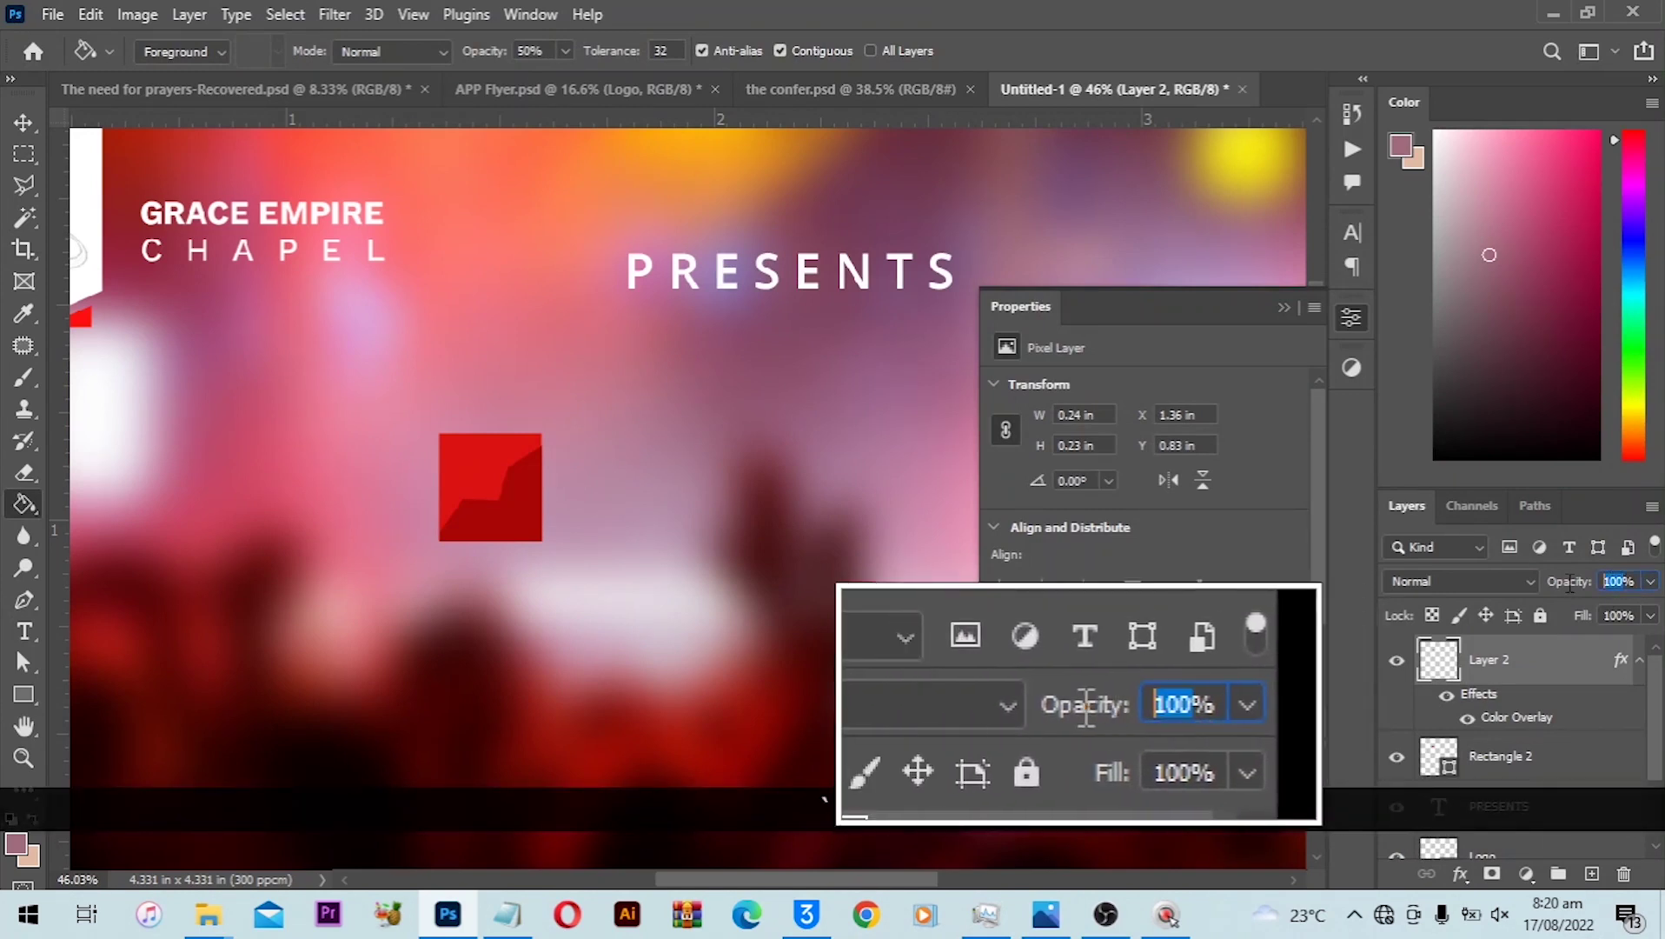
key(5)
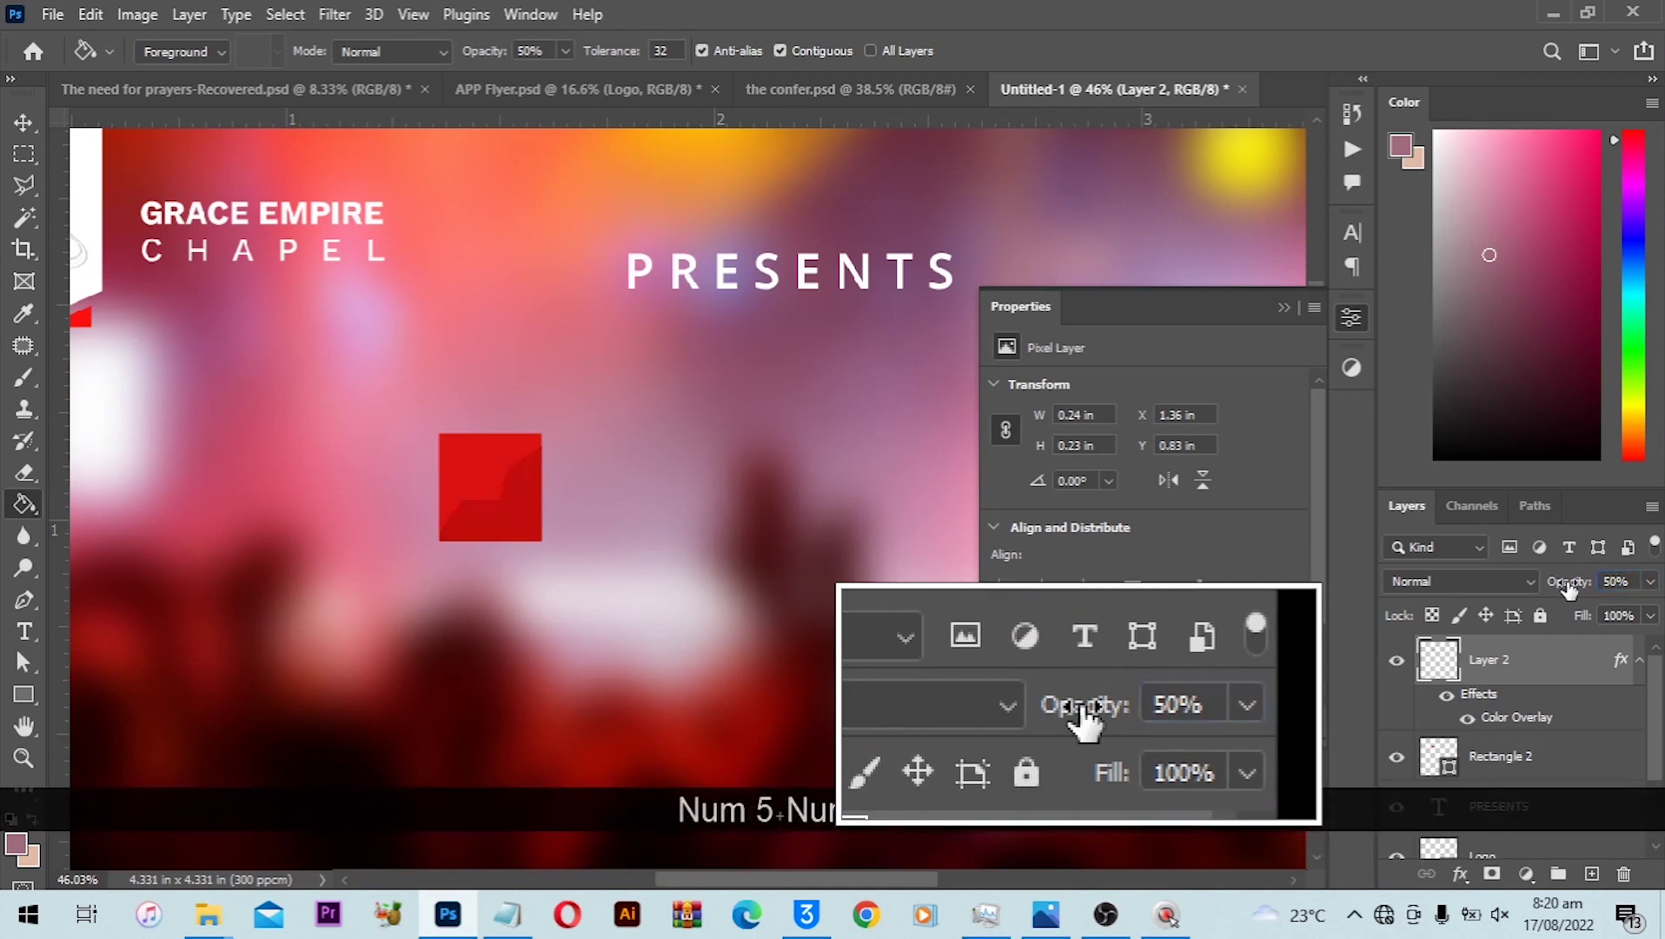
key(Return)
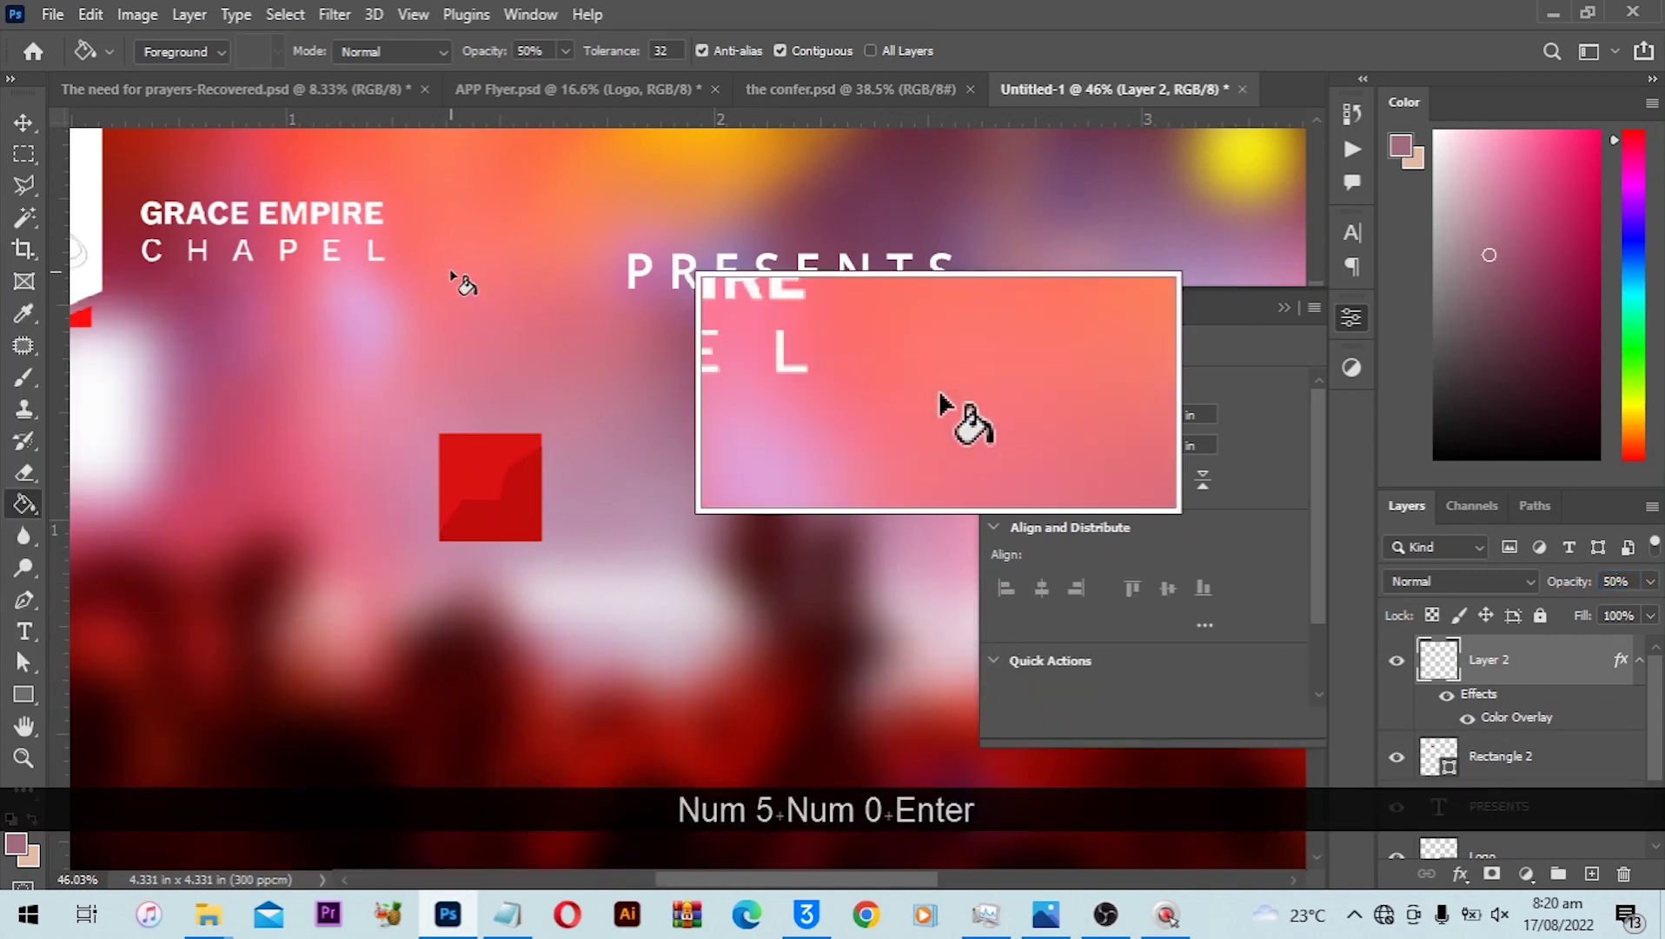
Type a letter A beside the tile and set it to Open Sans Extrabold.
key(v)
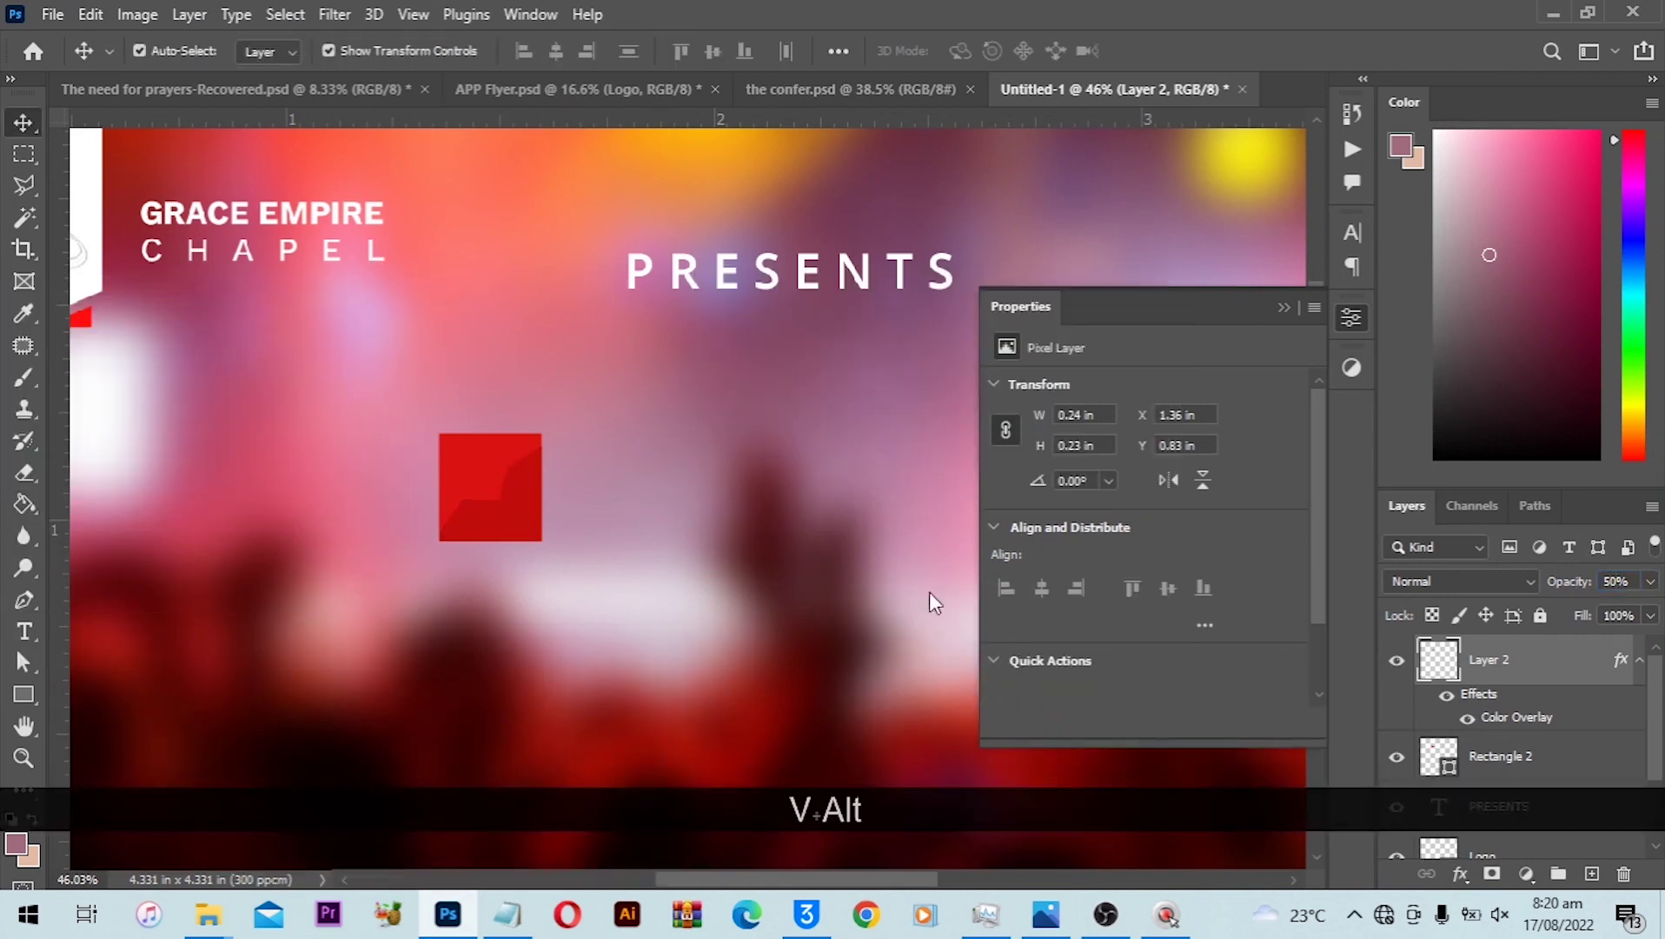
scroll(584, 547, down, 1)
scroll(530, 559, down, 3)
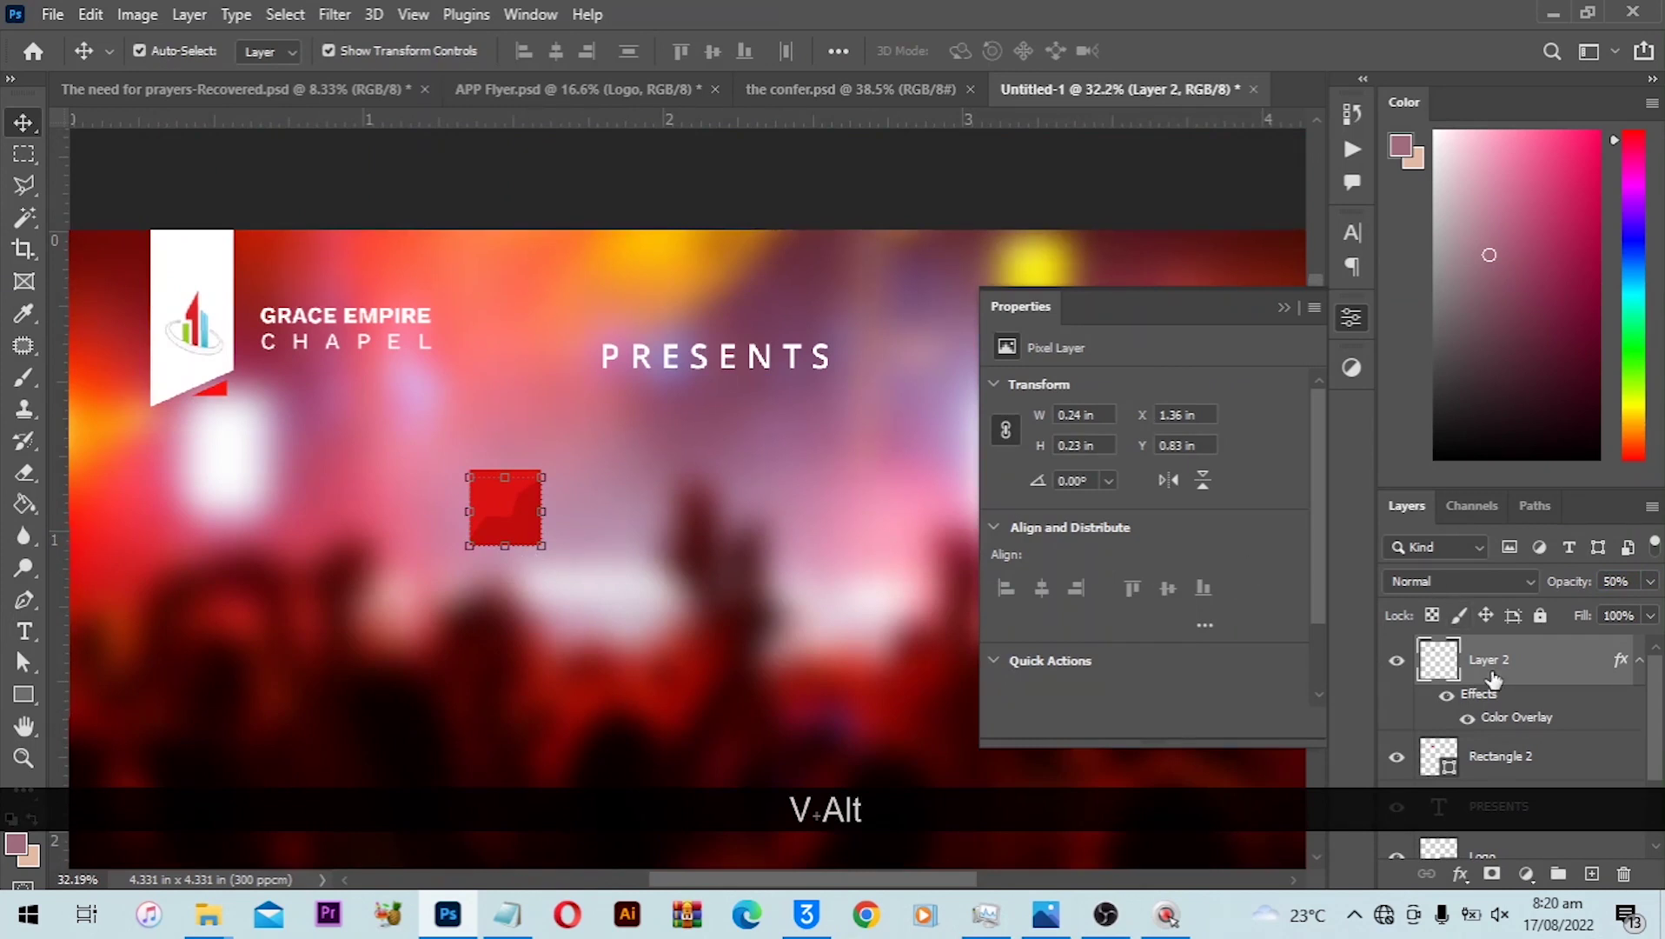
scroll(923, 565, down, 3)
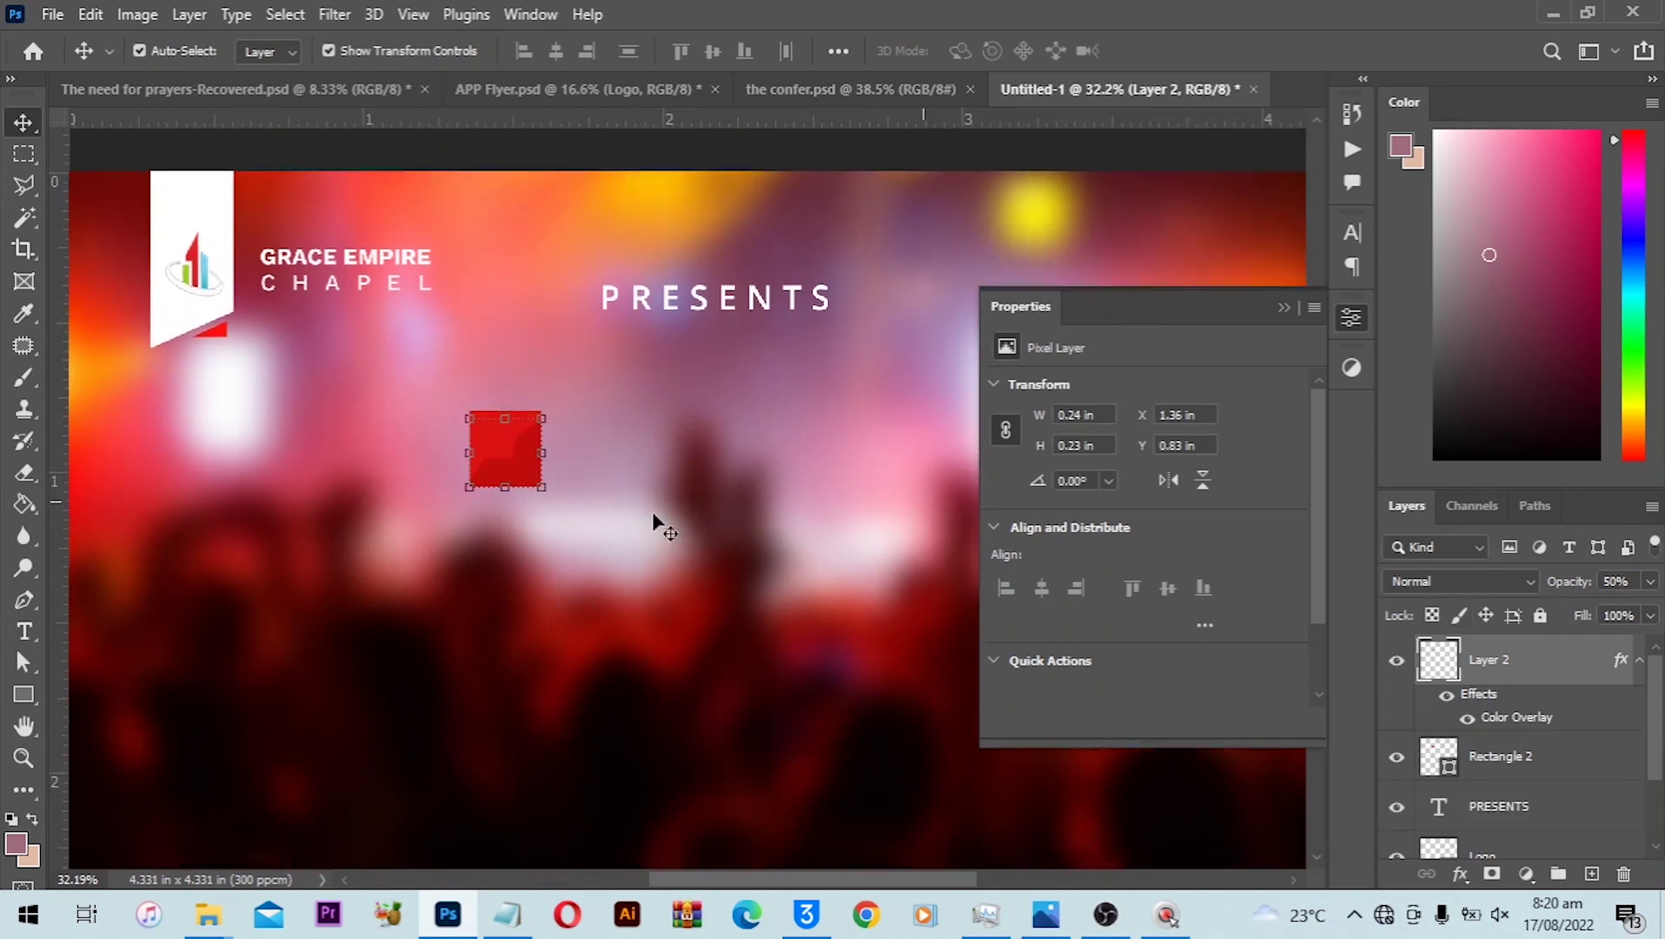
scroll(204, 446, up, 1)
scroll(202, 409, up, 3)
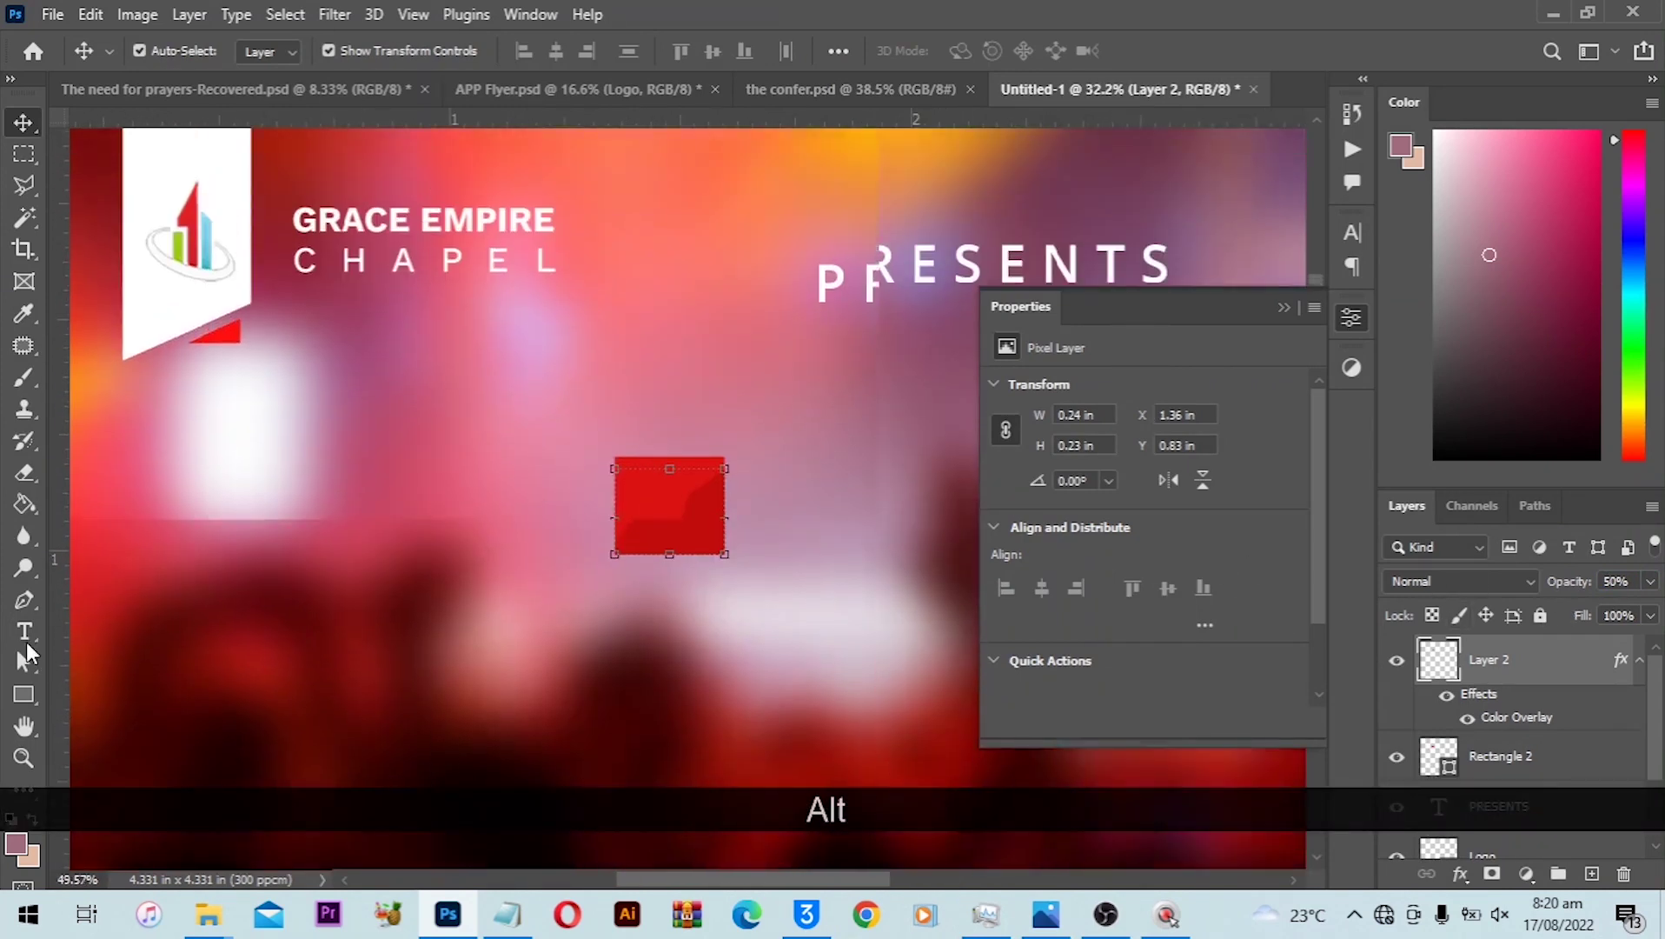
right_click(25, 631)
click(130, 681)
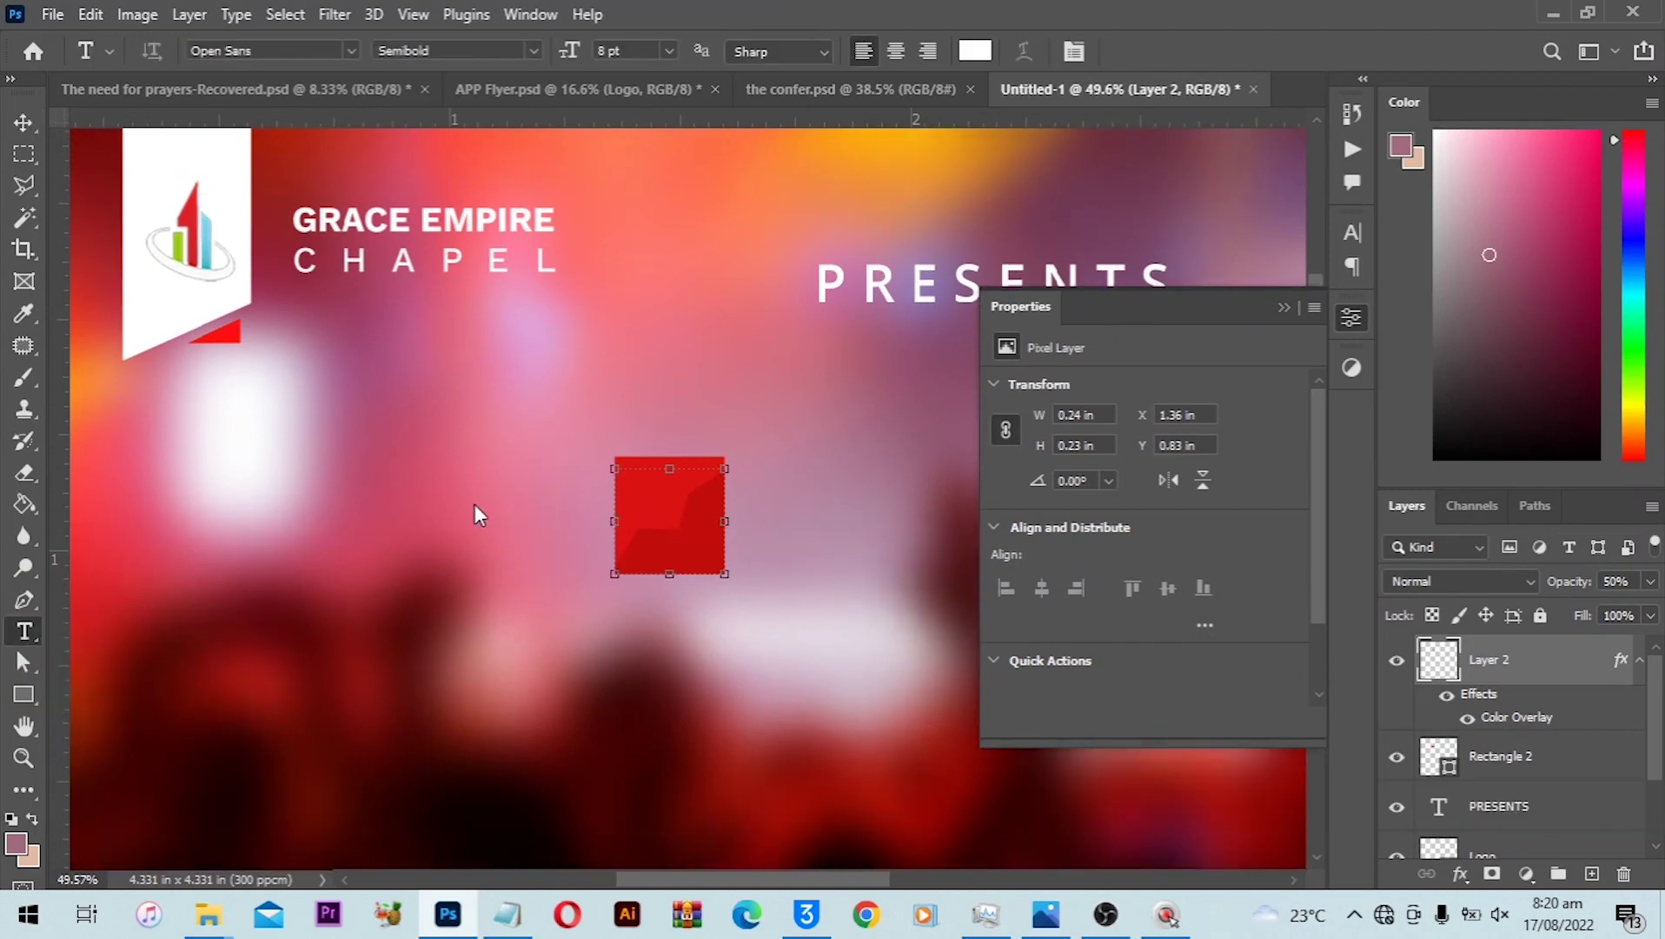
scroll(472, 539, up, 1)
click(354, 474)
text(A)
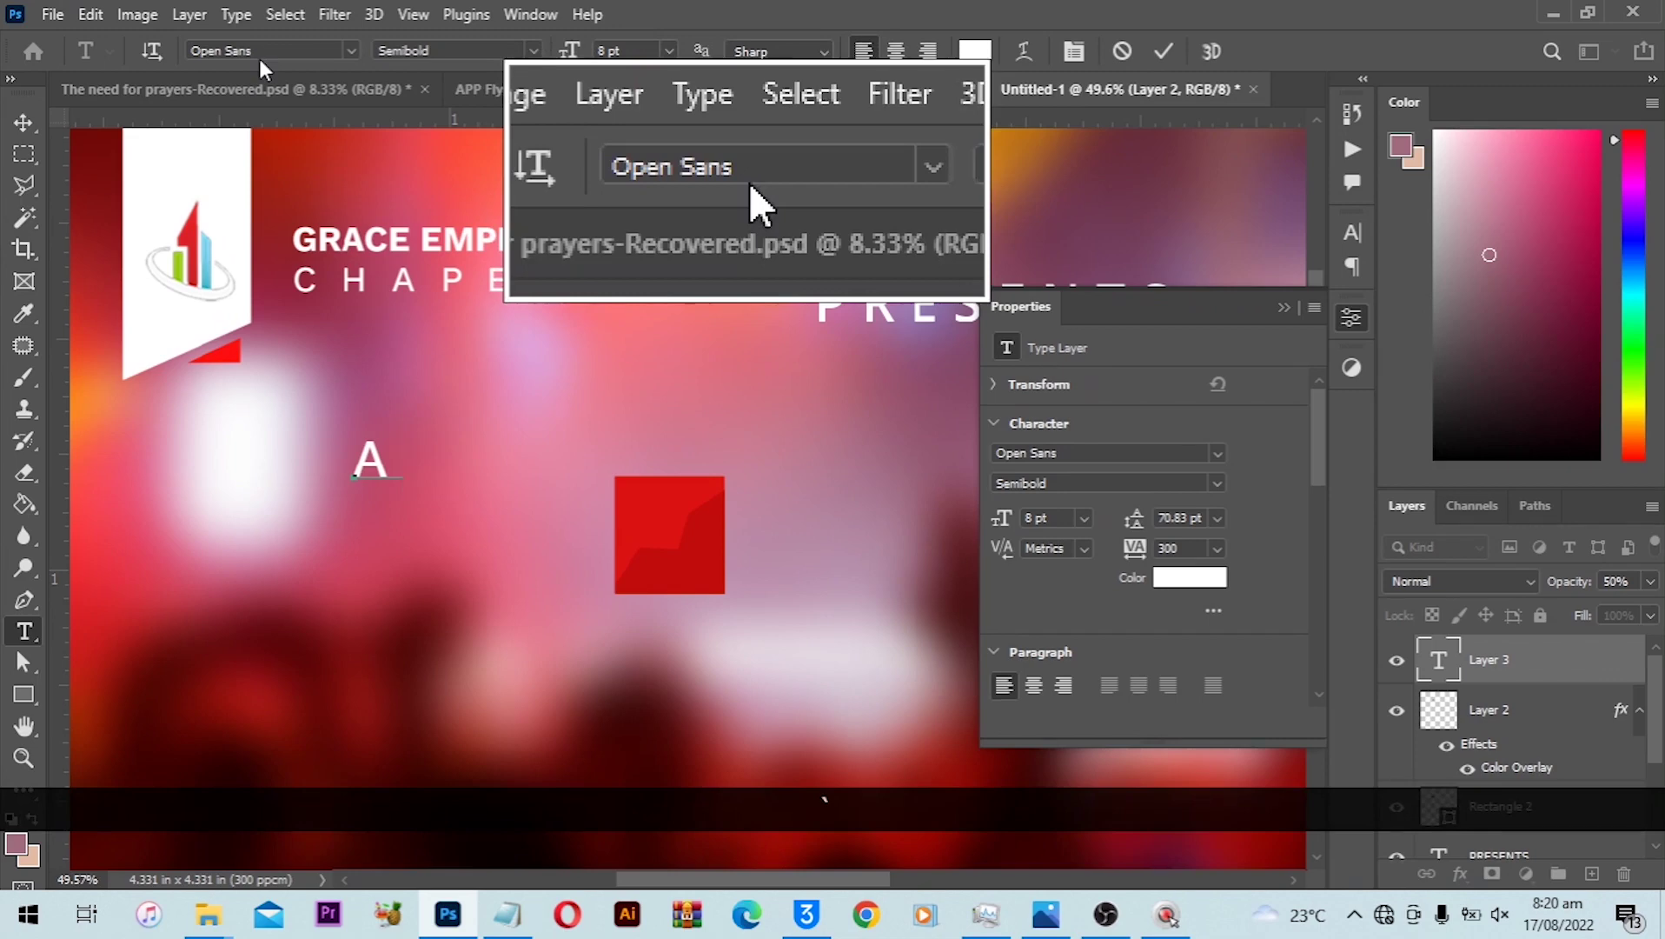
click(533, 50)
click(483, 231)
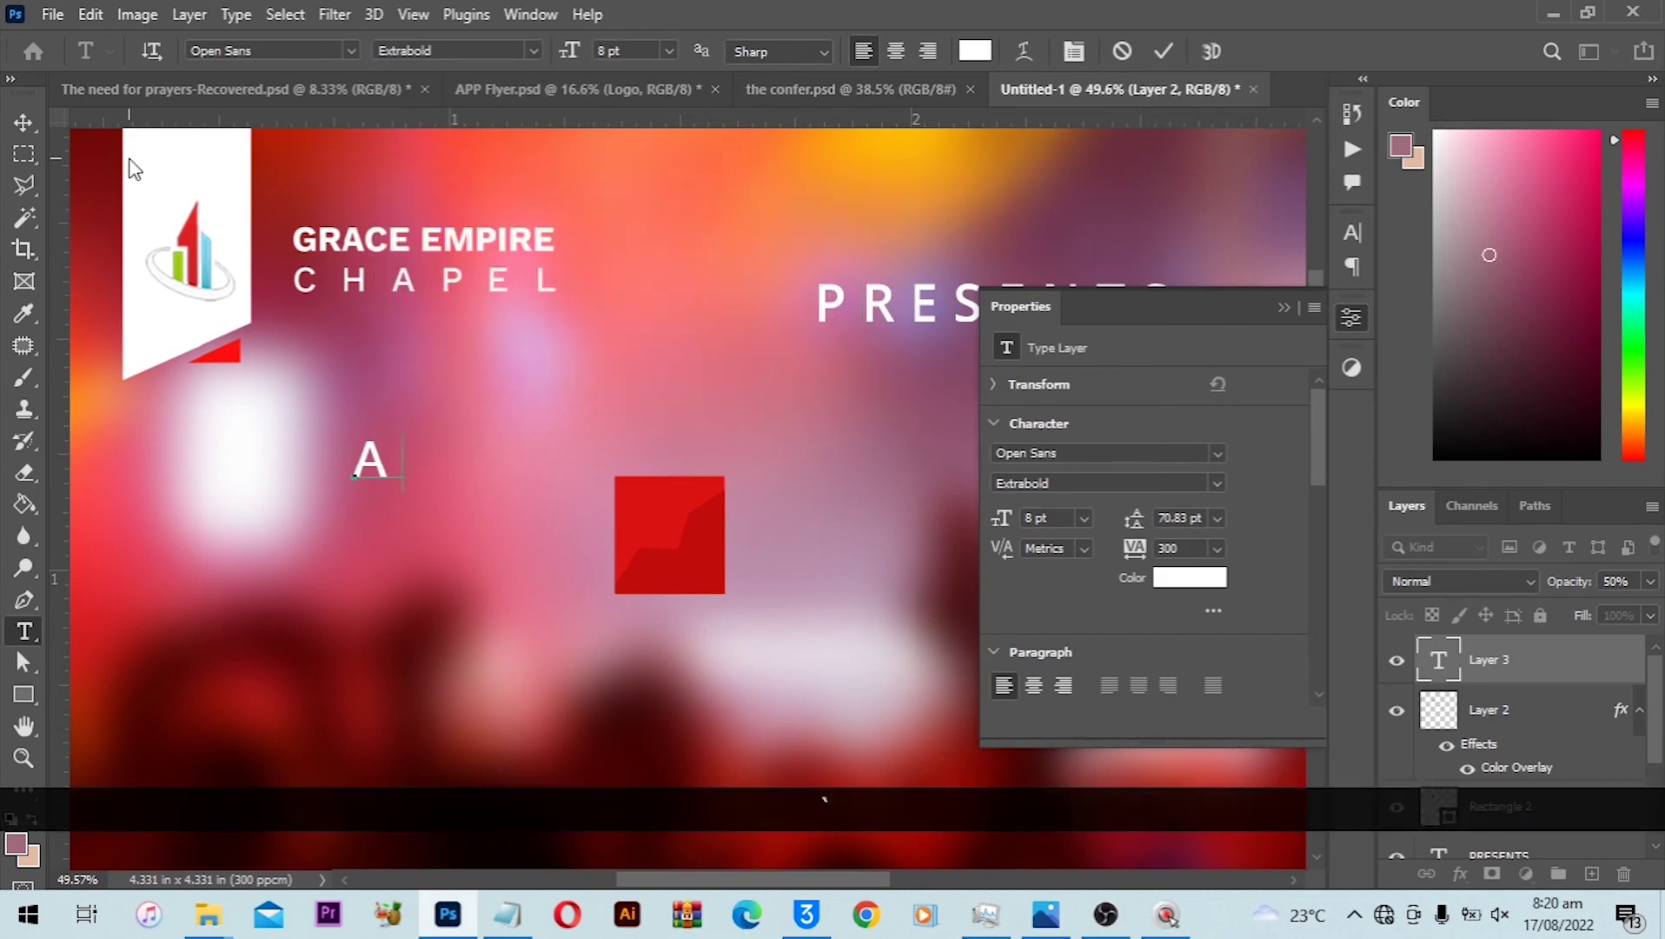
key(ctrl+a)
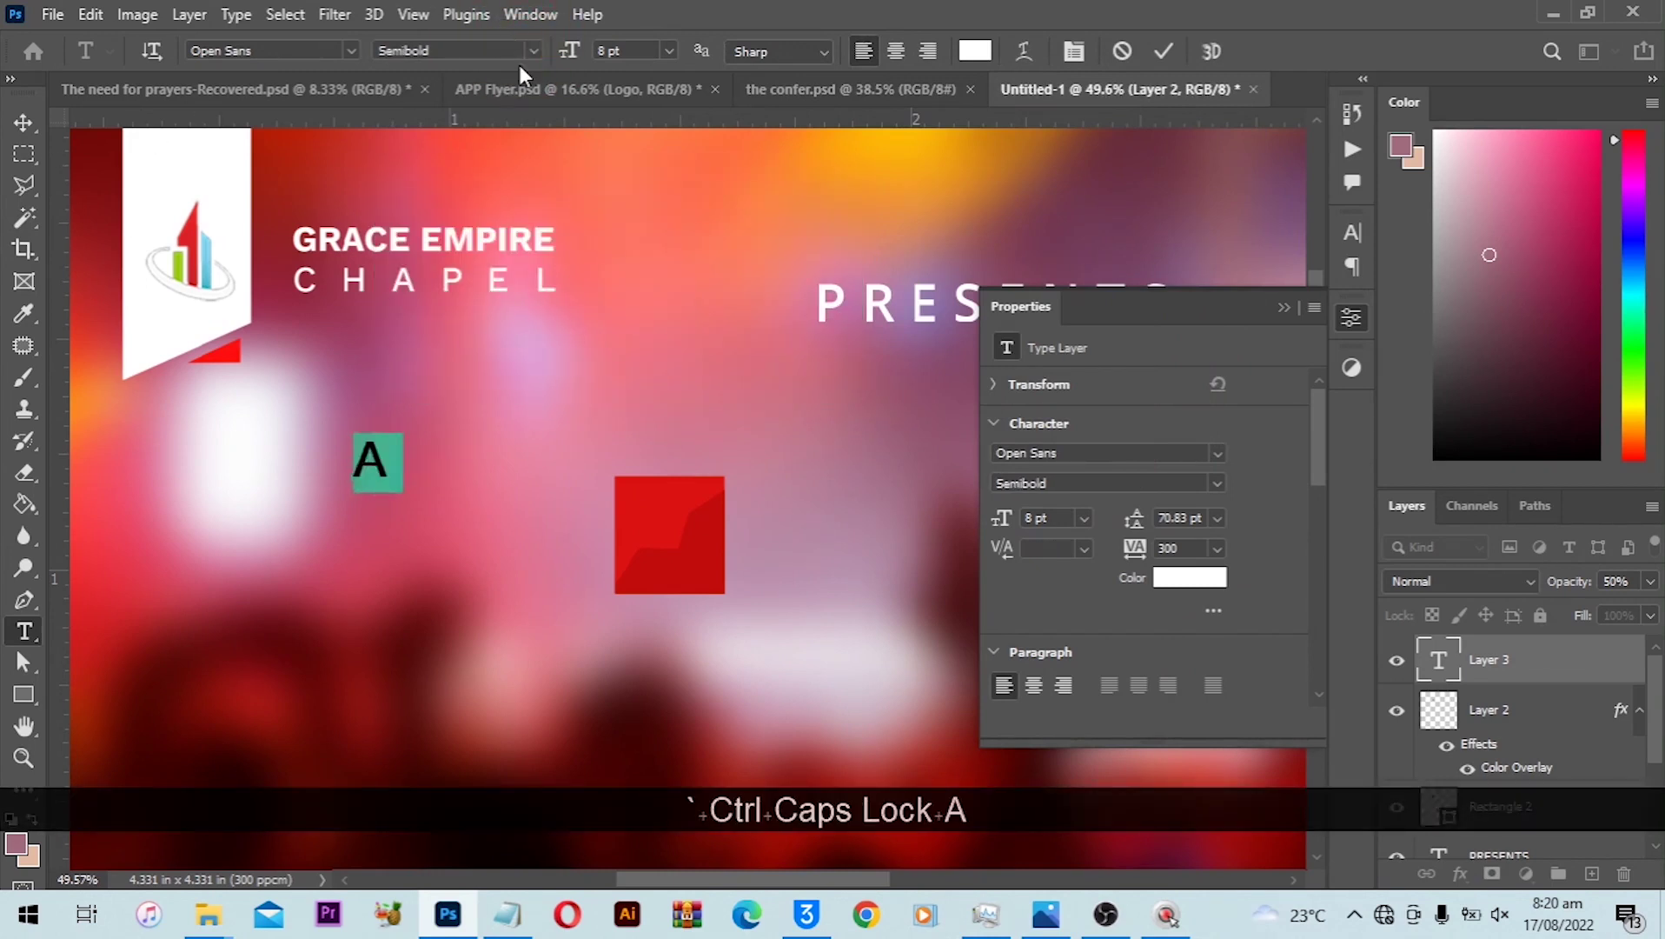
click(521, 51)
click(535, 51)
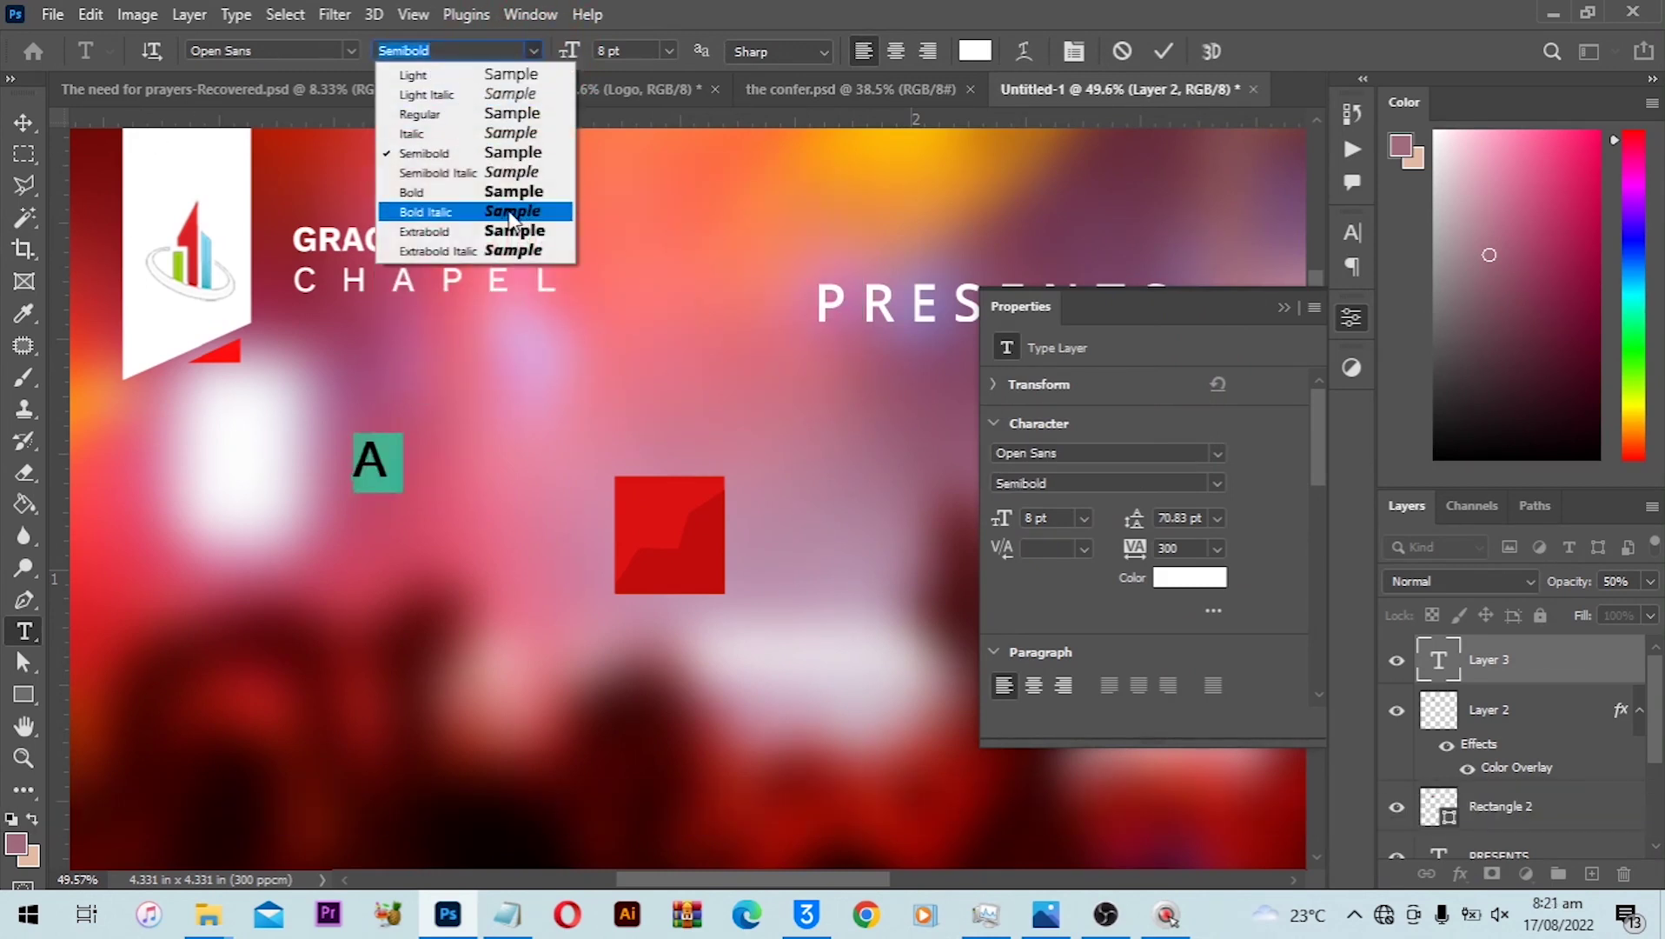
click(435, 231)
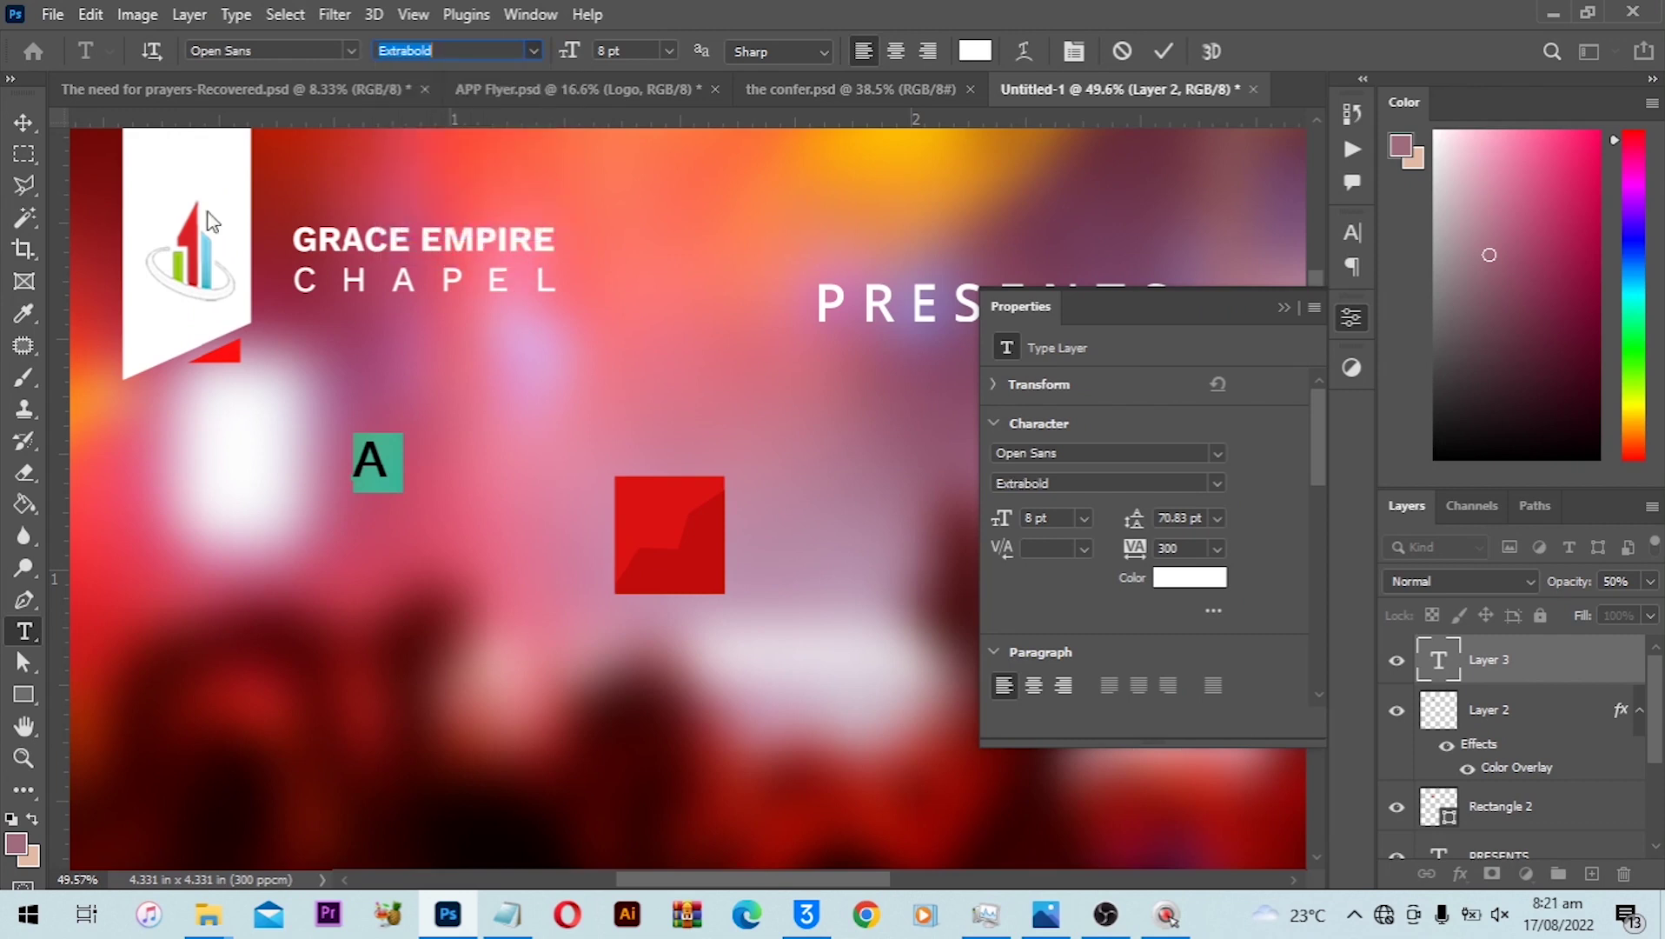
click(21, 121)
Enlarge the A and centre it on the red tile.
key(ctrl+t)
scroll(454, 465, up, 2)
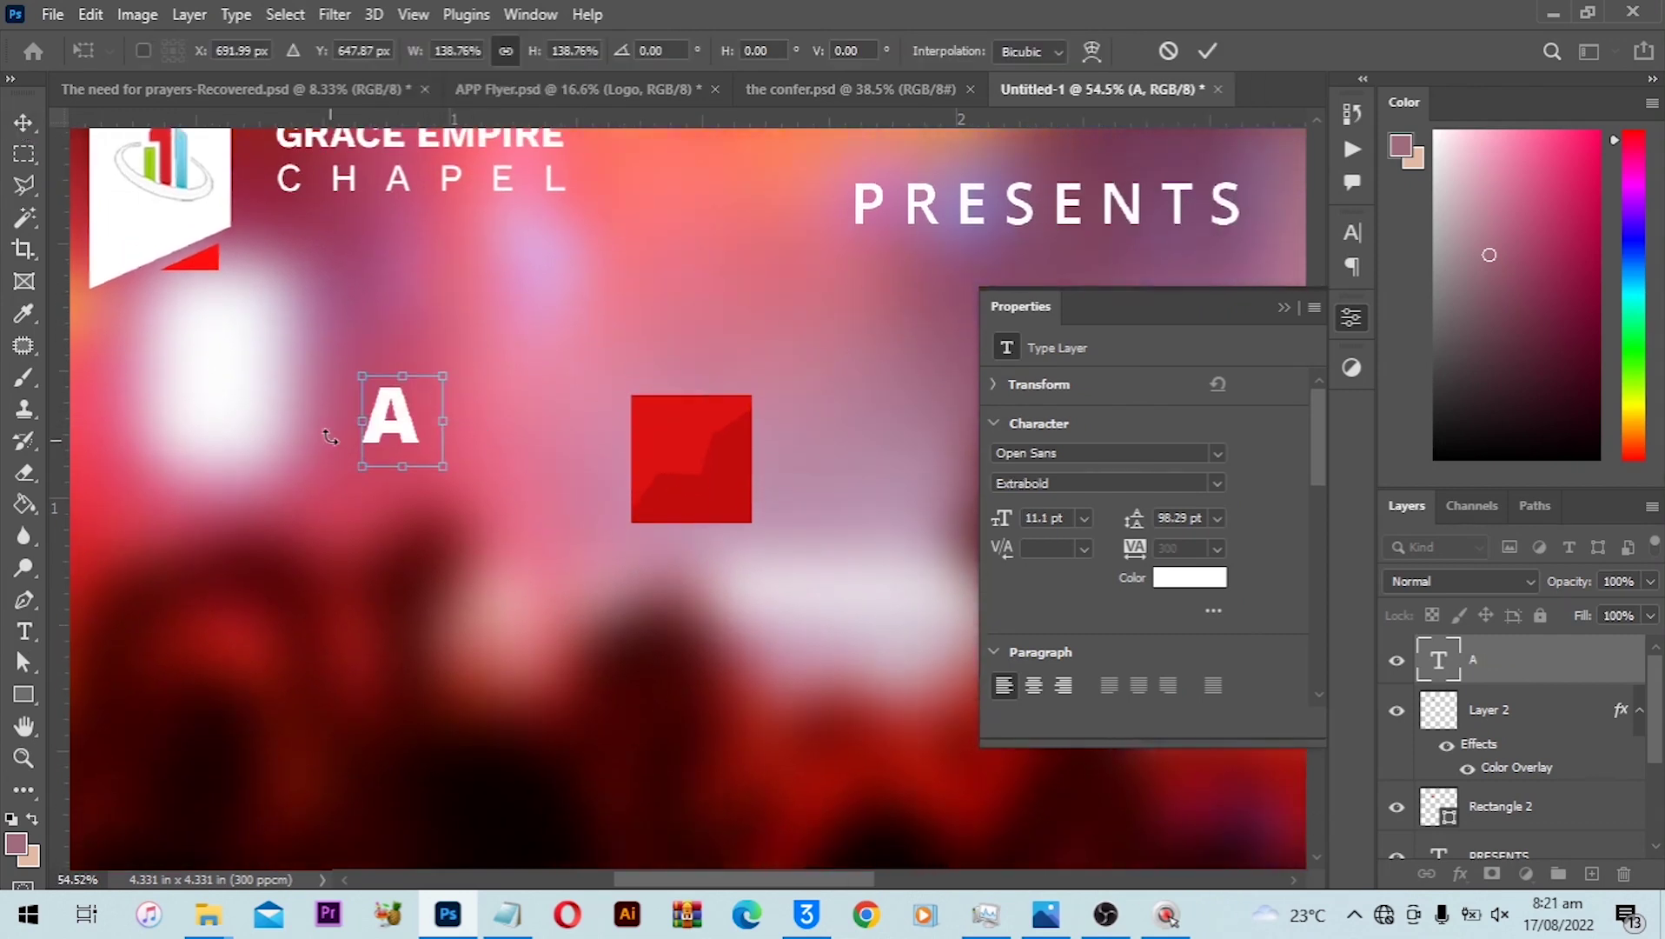
drag(392, 426, 761, 536)
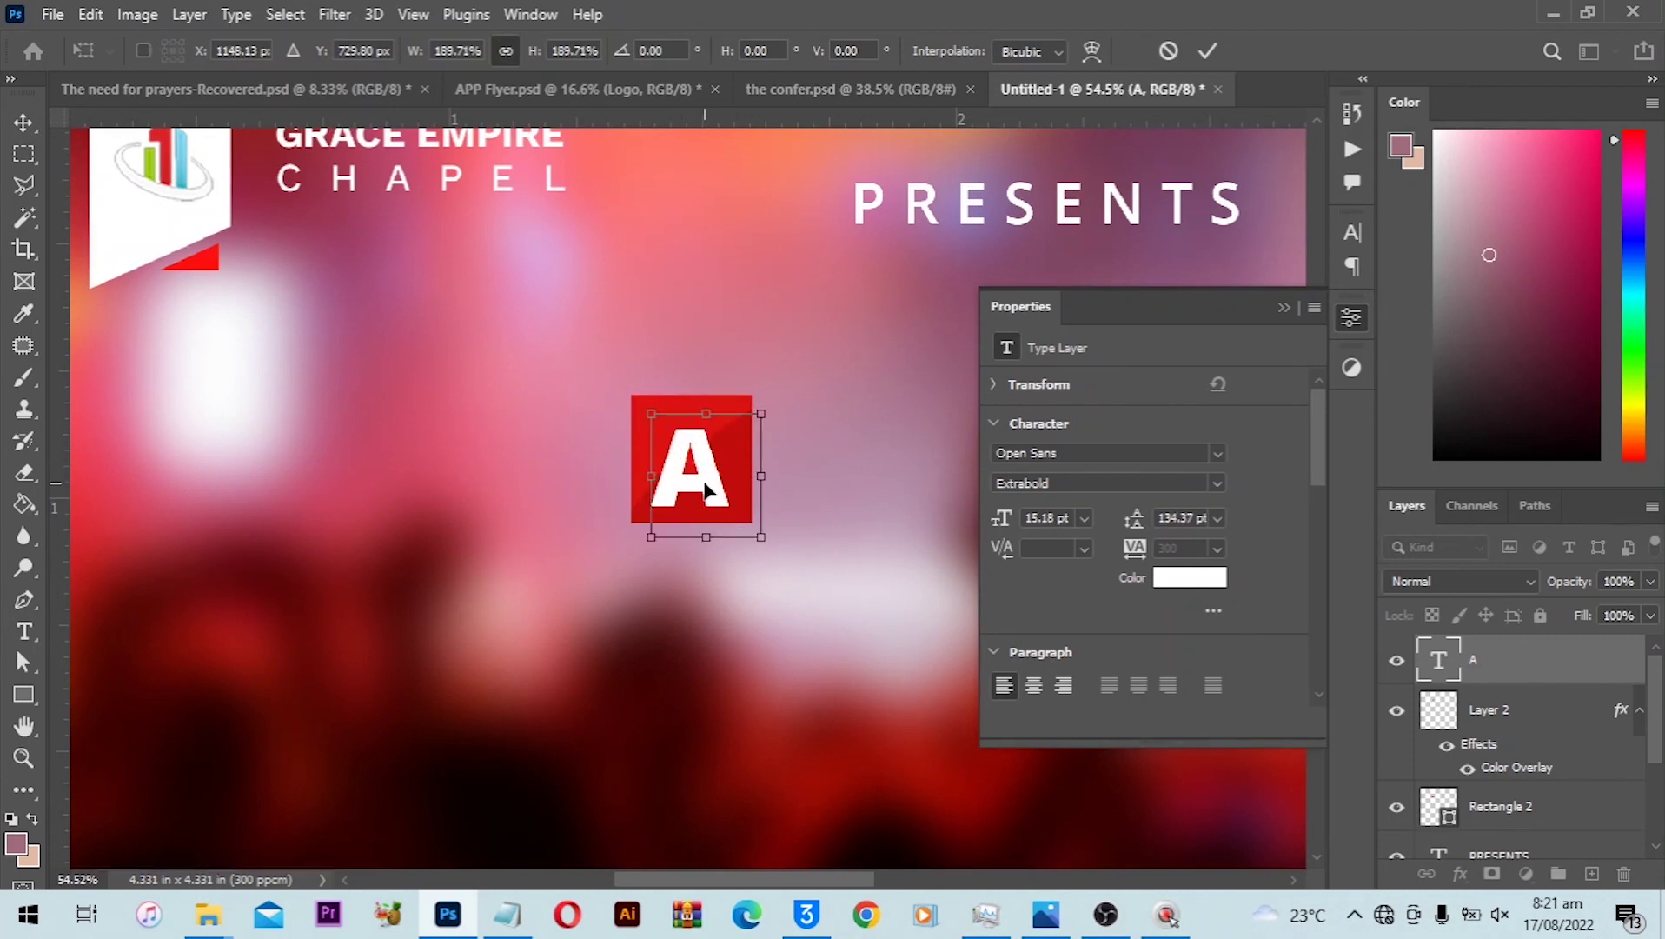
key(Up)
key(Up)
key(Up)
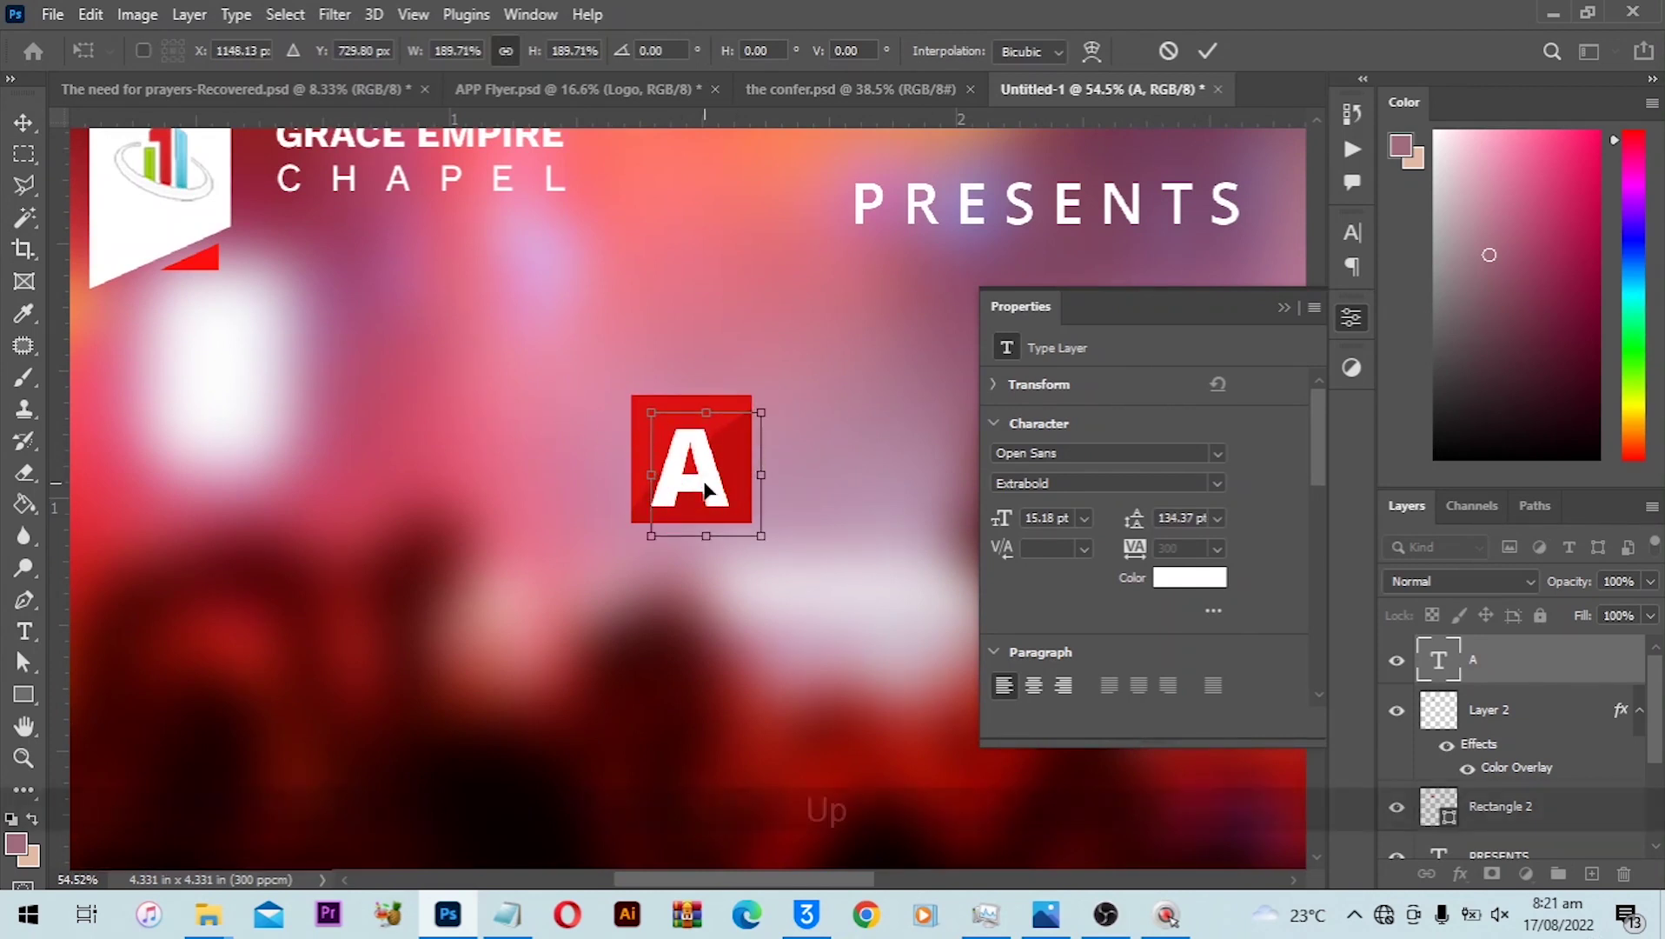
key(Up)
key(Right)
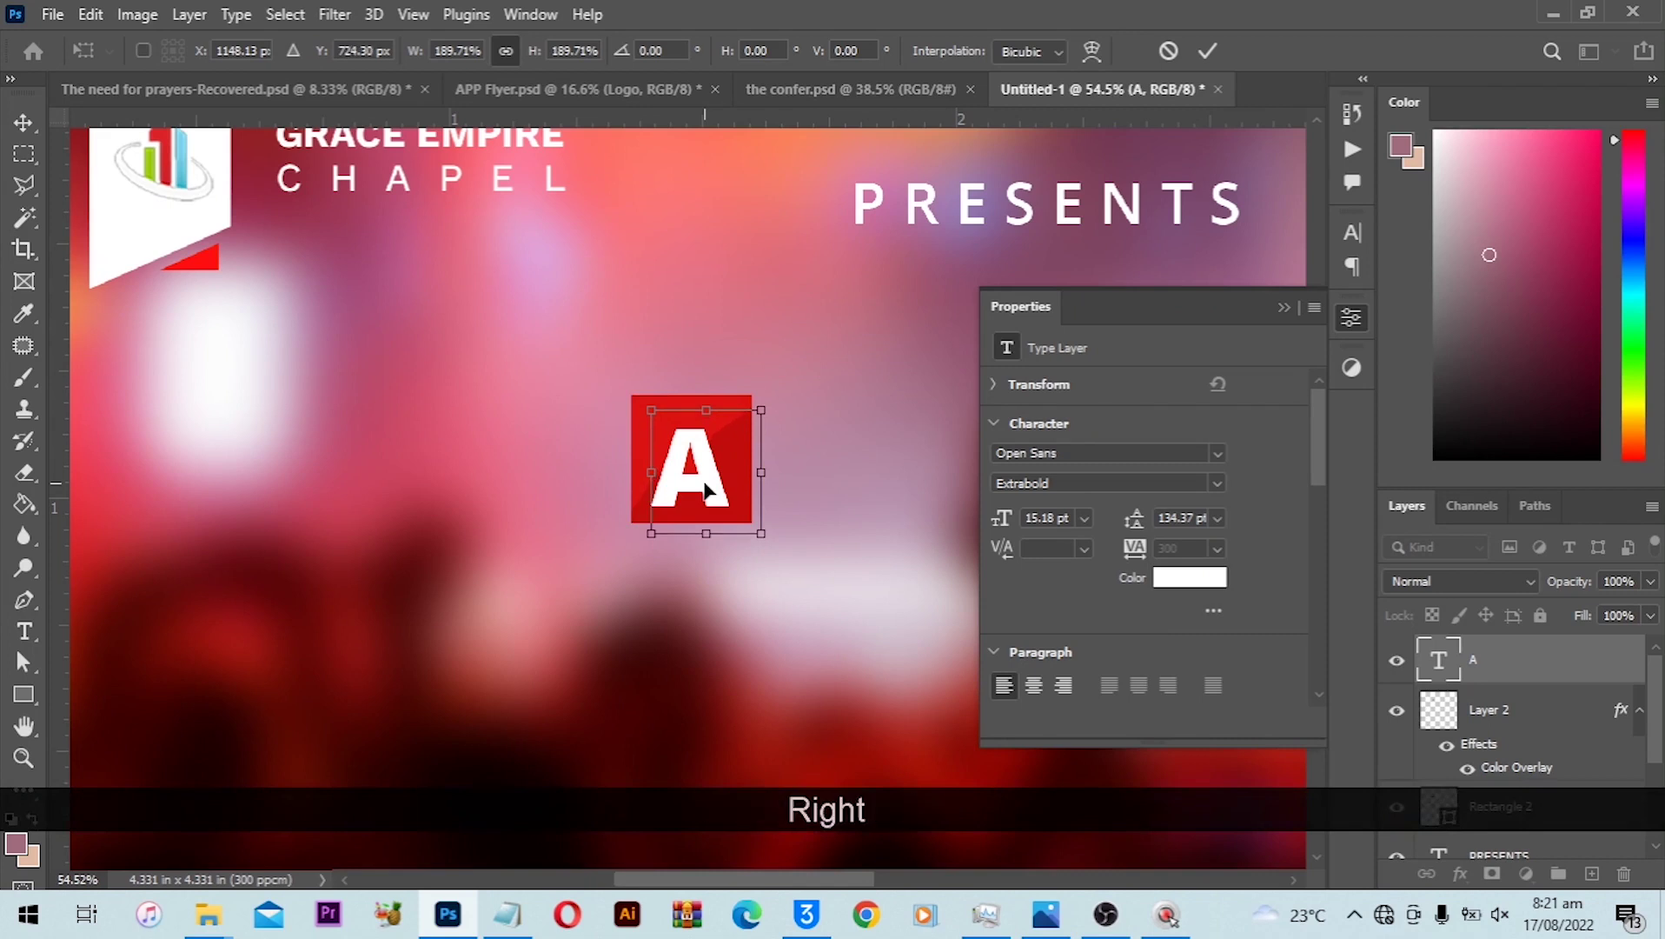
key(Right)
click(834, 487)
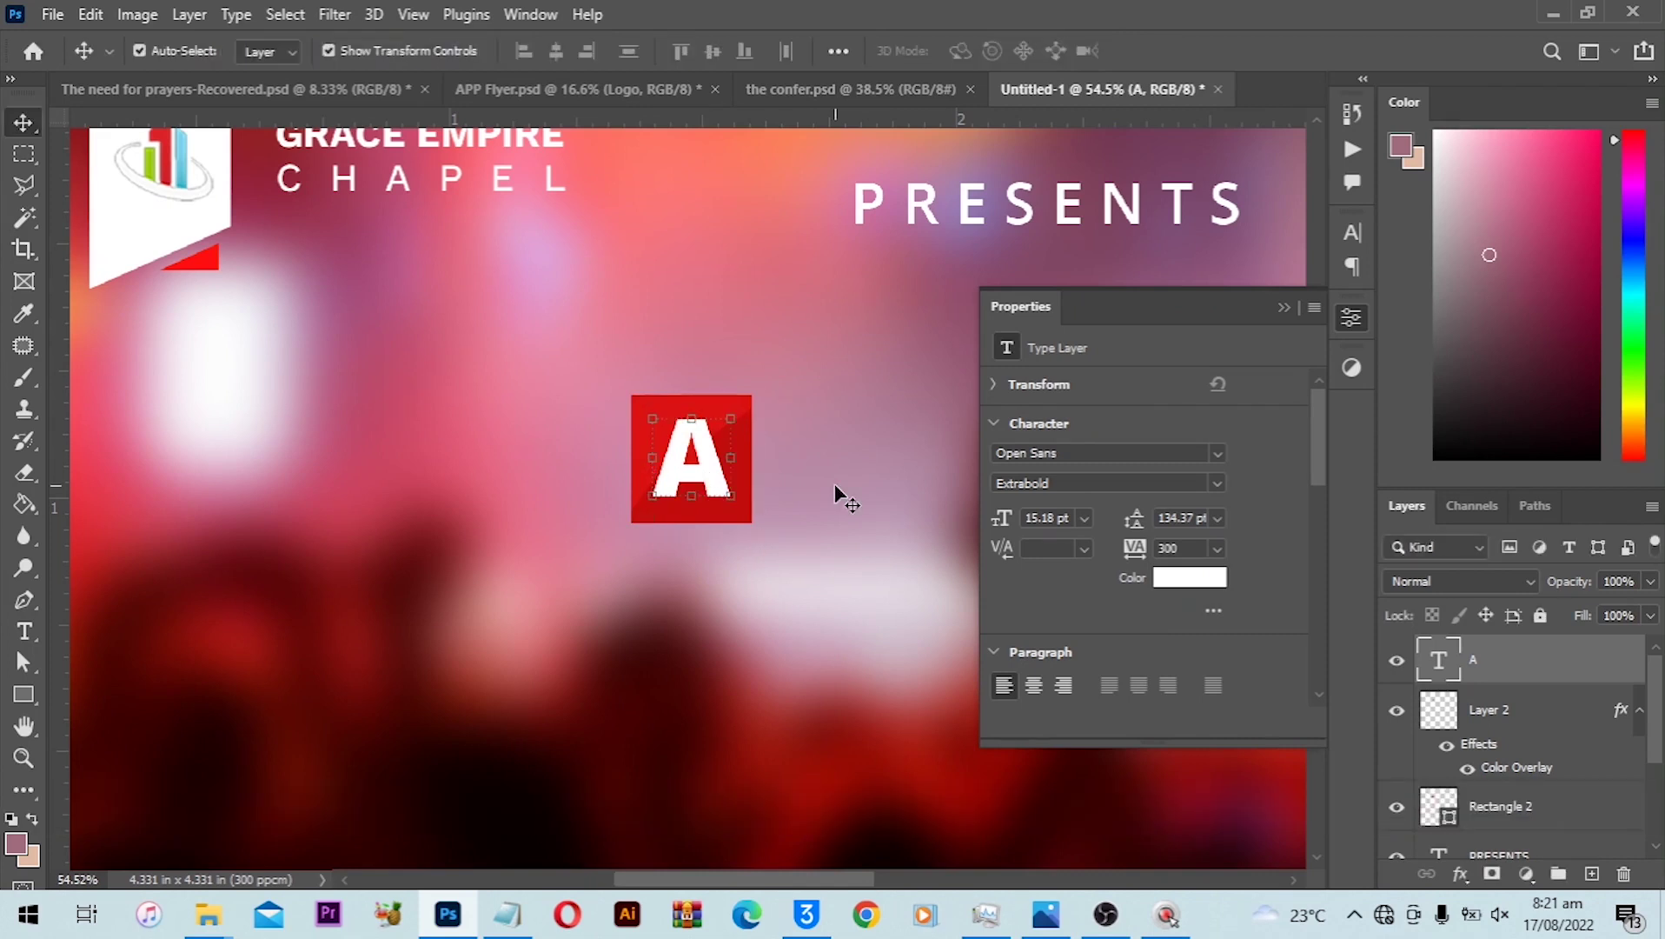
Lock the Background group layer.
key(ctrl+0)
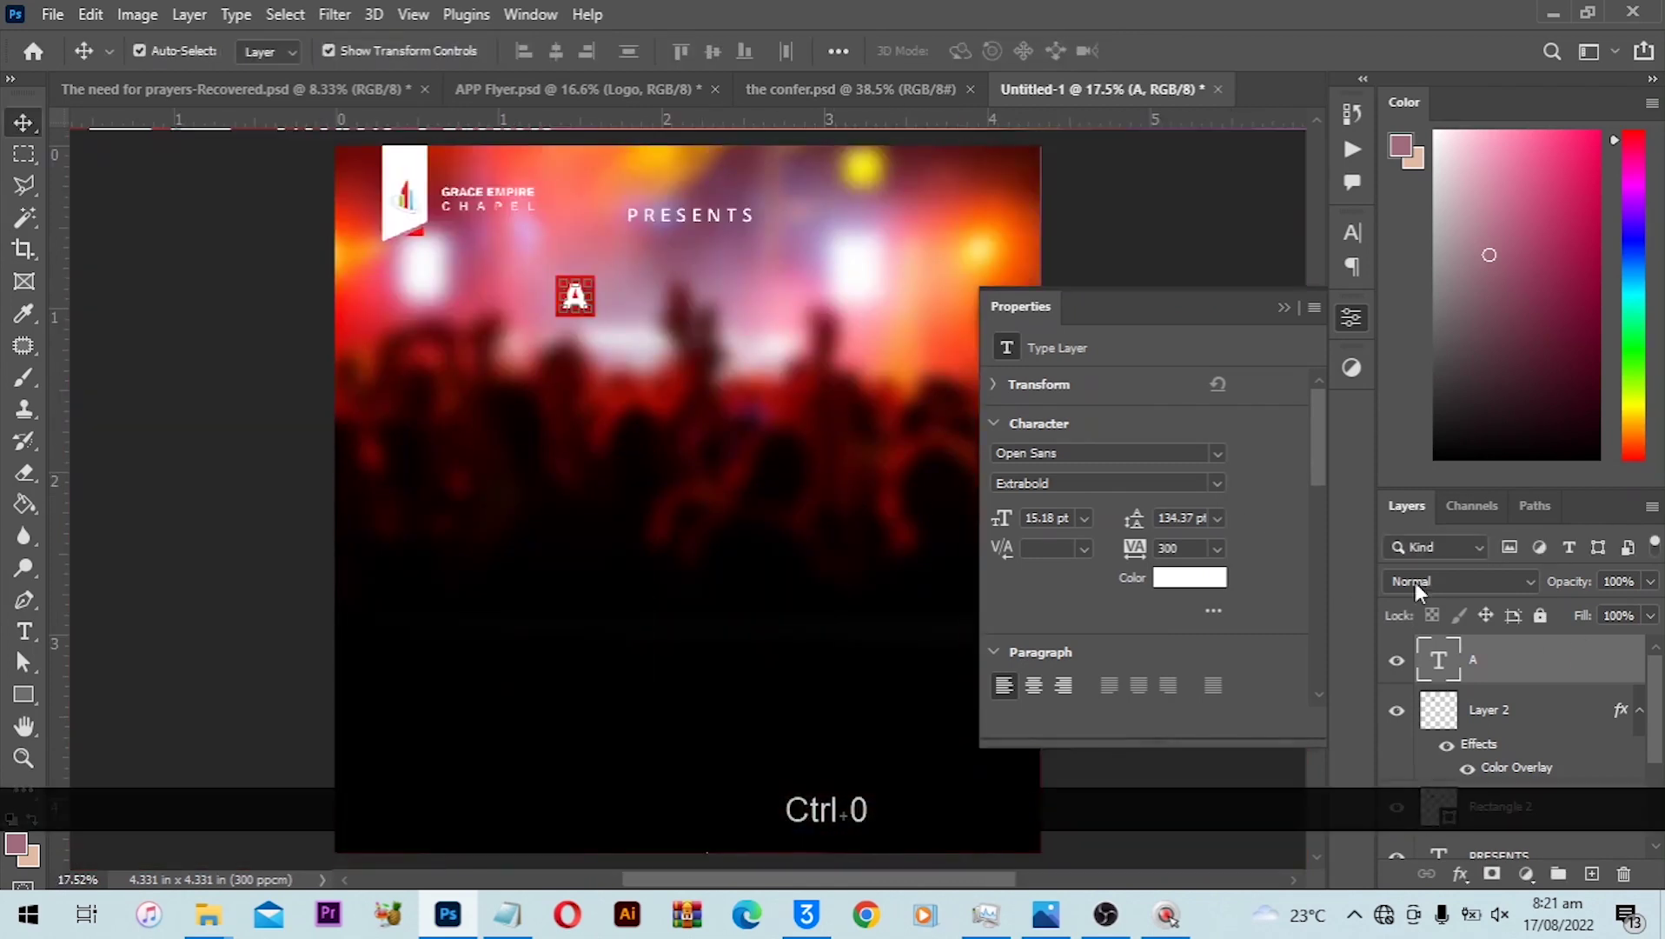
click(1277, 300)
scroll(1521, 695, down, 3)
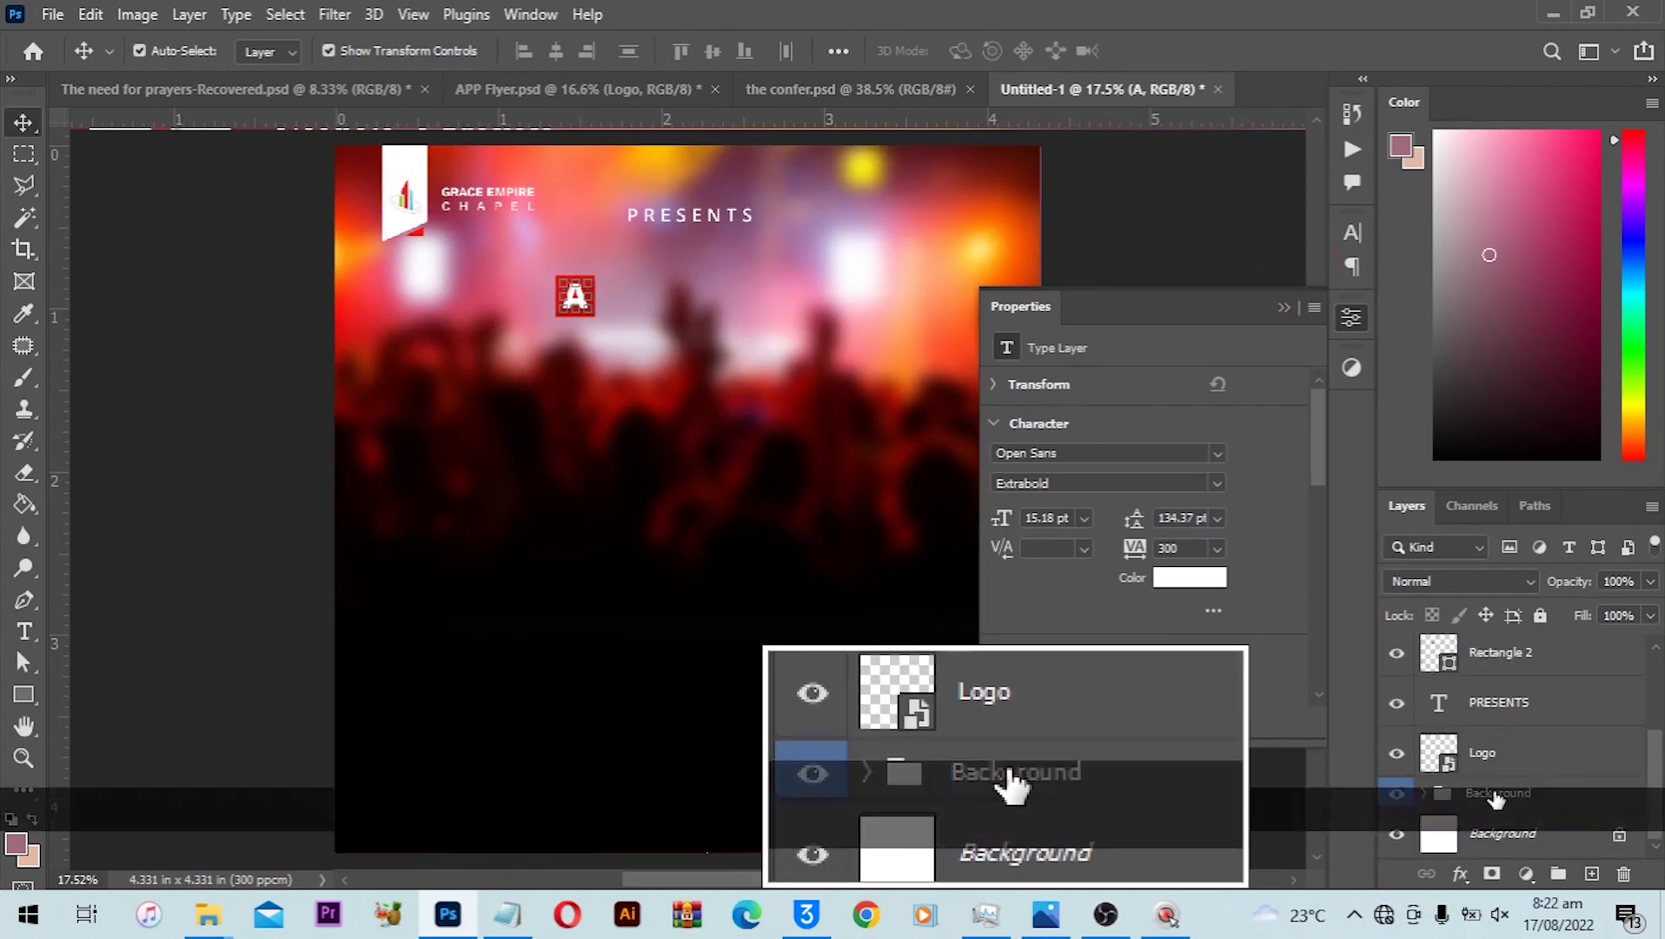
click(1538, 796)
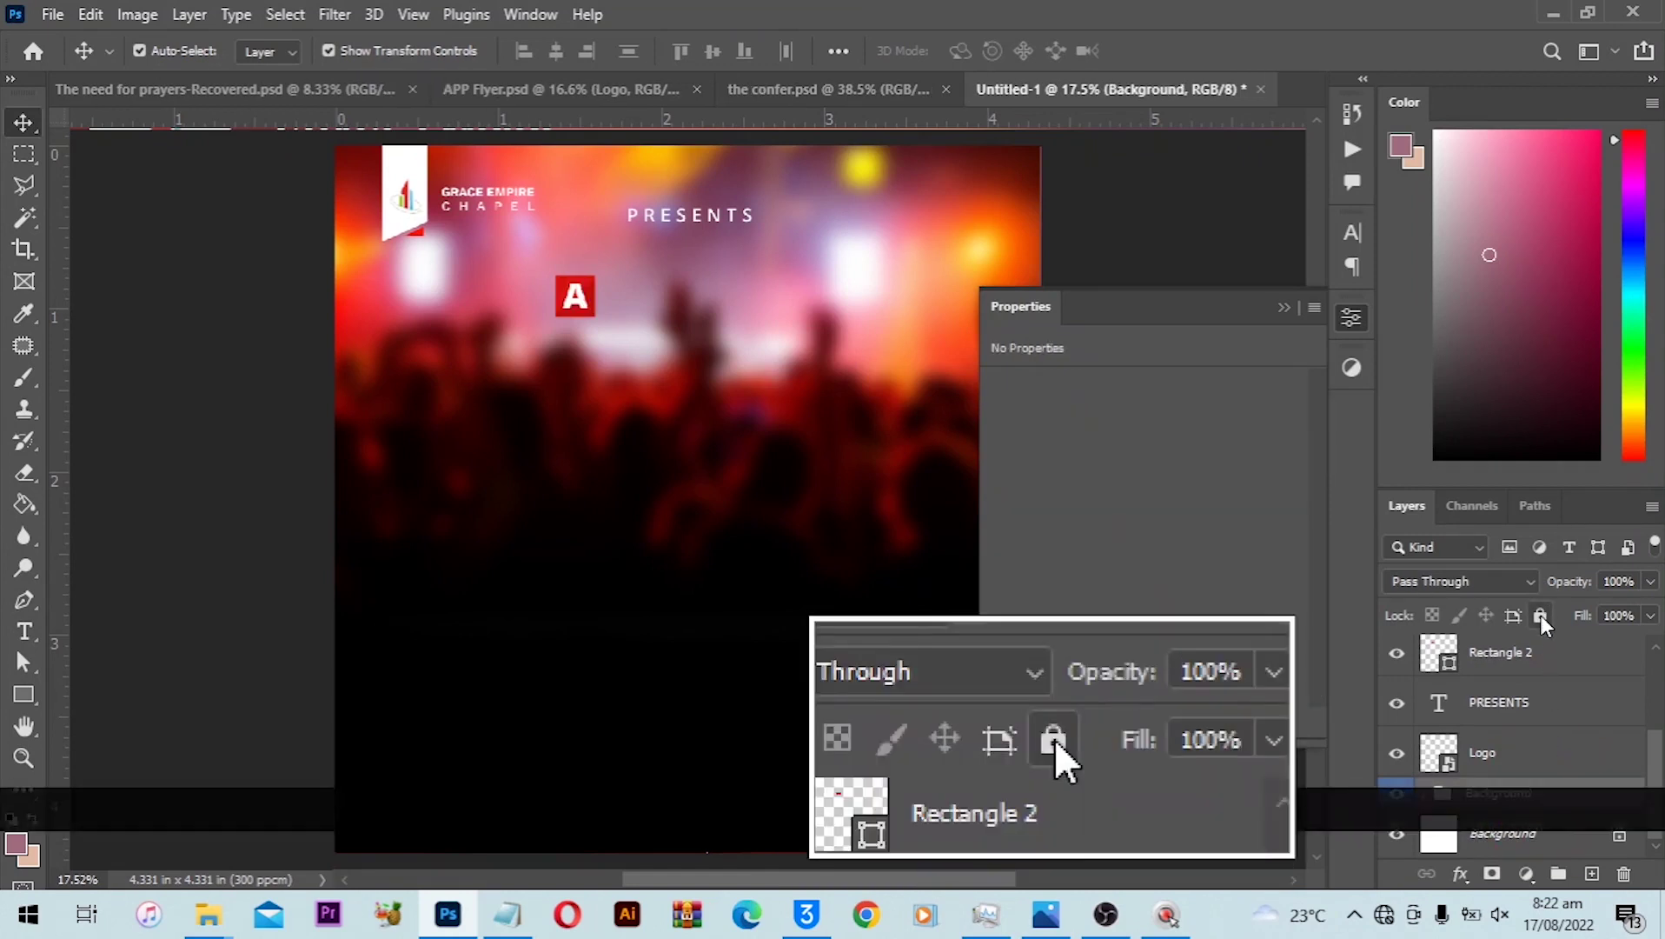
click(1540, 614)
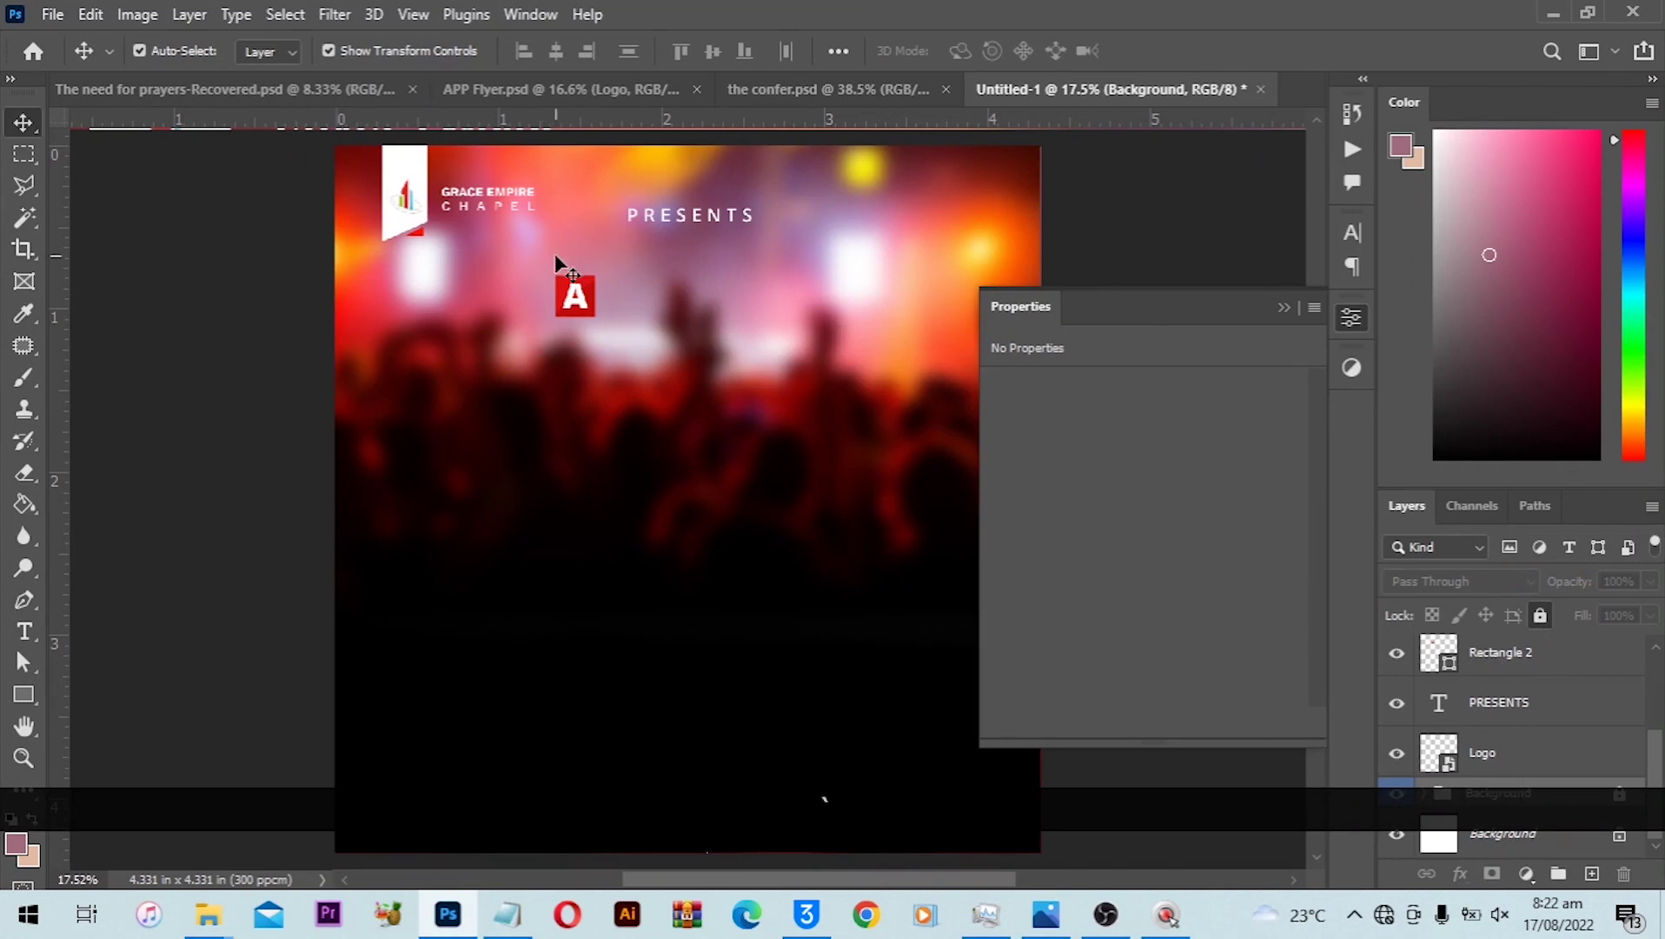
Enlarge the A tile and duplicate it directly below the original.
mouse_move(569, 287)
mouse_down()
mouse_move(651, 327)
mouse_move(595, 276)
mouse_up()
key(alt)
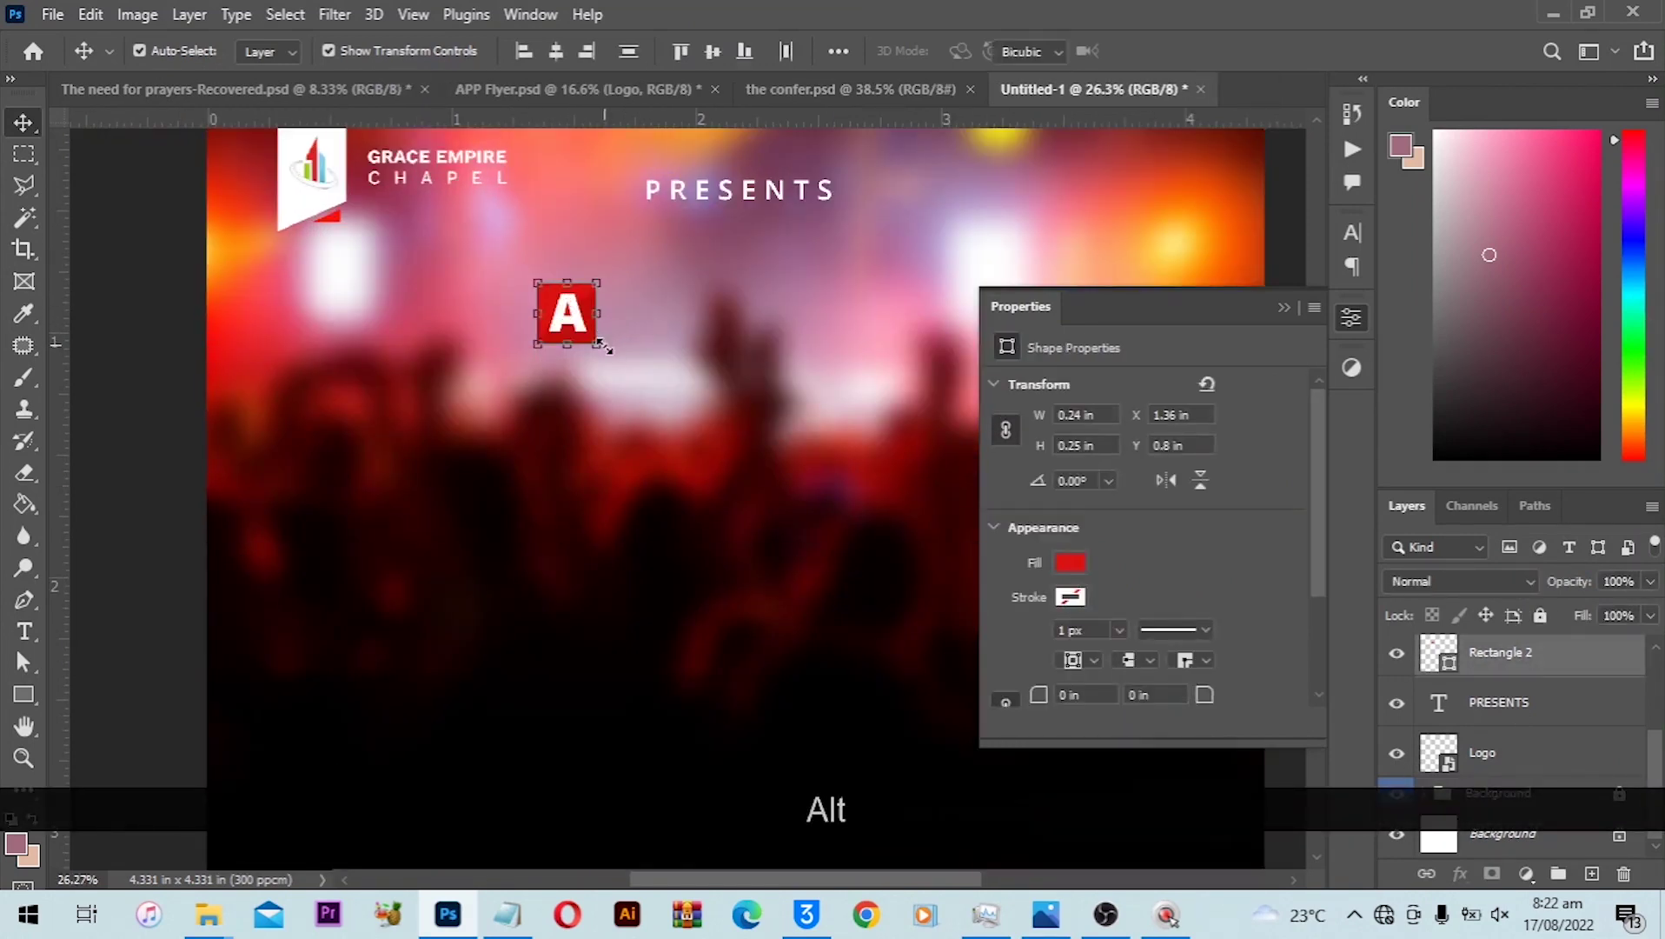
drag(606, 346, 621, 375)
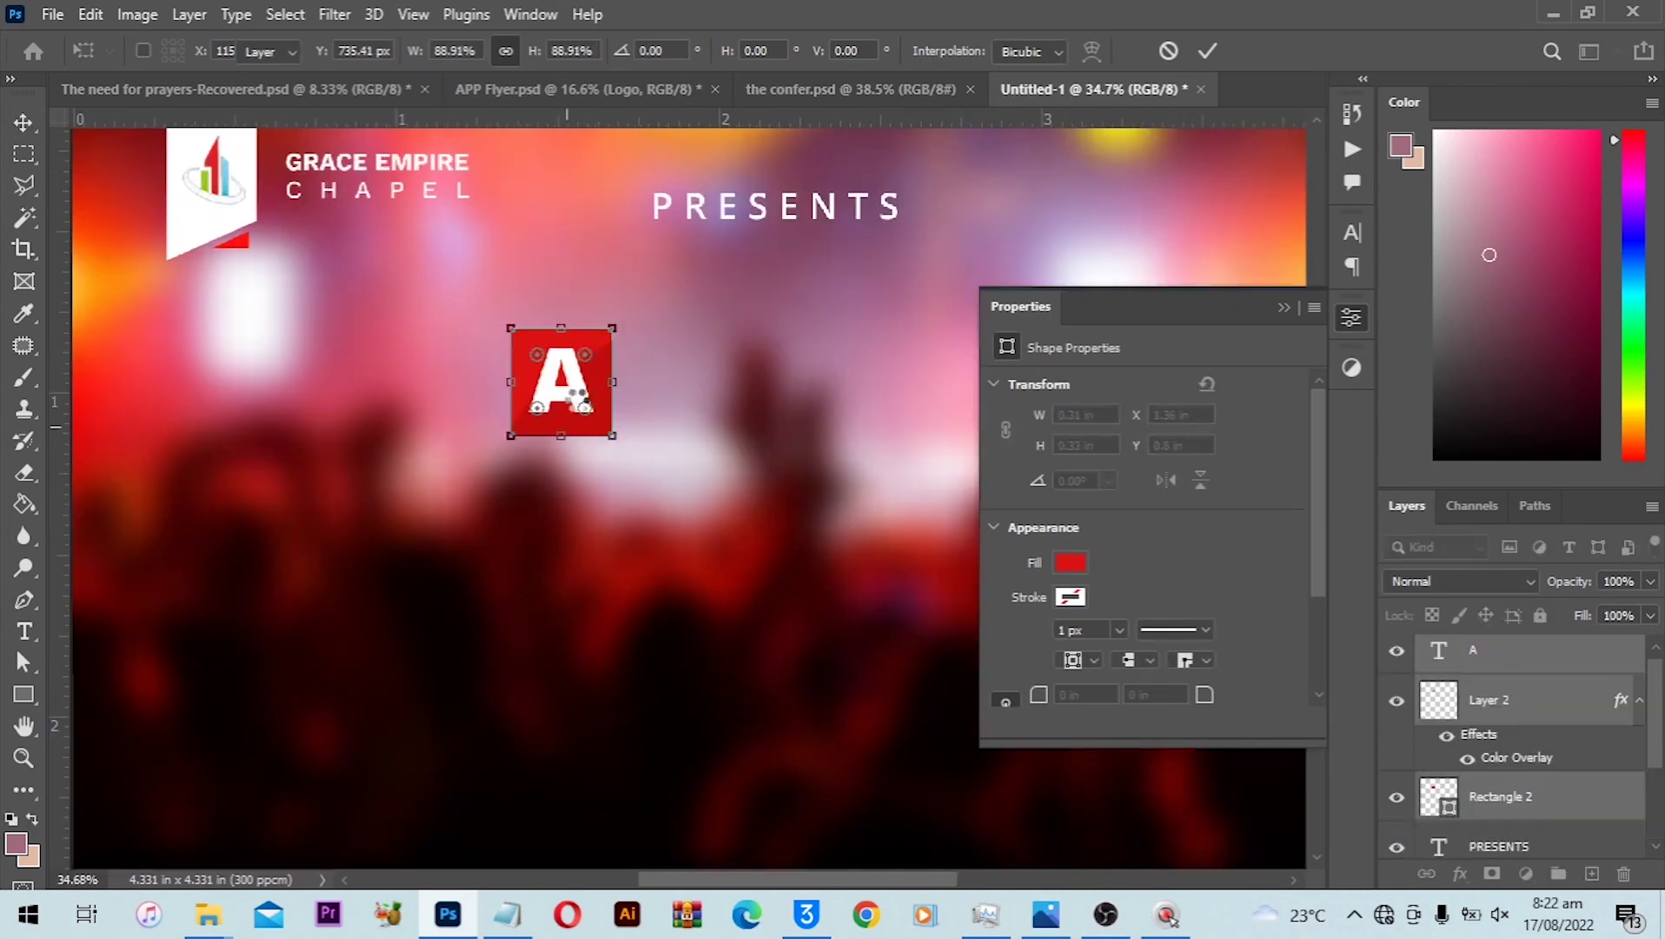
key(alt)
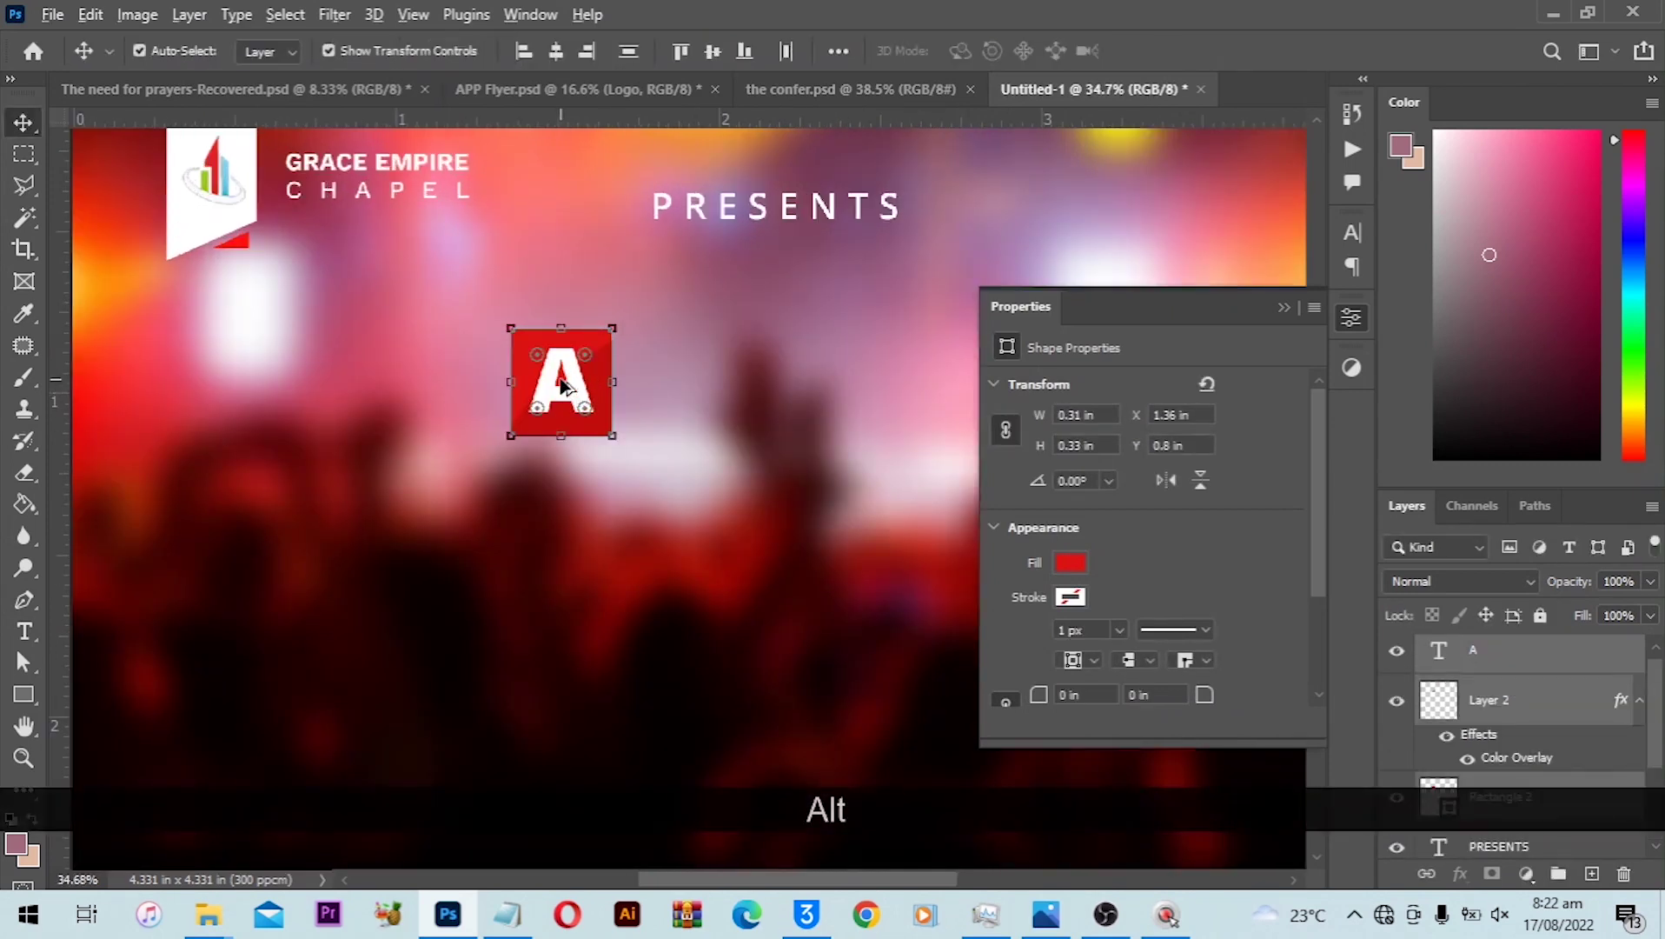
drag(580, 402, 562, 602)
key(Down)
key(Down)
key(Down)
scroll(569, 498, up, 1)
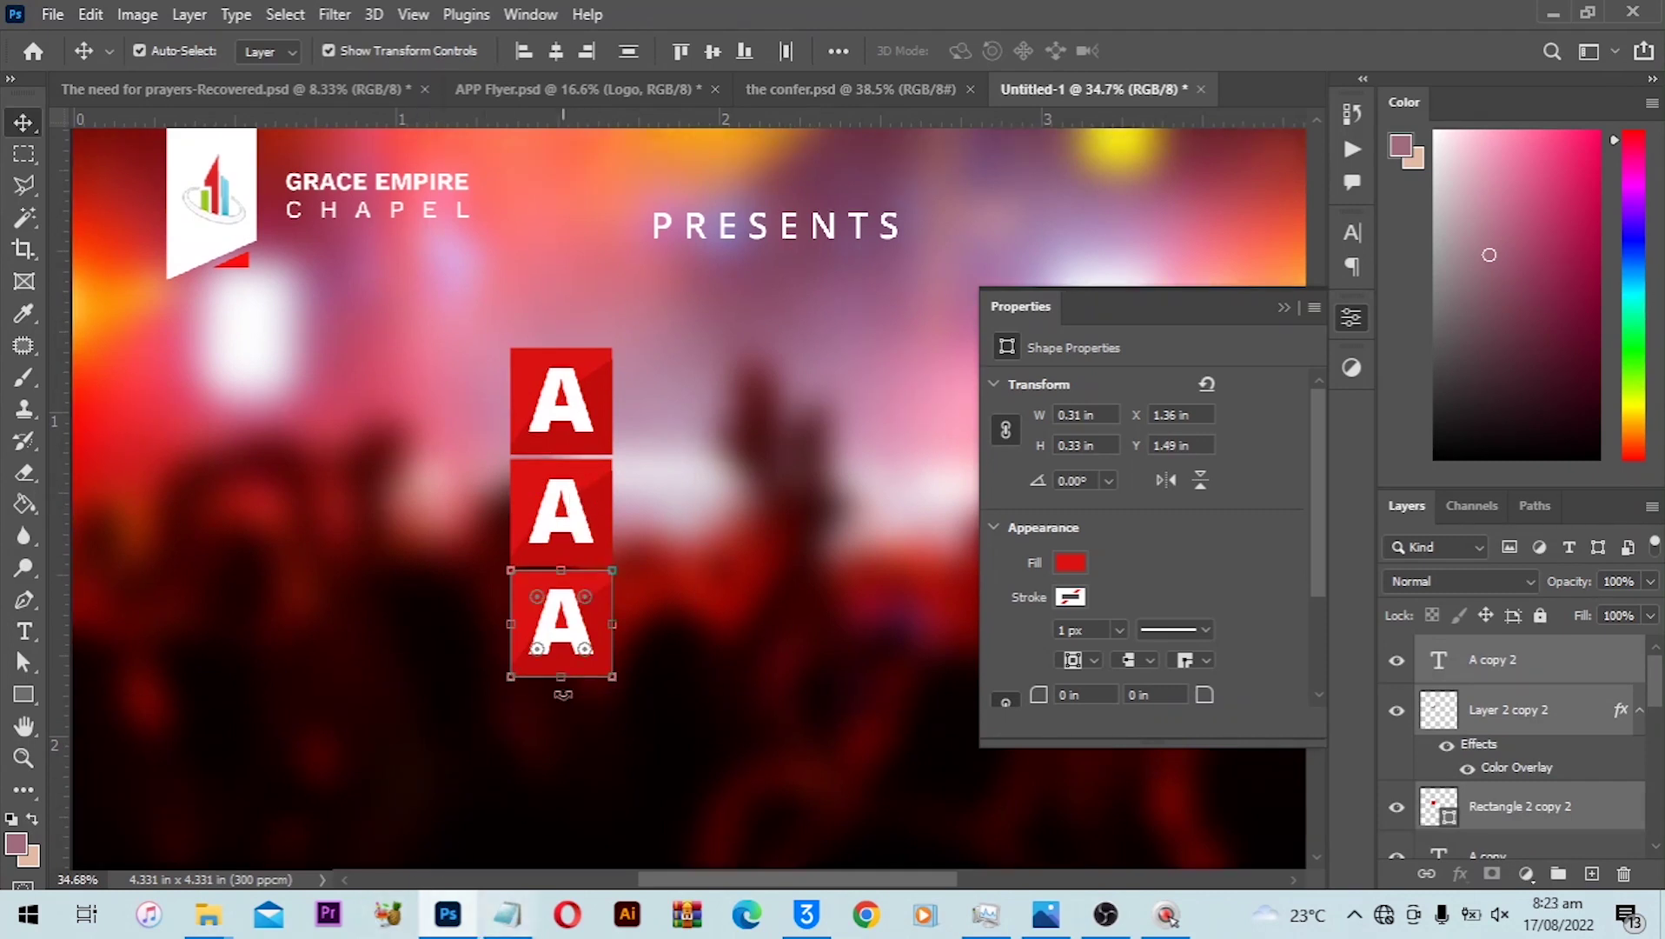
Change the letter on the second tile to P.
key(t)
click(563, 507)
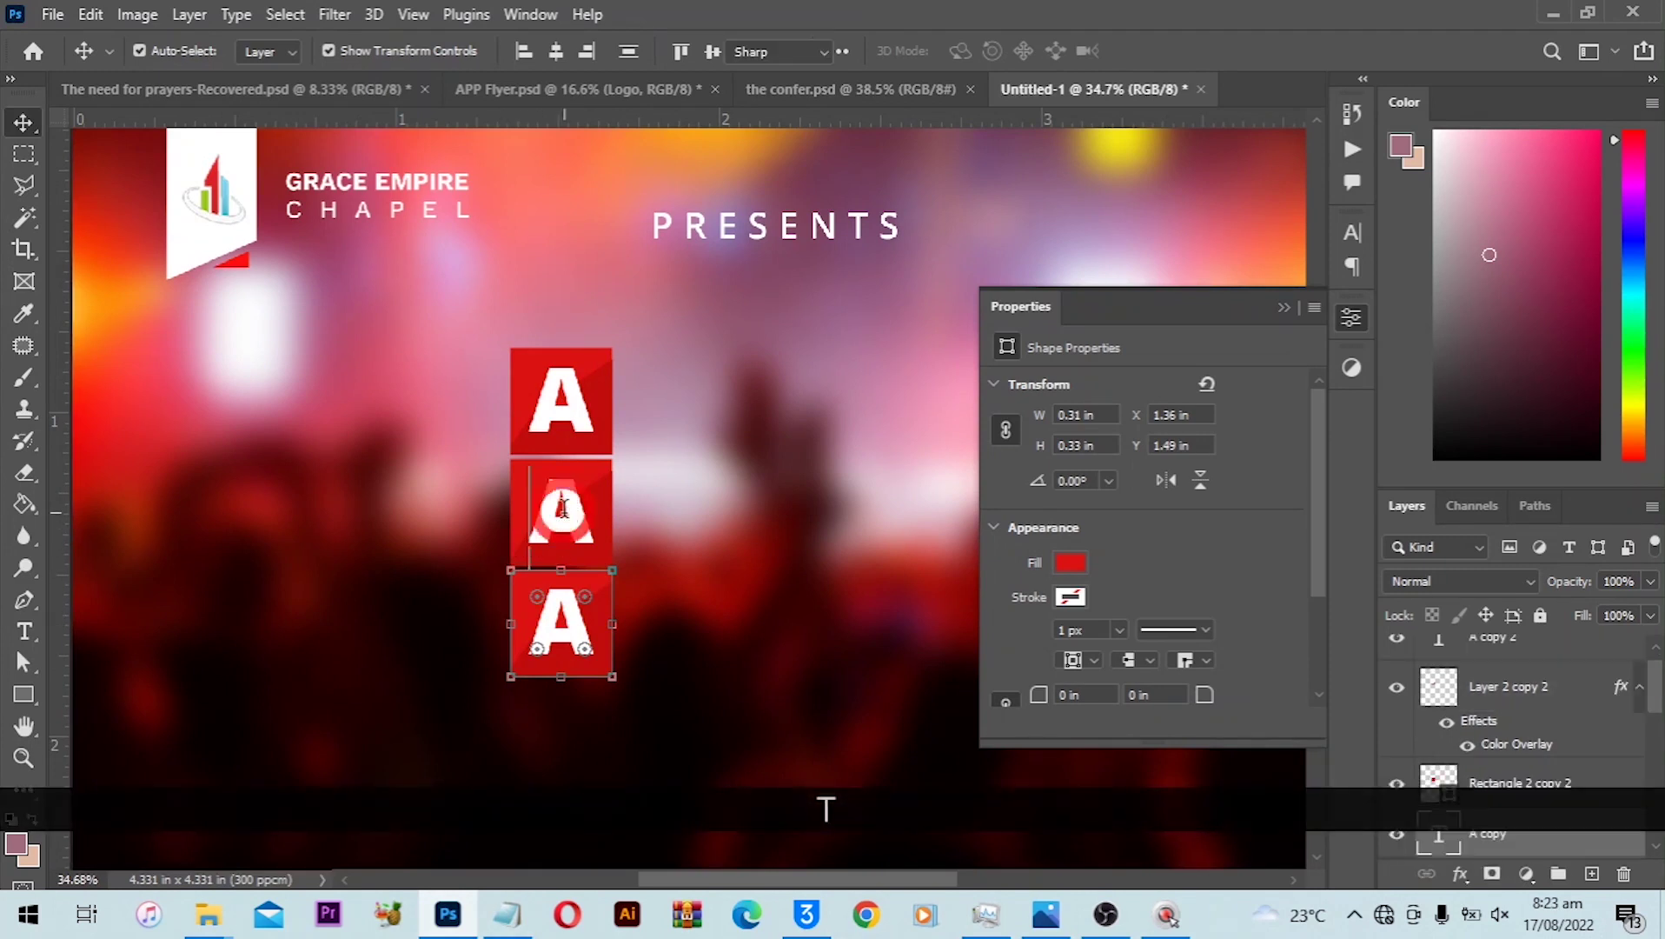
key(ctrl+a)
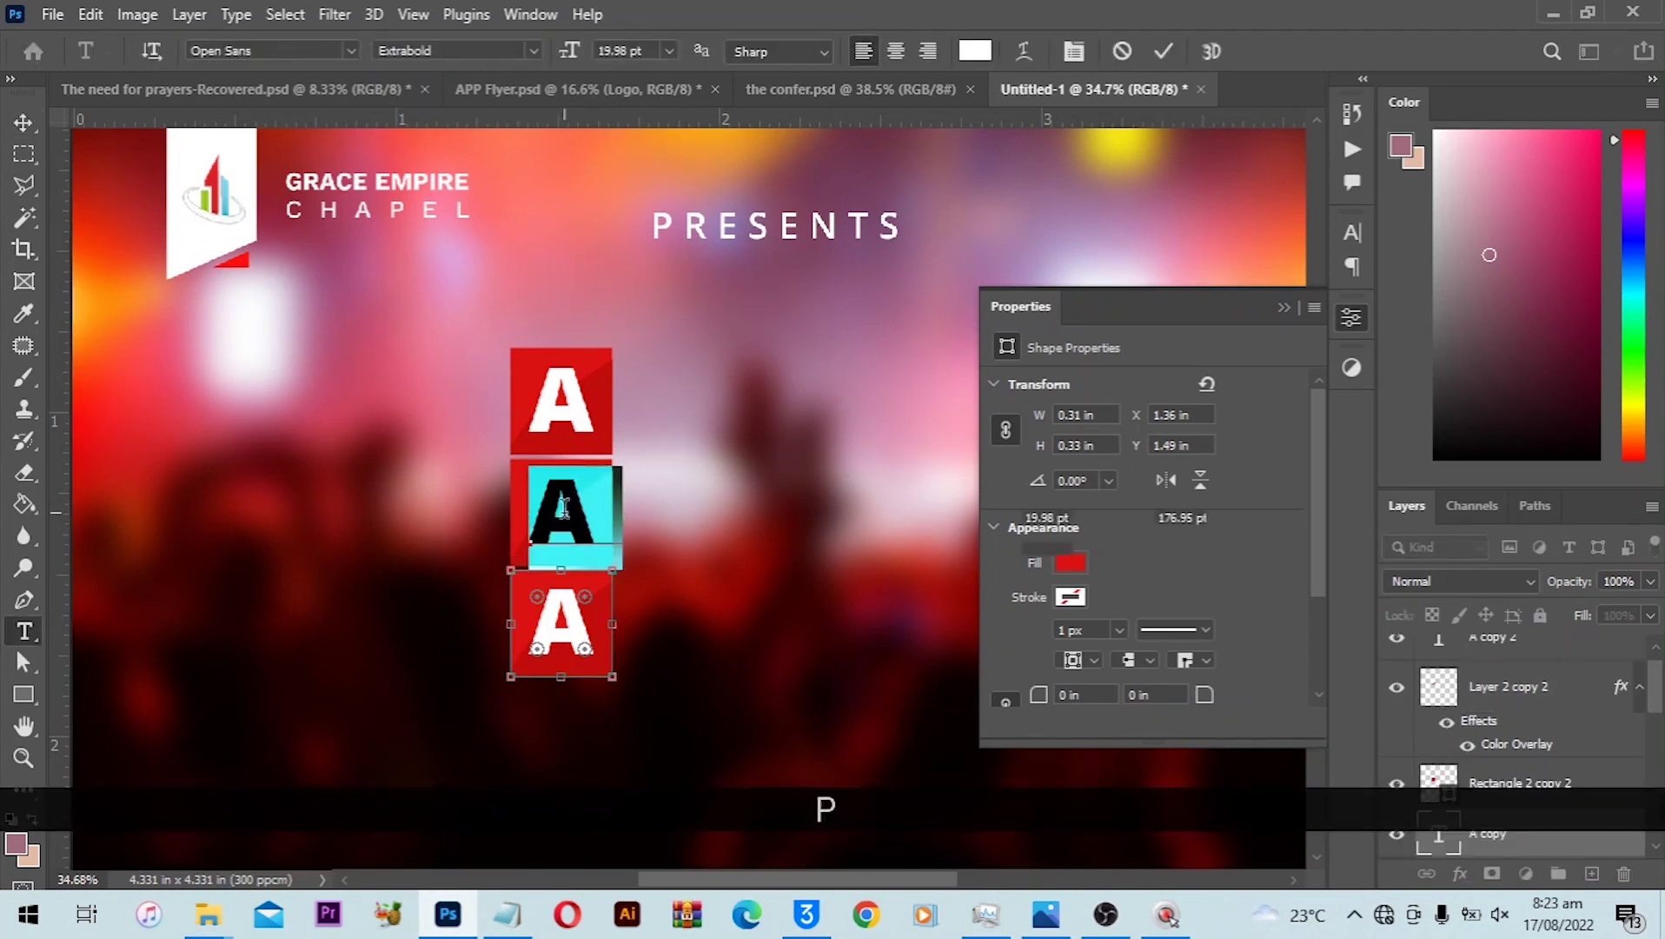
key(Return)
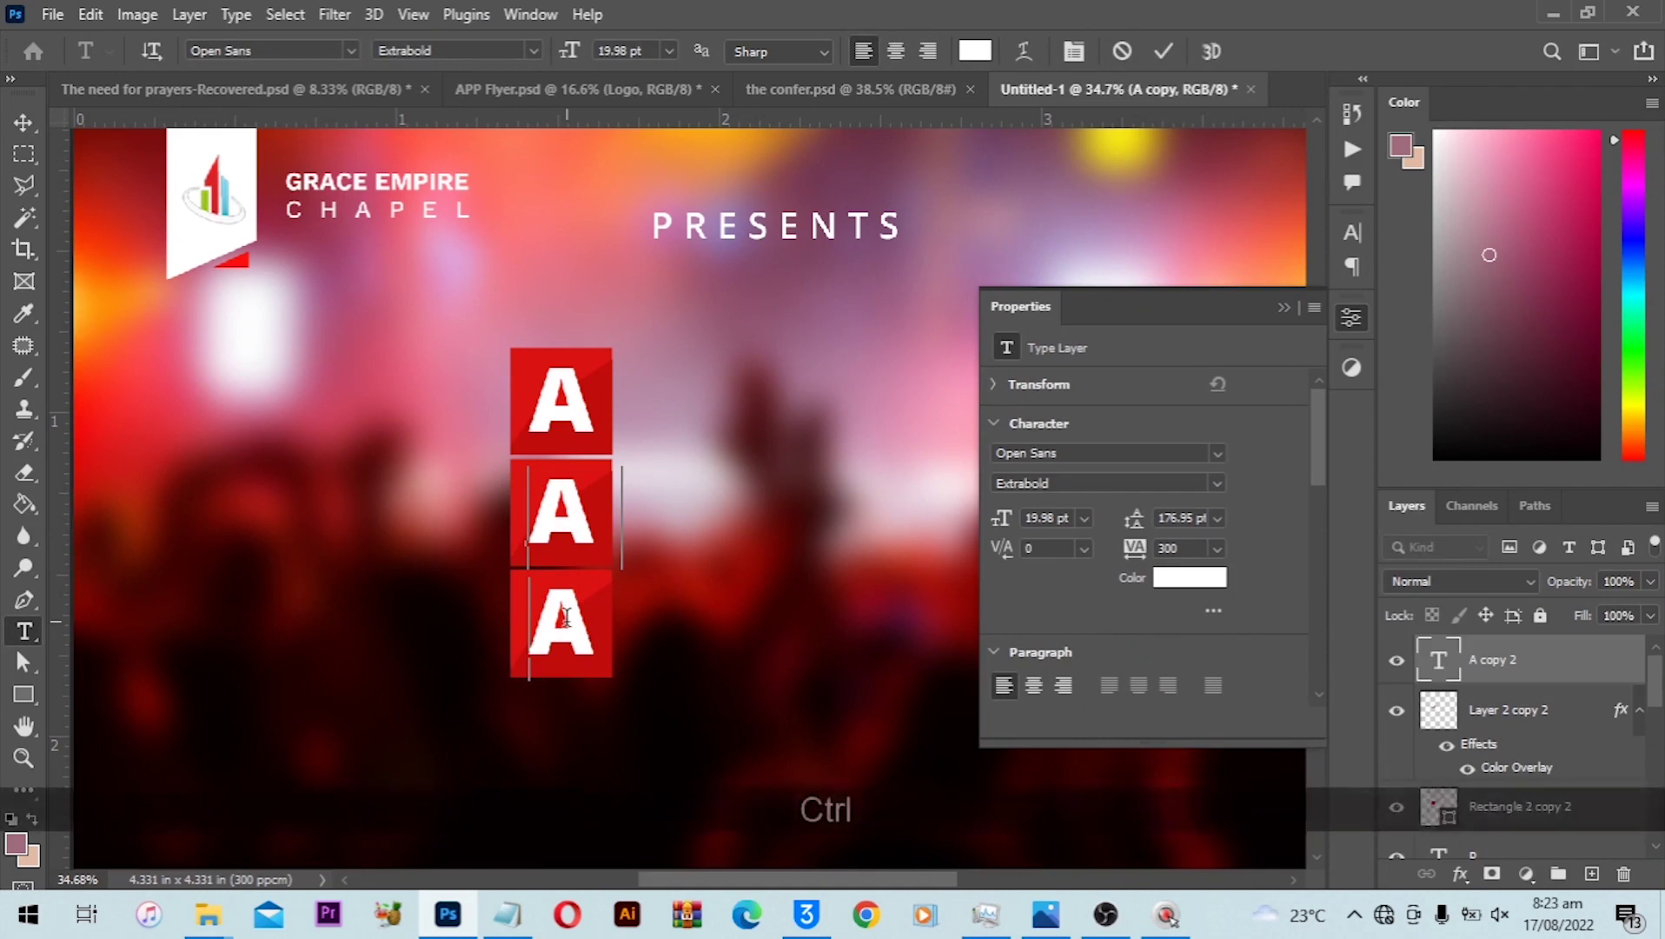
Copy GGRESSIVE from the text notes and duplicate the white A beside the top tile.
click(522, 908)
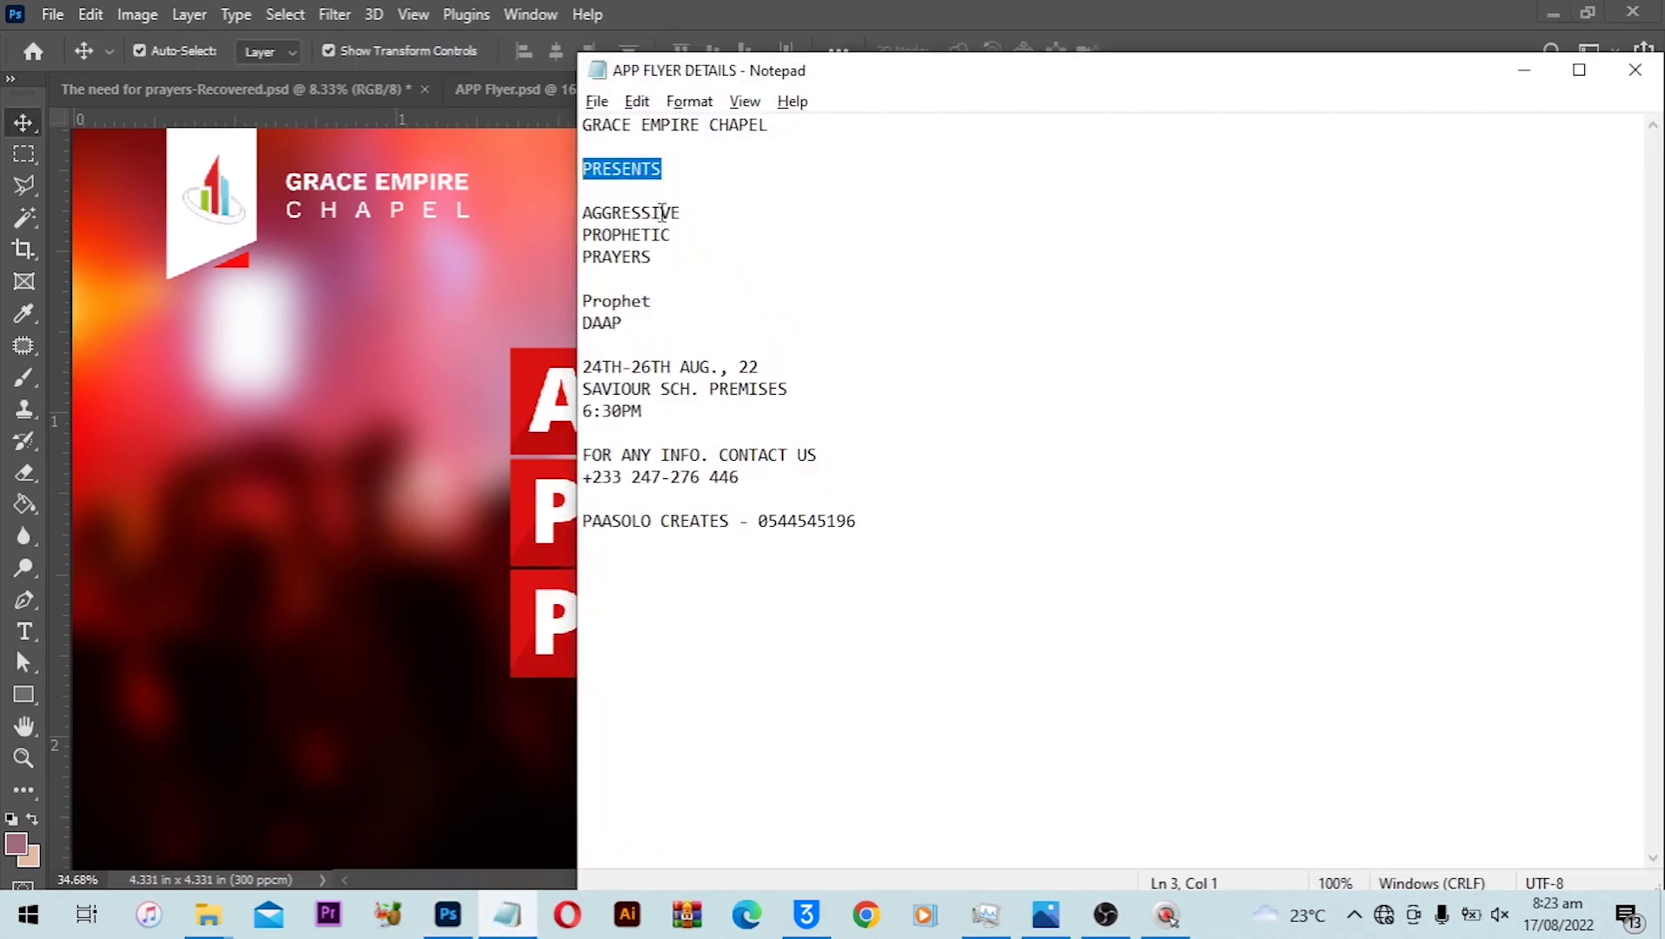
drag(681, 212, 612, 212)
key(ctrl+c)
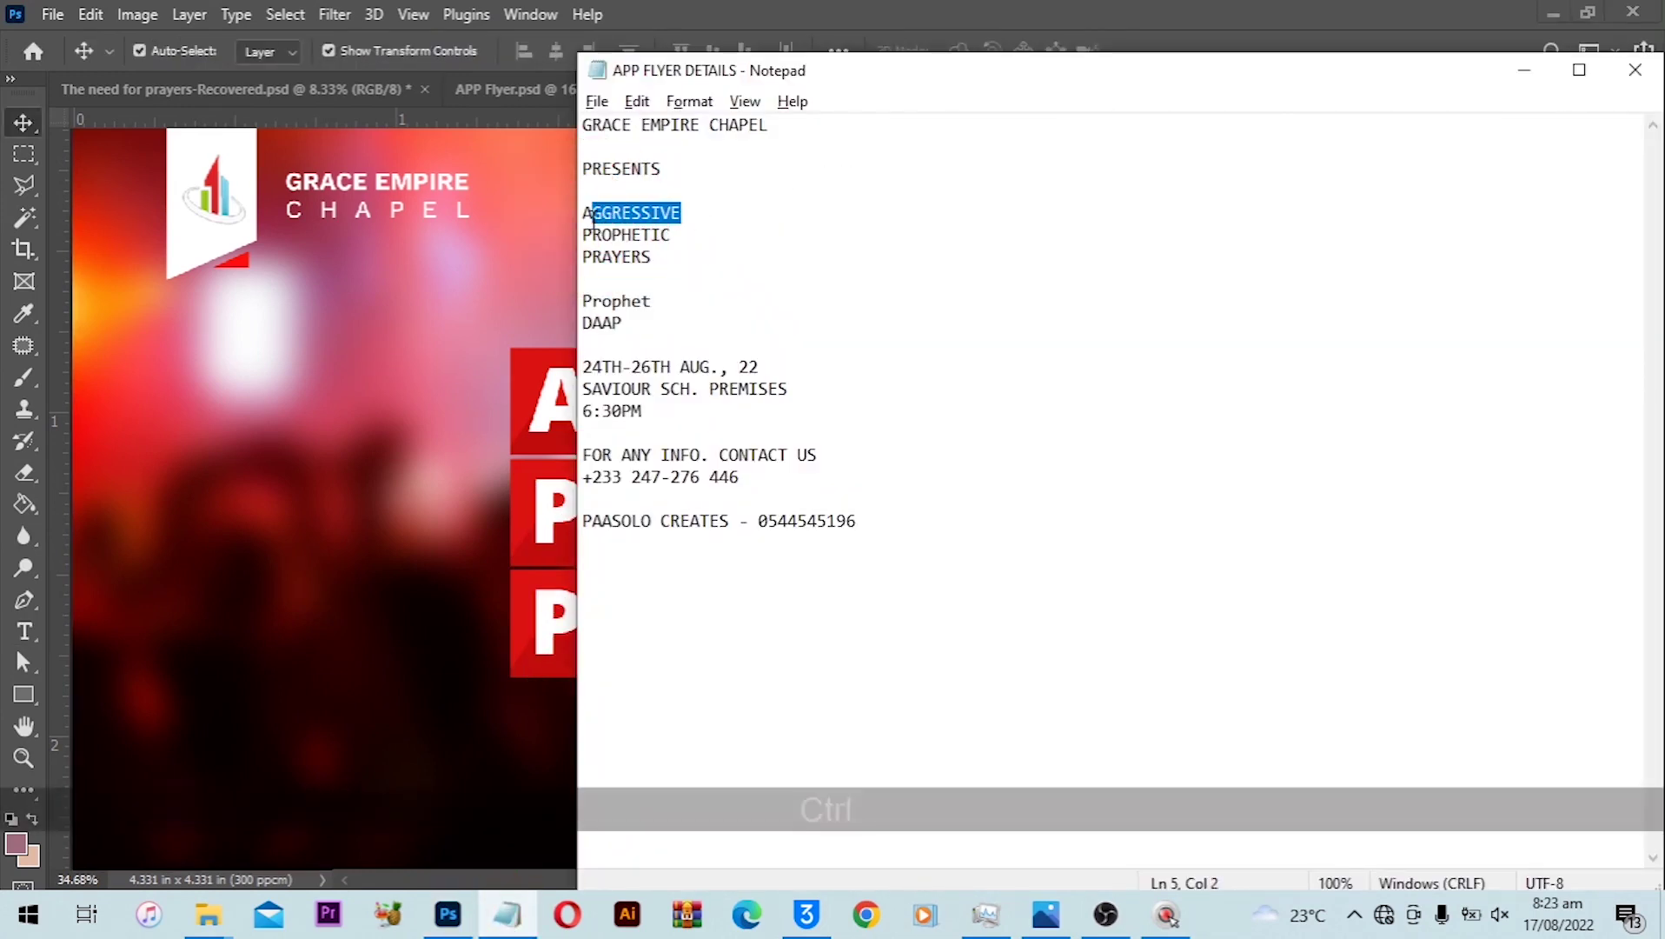
drag(539, 423, 632, 427)
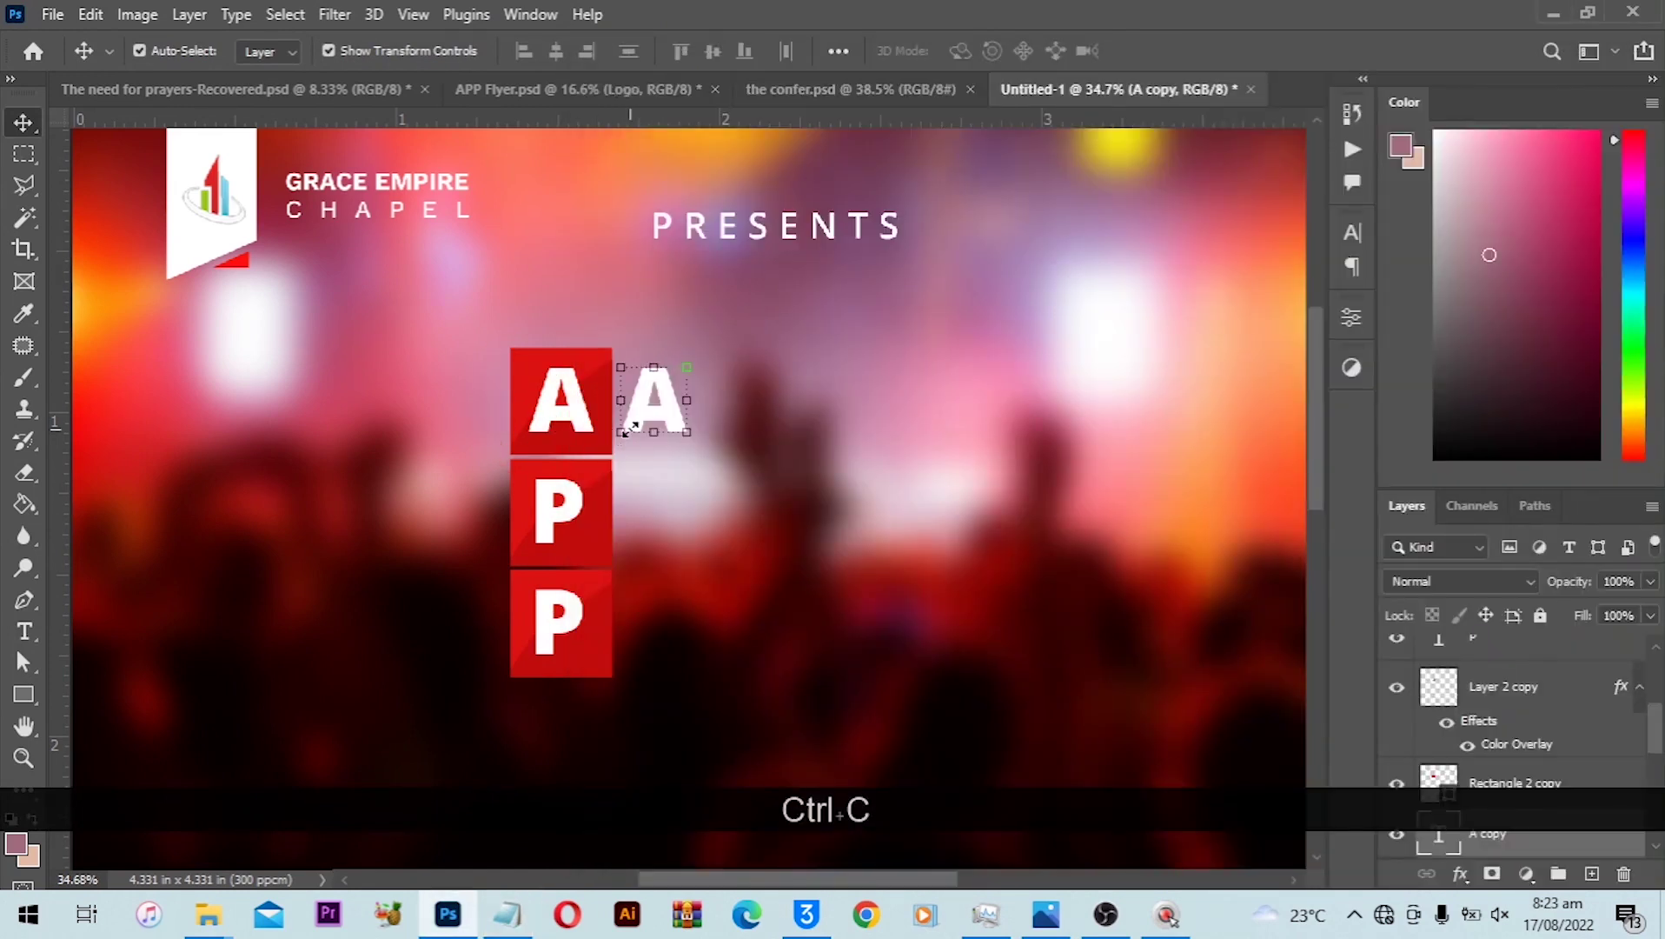
Replace the copied A letter with pasted GGRESSIVE and set its tracking to 0.
key(t)
click(656, 393)
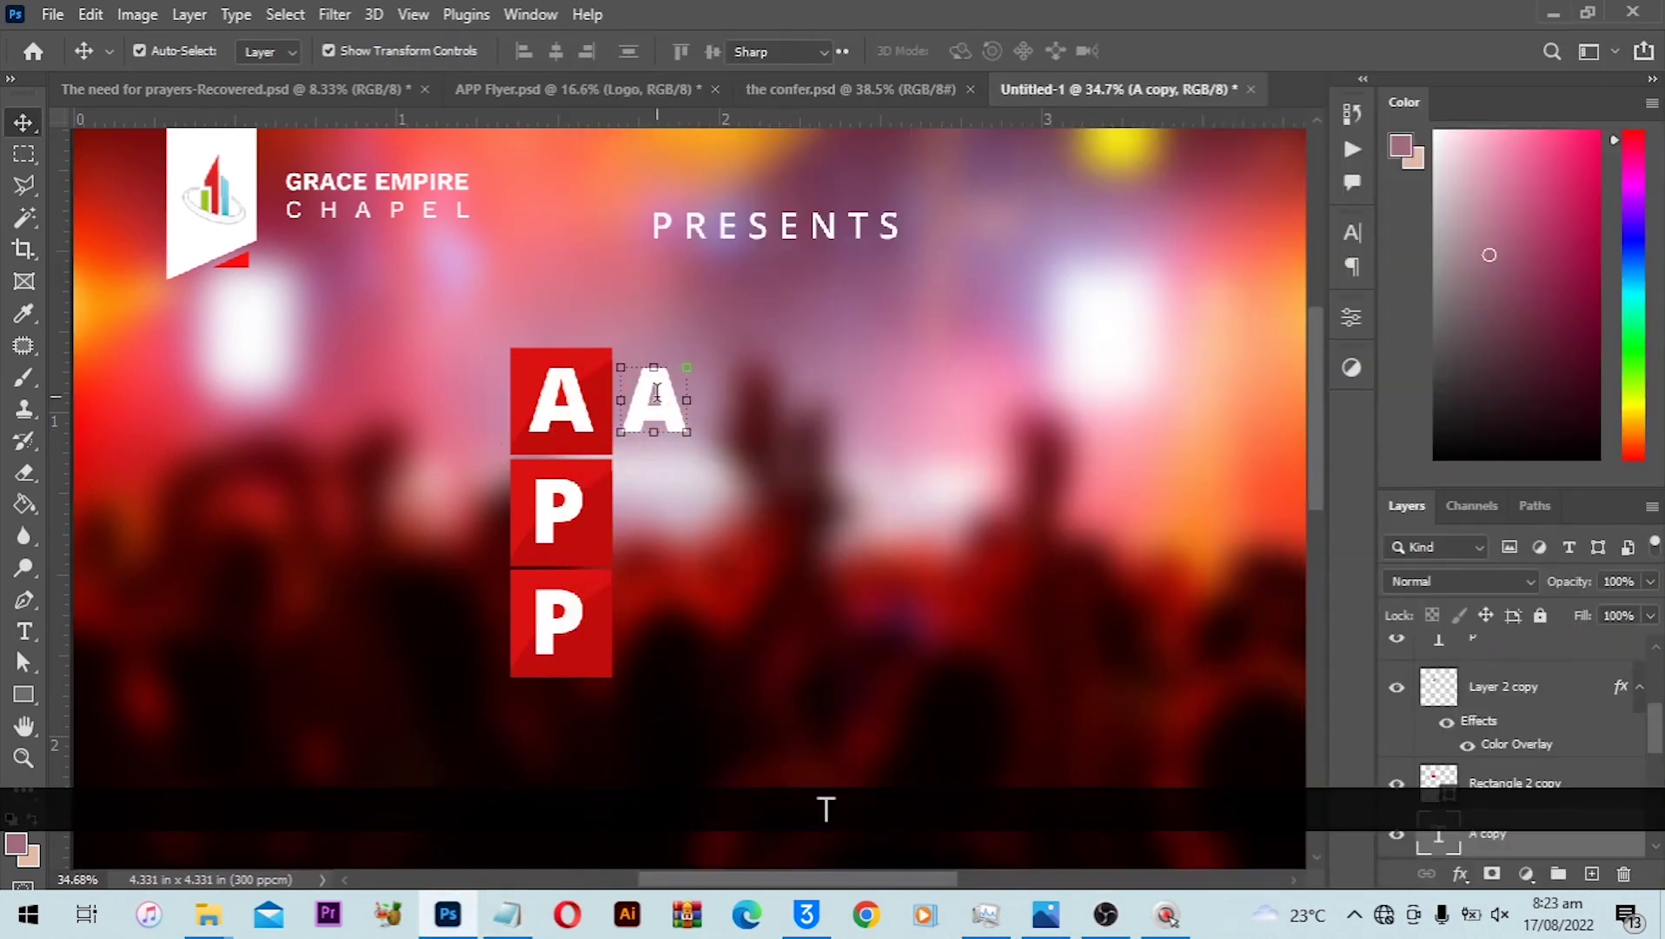
double_click(656, 393)
key(ctrl+v)
key(ctrl+a)
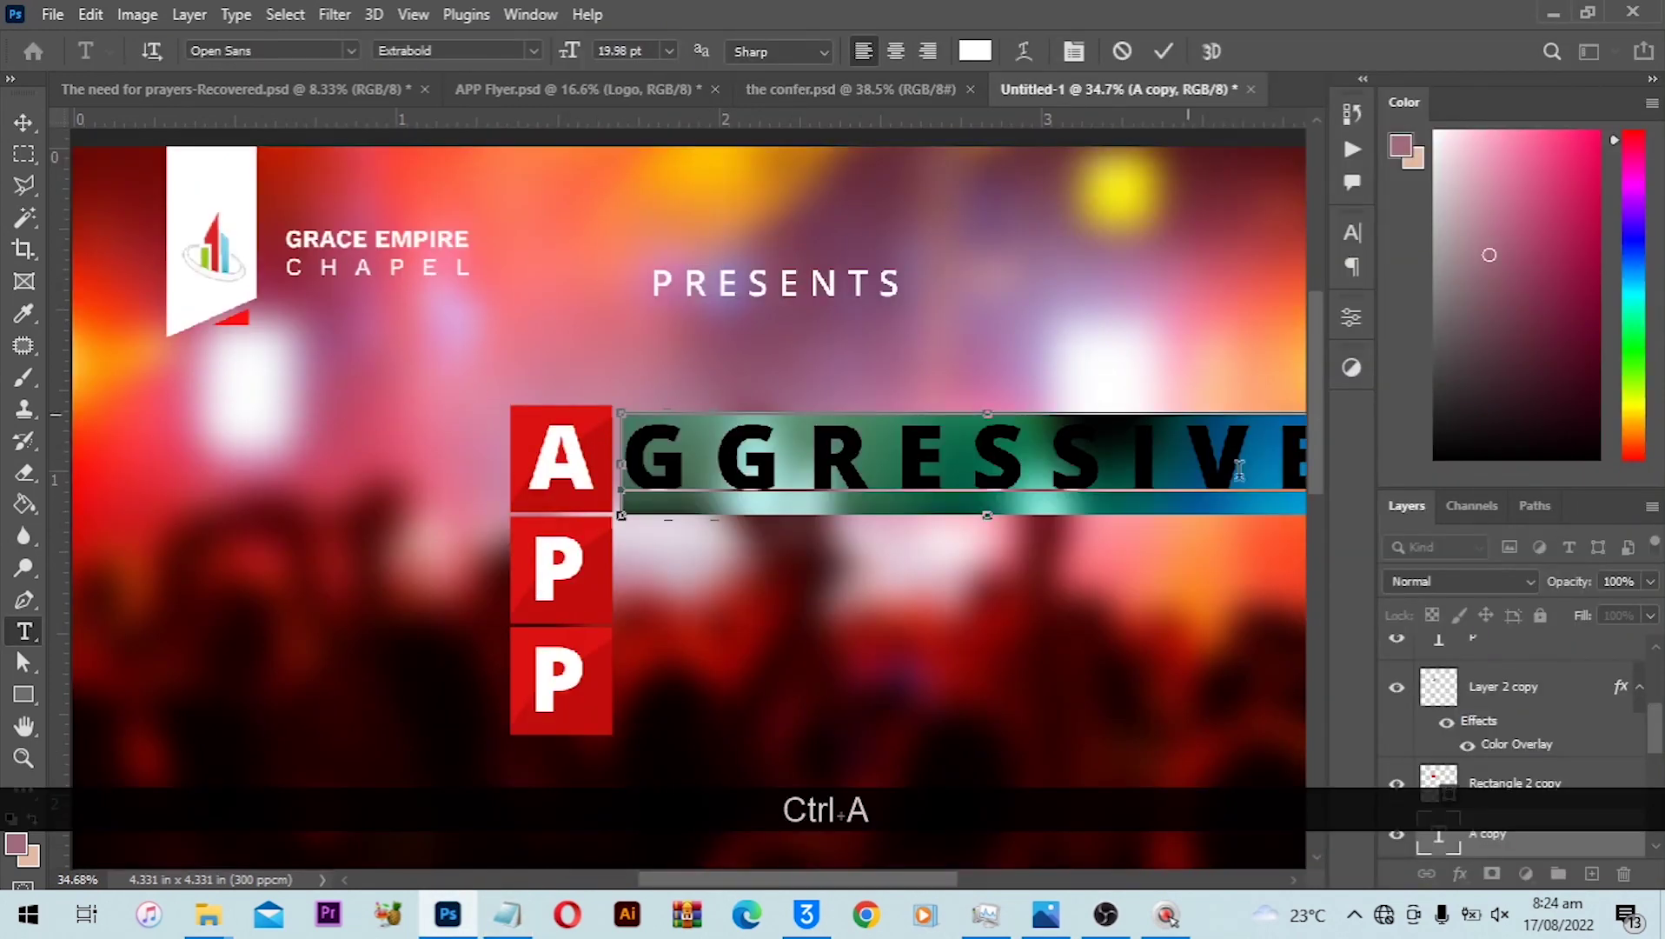
scroll(1240, 470, down, 3)
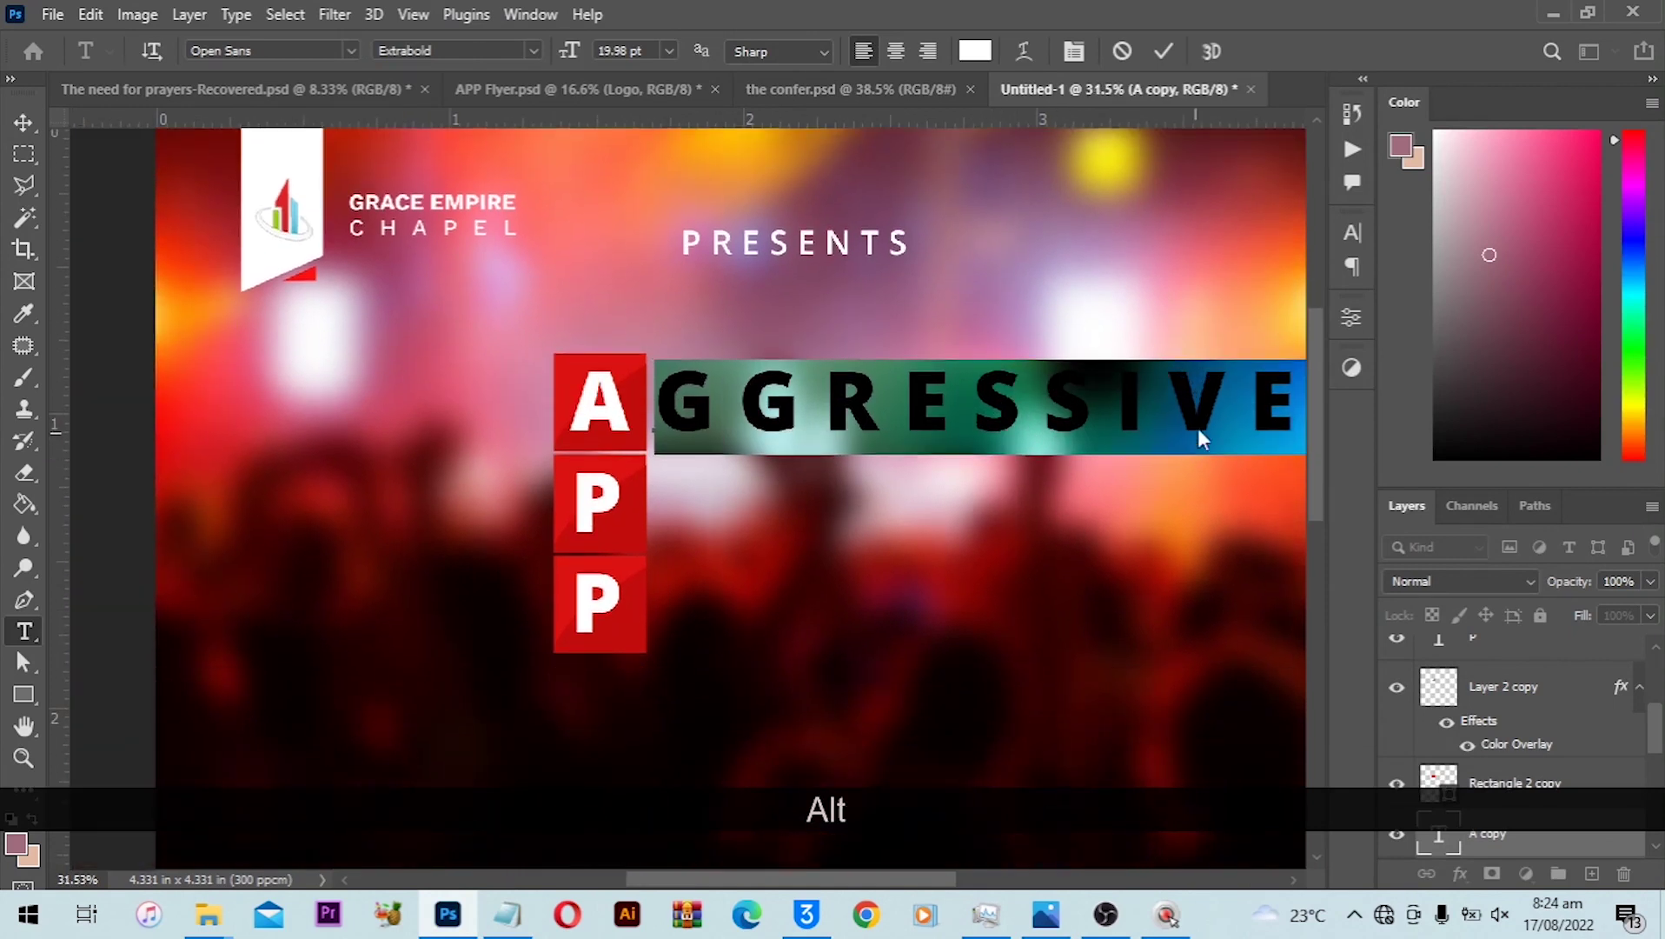
click(1354, 231)
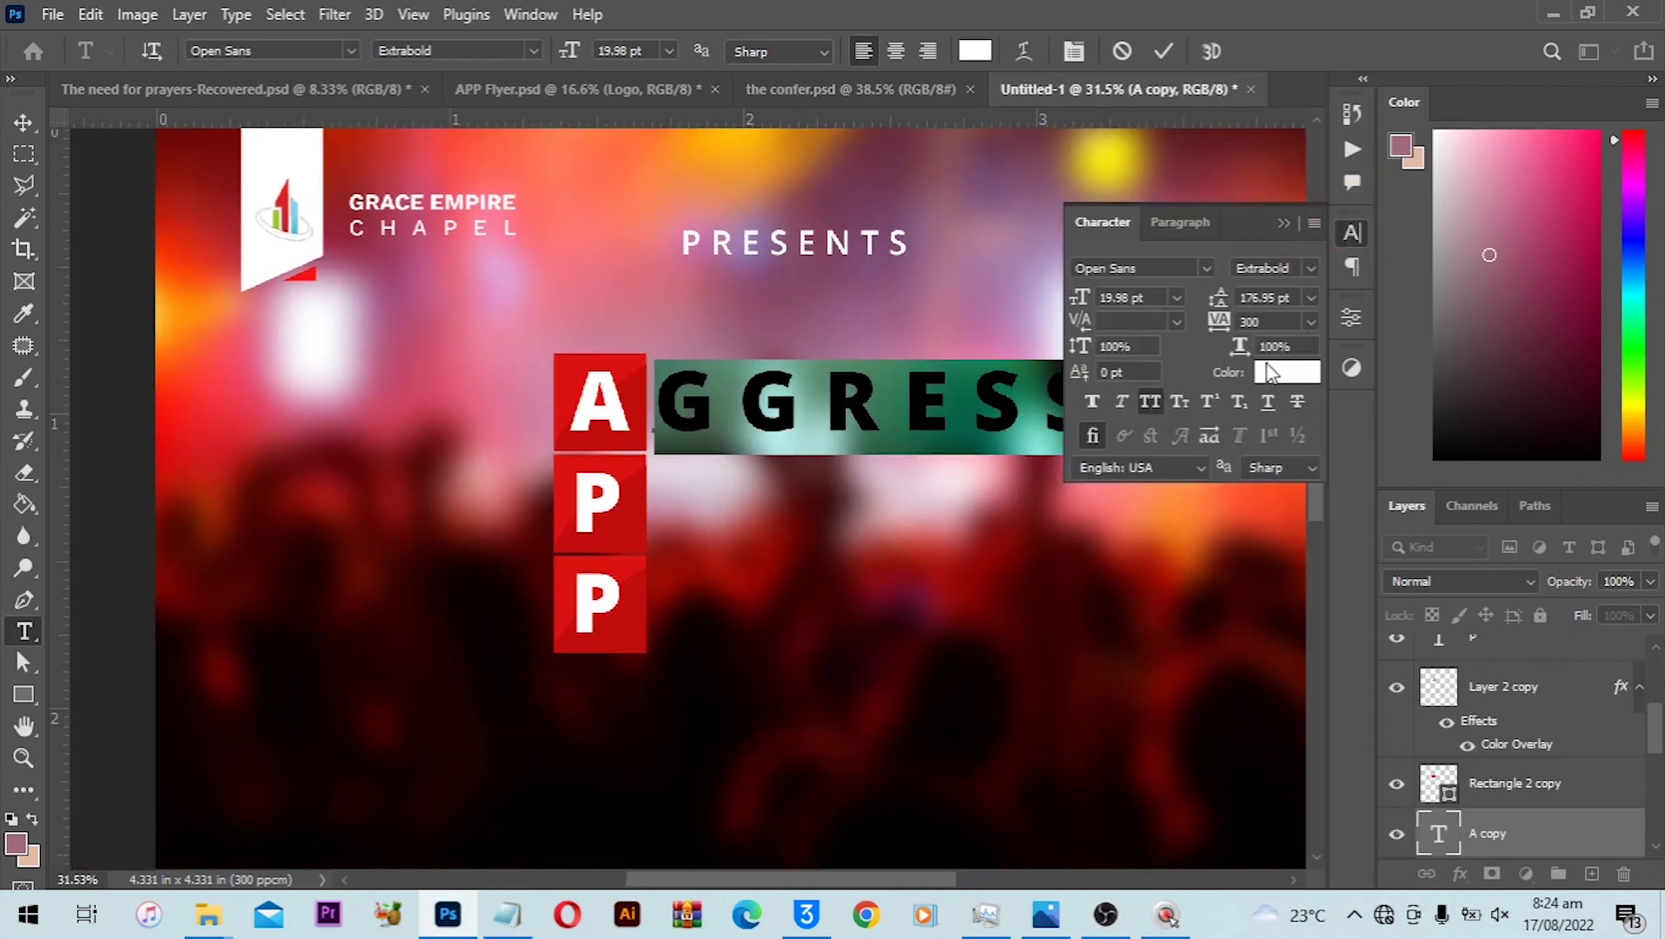
text(0)
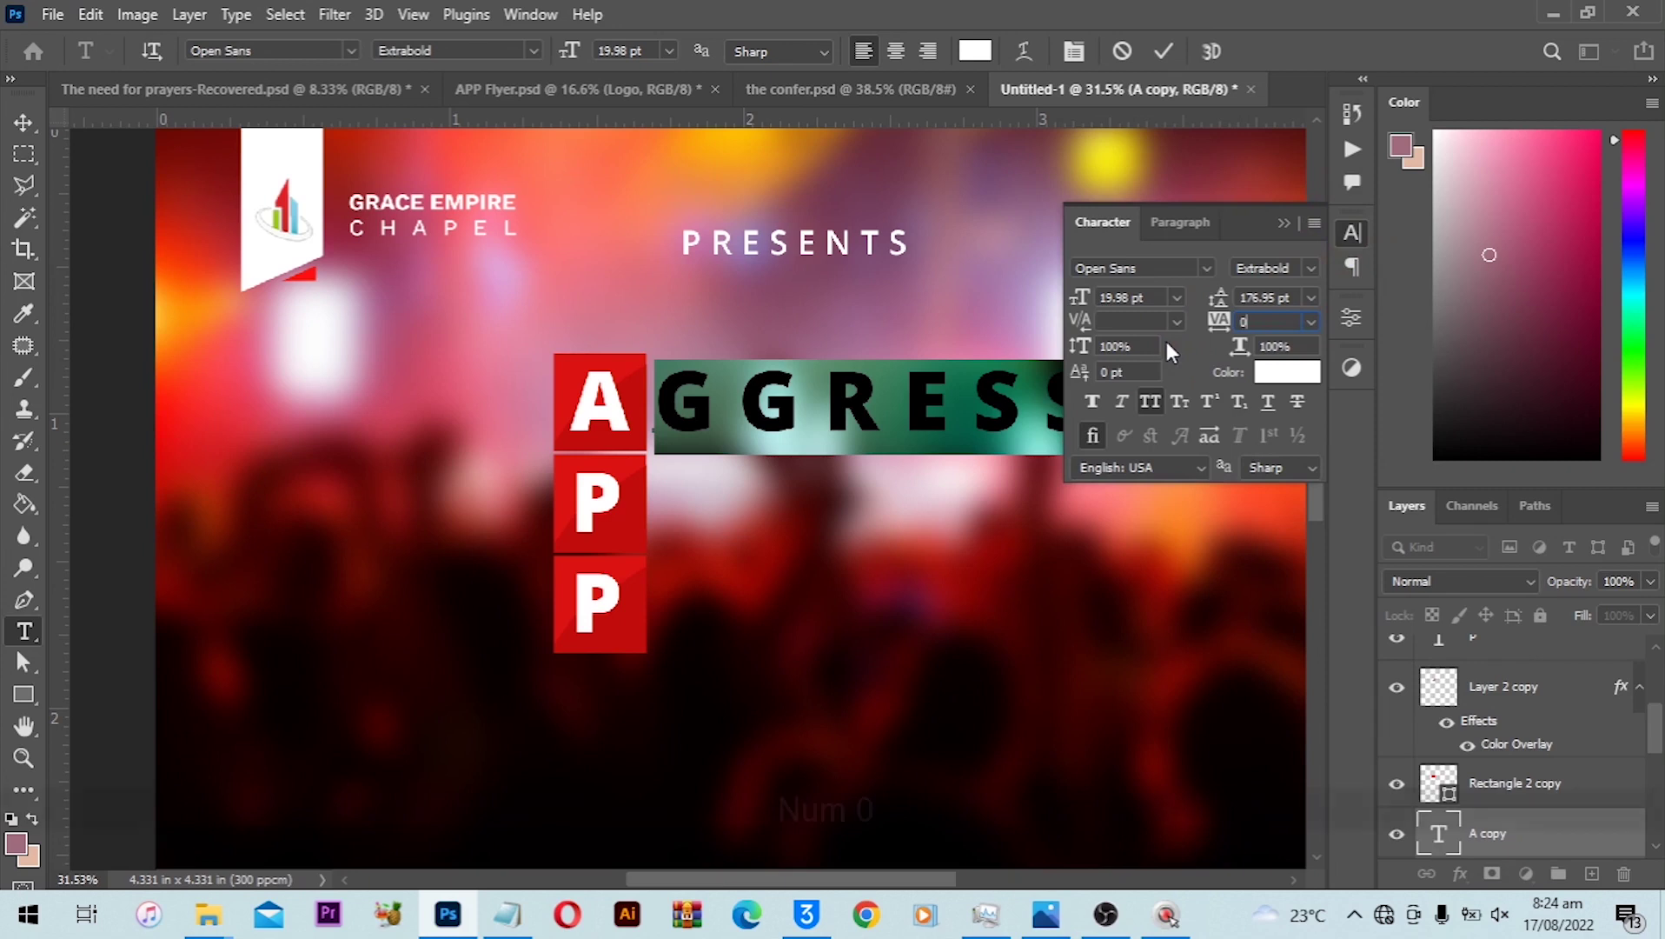
key(Return)
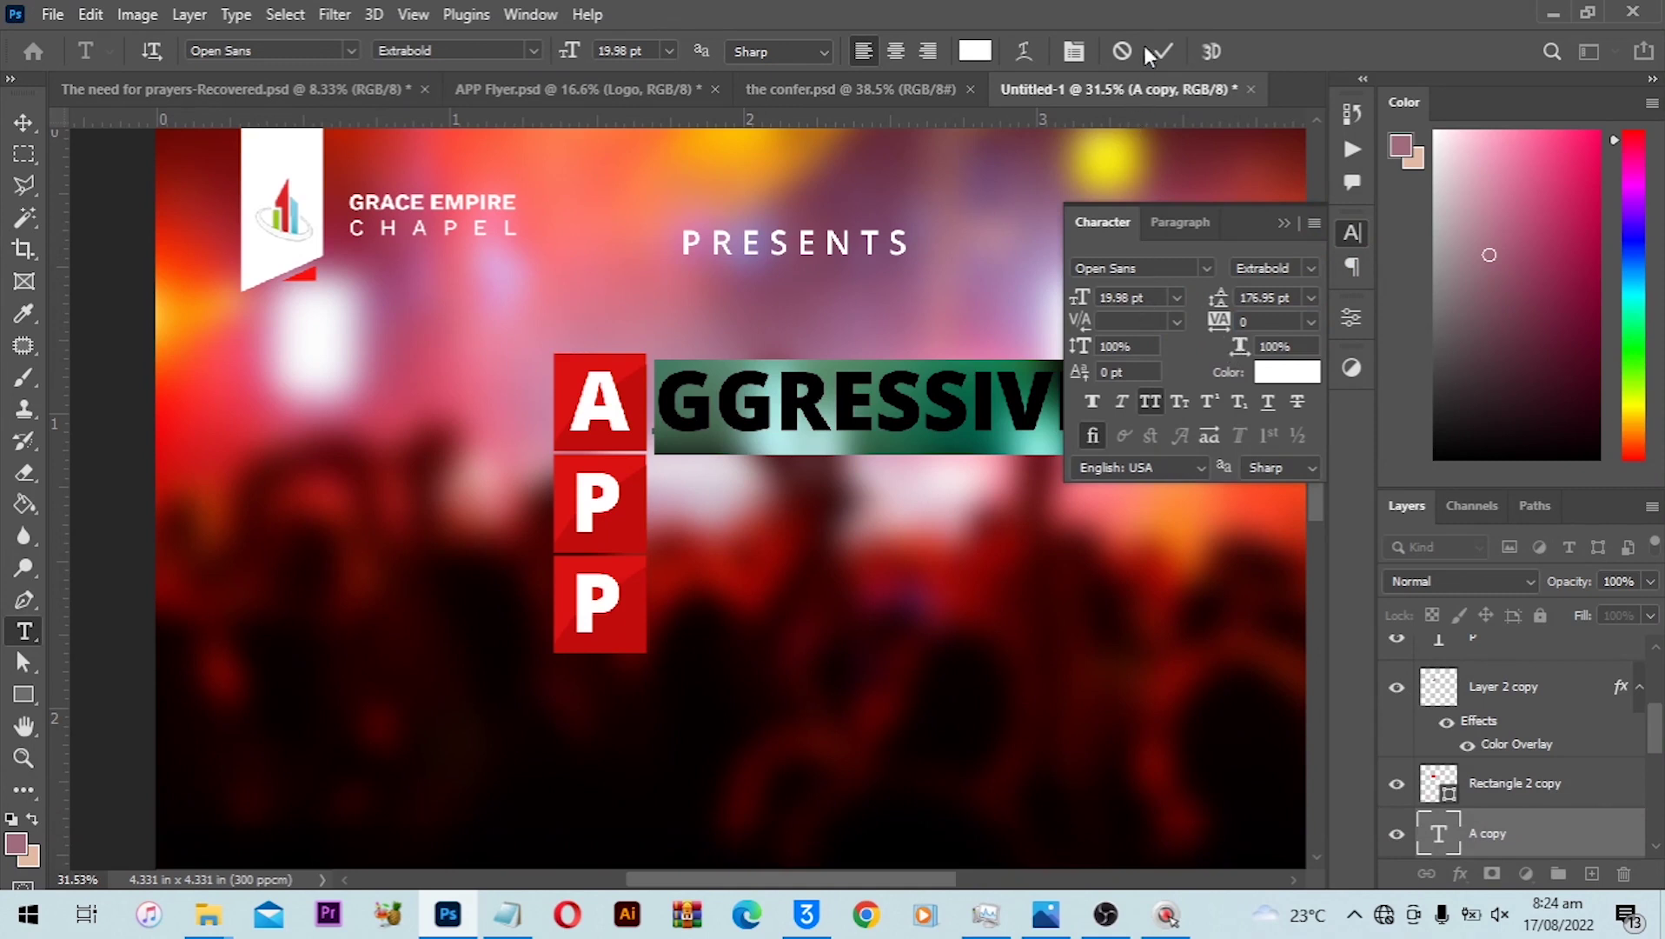
click(842, 418)
Alt-drag a duplicate of GGRESSIVE down to the next tile row for retyping.
key(v)
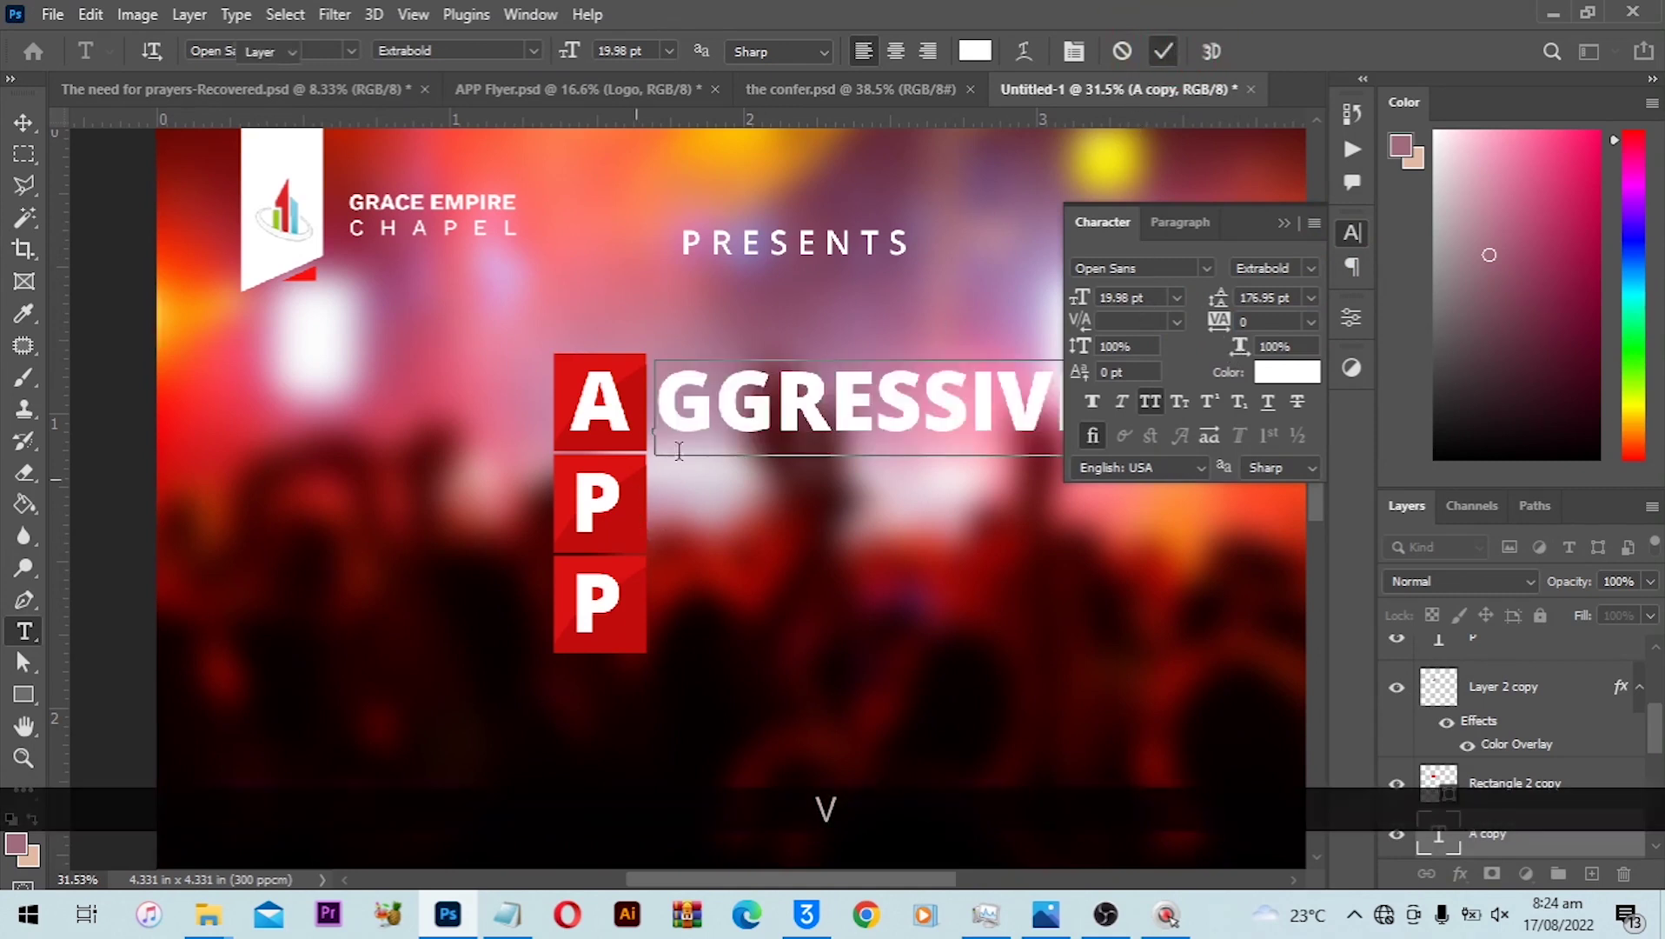
drag(810, 418, 809, 524)
key(t)
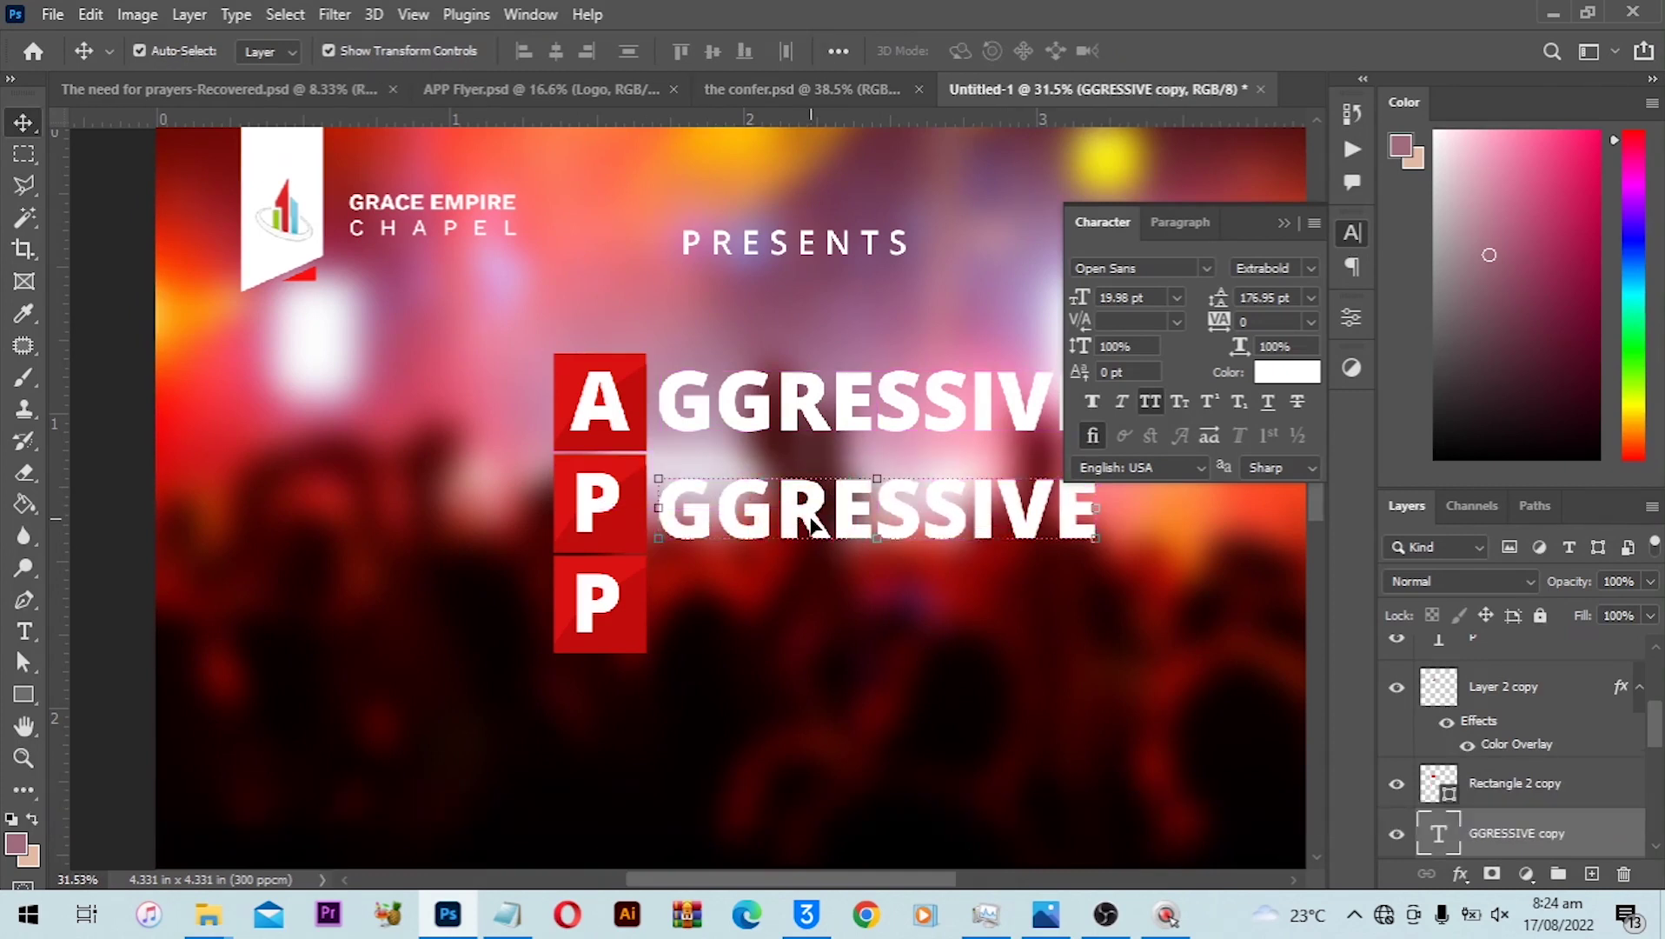
key(t)
key(ctrl+a)
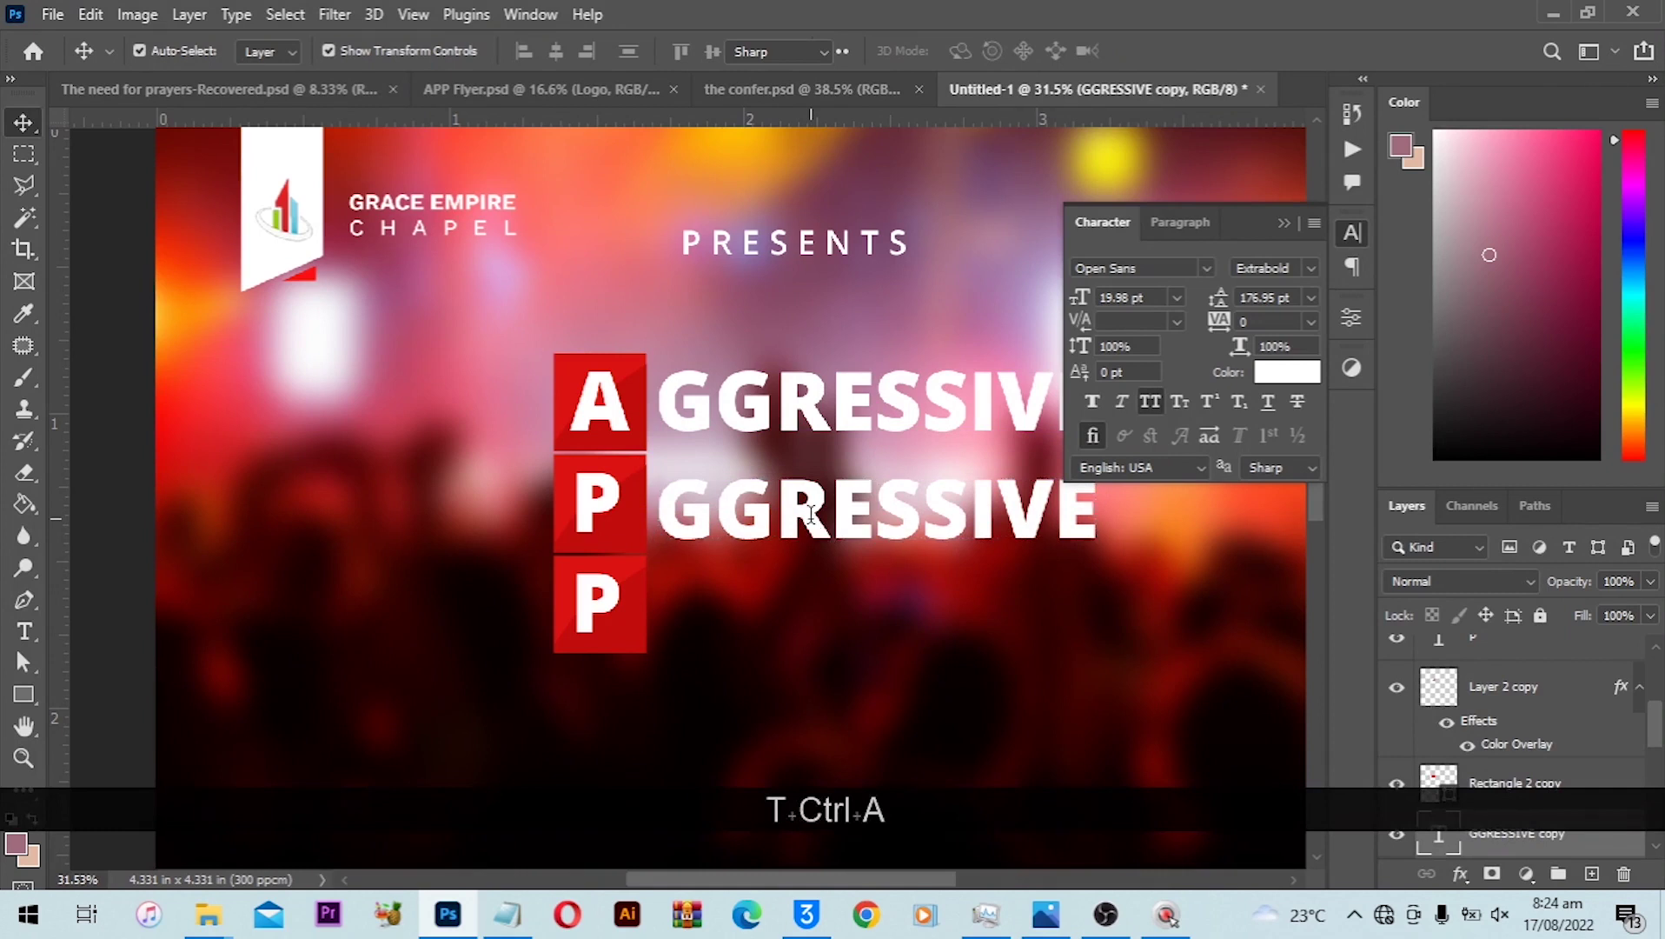
key(v)
key(ctrl+0)
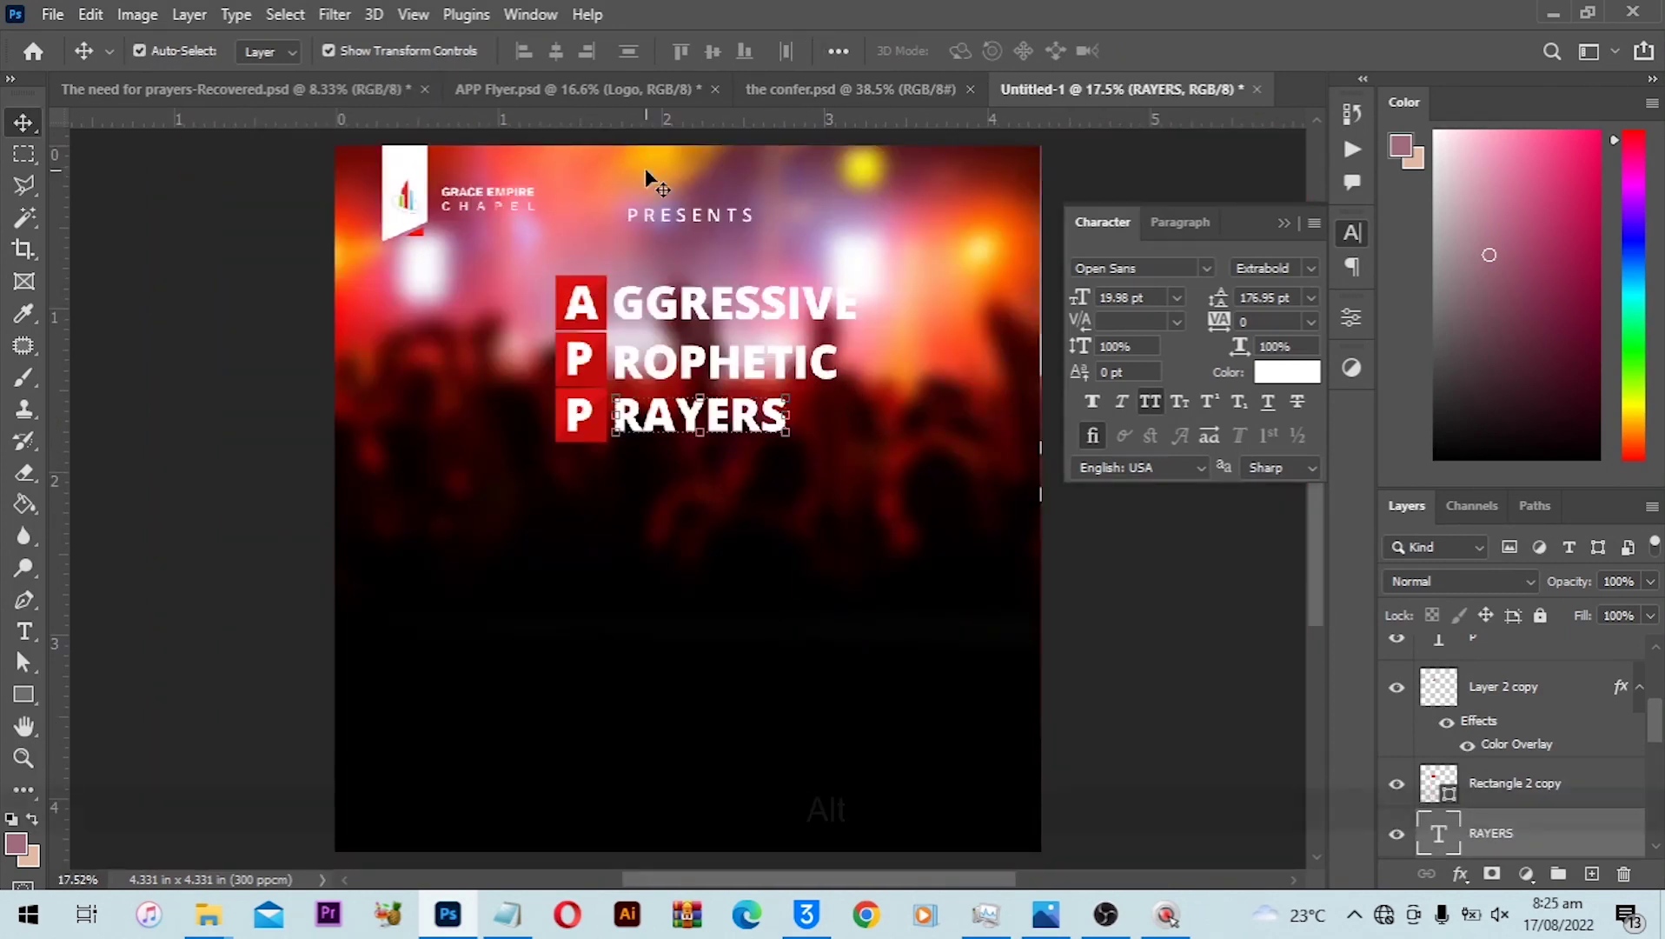
Align ROPHETIC beside the middle tile and RAYERS under the PROPHETIC row.
alt+scroll(640, 300, up, 3)
alt+scroll(641, 299, up, 3)
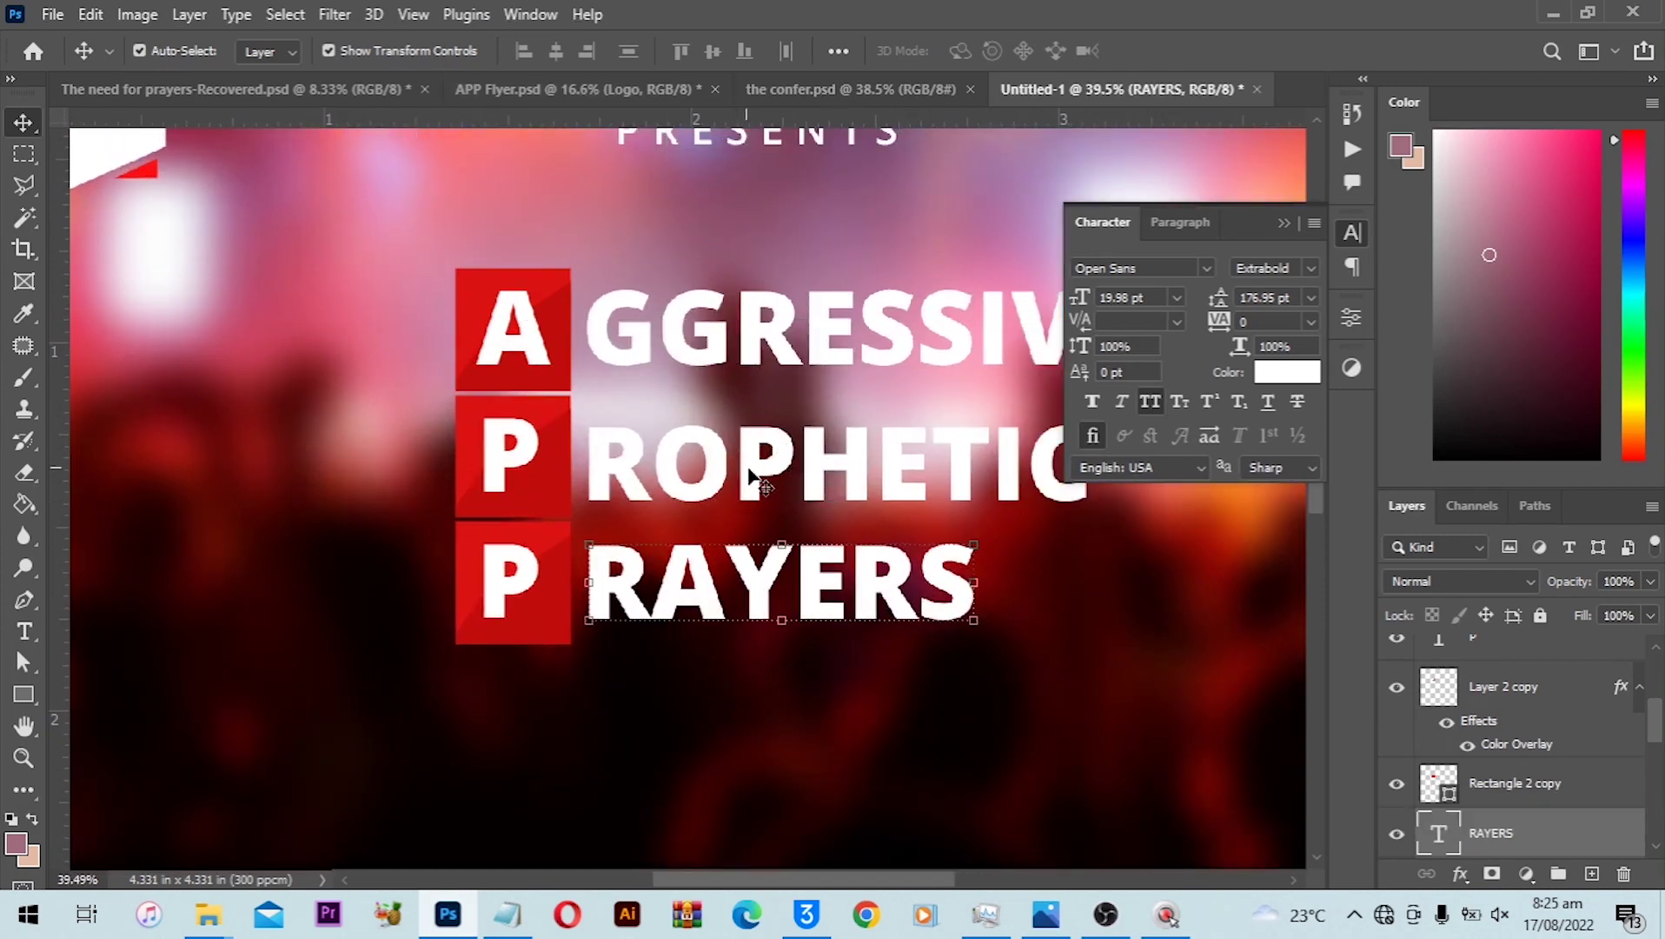
drag(750, 470, 754, 449)
drag(748, 578, 578, 532)
scroll(578, 533, up, 2)
scroll(681, 416, up, 1)
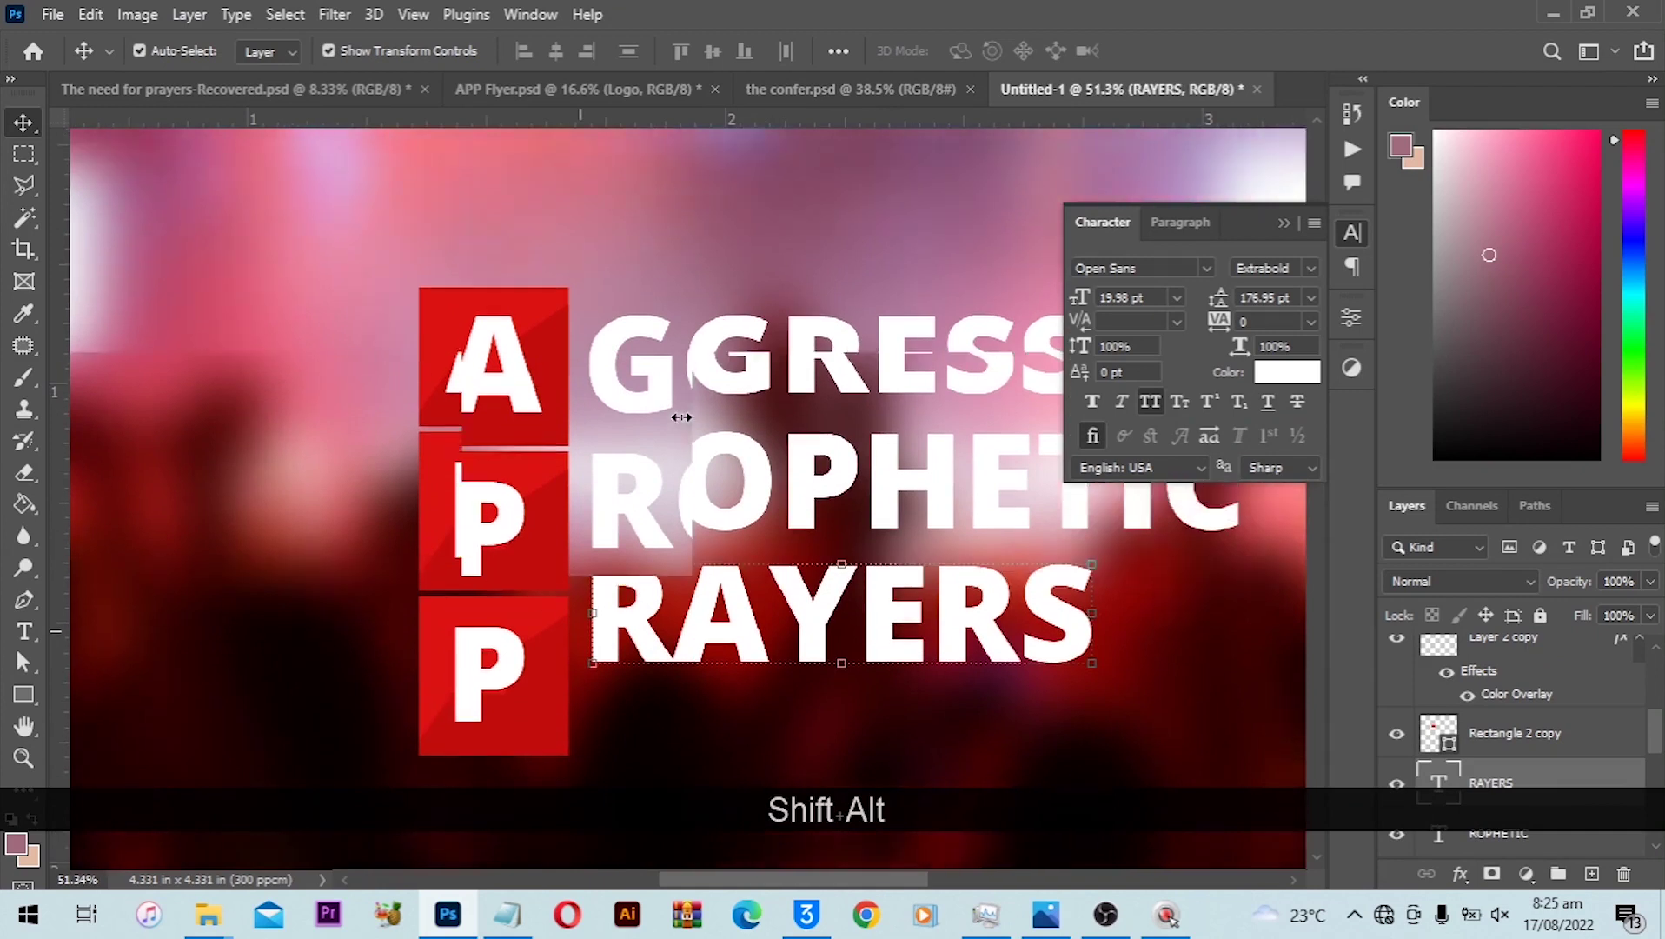
key(ctrl+0)
scroll(668, 338, up, 4)
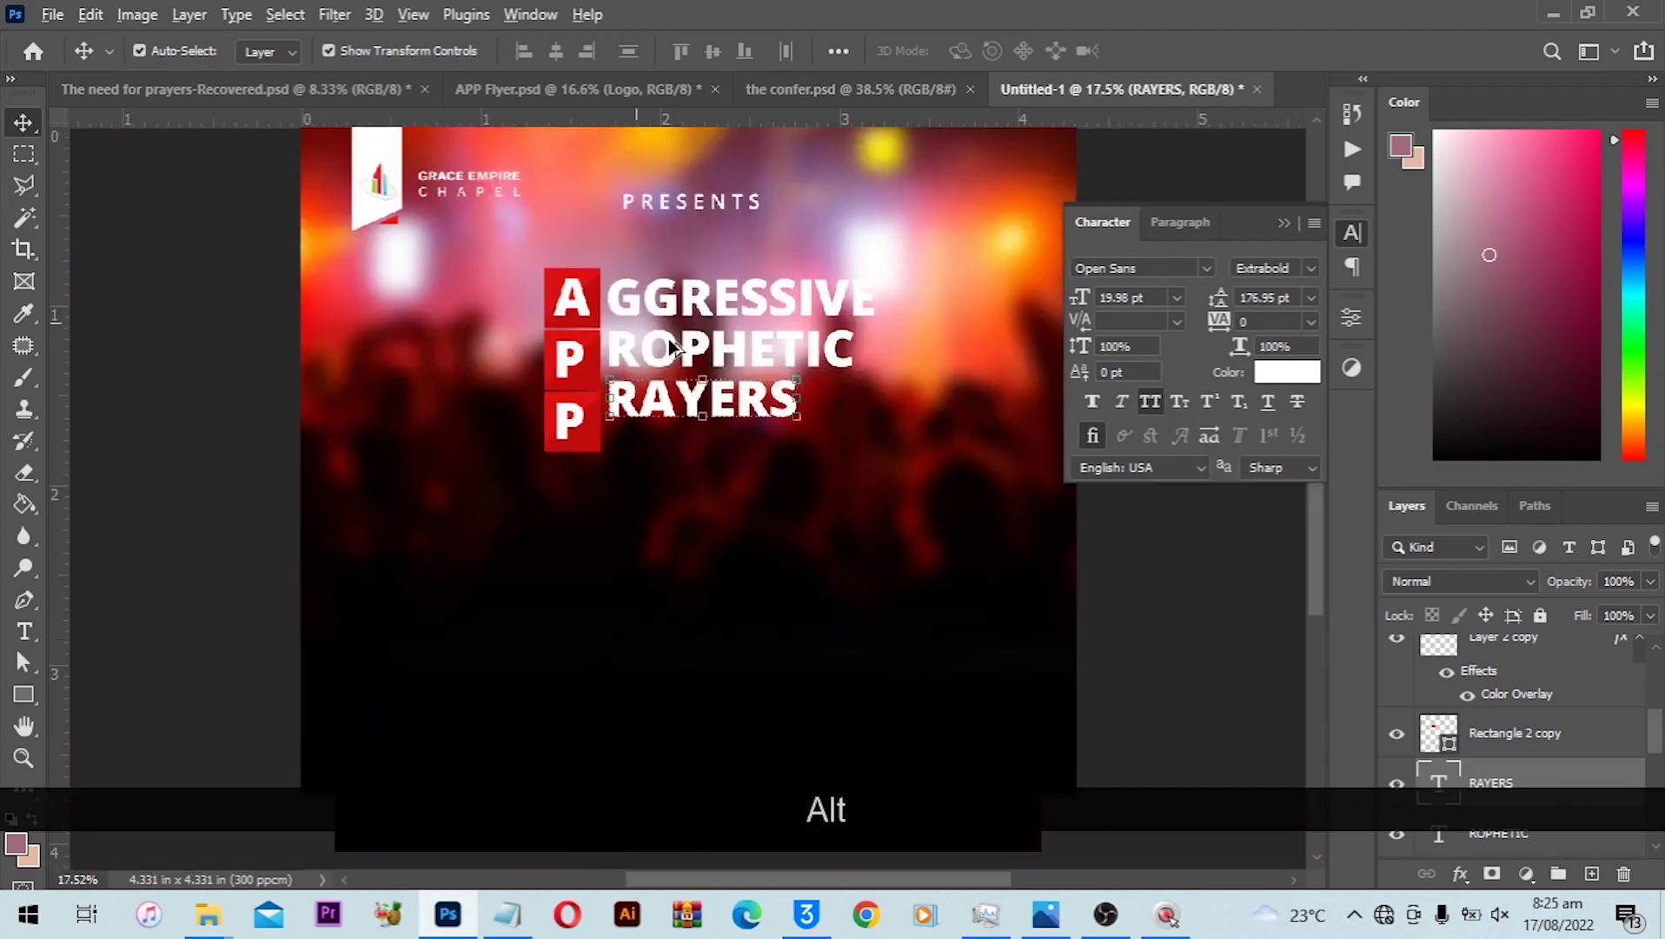
scroll(585, 326, up, 2)
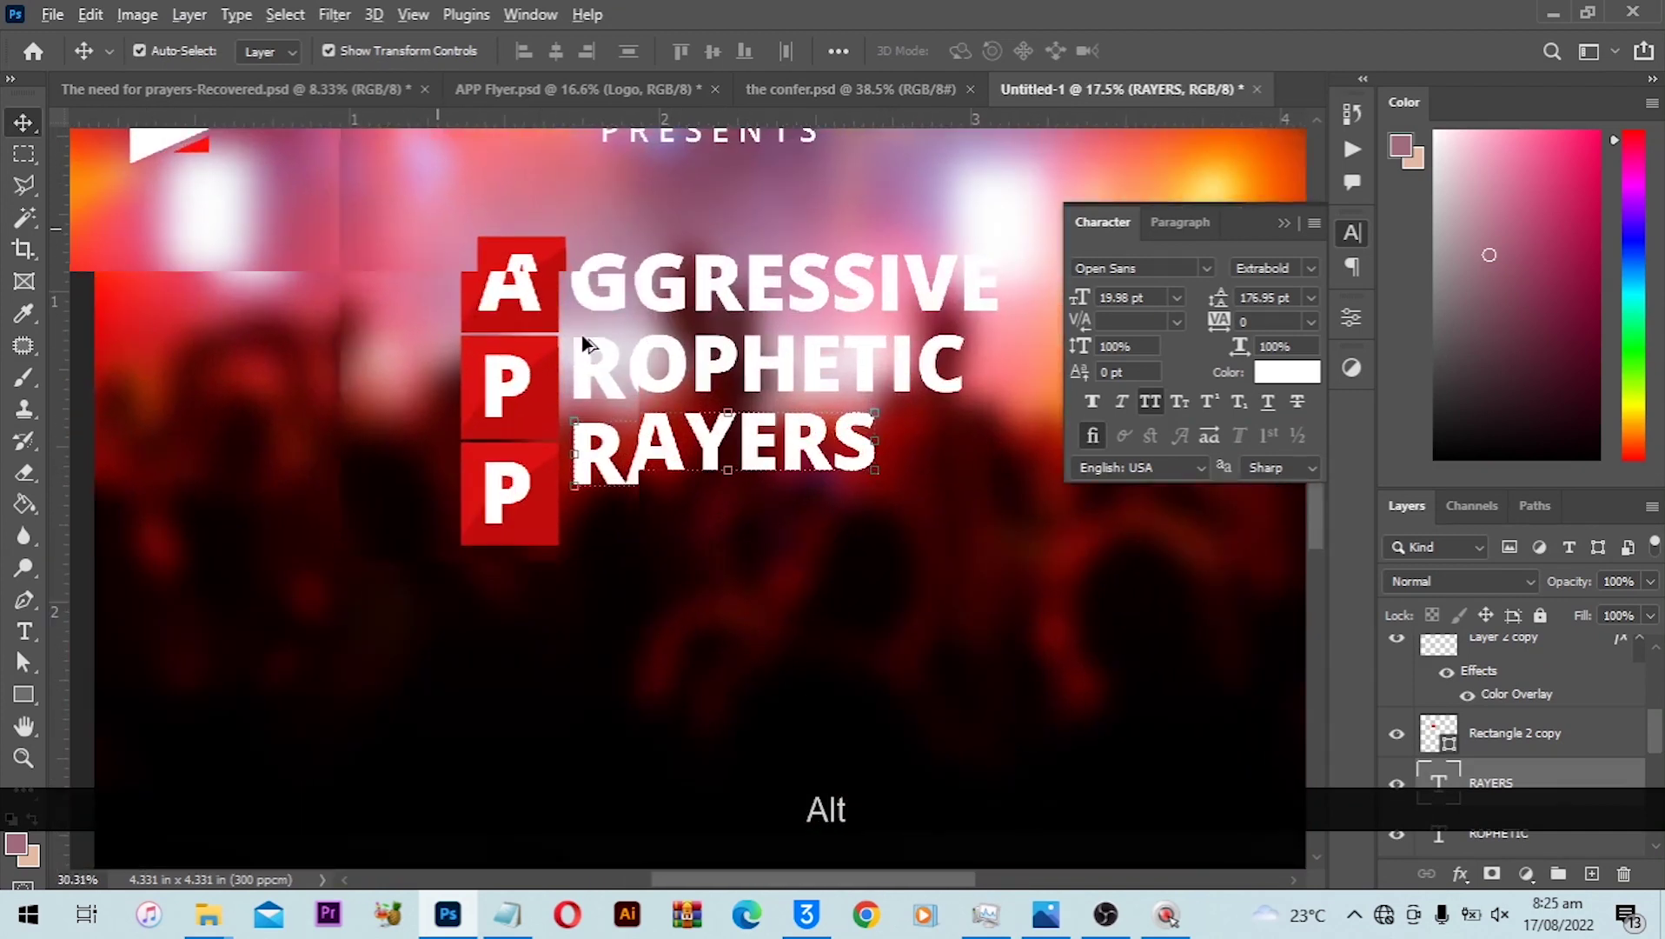
scroll(510, 565, up, 1)
scroll(514, 485, up, 2)
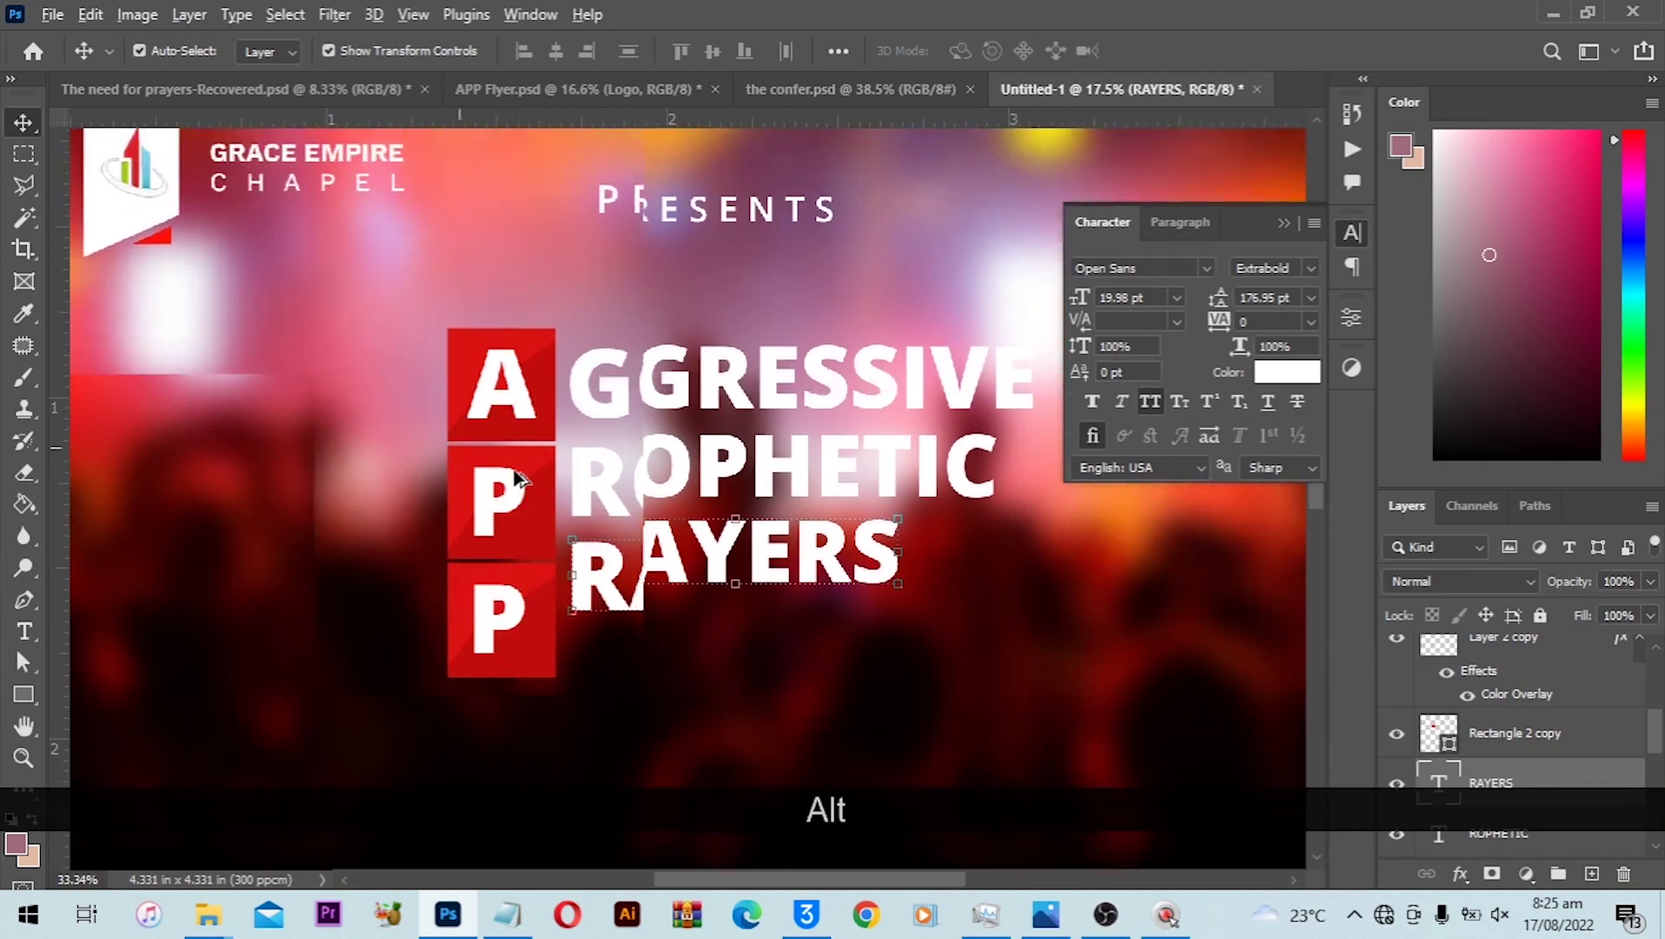
scroll(532, 357, up, 1)
scroll(540, 337, up, 3)
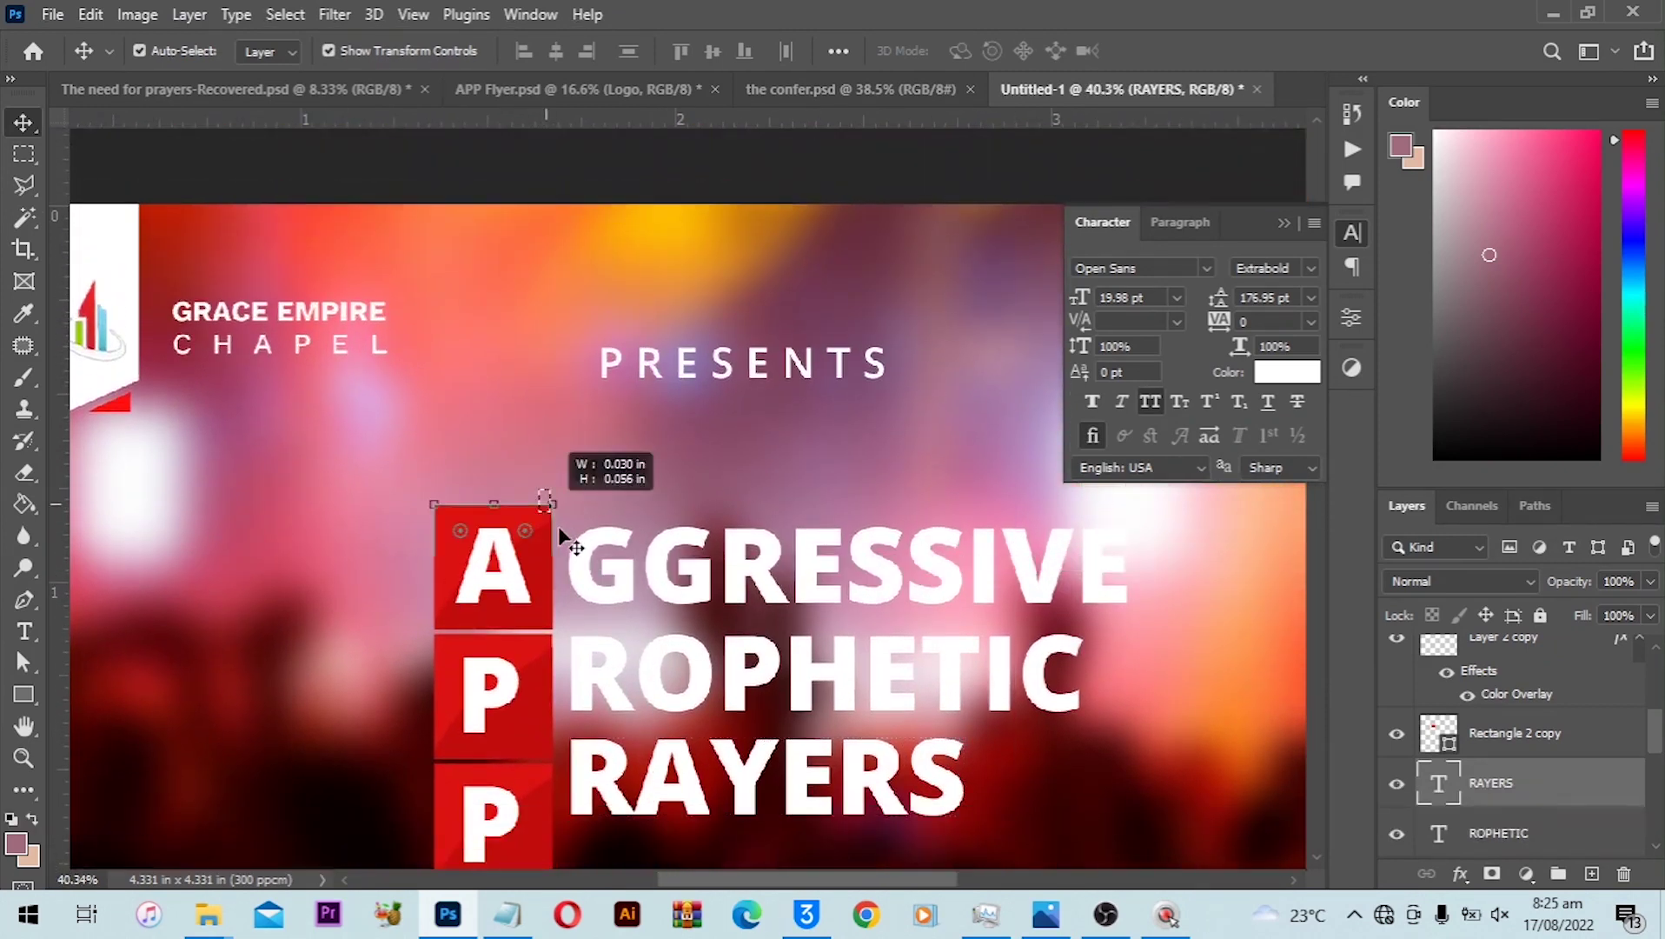
Scale the red A tile down slightly, to about 88%.
click(552, 631)
click(553, 631)
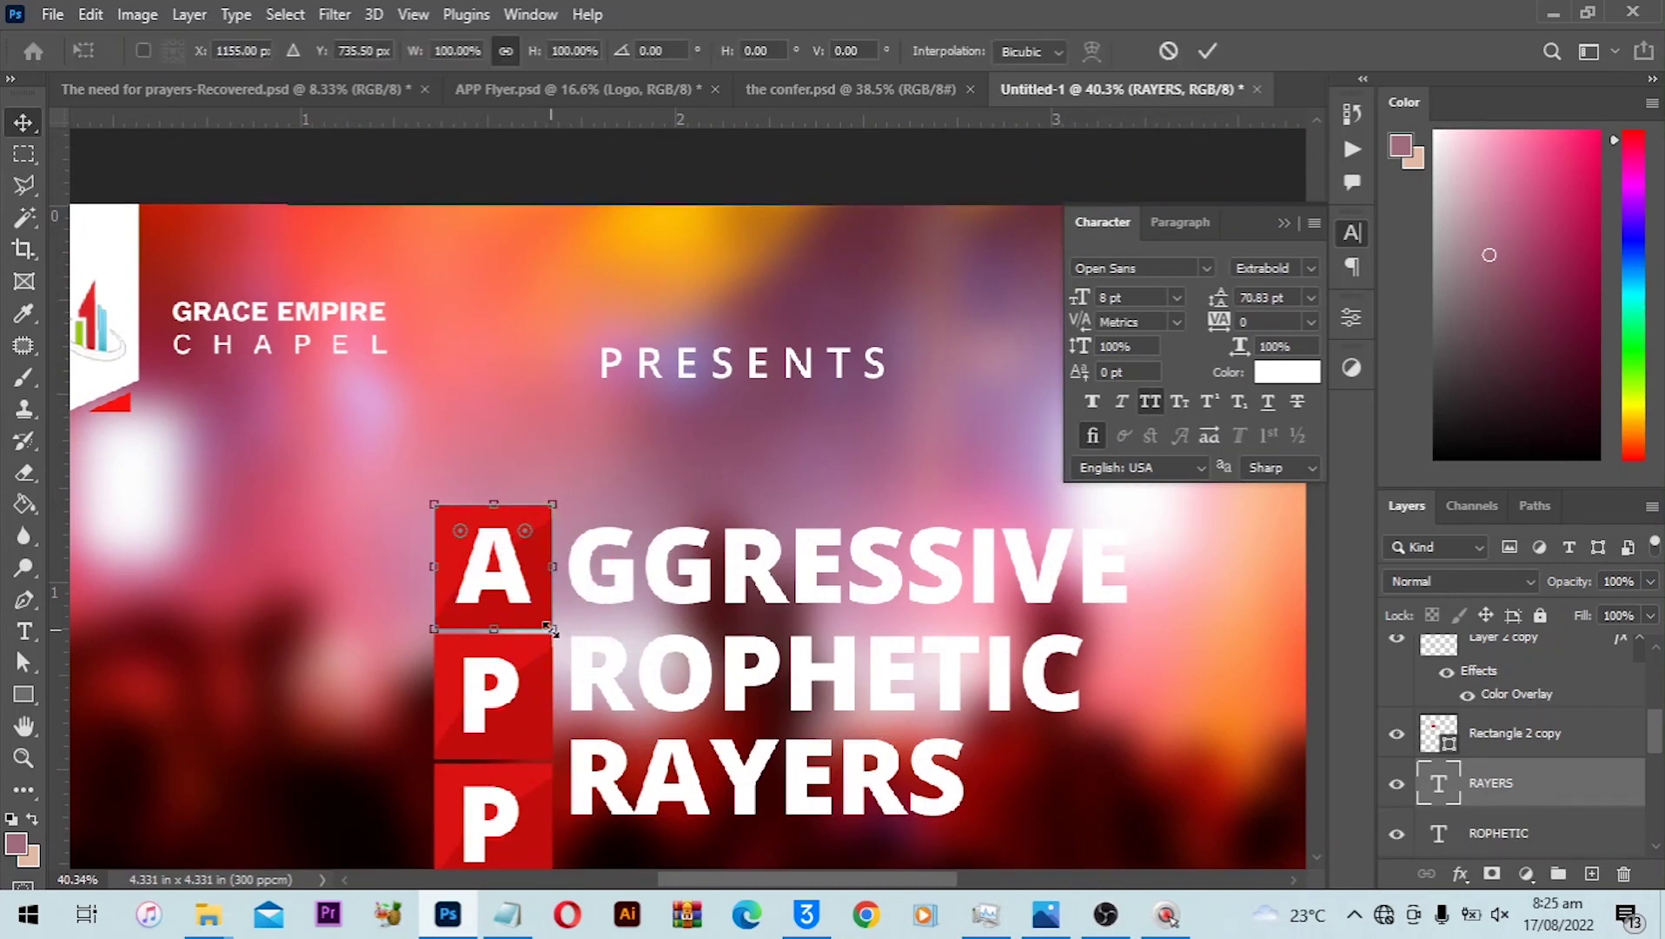
drag(543, 619, 536, 613)
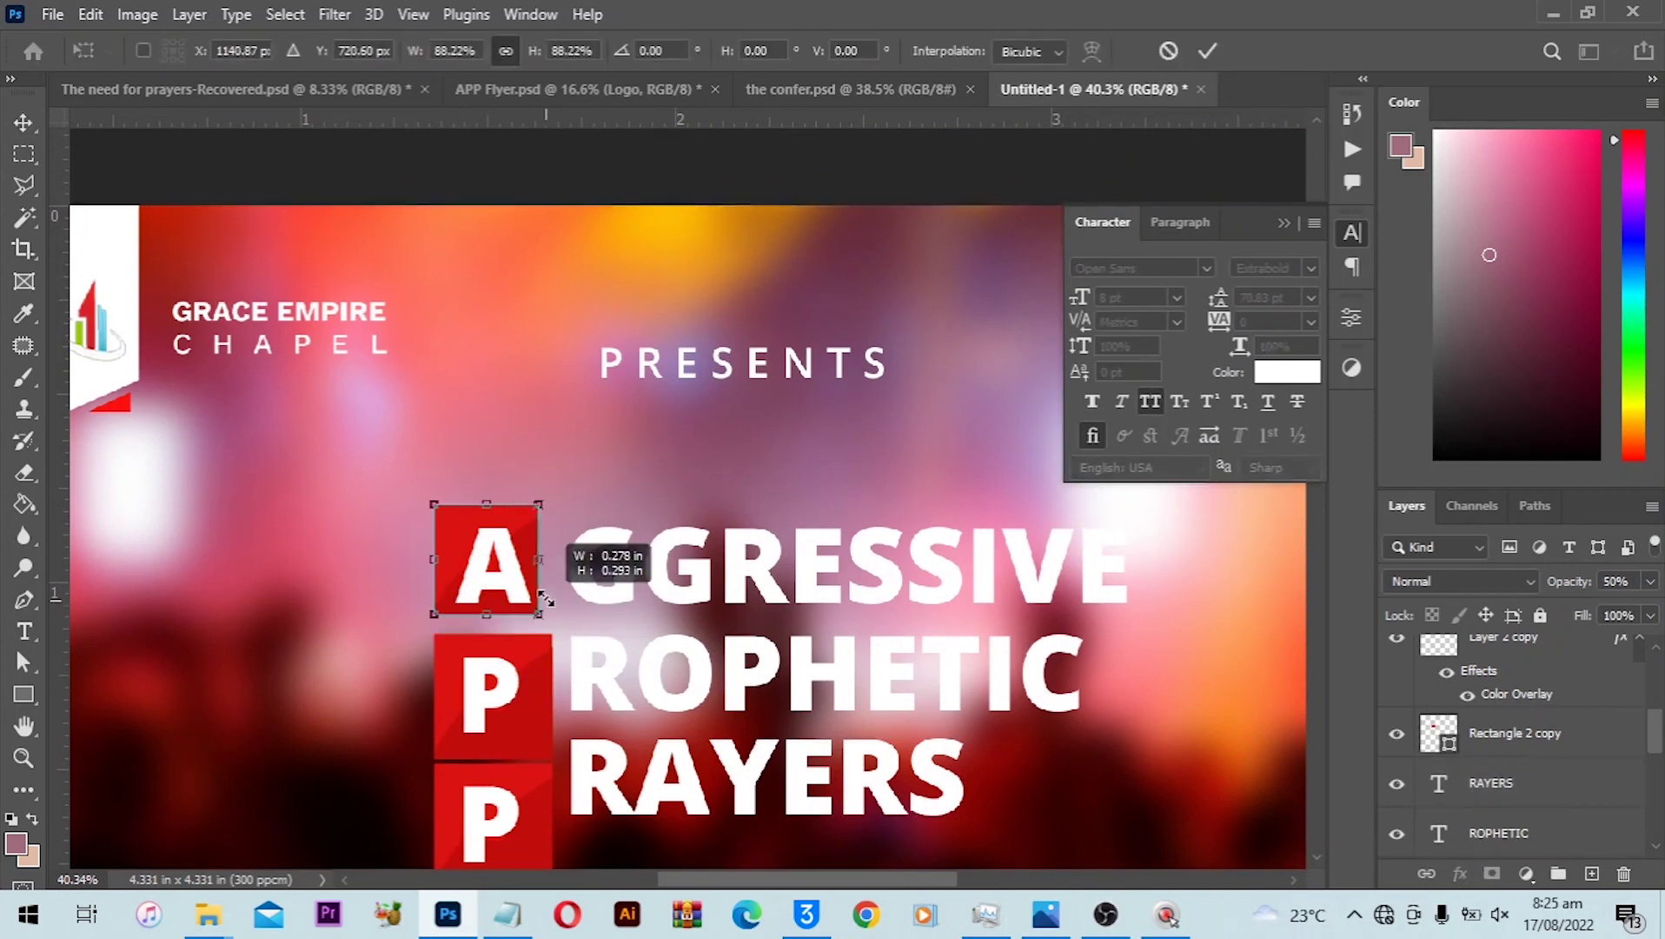
click(1208, 50)
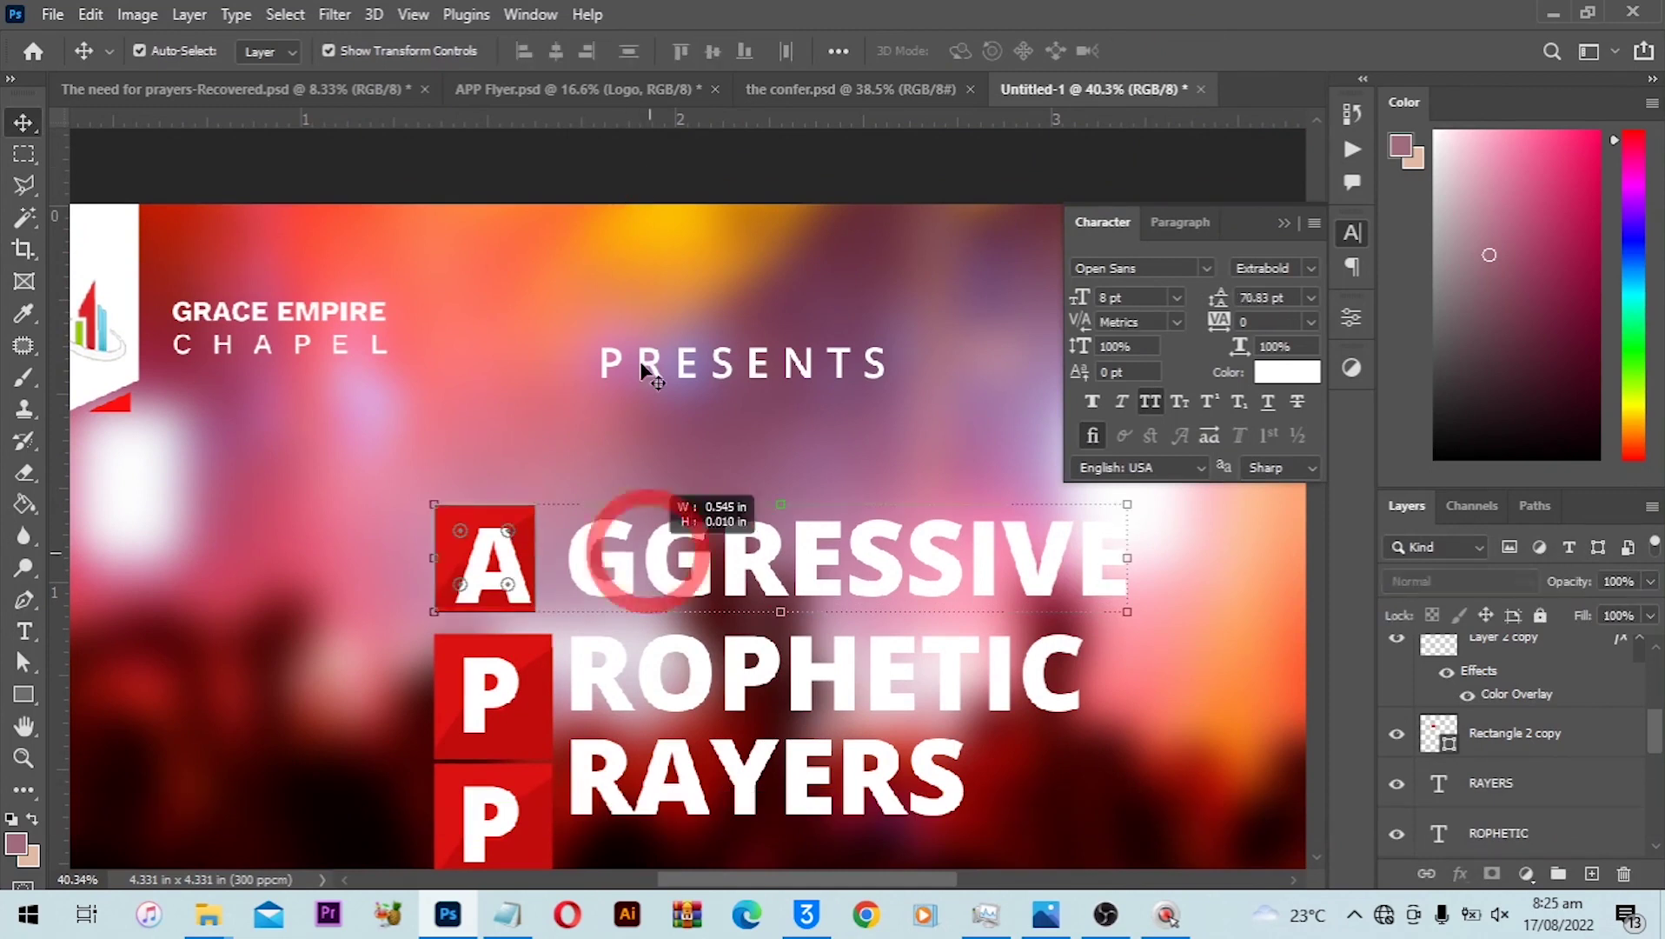
Marquee-select the two P tile layers beneath the A and delete them.
key(alt+[)
scroll(570, 441, down, 4)
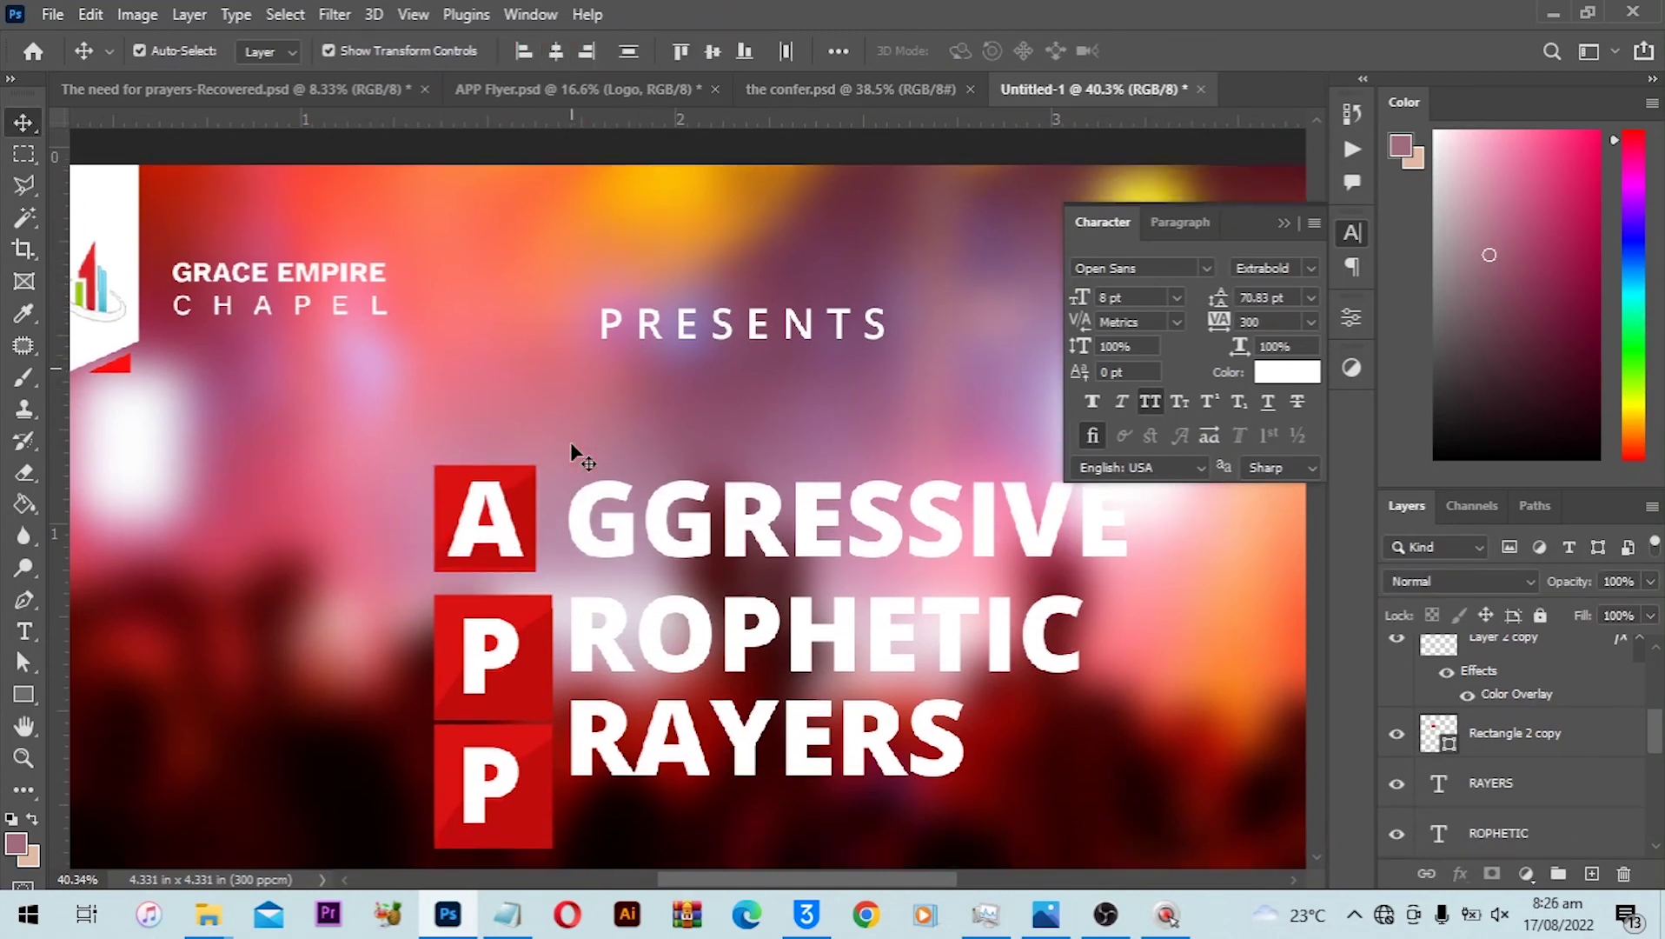
scroll(389, 511, down, 1)
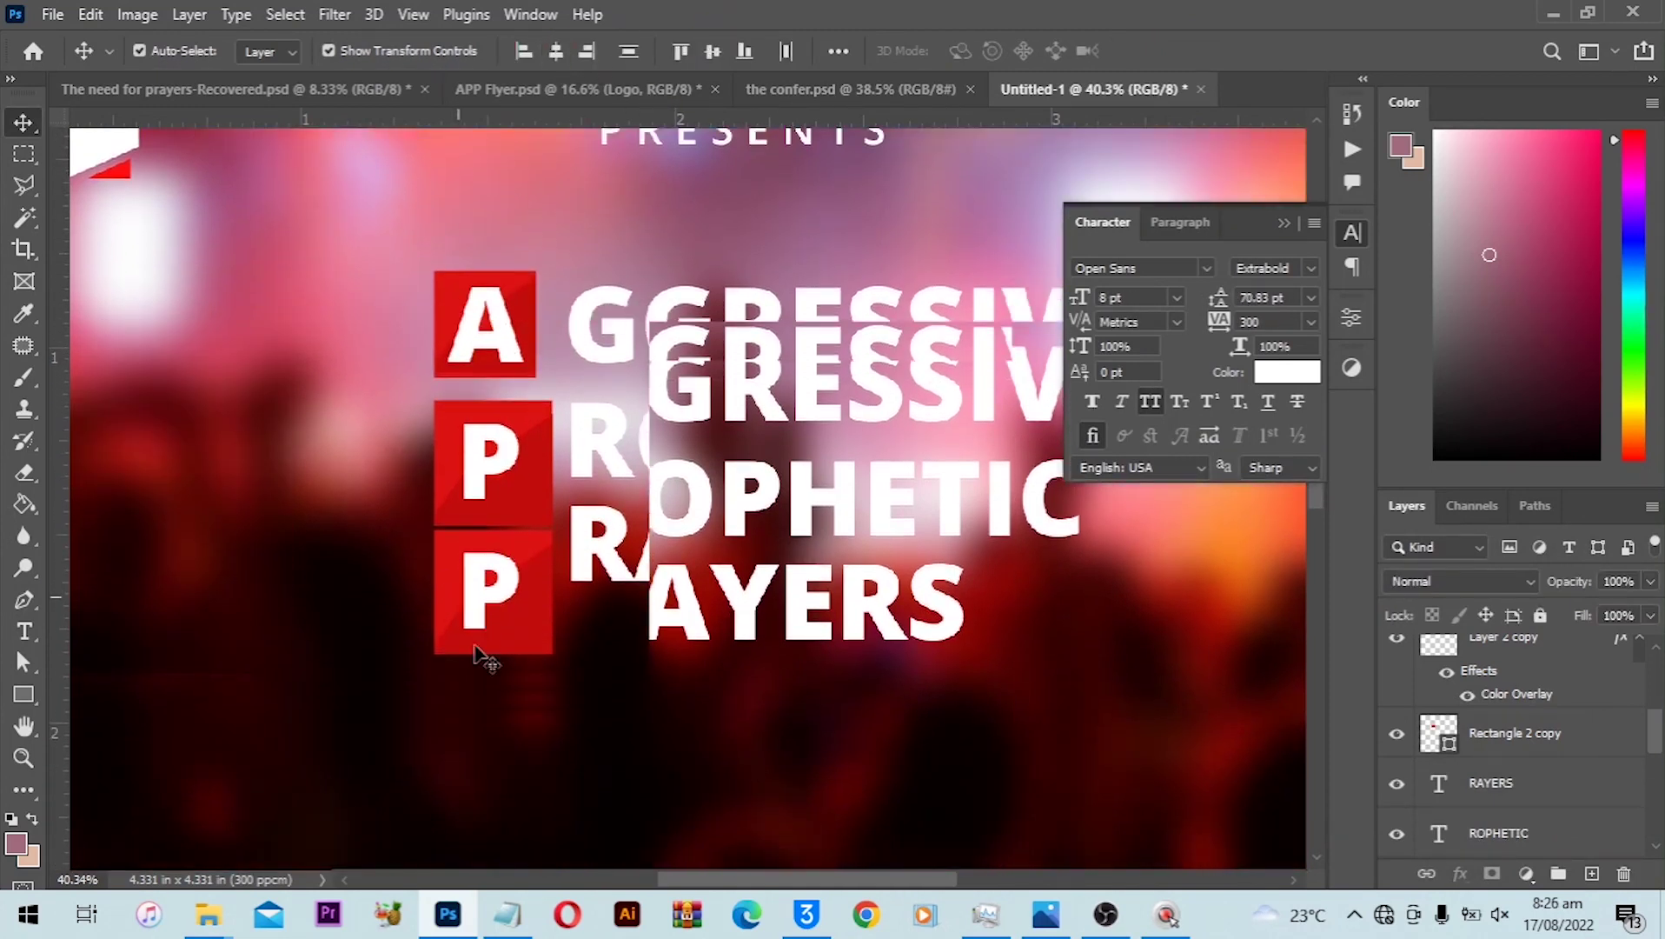
drag(390, 500, 483, 657)
drag(363, 436, 502, 688)
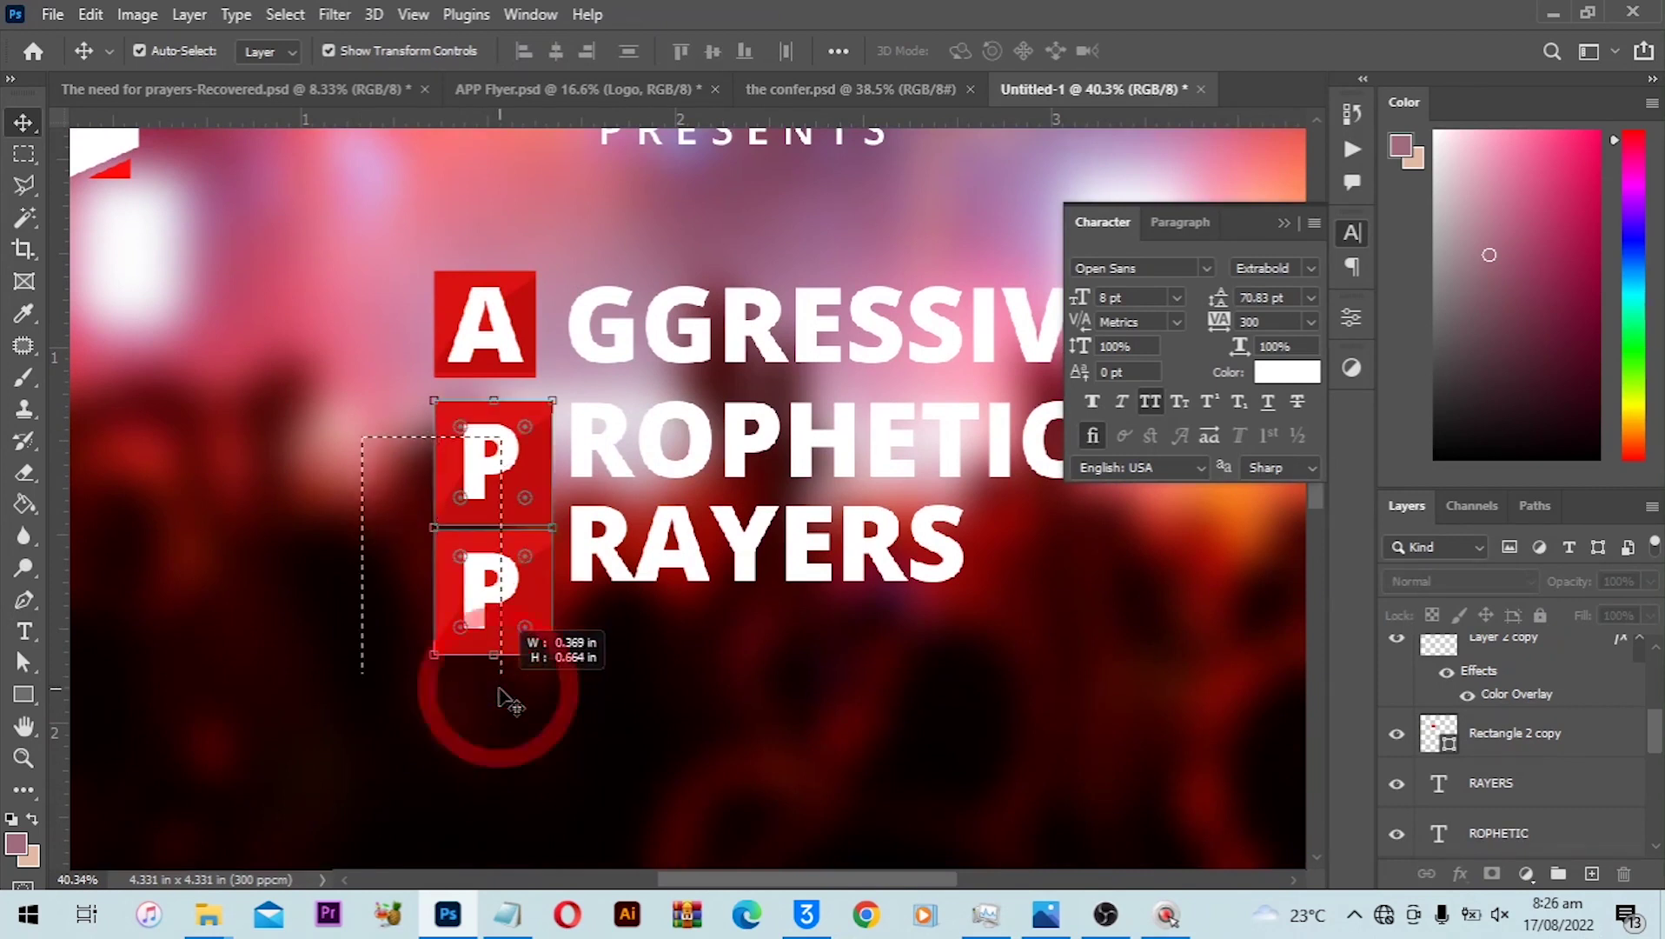
key(Delete)
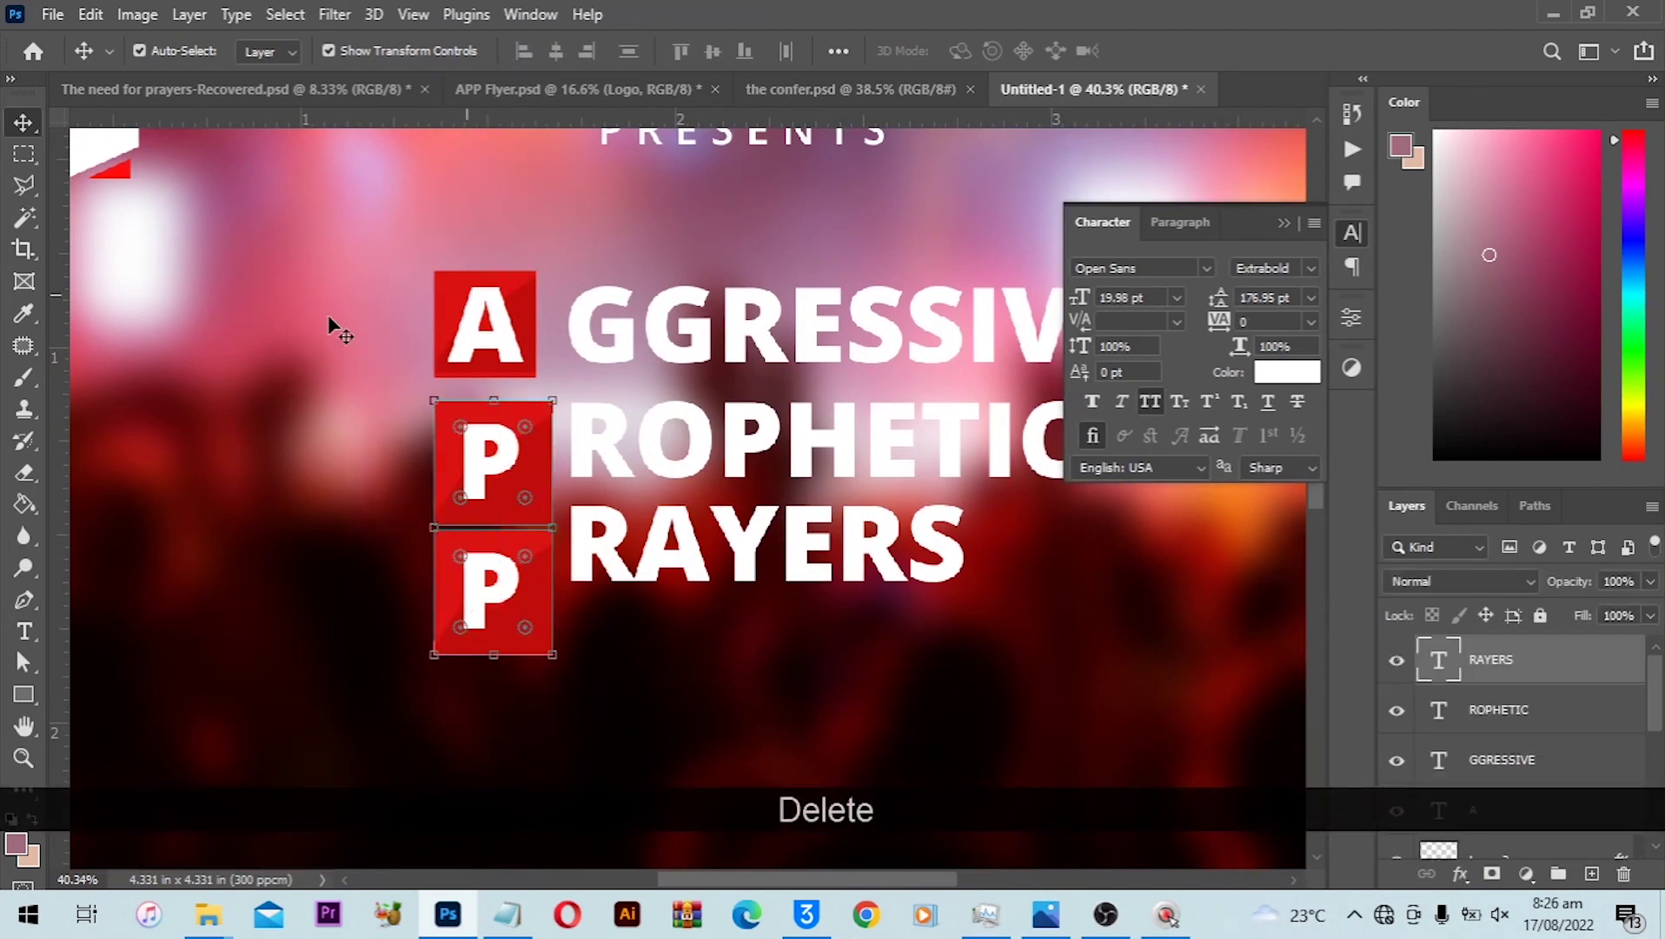
Stack two Alt-dragged copies of the A tile below the original, nudging the middle one up.
drag(474, 352, 483, 436)
key(ctrl+alt+shift+z)
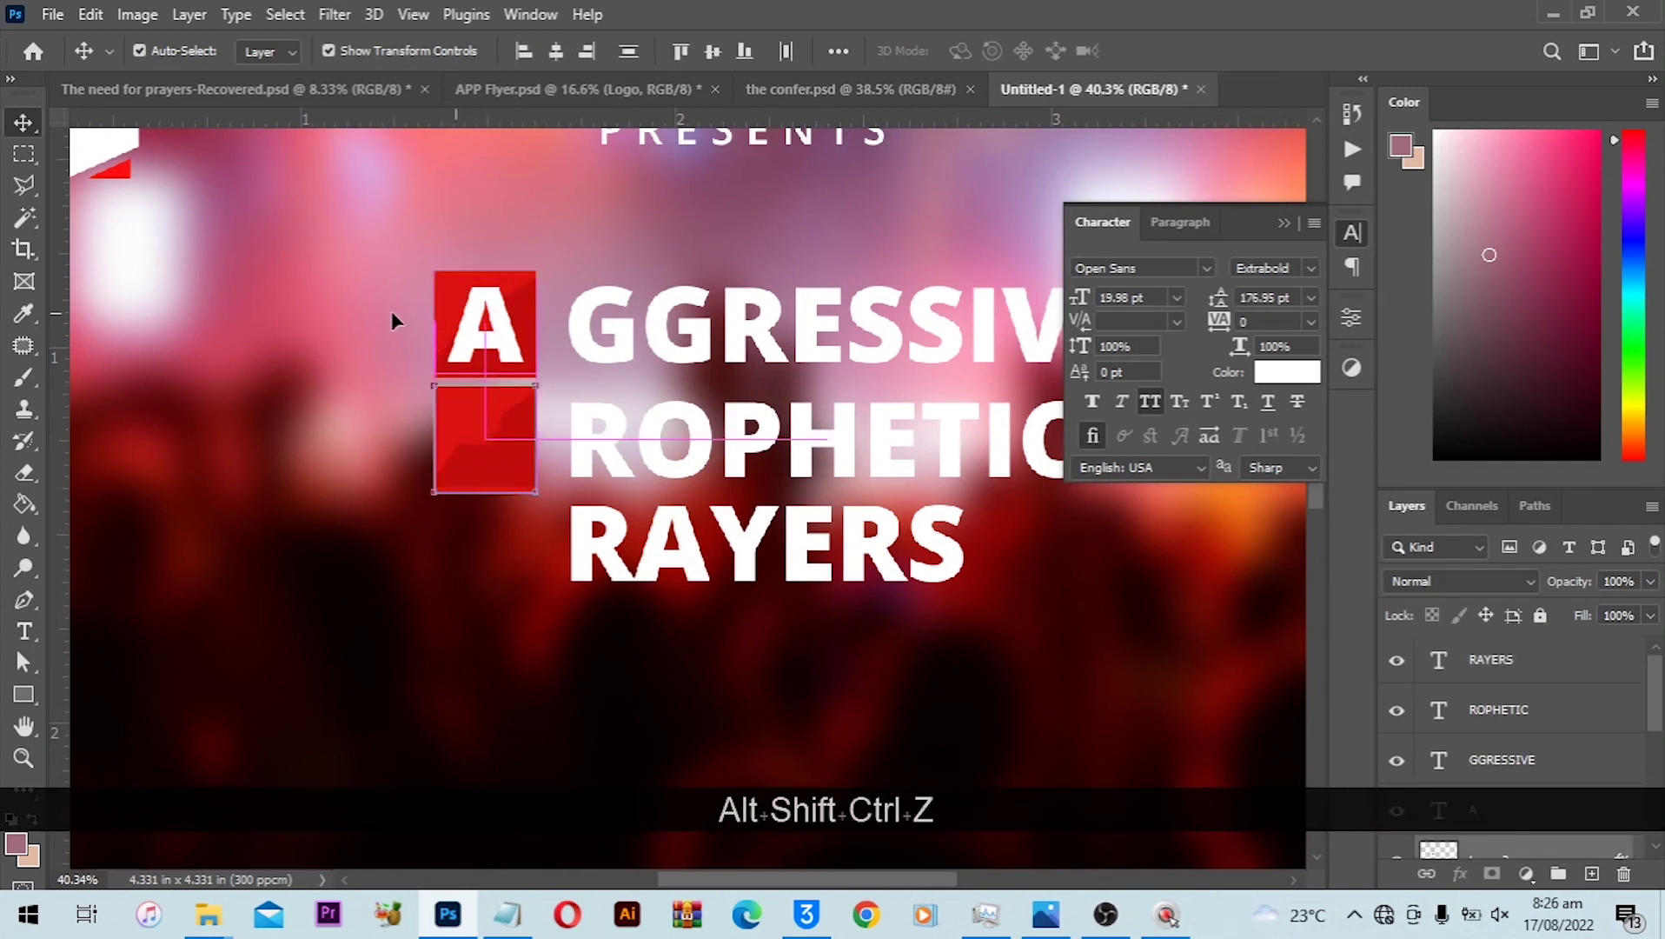
key(ctrl+alt+shift+z)
drag(392, 305, 526, 353)
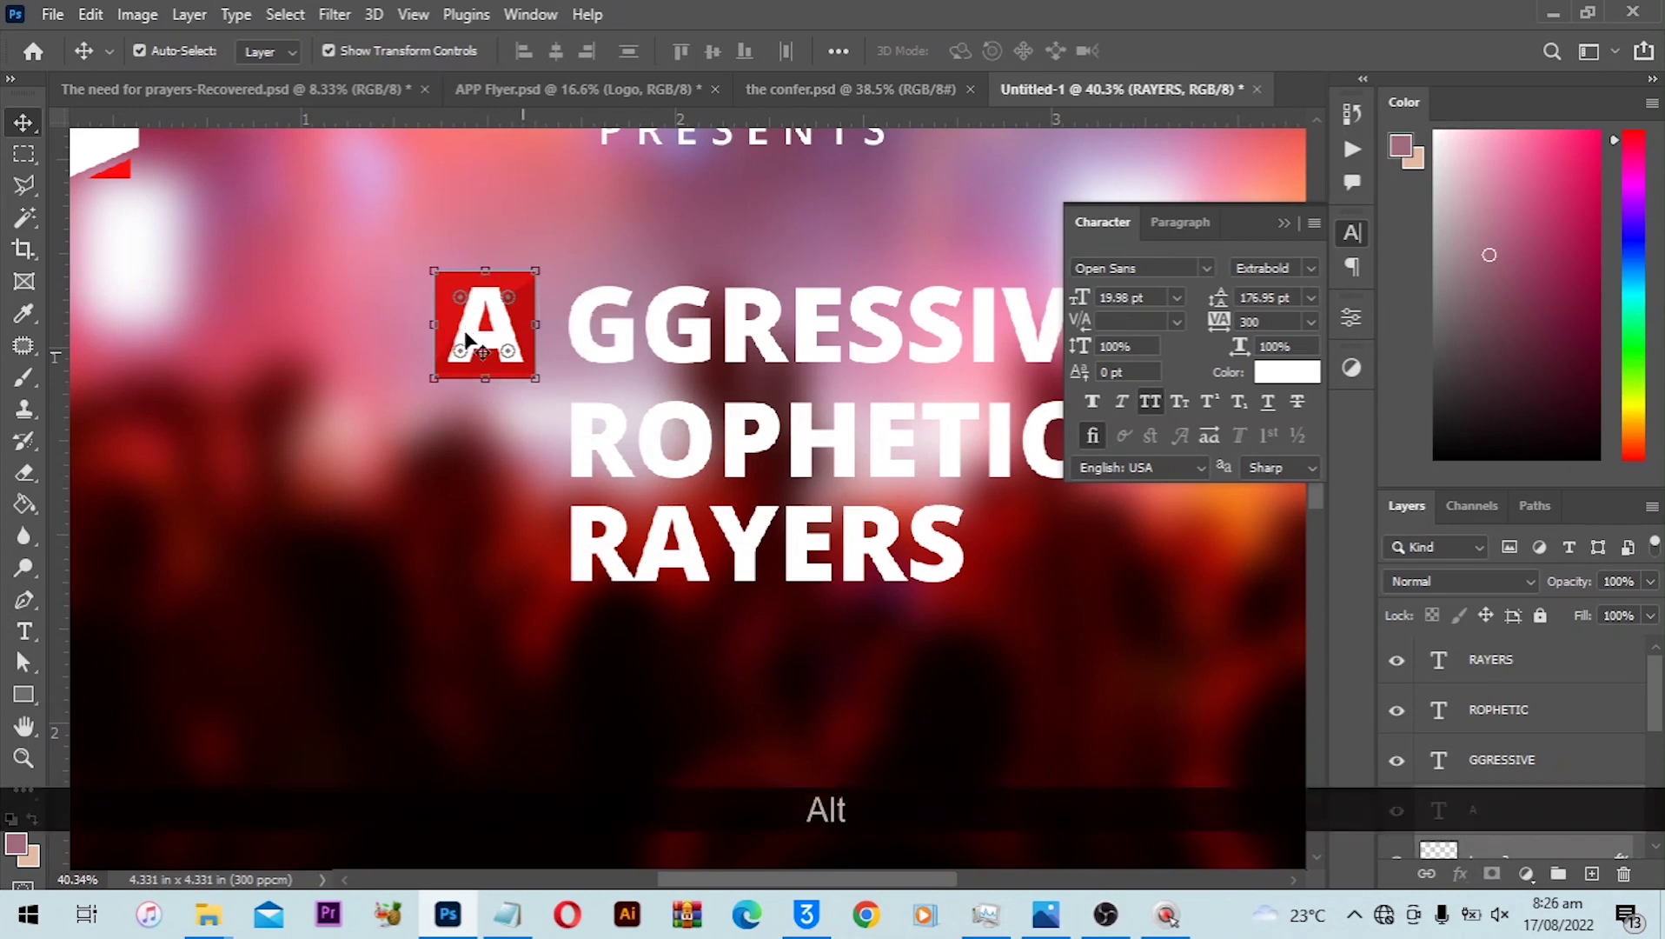
drag(483, 346, 484, 448)
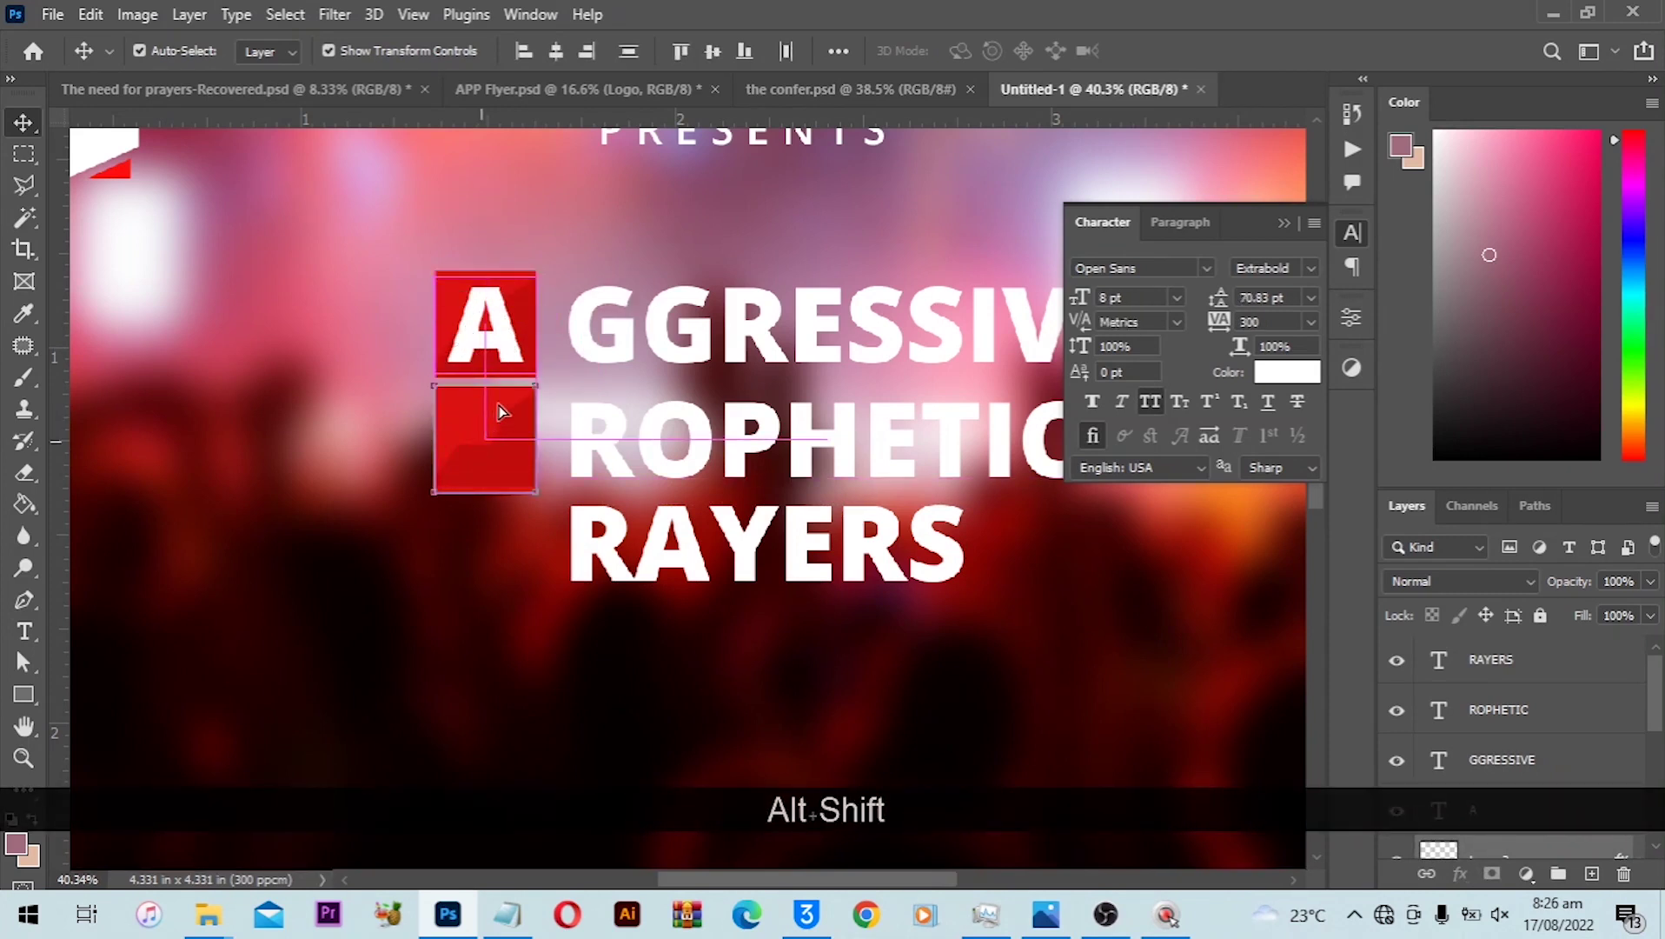
key(ctrl+z)
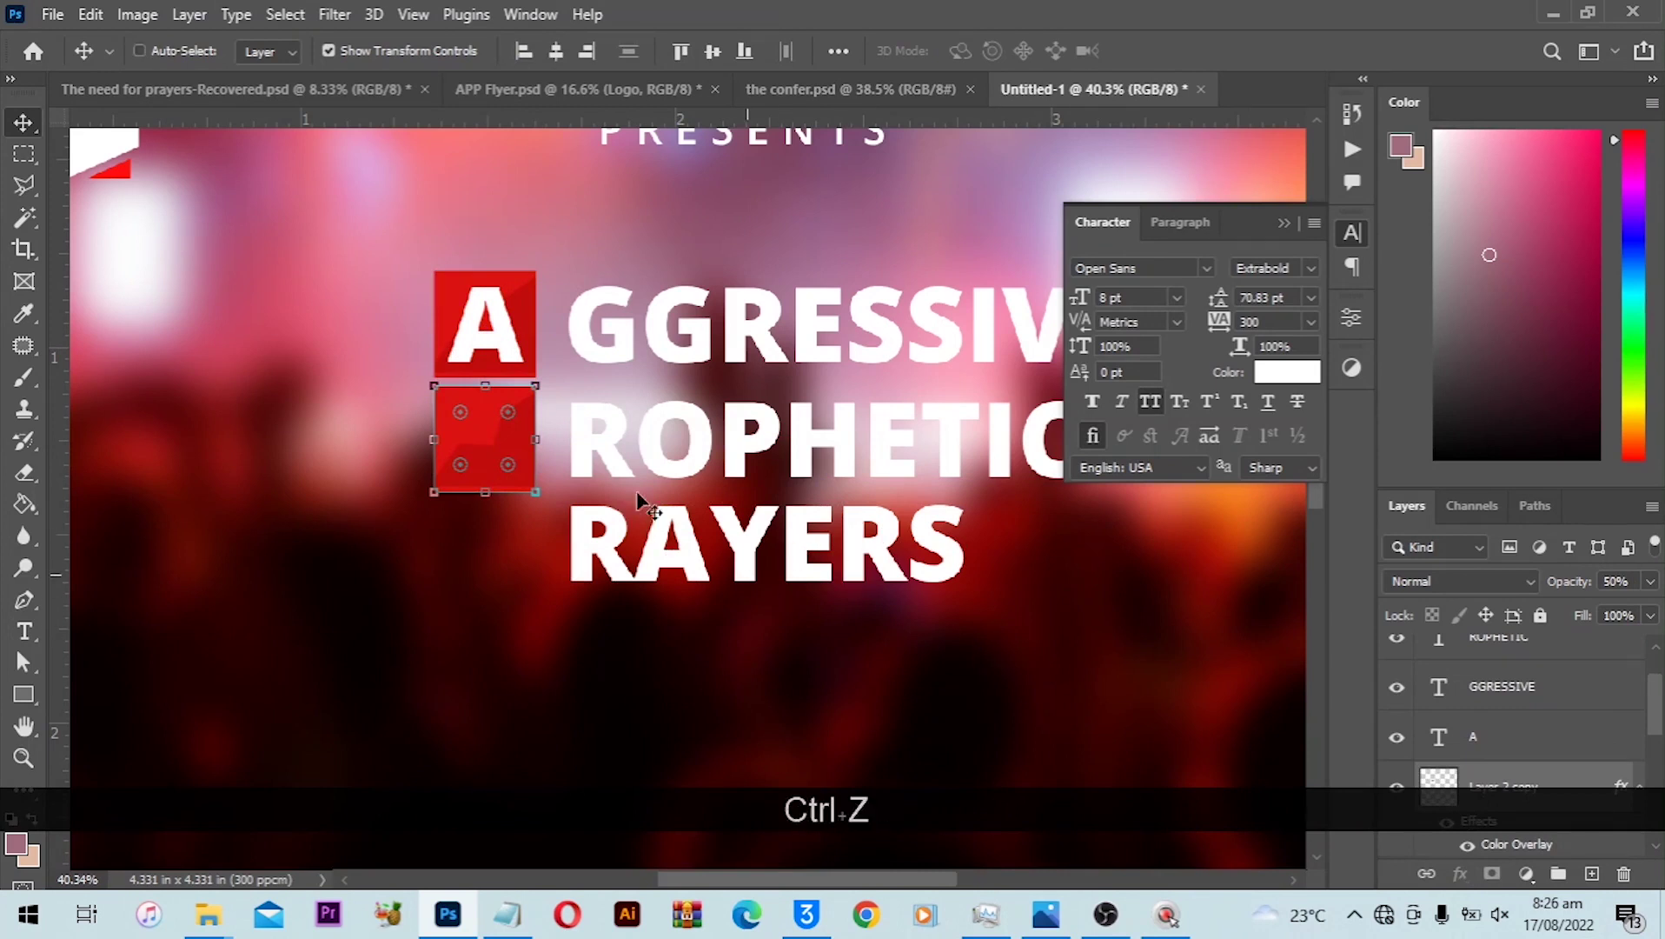
drag(478, 345, 478, 459)
scroll(482, 435, down, 2)
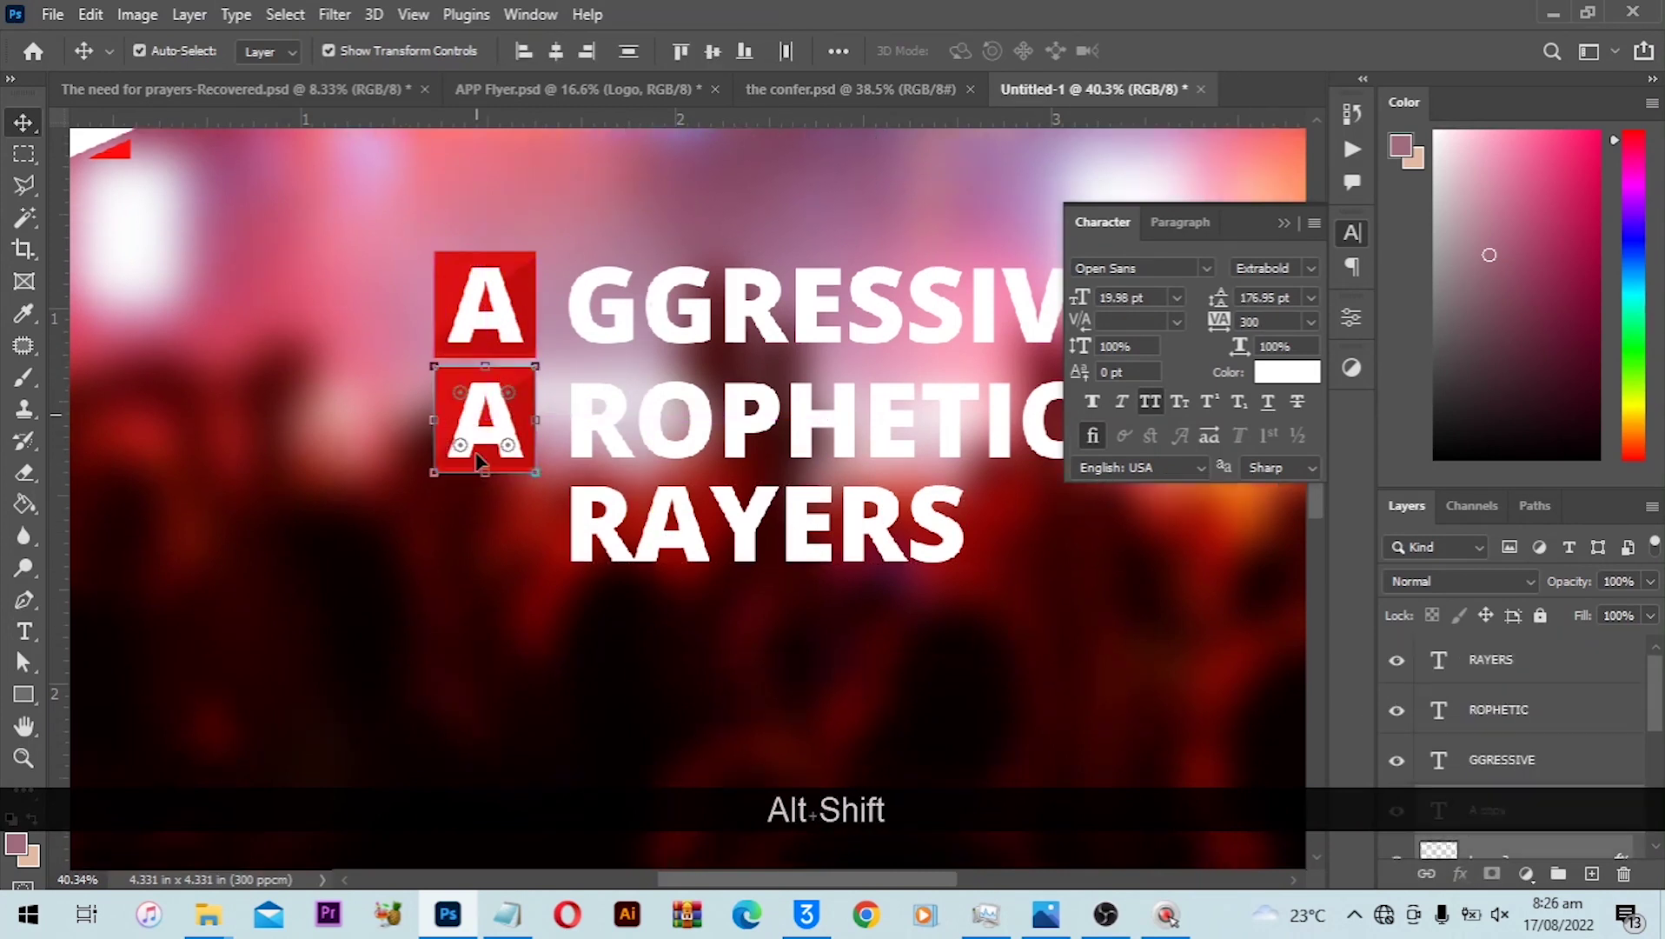
drag(484, 404, 479, 502)
click(470, 382)
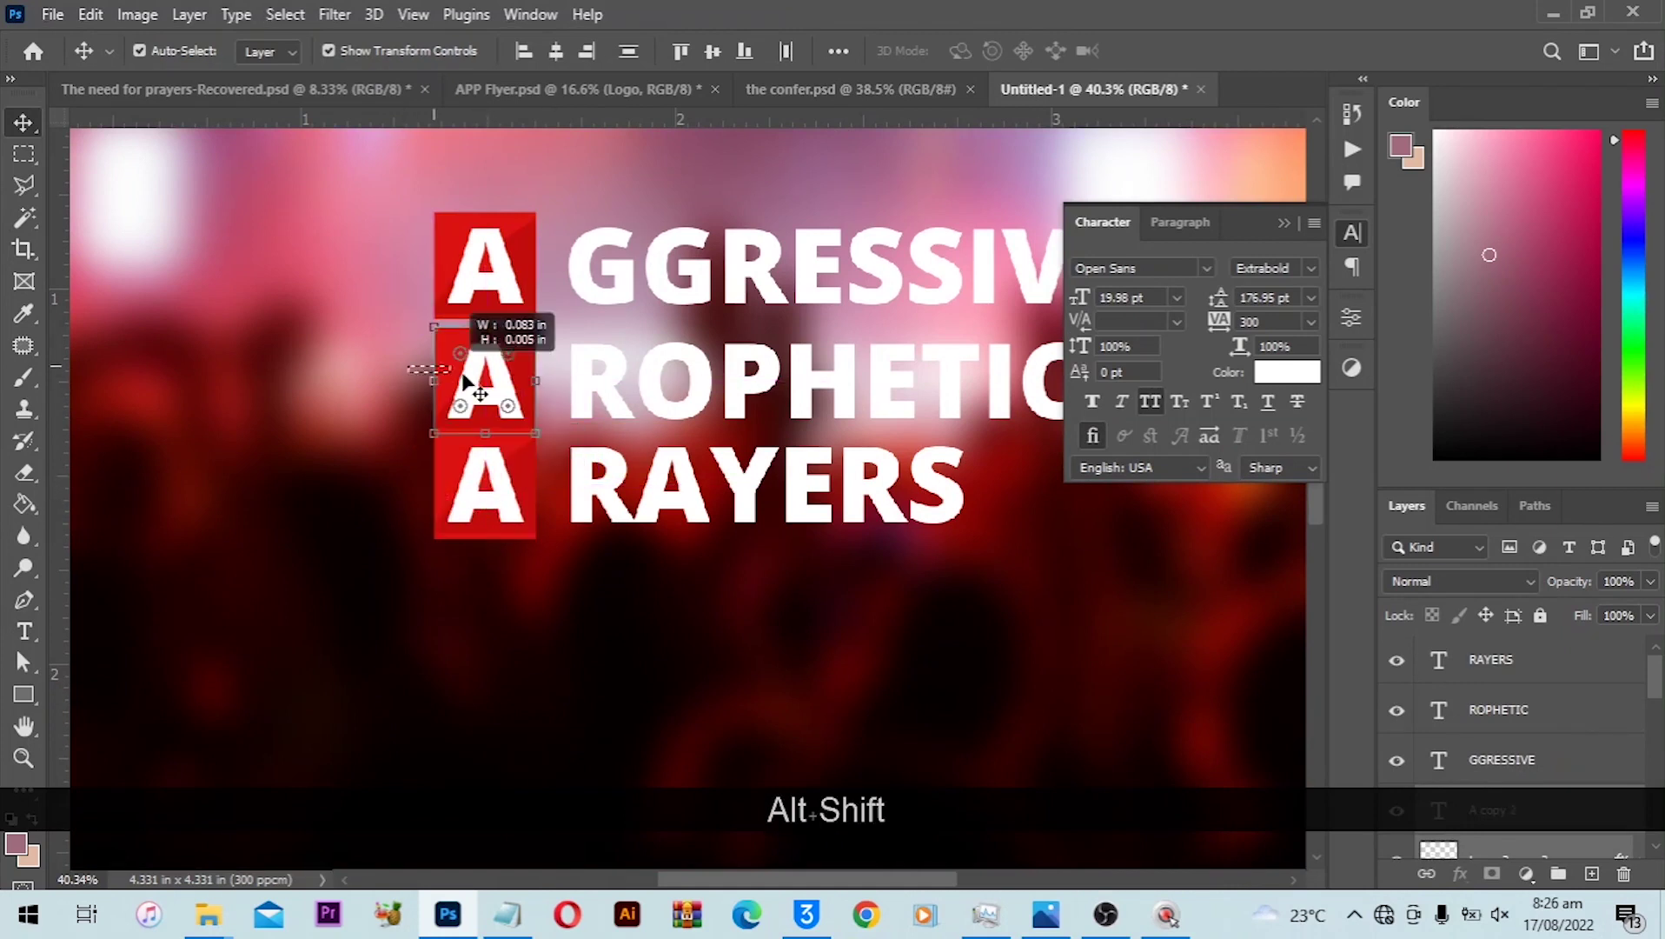
key(Up)
key(Up)
key(Up)
key(Up)
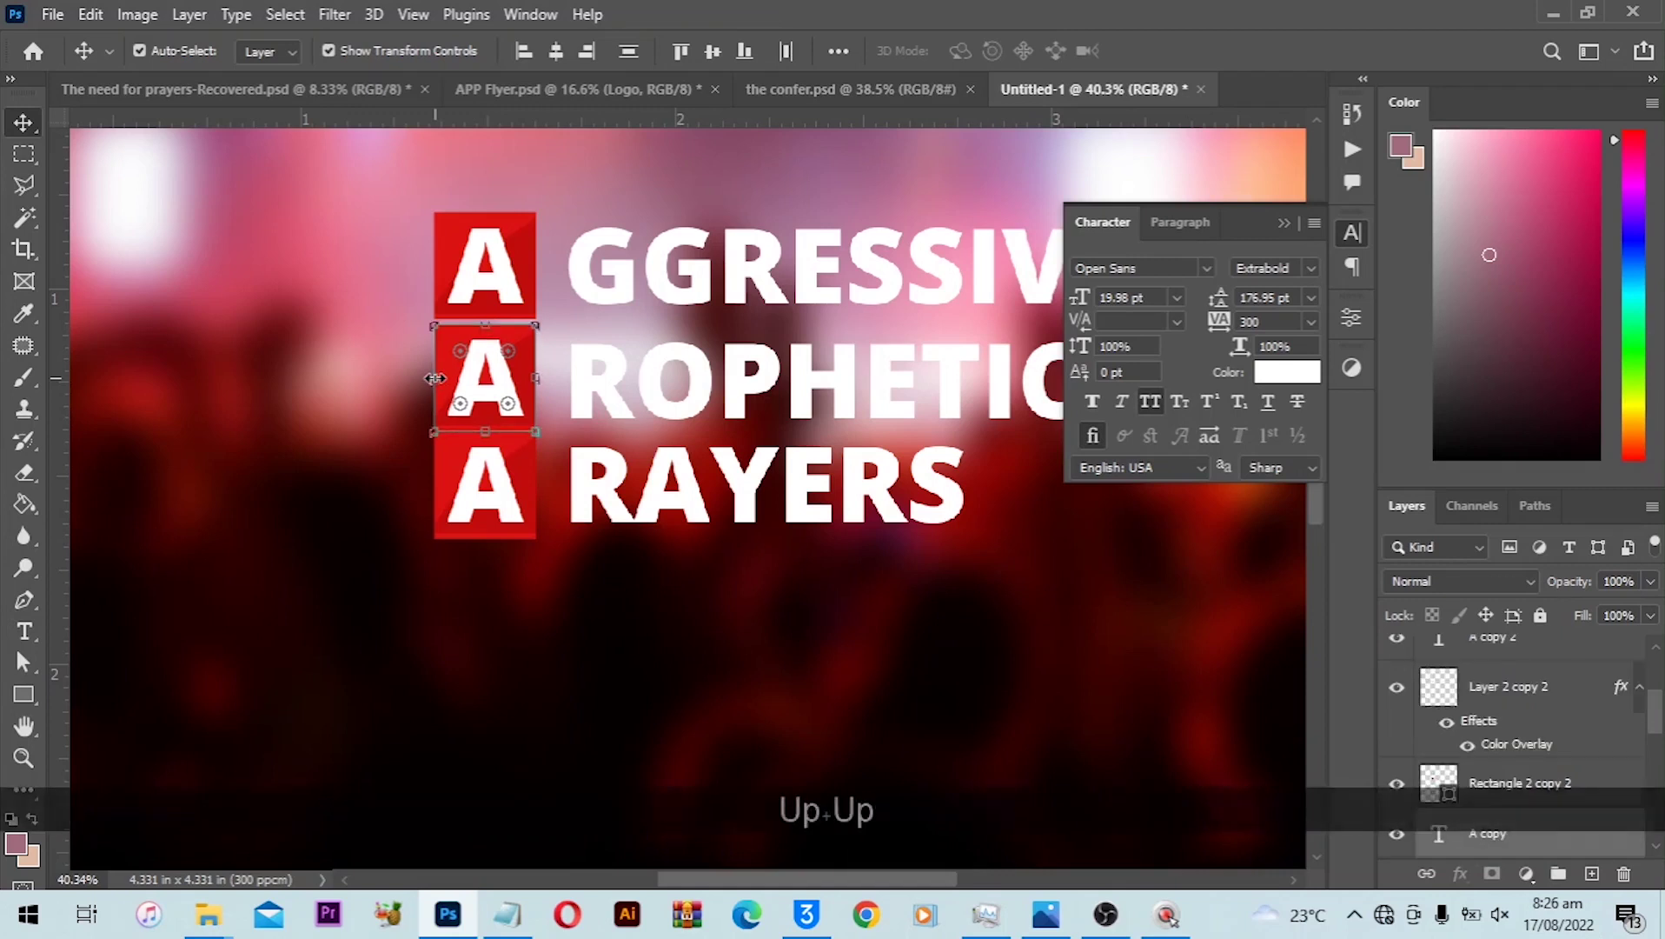
Change the middle and bottom tile letters from A to P.
click(293, 430)
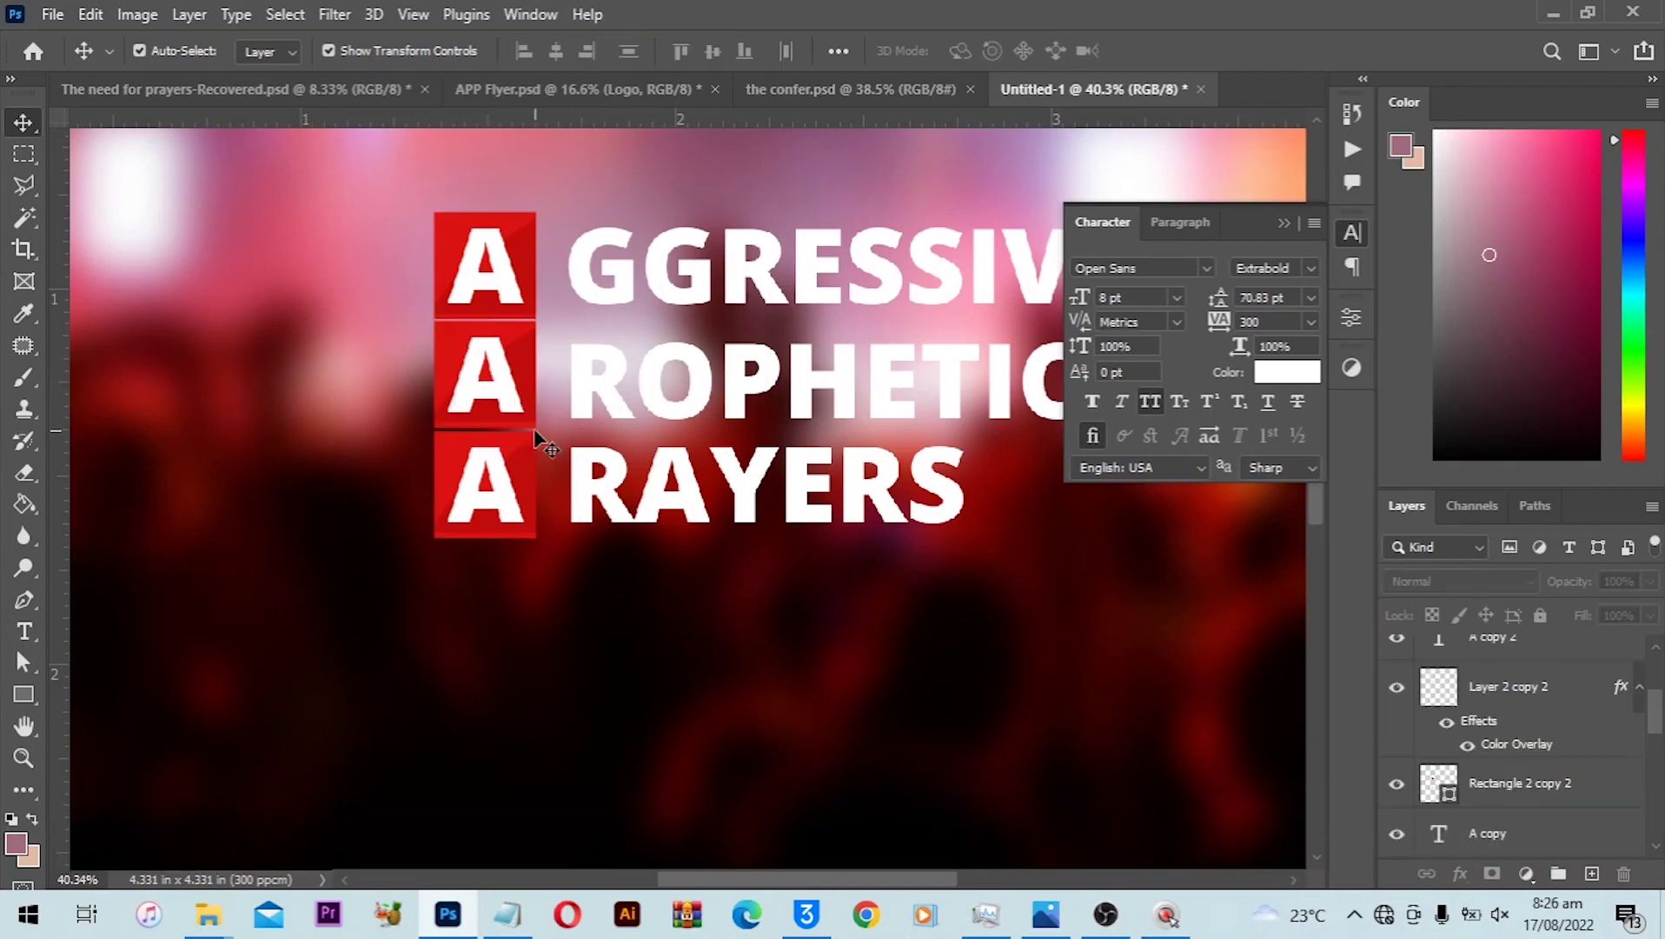
click(502, 381)
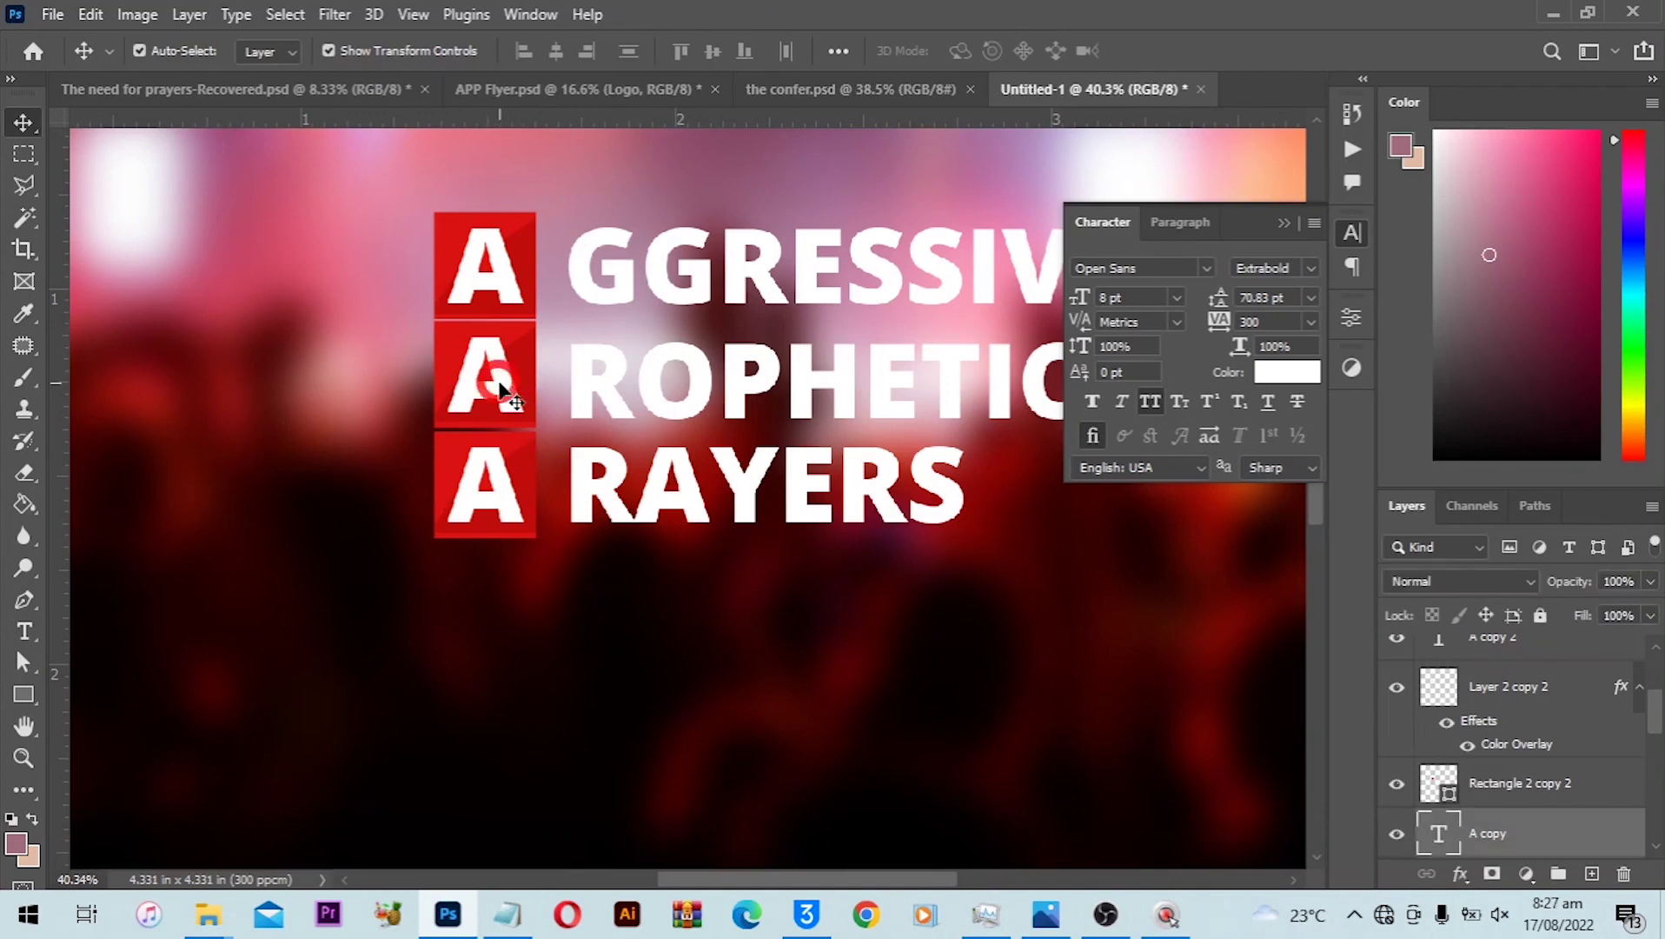
key(ctrl+a)
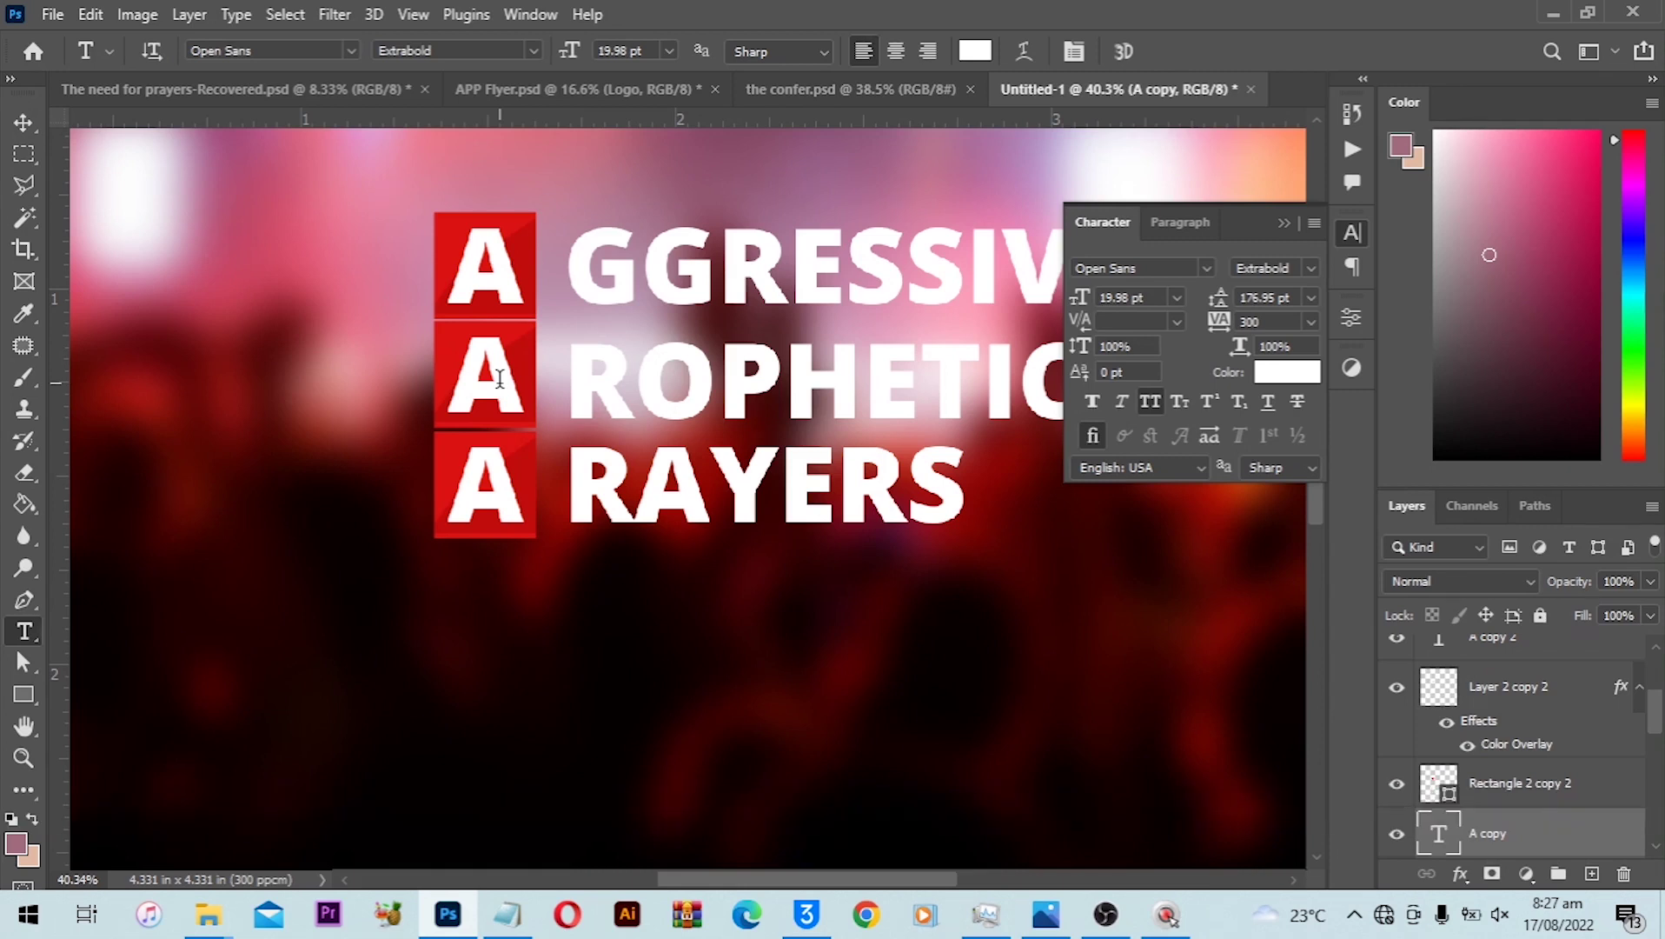
key(ctrl+a)
text(P)
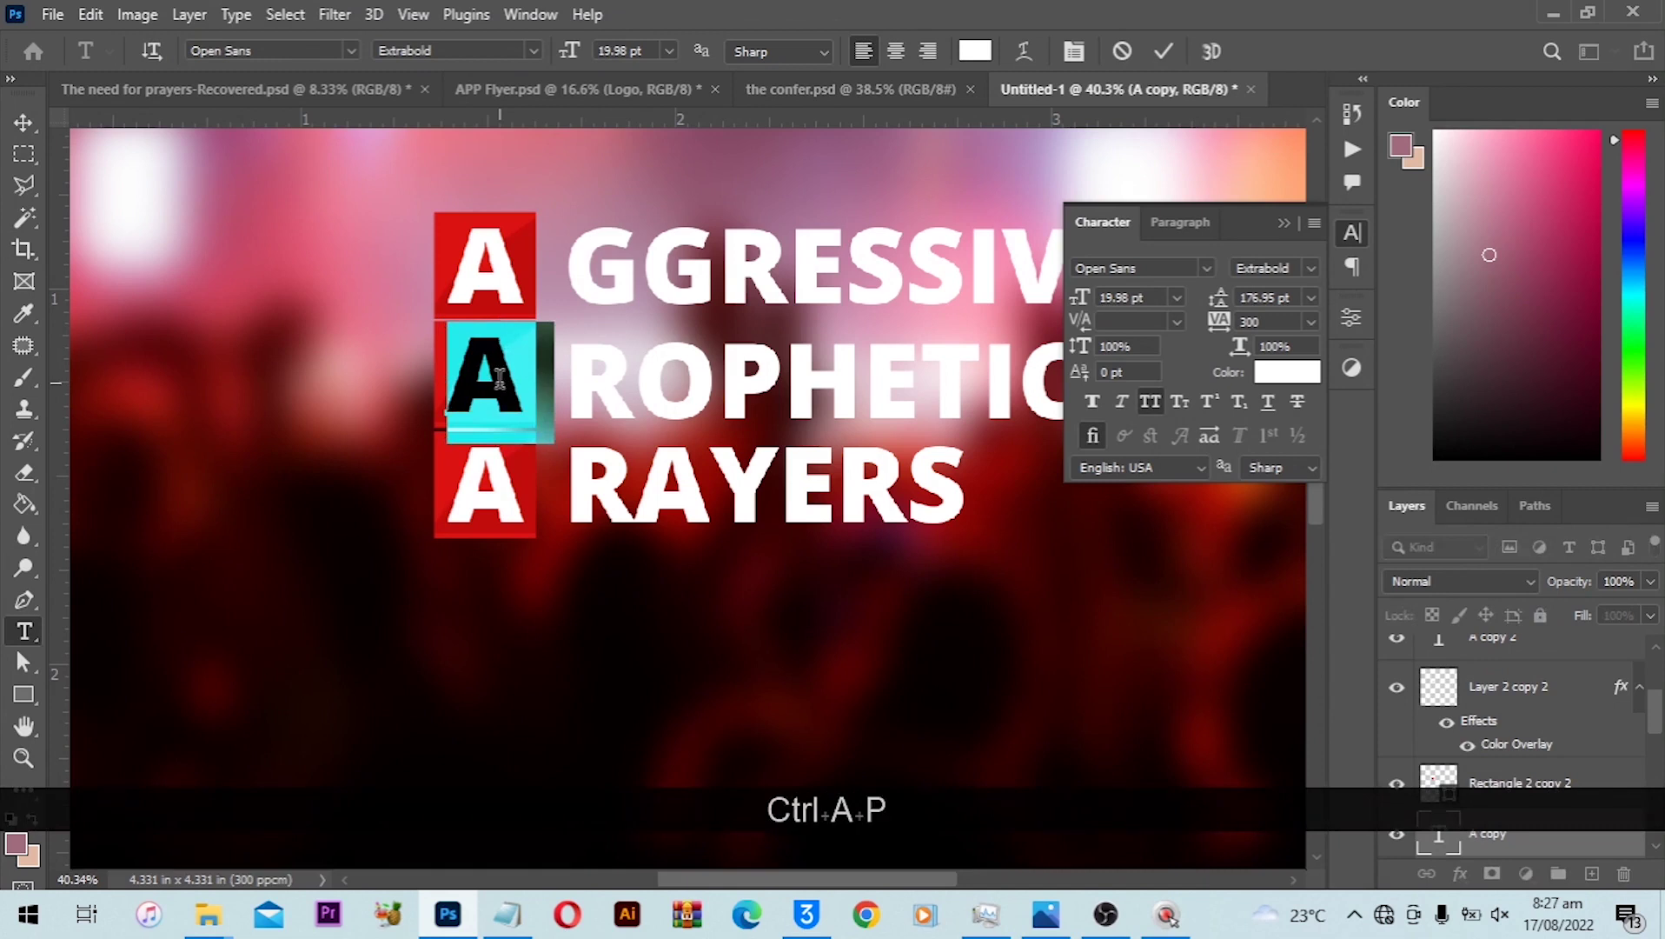
key(Return)
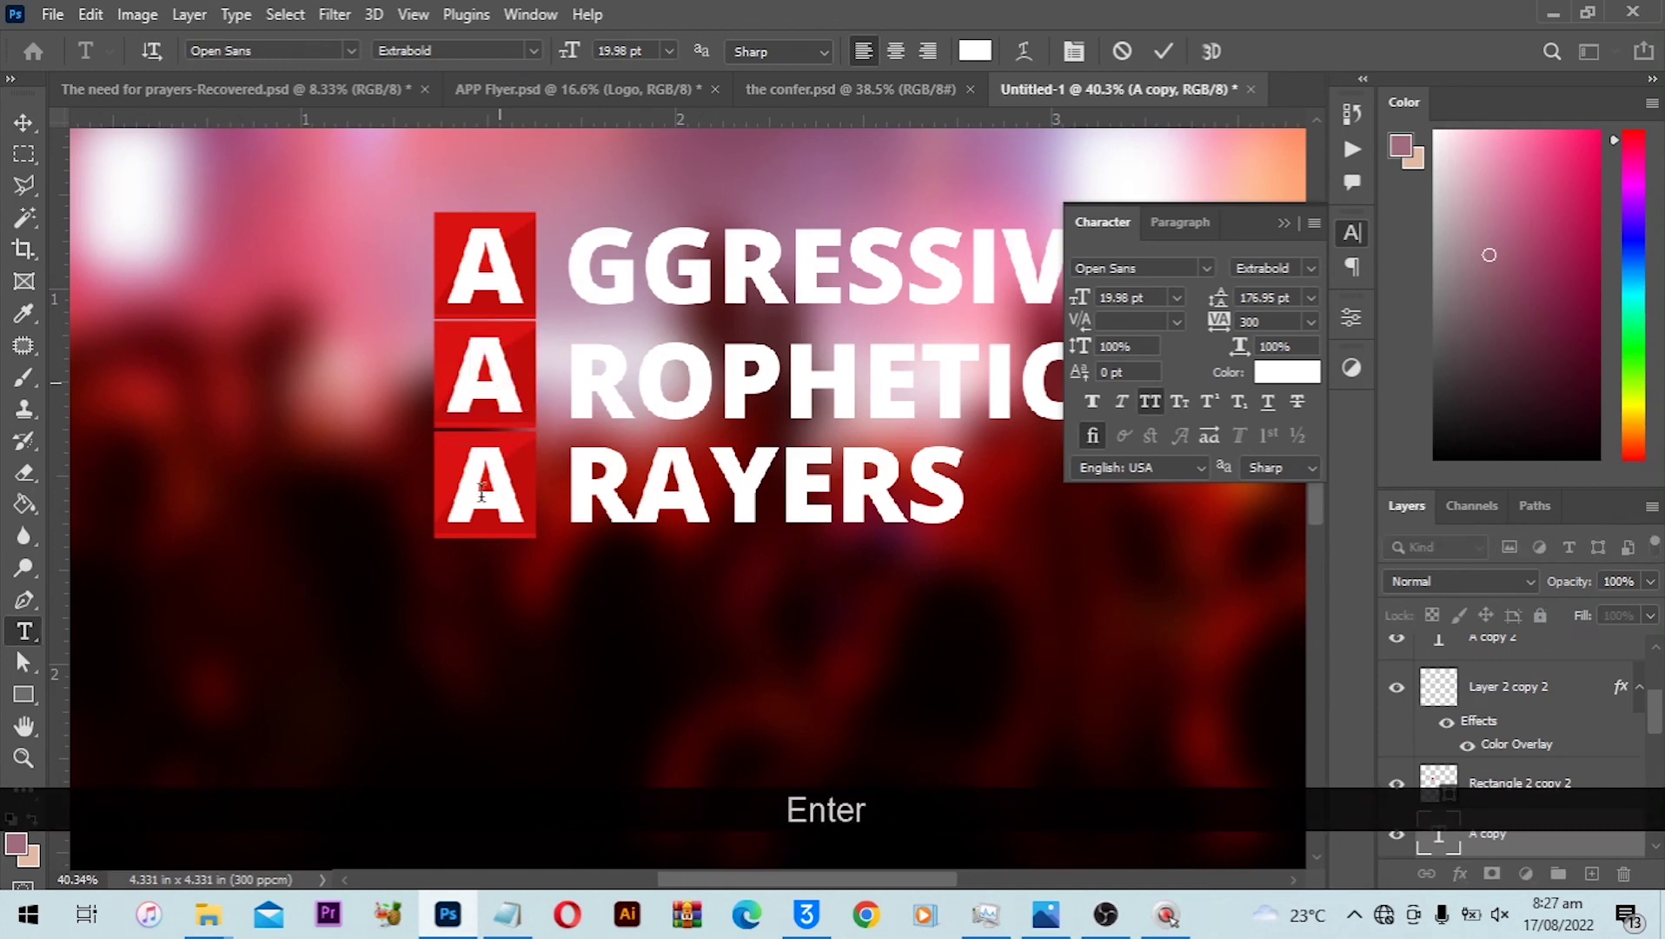
click(474, 497)
key(ctrl+a)
text(P)
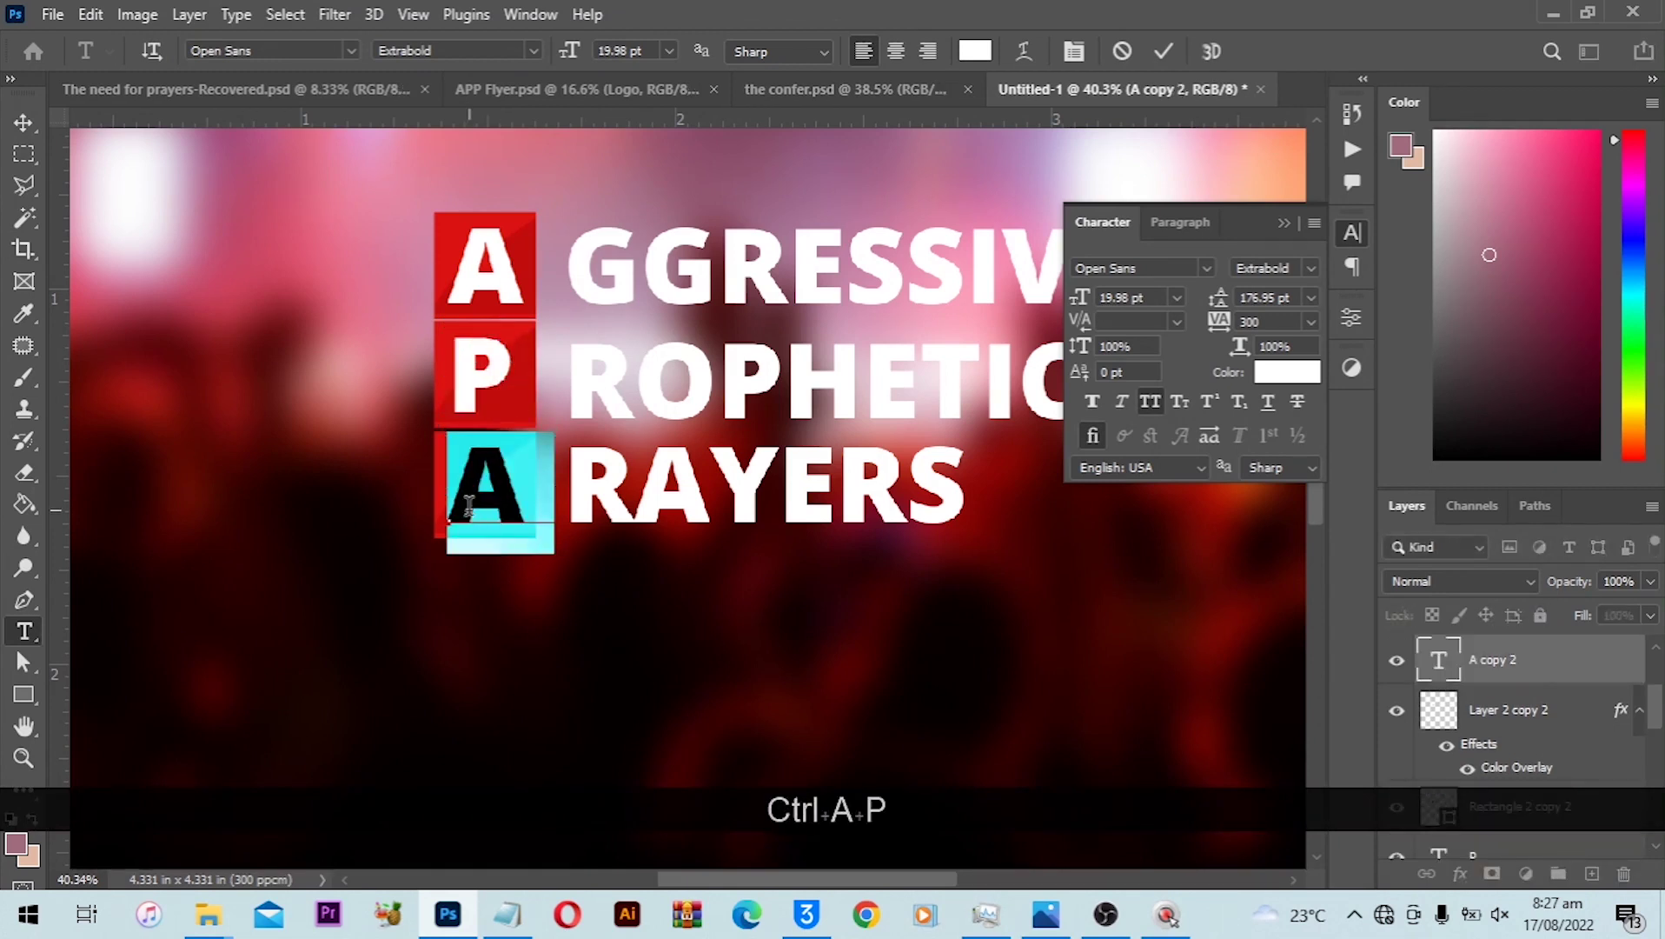
key(Return)
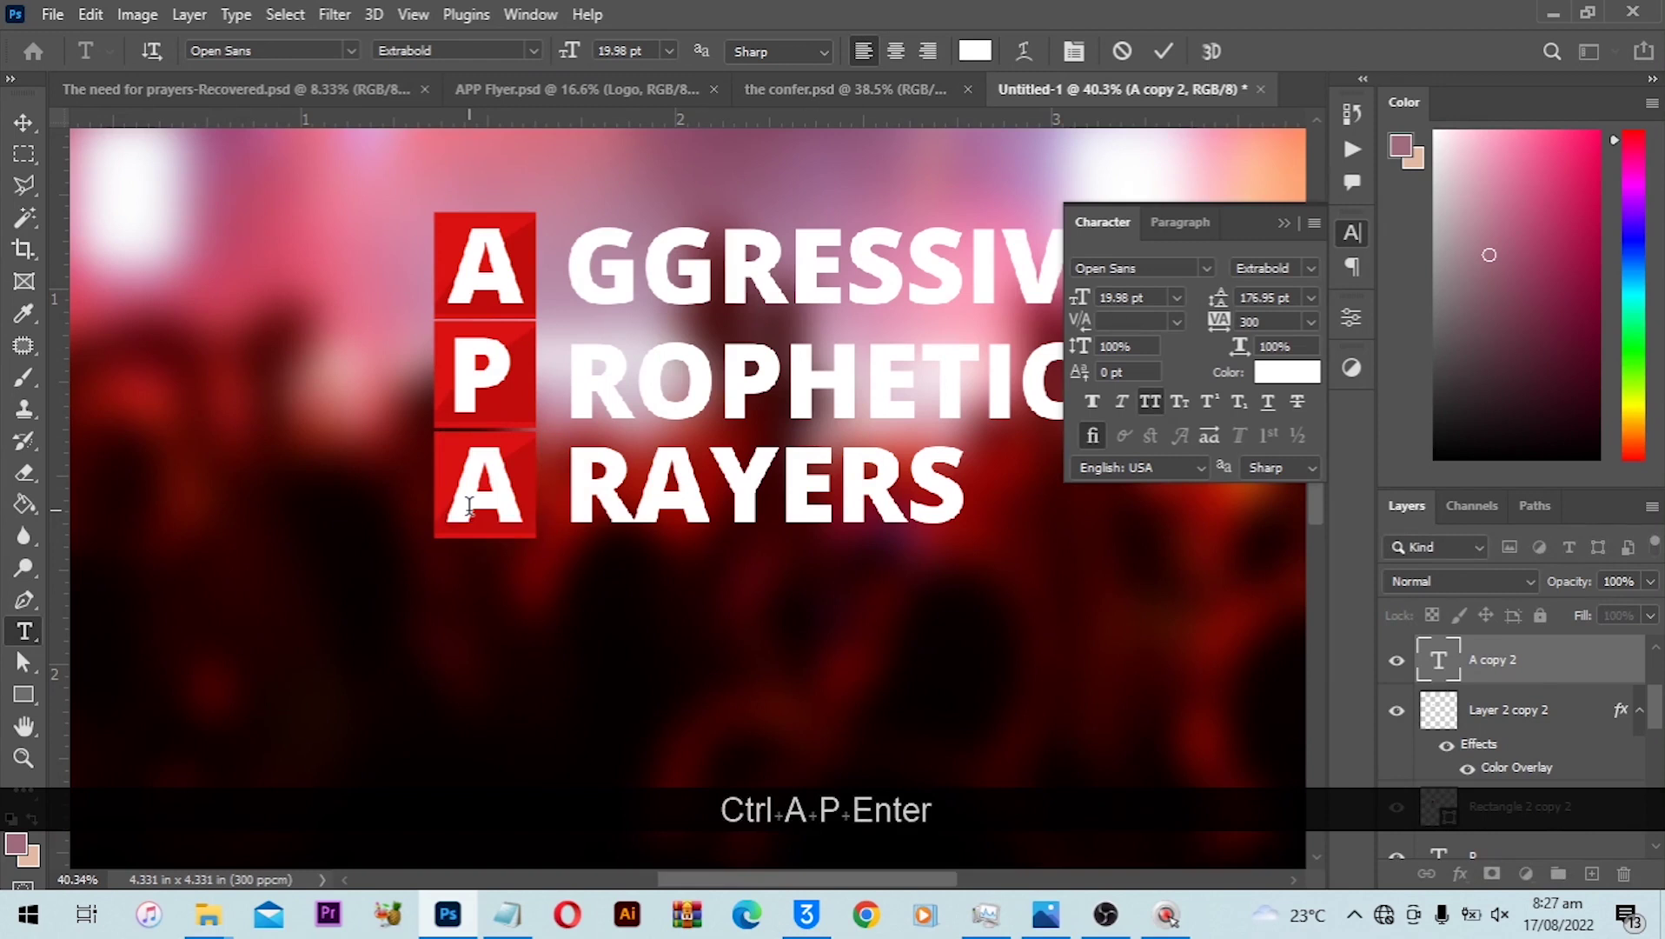
key(v)
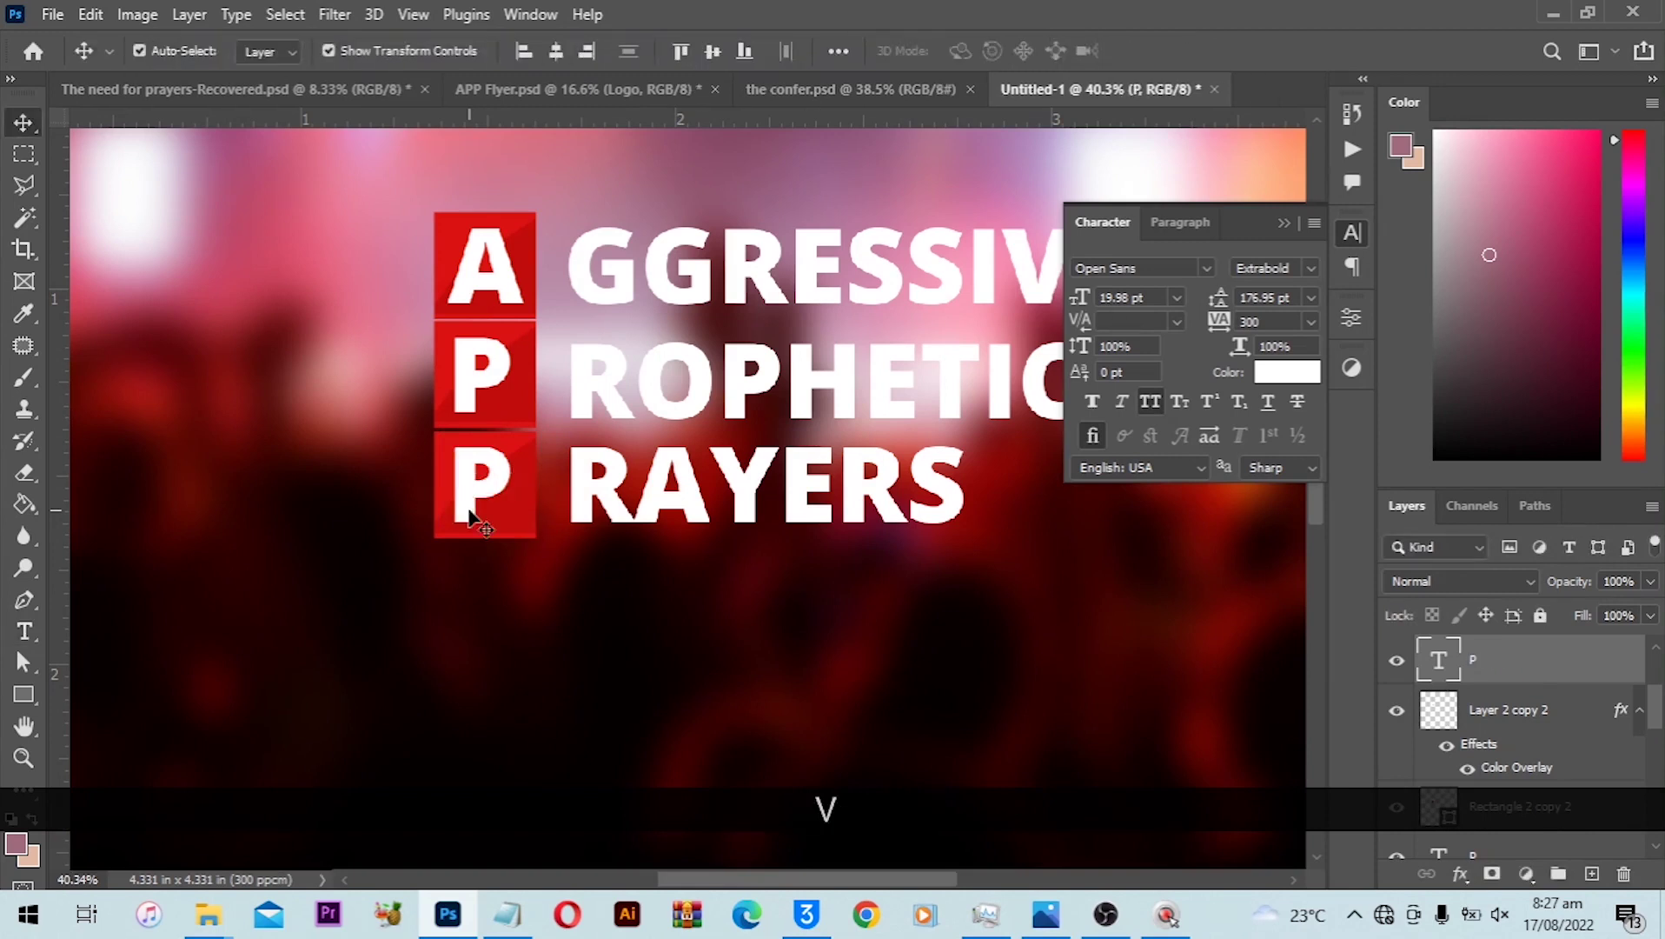
Recolour the bottom P tile orange and the middle P tile yellow.
scroll(1570, 763, down, 1)
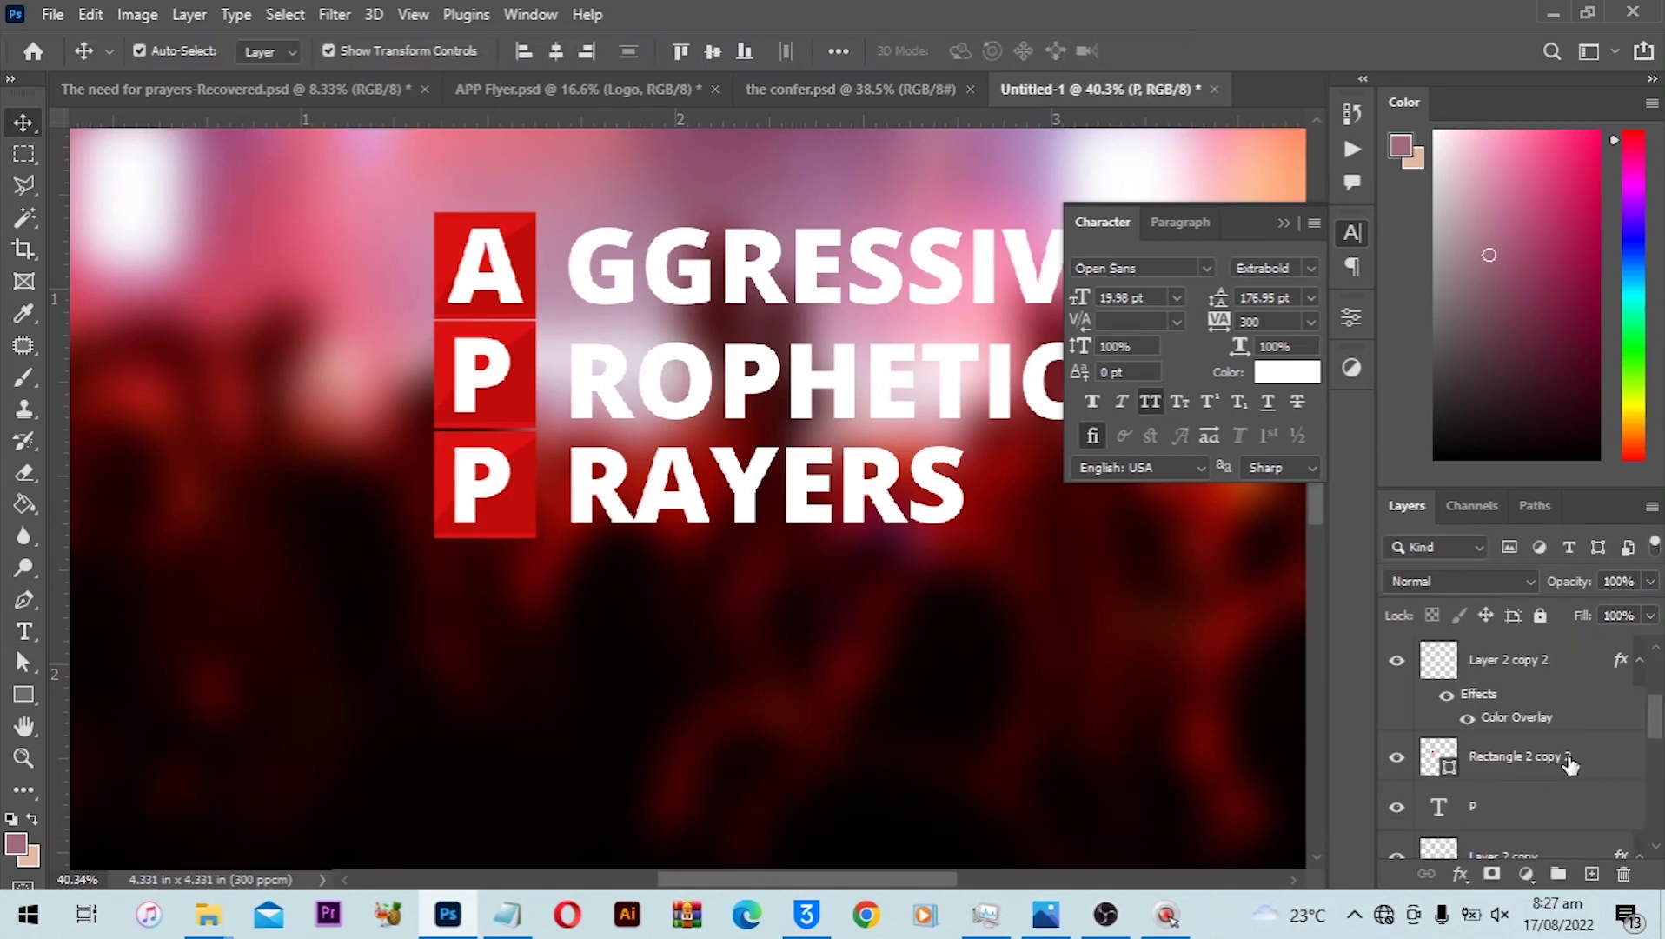
double_click(1443, 762)
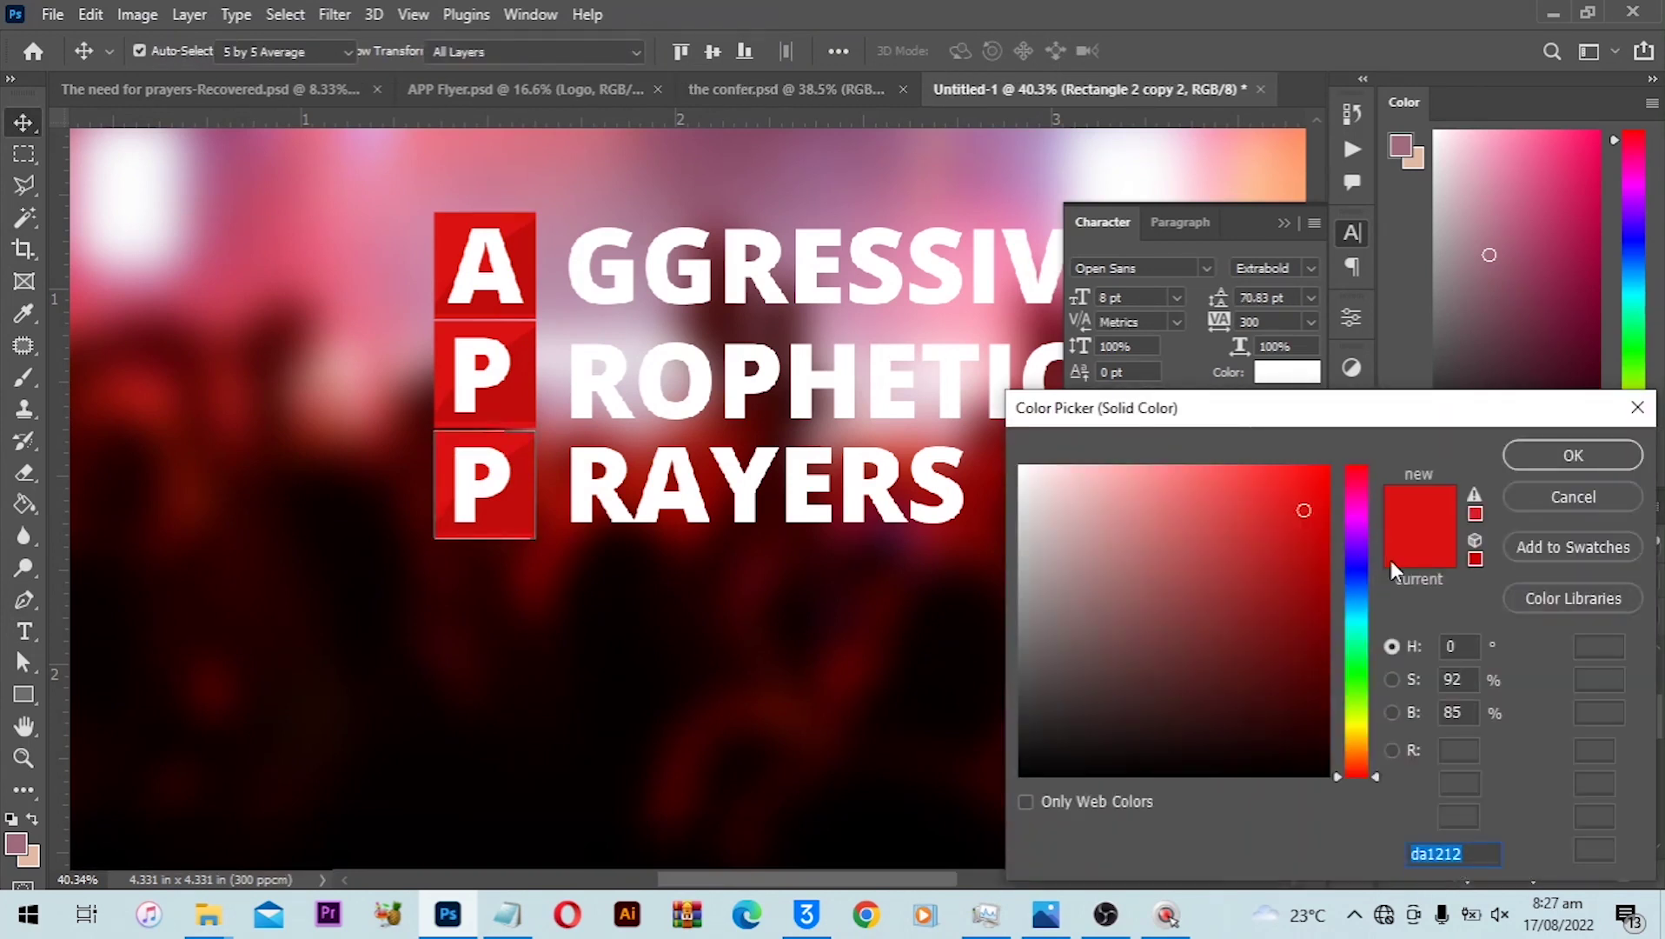
click(1356, 733)
key(Return)
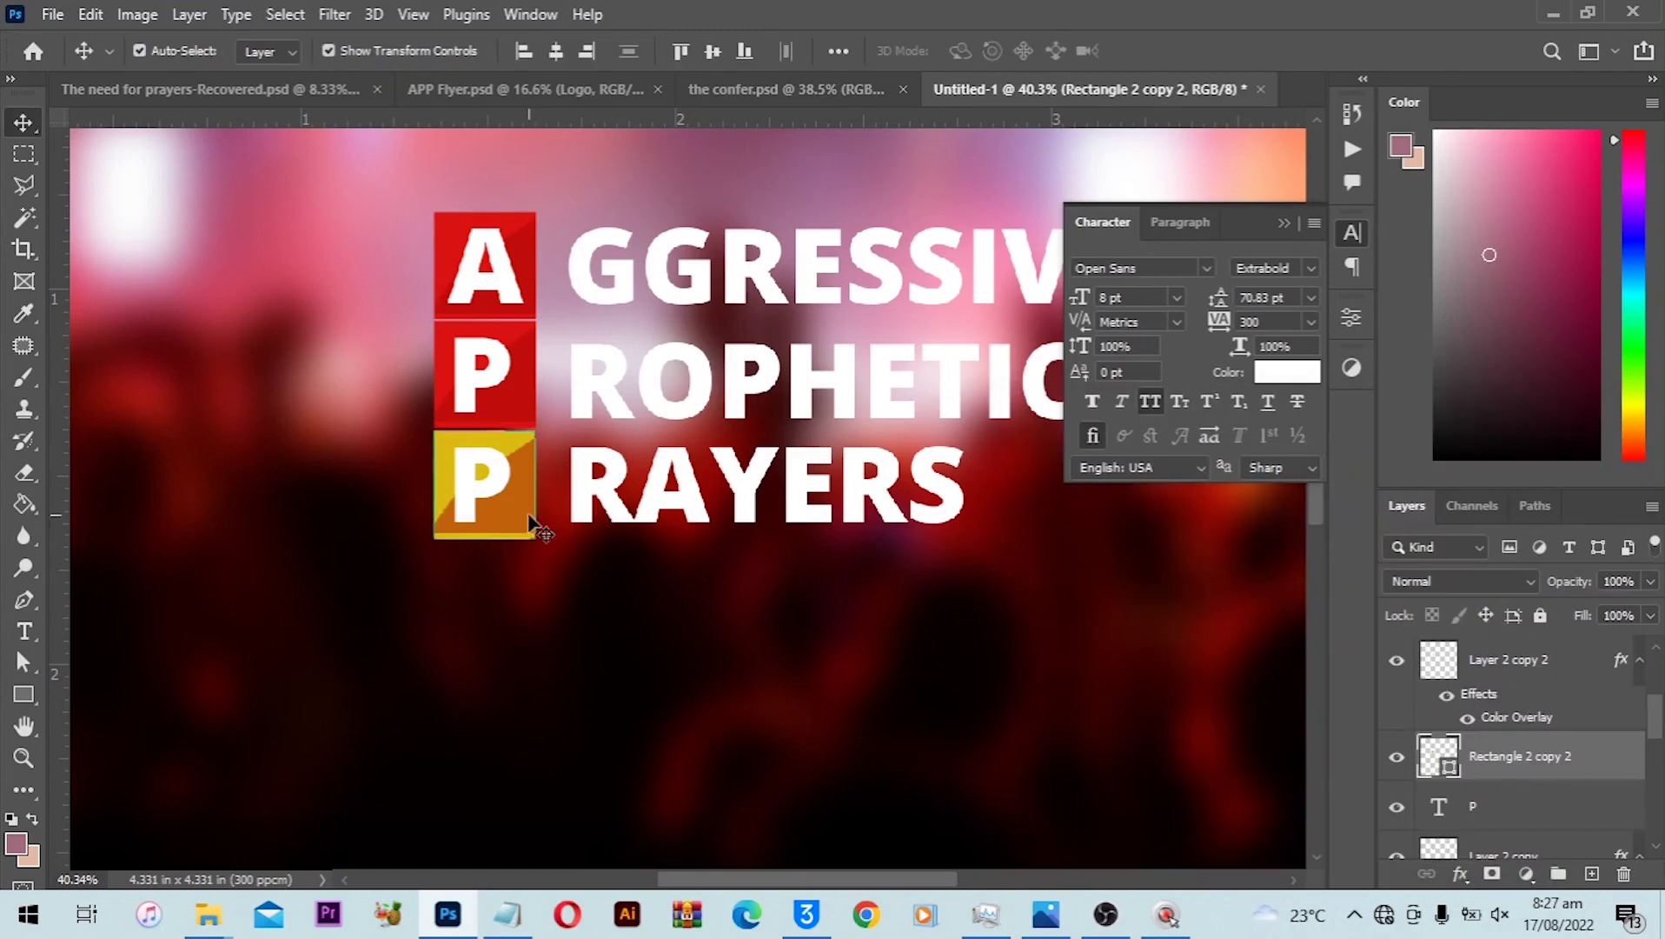
scroll(1530, 730, down, 1)
double_click(1443, 695)
click(1364, 745)
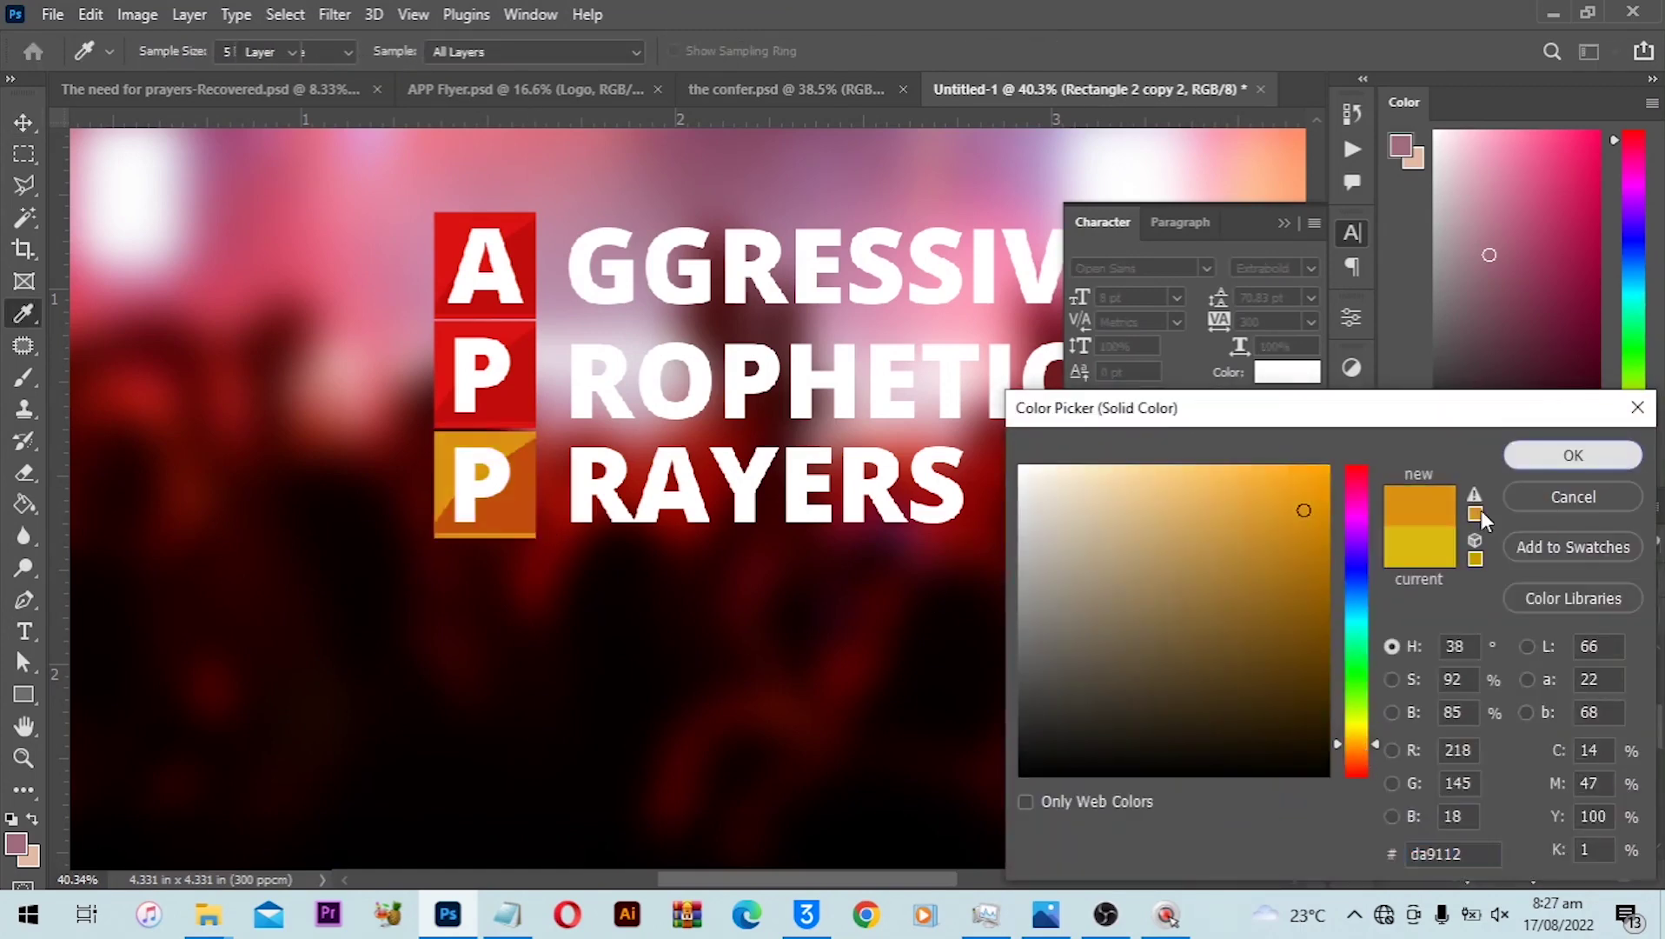
key(Return)
scroll(1455, 741, down, 2)
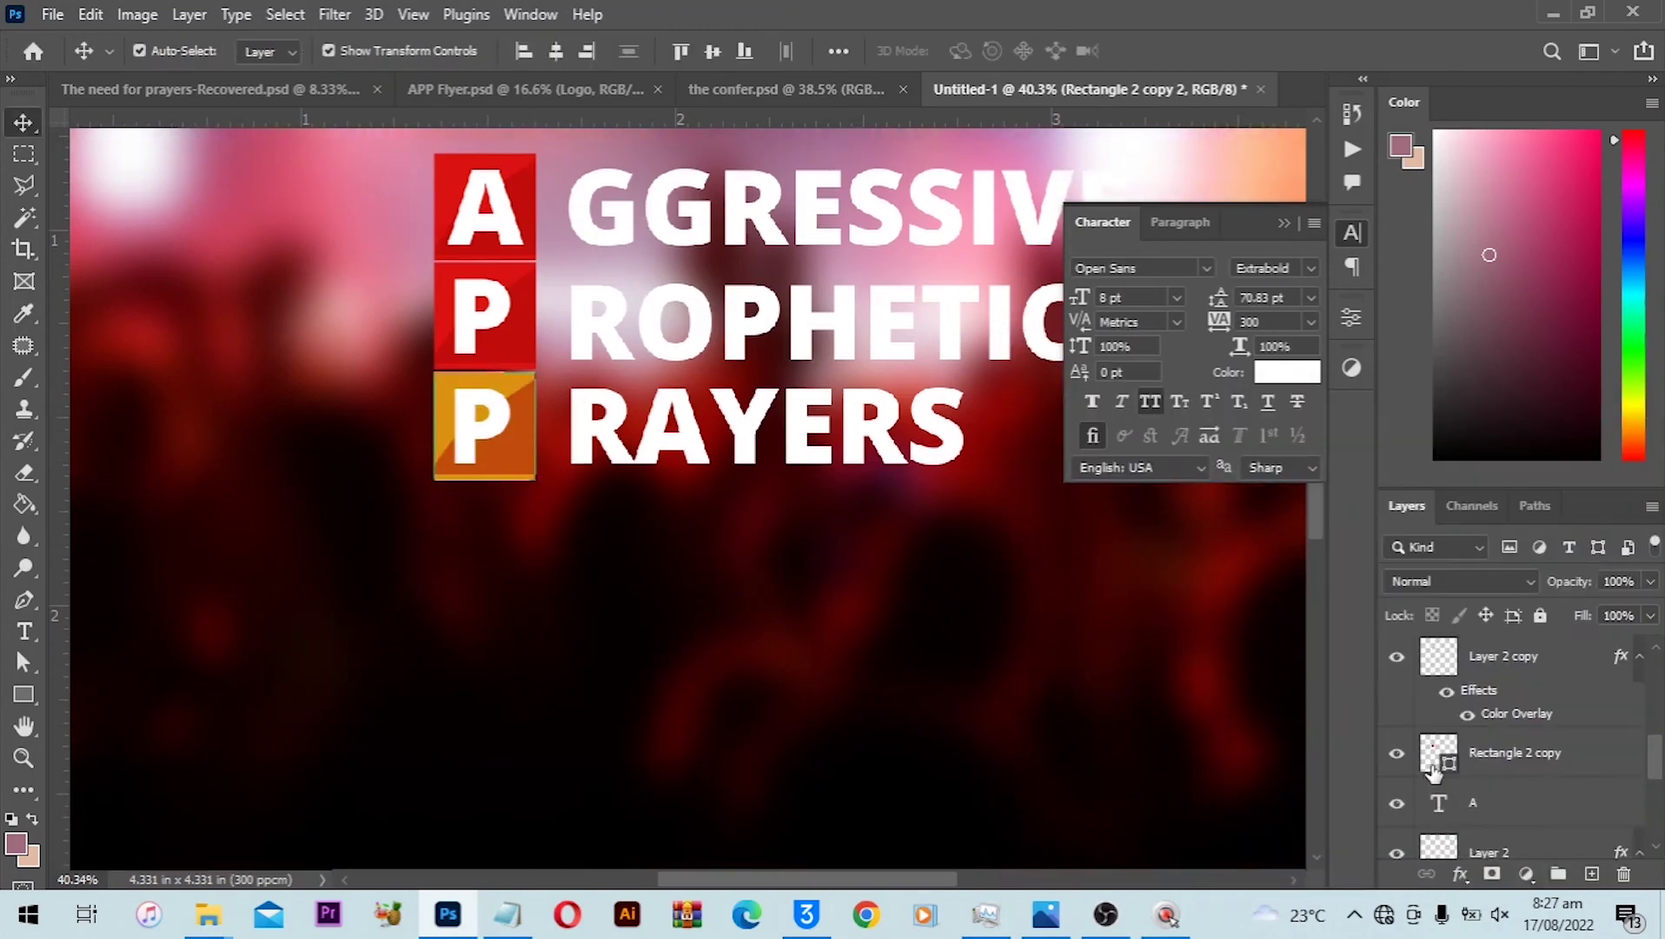
double_click(1441, 762)
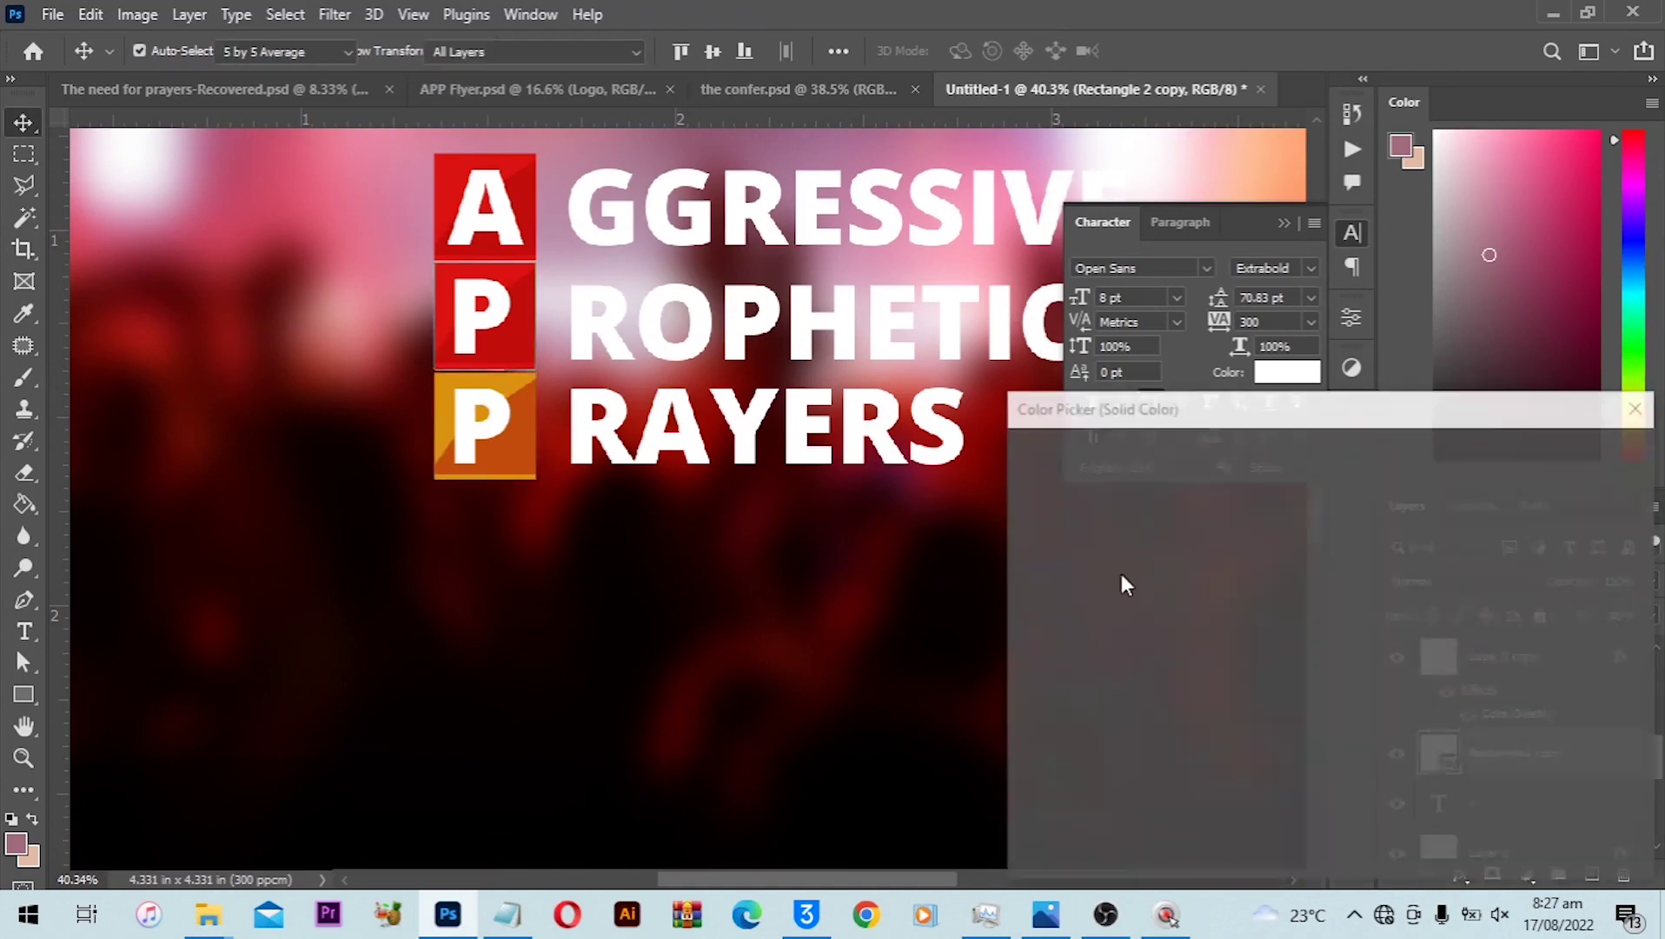
drag(1361, 769, 1361, 729)
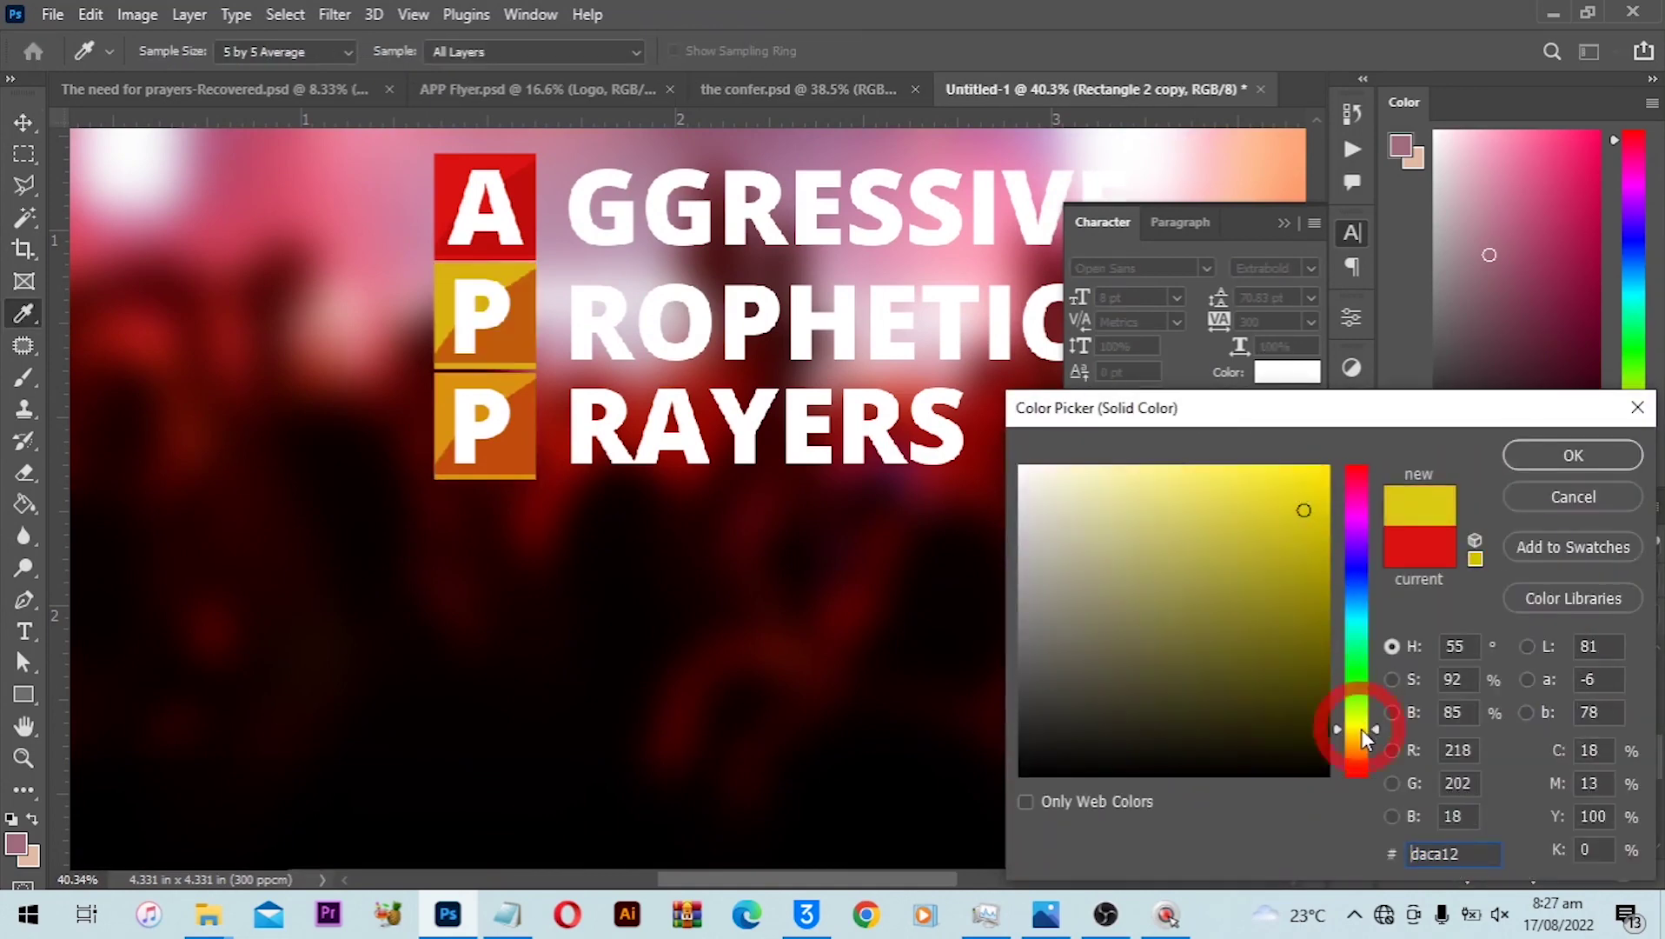
key(Return)
Select both P tiles and nudge them down slightly.
key(v)
key(shift+Down)
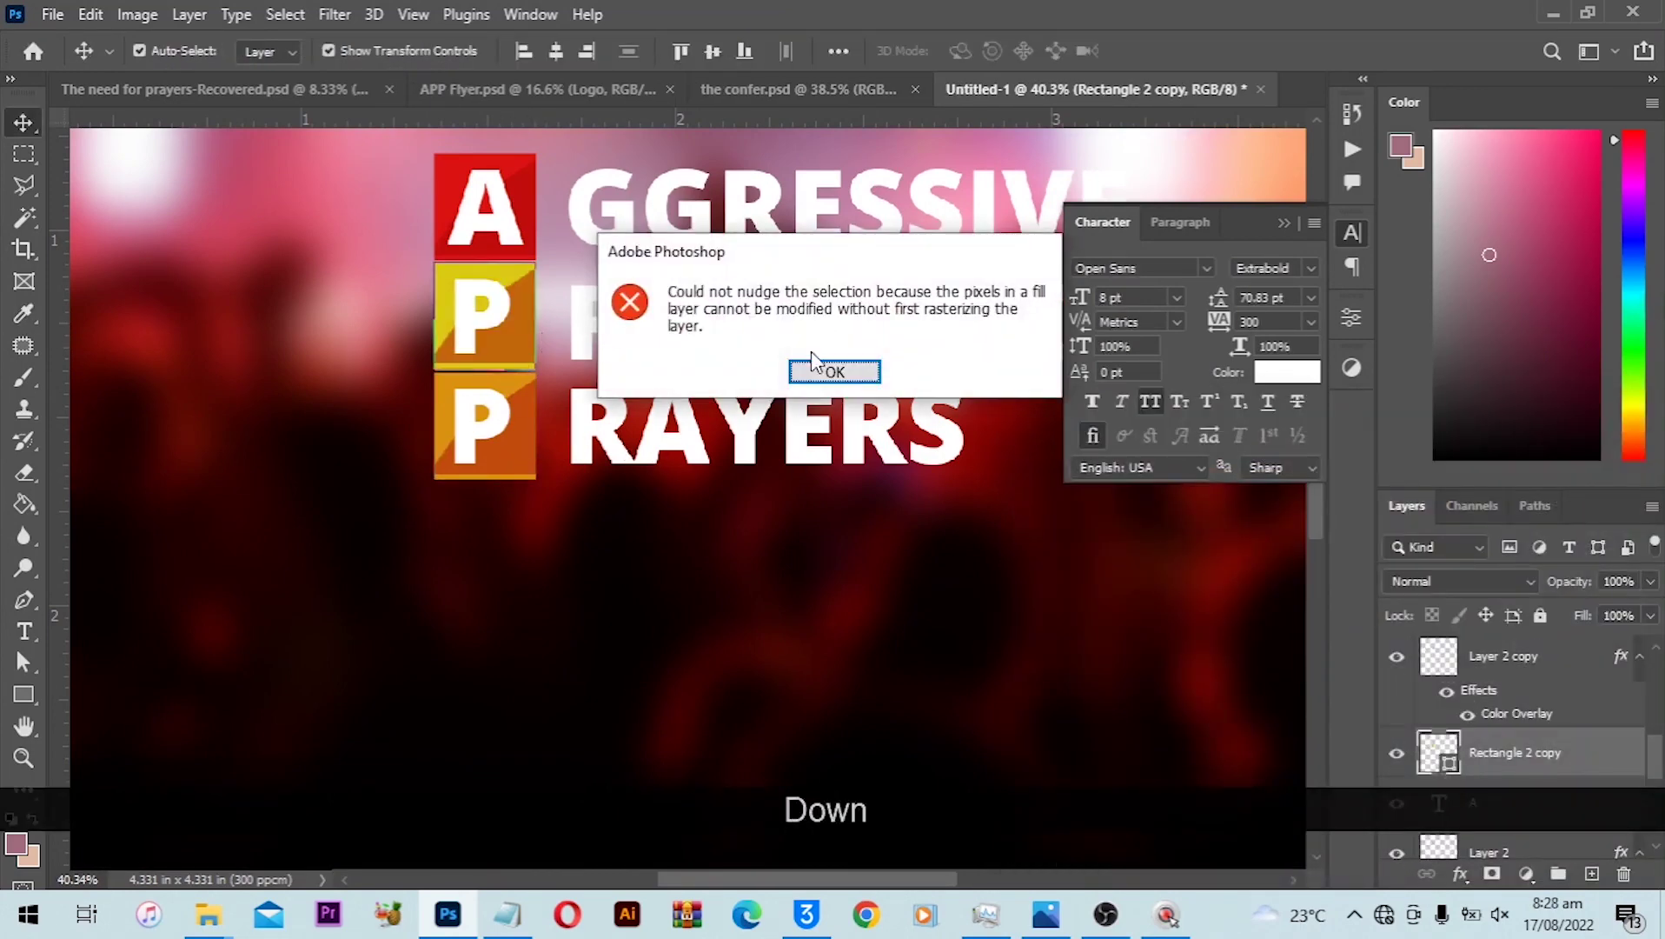
click(811, 371)
key(ctrl+d)
scroll(515, 312, down, 1)
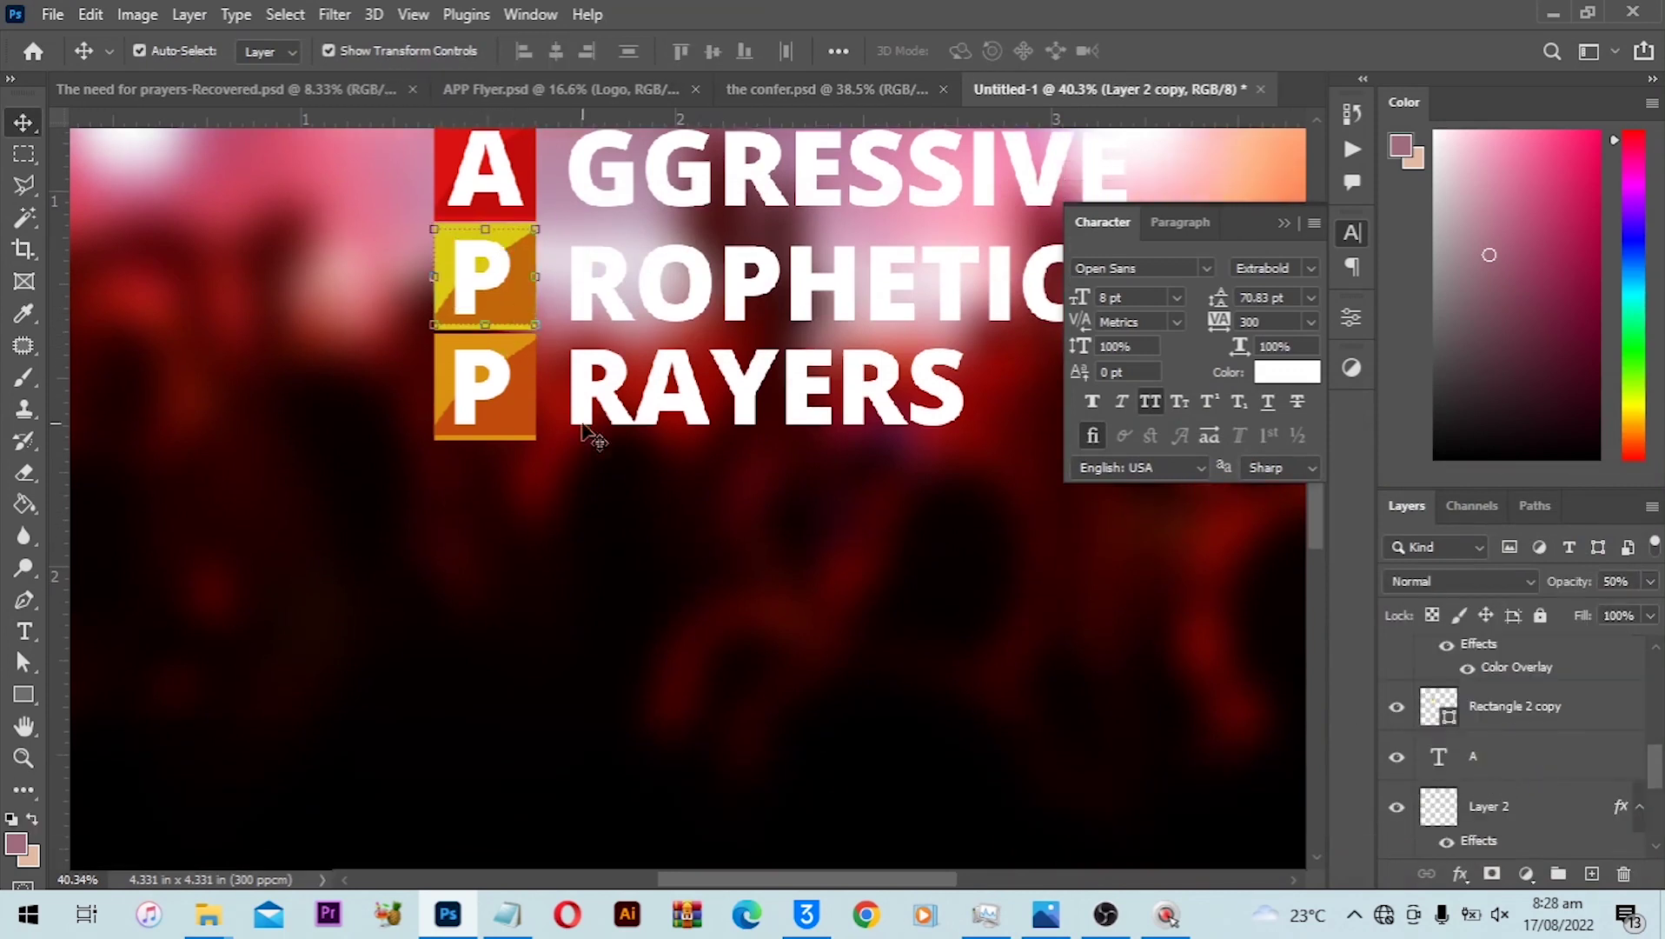
shift+click(511, 413)
key(Down)
key(Down)
key(Down)
key(Down)
key(Down)
key(Down)
key(ctrl+0)
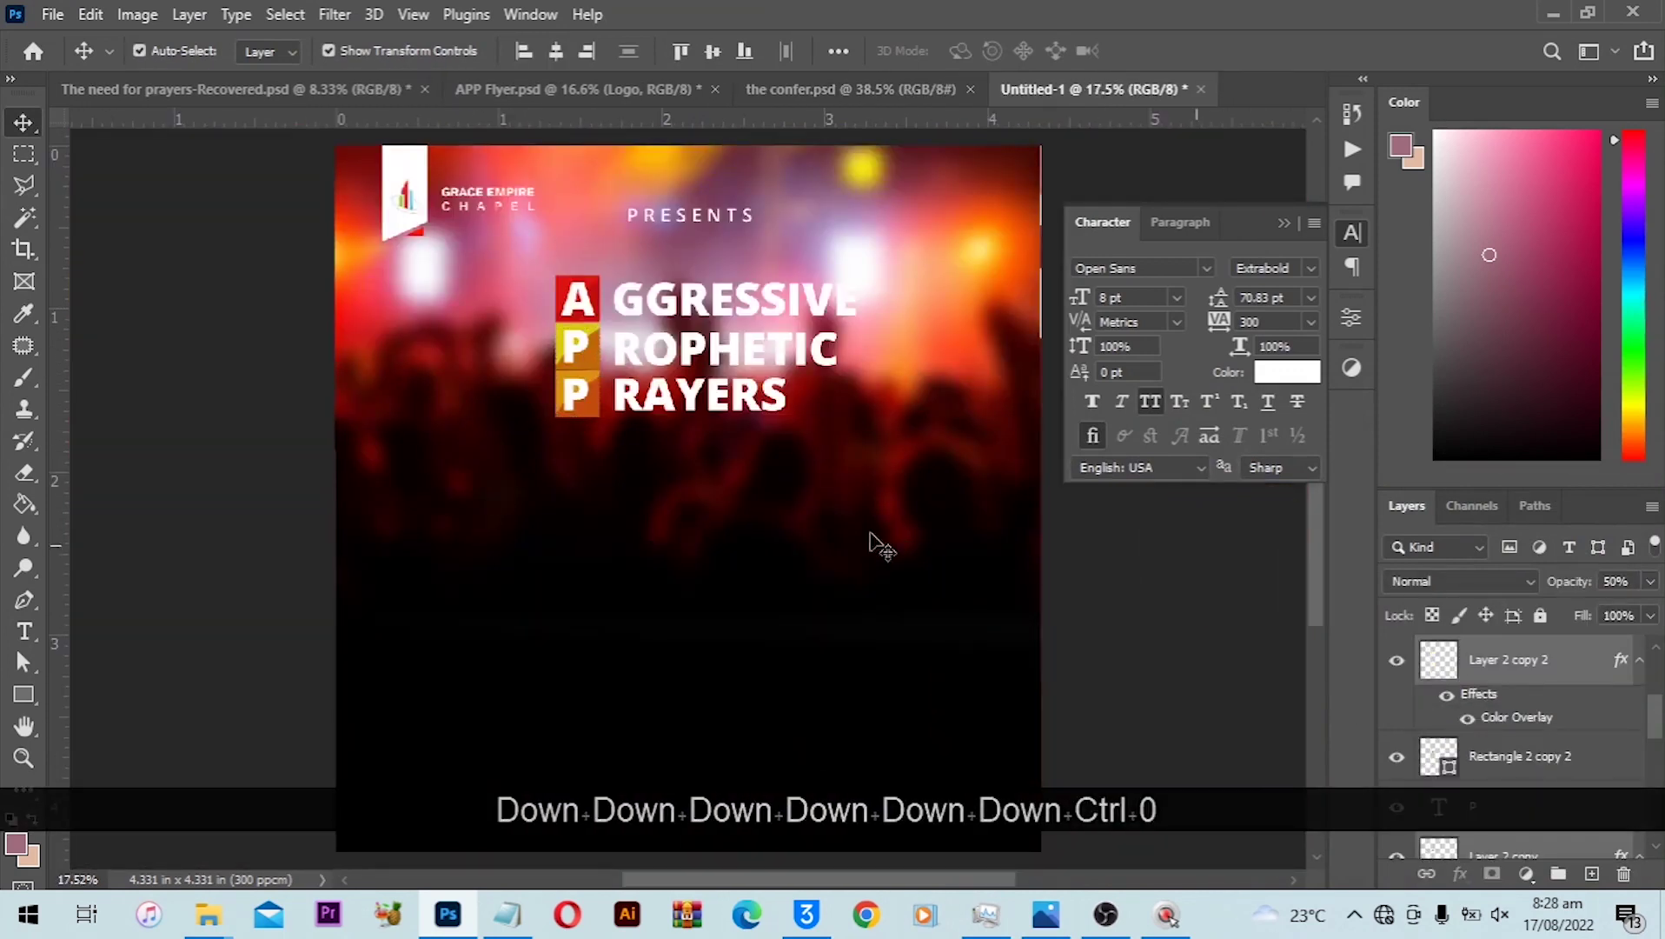
Set the lower P tile's overlay layer to 20% opacity.
scroll(600, 389, up, 1)
click(598, 395)
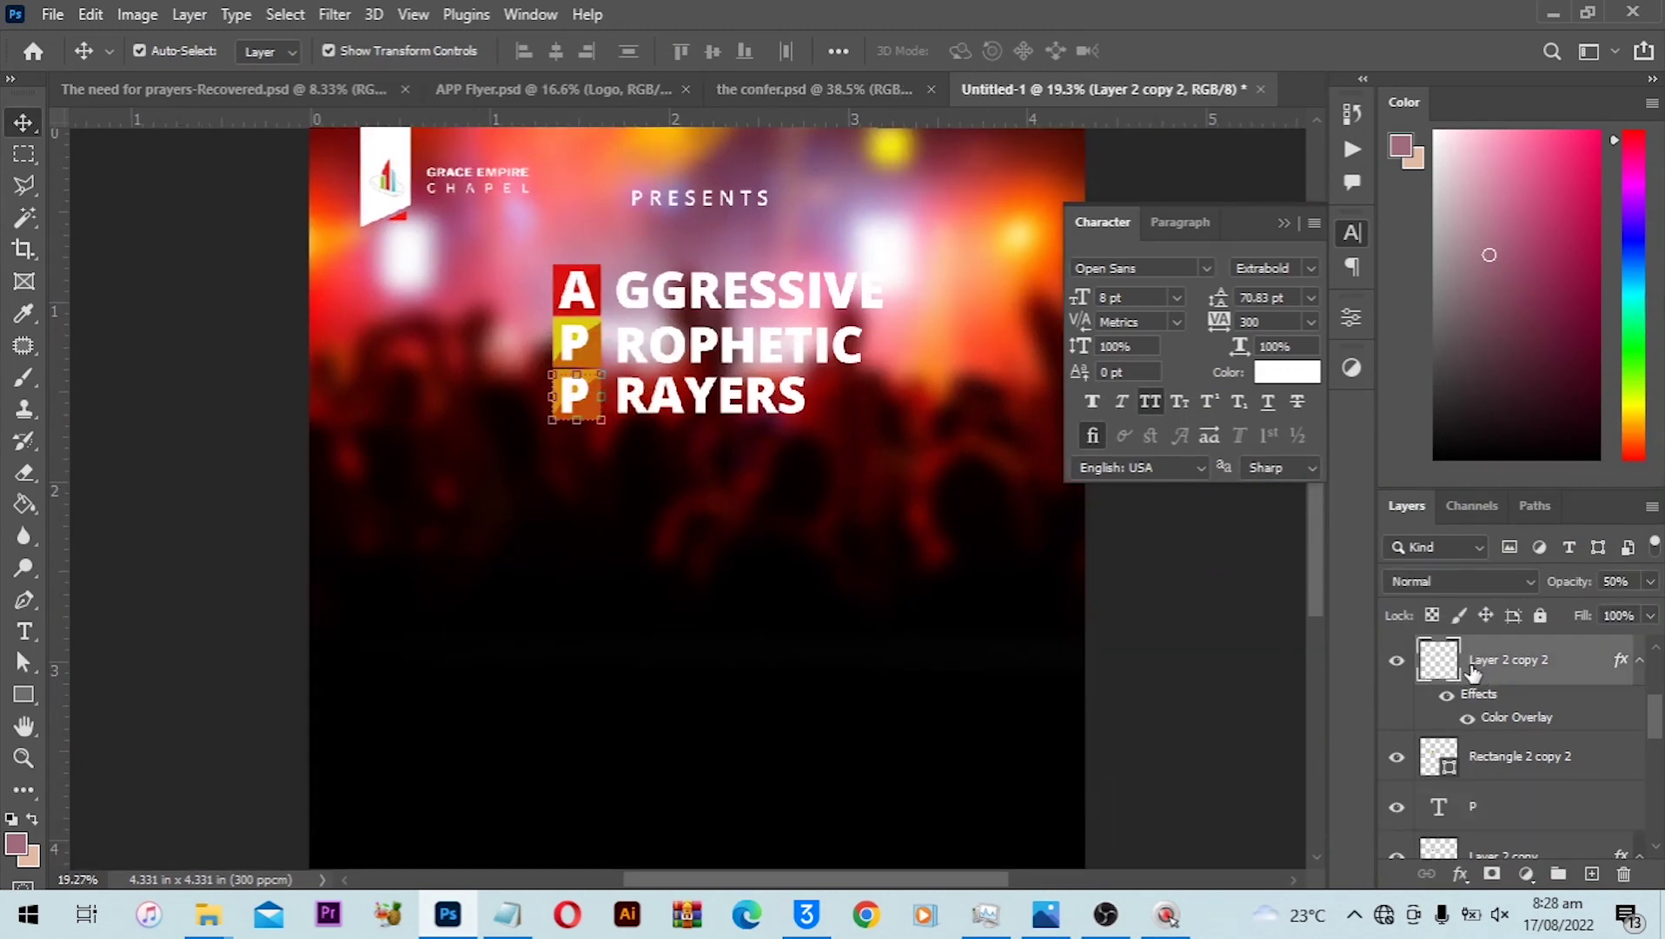
key(2)
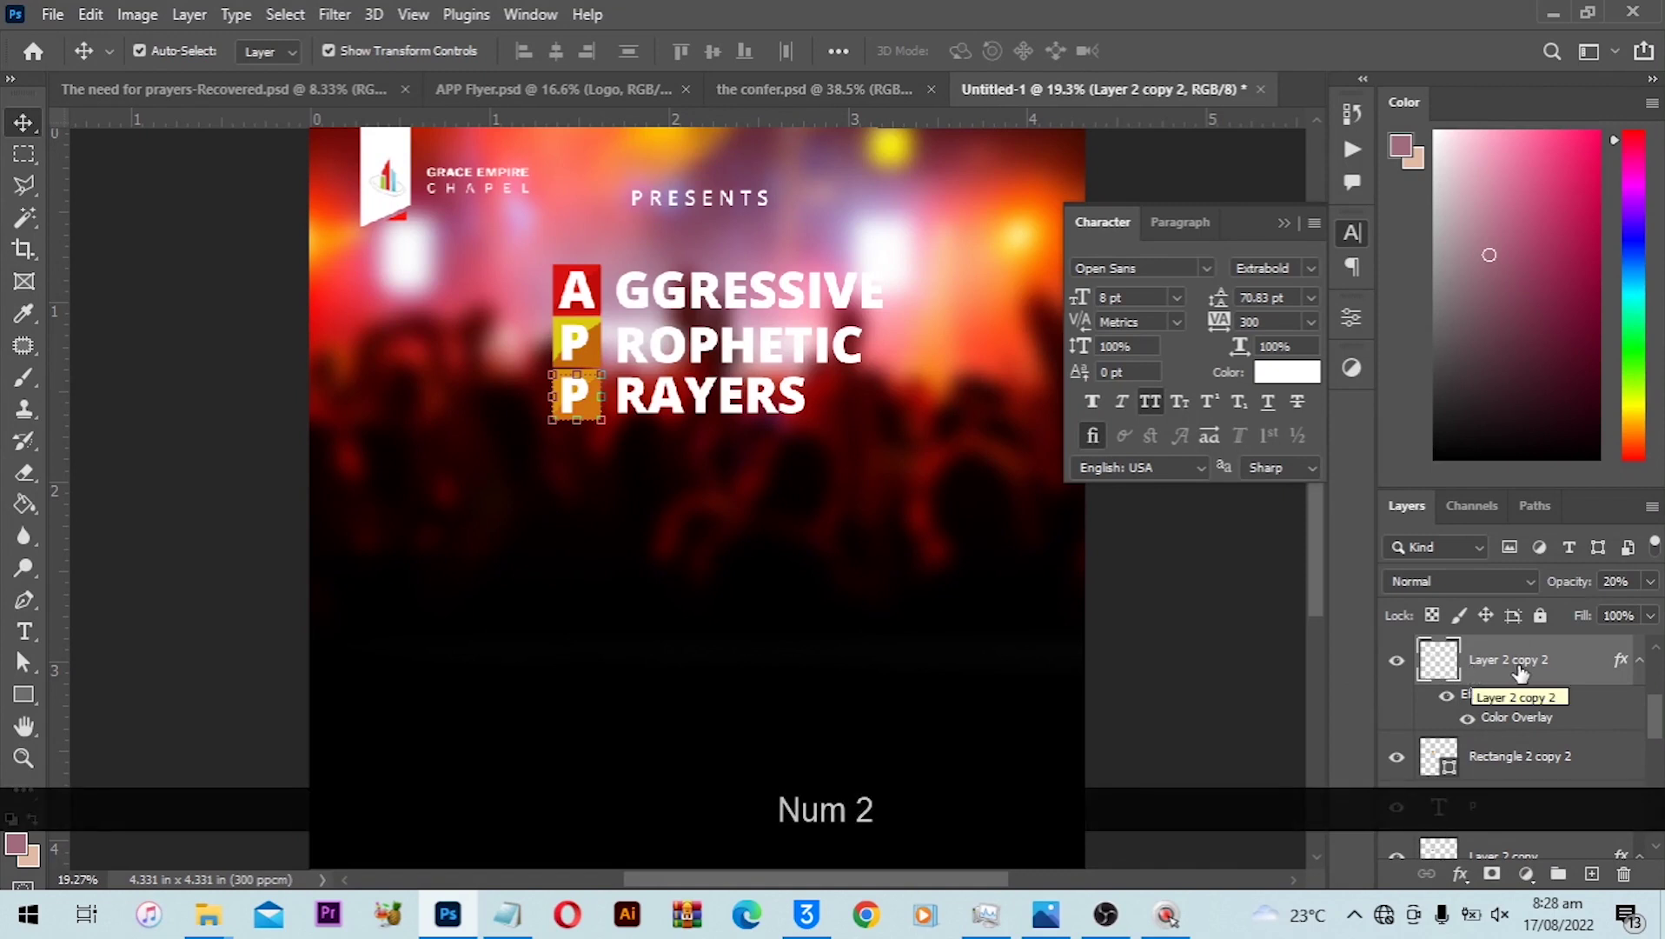
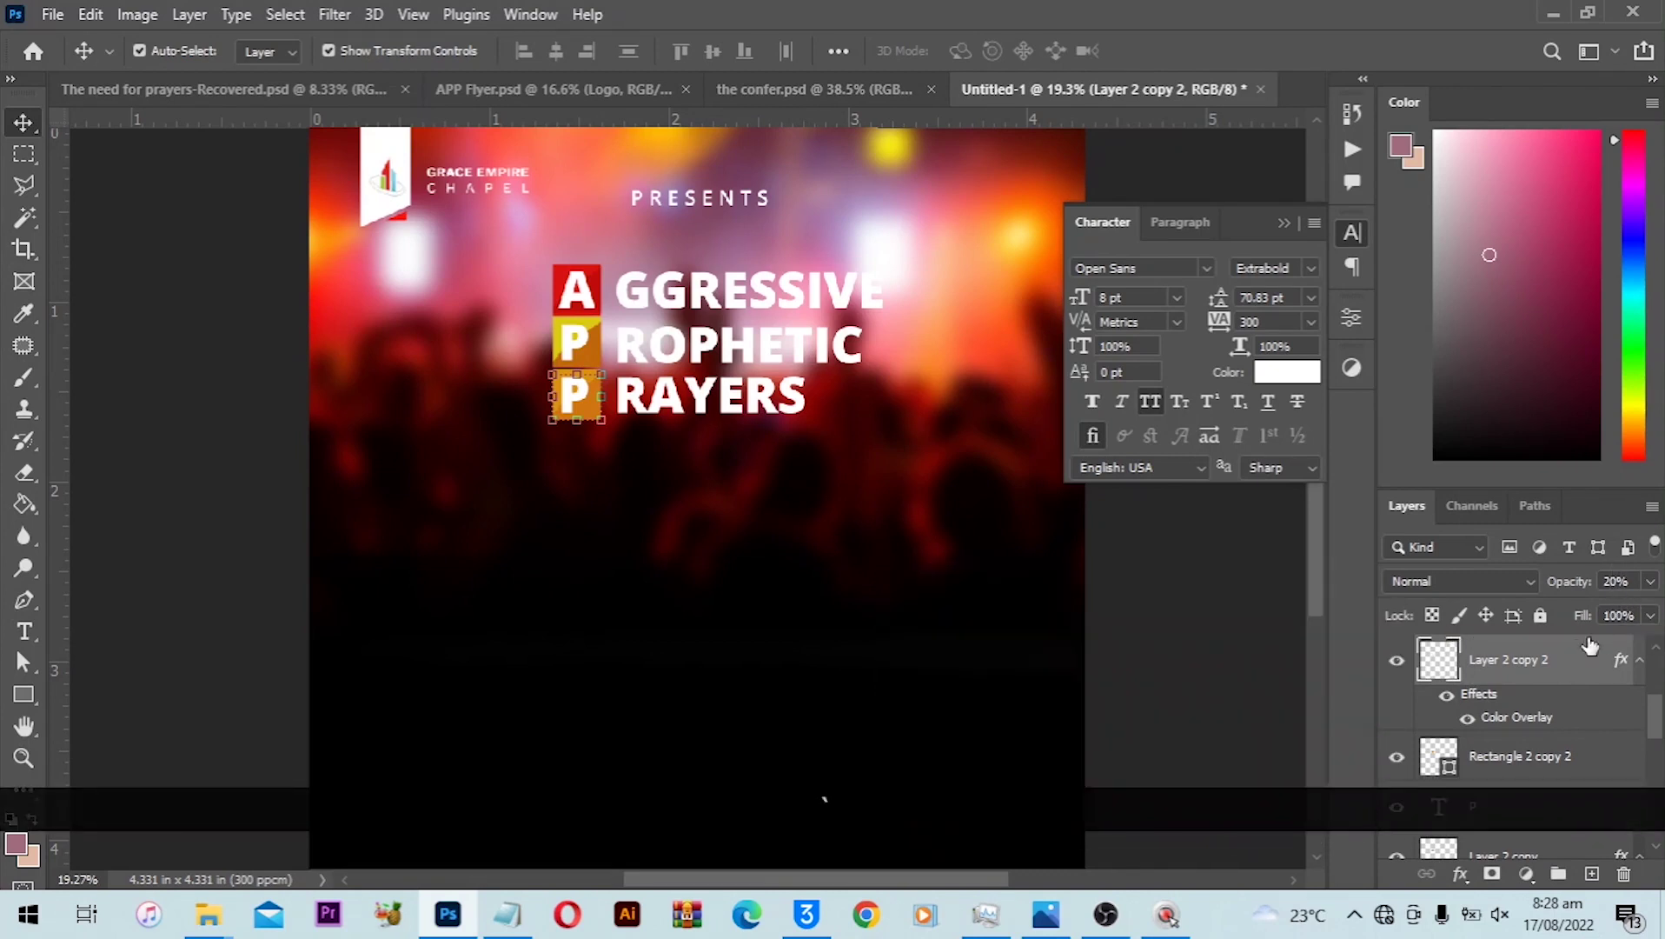
Set the middle P square's opacity to 20%.
click(513, 422)
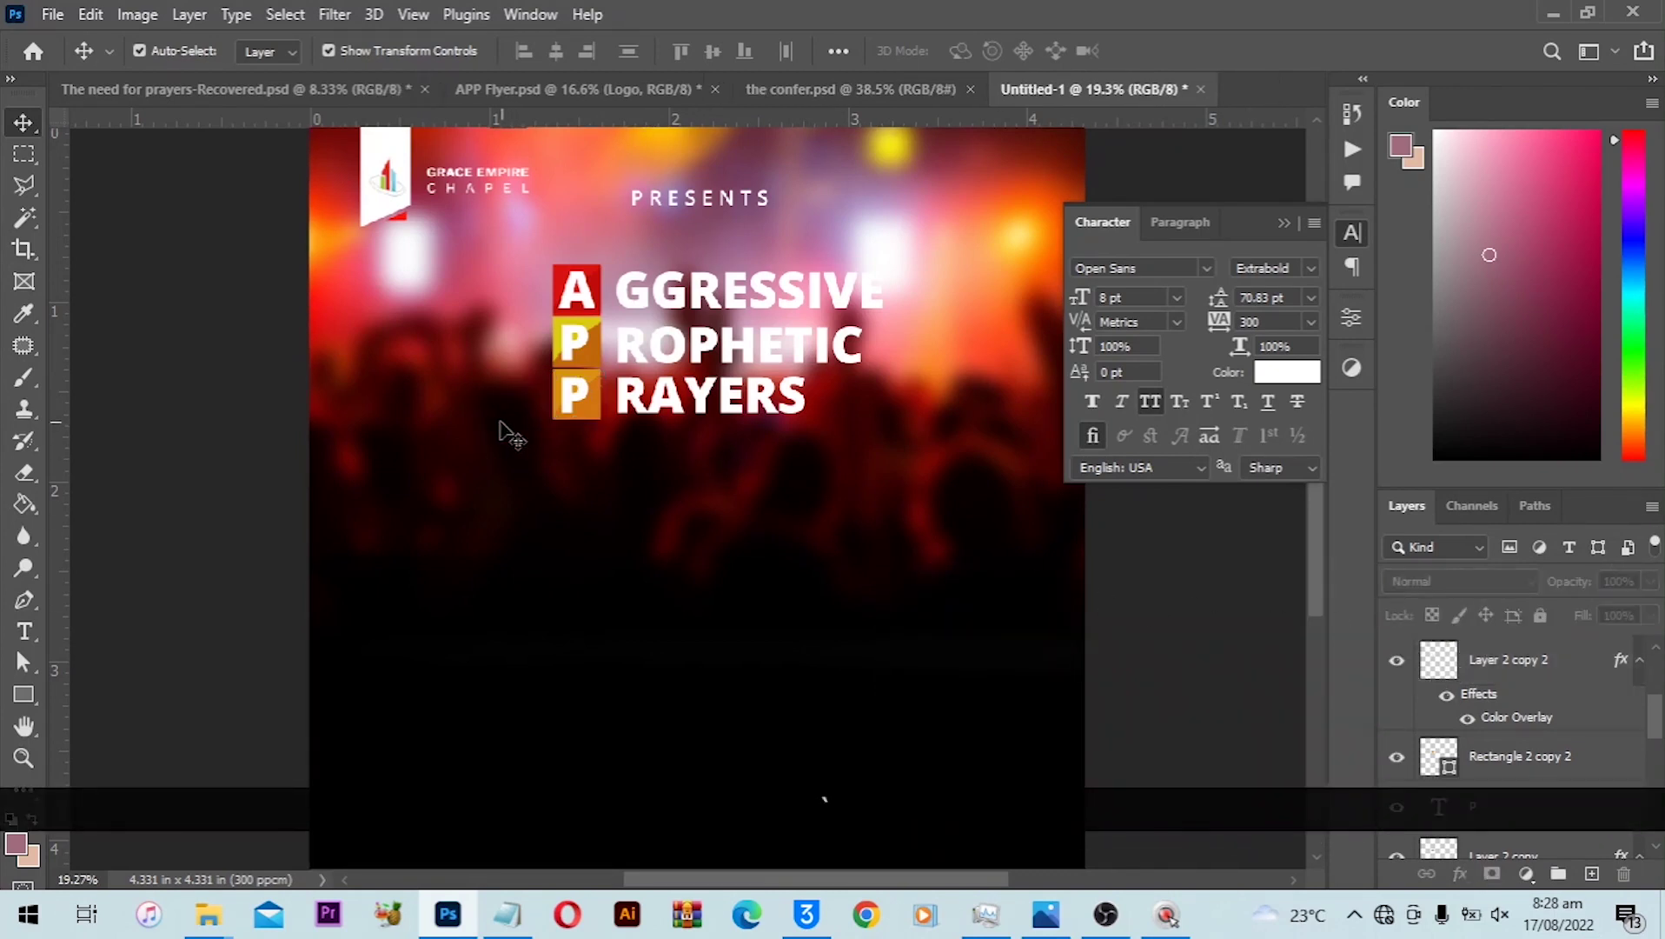
click(604, 360)
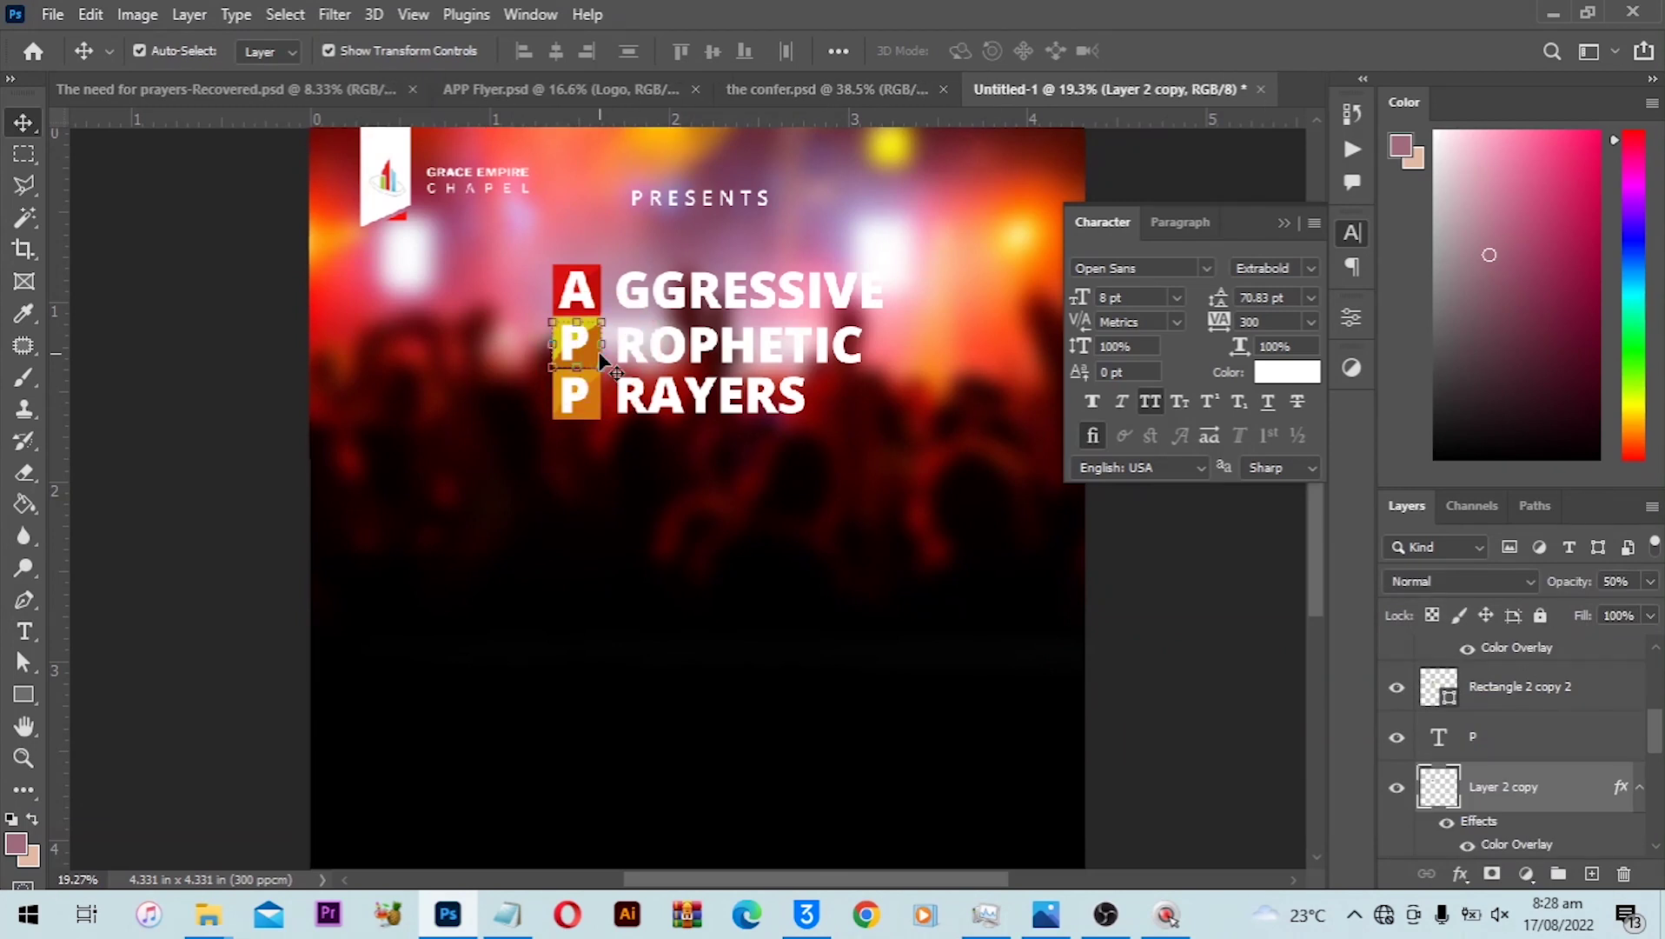
key(KP_2)
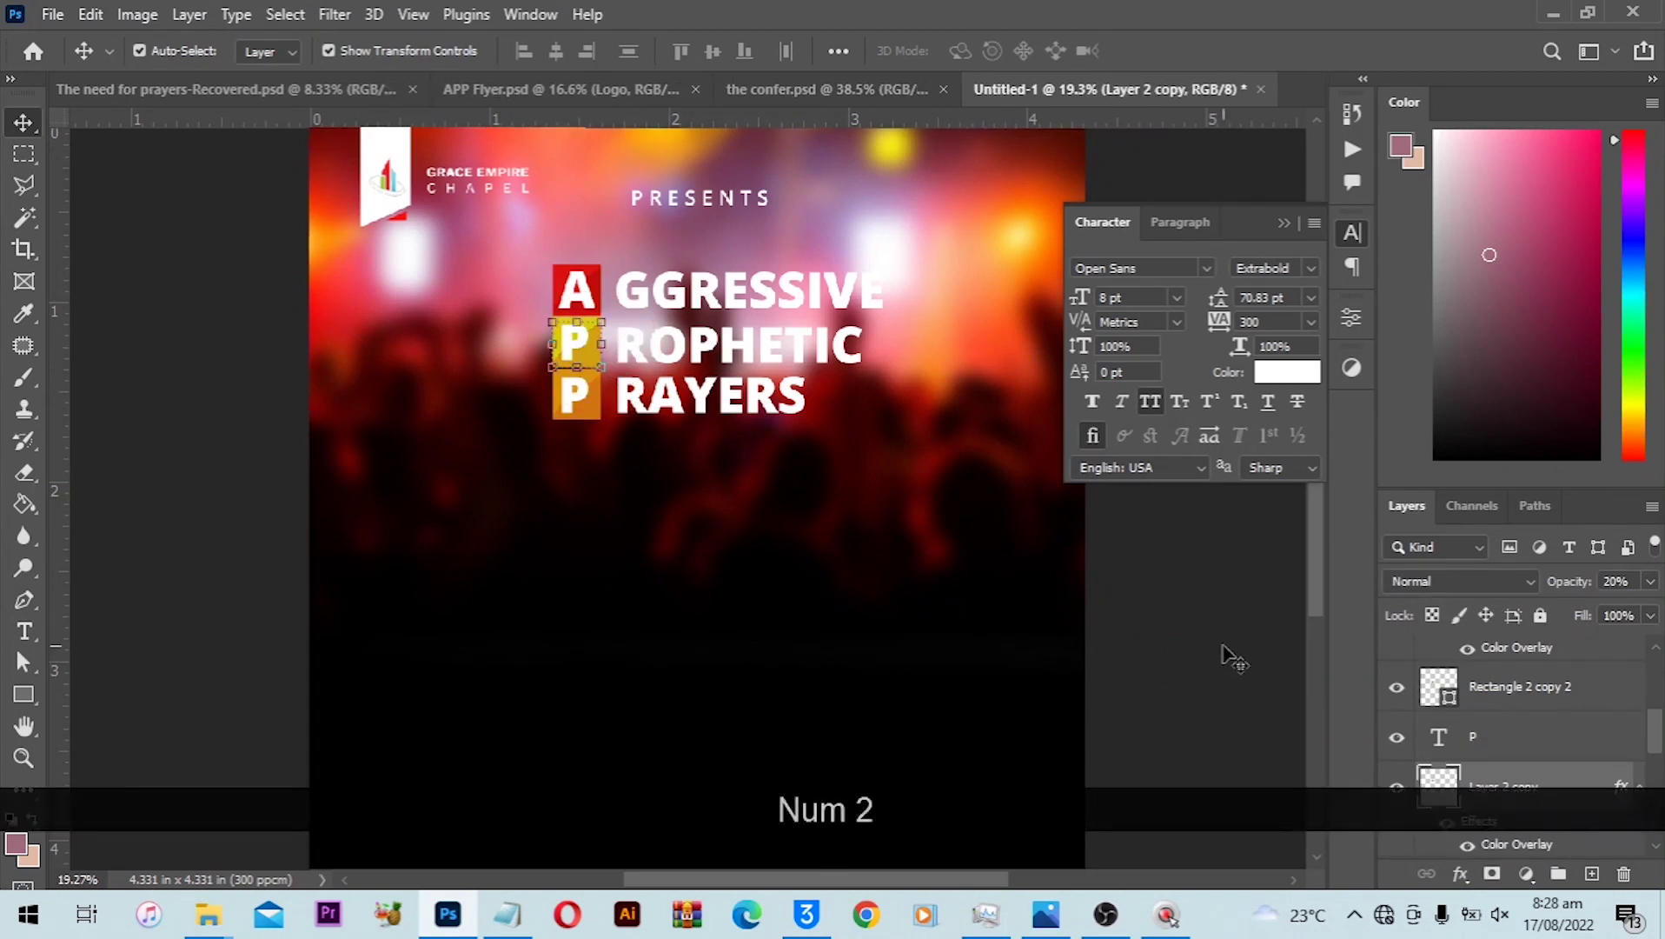
click(1066, 650)
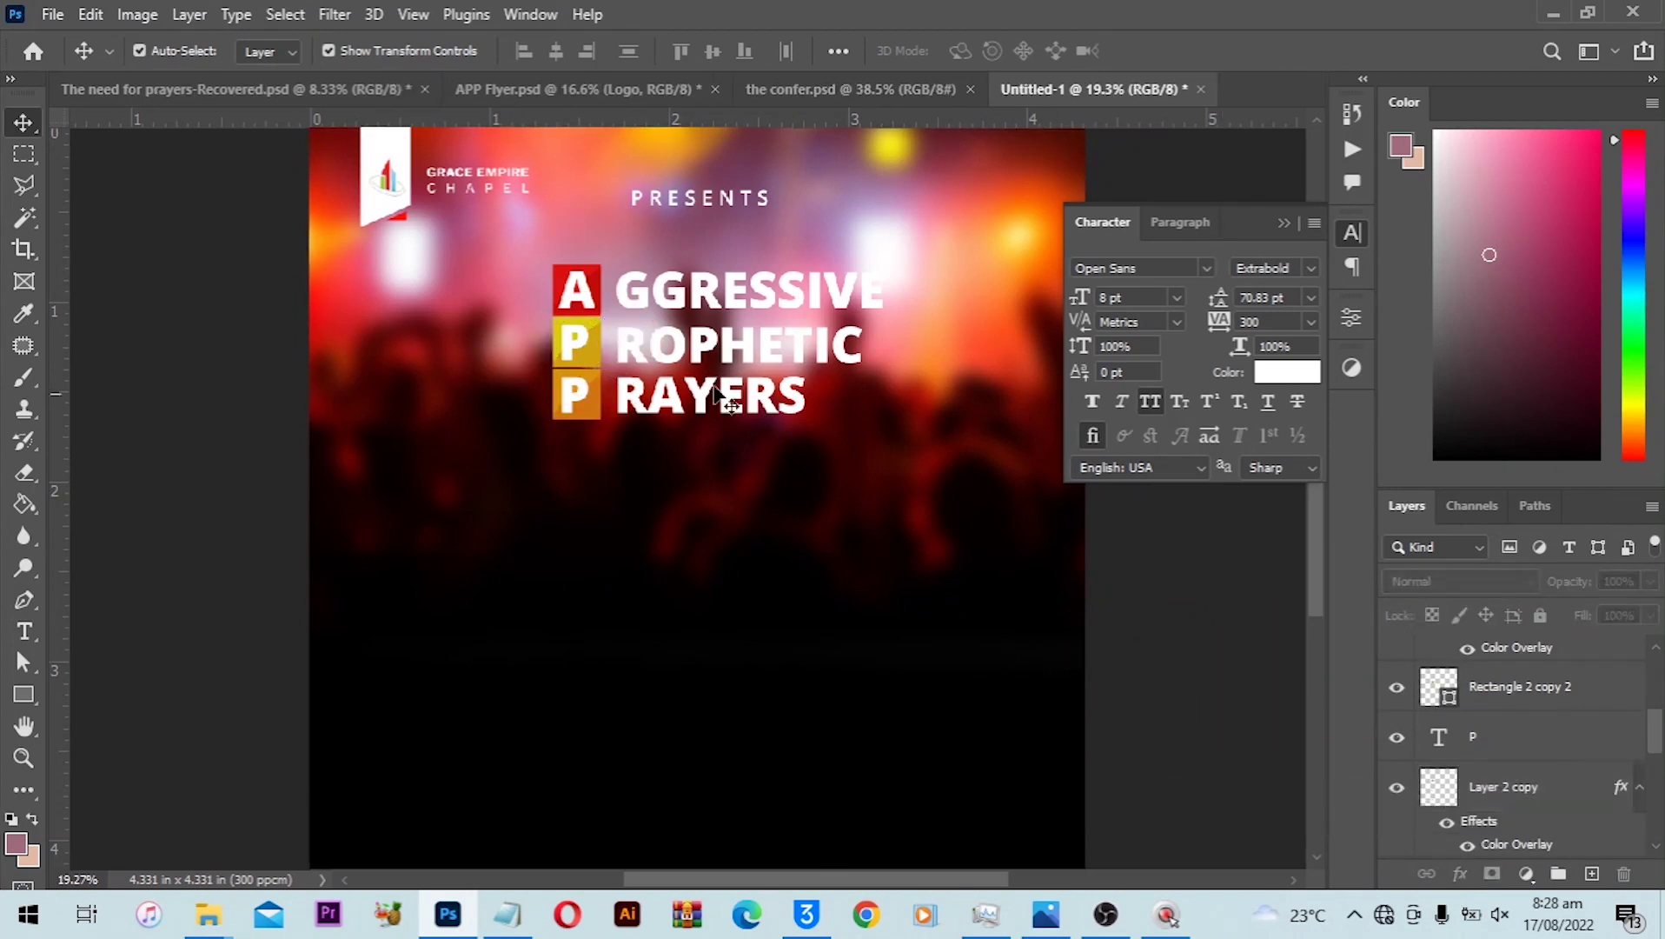
Nudge the PRESENTS text slightly lower and fit the whole flyer on screen.
alt+scroll(645, 343, down, 3)
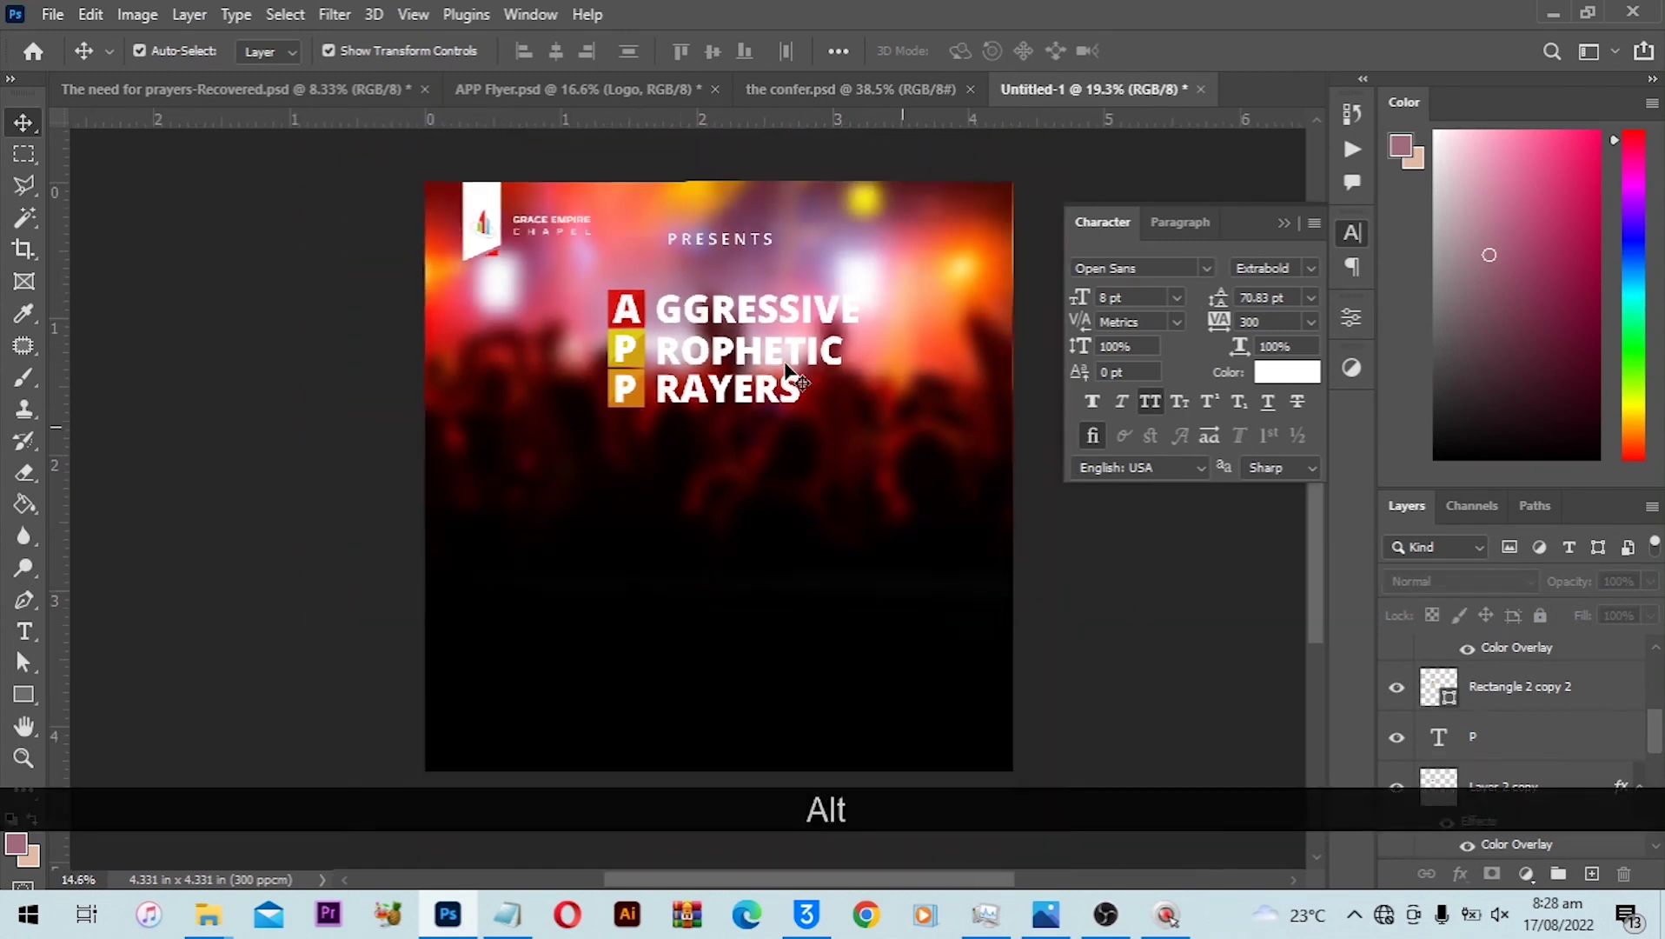
alt+scroll(760, 363, up, 1)
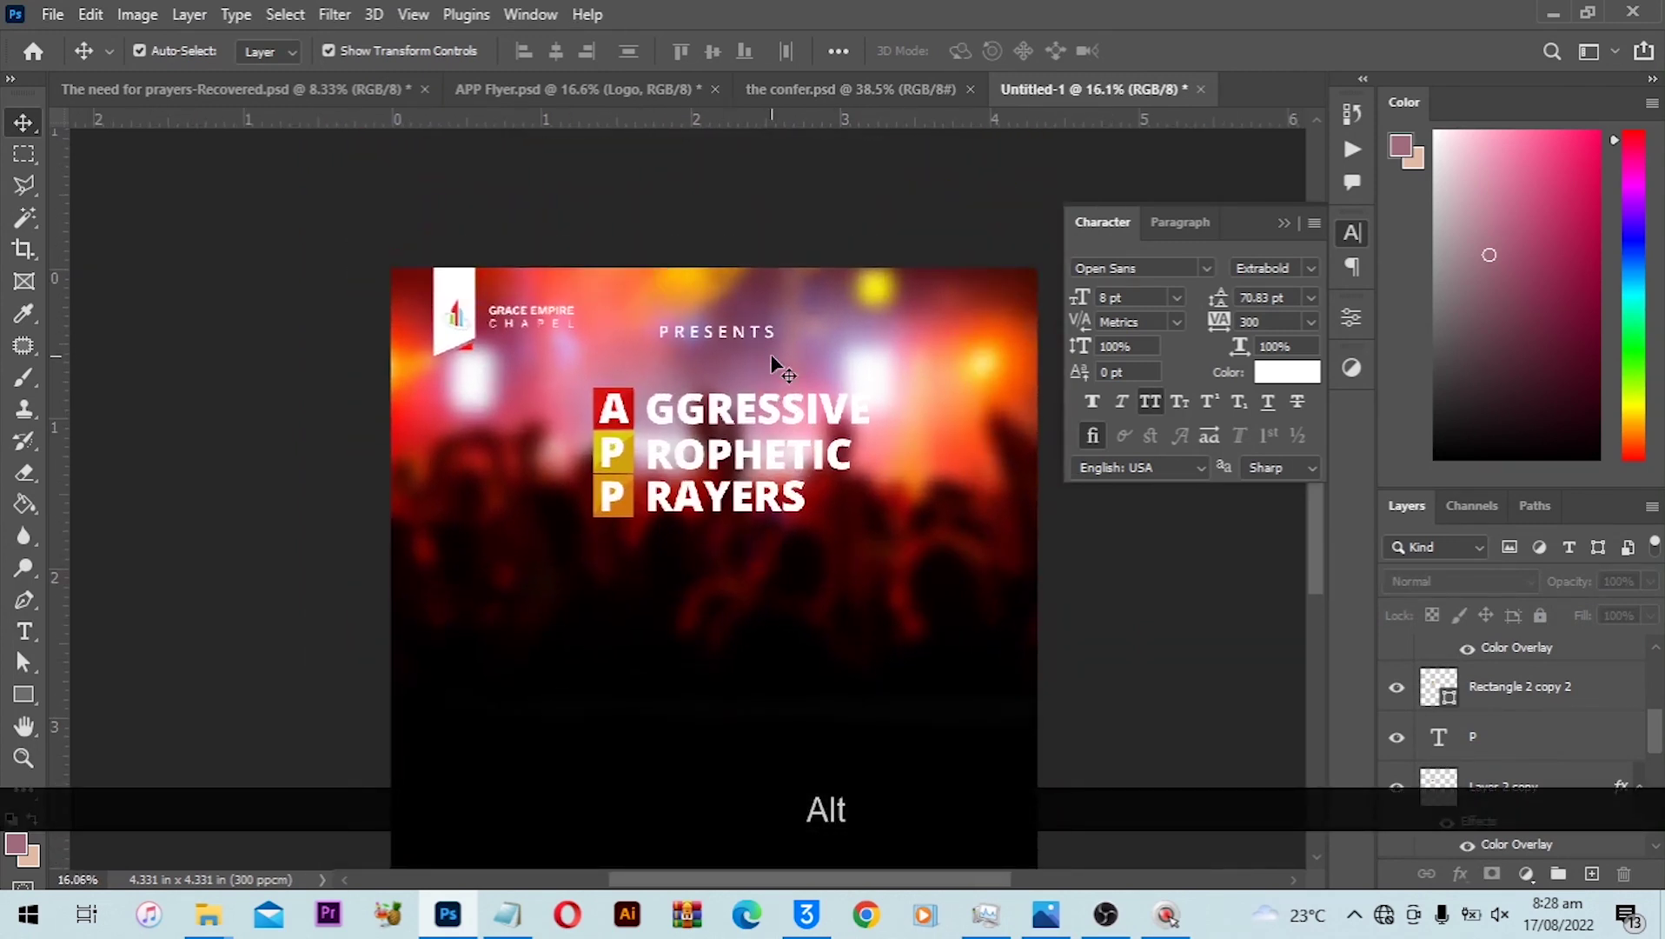
click(763, 334)
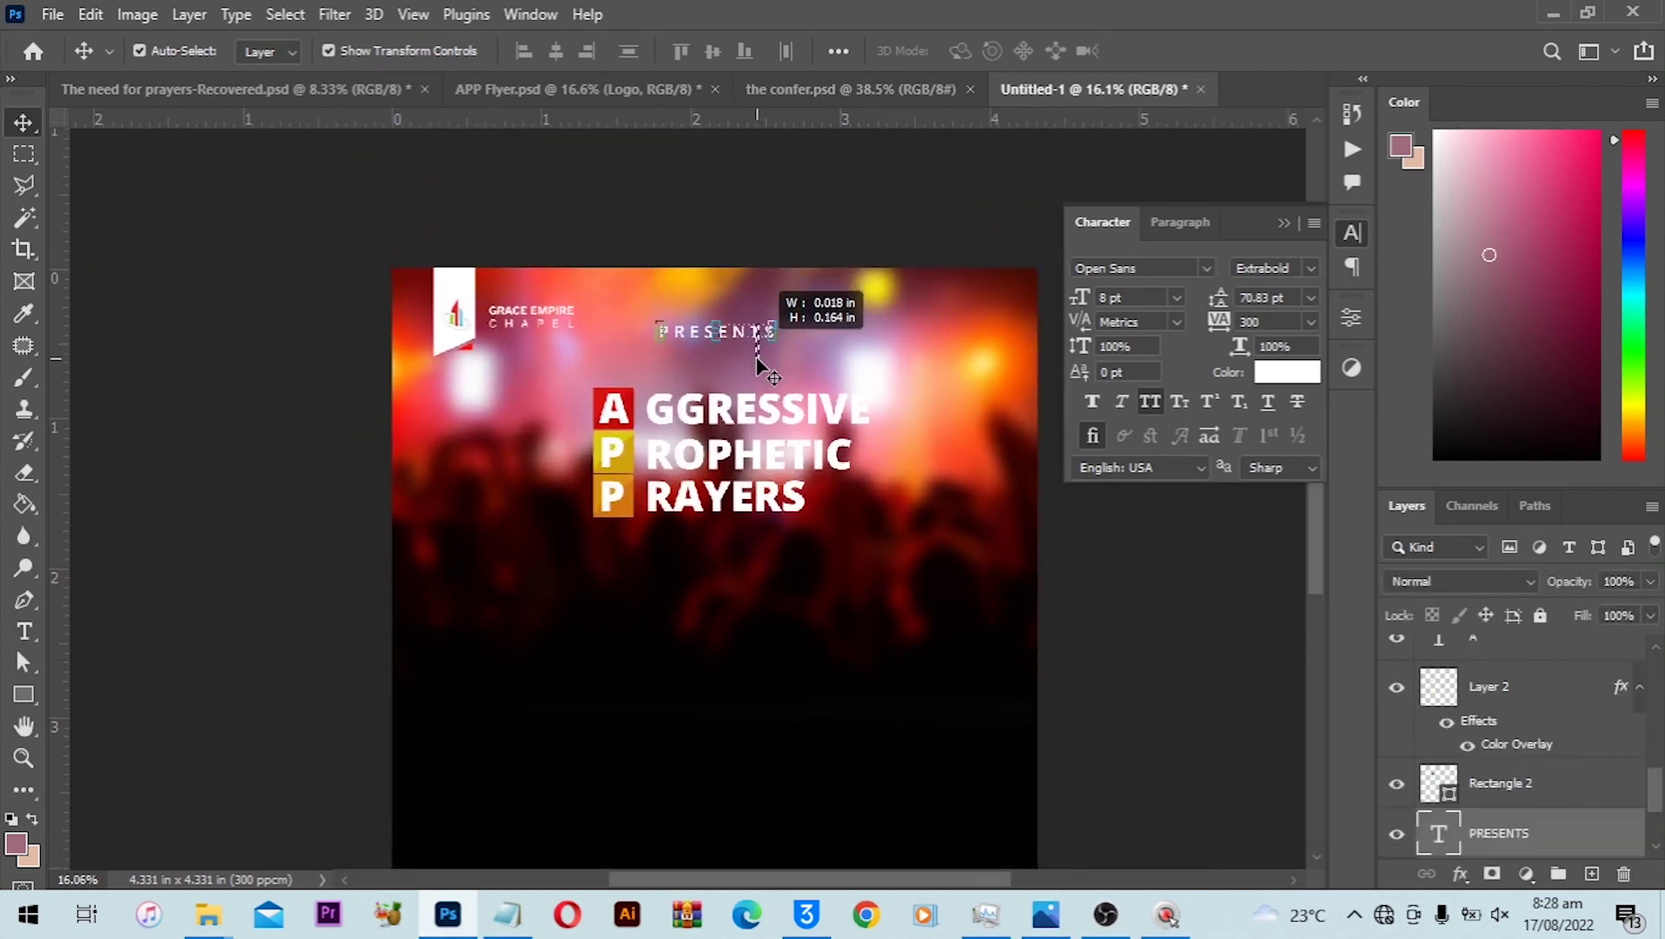
drag(750, 333, 748, 355)
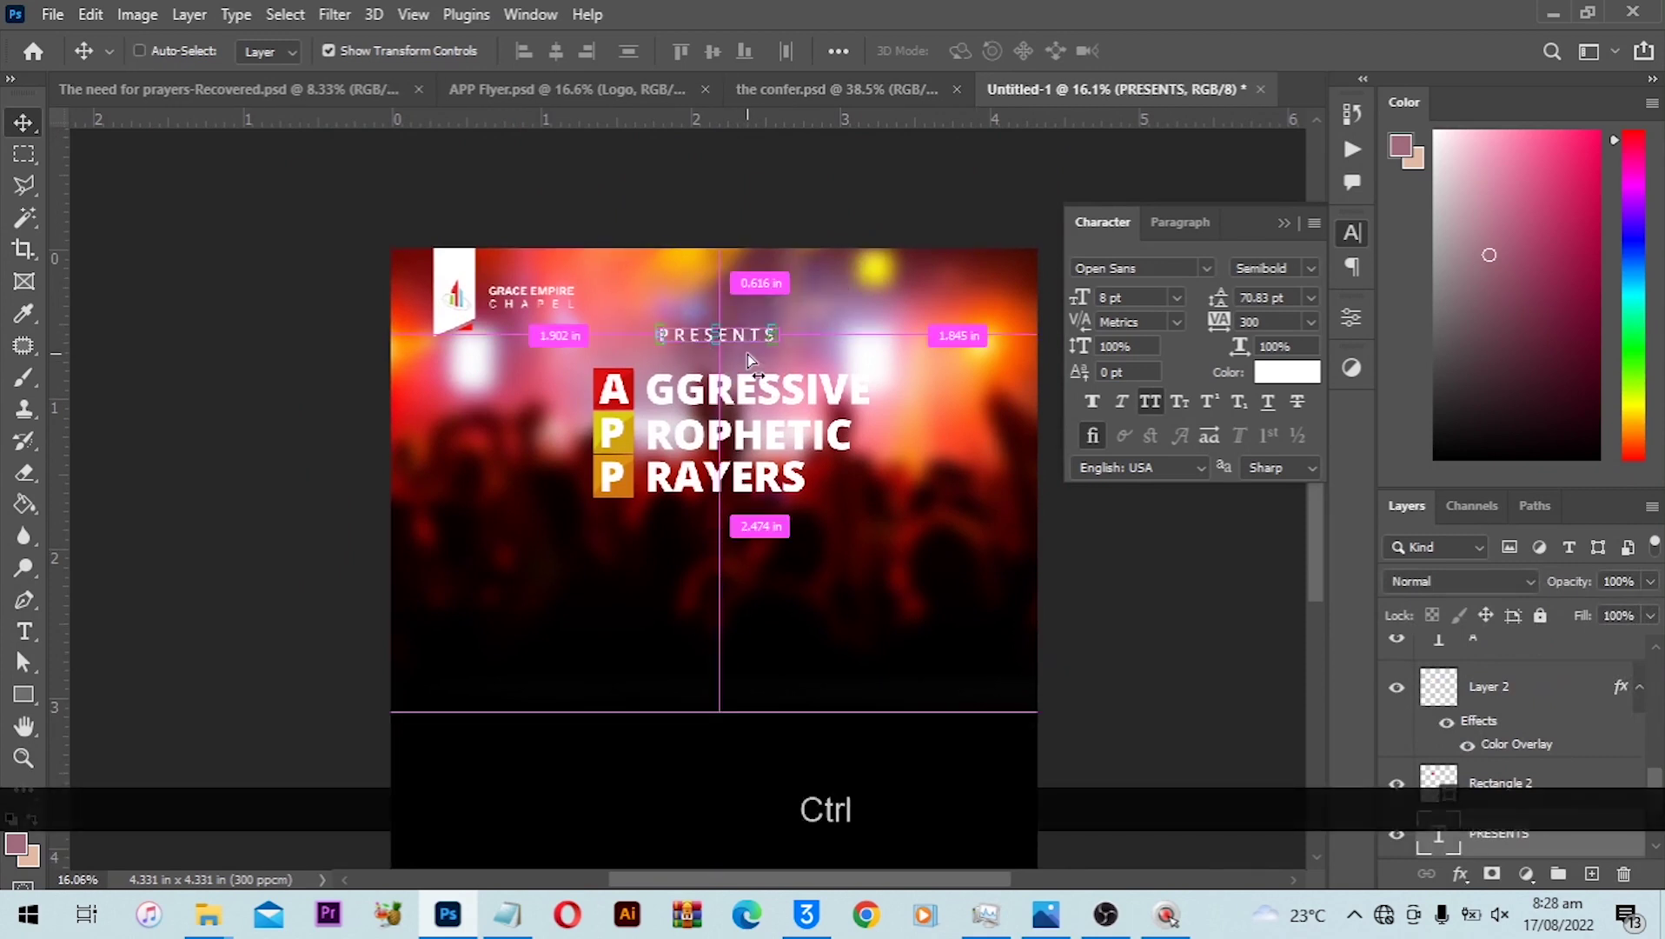
key(ctrl+0)
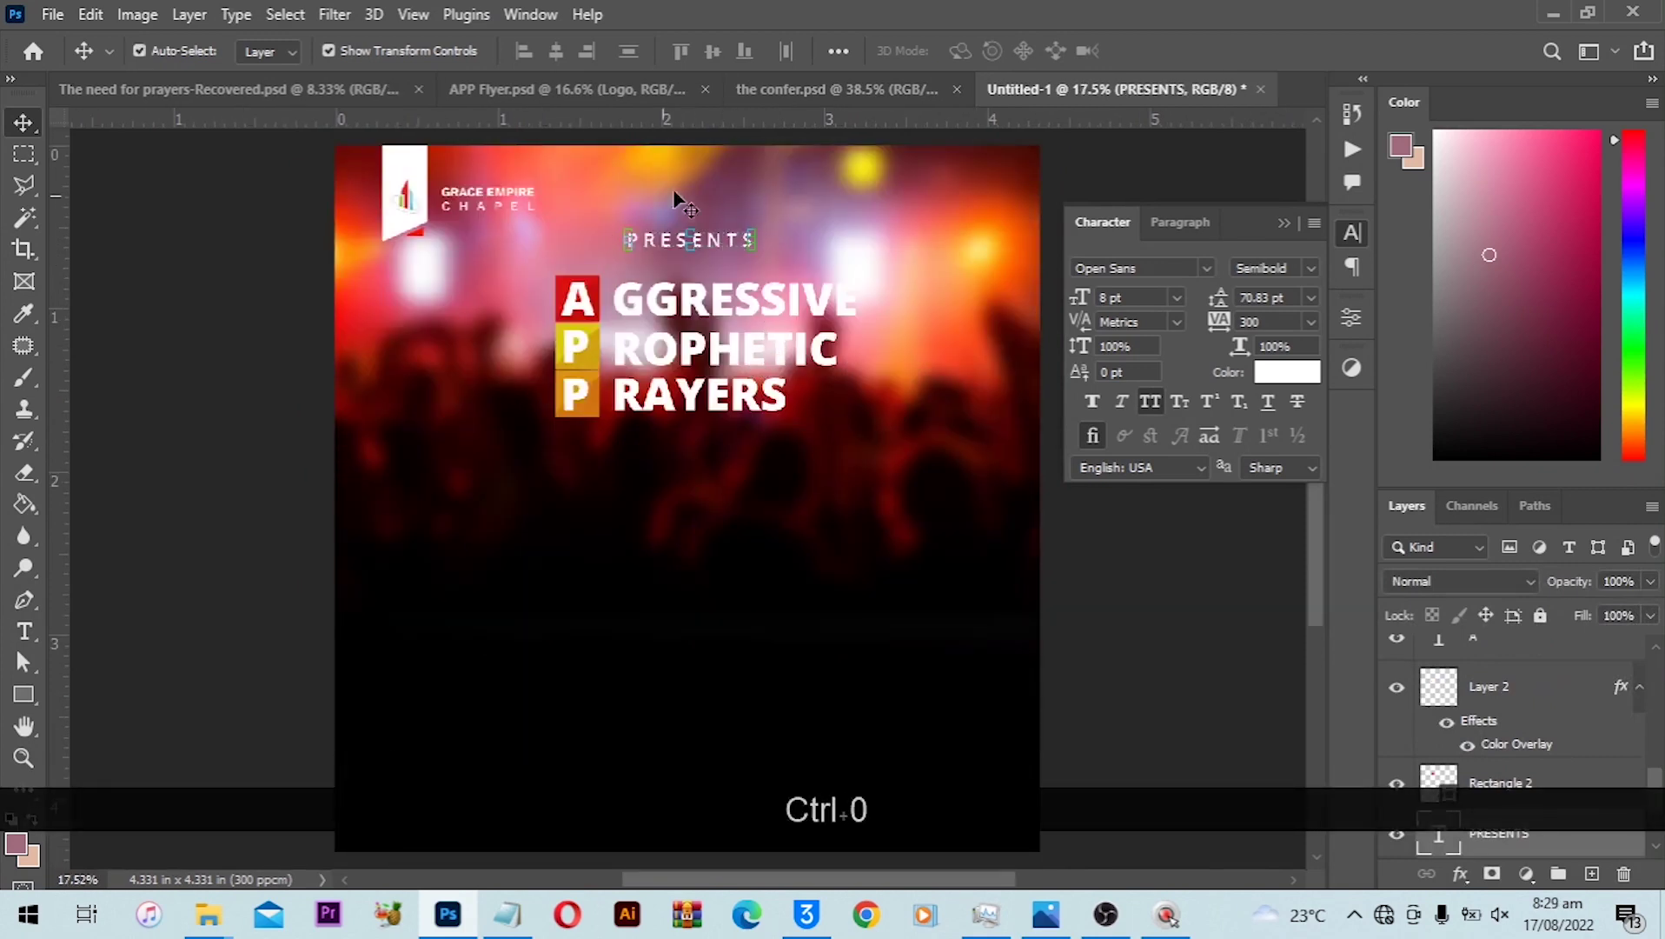
Drag the prophet's cut-out photo (Layer 1) from APP Flyer.psd into the Untitled-1 flyer at lower left.
click(562, 91)
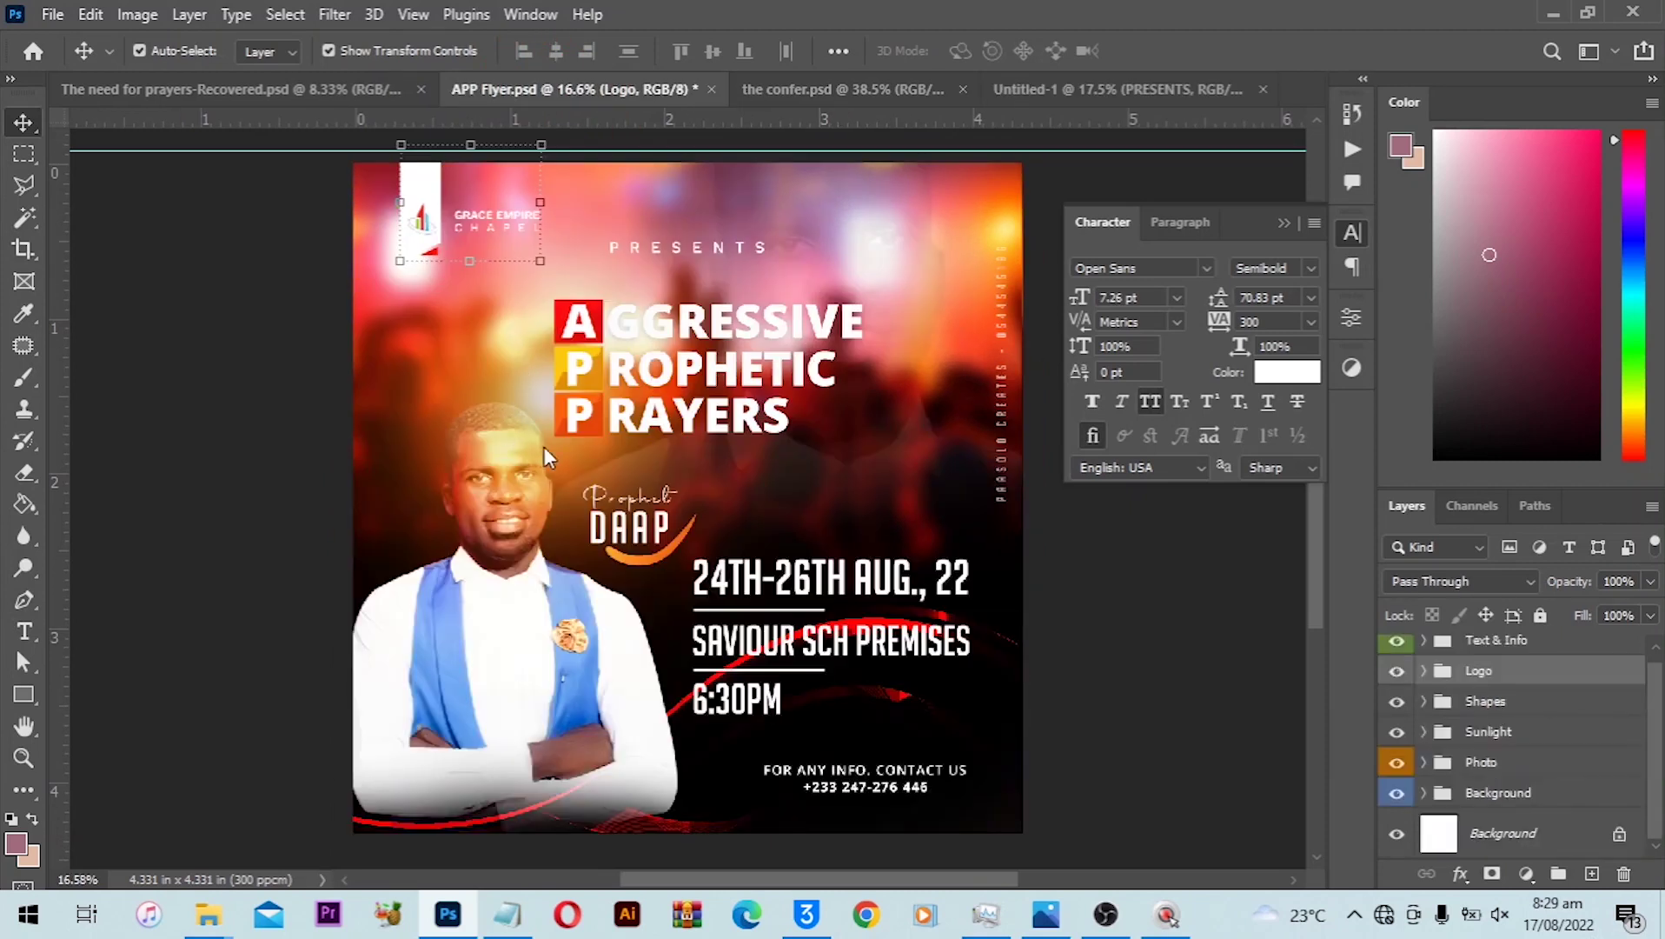
drag(373, 774, 598, 549)
scroll(598, 549, down, 3)
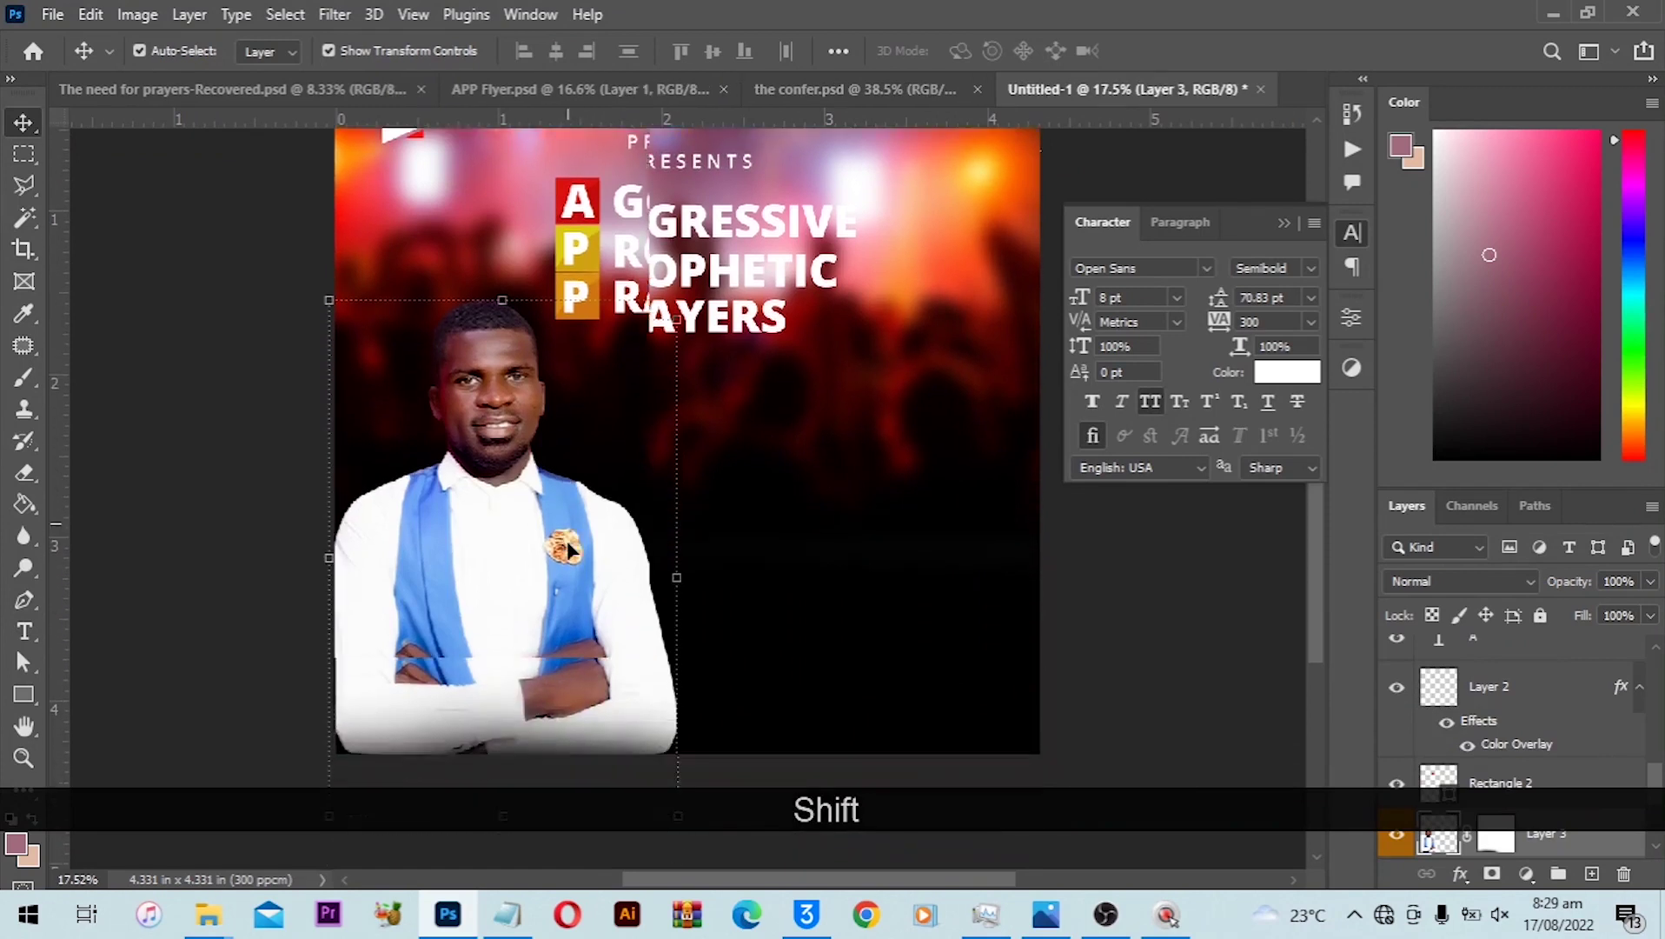
alt+scroll(568, 541, down, 1)
key(ctrl+0)
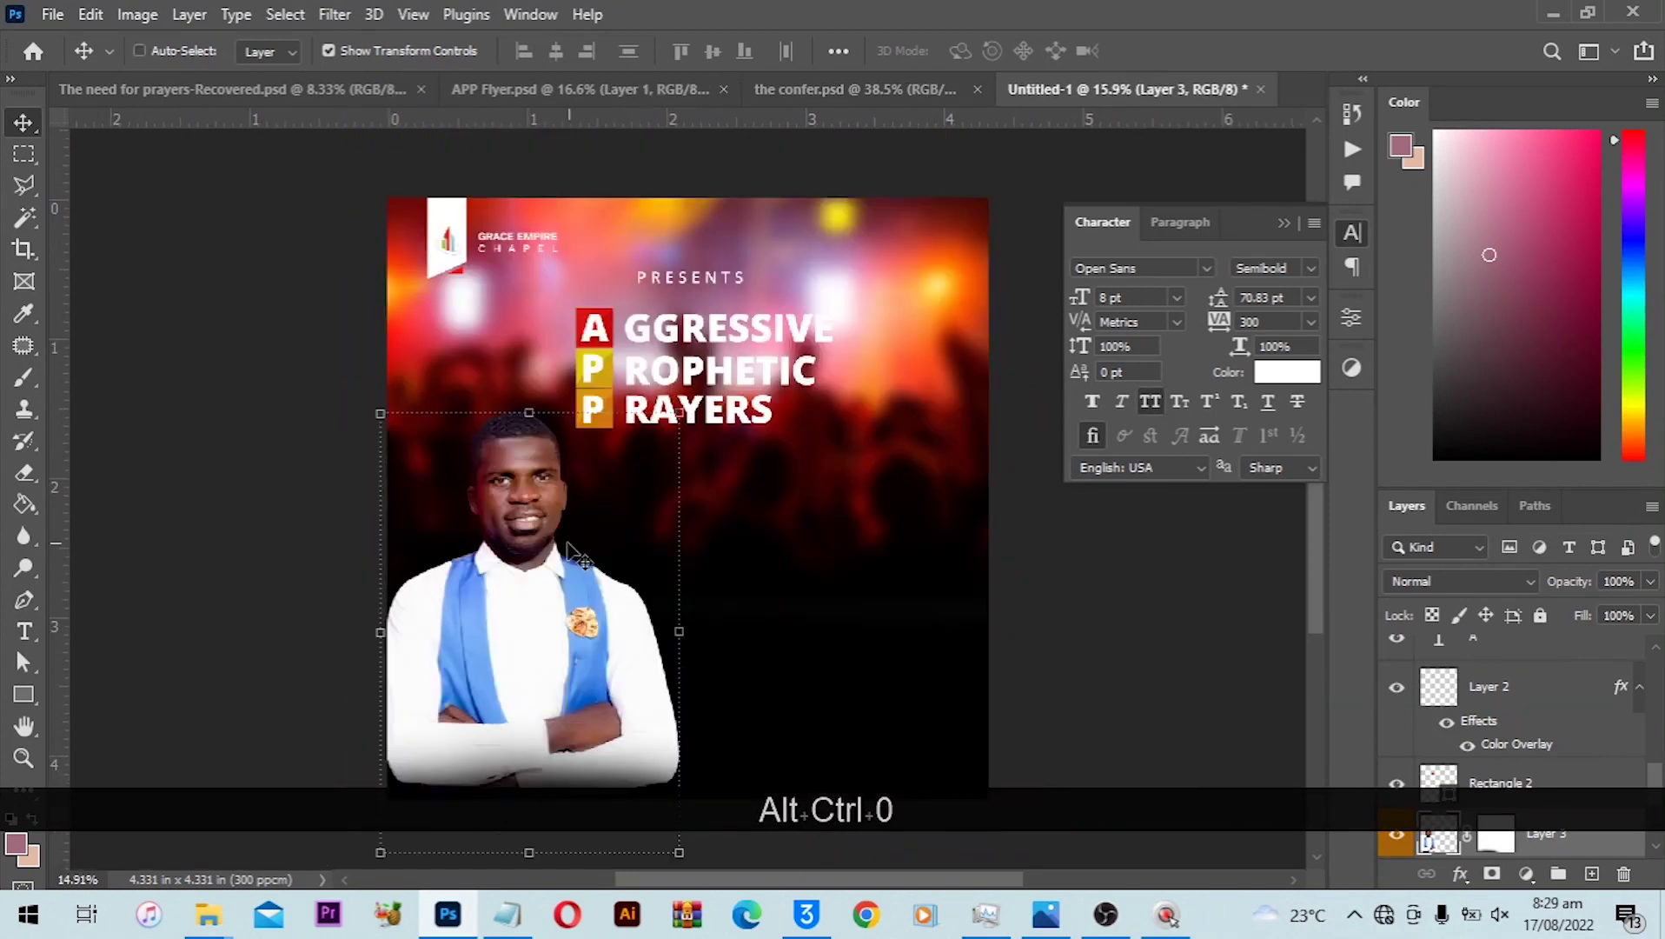
alt+scroll(569, 549, up, 1)
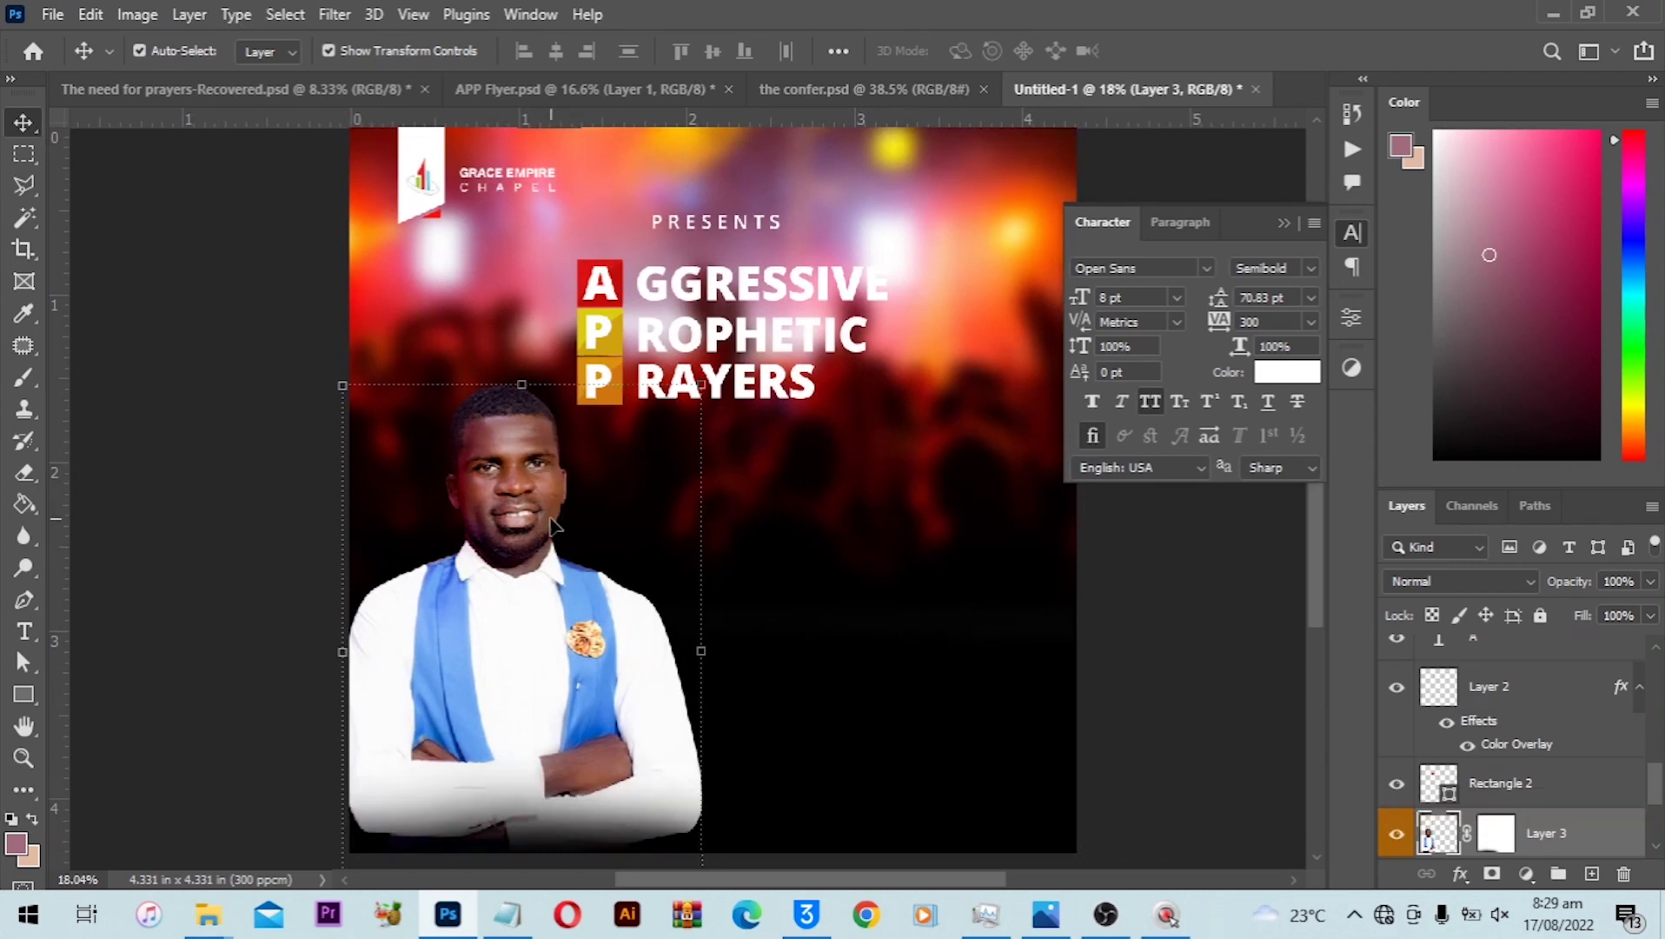
alt+scroll(554, 522, up, 5)
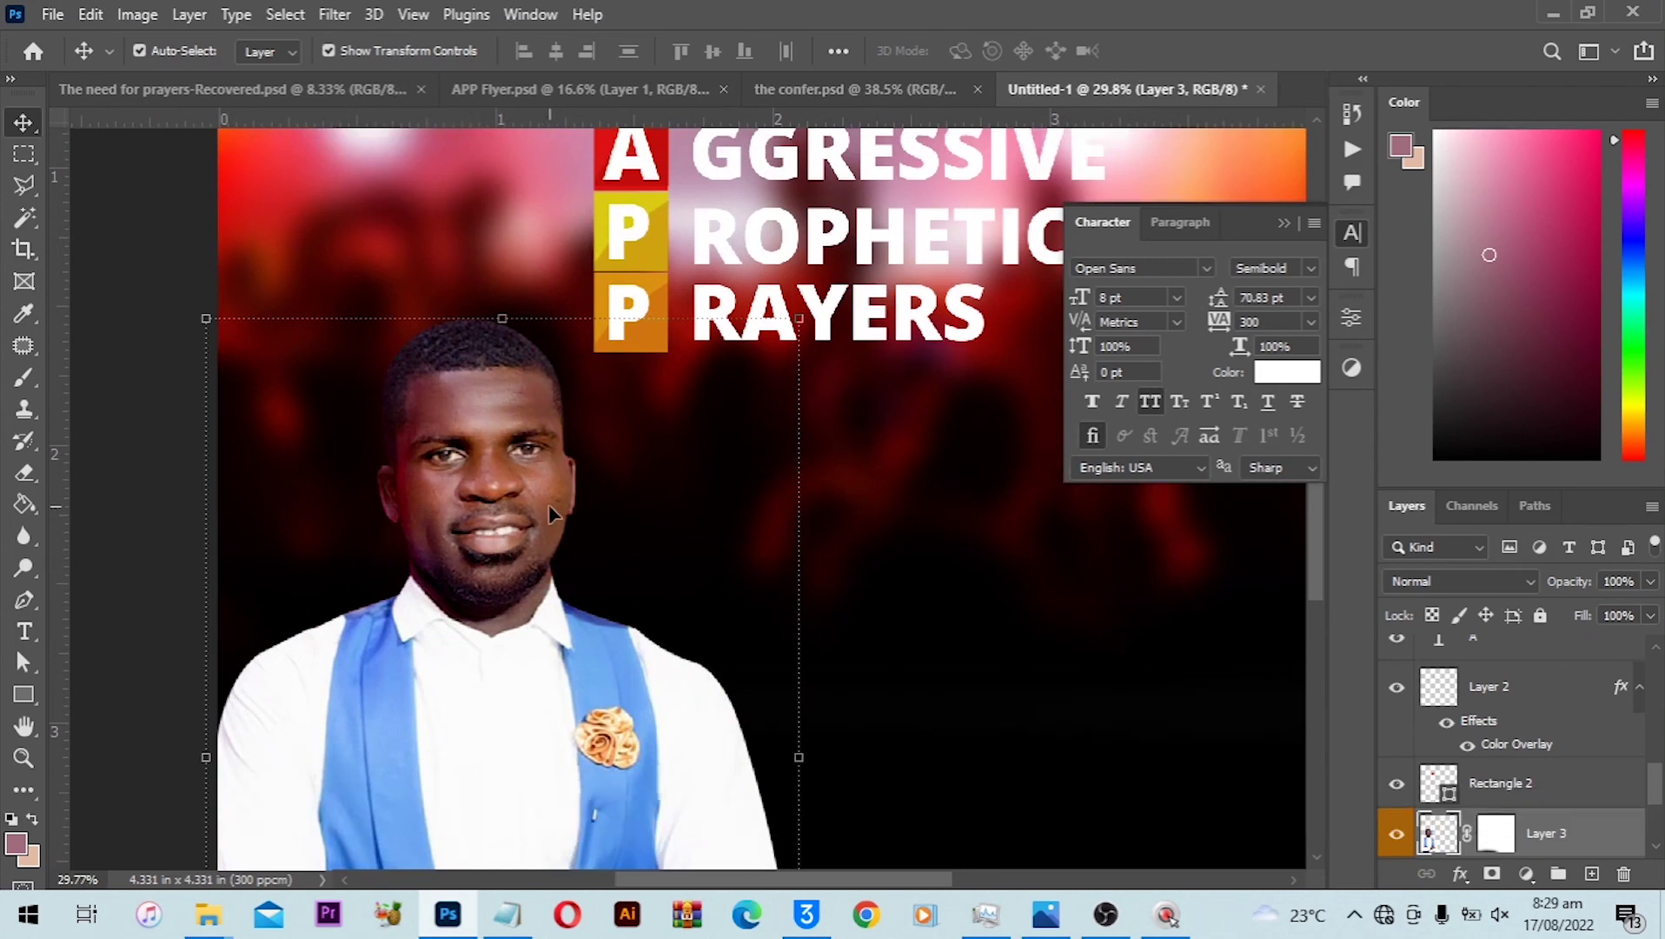
key(ctrl+0)
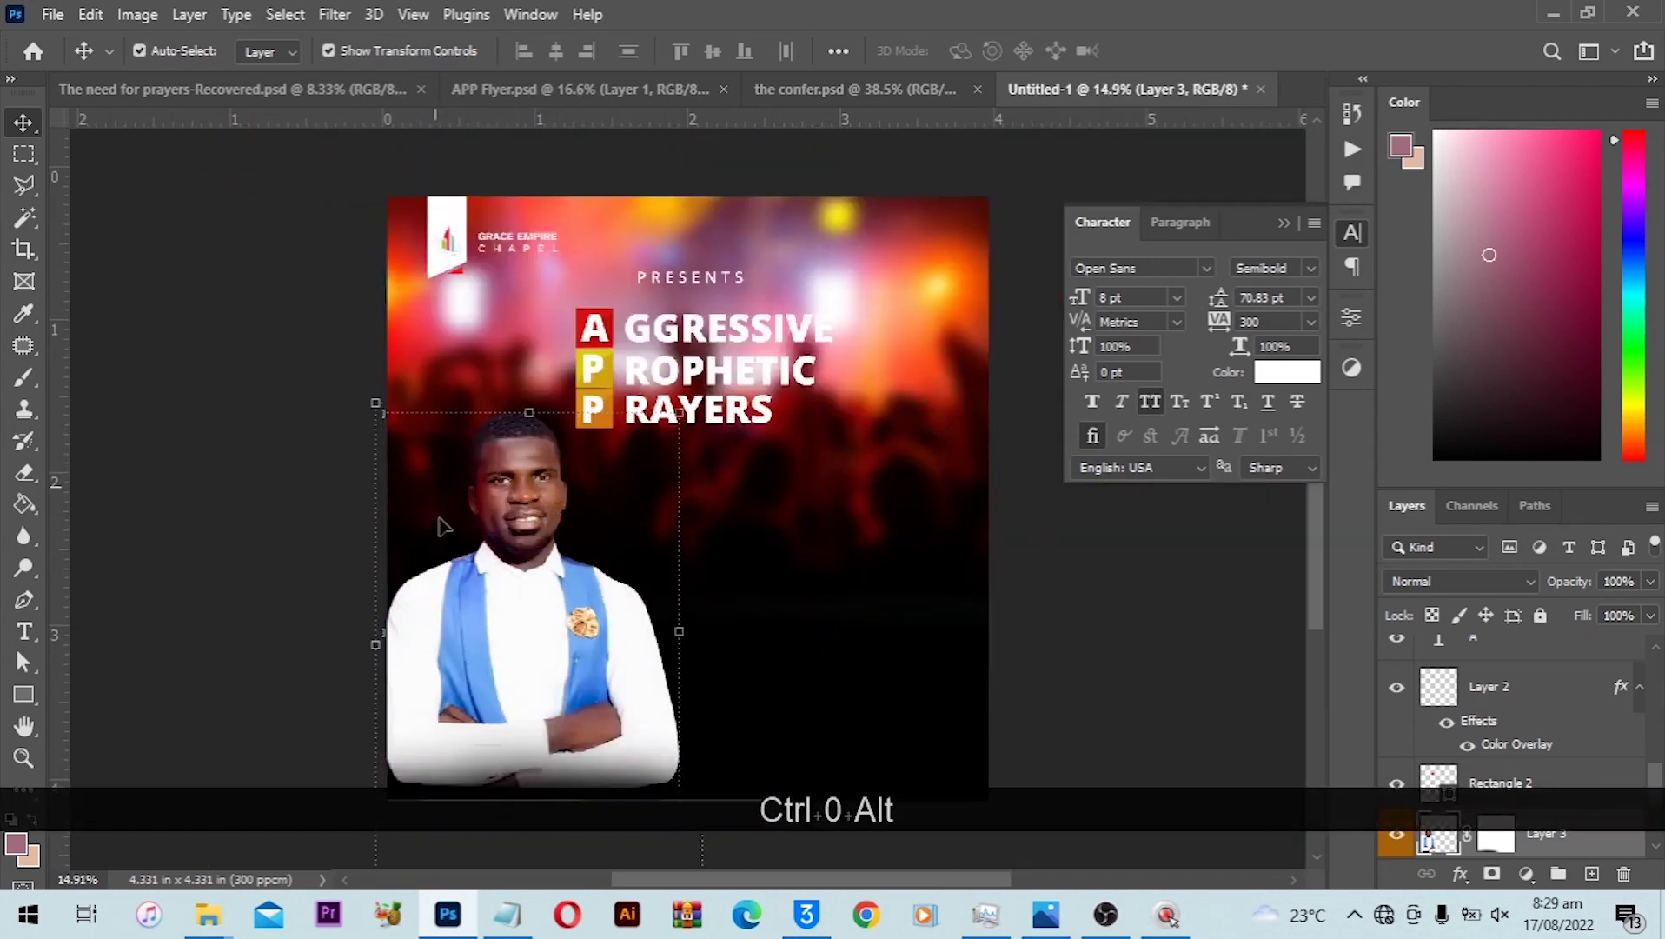
alt+scroll(444, 526, up, 1)
Bring the APP FLYER DETAILS notes up in Notepad beside the flyer.
click(1138, 547)
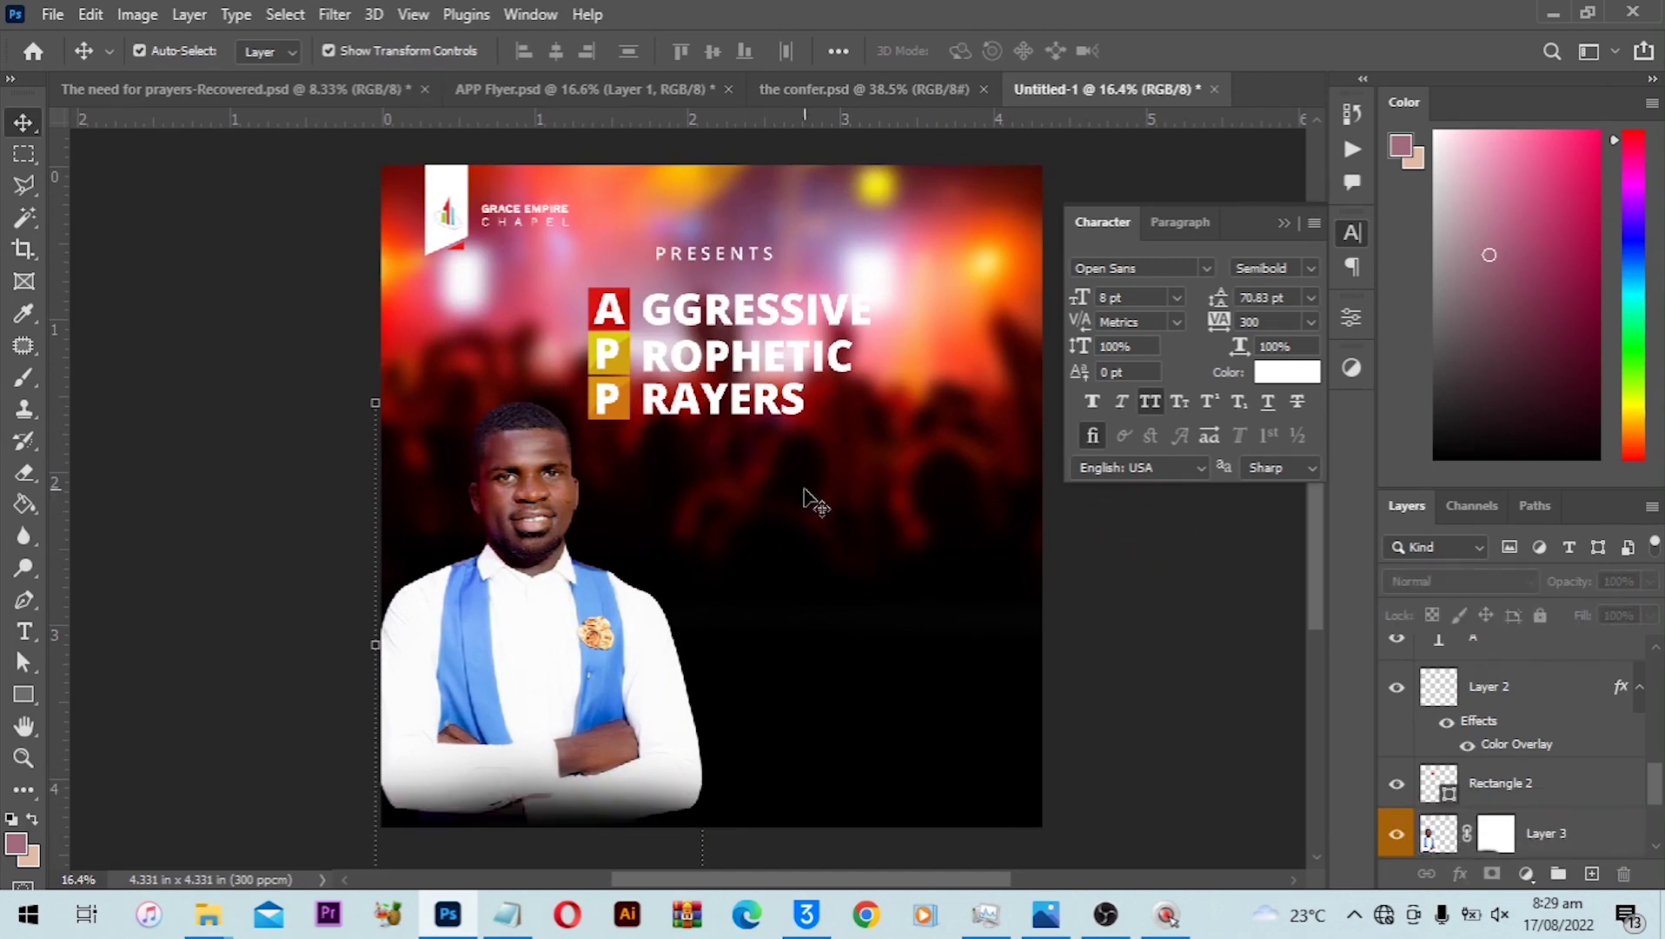
alt+scroll(669, 486, up, 2)
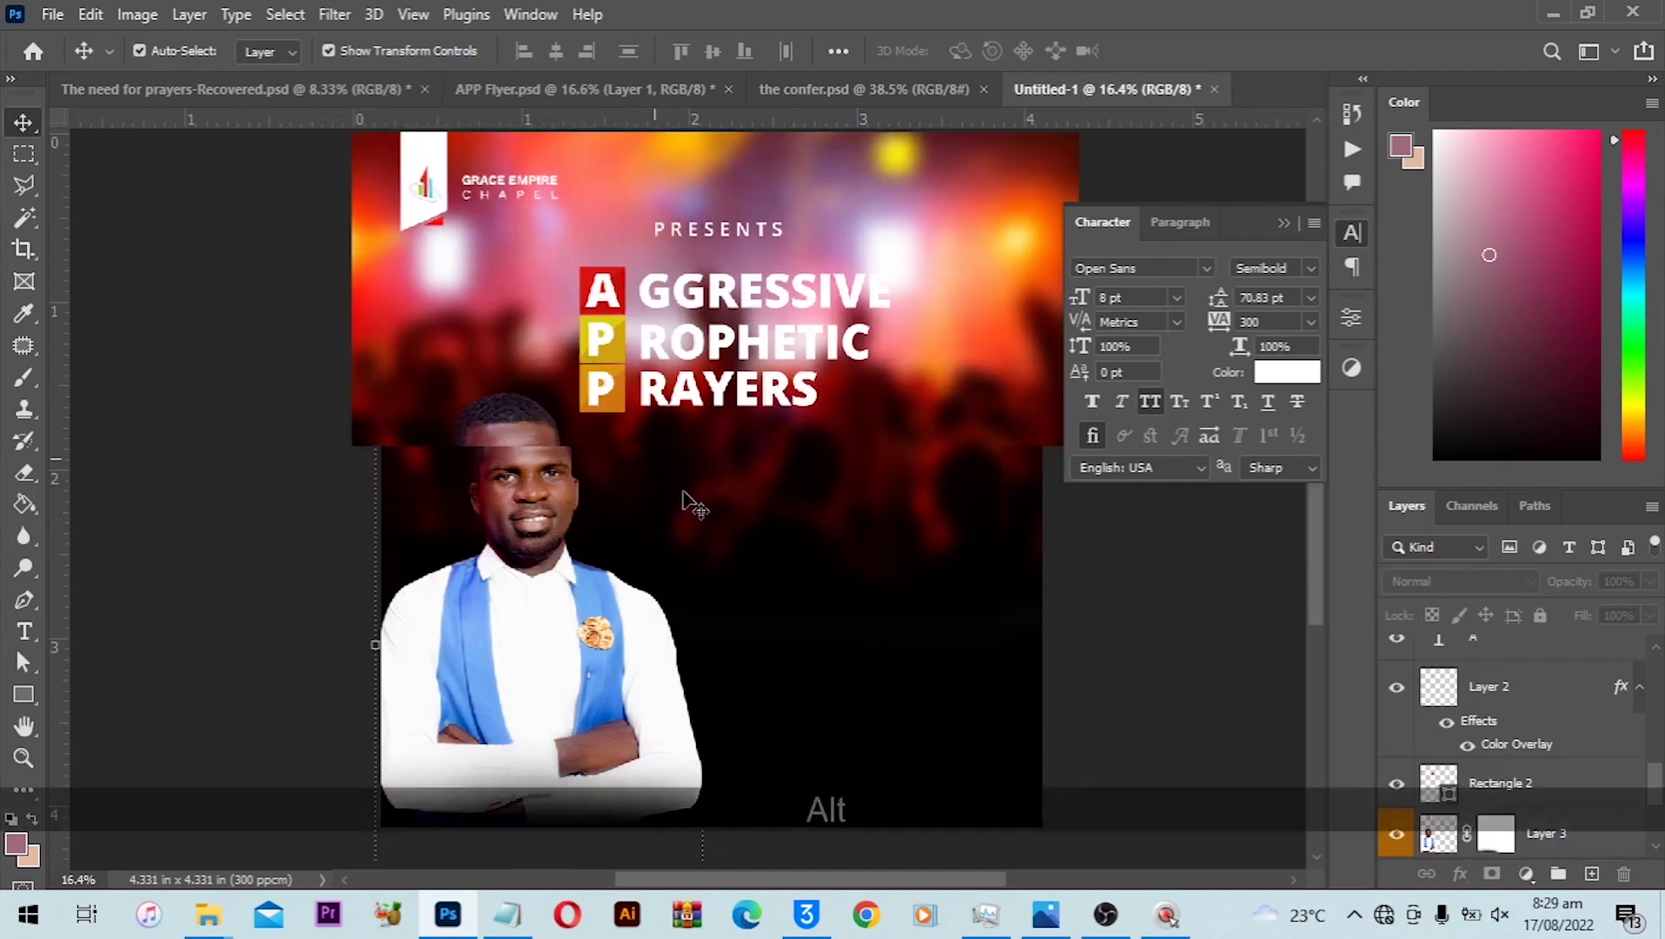
drag(840, 360, 762, 371)
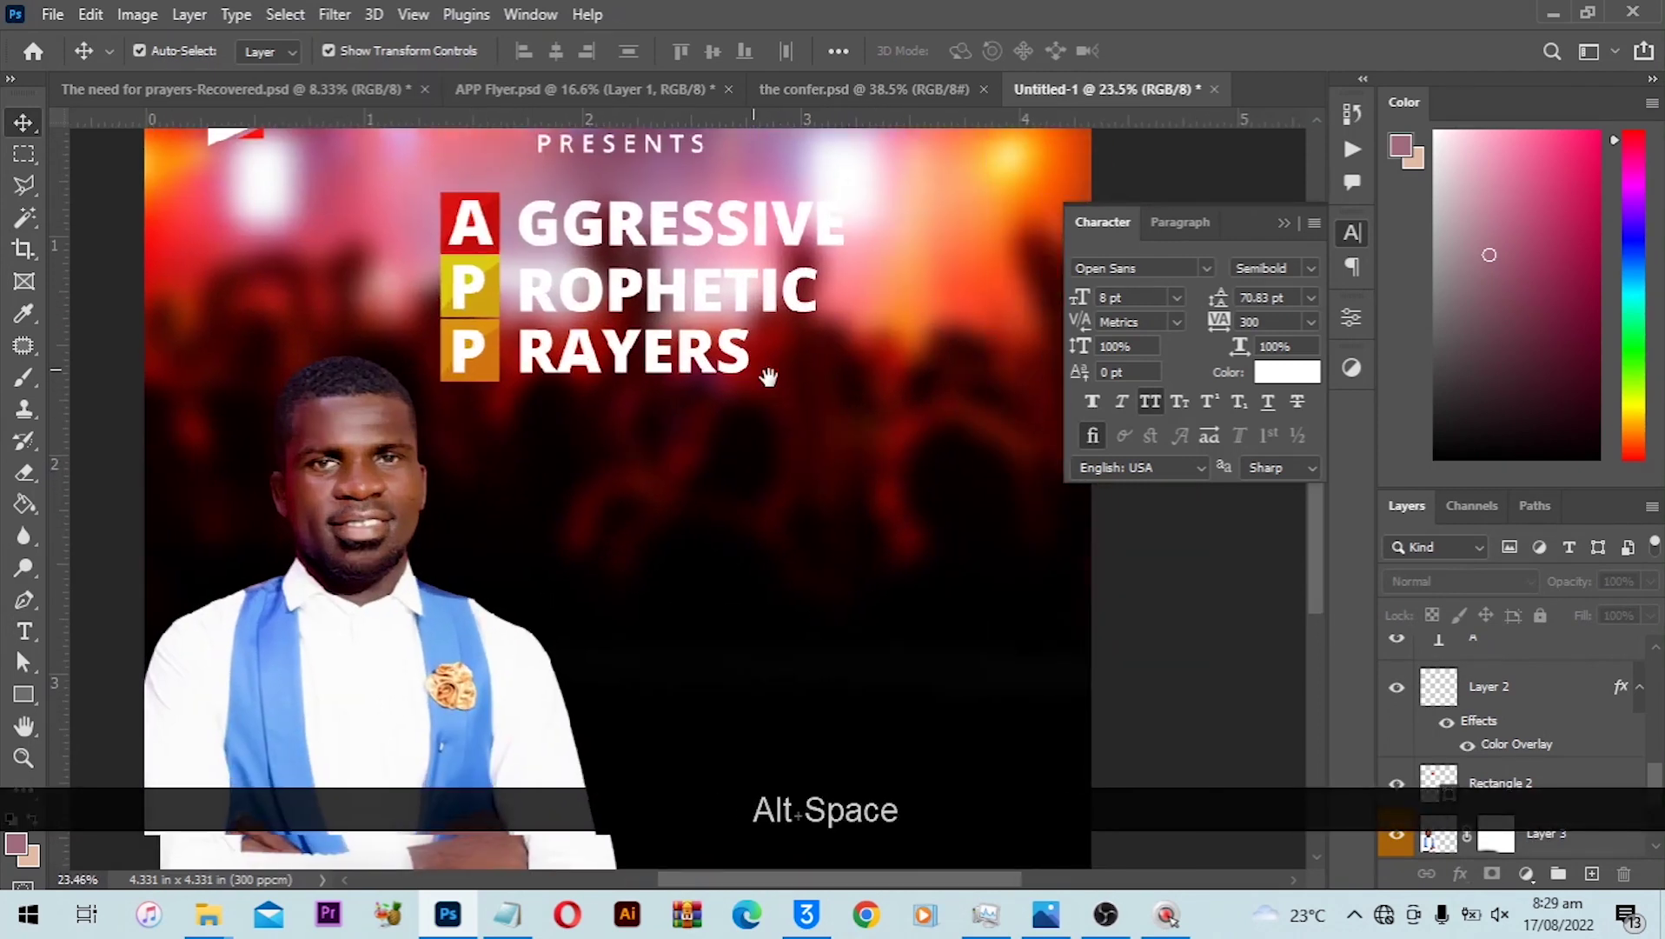
alt+scroll(446, 434, up, 1)
scroll(446, 435, up, 2)
key(t)
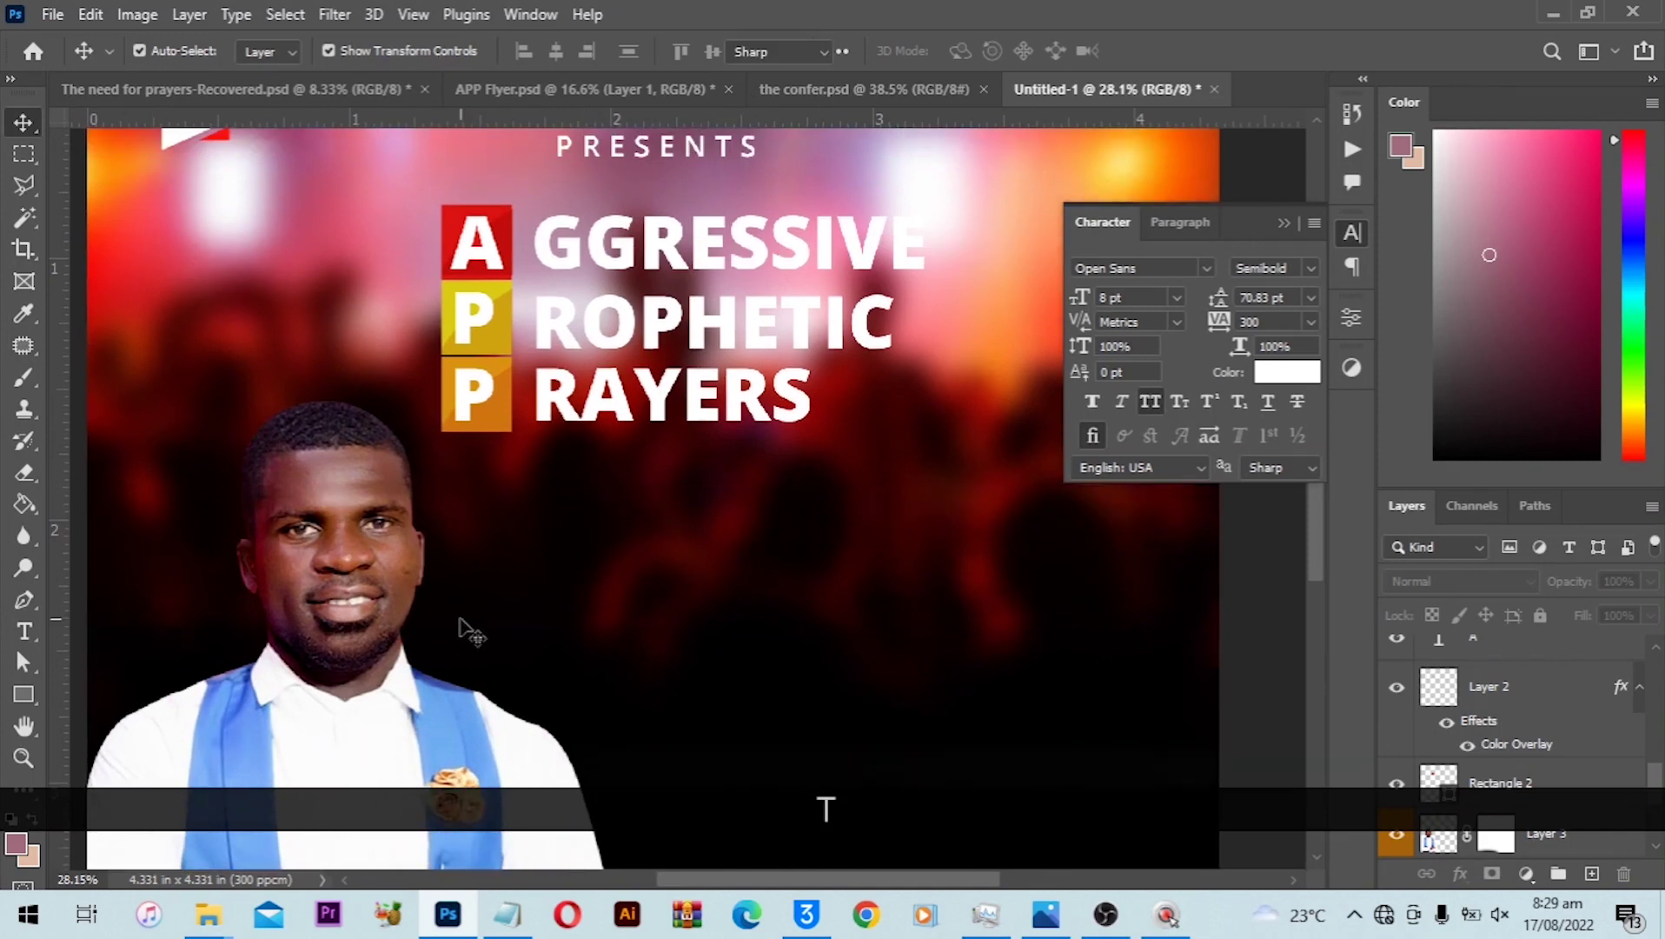
click(506, 914)
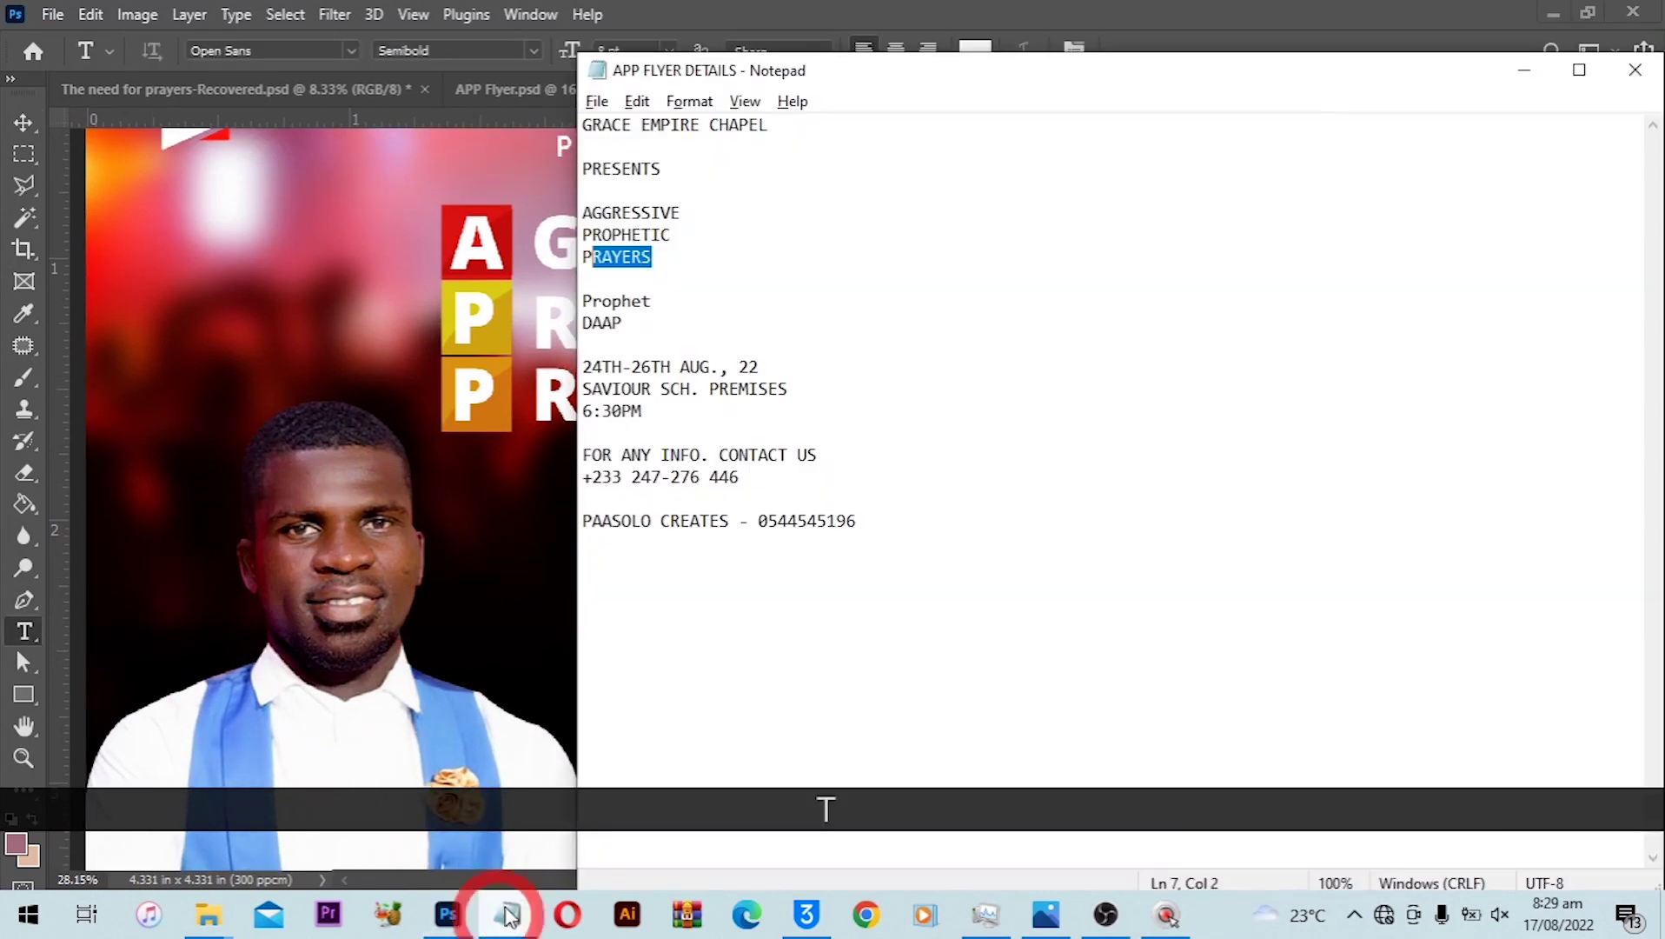
Copy the Prophet title and name lines from Notepad and paste them as new flyer text.
drag(639, 325, 569, 300)
key(ctrl+c)
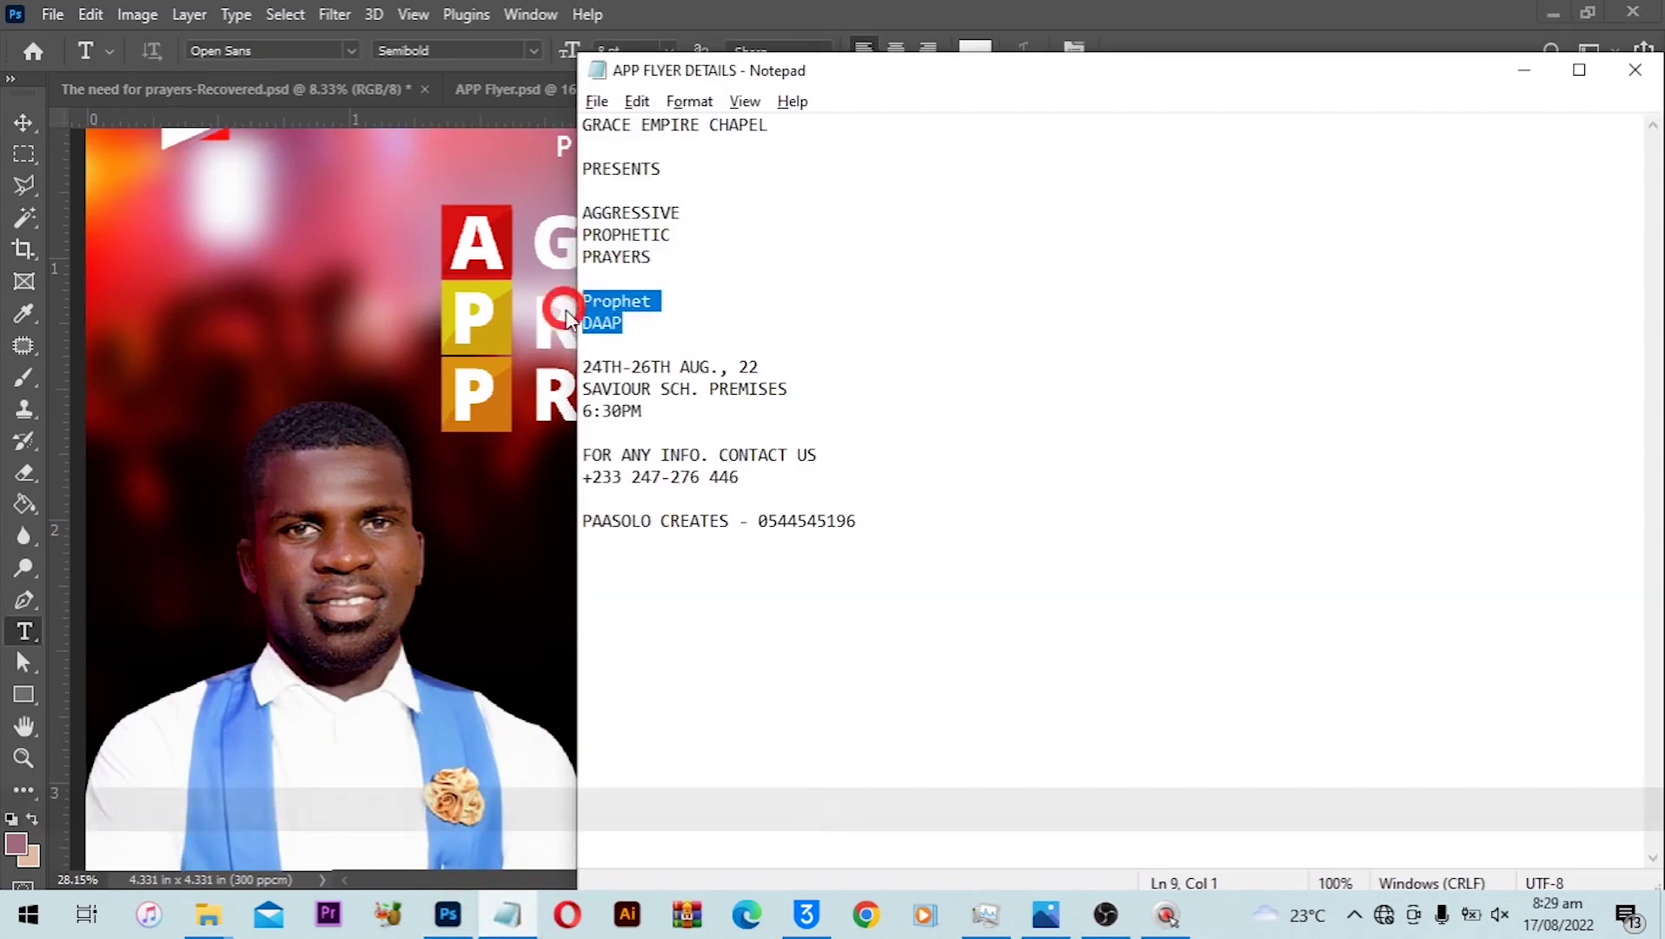
click(38, 635)
key(ctrl+v)
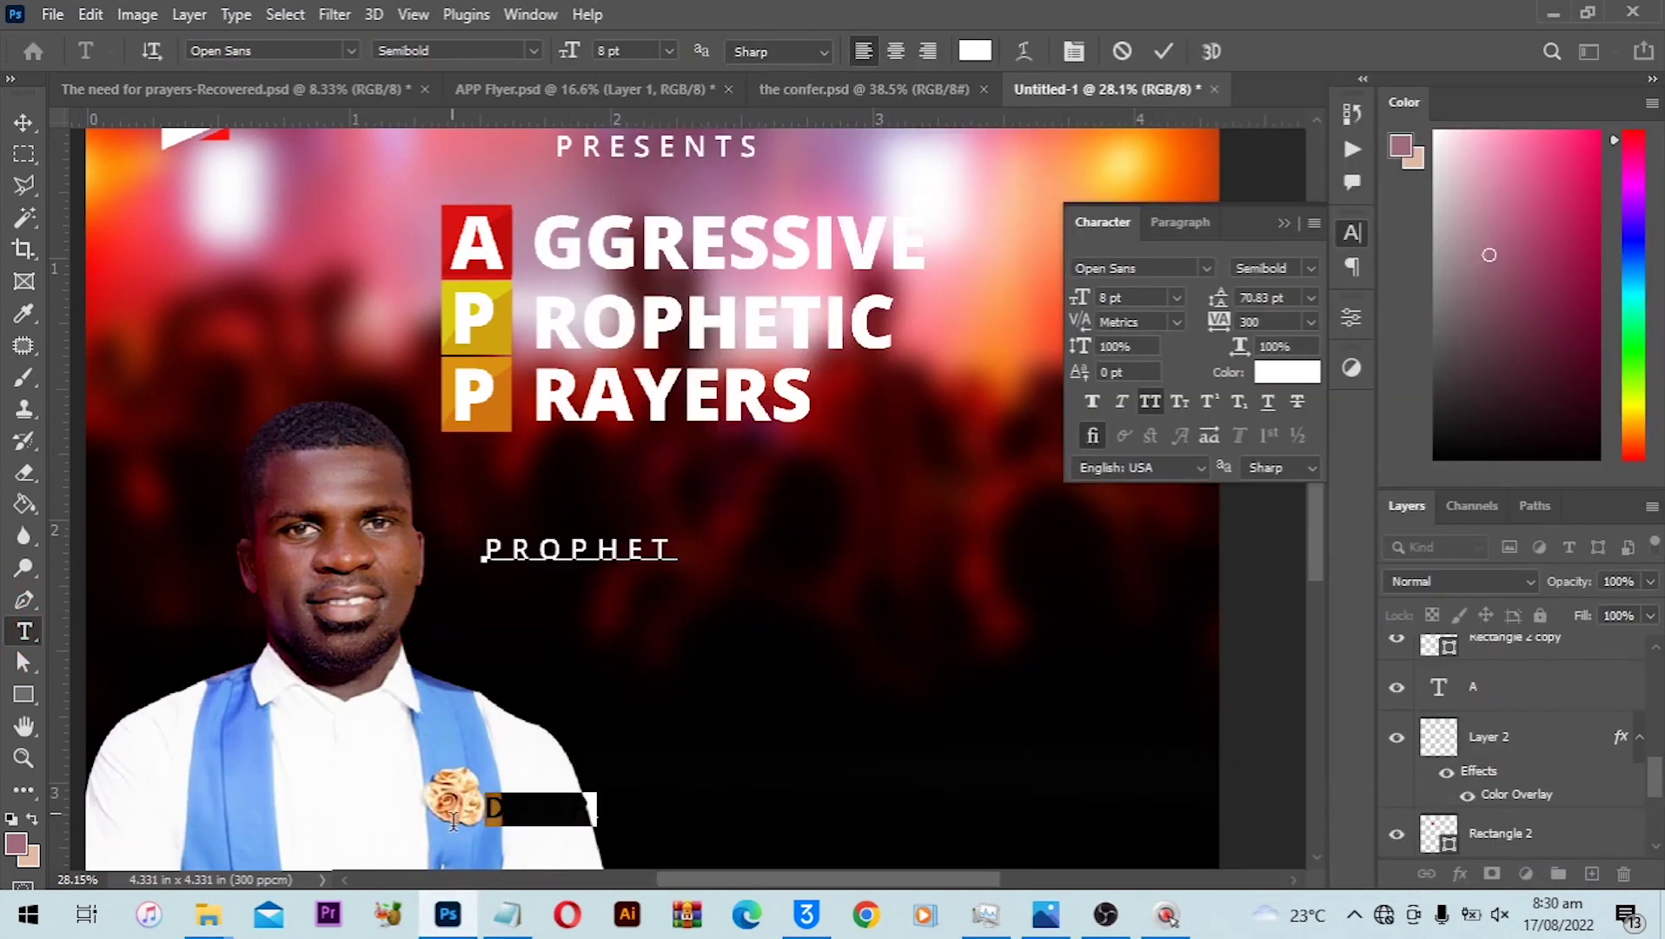
Cut the name line away, leaving 'Prophet' in the Autography font without all caps.
key(ctrl+x)
key(BackSpace)
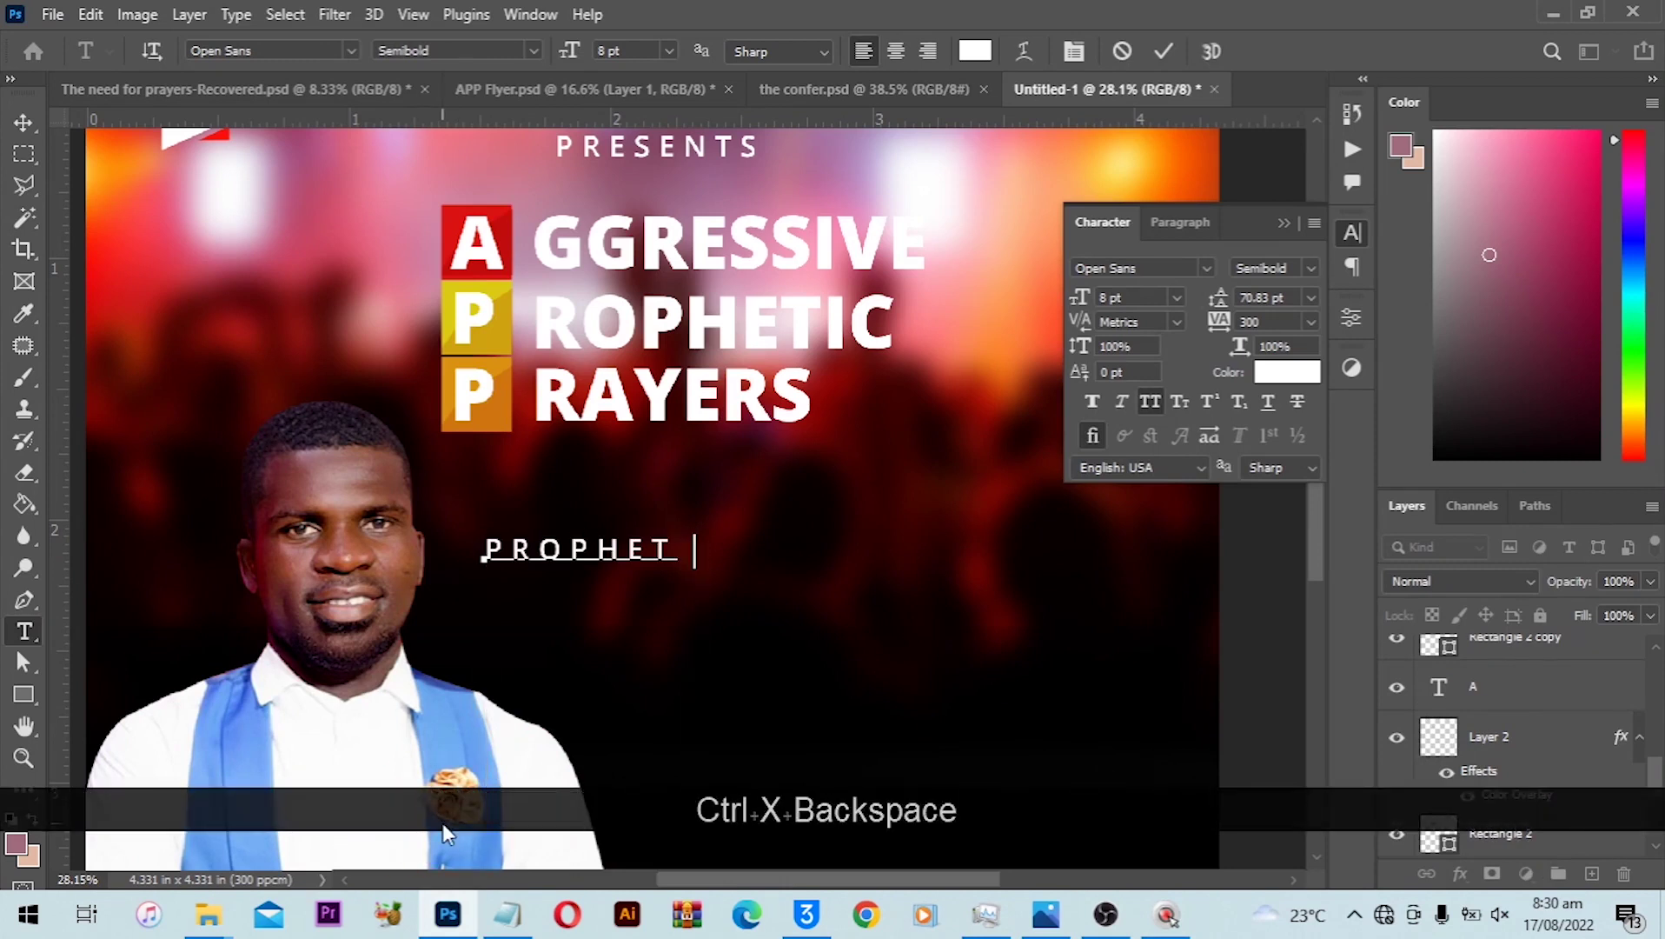
key(Return)
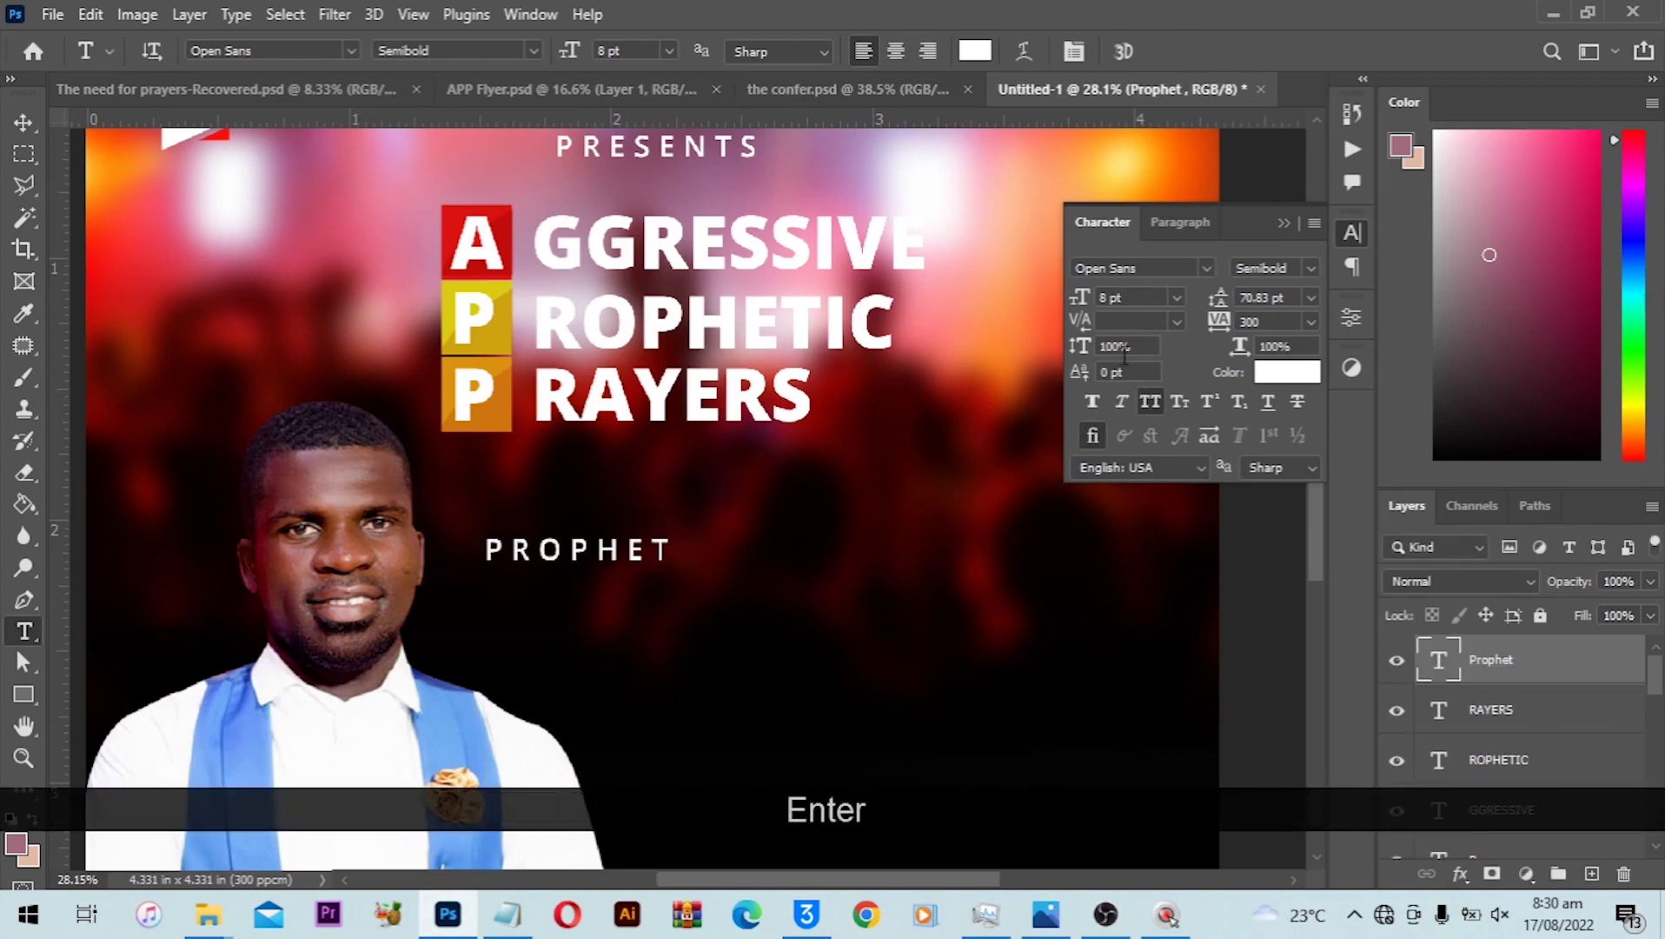
click(1151, 402)
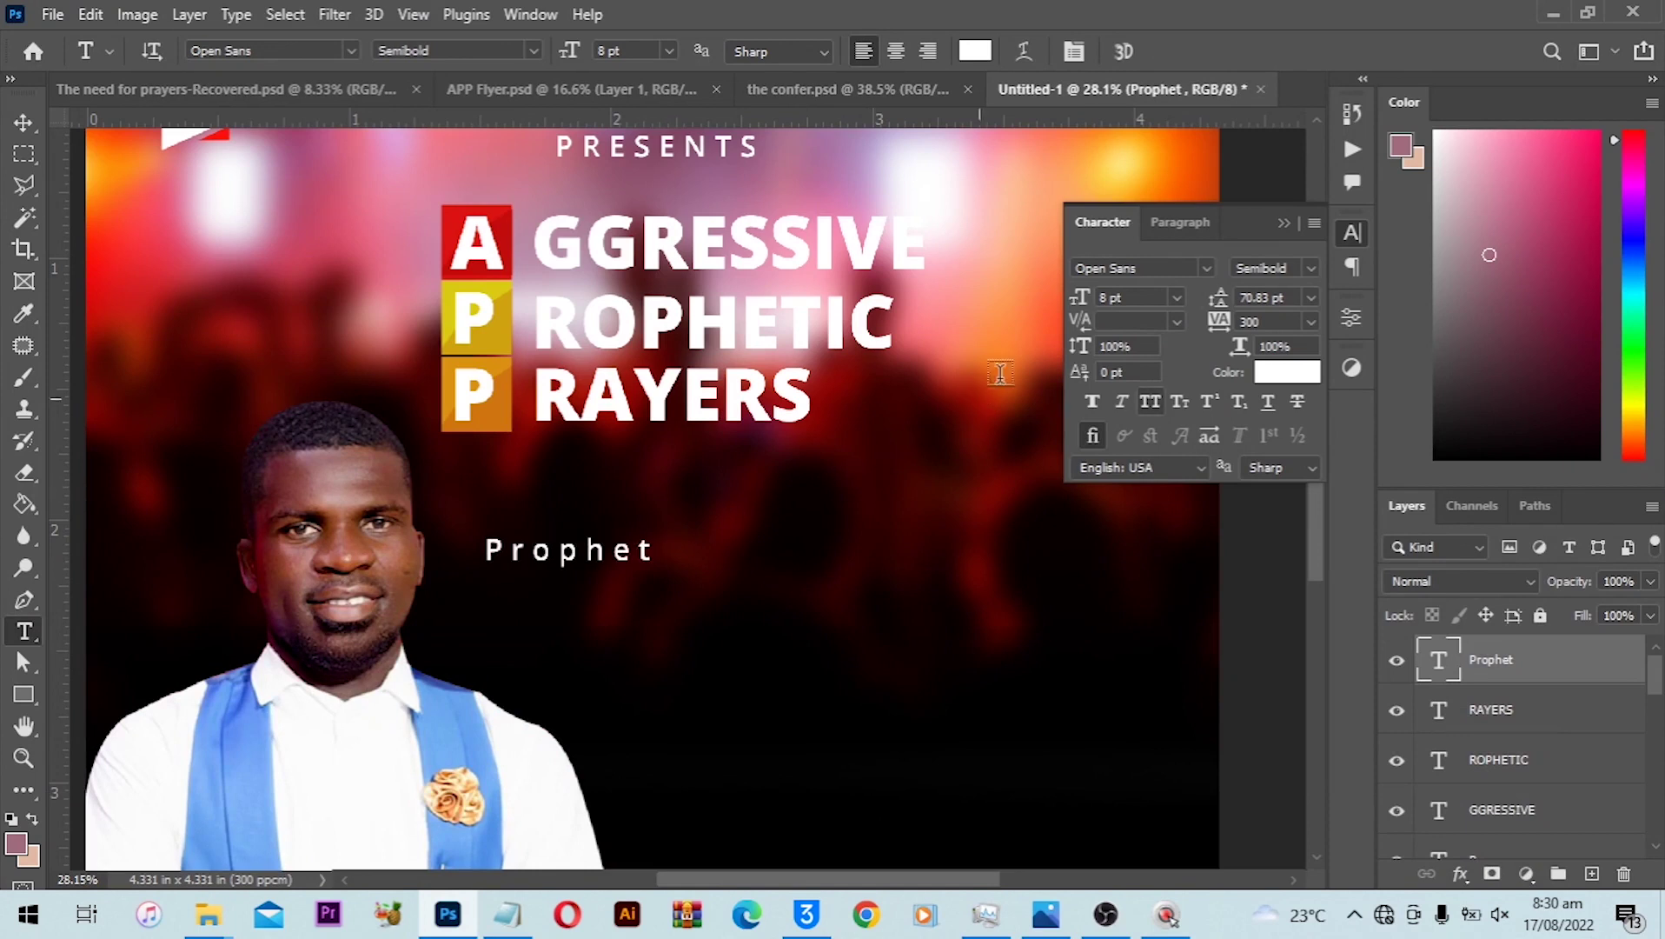
click(1207, 268)
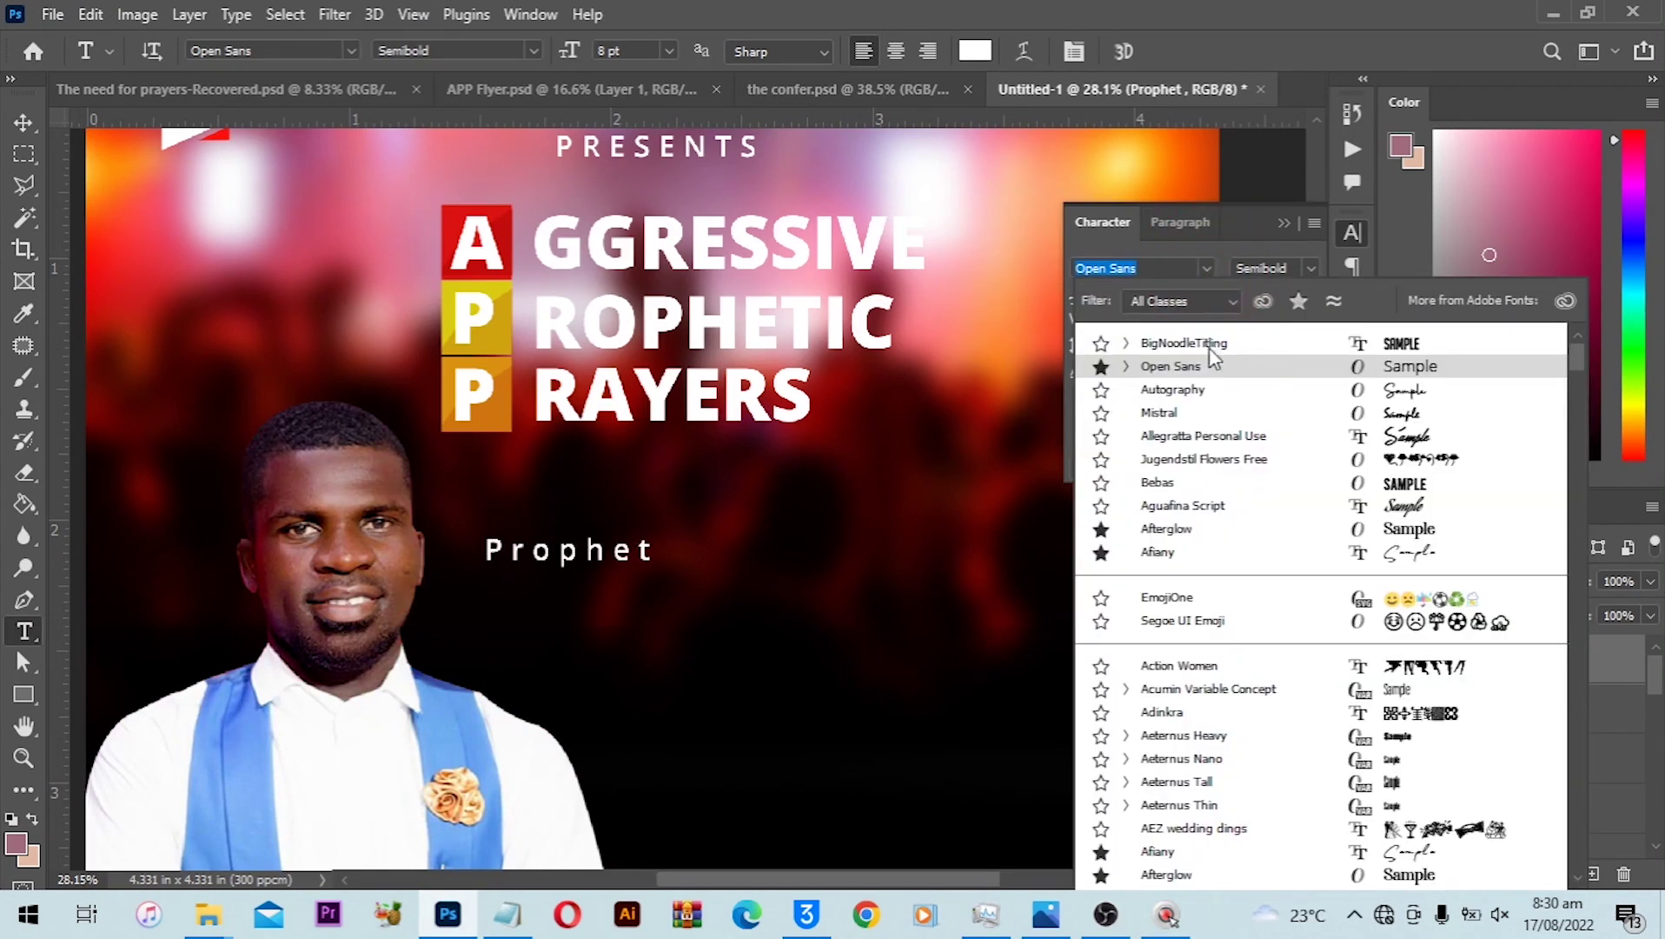
click(1205, 397)
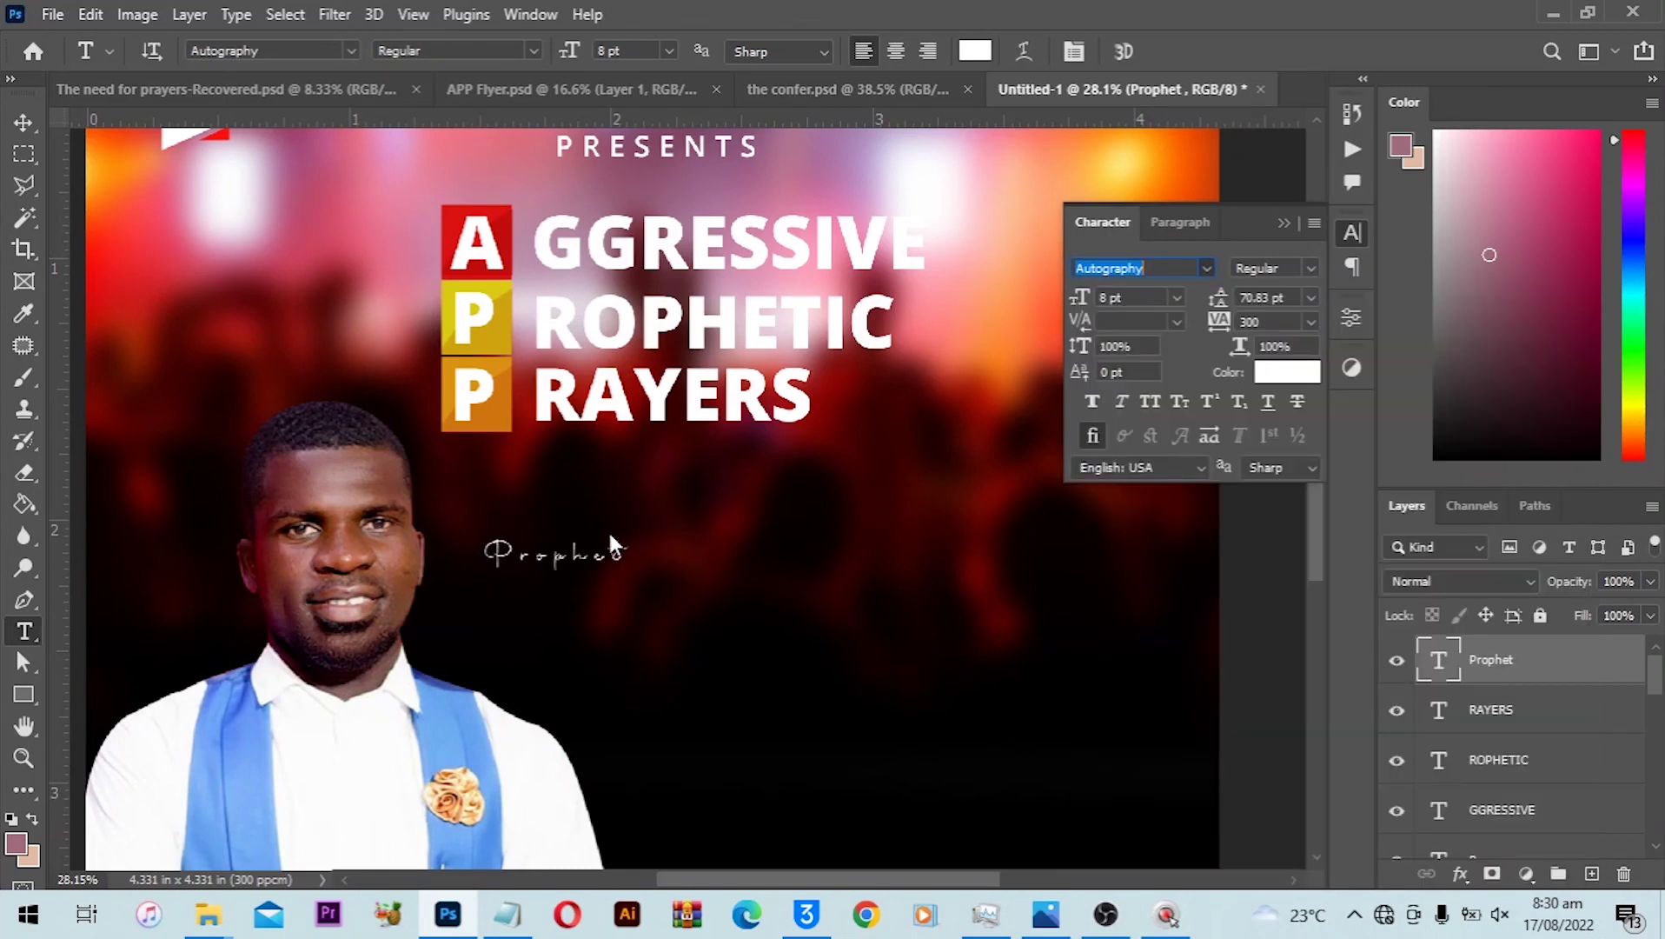
Enlarge Prophet to about 170% (13.56 pt) and set its tracking to 0.
key(ctrl+t)
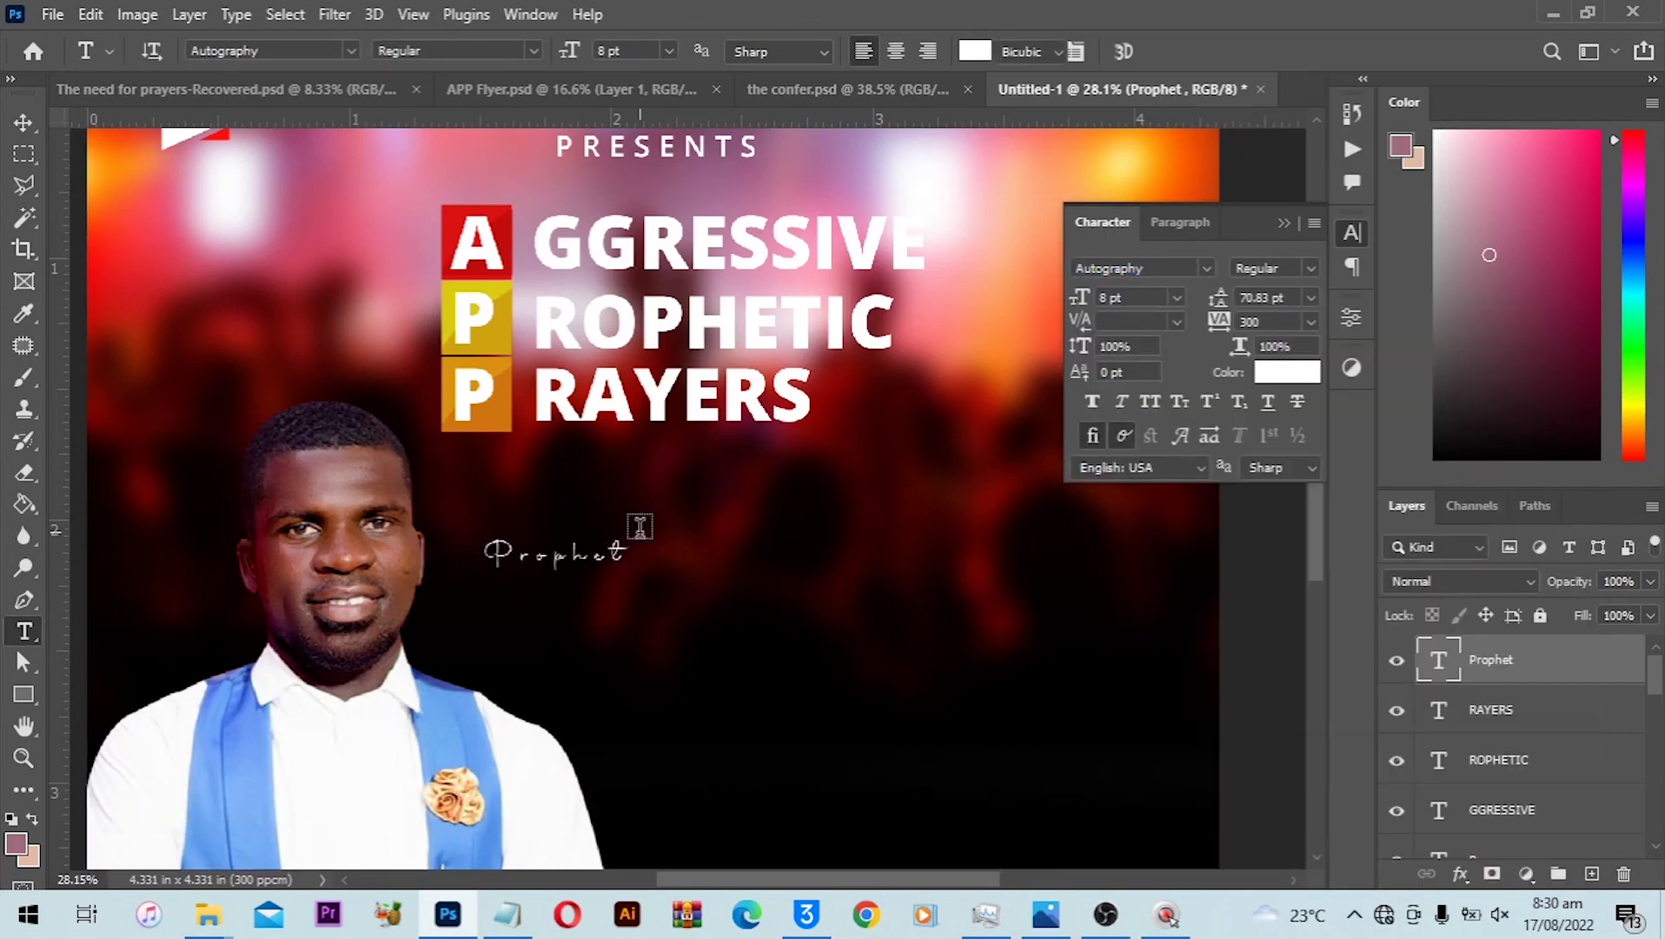
scroll(639, 531, down, 2)
drag(639, 531, 730, 507)
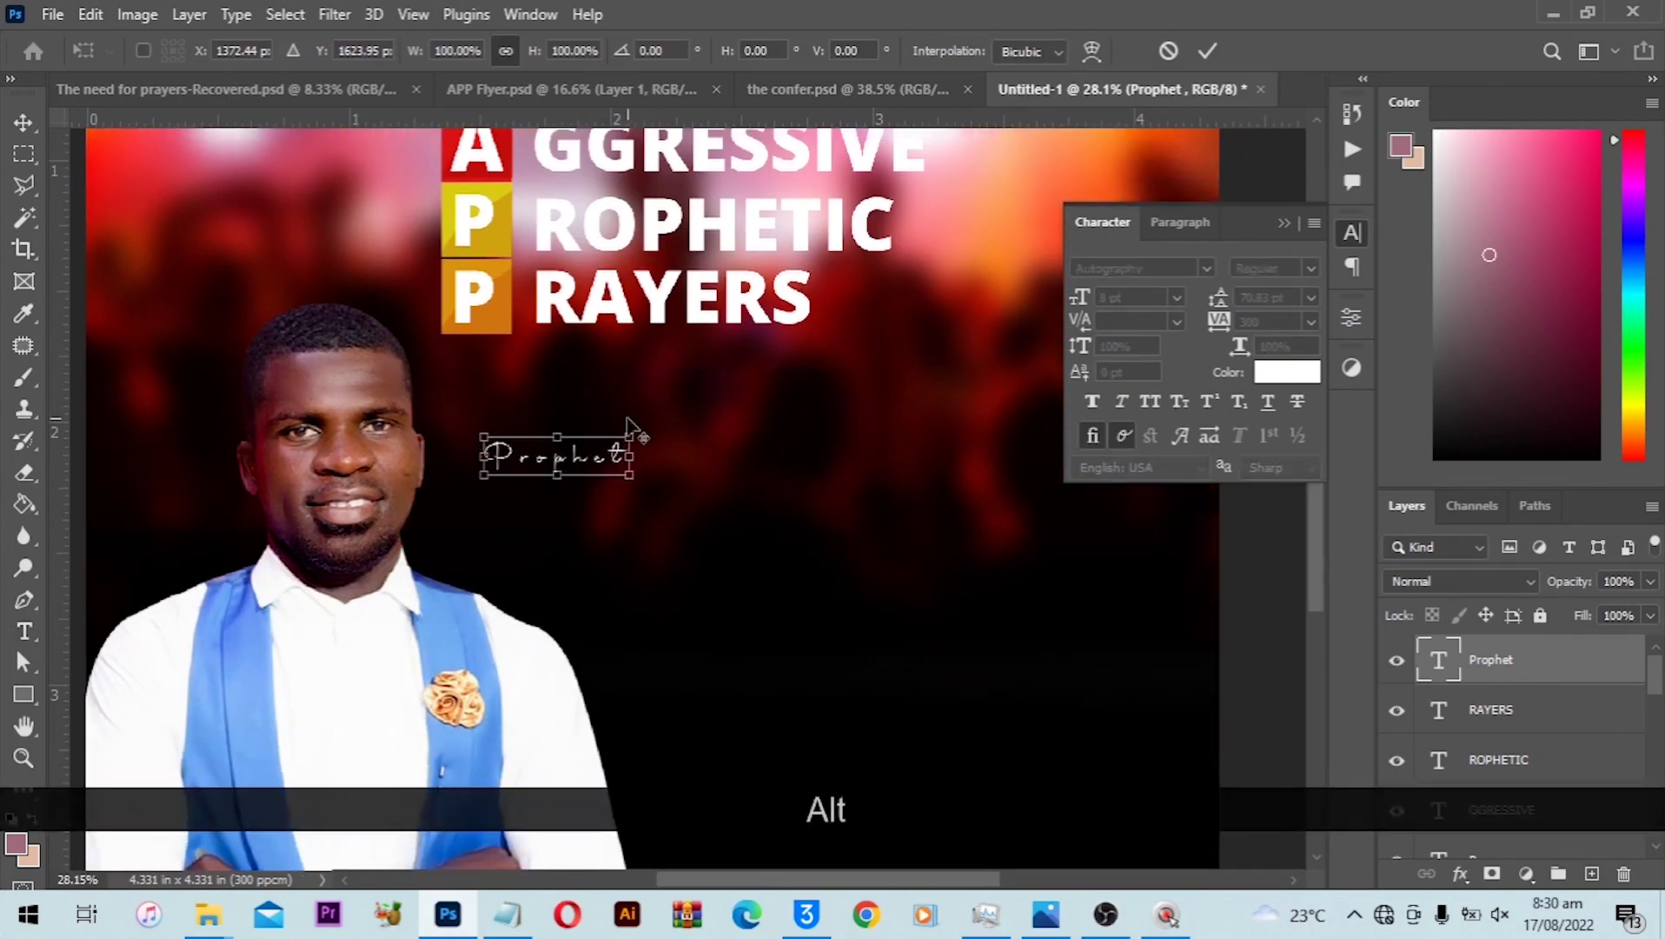
click(1134, 322)
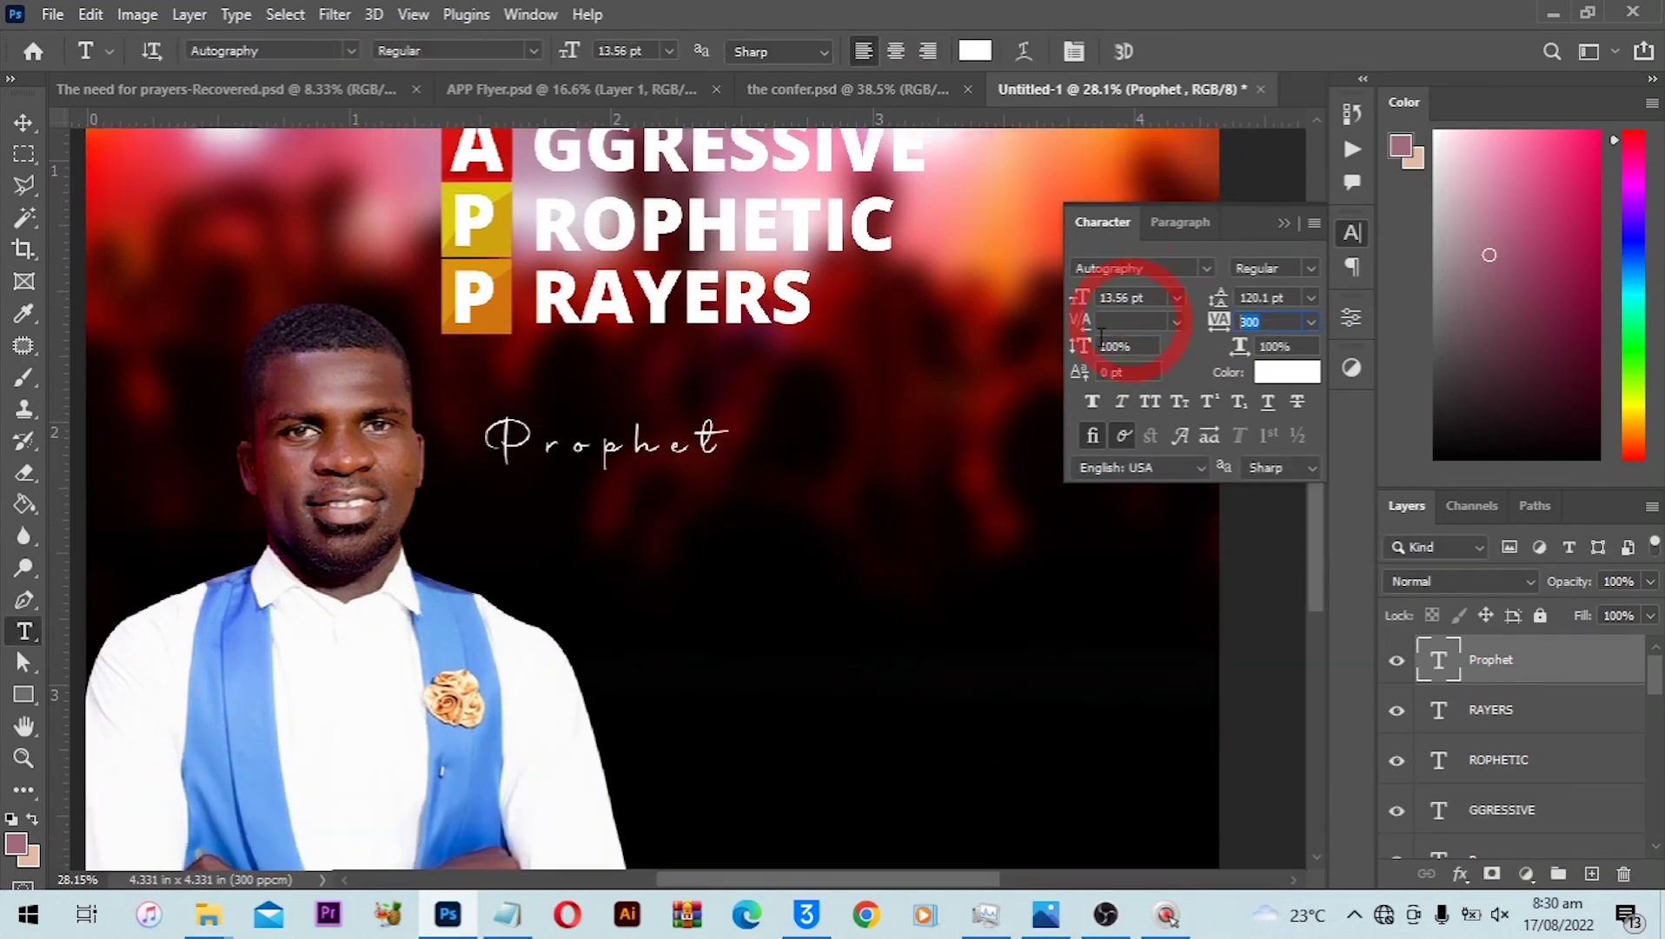
text(0)
key(Return)
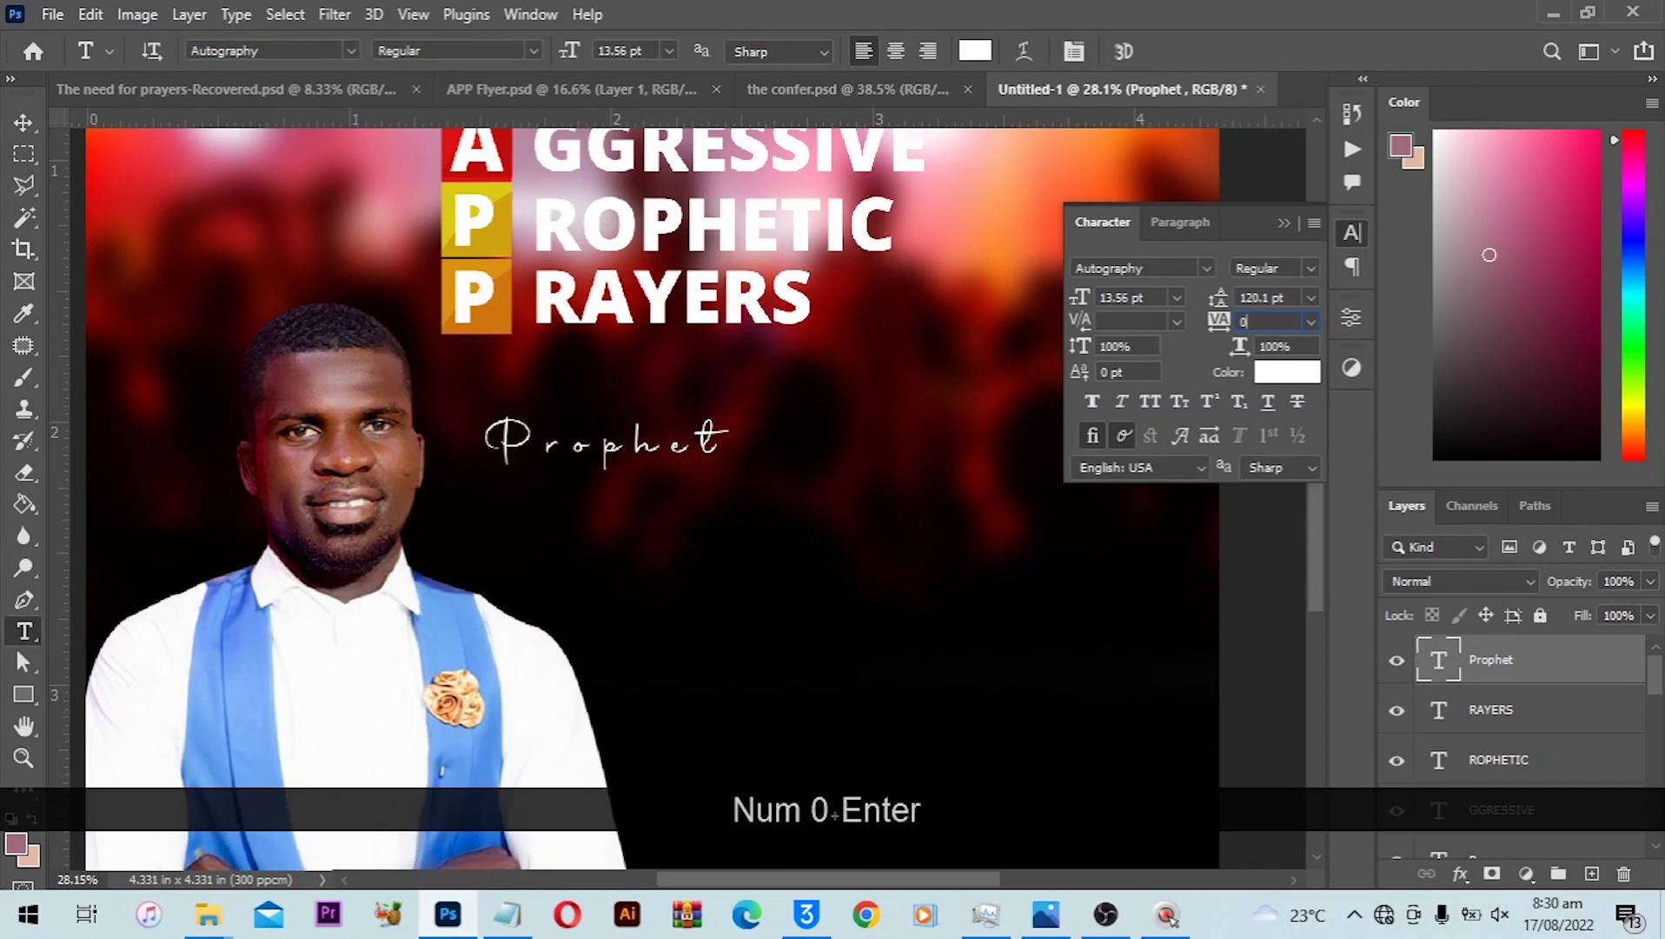
key(v)
scroll(488, 591, up, 1)
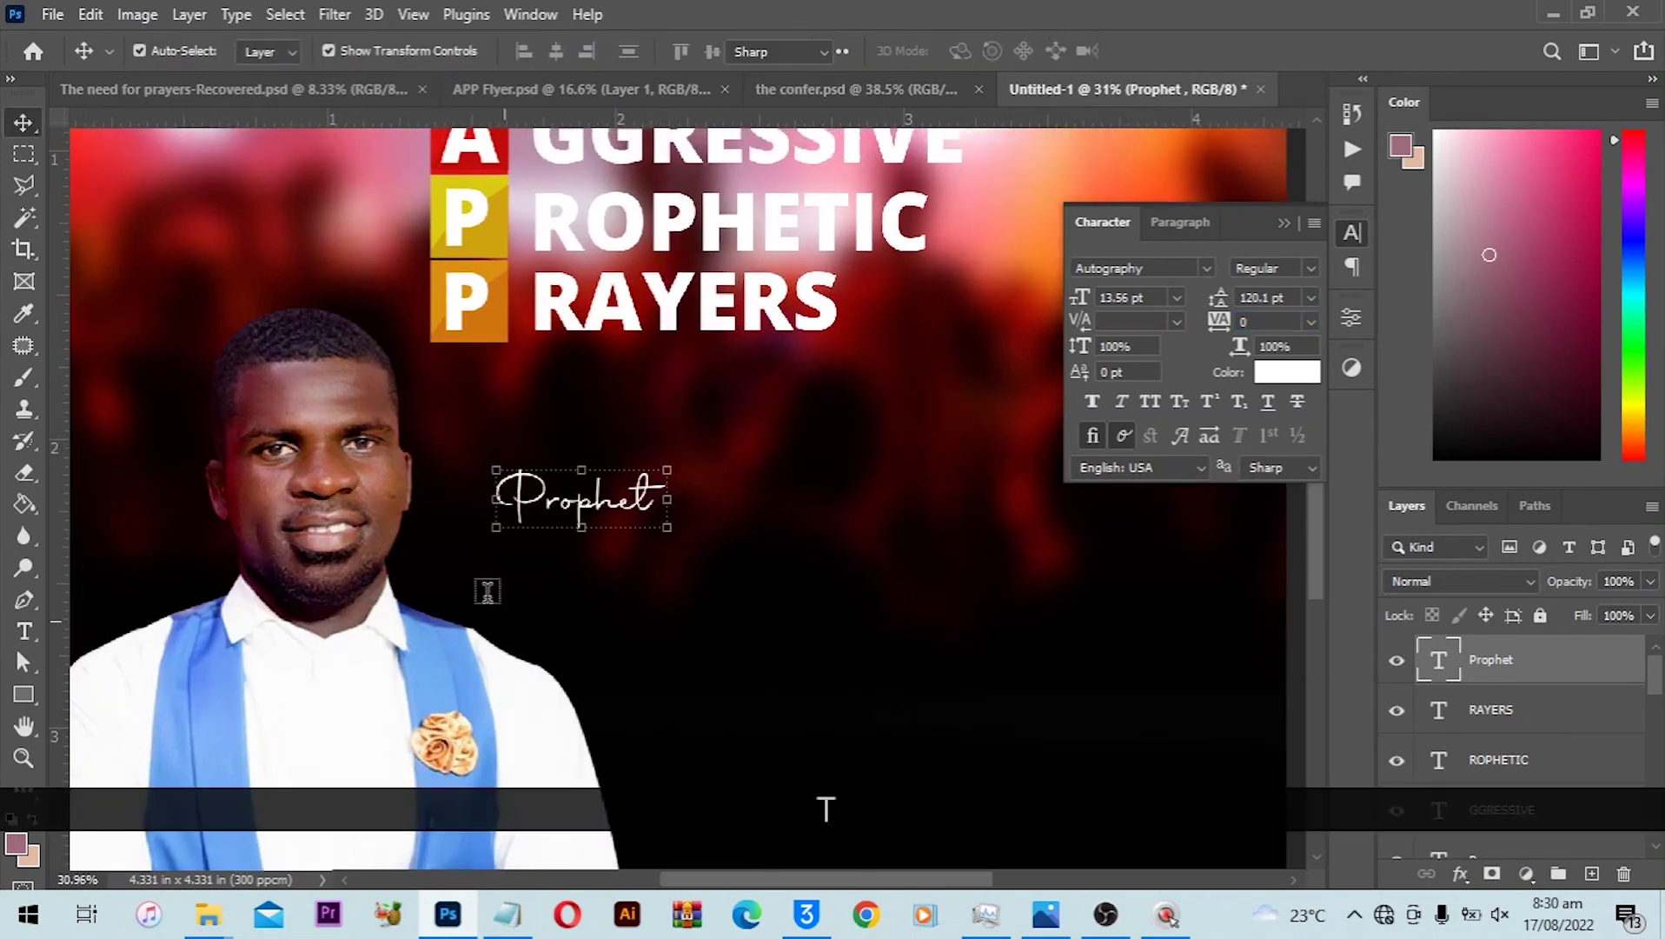
Paste the prophet's name as new text under Prophet in BigNoodleTitling with tracking 0.
click(488, 591)
key(ctrl+v)
key(ctrl+a)
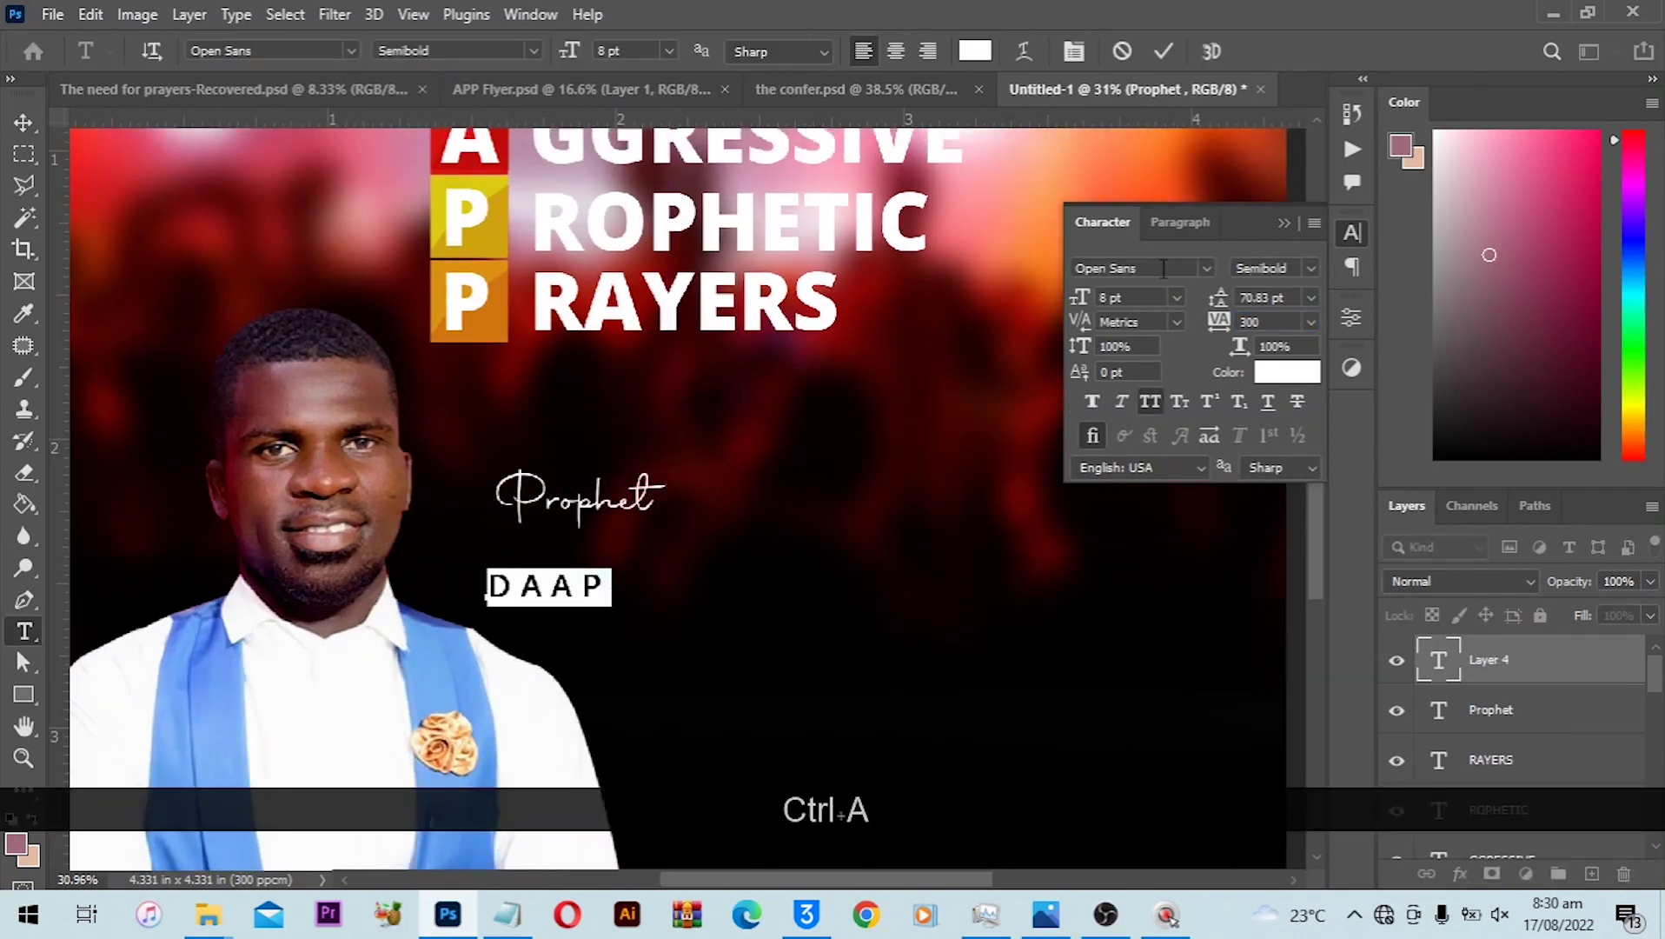
click(1165, 267)
click(1208, 268)
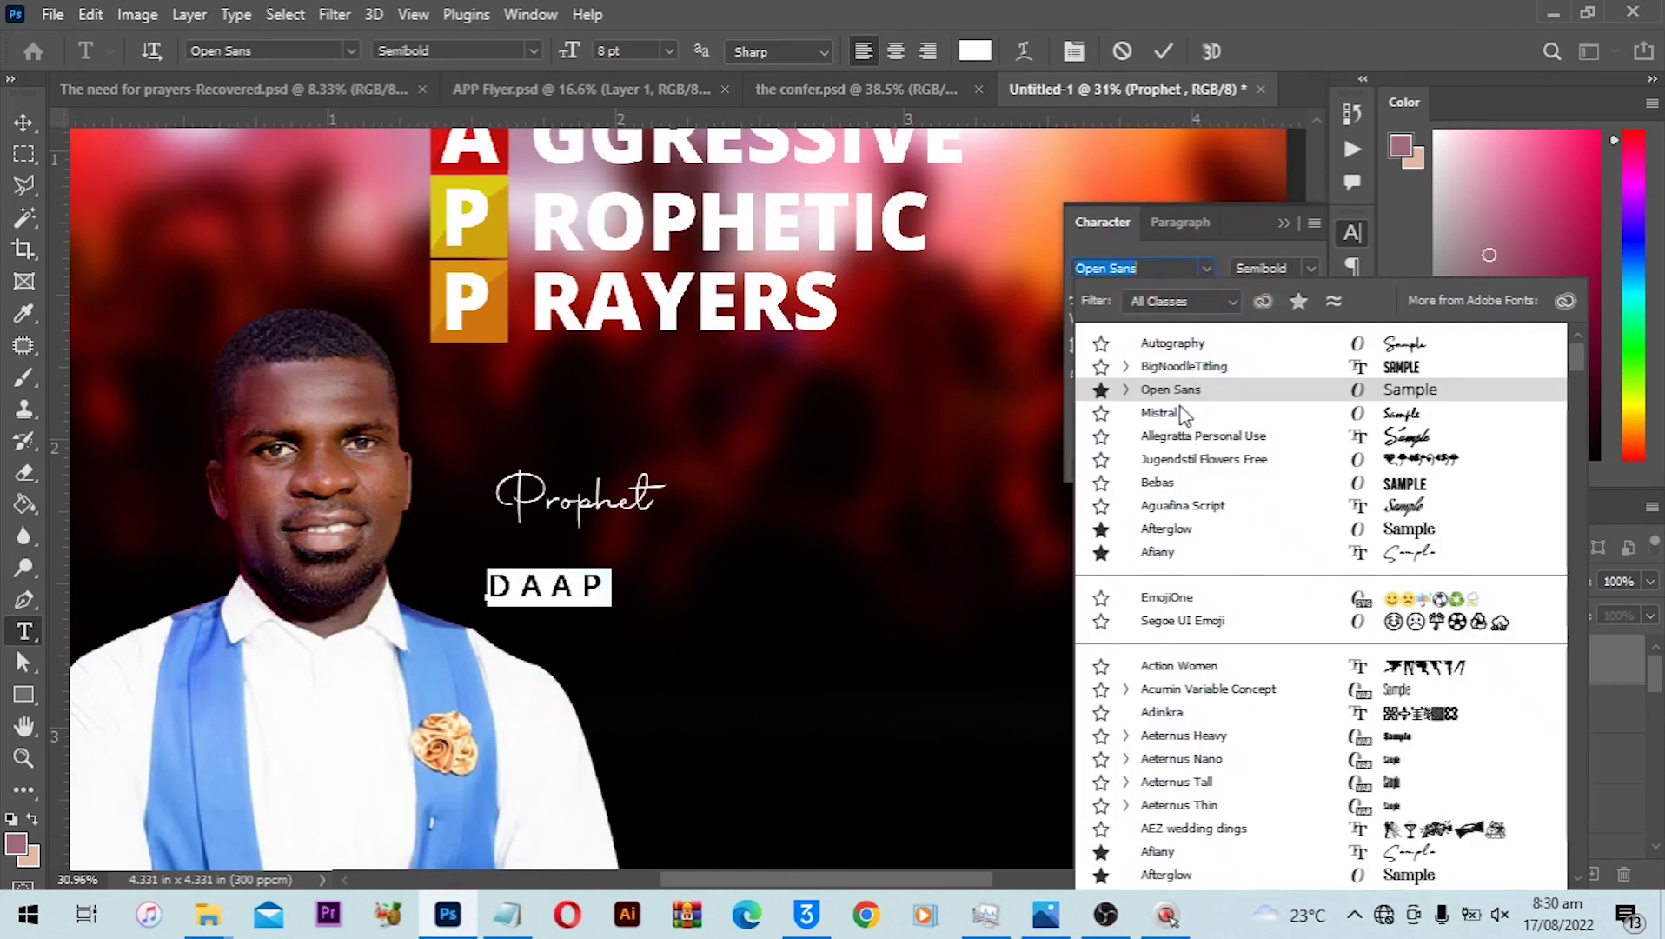
click(1217, 370)
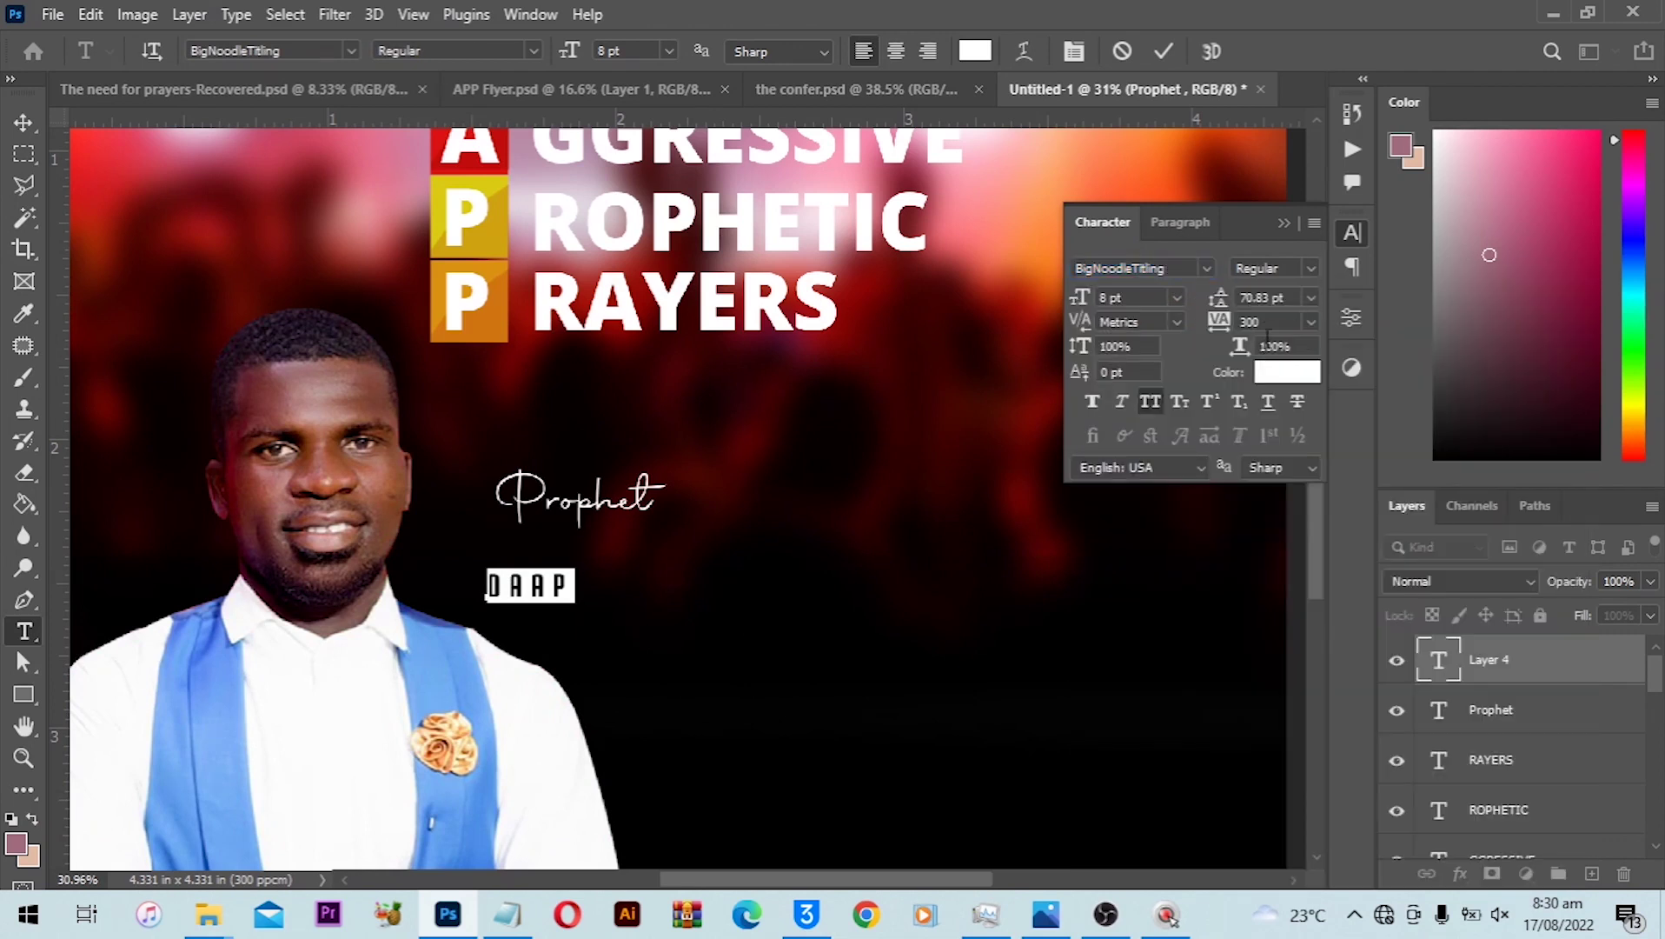
text(0)
key(Return)
key(KP_Decimal)
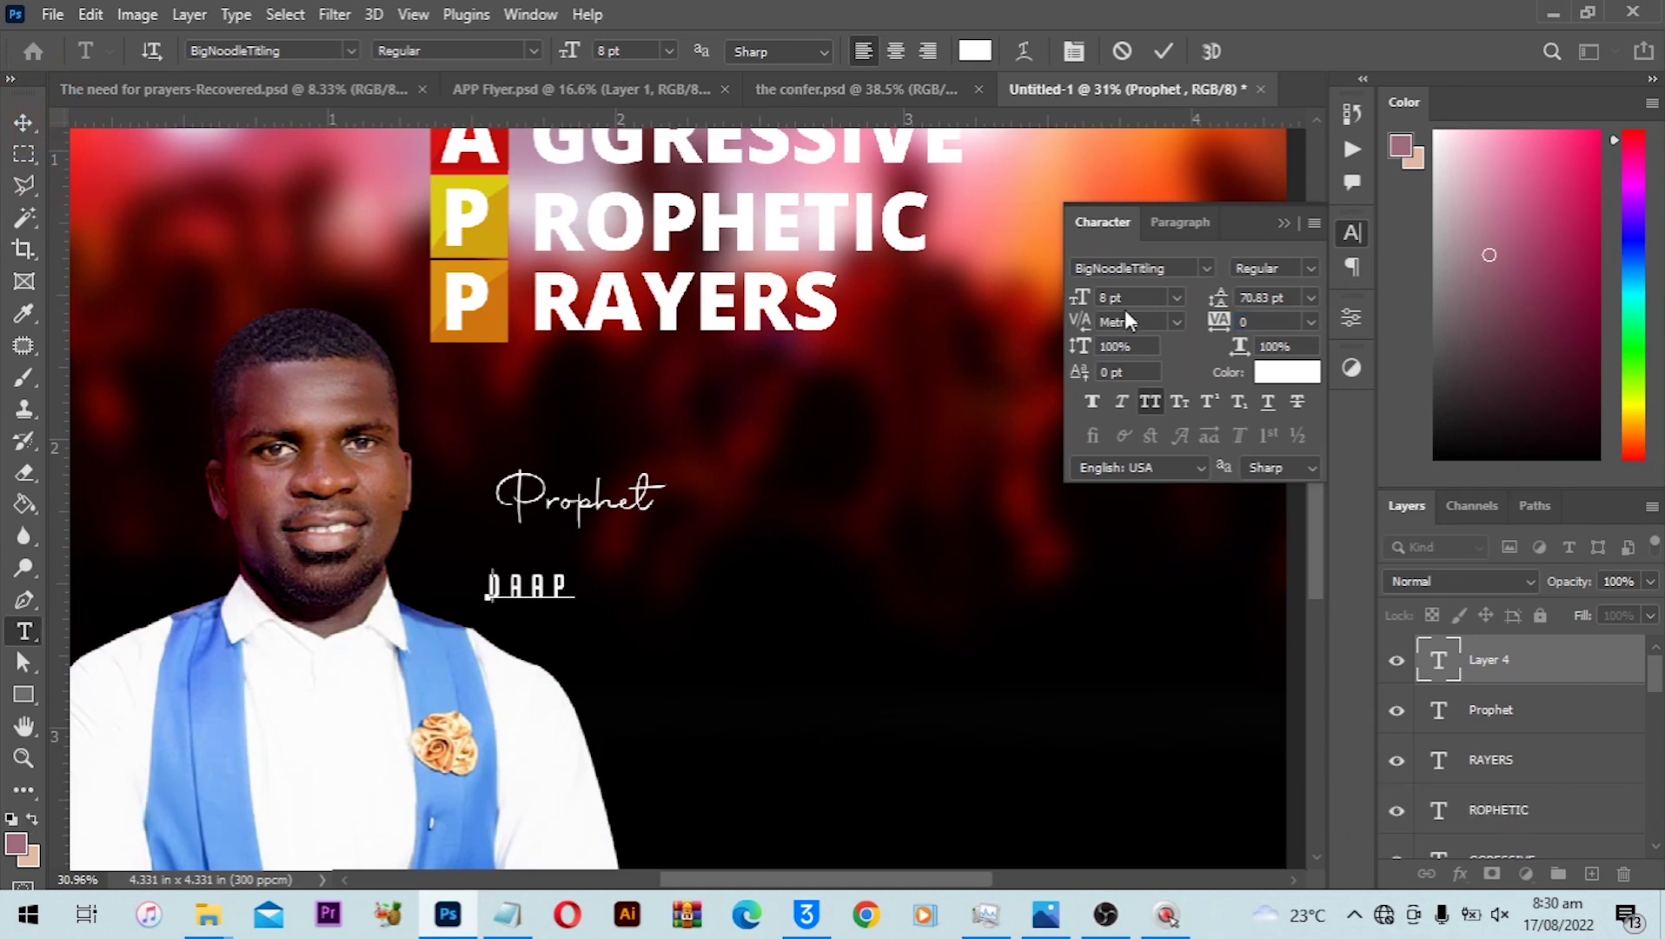
key(v)
Undo the stray dot text layer created by mistake.
click(520, 576)
key(ctrl+z)
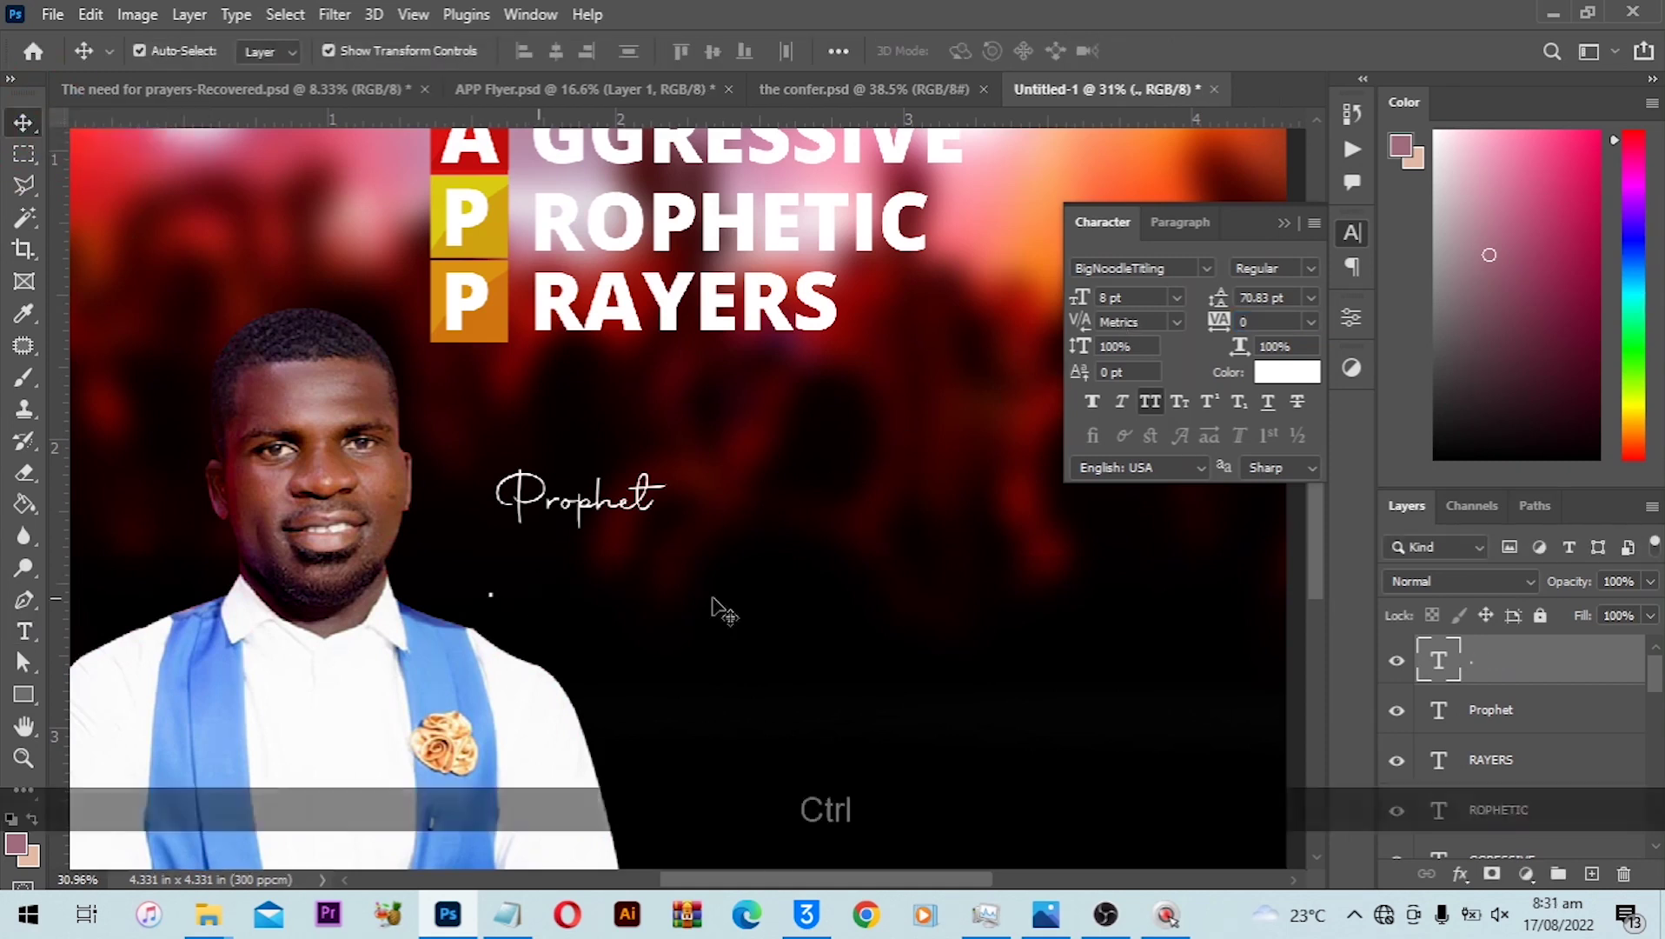
key(d)
key(a)
key(a)
key(p)
scroll(475, 522, down, 1)
click(23, 122)
scroll(660, 578, up, 3)
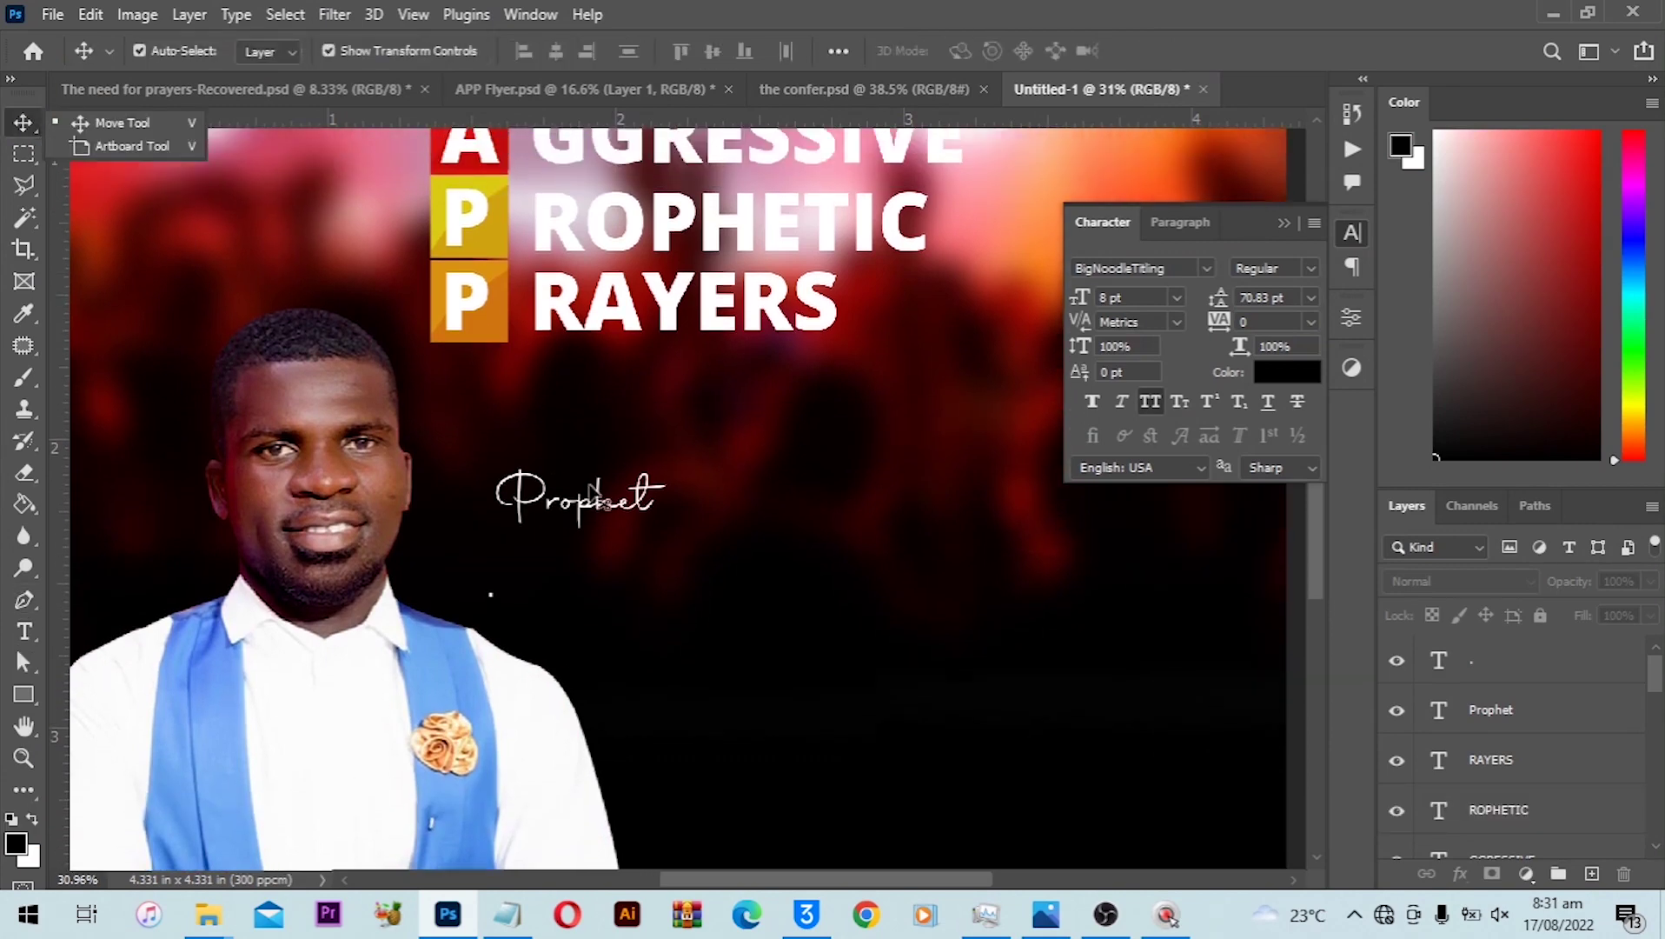
key(ctrl+z)
Retype the name as a new text line under Prophet in BigNoodleTitling.
scroll(665, 570, down, 1)
key(t)
scroll(503, 576, up, 1)
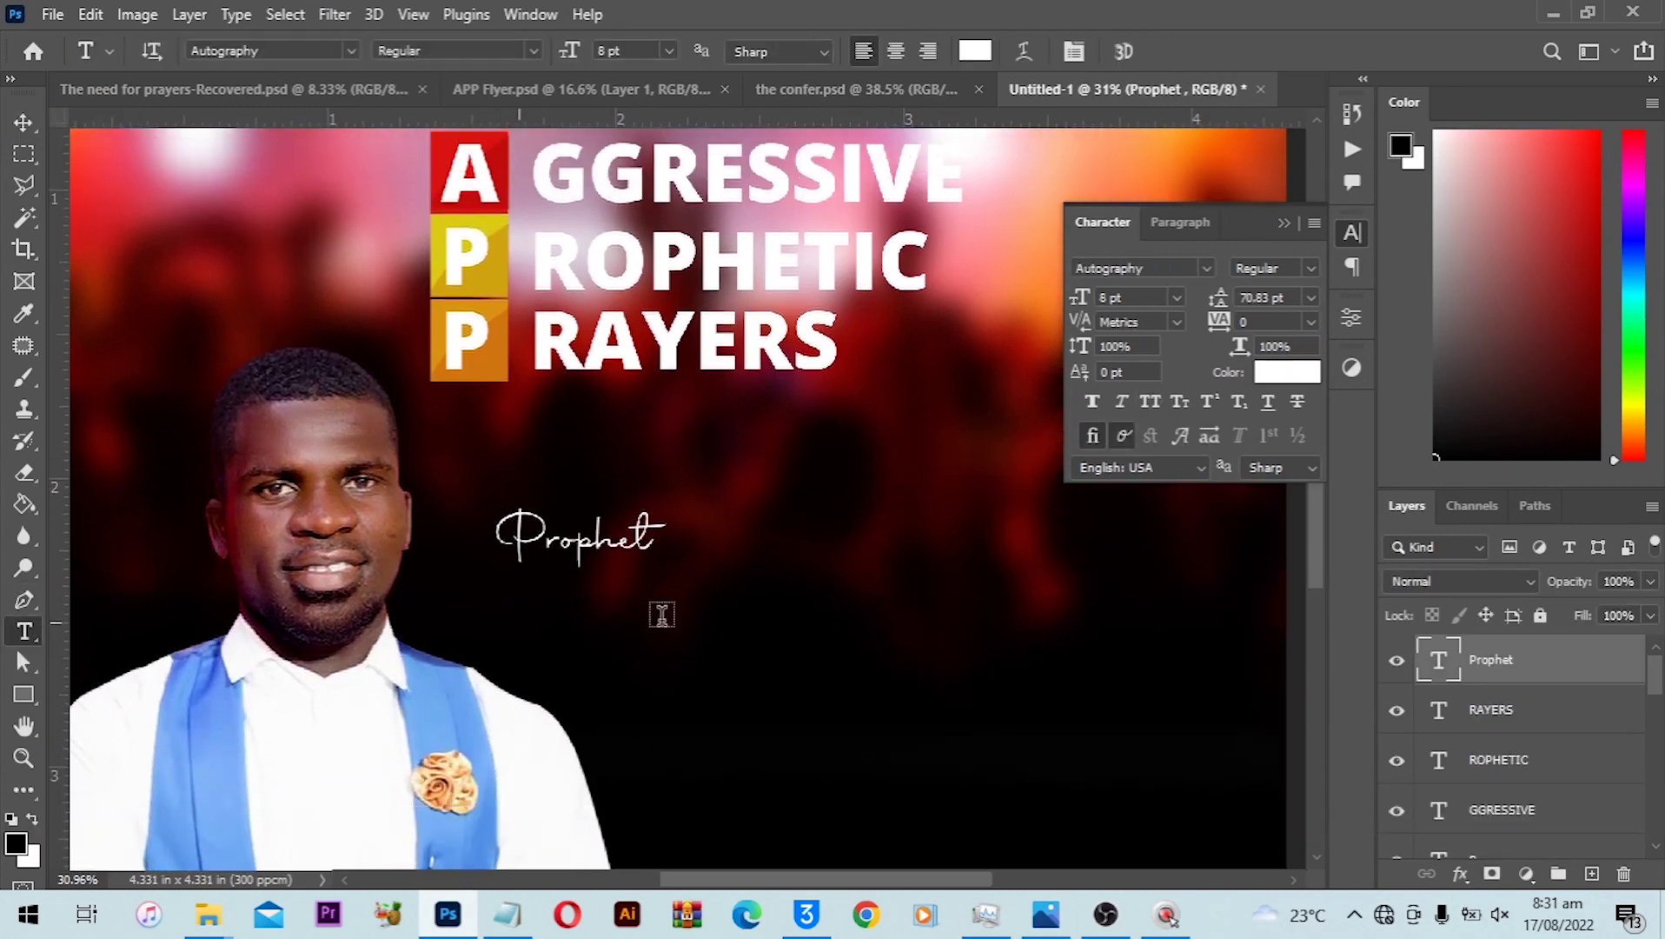
click(520, 619)
text(DAAP)
key(ctrl+a)
click(1206, 268)
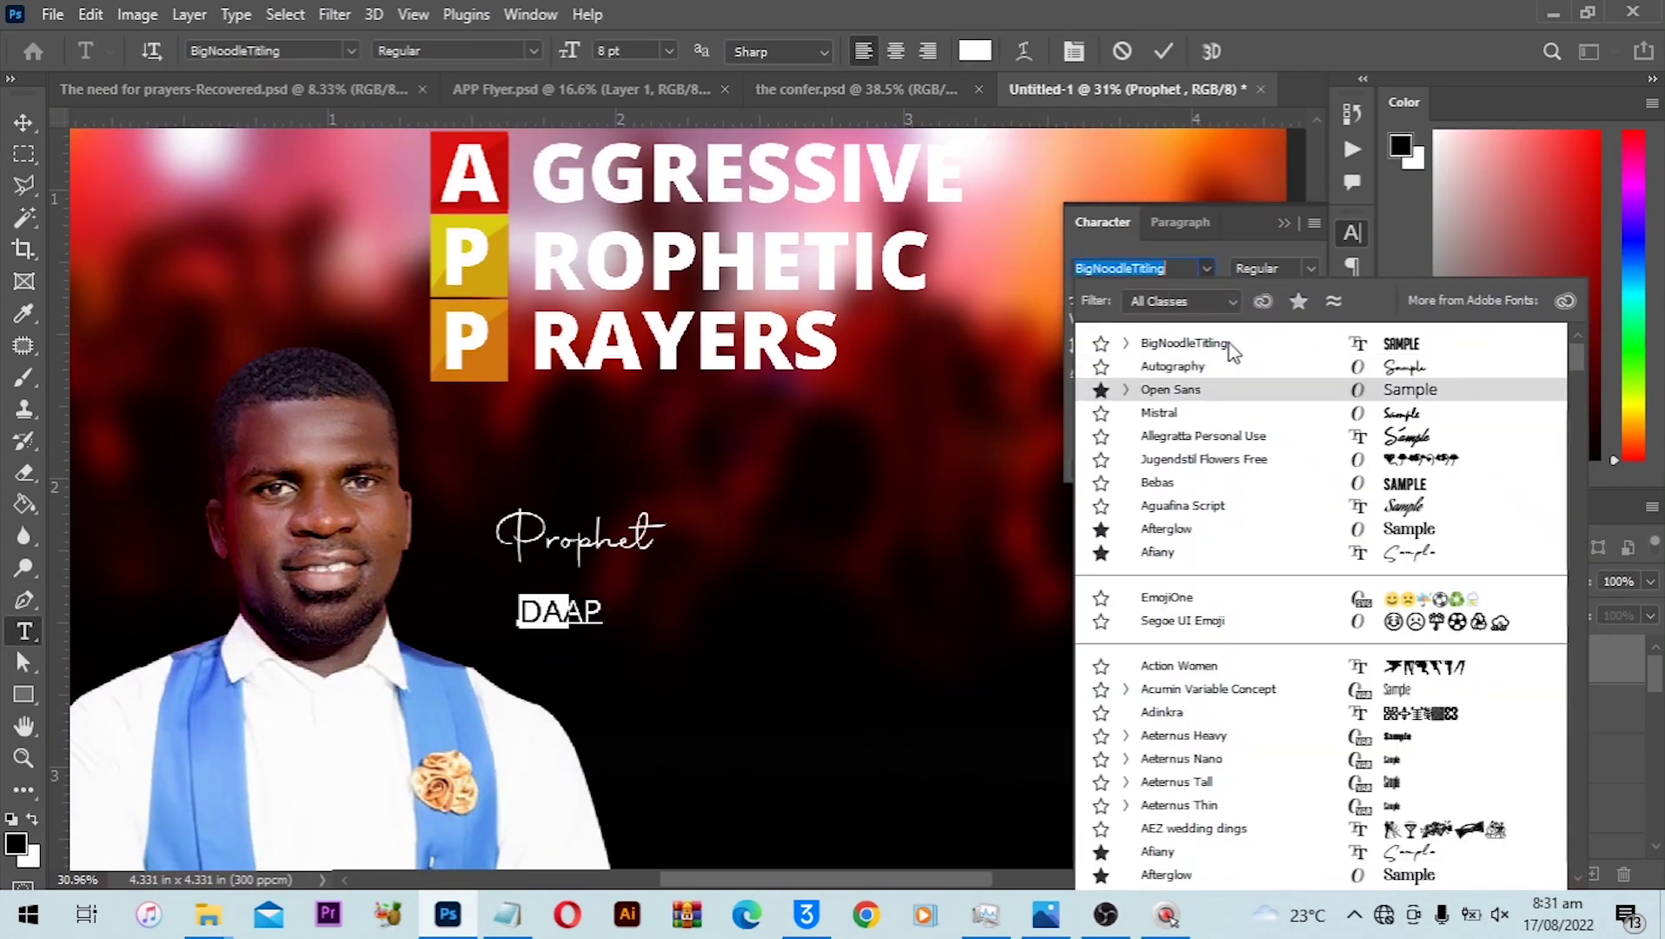
click(1217, 334)
key(ctrl+Return)
Scale the name text up to 26.34 pt beneath Prophet.
key(v)
scroll(653, 587, down, 1)
scroll(653, 588, down, 1)
key(ctrl+t)
drag(572, 588, 620, 552)
key(Return)
Switch to the finished APP Flyer document for reference.
scroll(621, 552, down, 3)
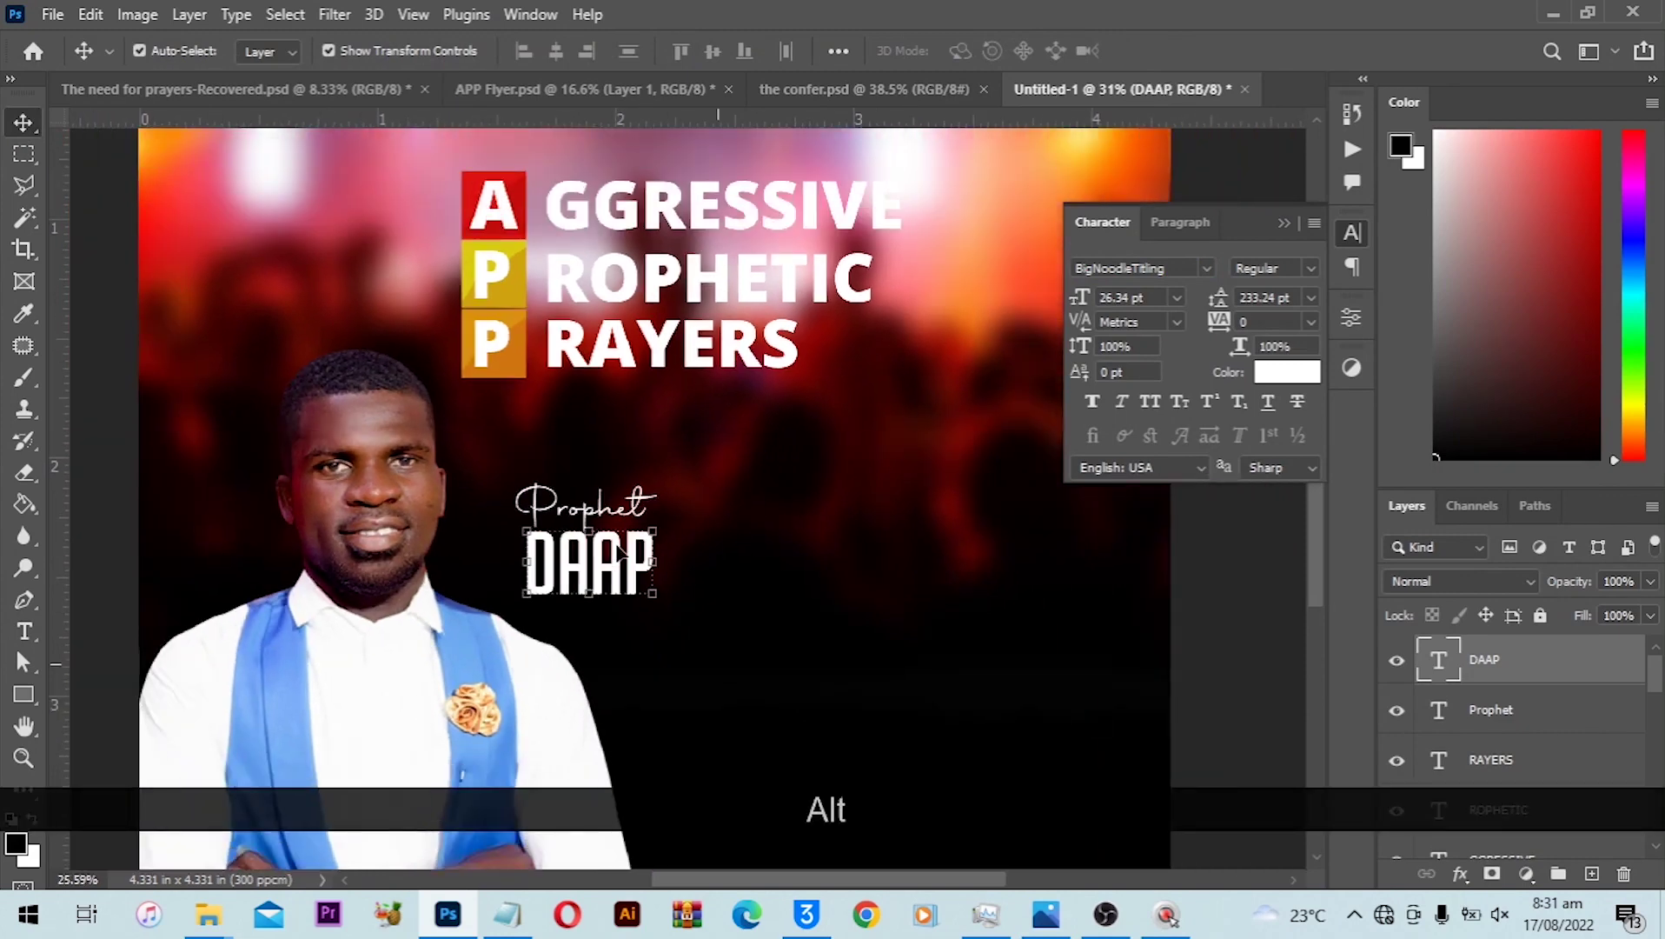
click(474, 87)
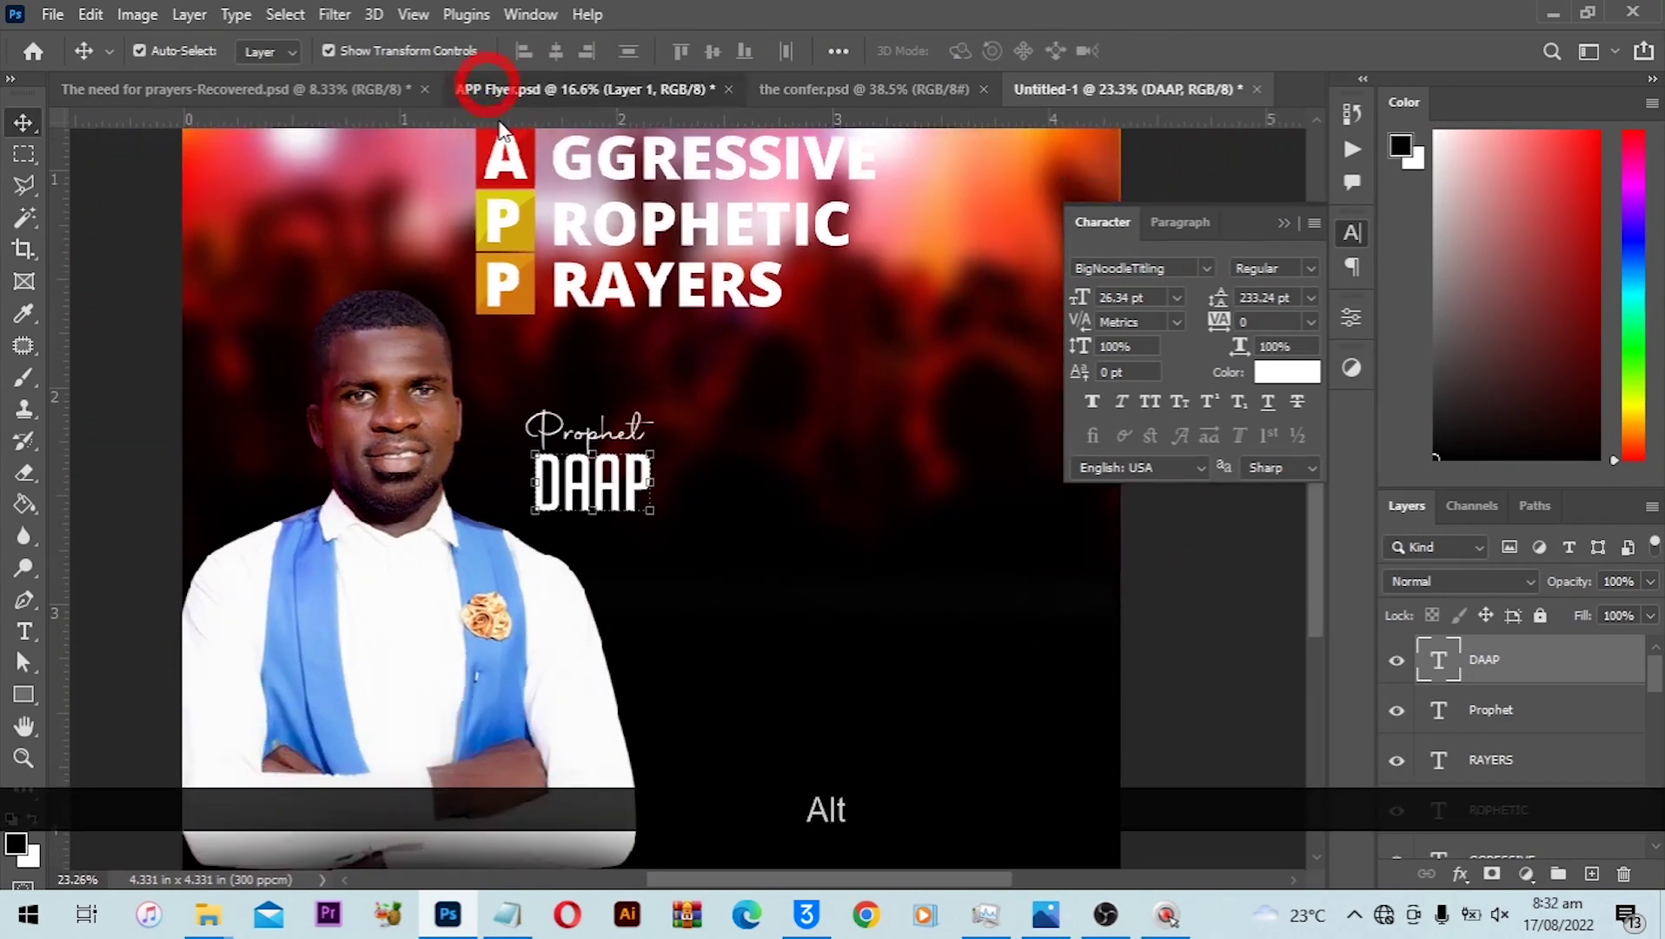
click(1116, 551)
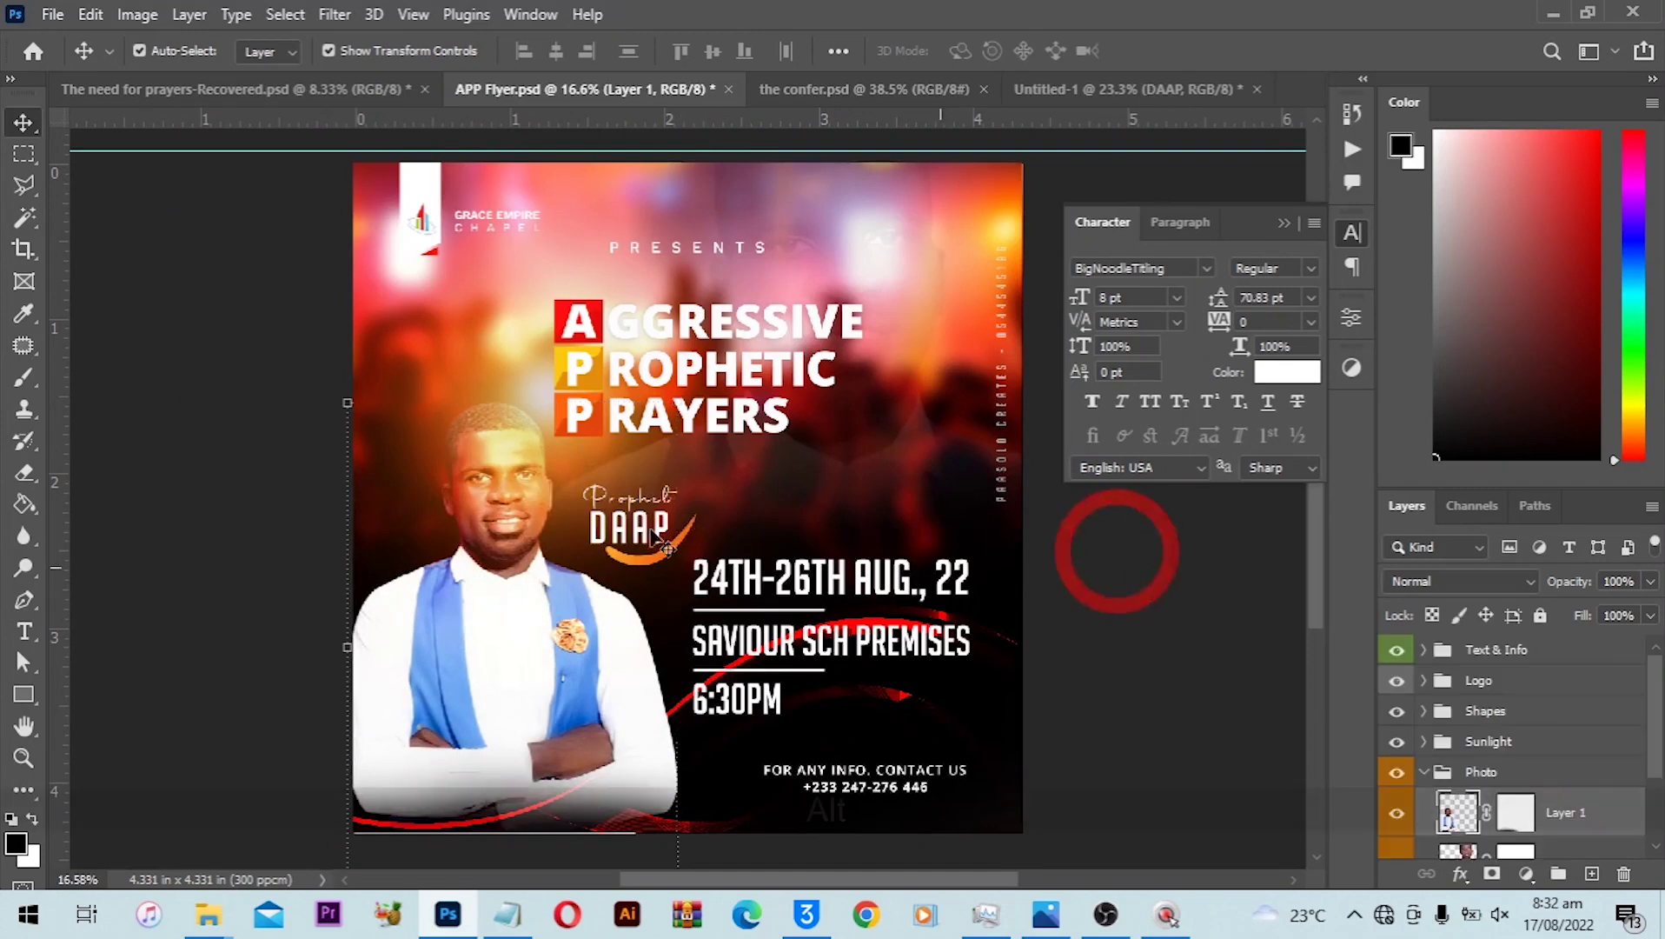
scroll(629, 533, up, 2)
scroll(631, 532, up, 2)
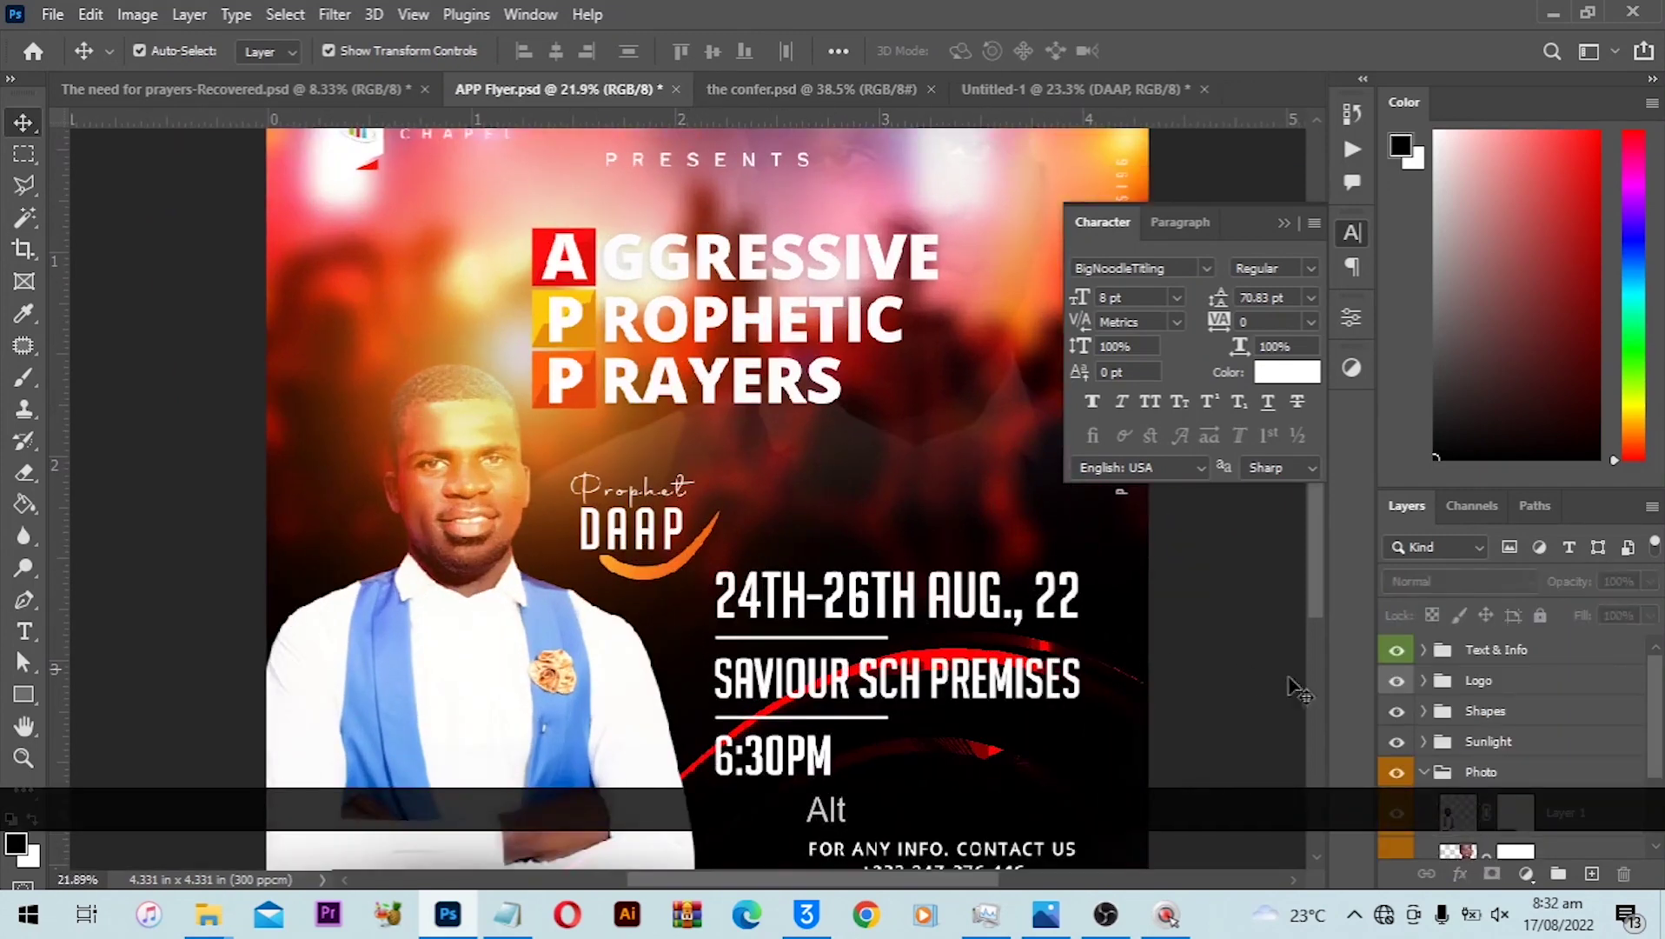
Copy the orange Shape 2 swoosh from APP Flyer into Untitled-1 beneath the name.
right_click(640, 575)
click(714, 613)
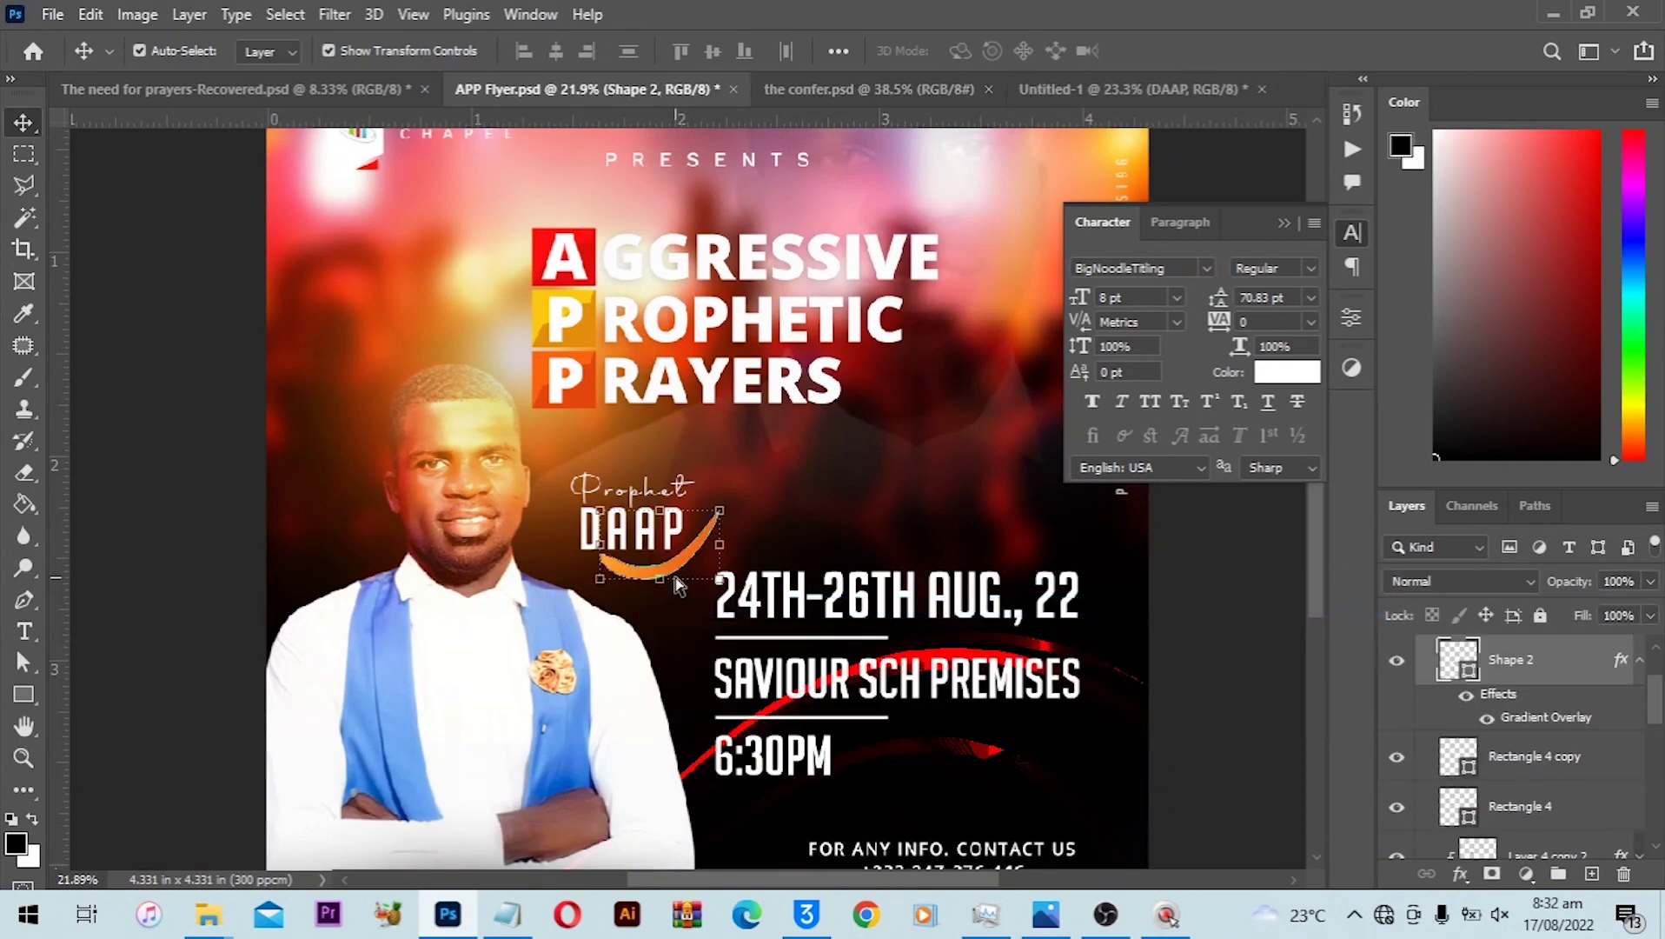
key(ctrl)
drag(687, 565, 904, 126)
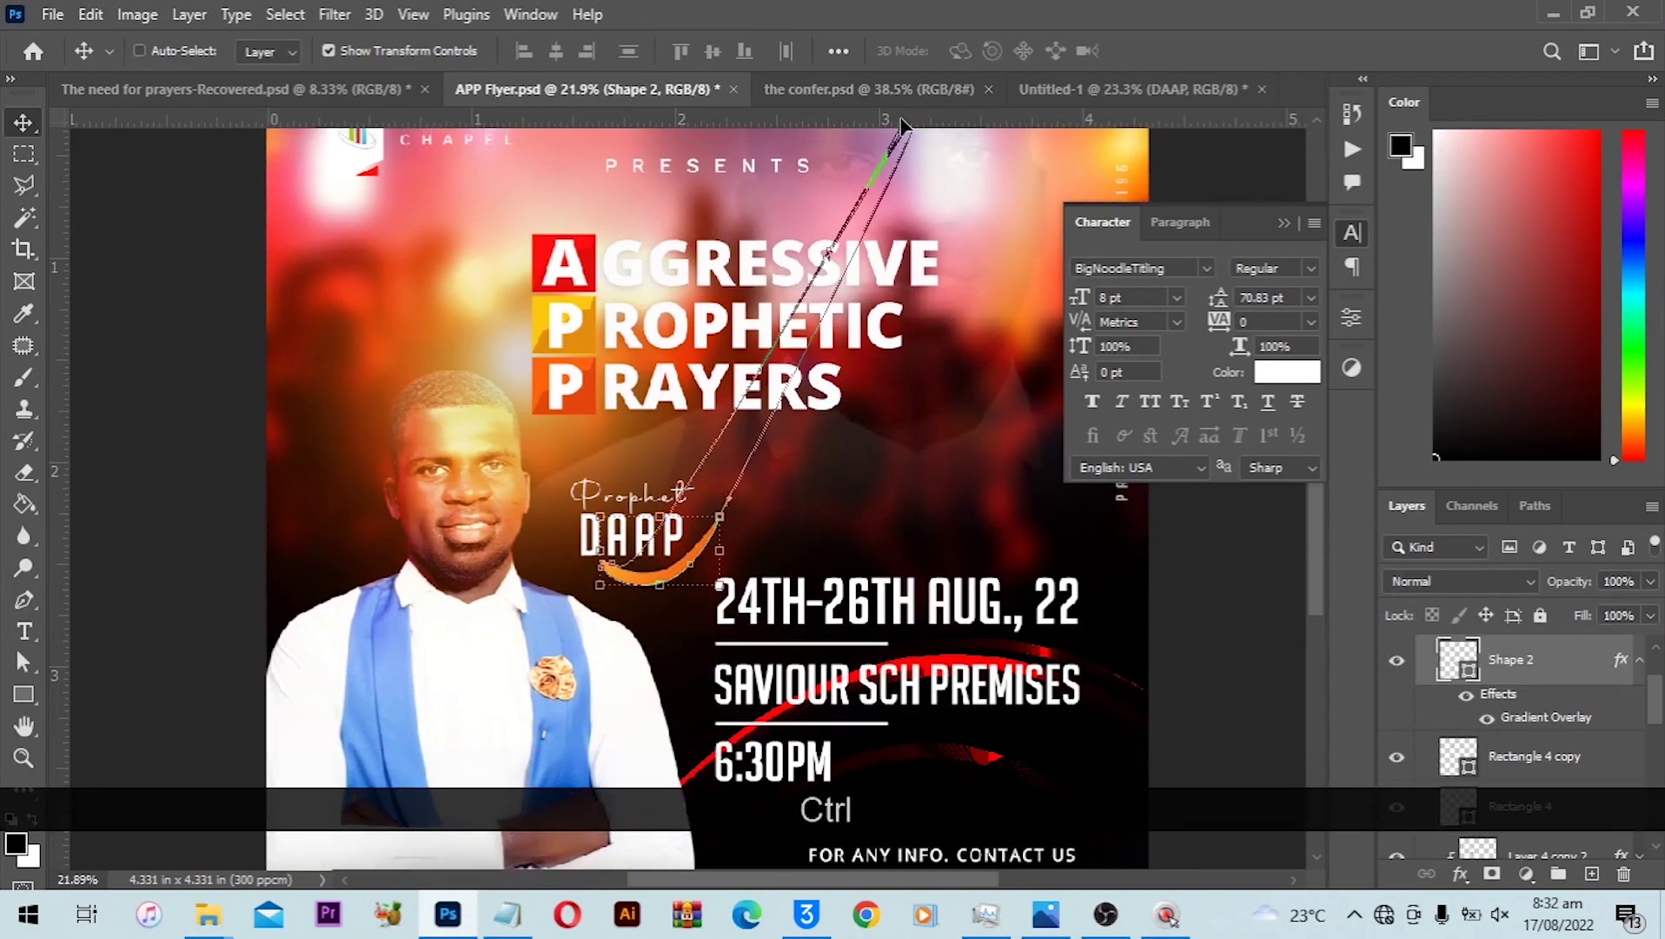
key(ctrl+z)
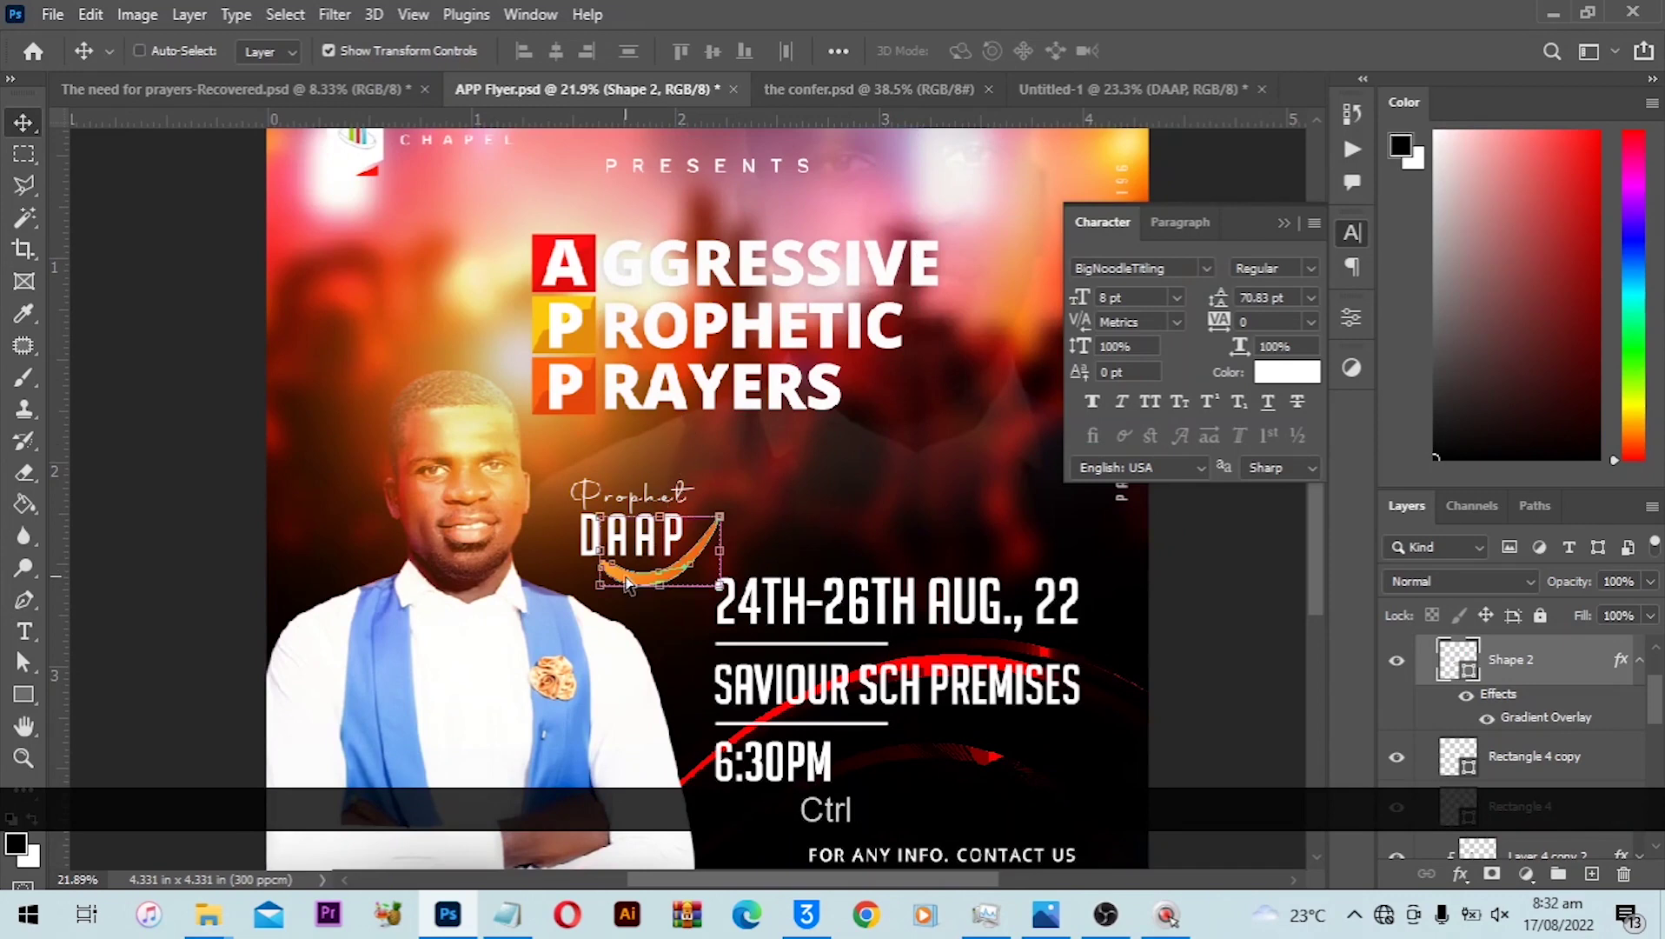
scroll(633, 573, up, 2)
mouse_move(669, 593)
mouse_down()
mouse_move(959, 112)
mouse_move(680, 520)
mouse_move(655, 688)
mouse_move(661, 576)
mouse_move(685, 606)
mouse_up()
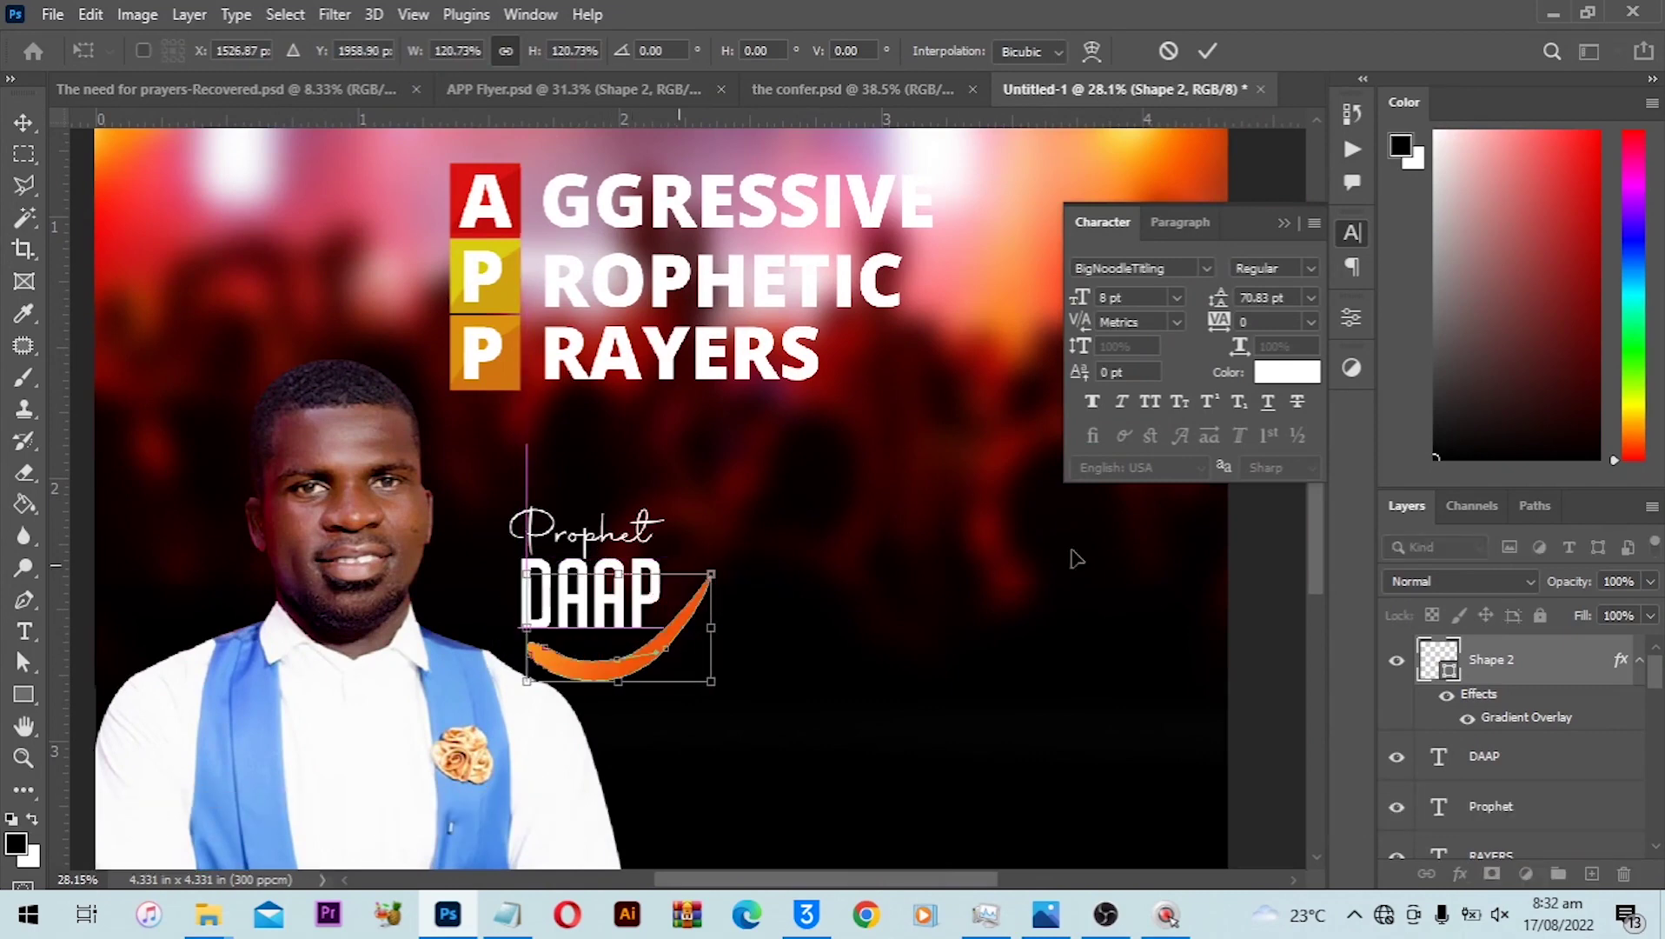
key(ctrl+0)
Copy the 24TH-26TH AUG., 22 date line from the Notepad flyer details.
click(509, 914)
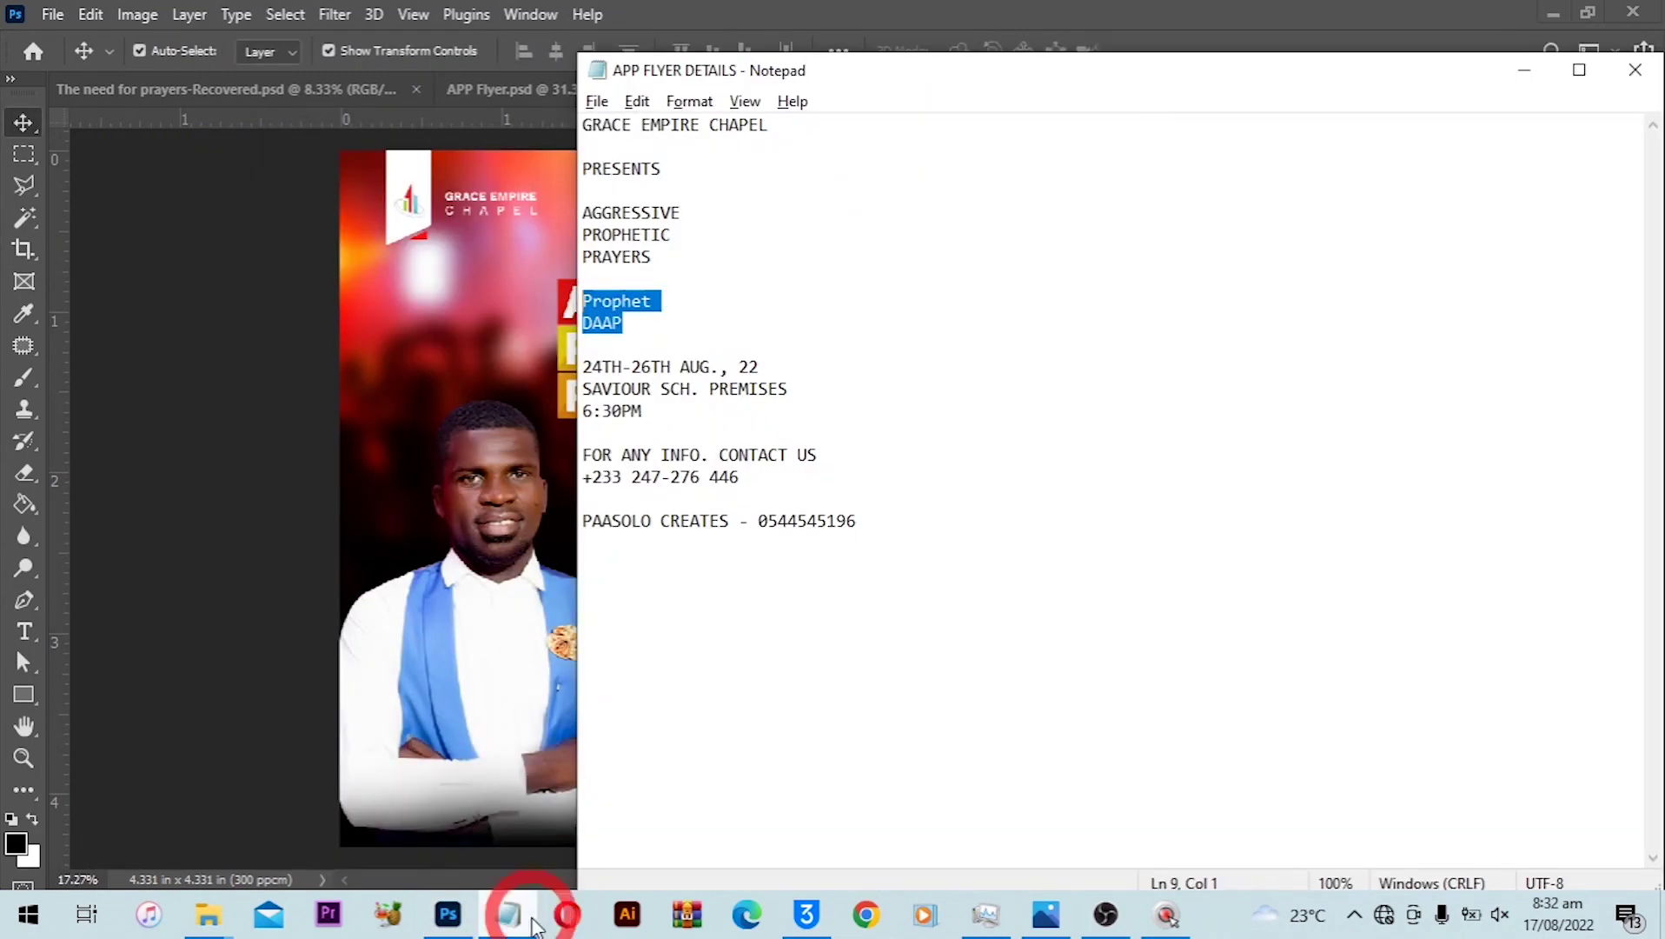
drag(761, 366, 559, 365)
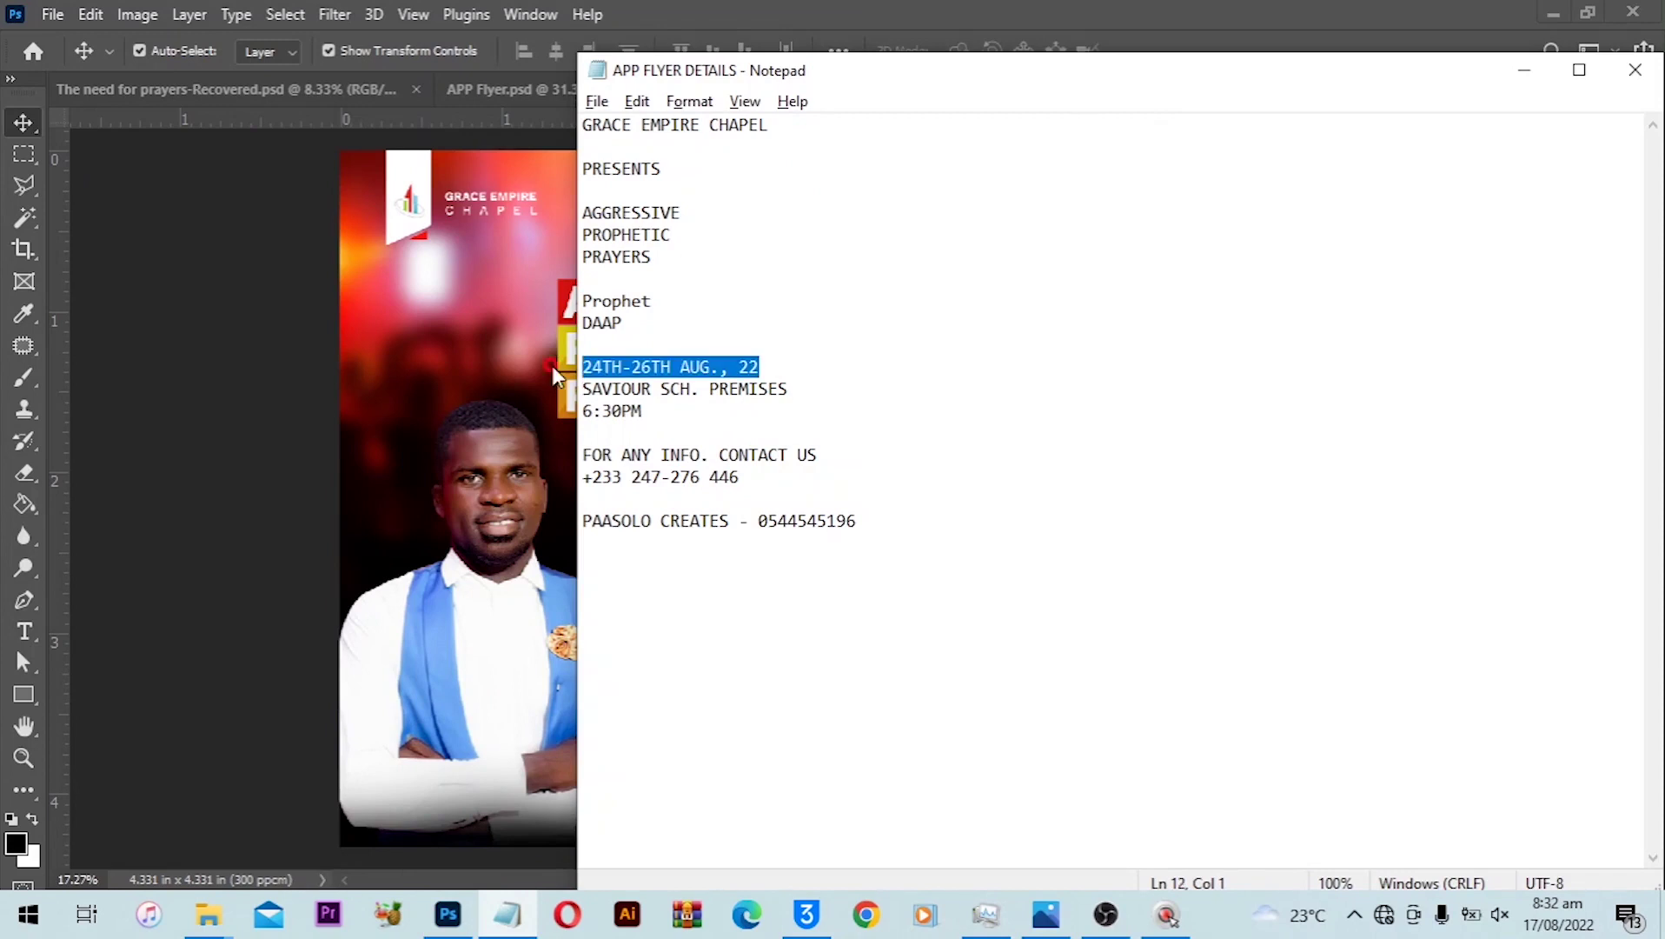
key(ctrl+c)
click(248, 565)
key(alt)
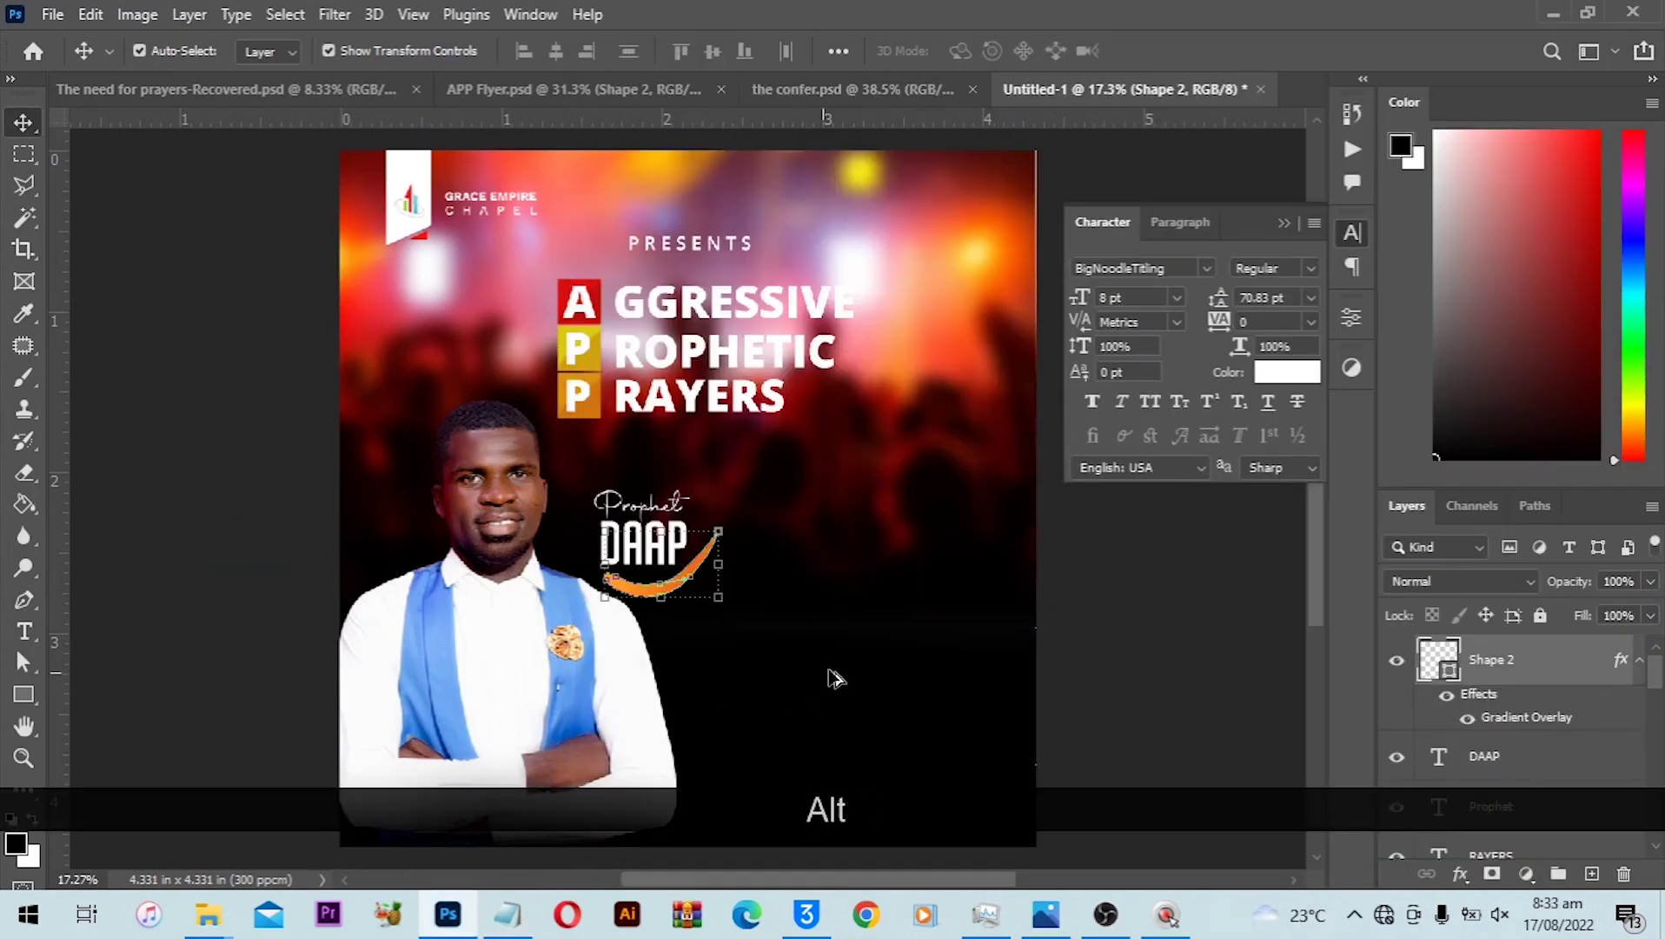
Select the name and Prophet text with the swoosh and drag them slightly left together.
key(alt+space)
scroll(948, 605, up, 2)
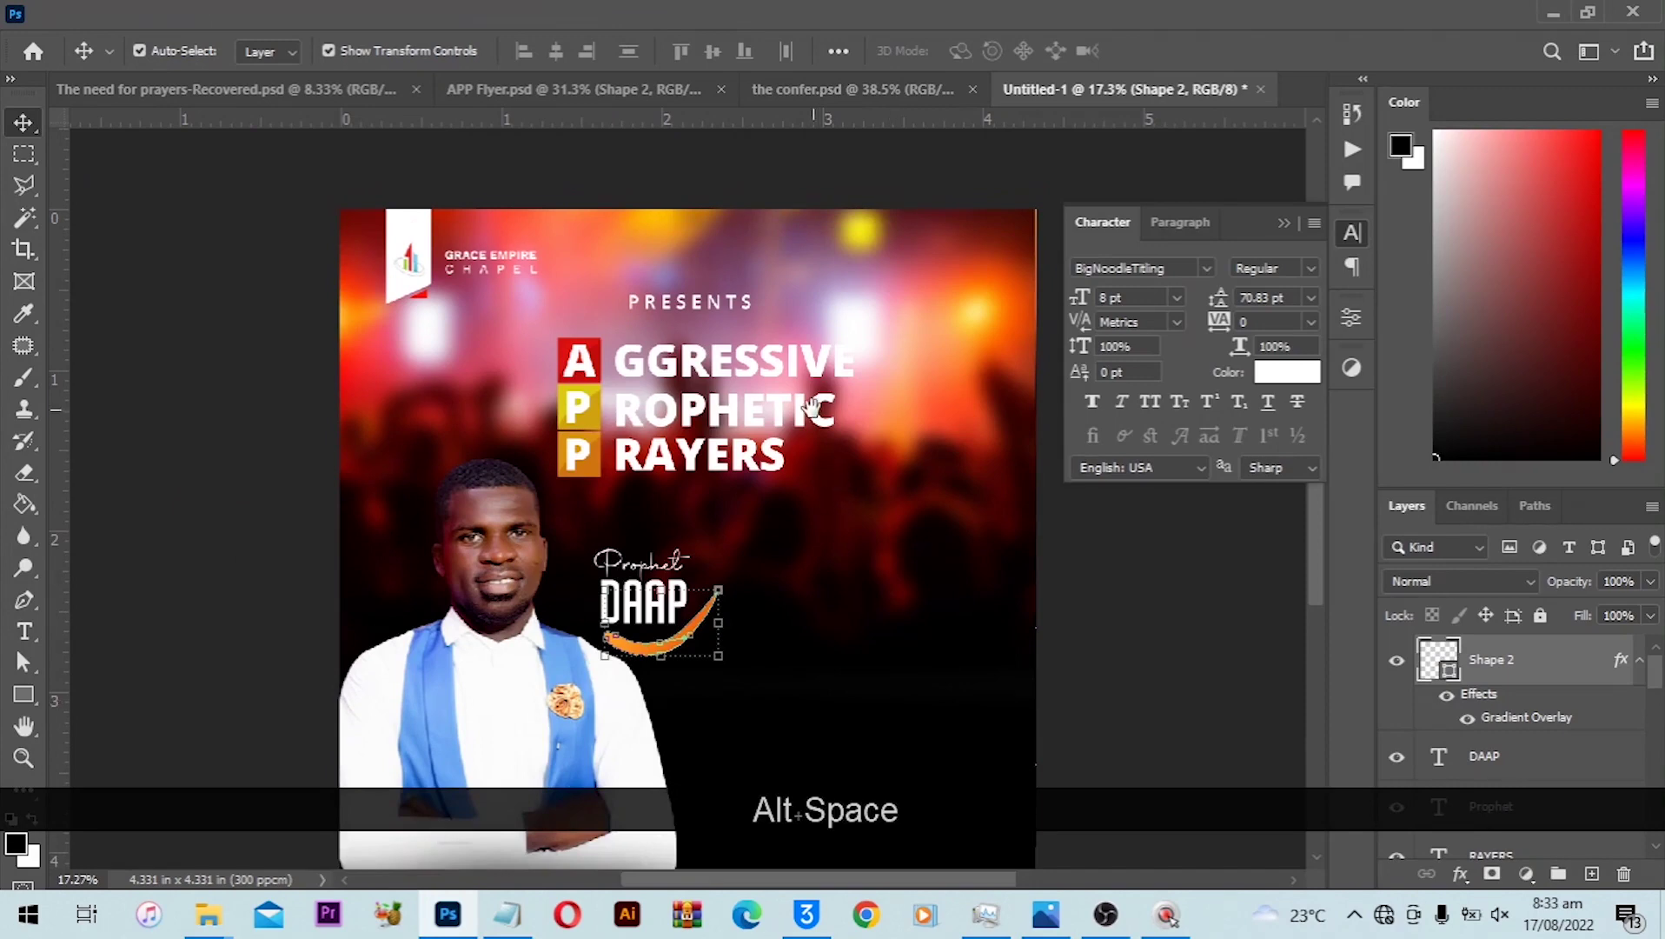
drag(844, 502, 624, 419)
scroll(501, 465, up, 5)
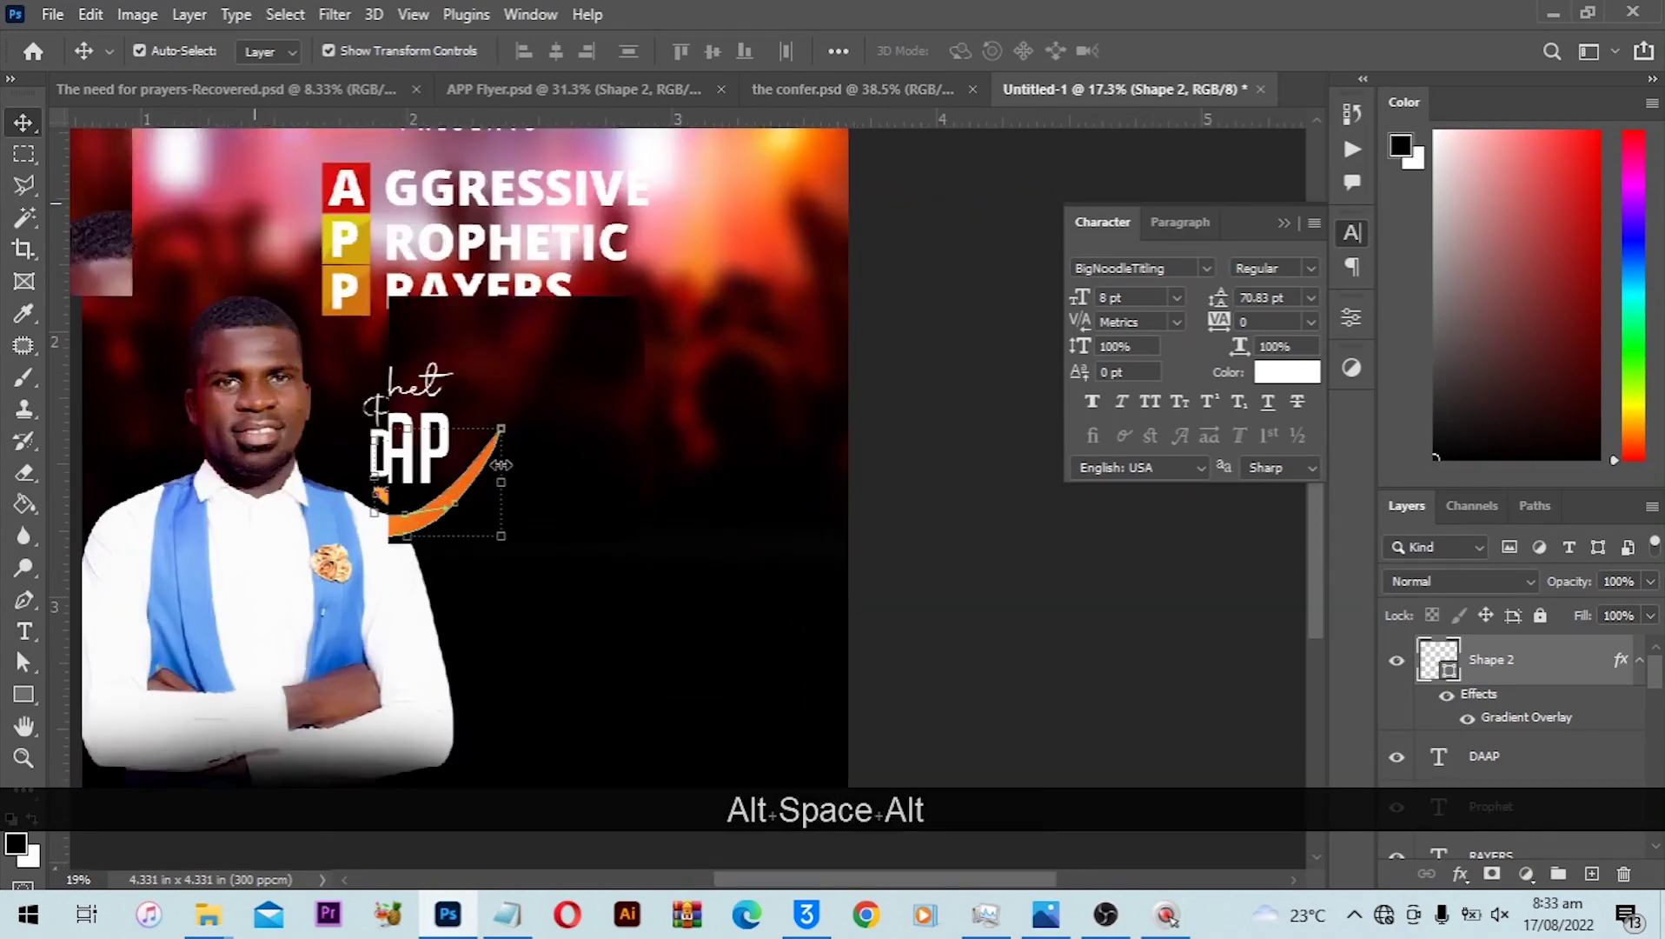
drag(365, 365, 426, 443)
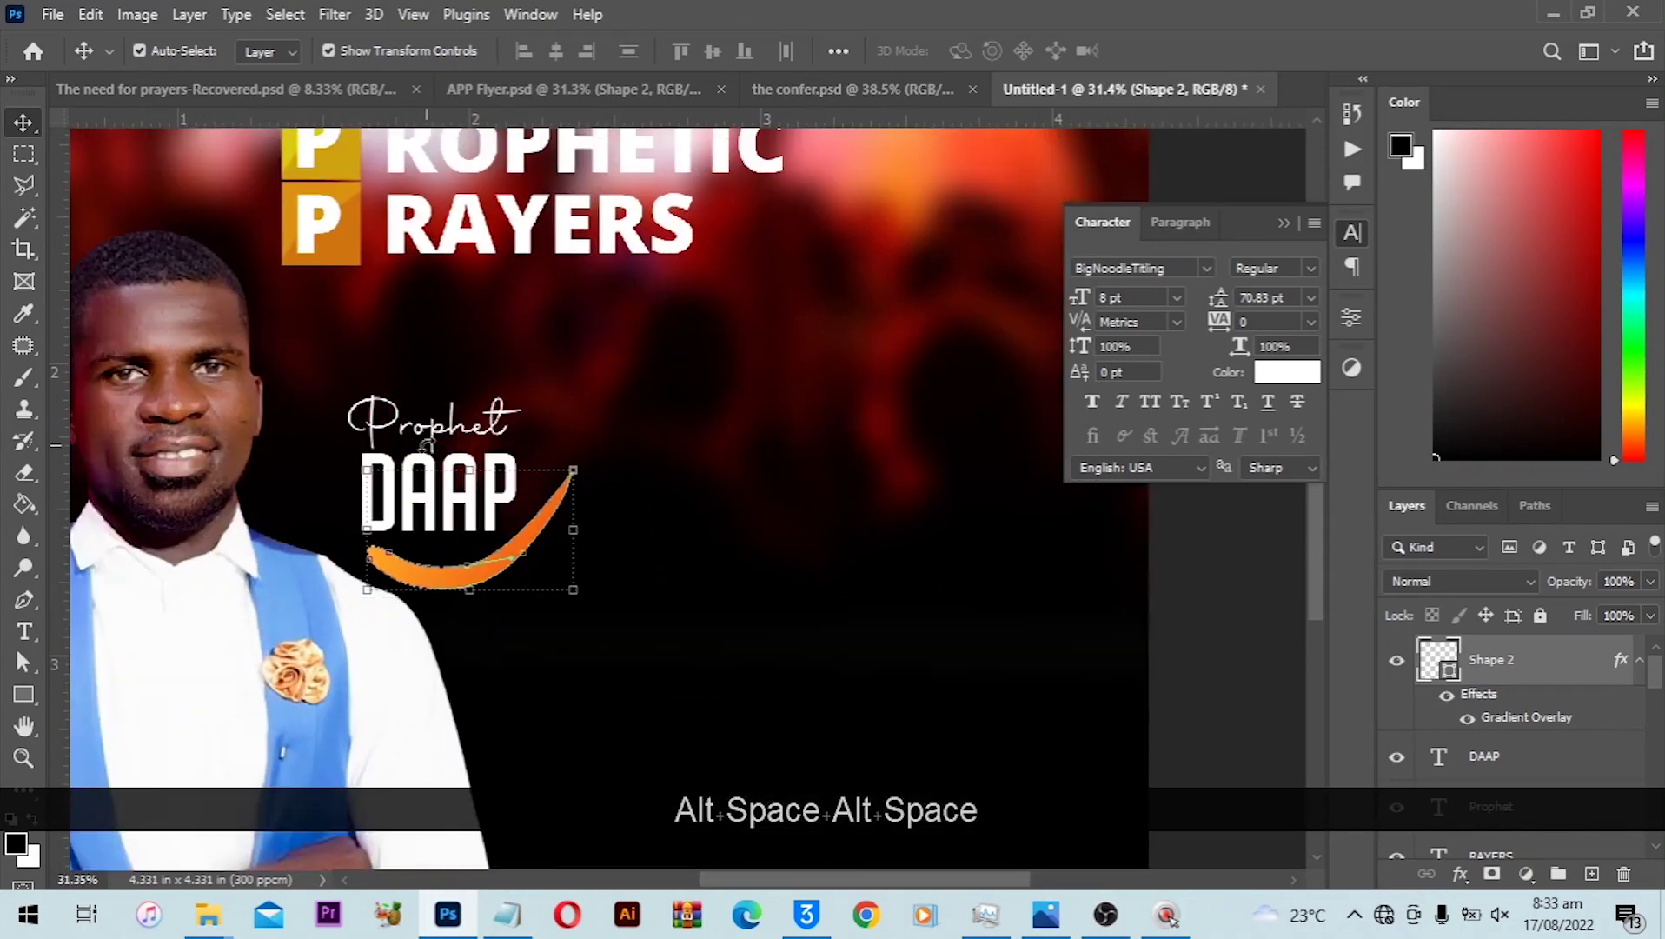
shift+click(415, 485)
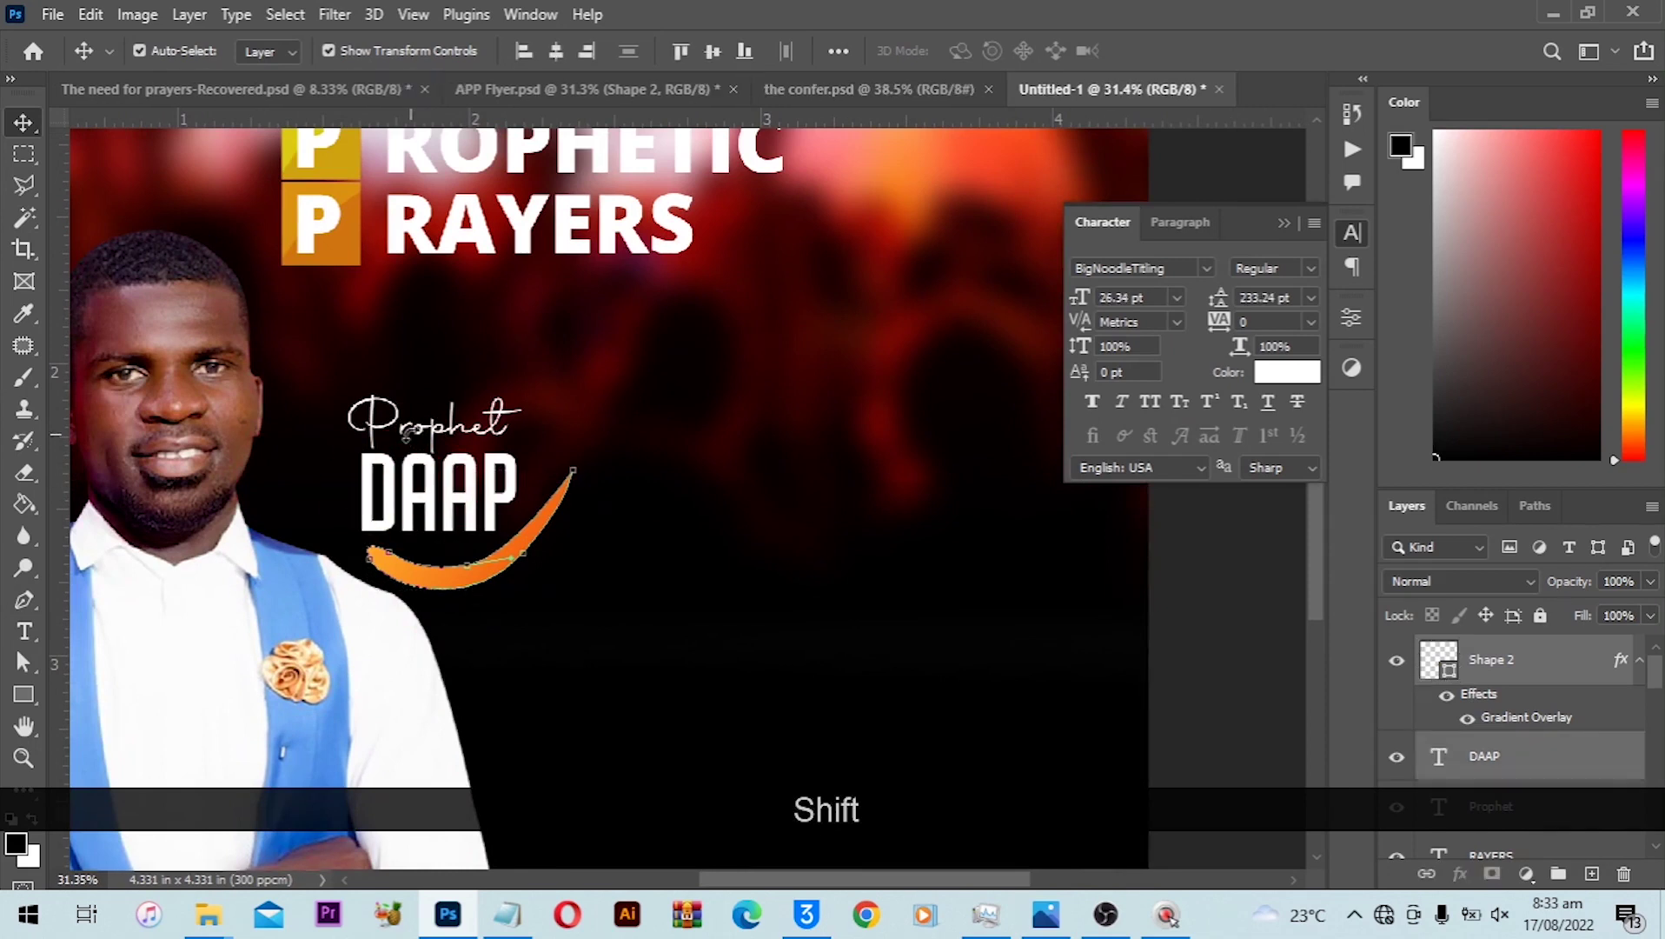
shift+click(408, 430)
scroll(426, 487, up, 1)
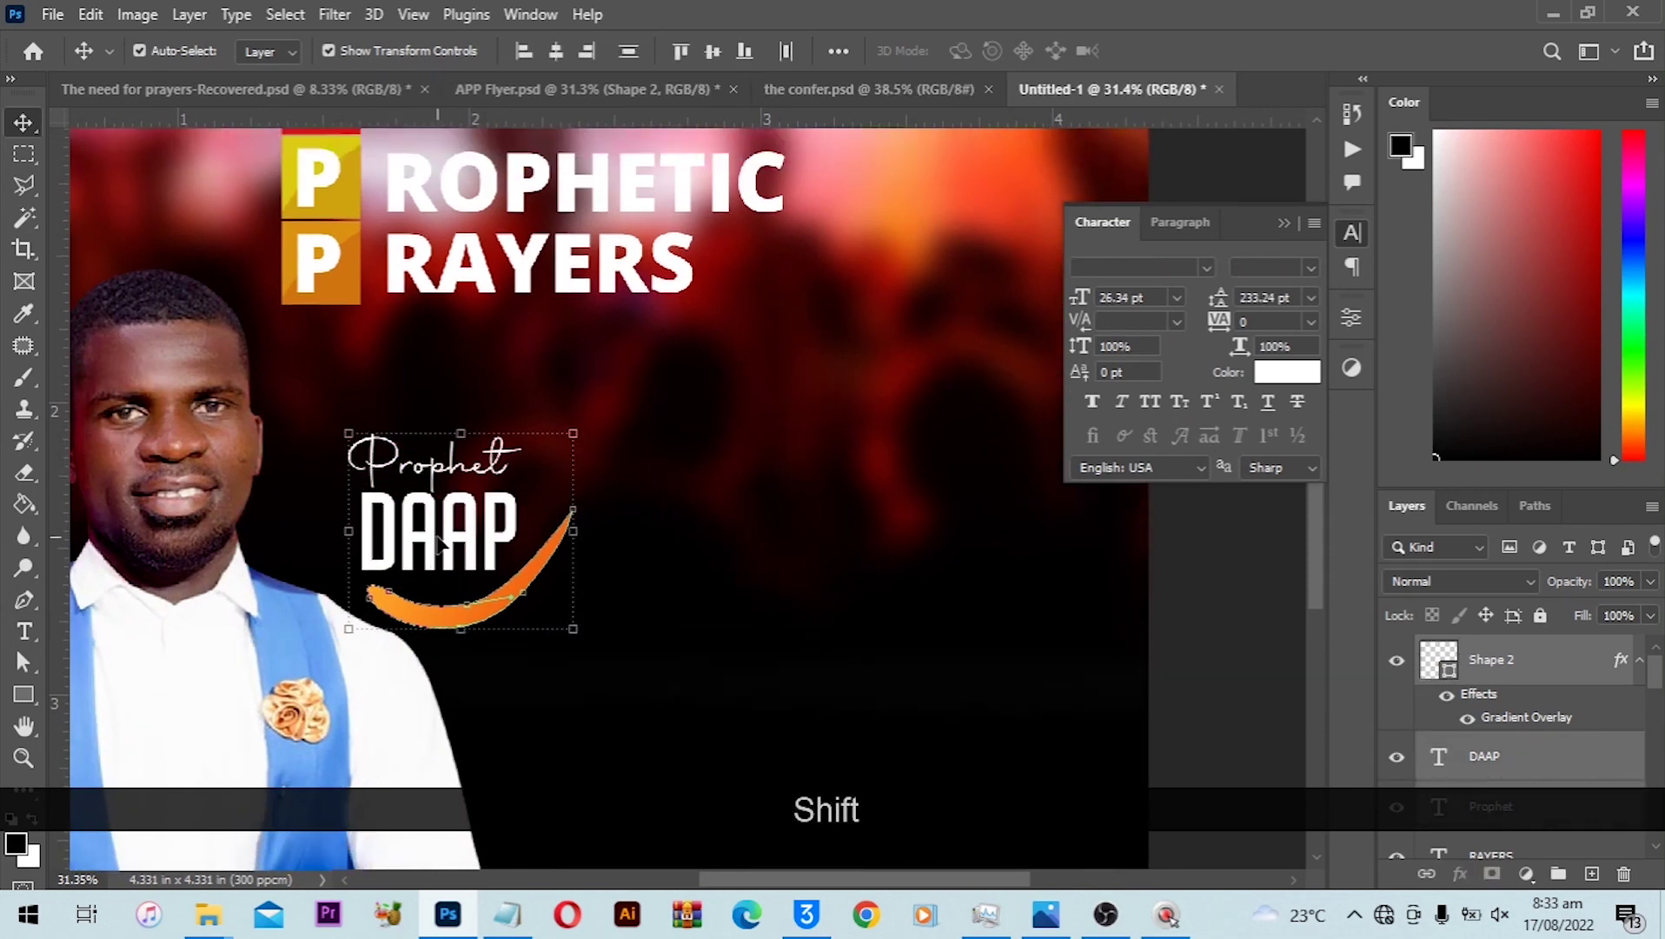
drag(429, 538, 416, 529)
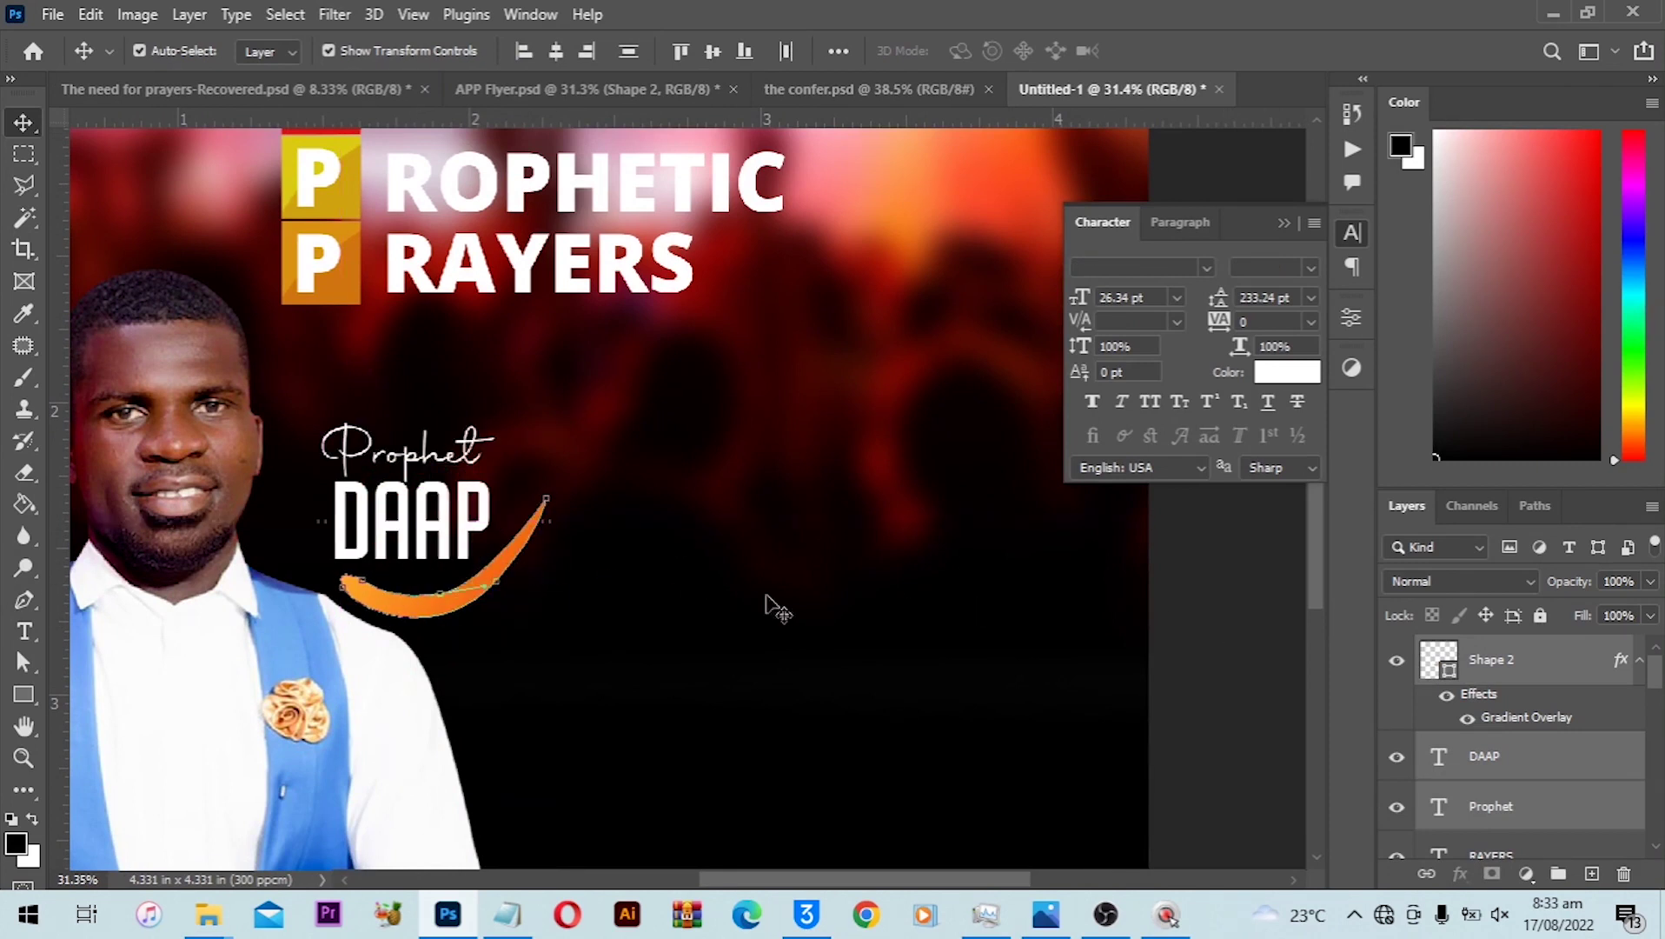
click(413, 522)
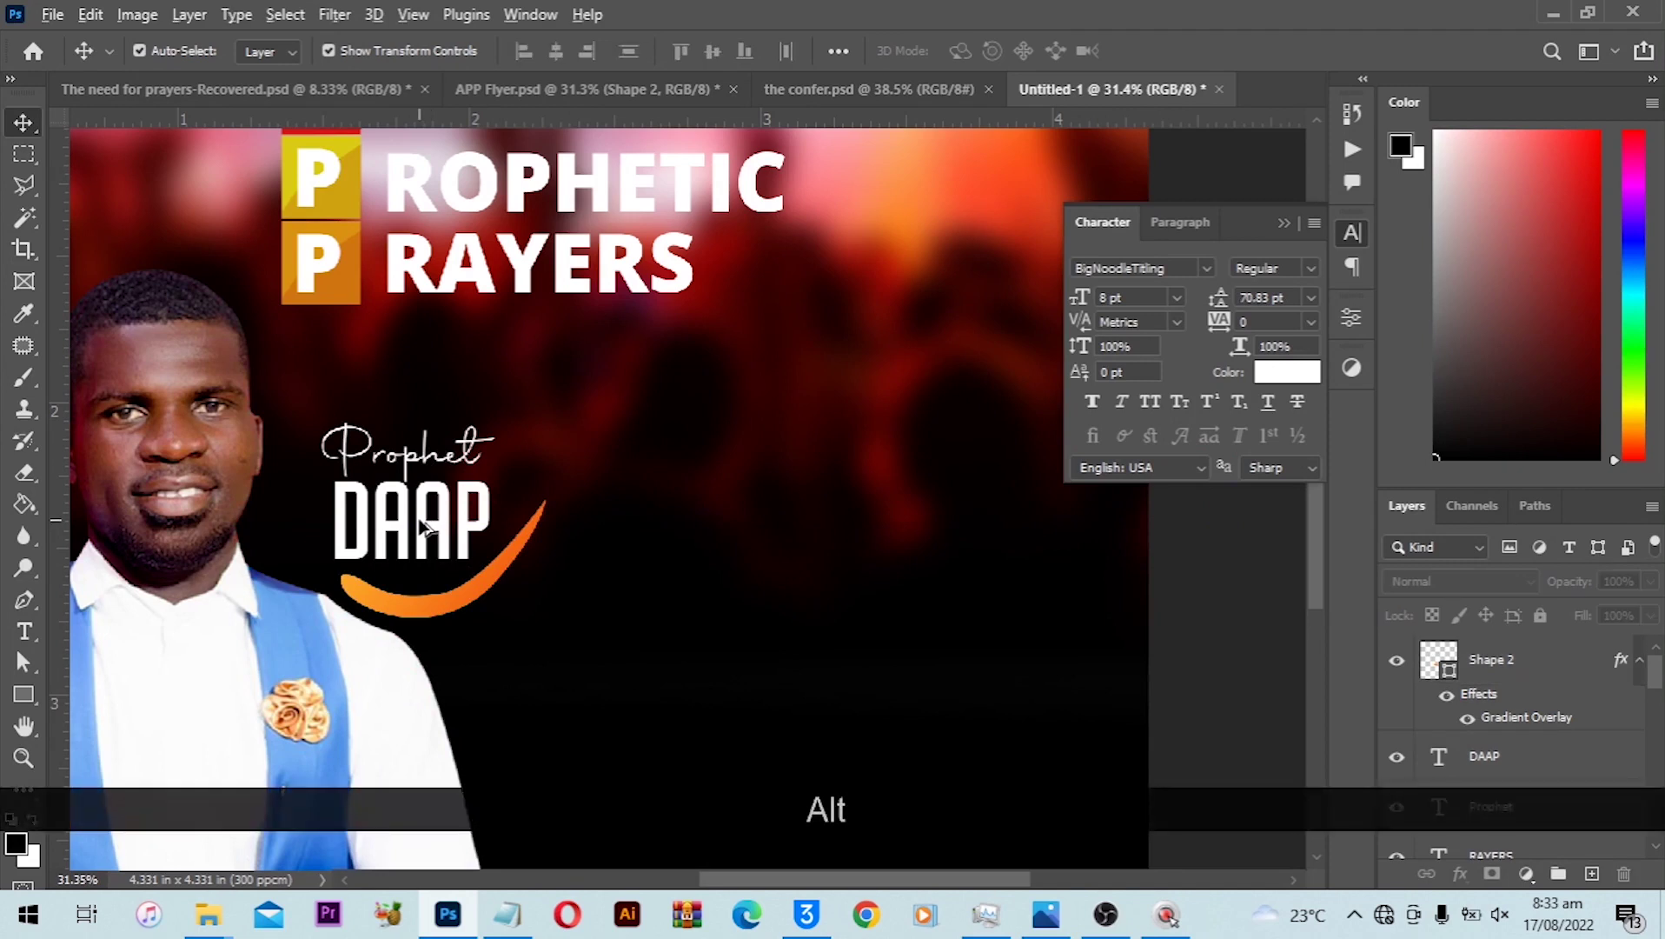
Duplicate the name text to the right and change it to '24TH-26TH AUG., 22' at 20 pt.
drag(422, 526, 687, 563)
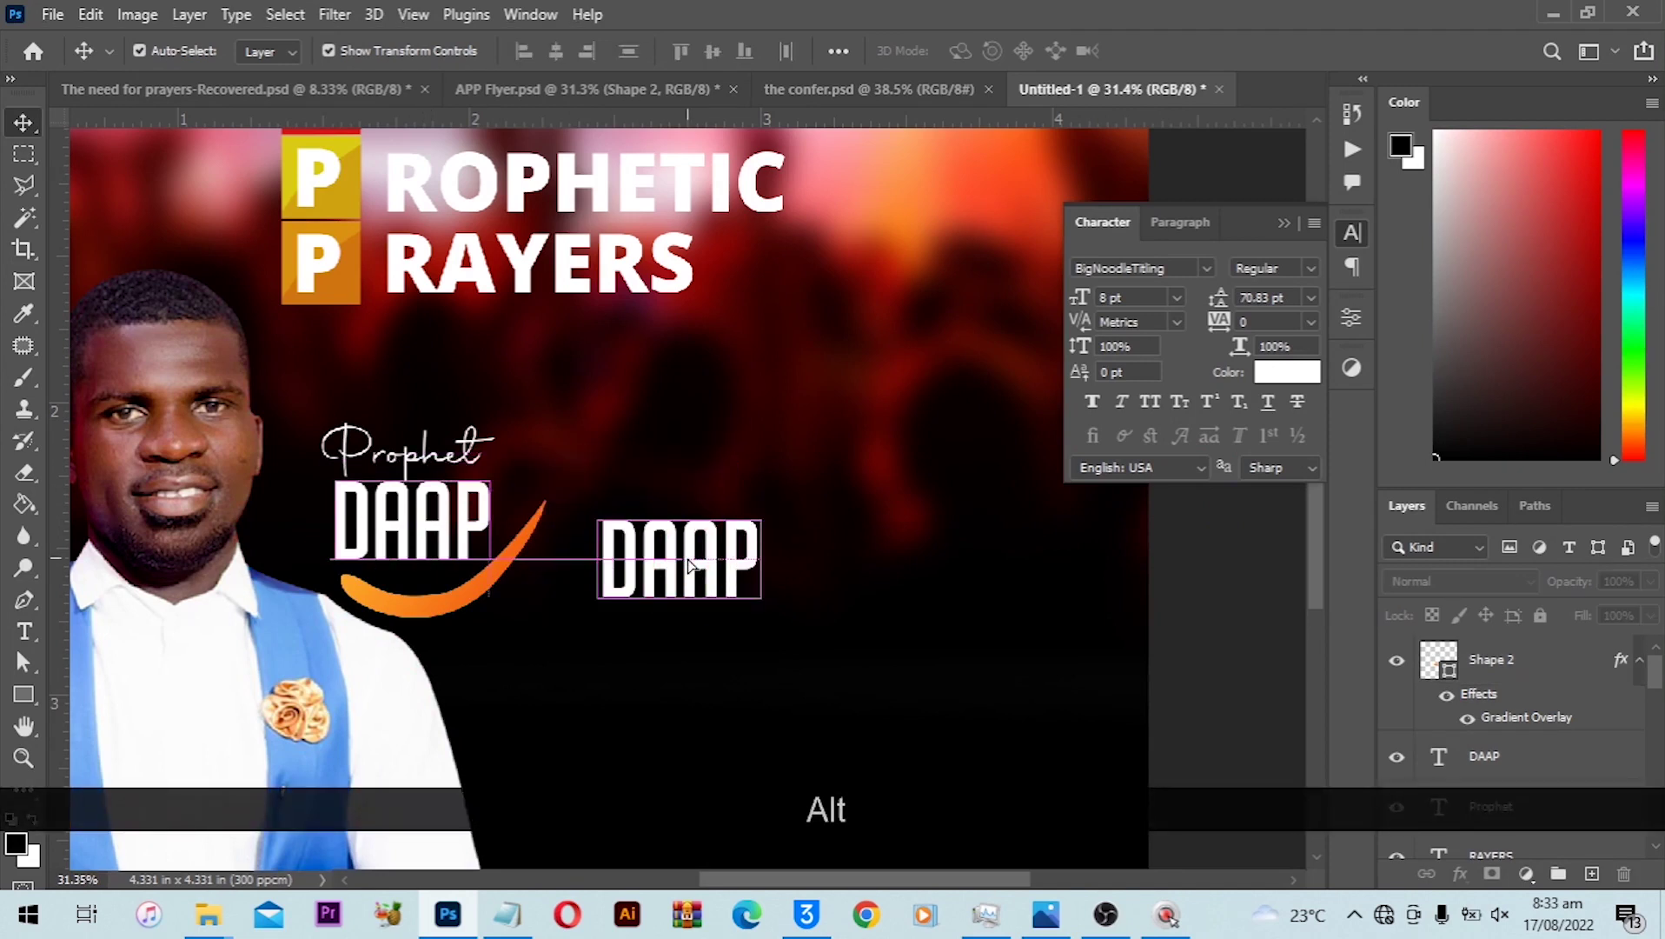
key(t)
click(686, 563)
key(ctrl+a)
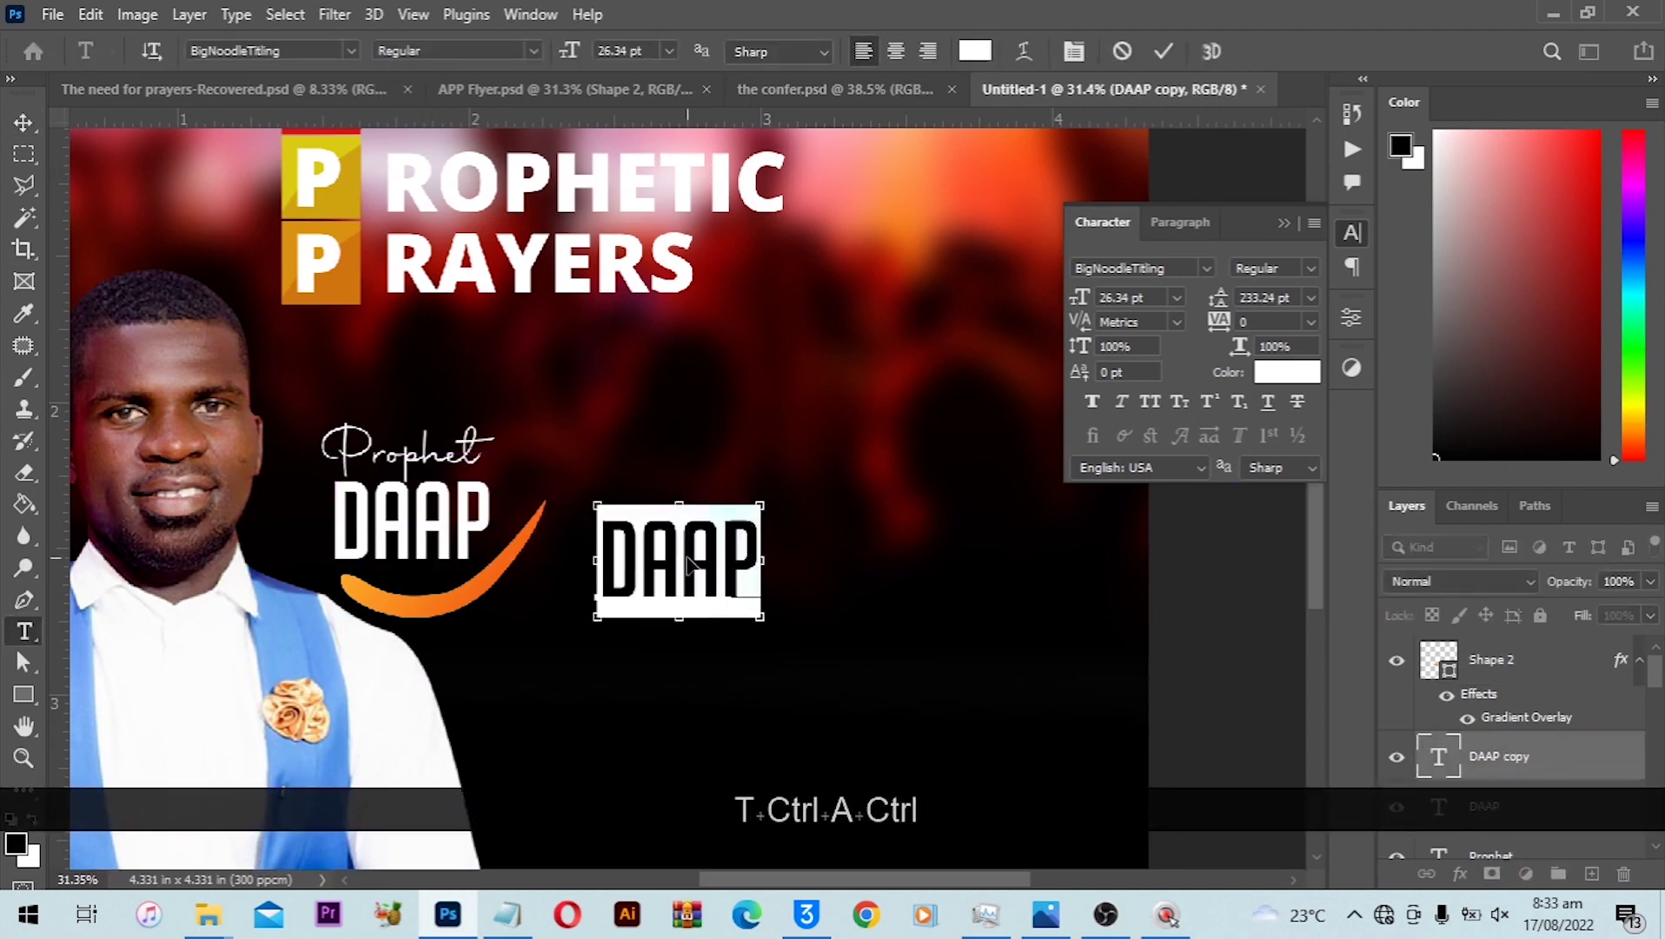
key(ctrl+v)
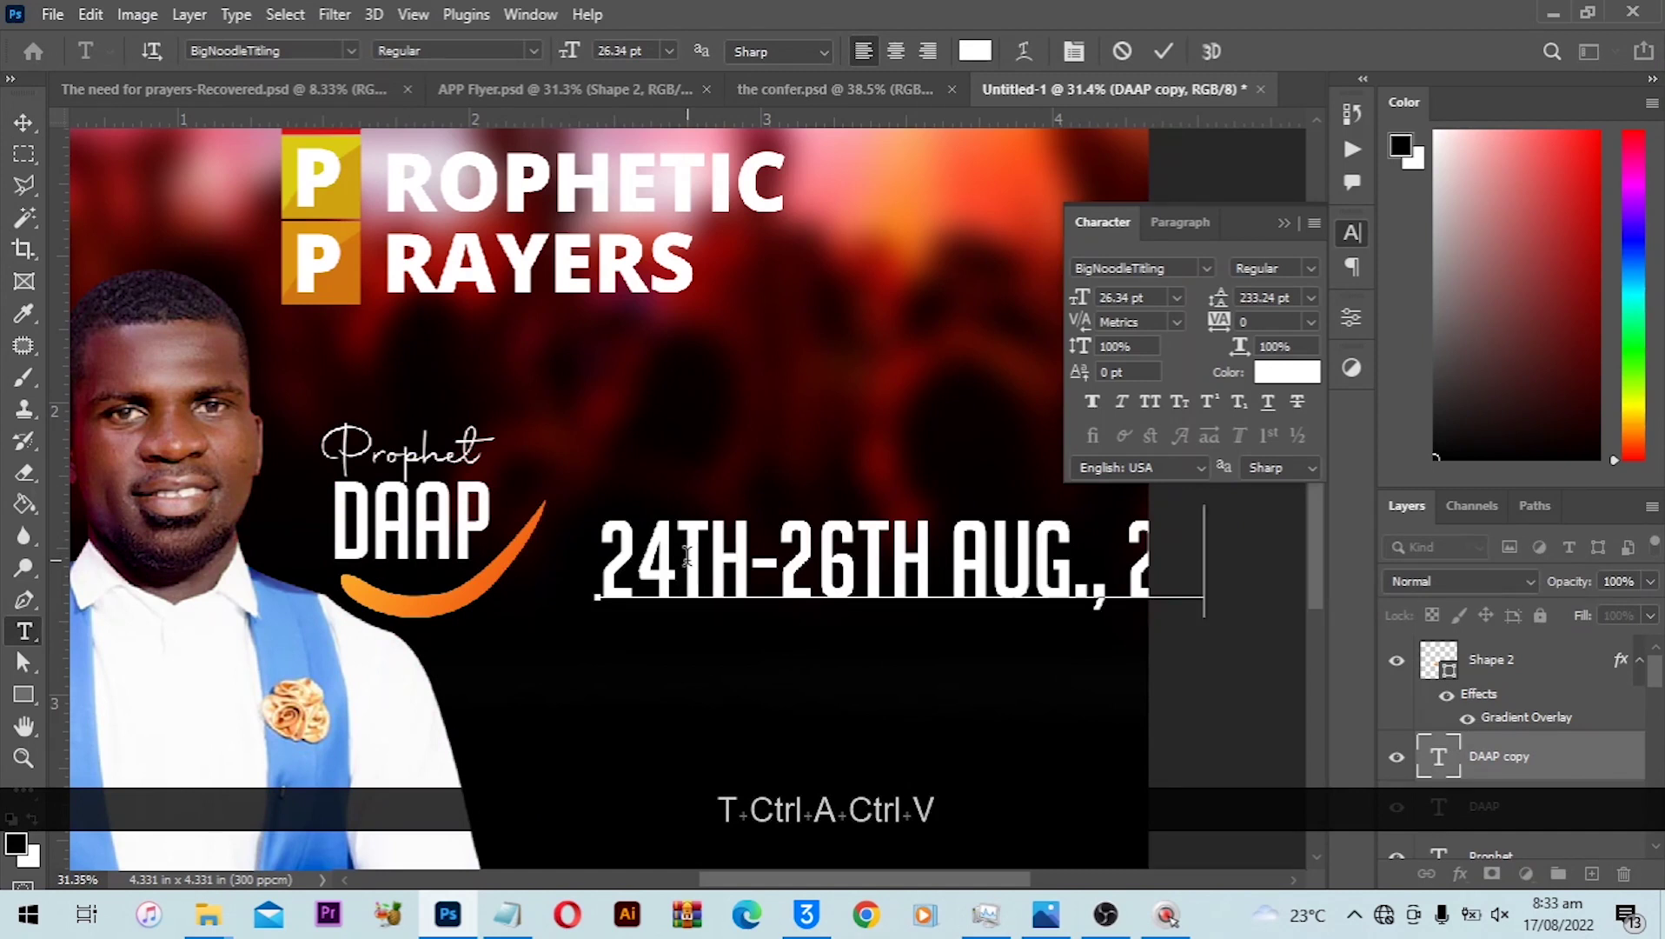
key(ctrl+a)
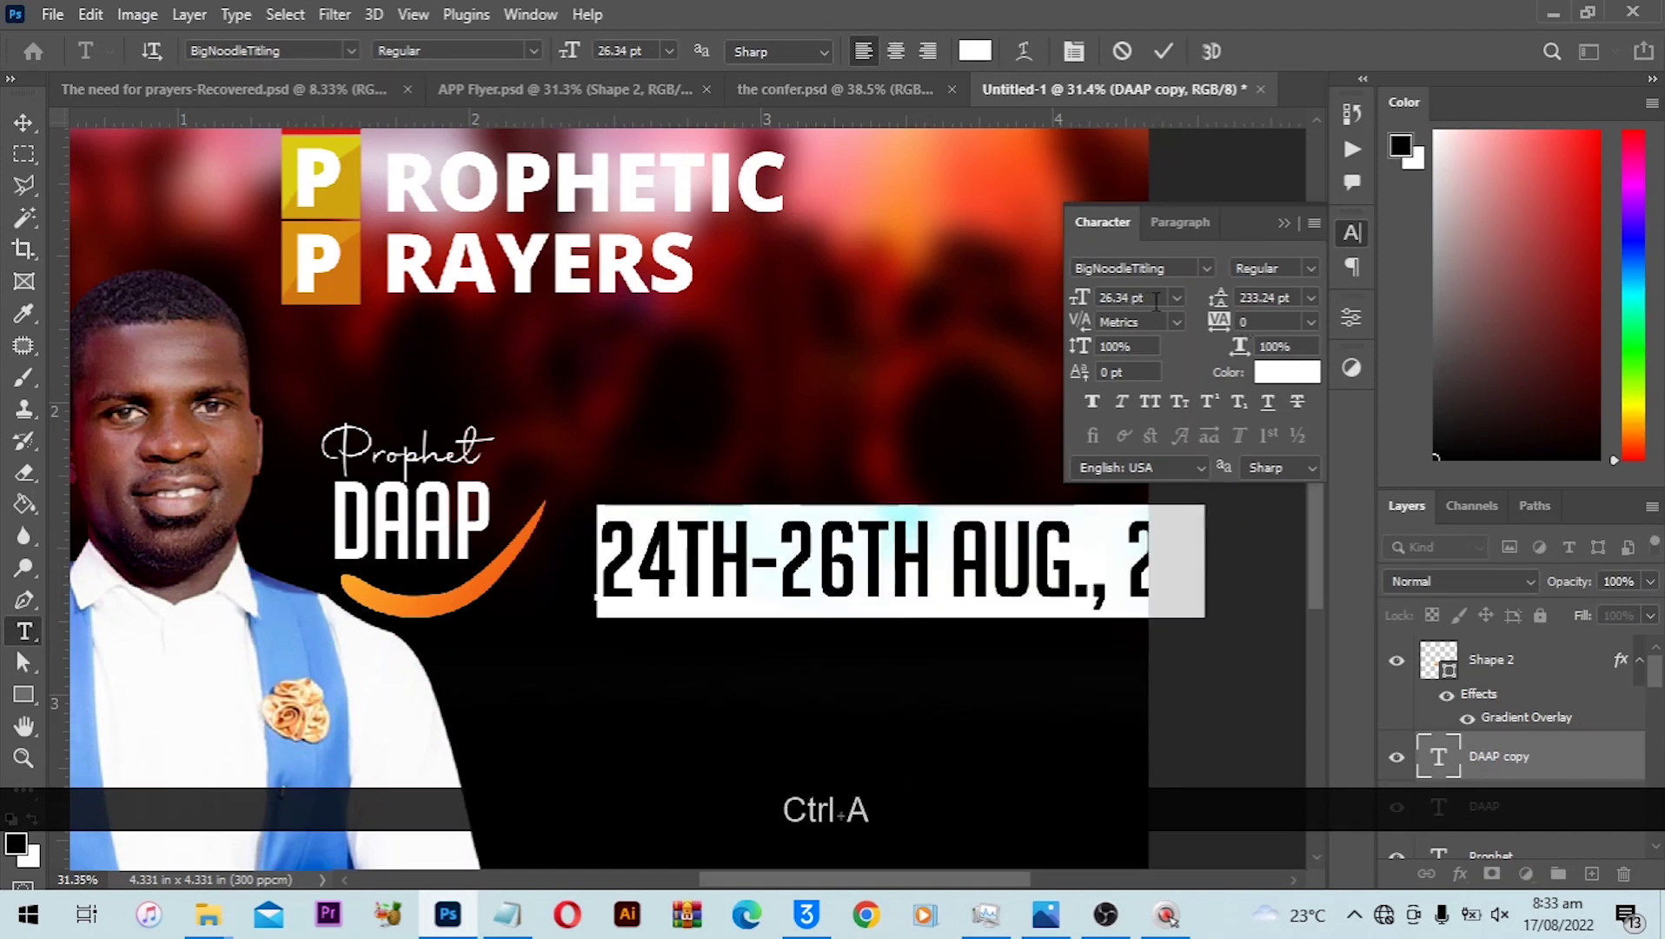
text(24)
key(Return)
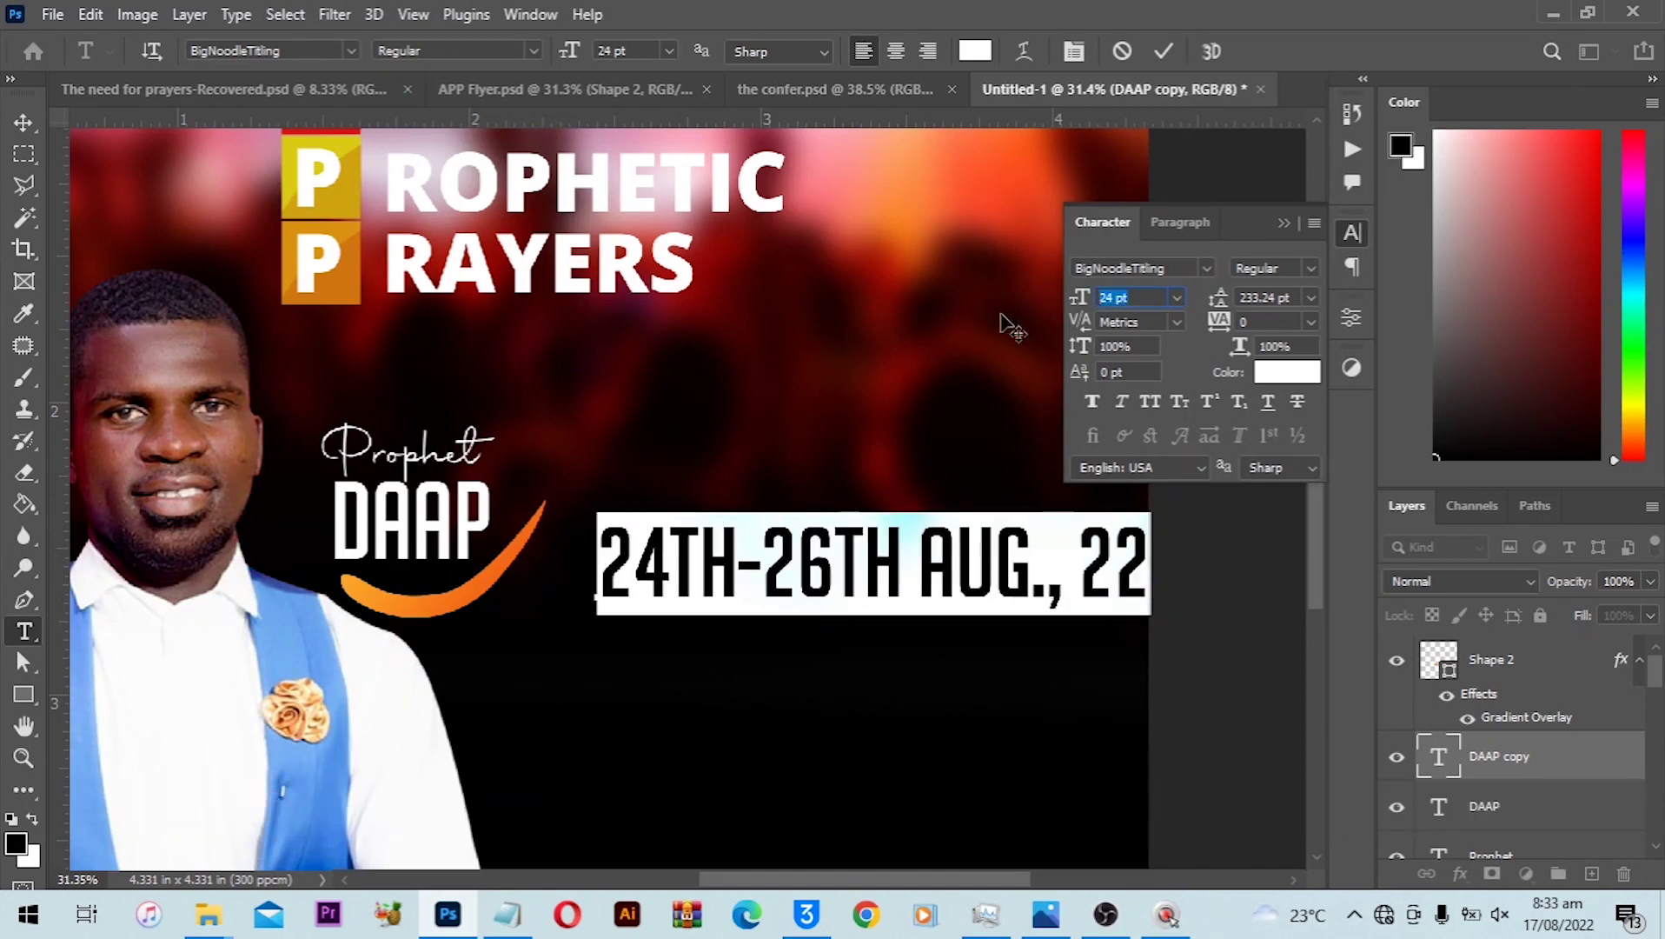
text(20)
key(Return)
click(23, 122)
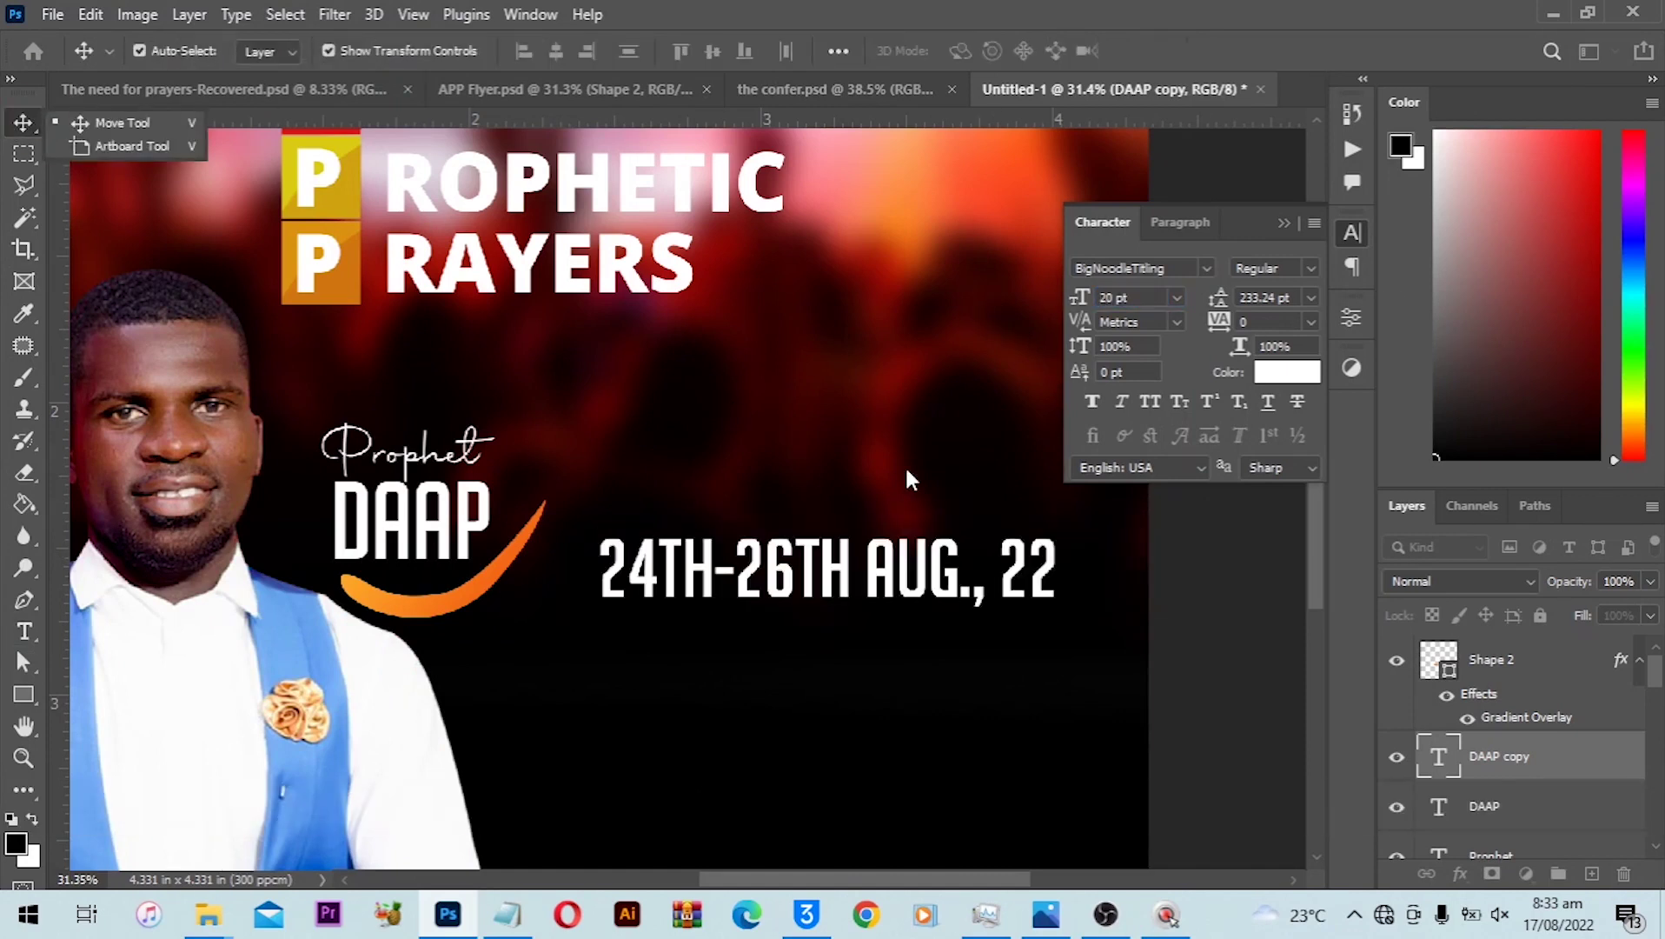
Move the date line lower and stack two more copies beneath it.
scroll(909, 478, down, 4)
click(1284, 223)
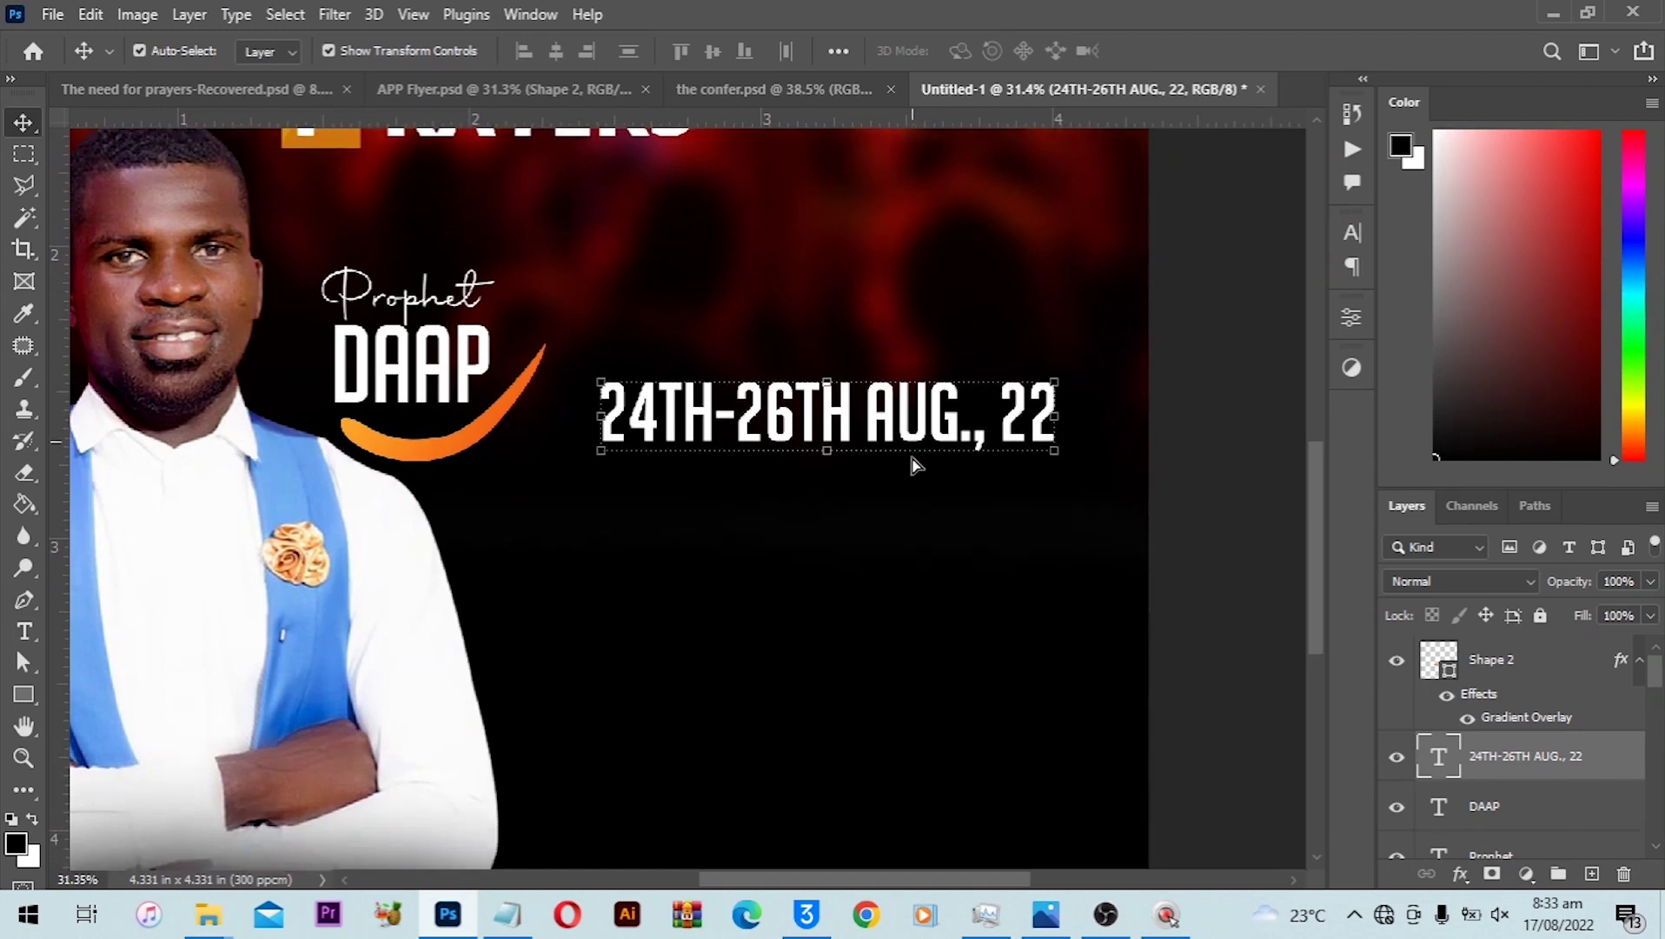
drag(914, 465, 915, 521)
alt+scroll(917, 497, down, 1)
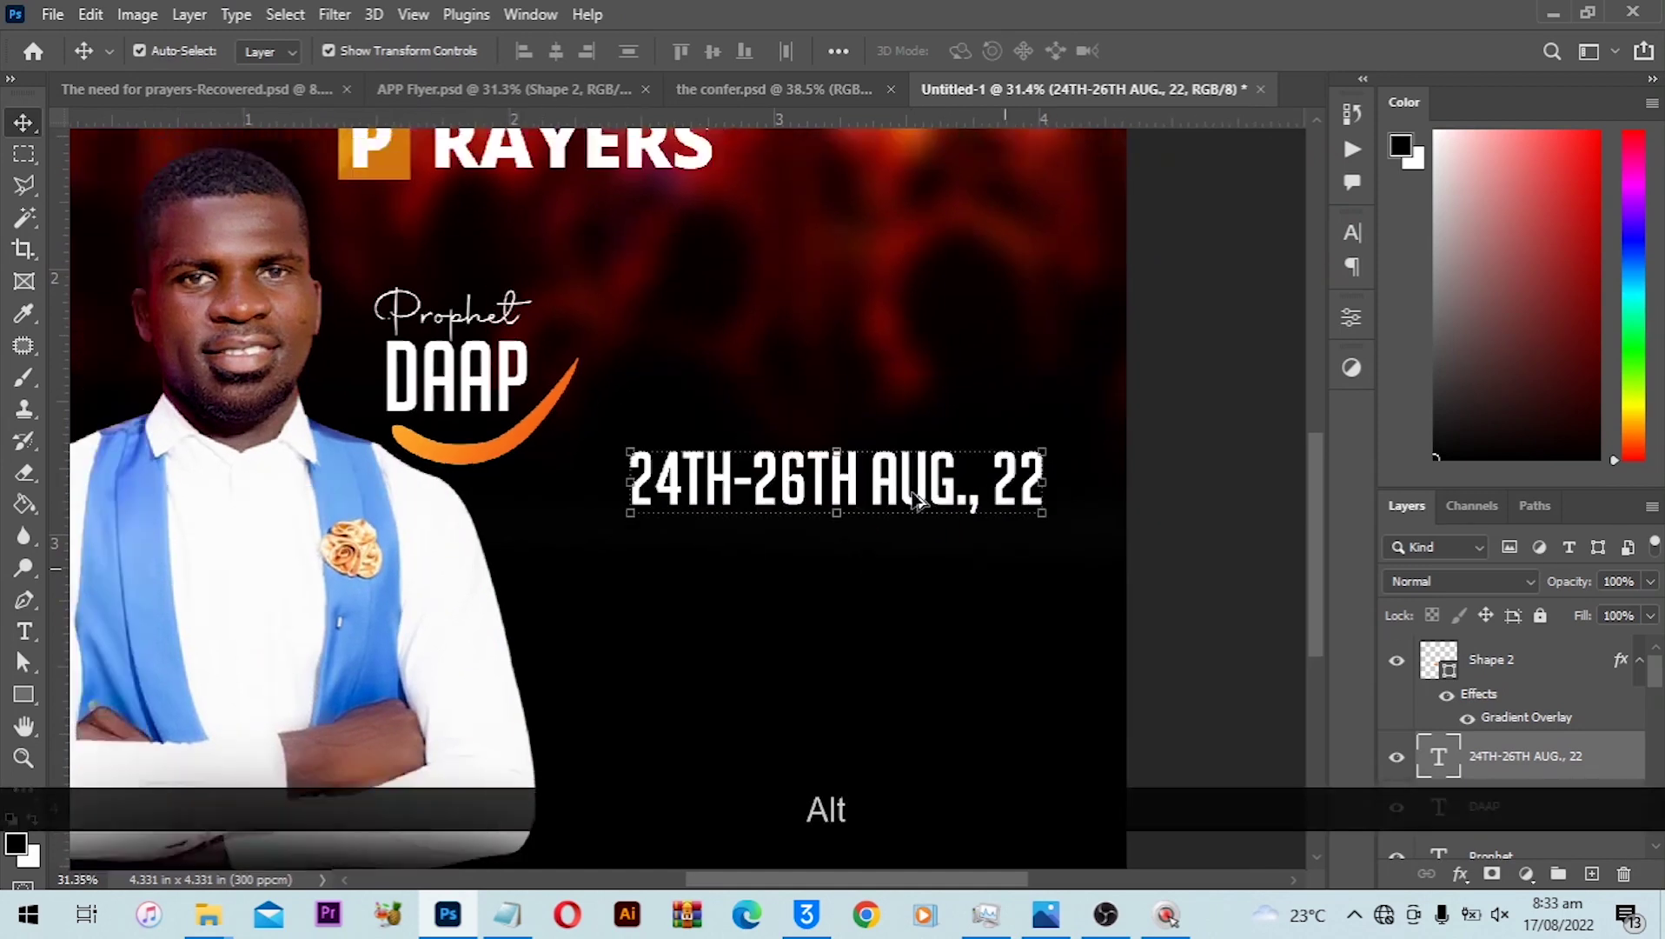
alt+scroll(917, 548, down, 1)
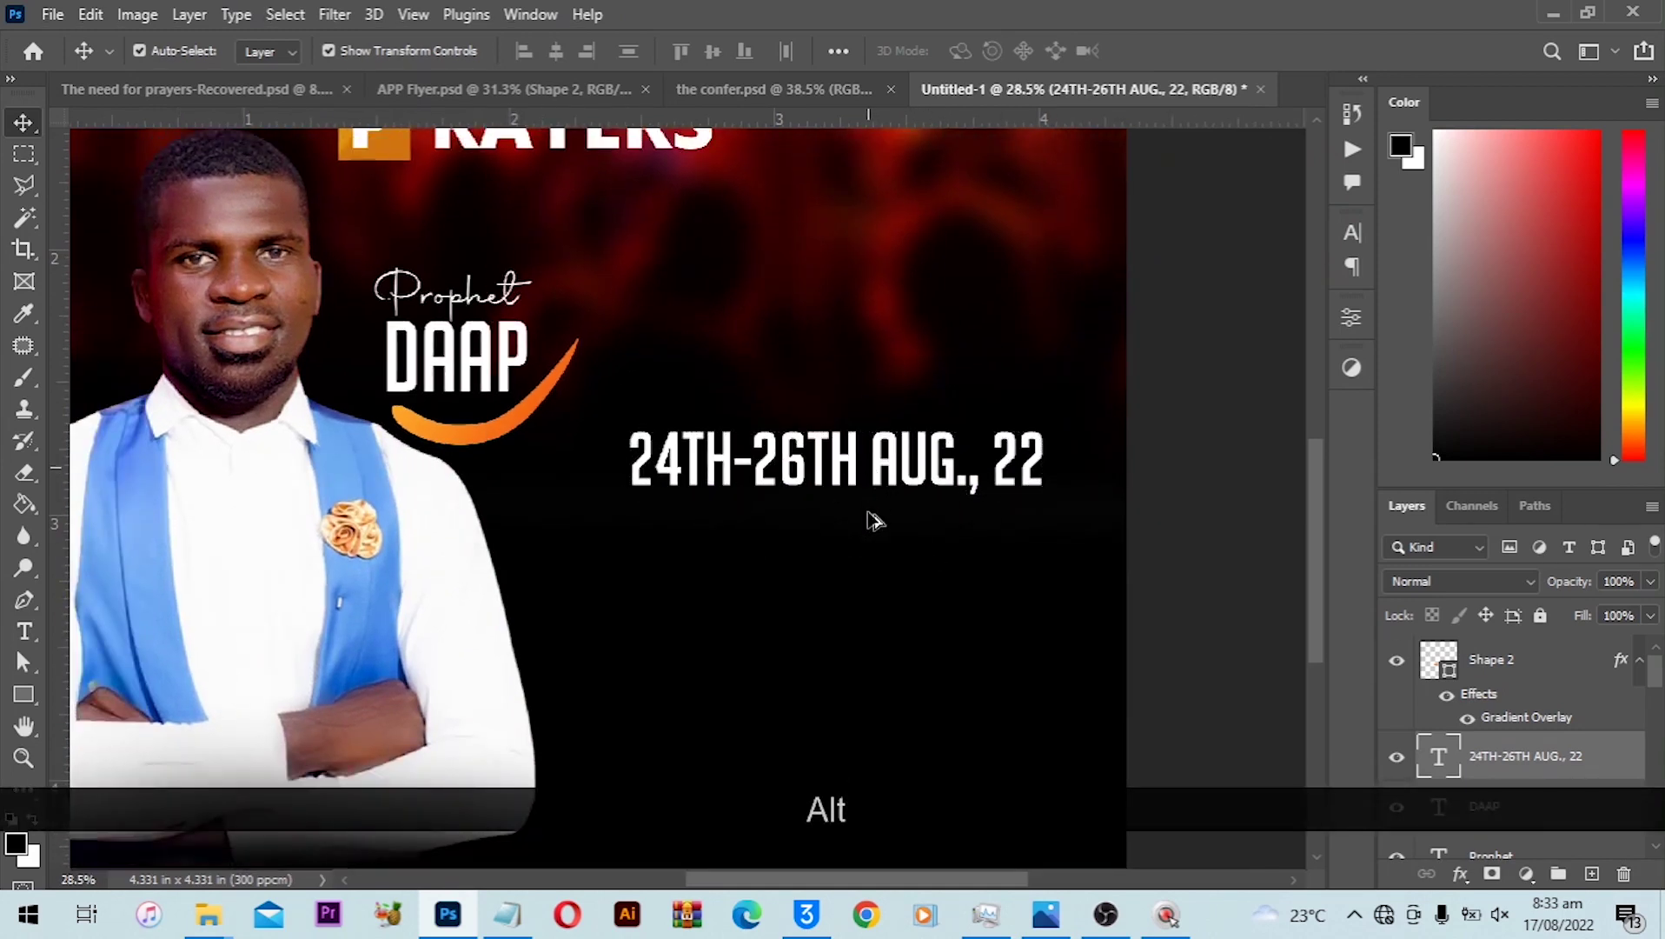
drag(874, 465, 874, 570)
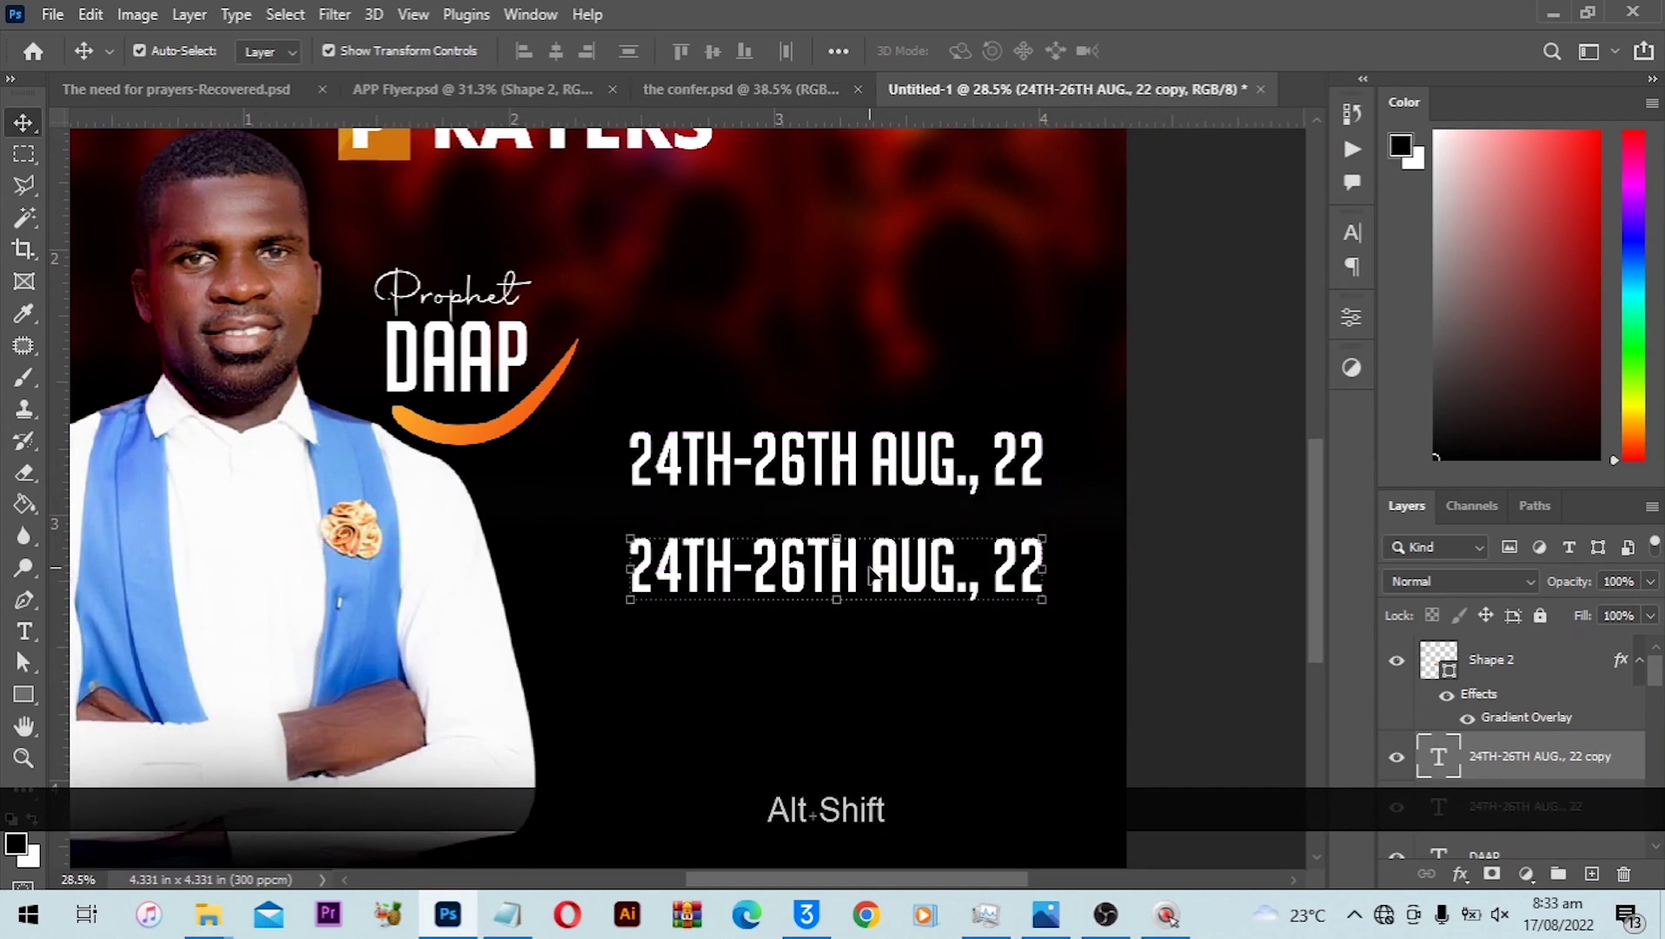
key(ctrl+z)
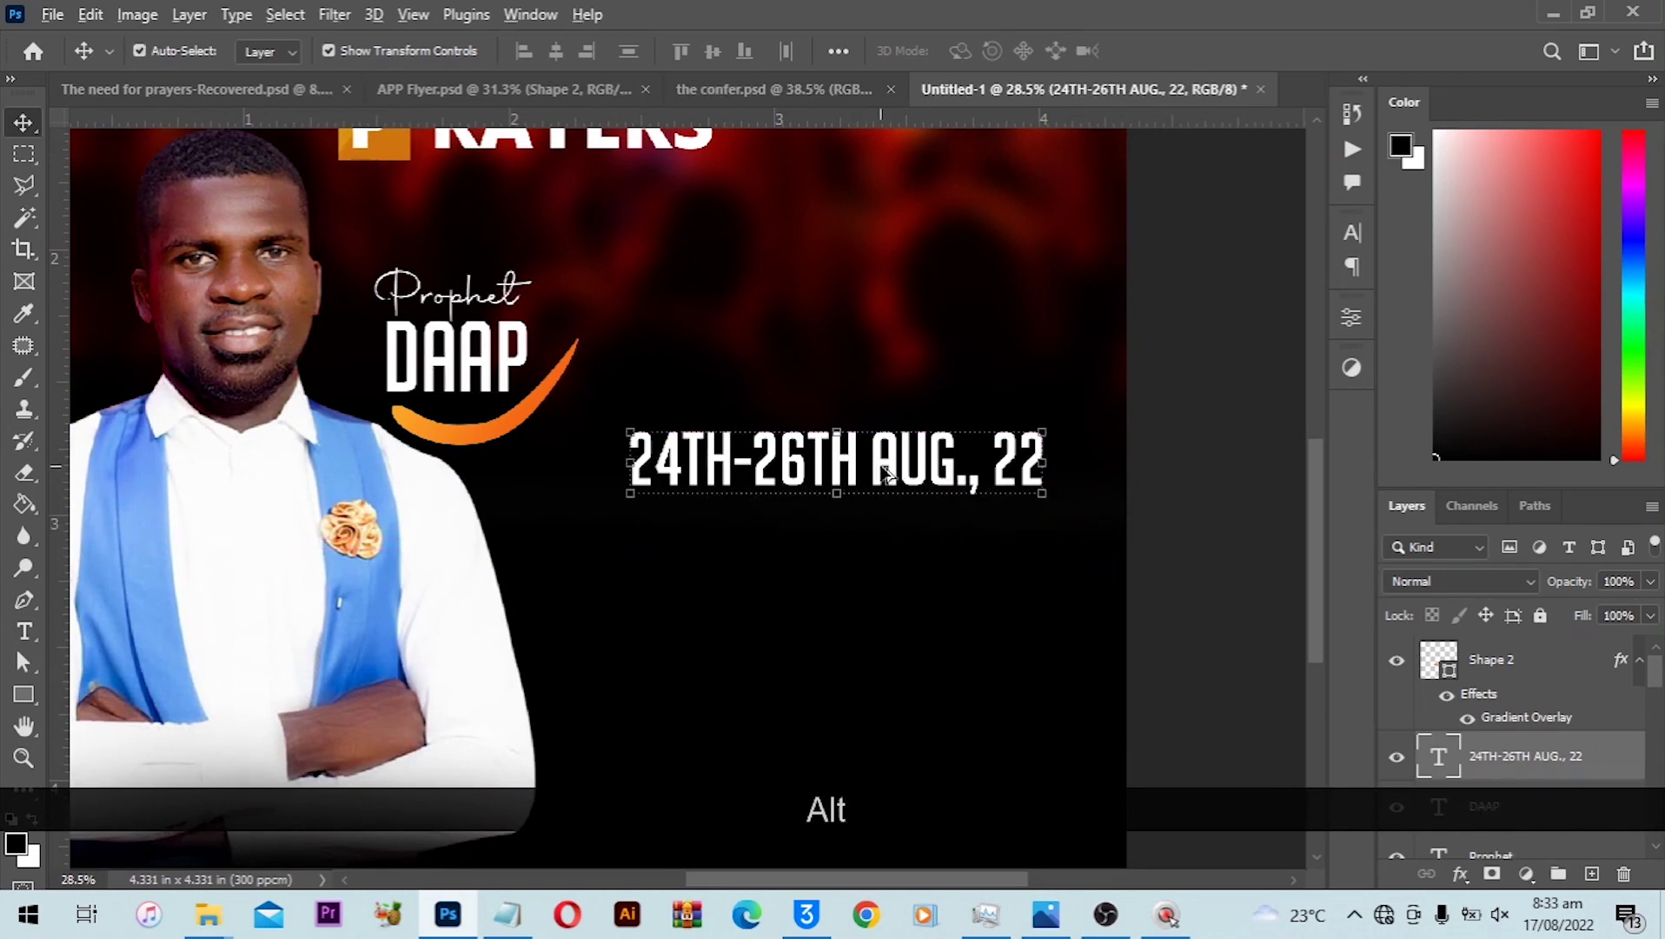
drag(878, 470, 881, 657)
key(Down)
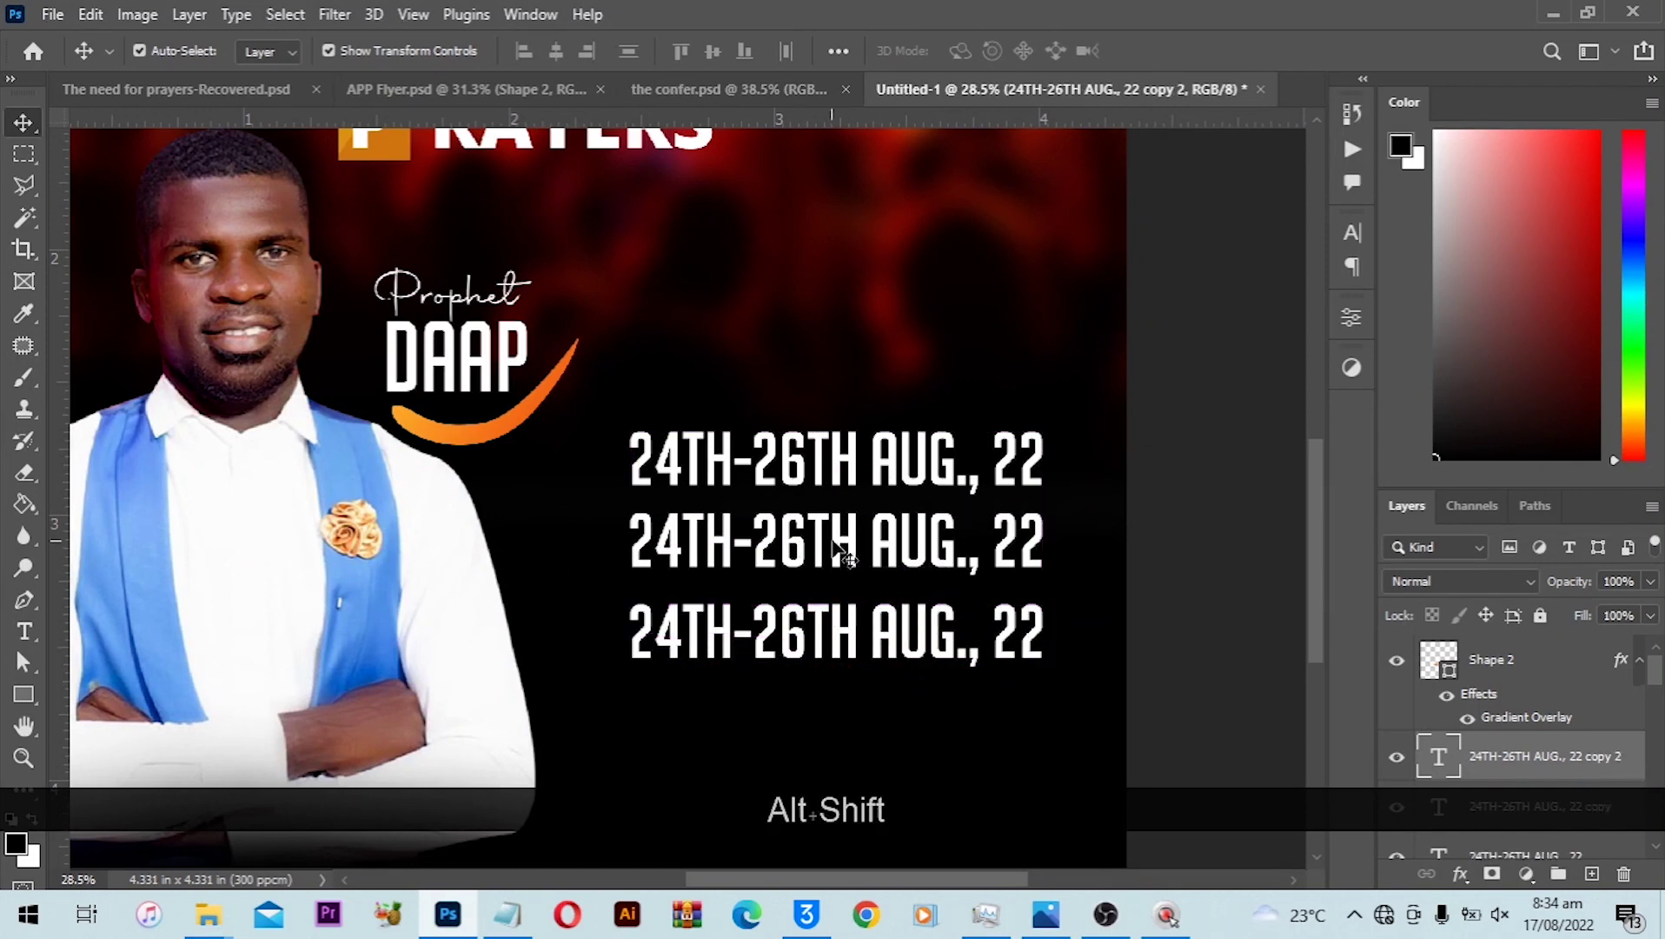
key(alt+Tab)
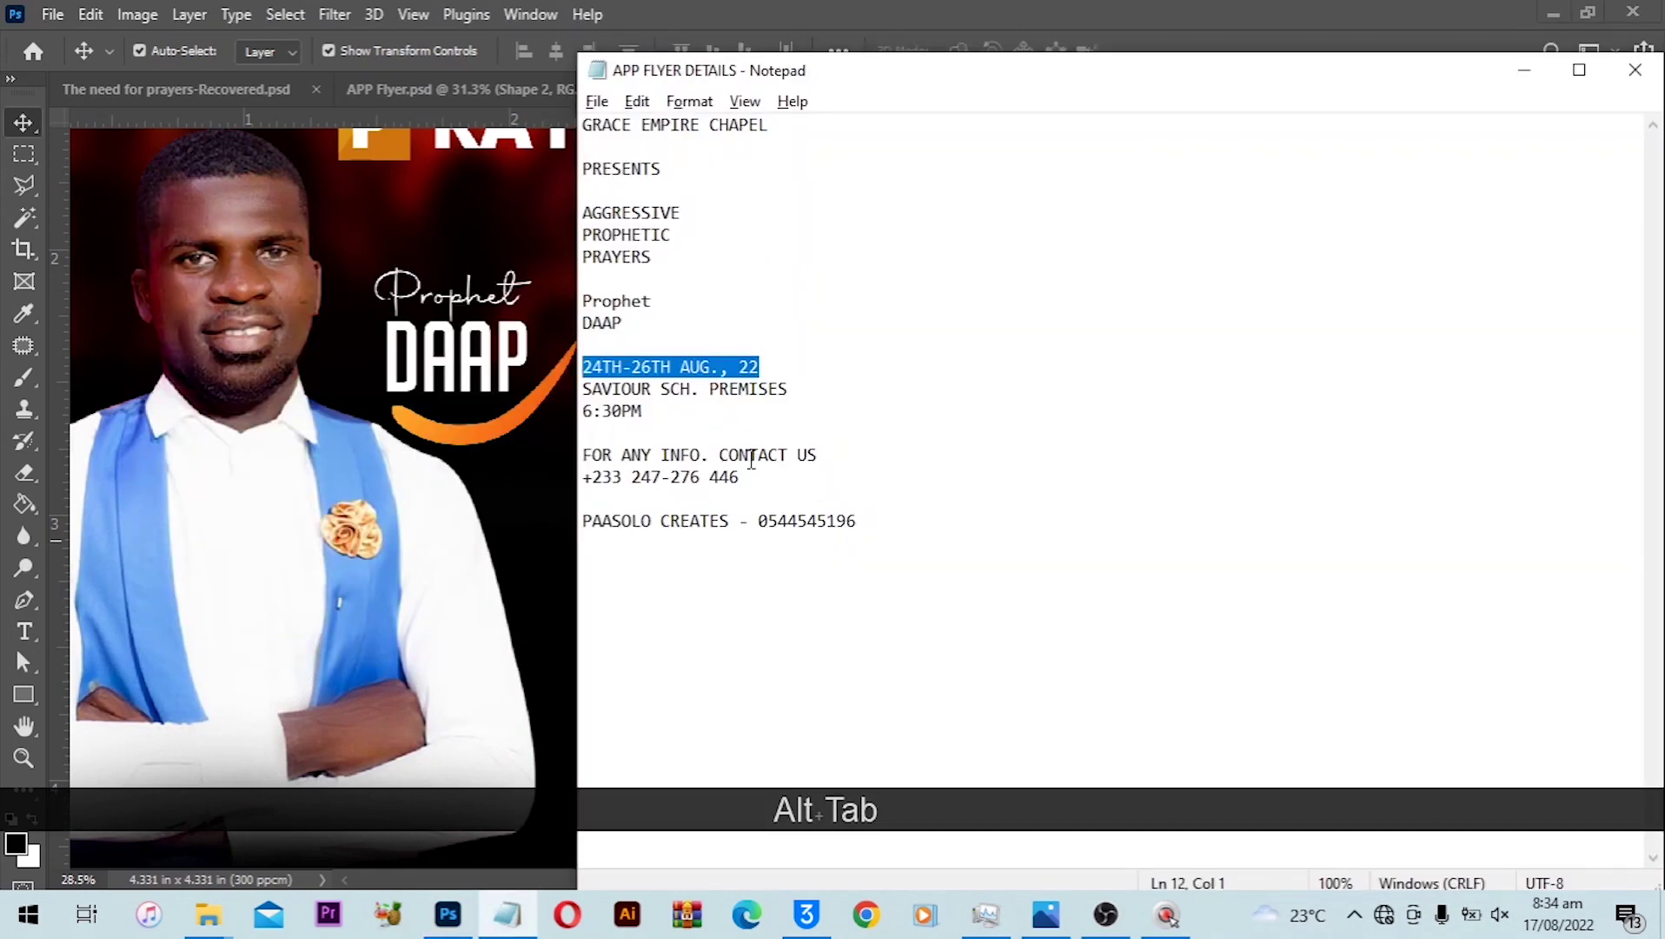
Replace the second date line with SAVIOUR SCH. PREMISES copied from the notes.
drag(802, 409, 636, 389)
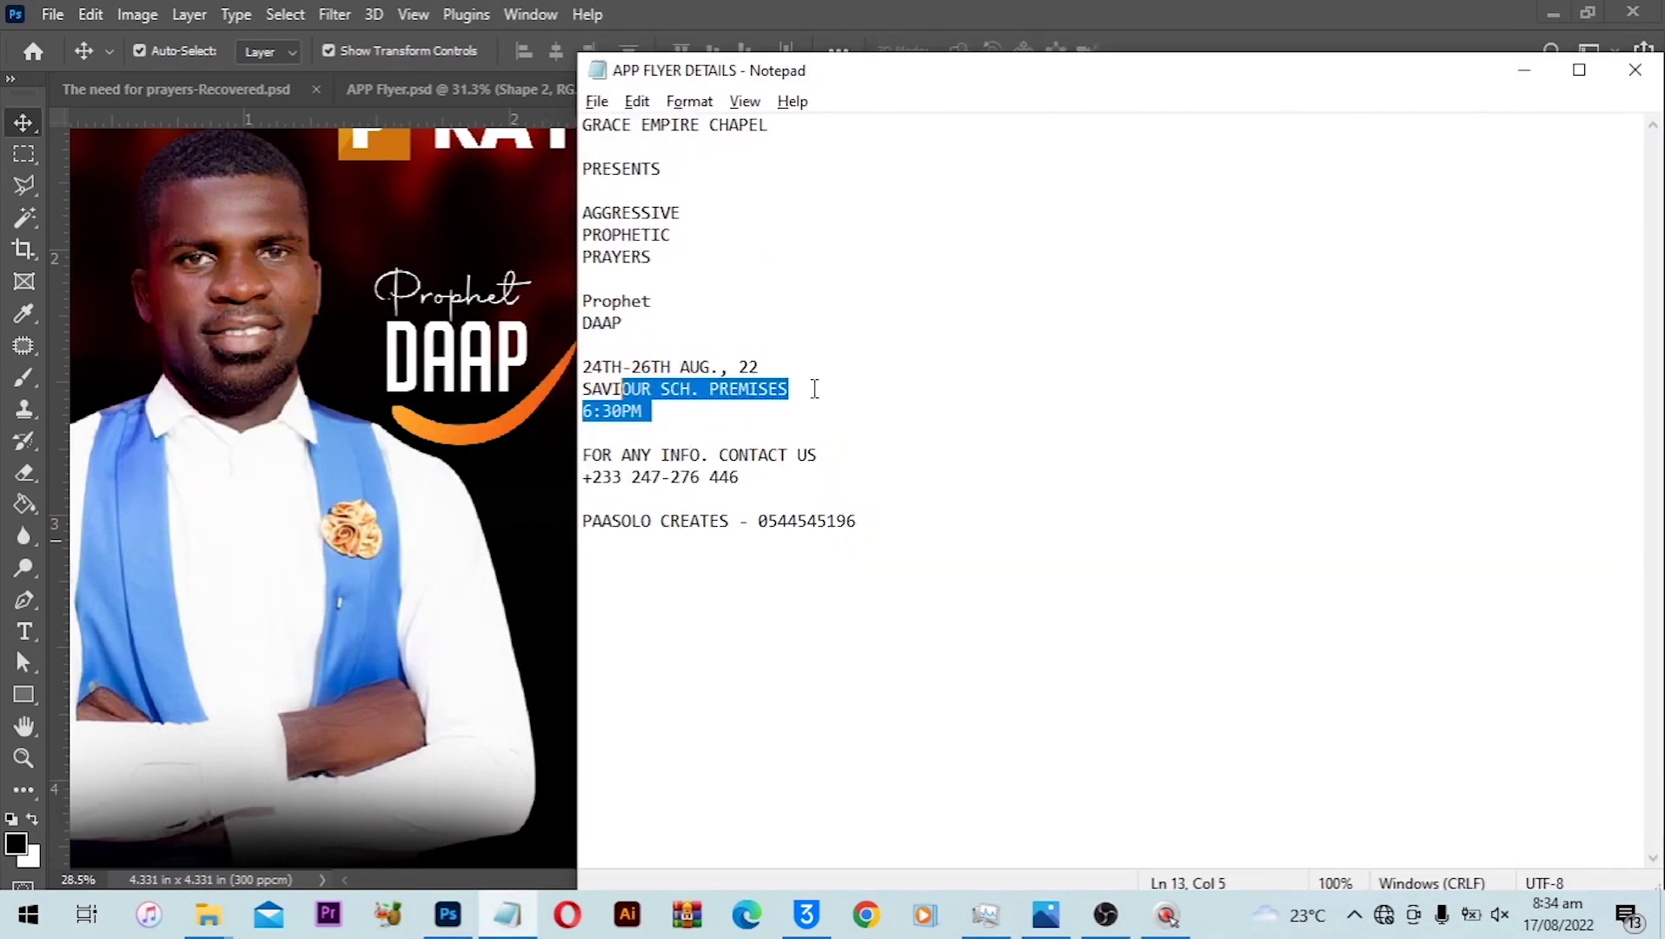
drag(814, 389, 641, 391)
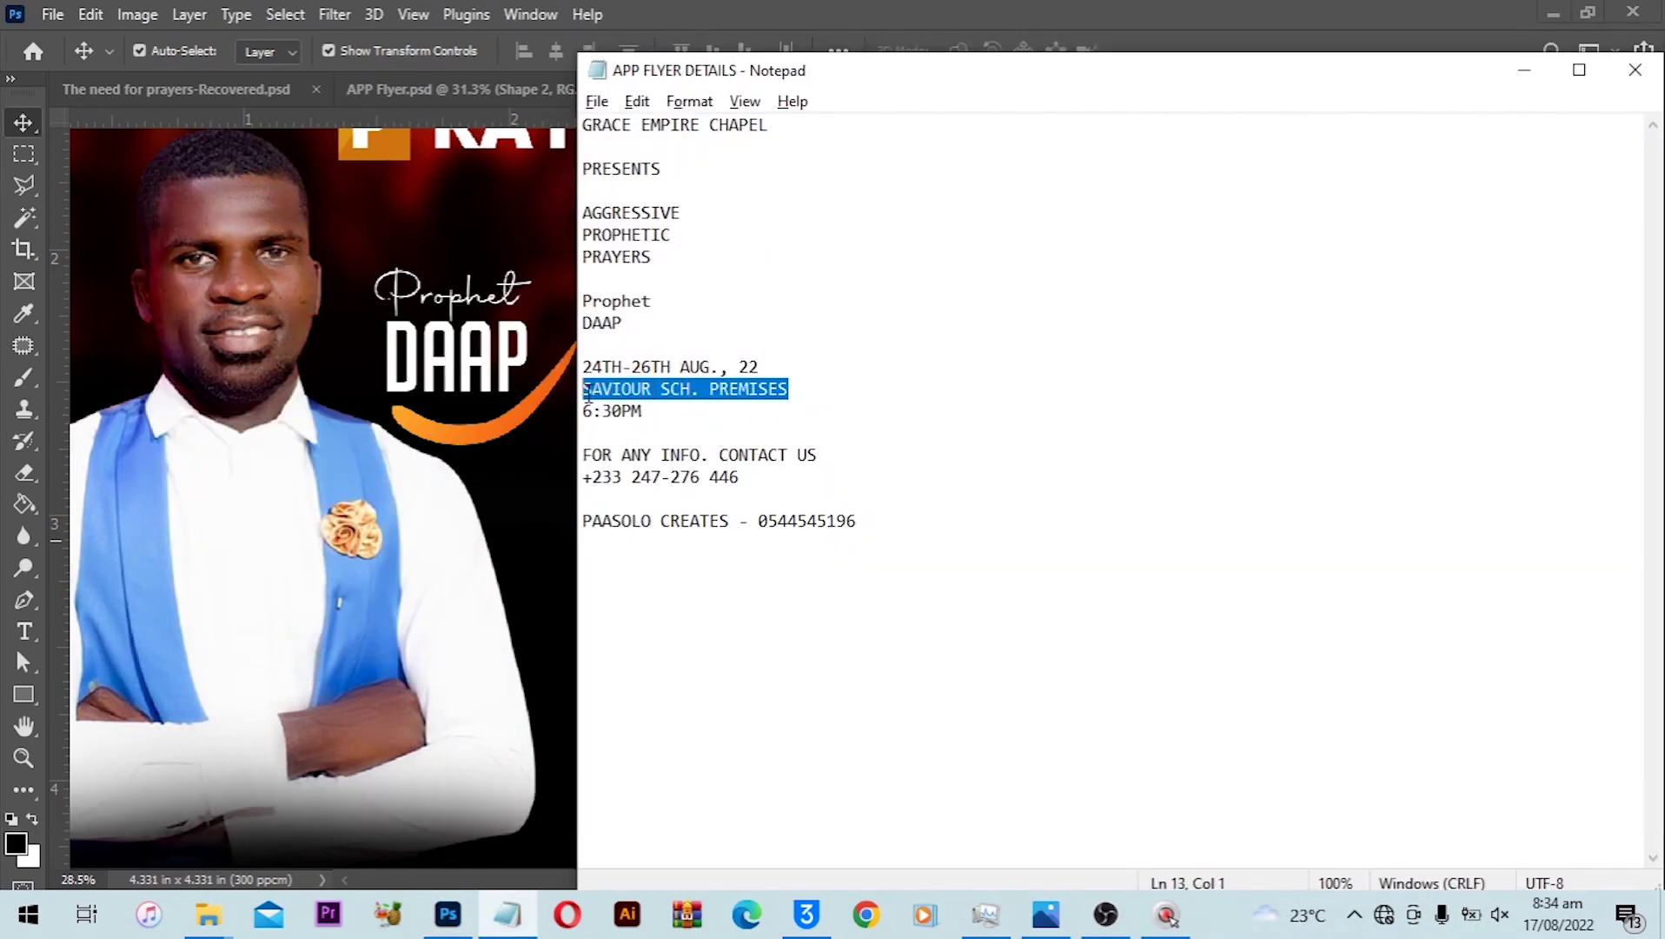
key(ctrl+c)
key(alt+Tab)
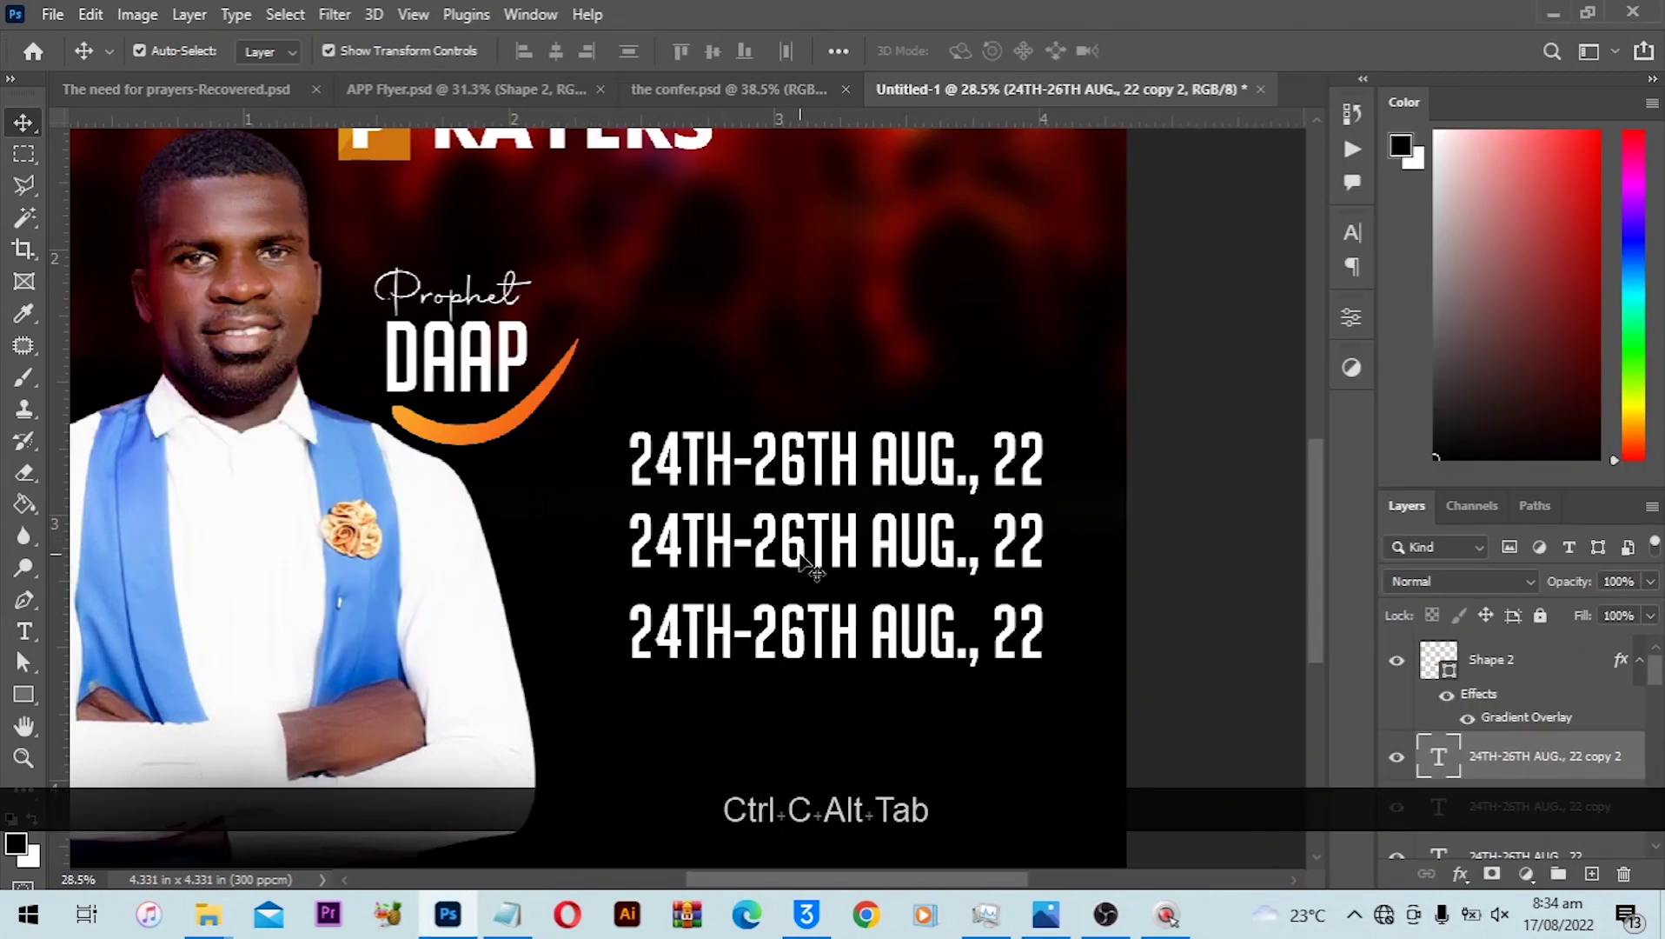
key(t)
click(723, 527)
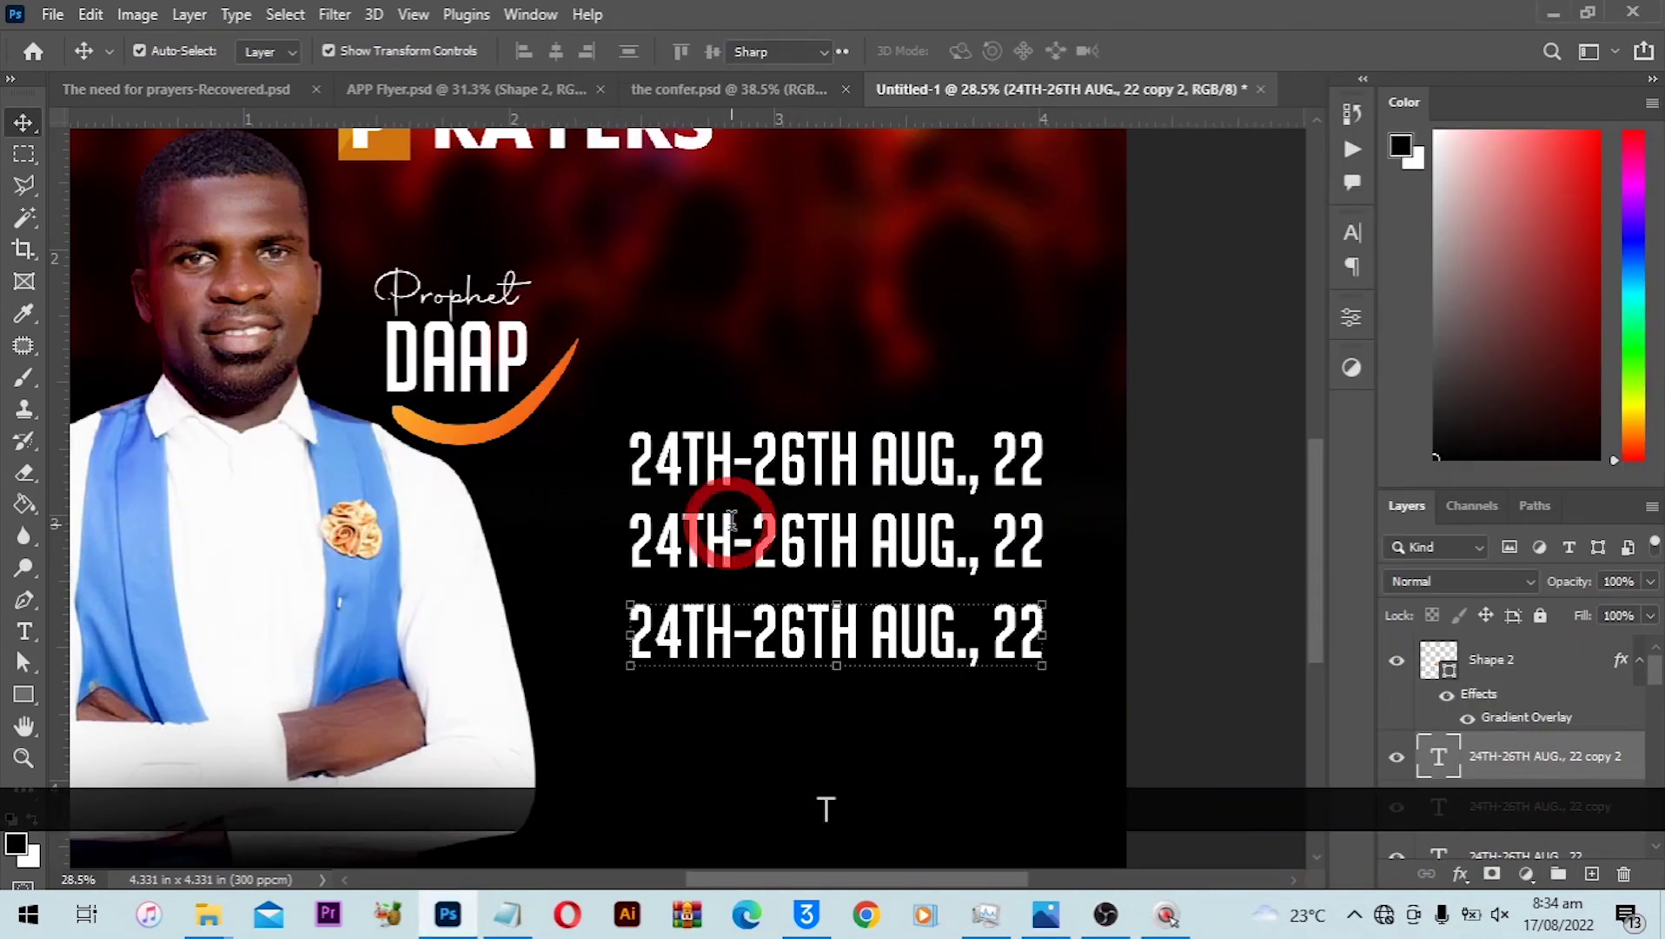
key(ctrl+a)
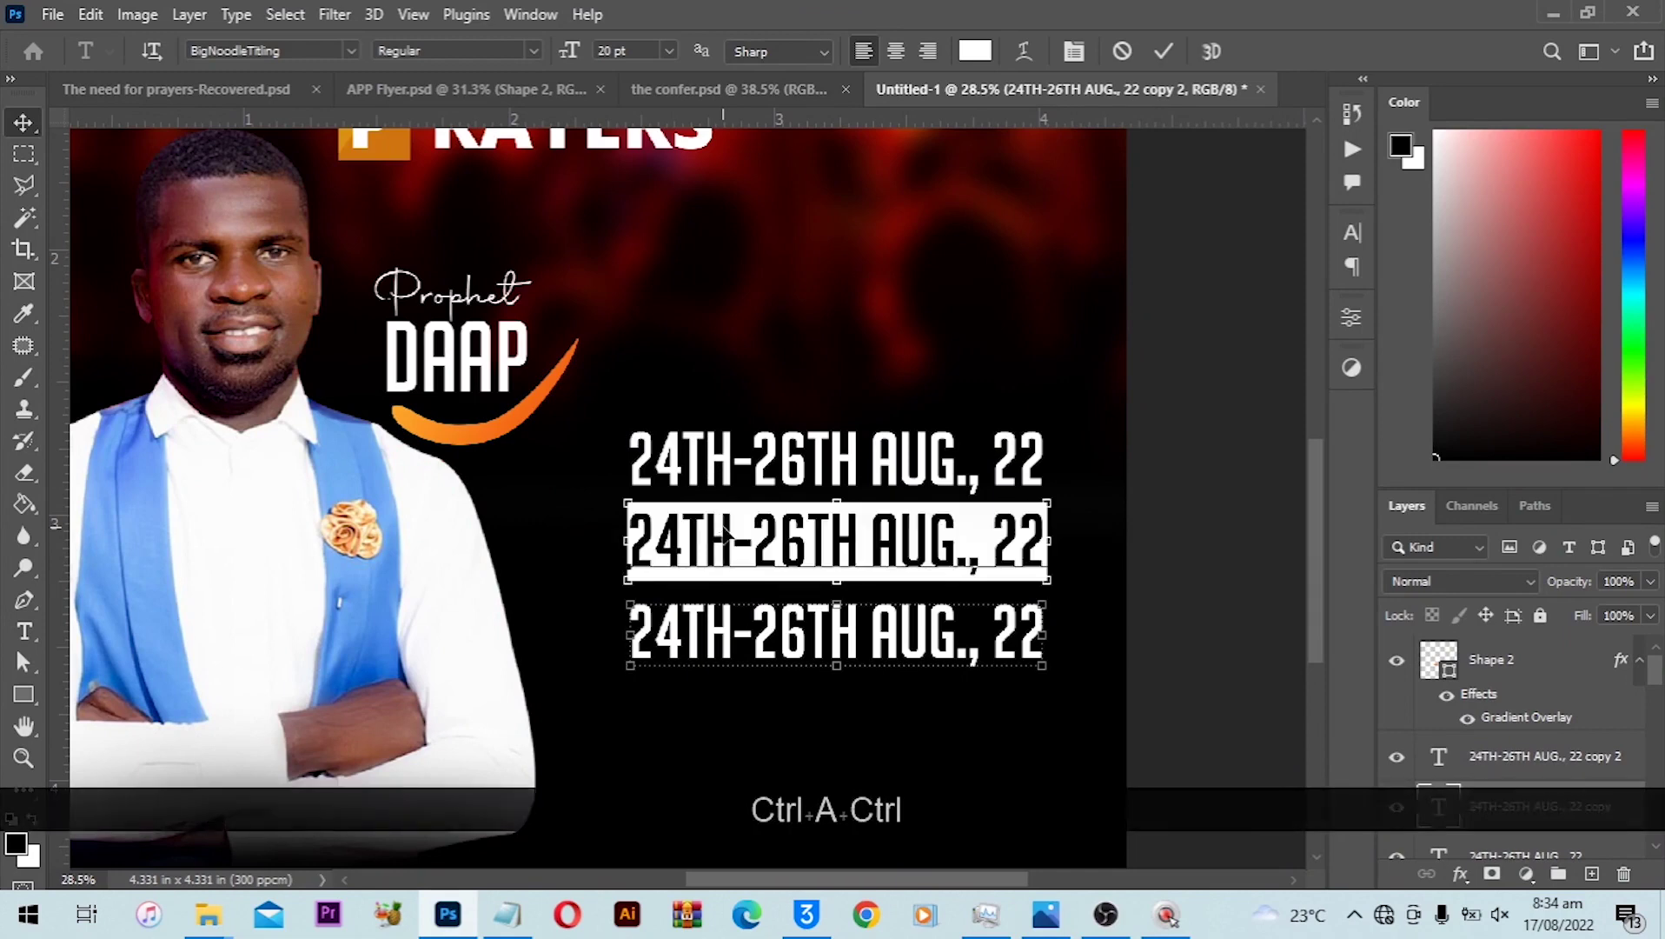
key(ctrl+v)
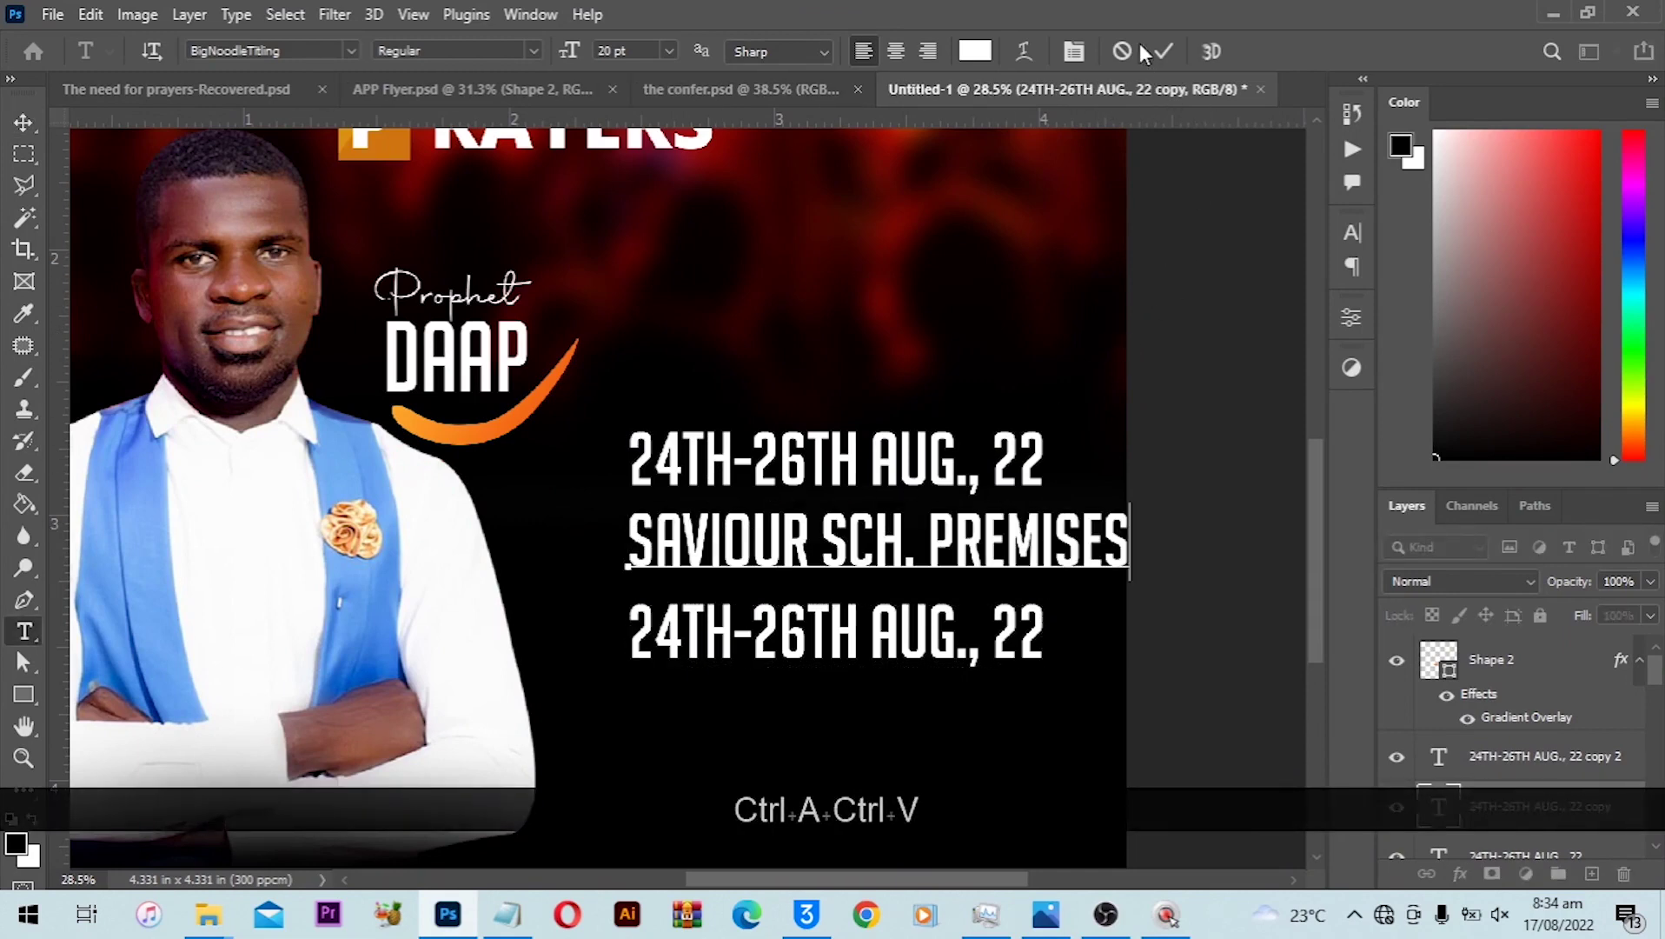
click(1168, 50)
Replace the third date line with the time 6:30PM copied from the notes.
key(alt+Tab)
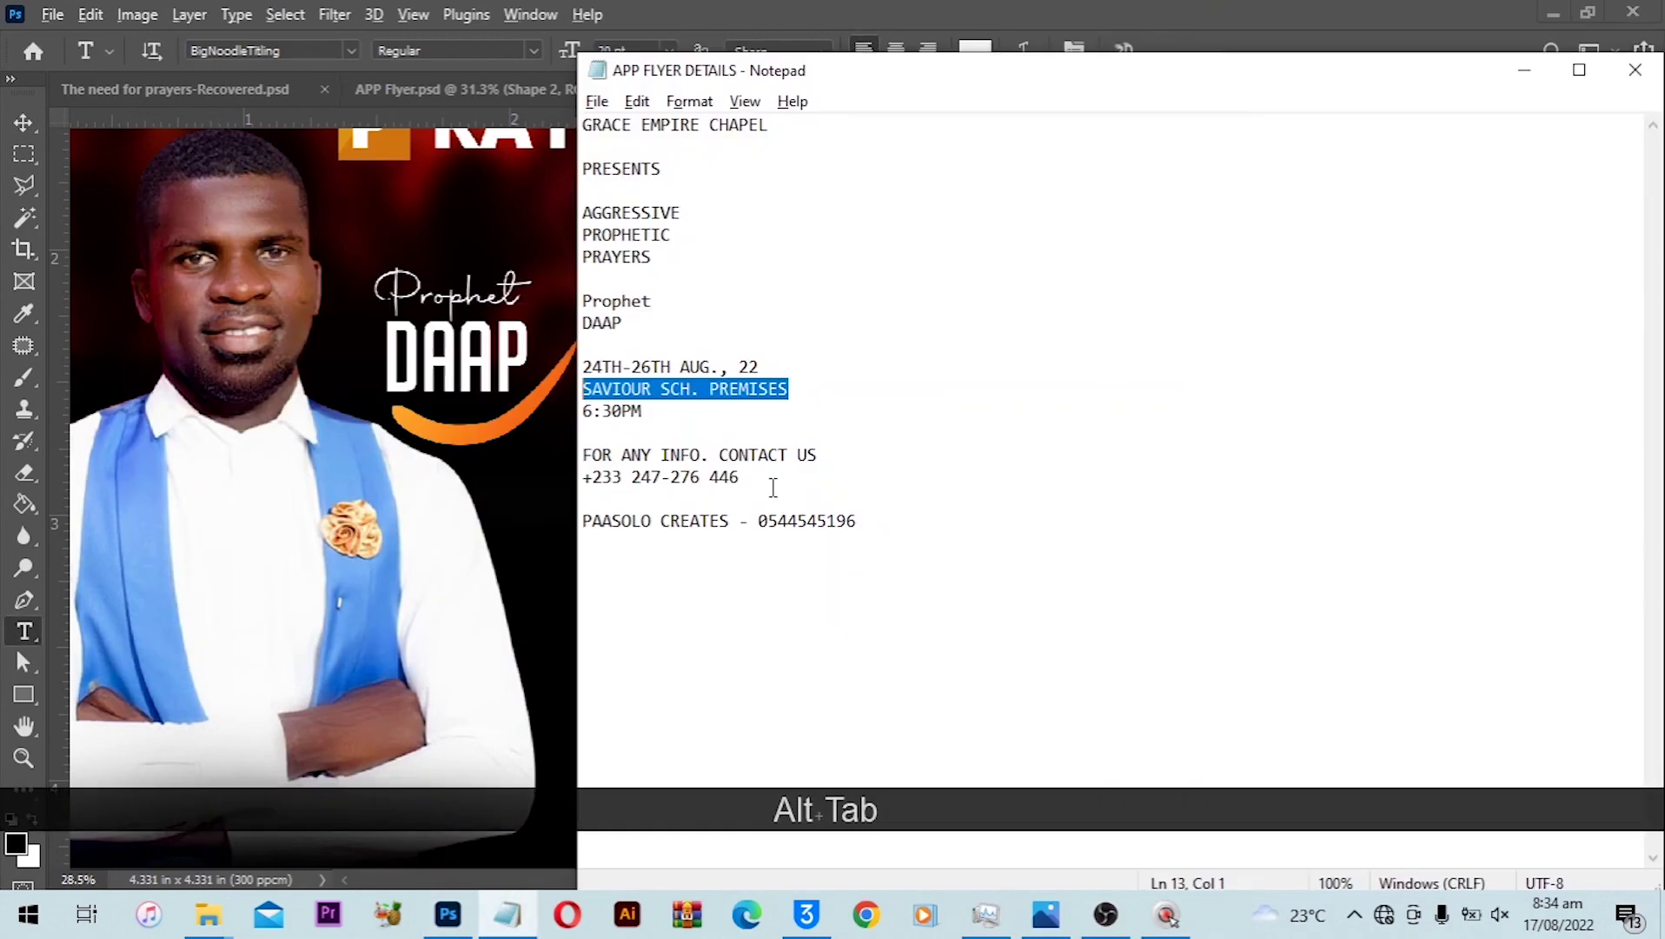
drag(658, 404, 561, 403)
key(ctrl+c)
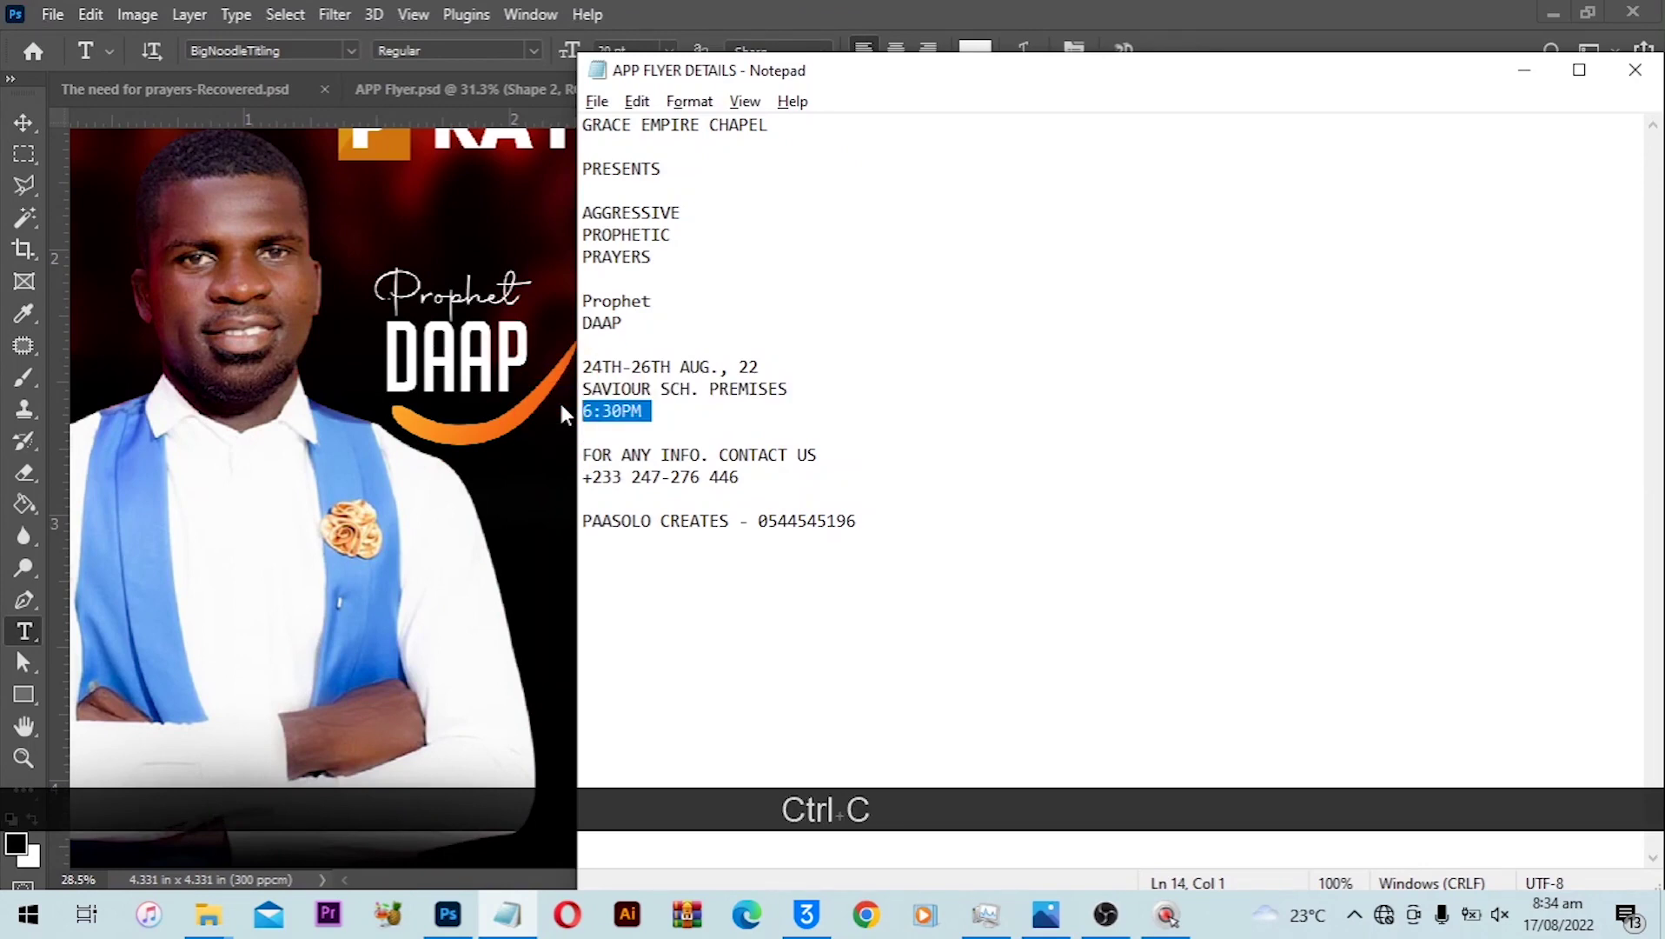
key(alt+Tab)
click(751, 630)
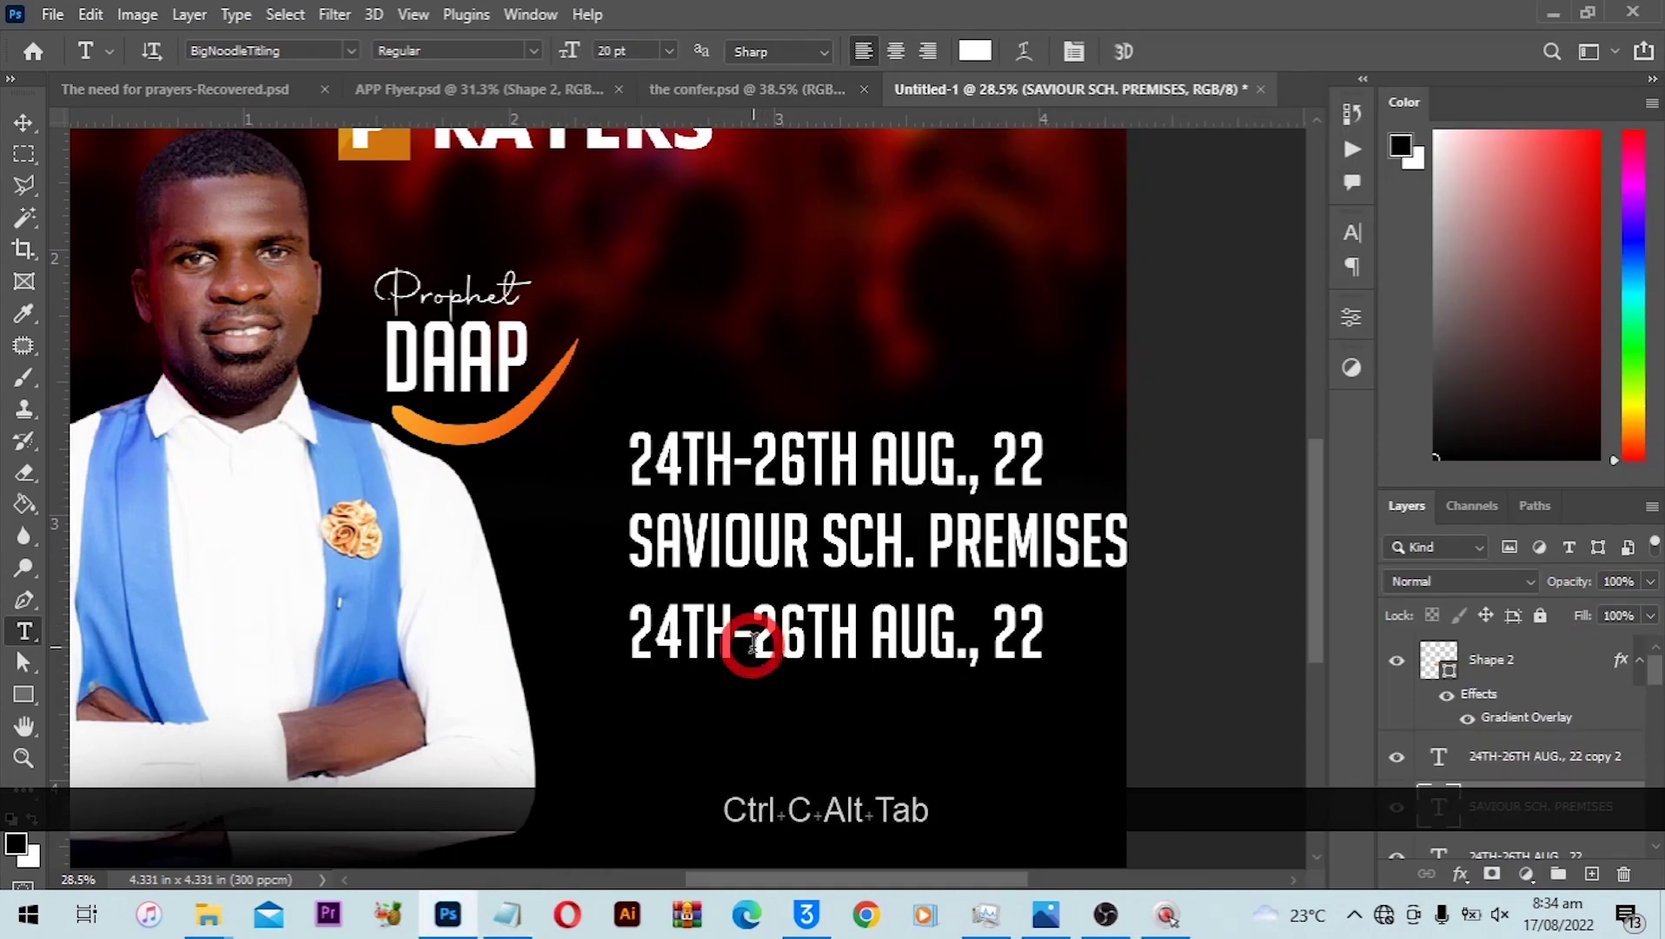
key(ctrl+a)
key(ctrl+v)
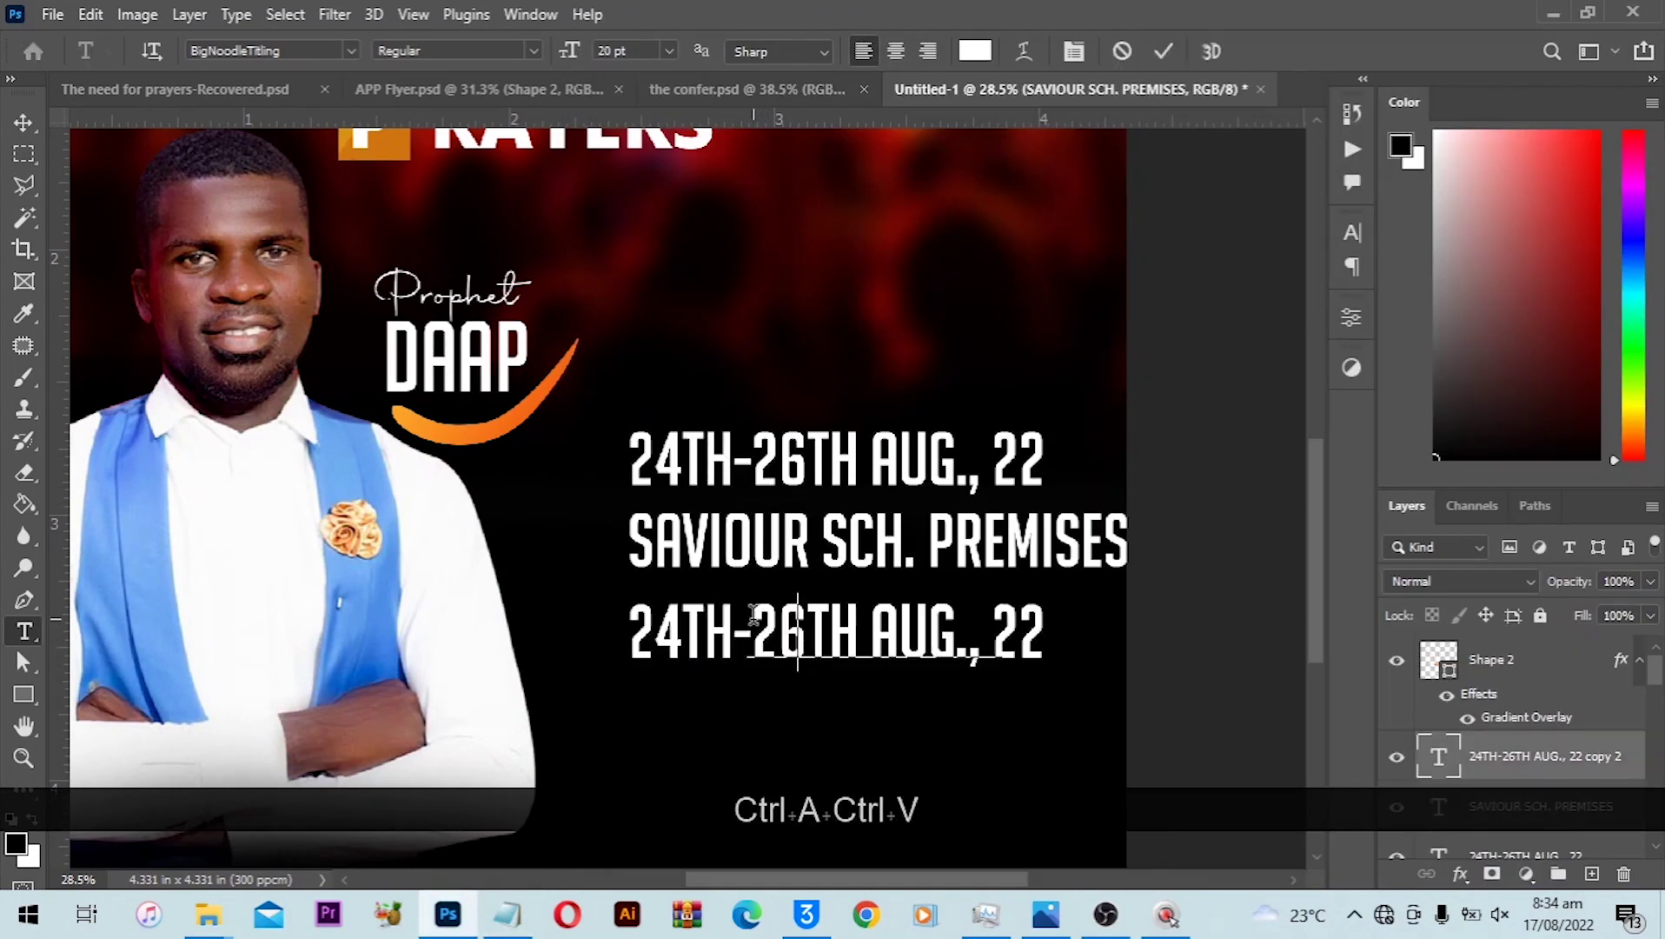
key(Return)
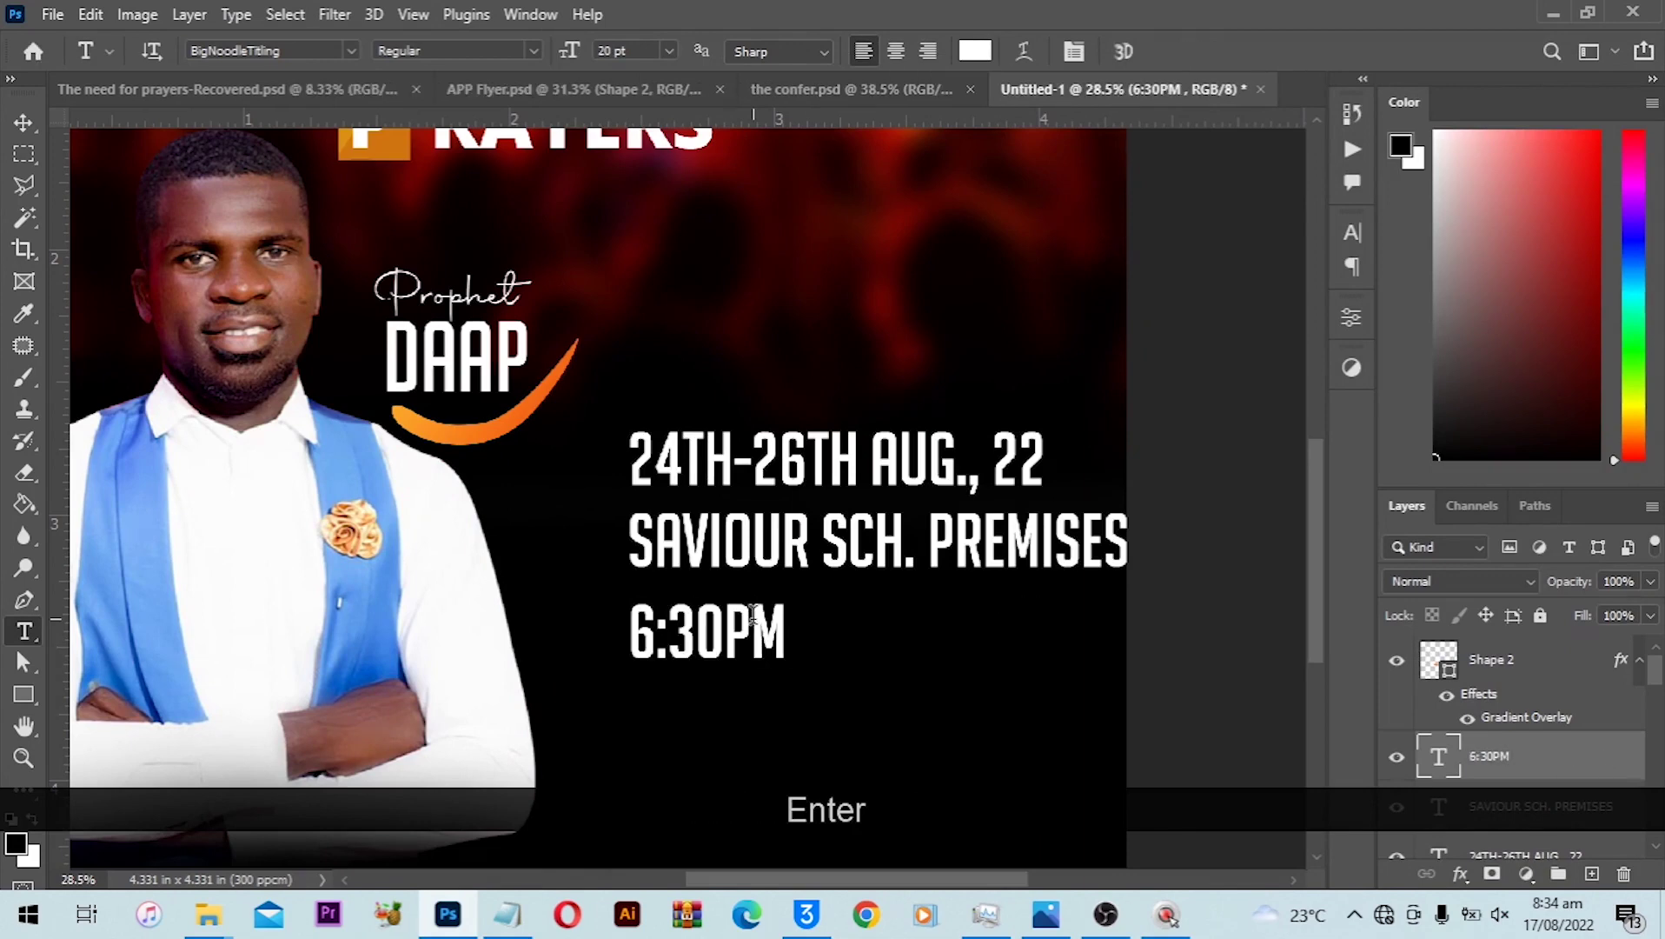
key(v)
Copy the contact info lines from the notes and paste them as new horizontal text.
key(alt+Tab)
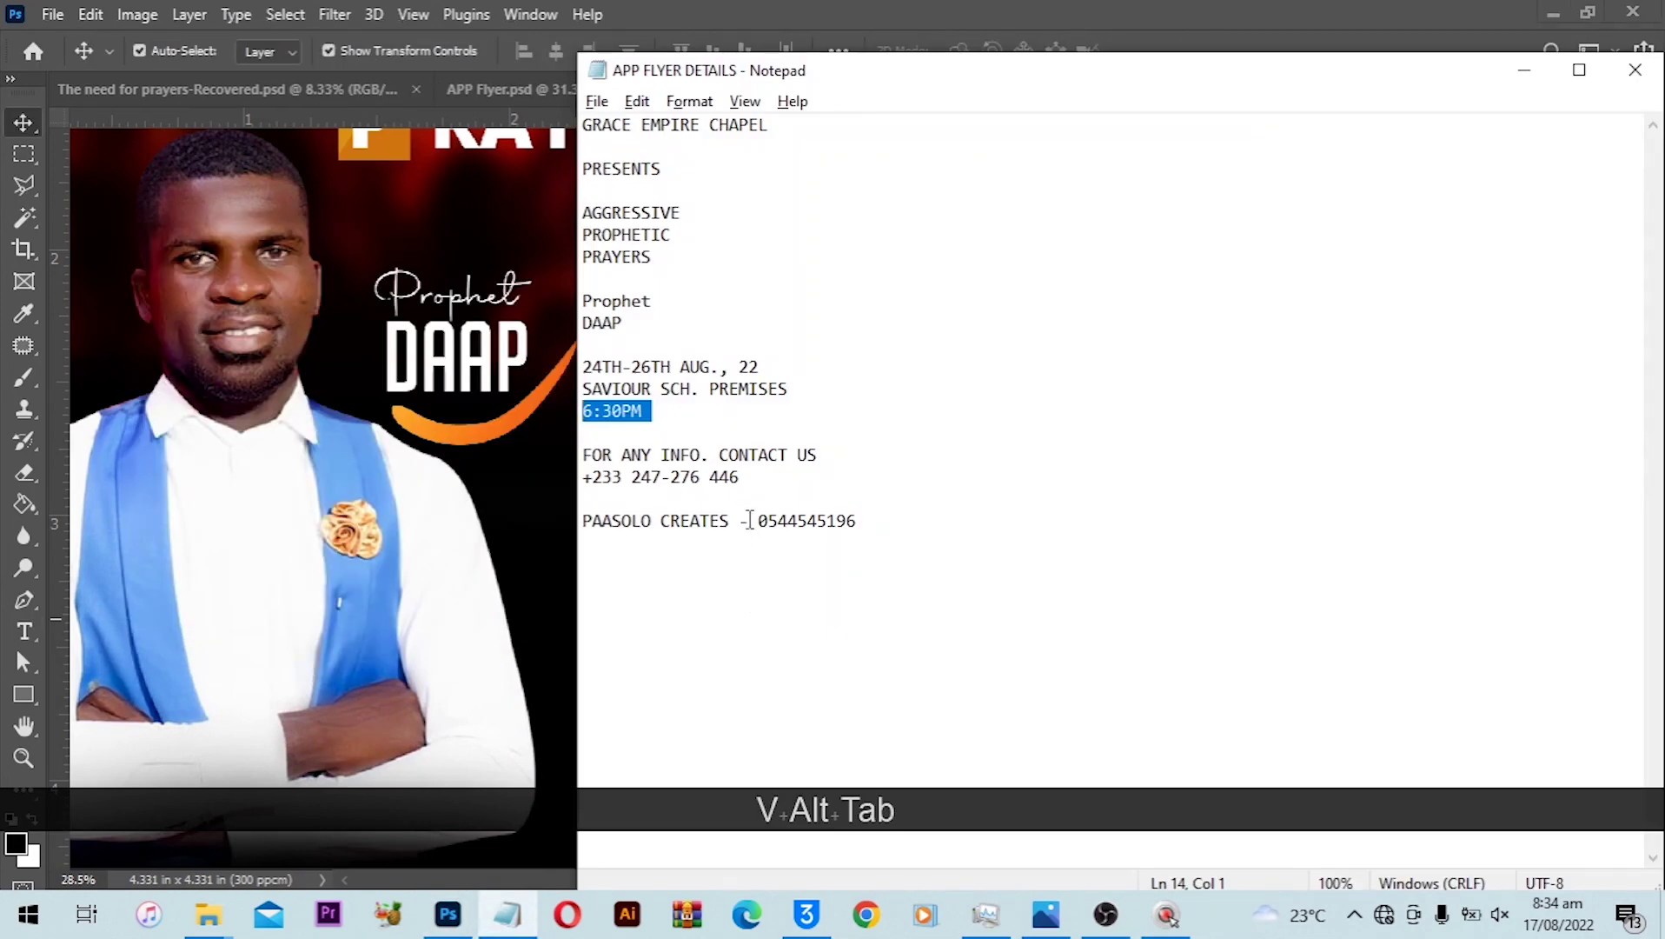
drag(770, 492, 598, 455)
key(ctrl+c)
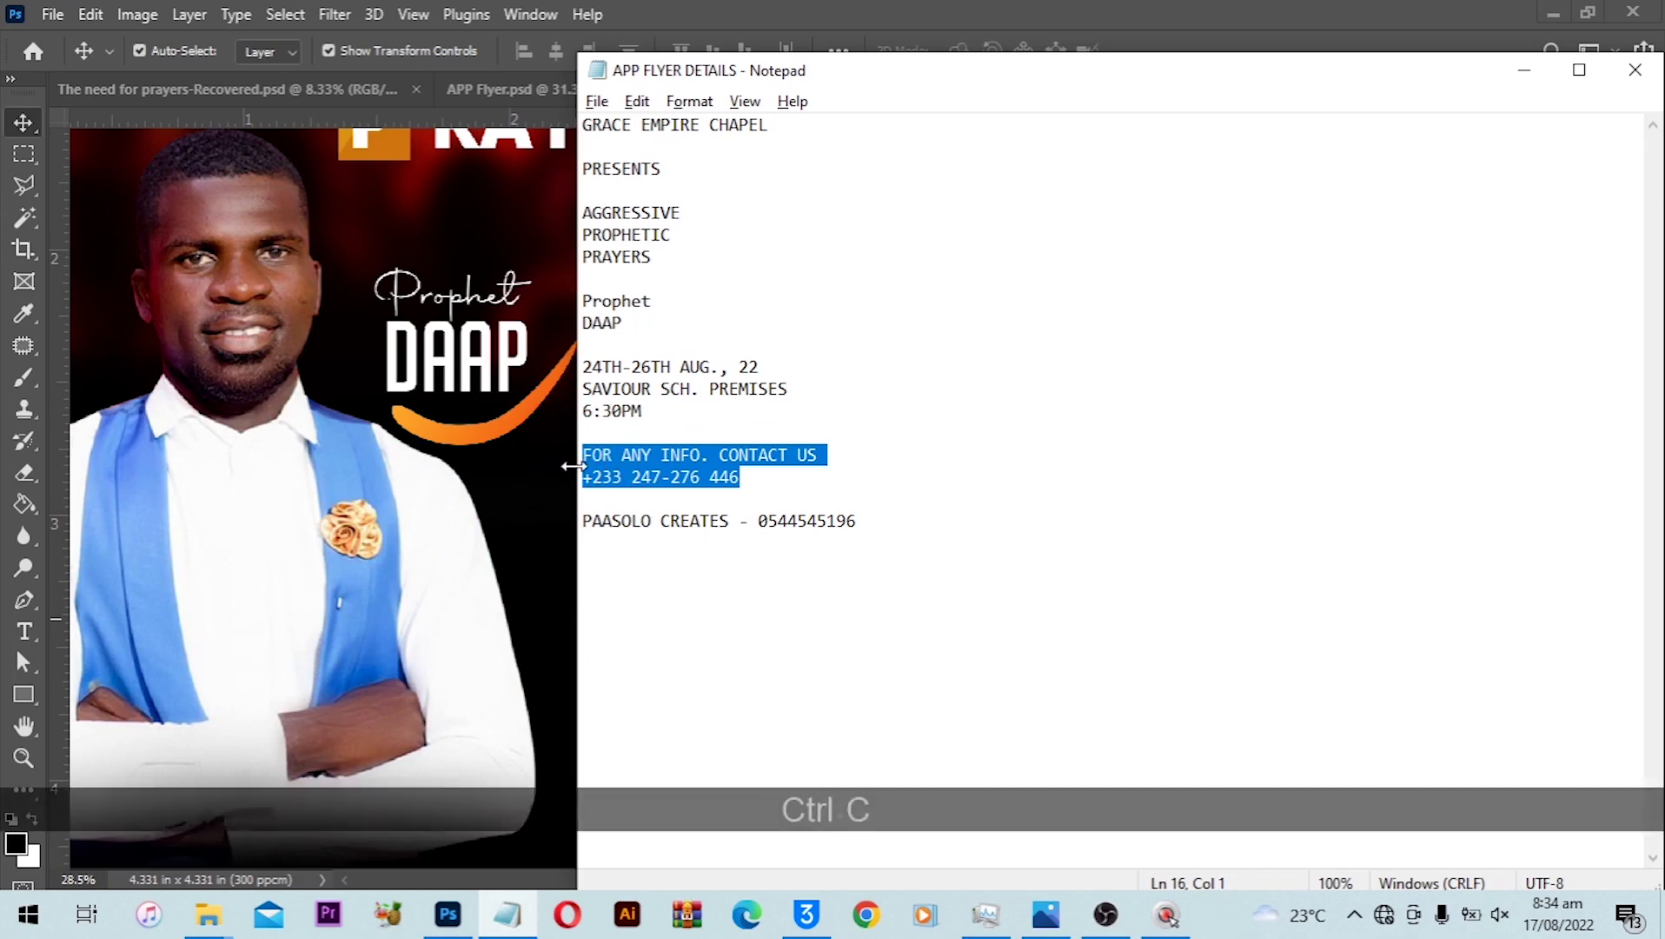
key(alt+Tab)
scroll(608, 434, down, 3)
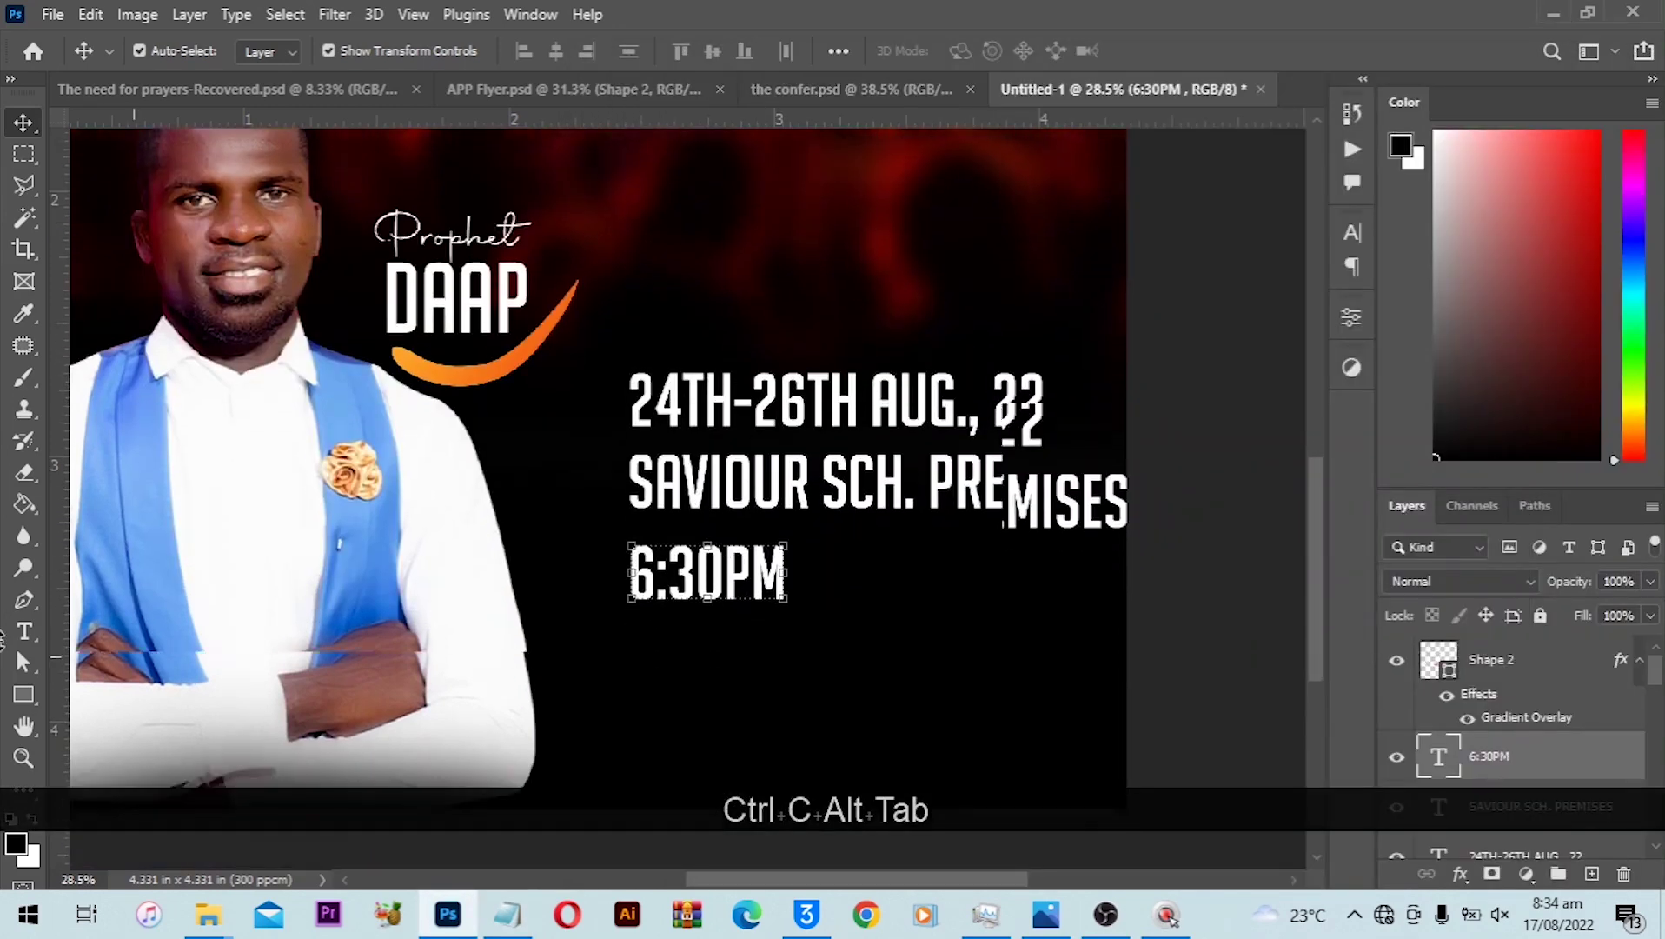
click(25, 630)
click(24, 629)
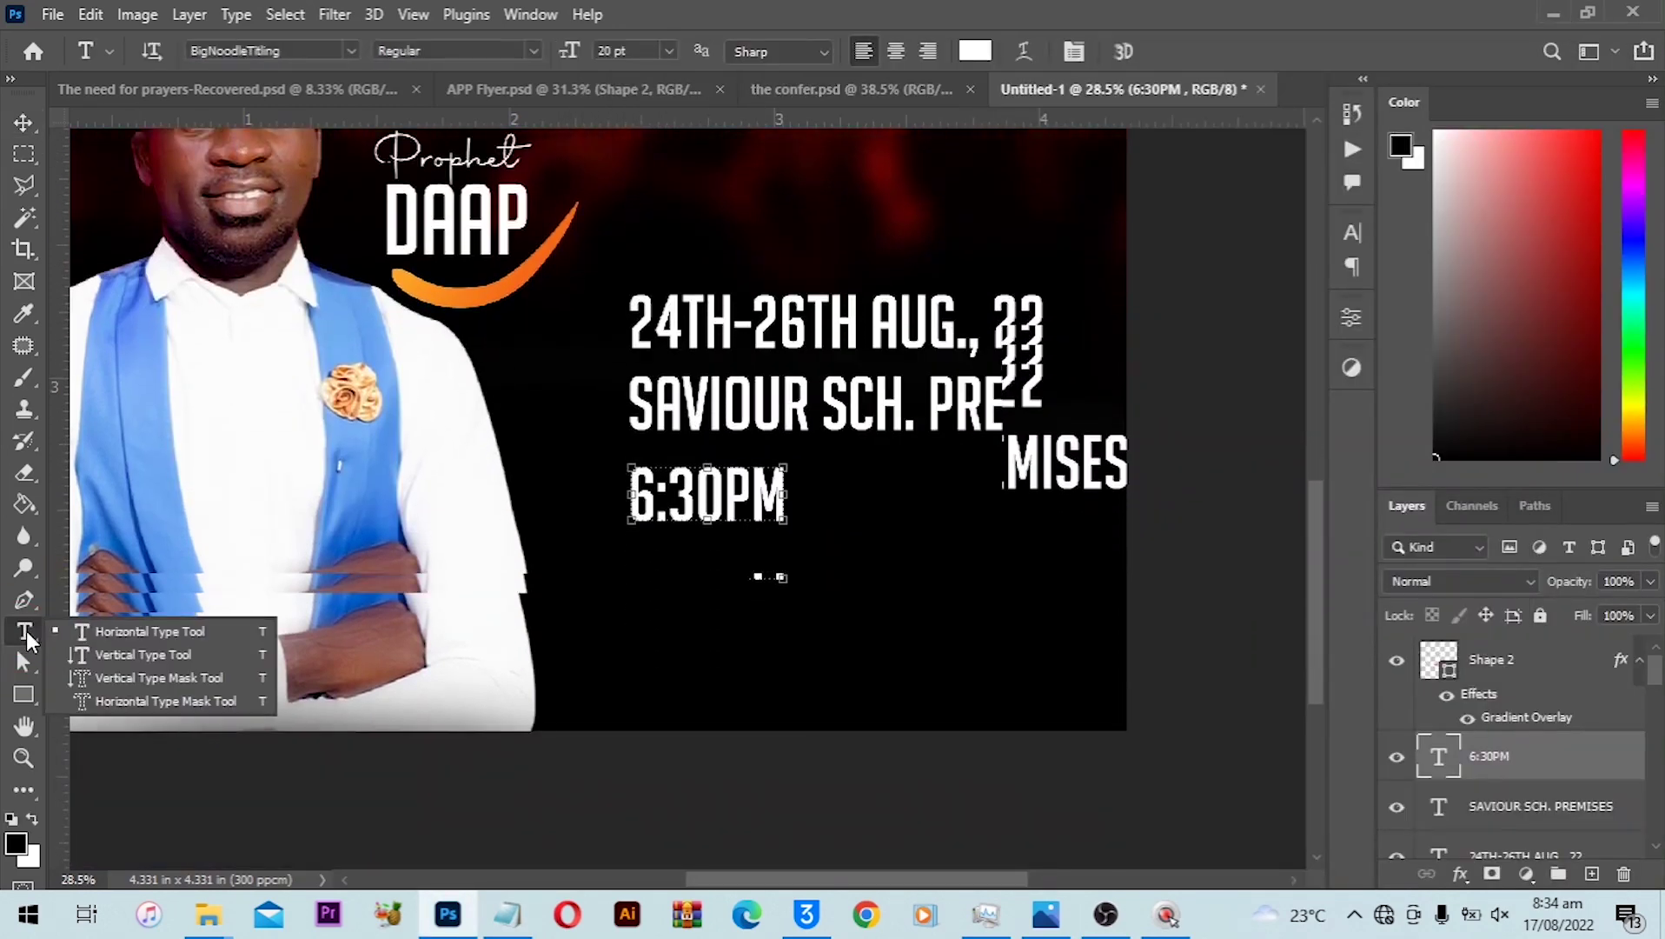
click(682, 602)
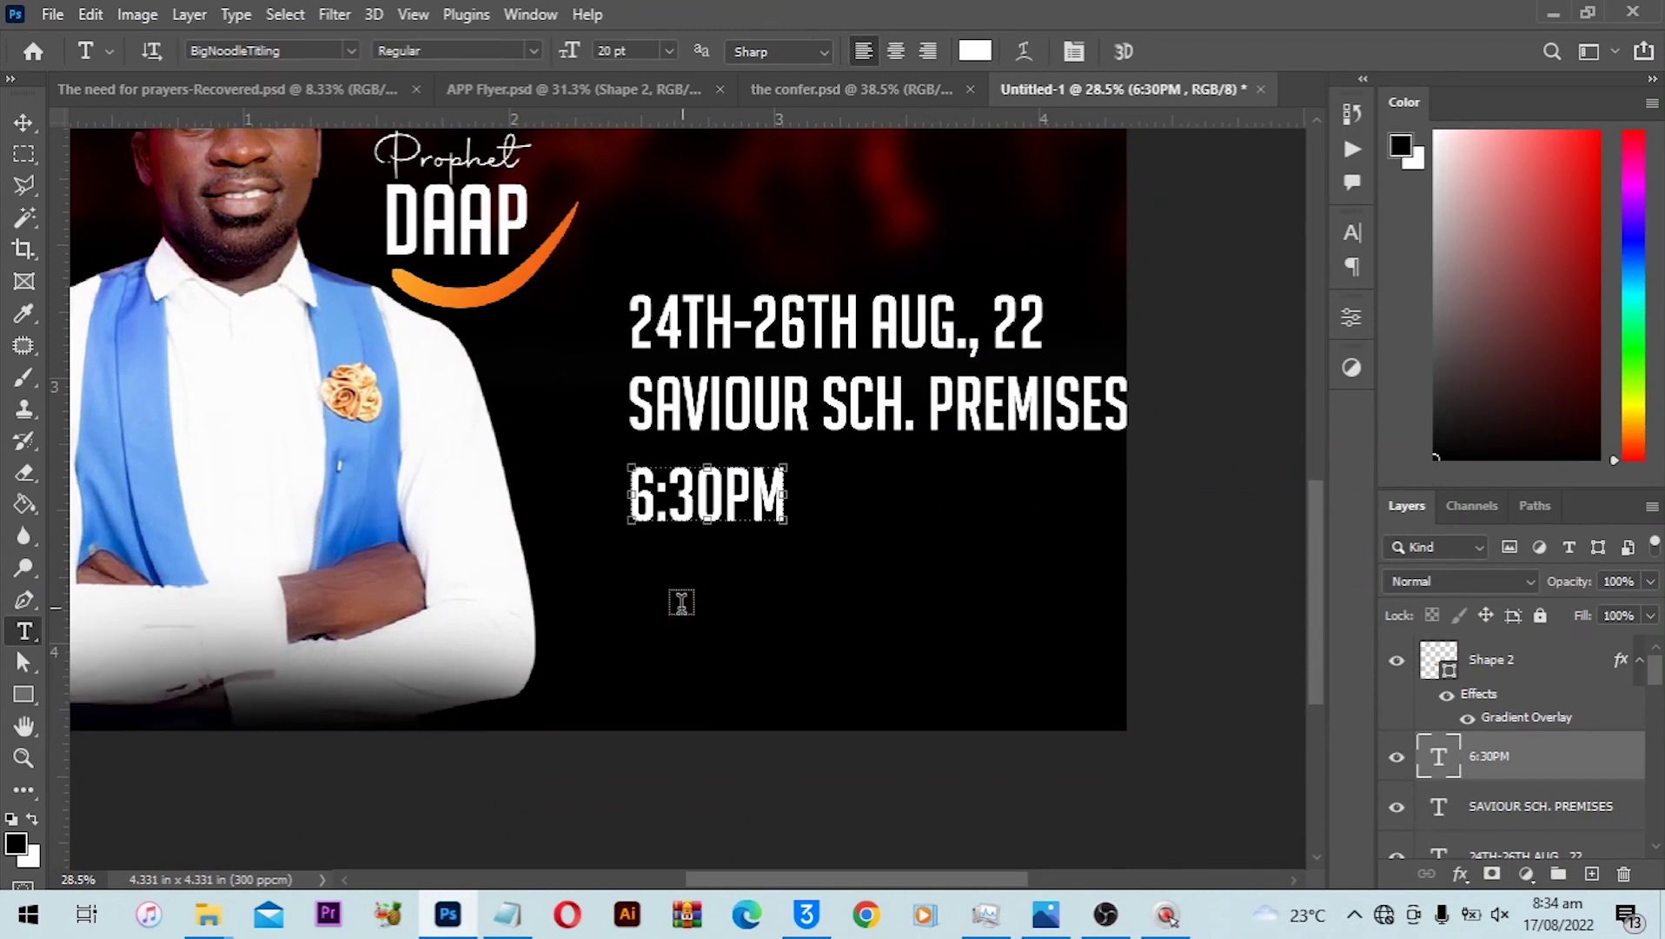
key(ctrl+v)
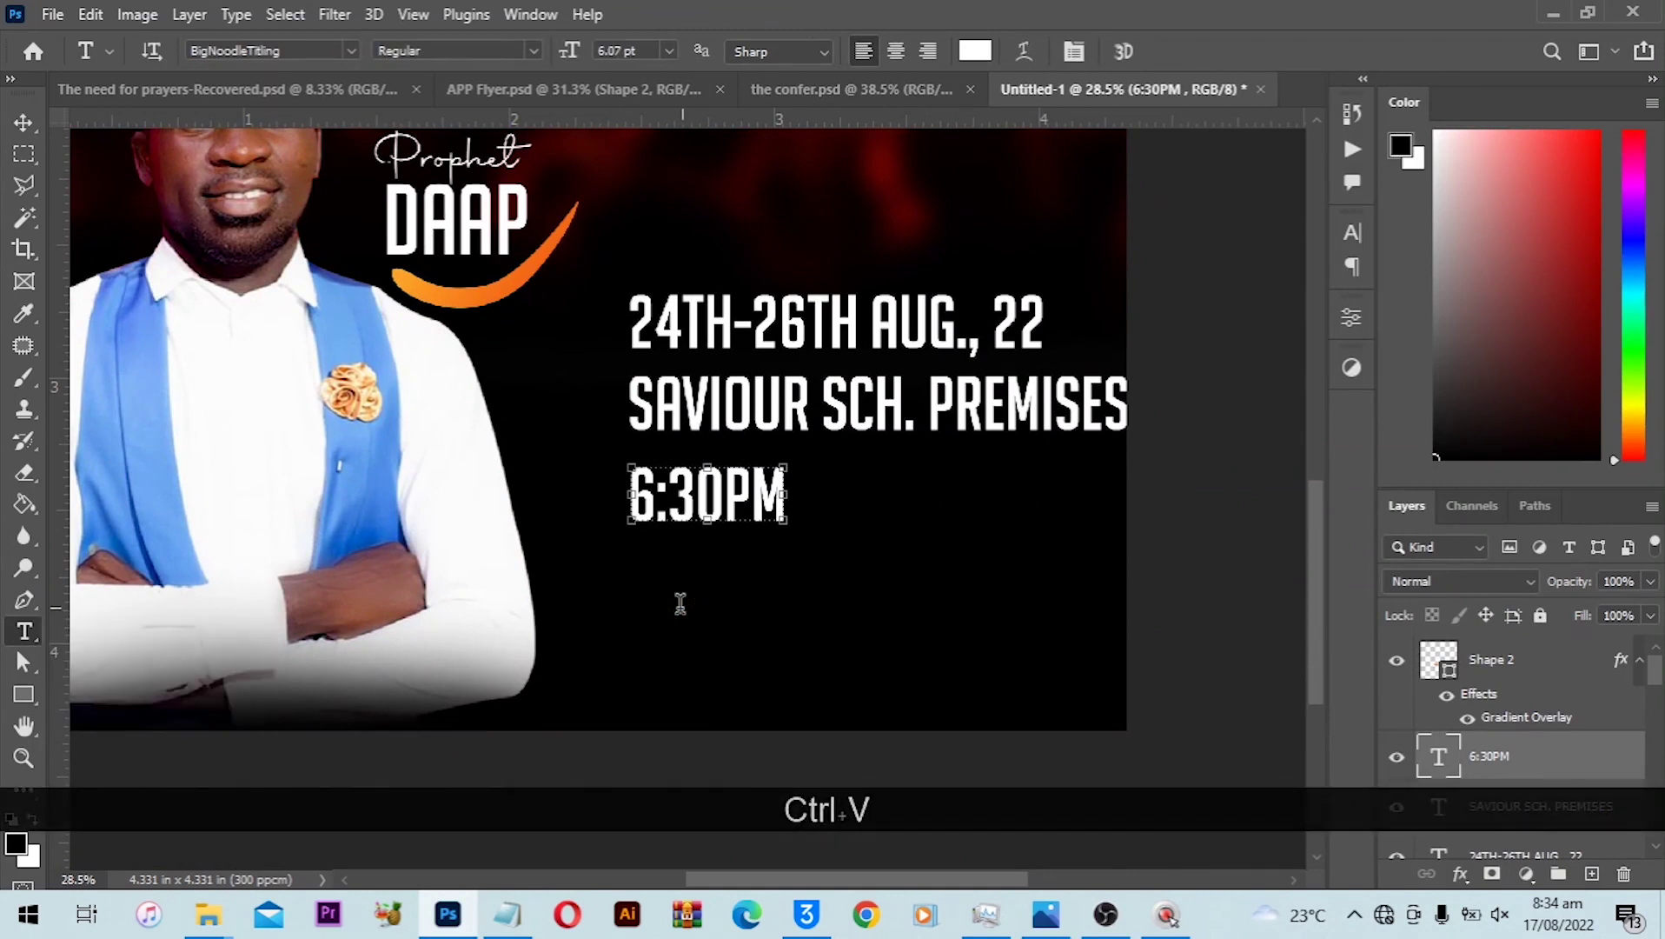
Format the contact text in Open Sans, centred, with leading at 6 pt raised to 8 pt.
click(681, 602)
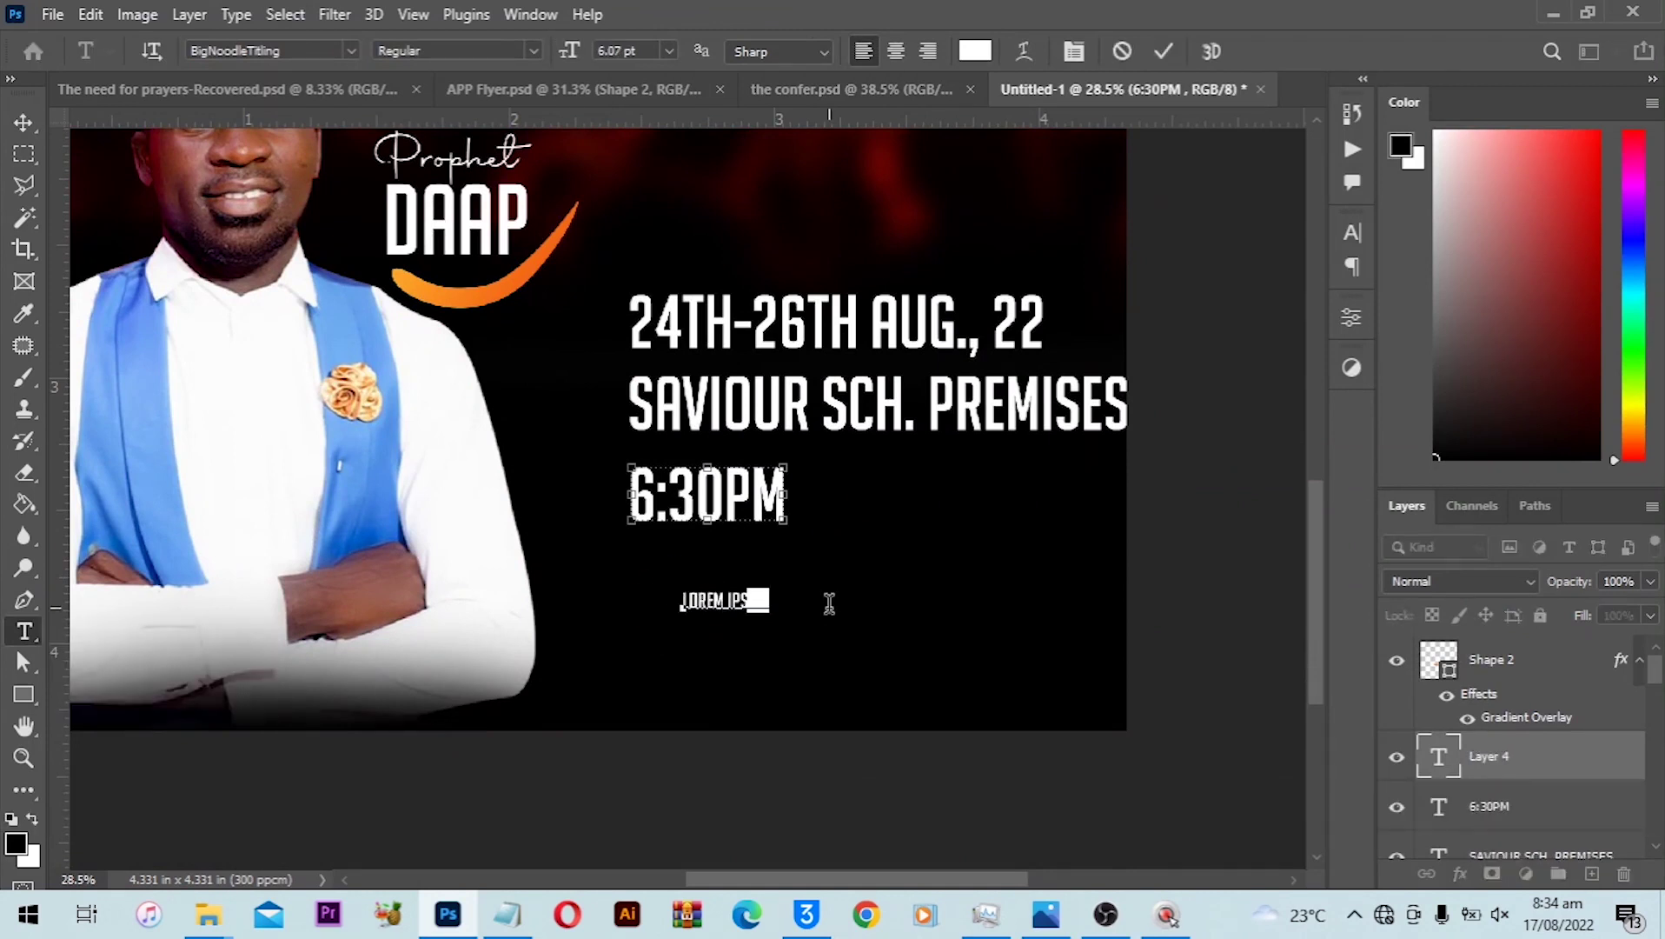
key(ctrl+a)
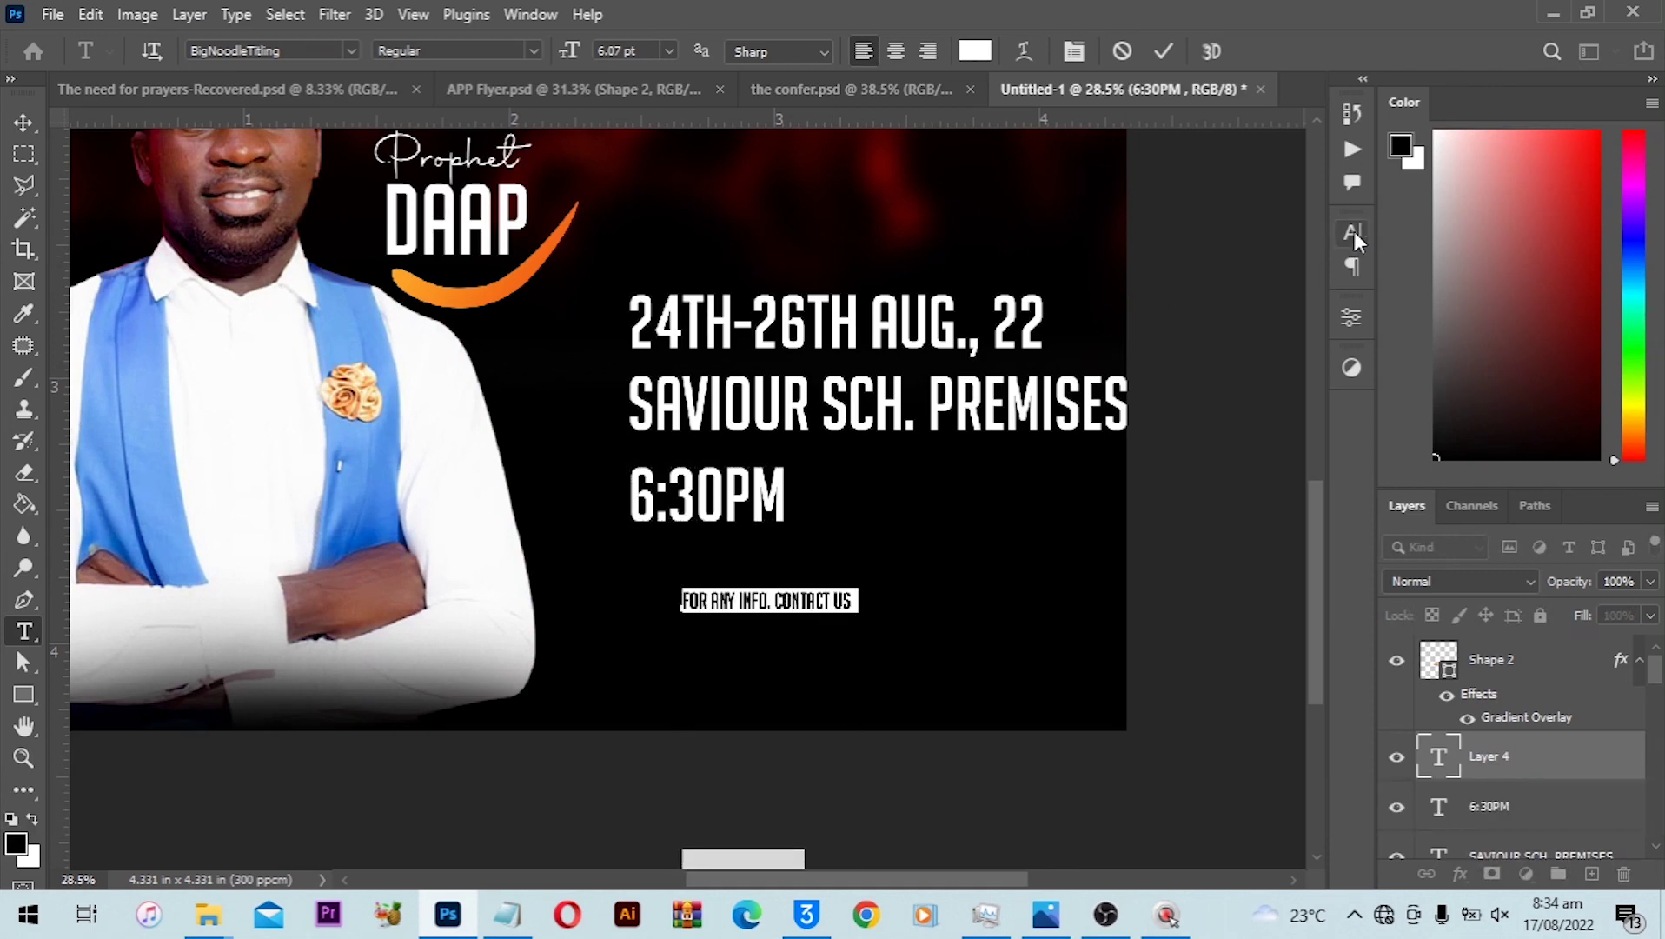
click(1352, 233)
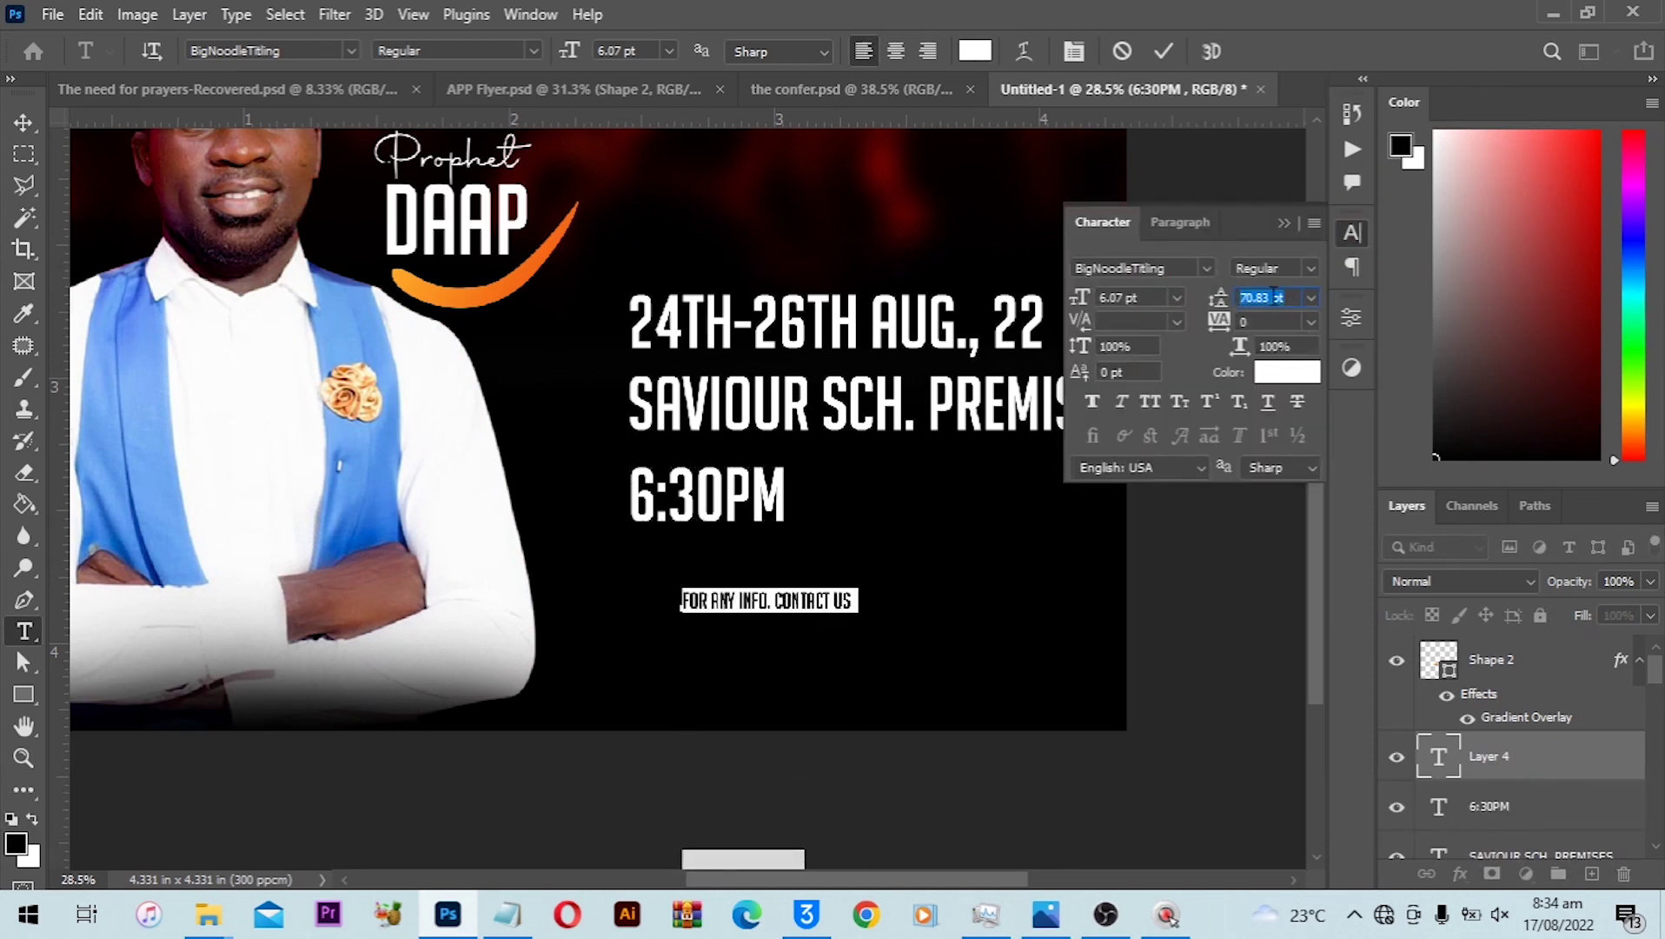
text(6)
key(Return)
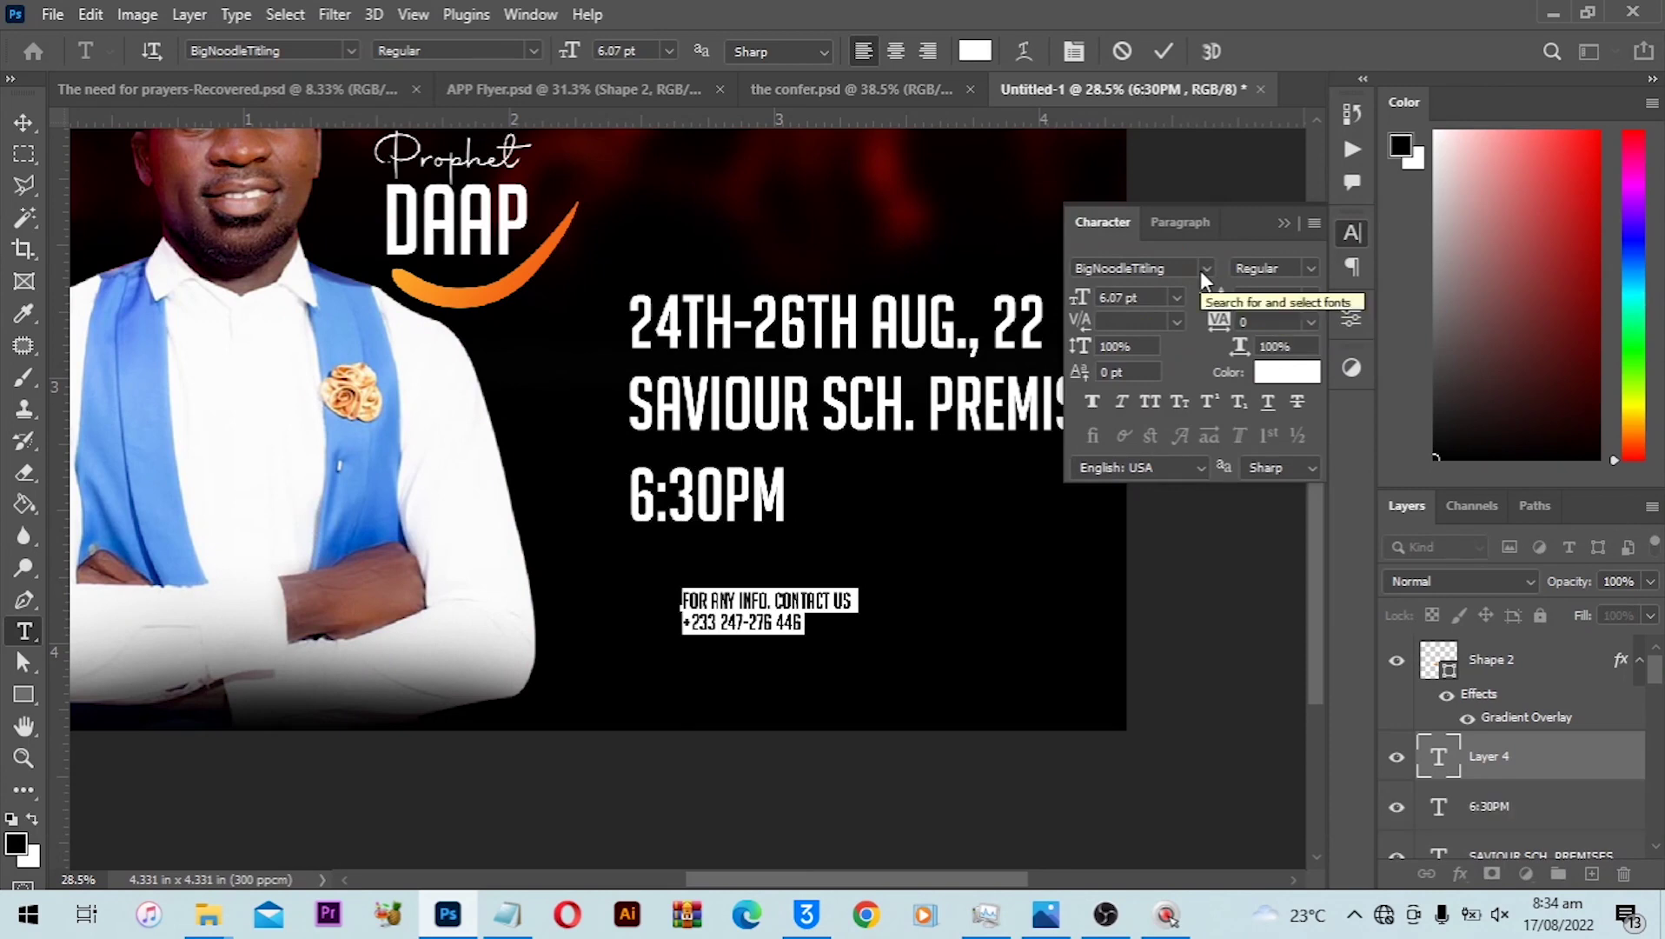
click(1201, 270)
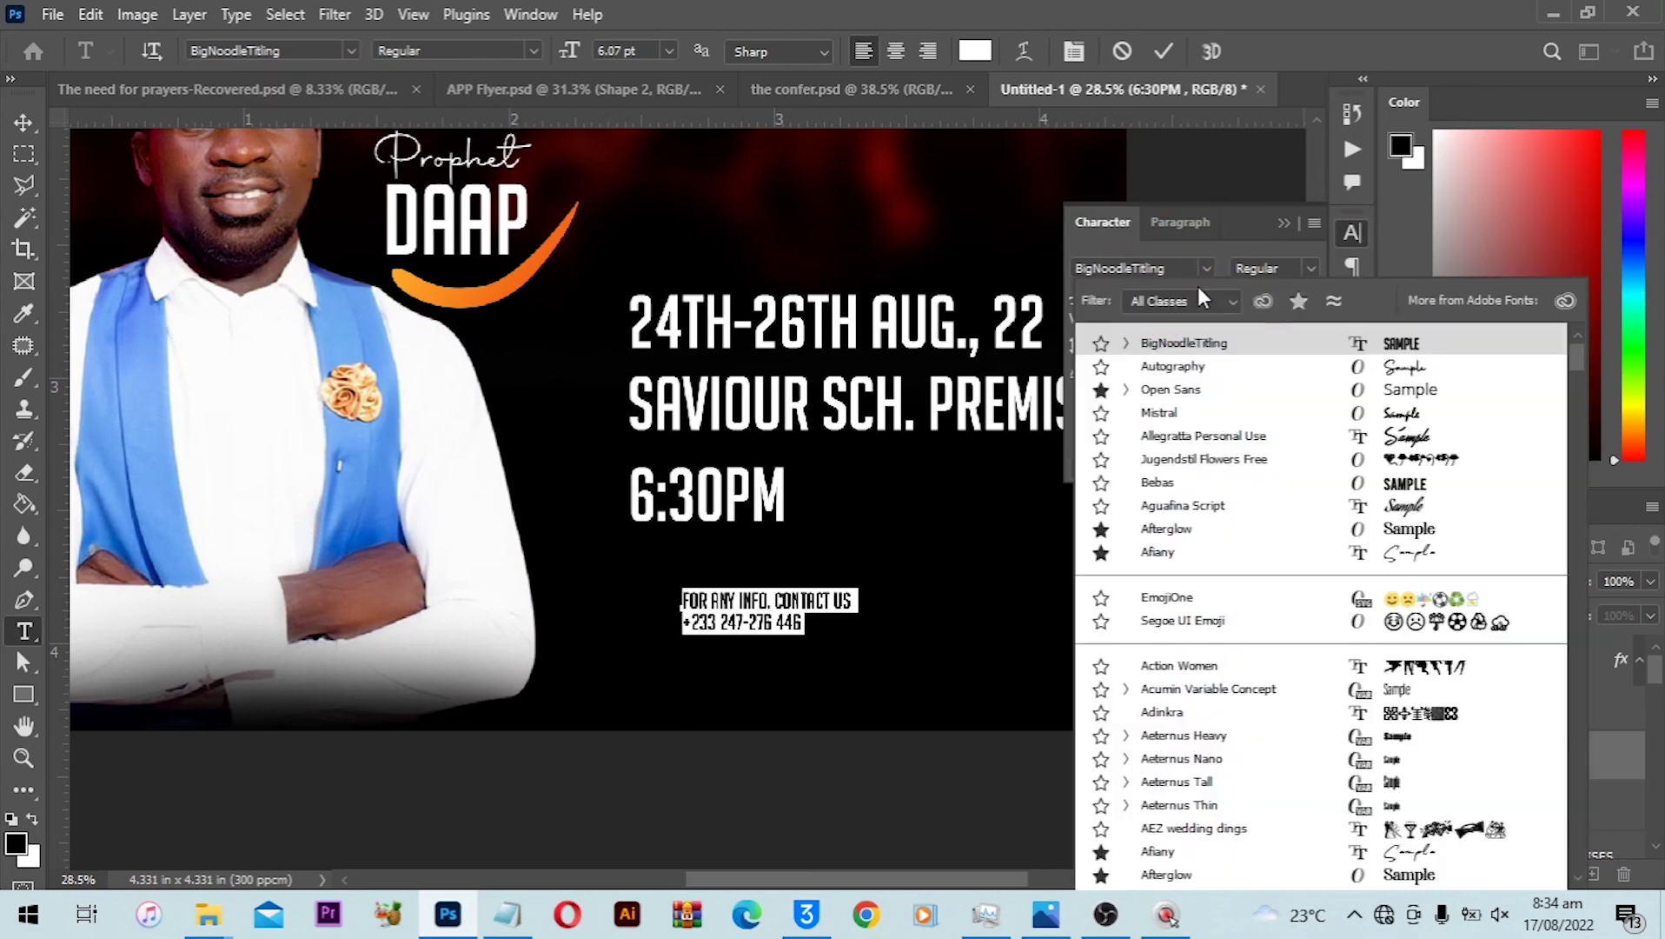
click(1202, 395)
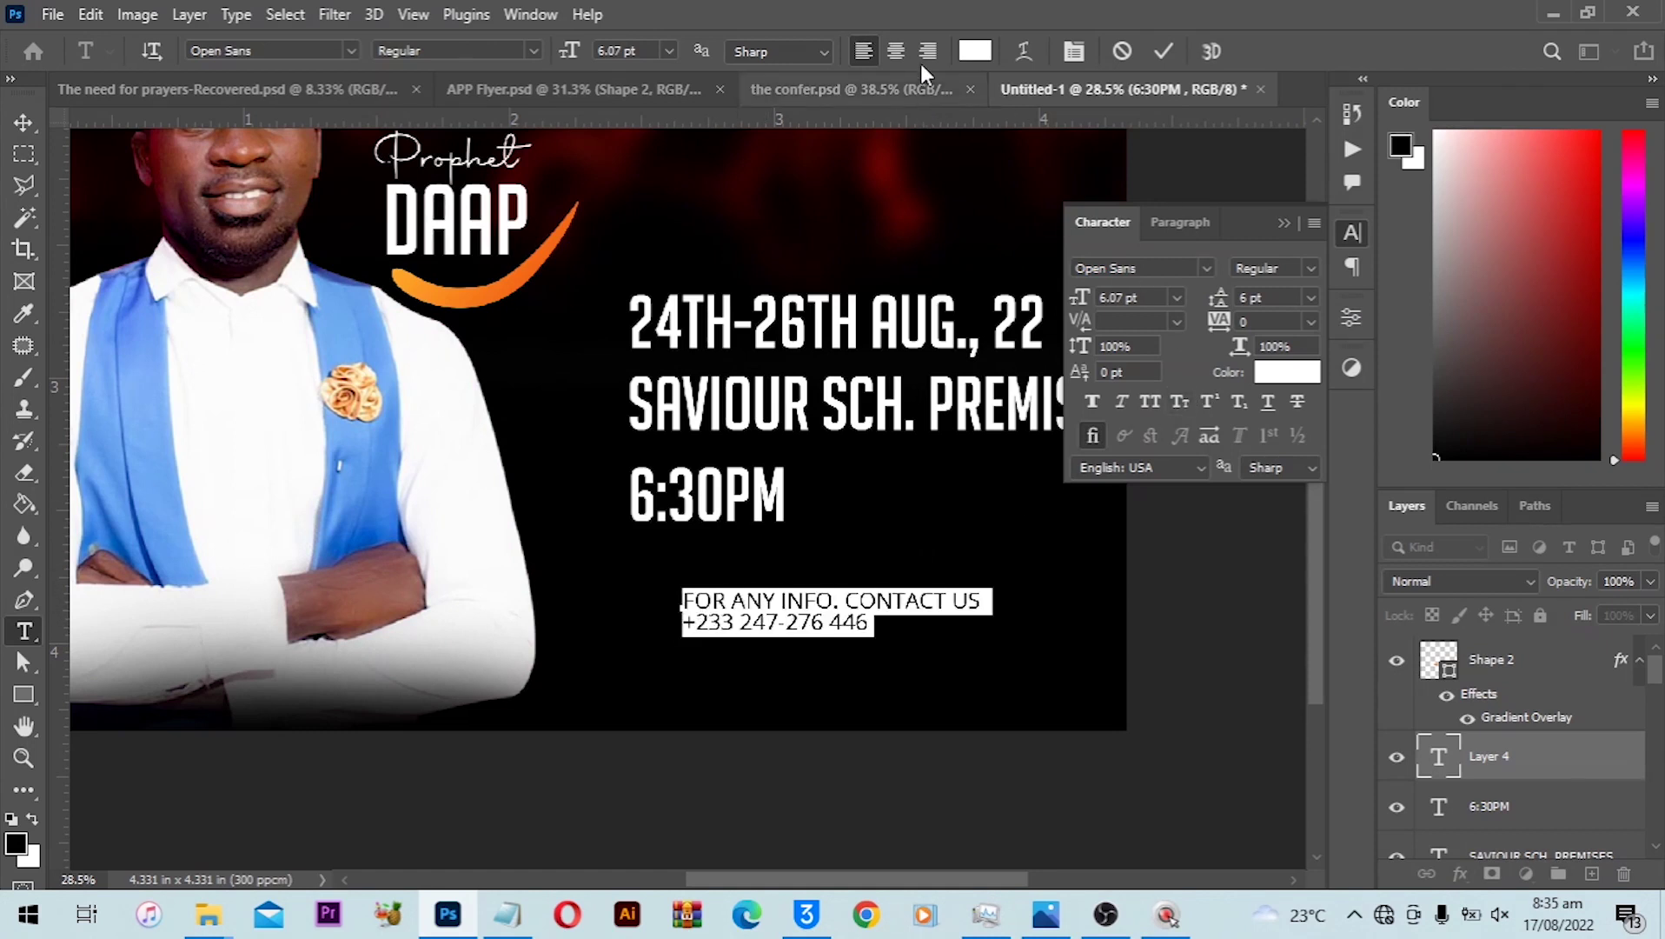
click(897, 52)
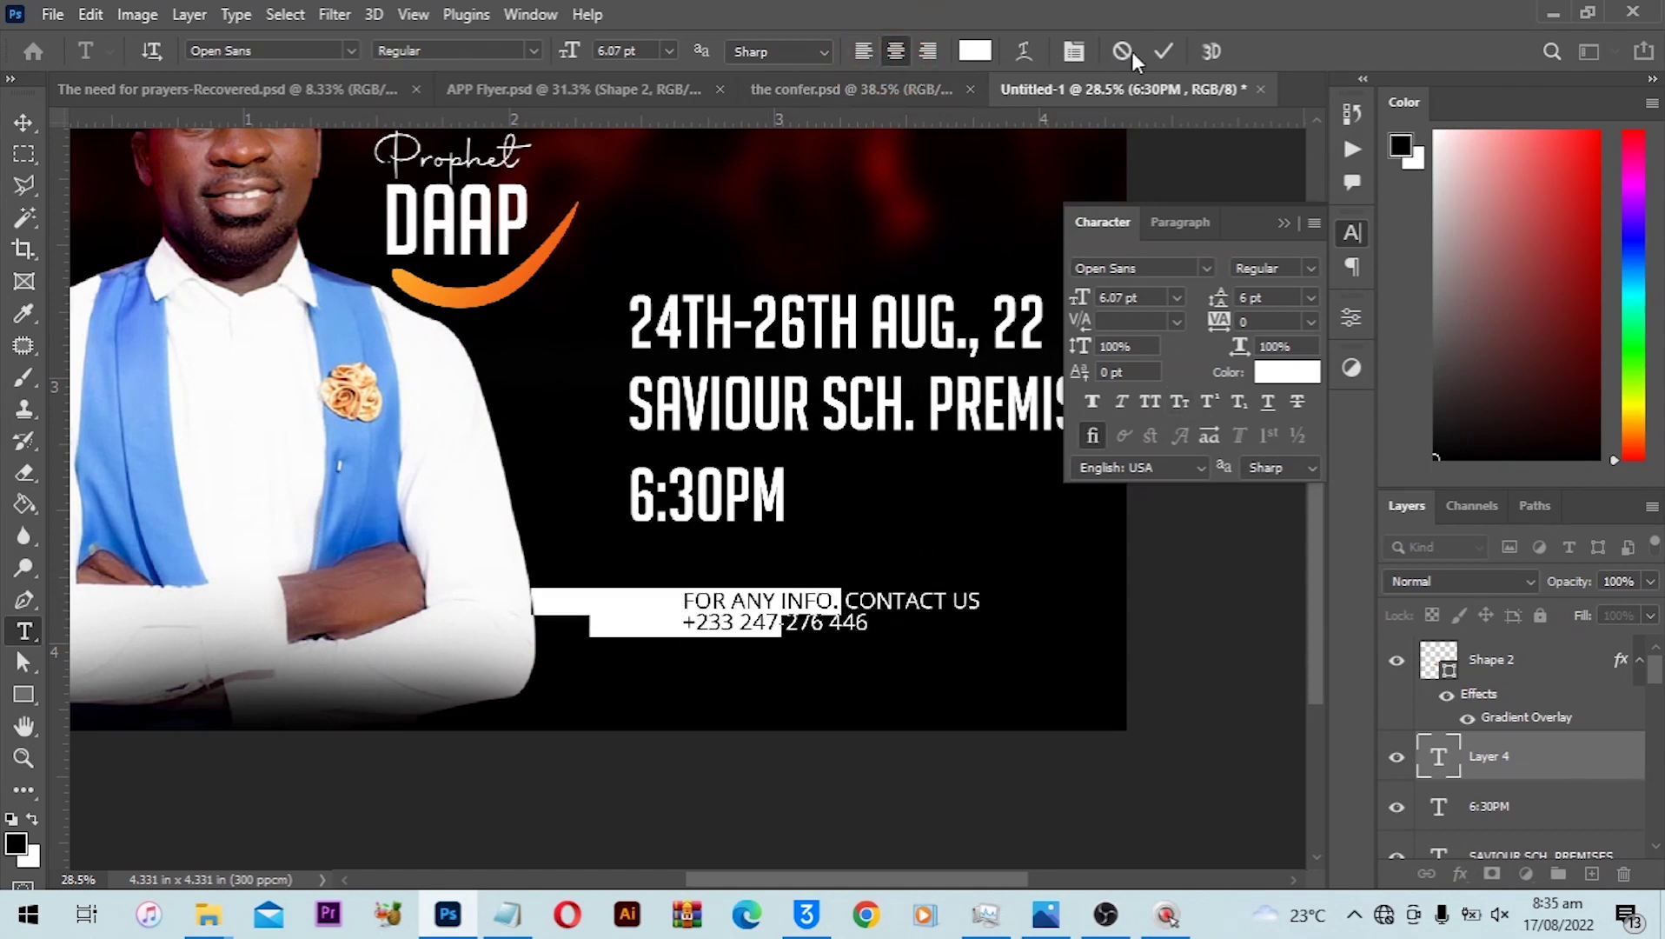
key(alt+Down)
key(alt+Down)
key(alt+Down)
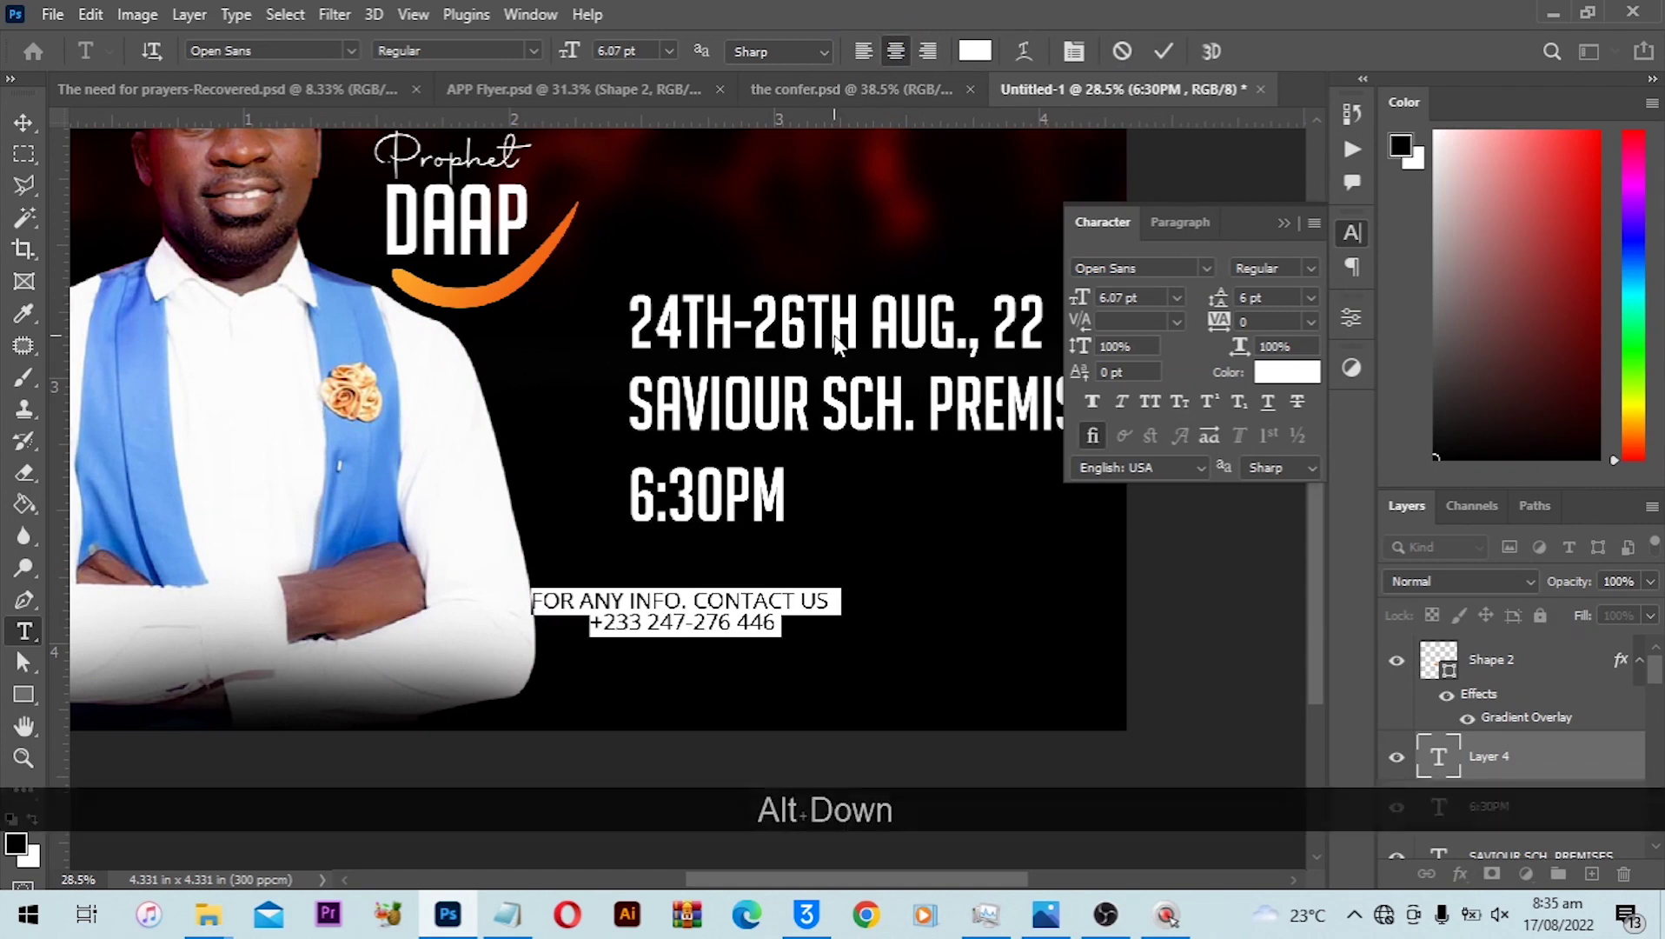
key(Return)
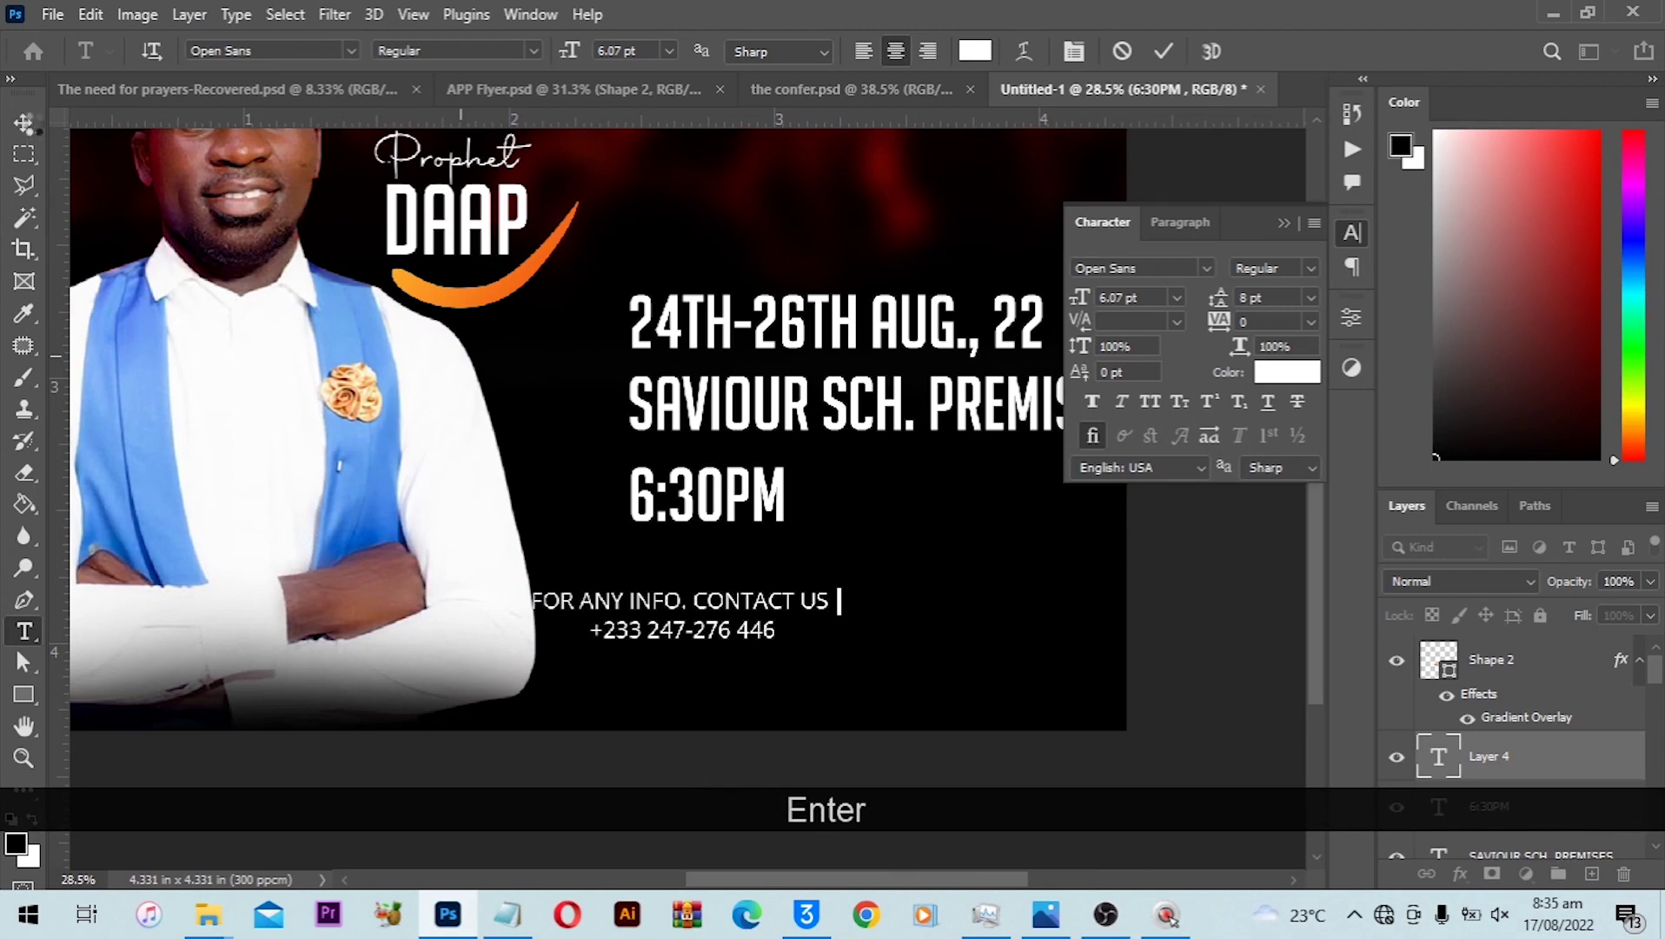
click(26, 123)
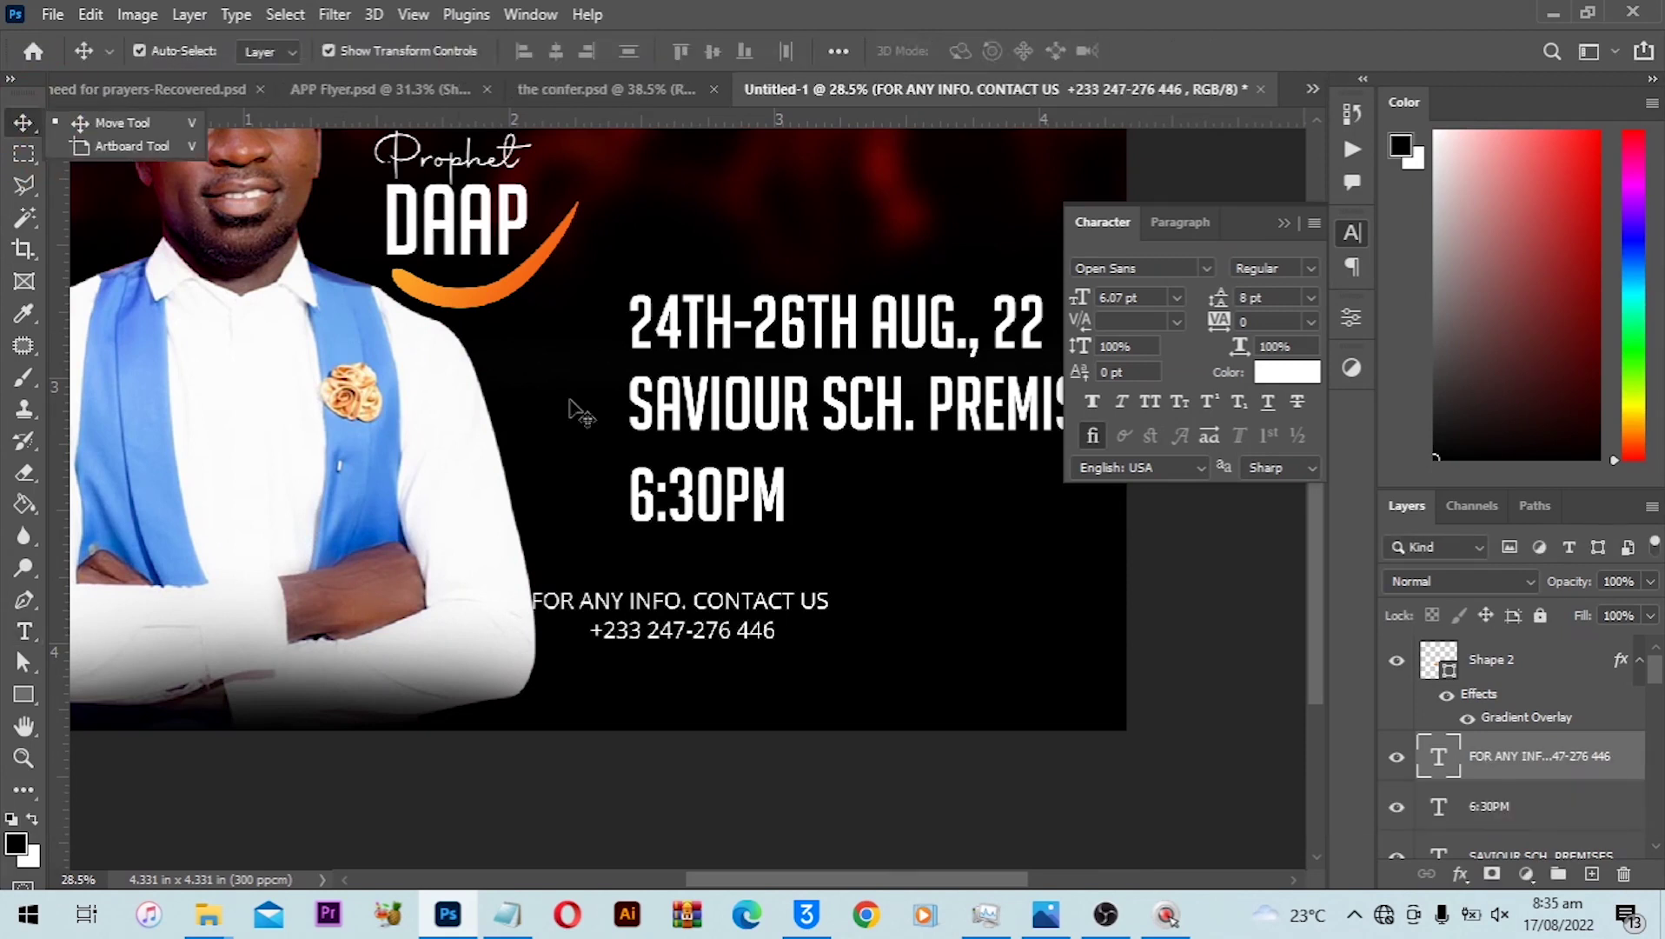
Move the contact text into place directly beneath the 6:30PM line.
scroll(572, 411, up, 5)
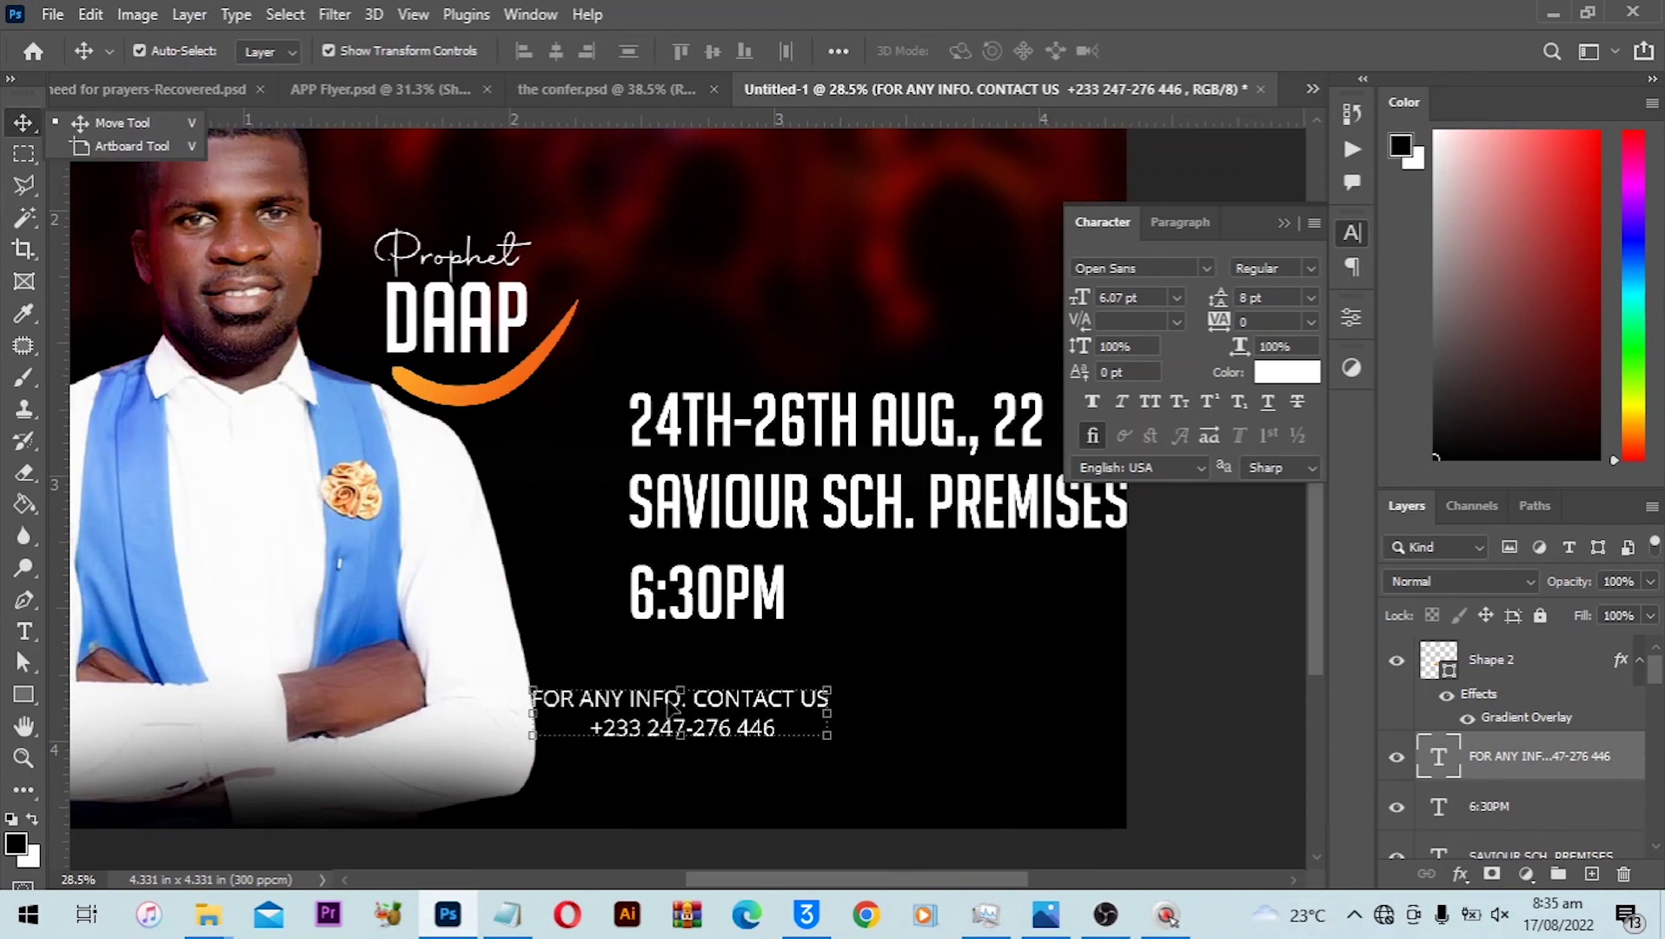
drag(658, 713, 771, 711)
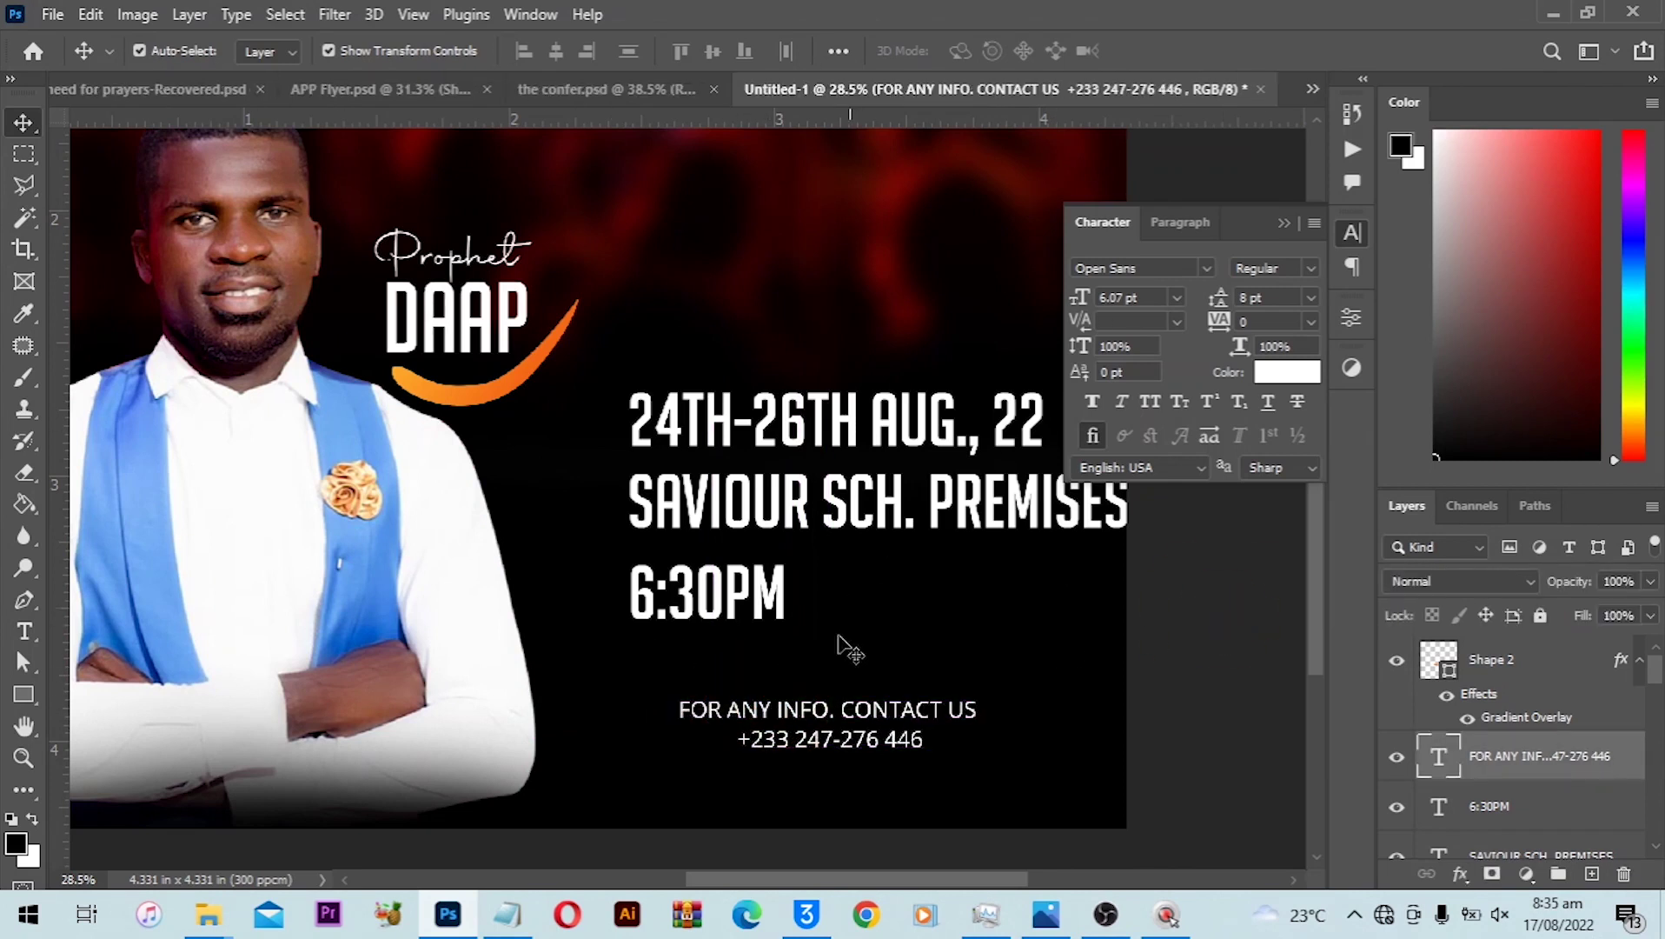
scroll(619, 536, up, 5)
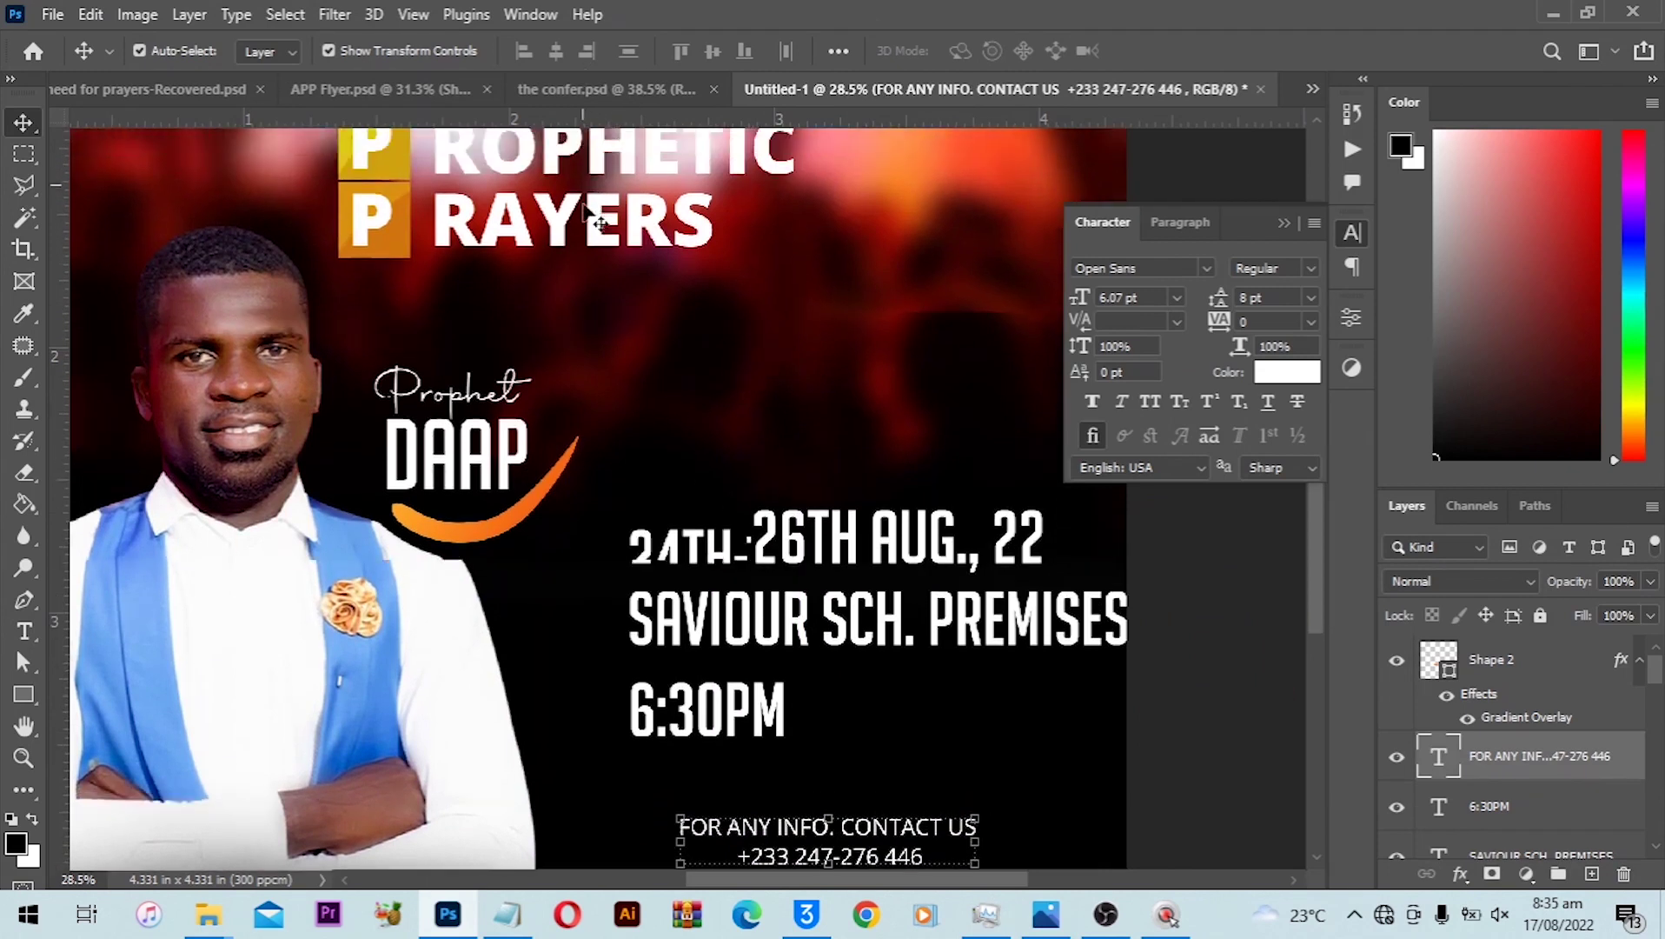
scroll(626, 430, up, 2)
key(ctrl+0)
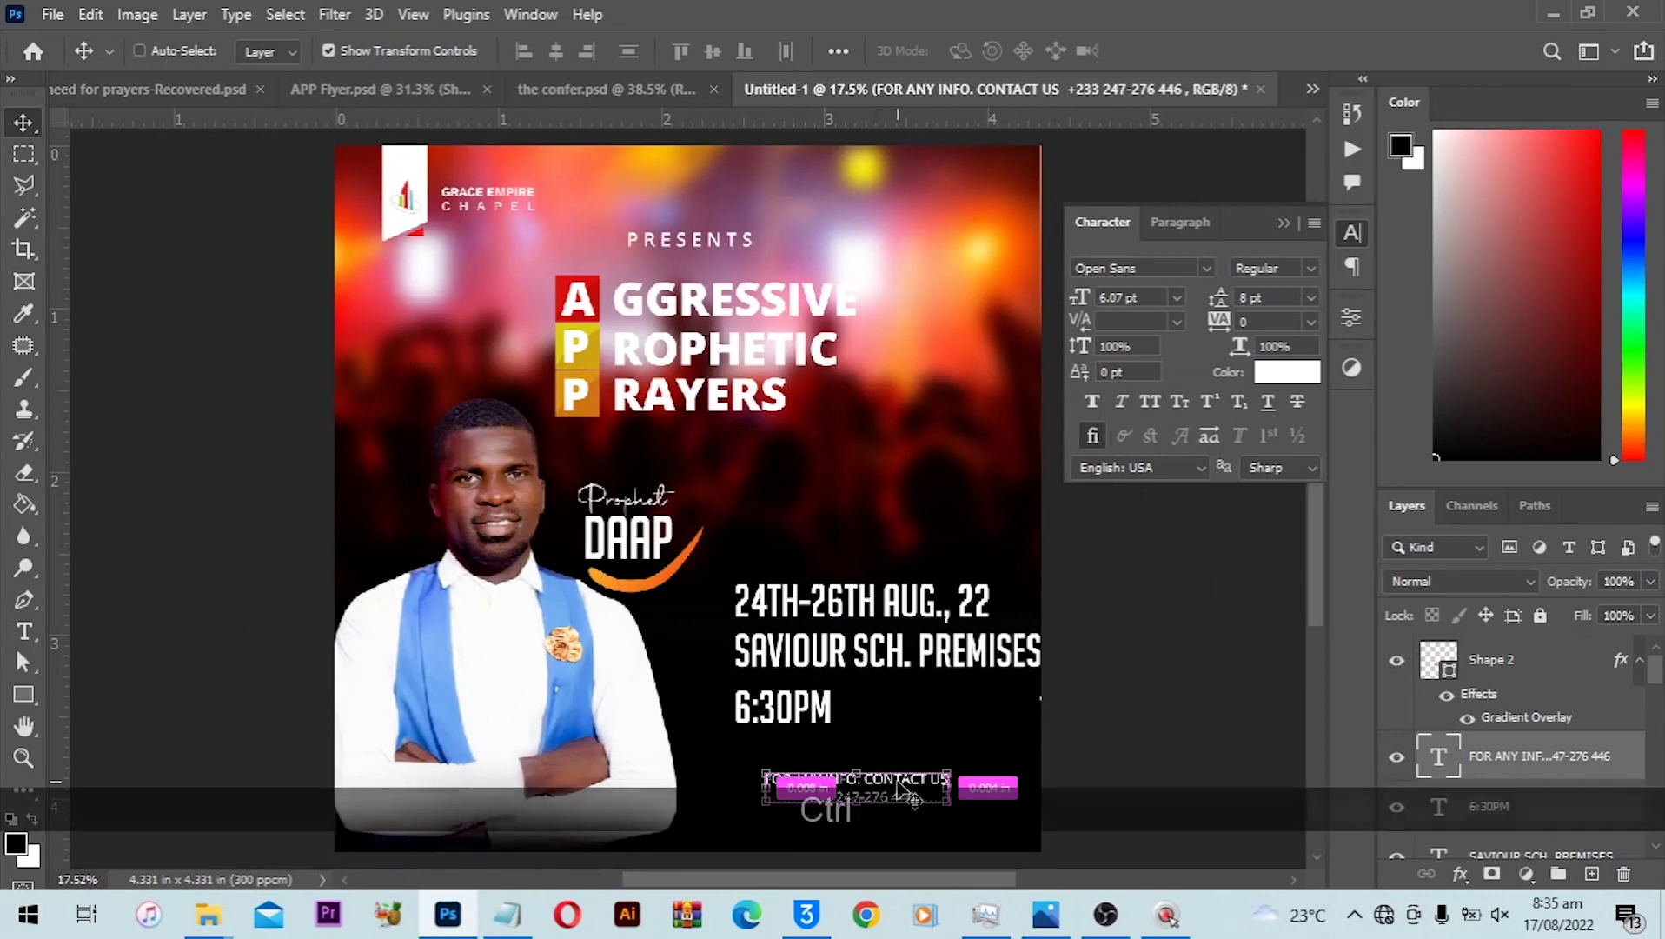
drag(898, 786, 898, 768)
scroll(834, 658, up, 3)
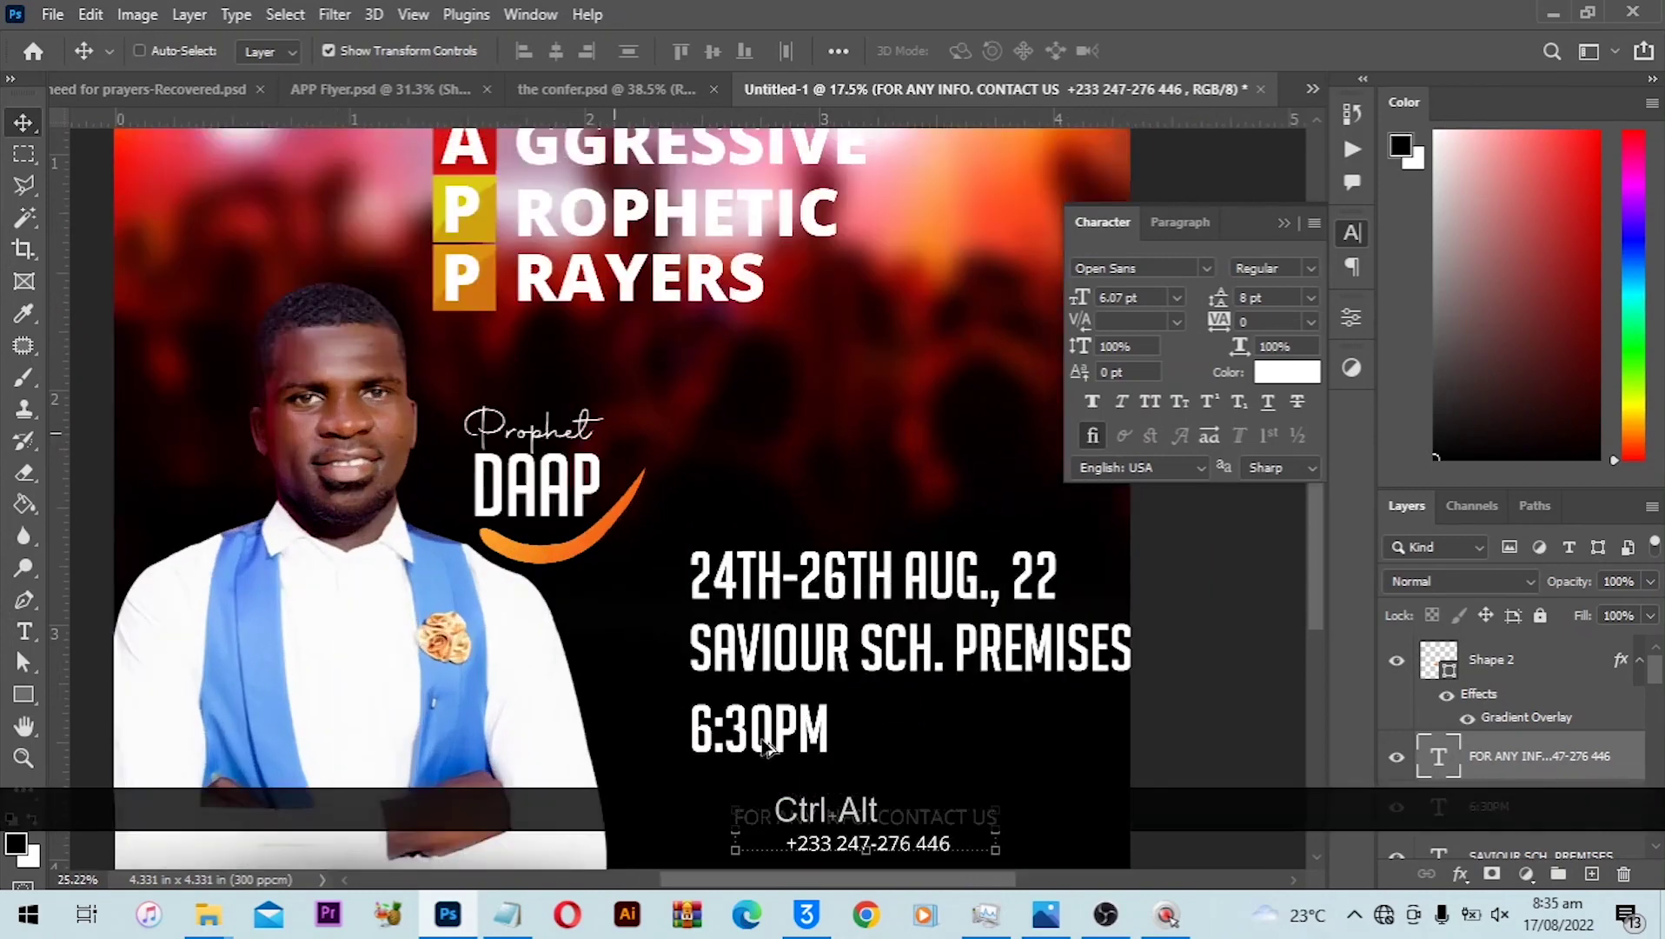
Shift the date, venue and time block slightly left, then view APP Flyer.psd fitted on screen.
shift+click(791, 642)
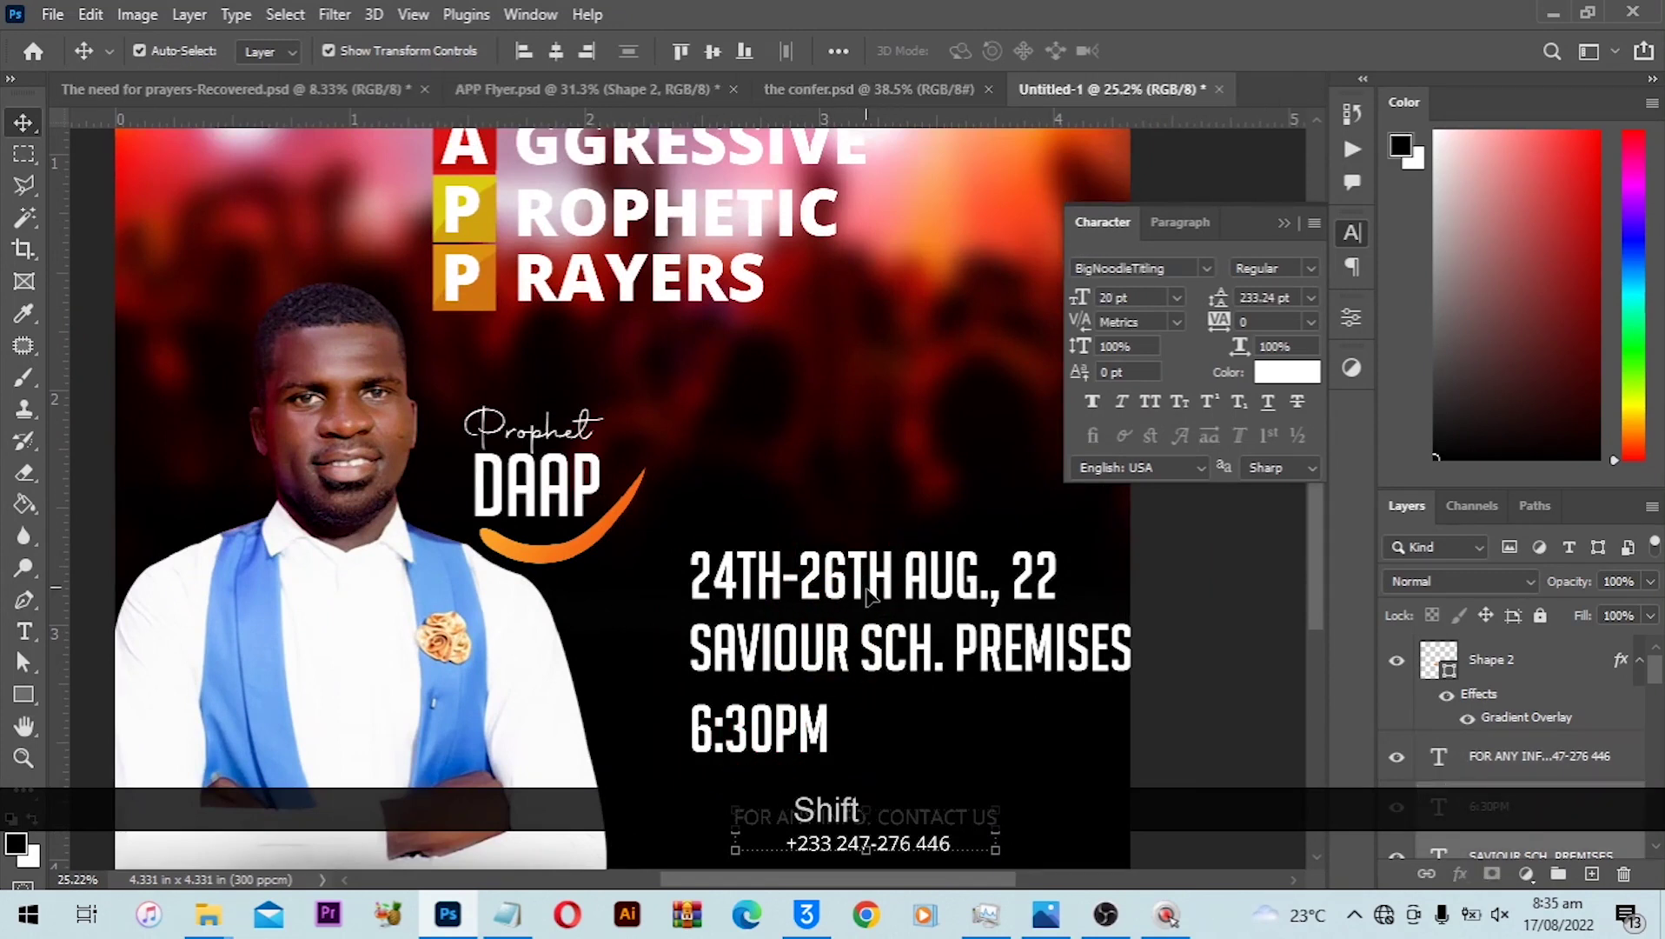
drag(873, 650, 833, 662)
click(1209, 634)
alt+scroll(869, 435, up, 3)
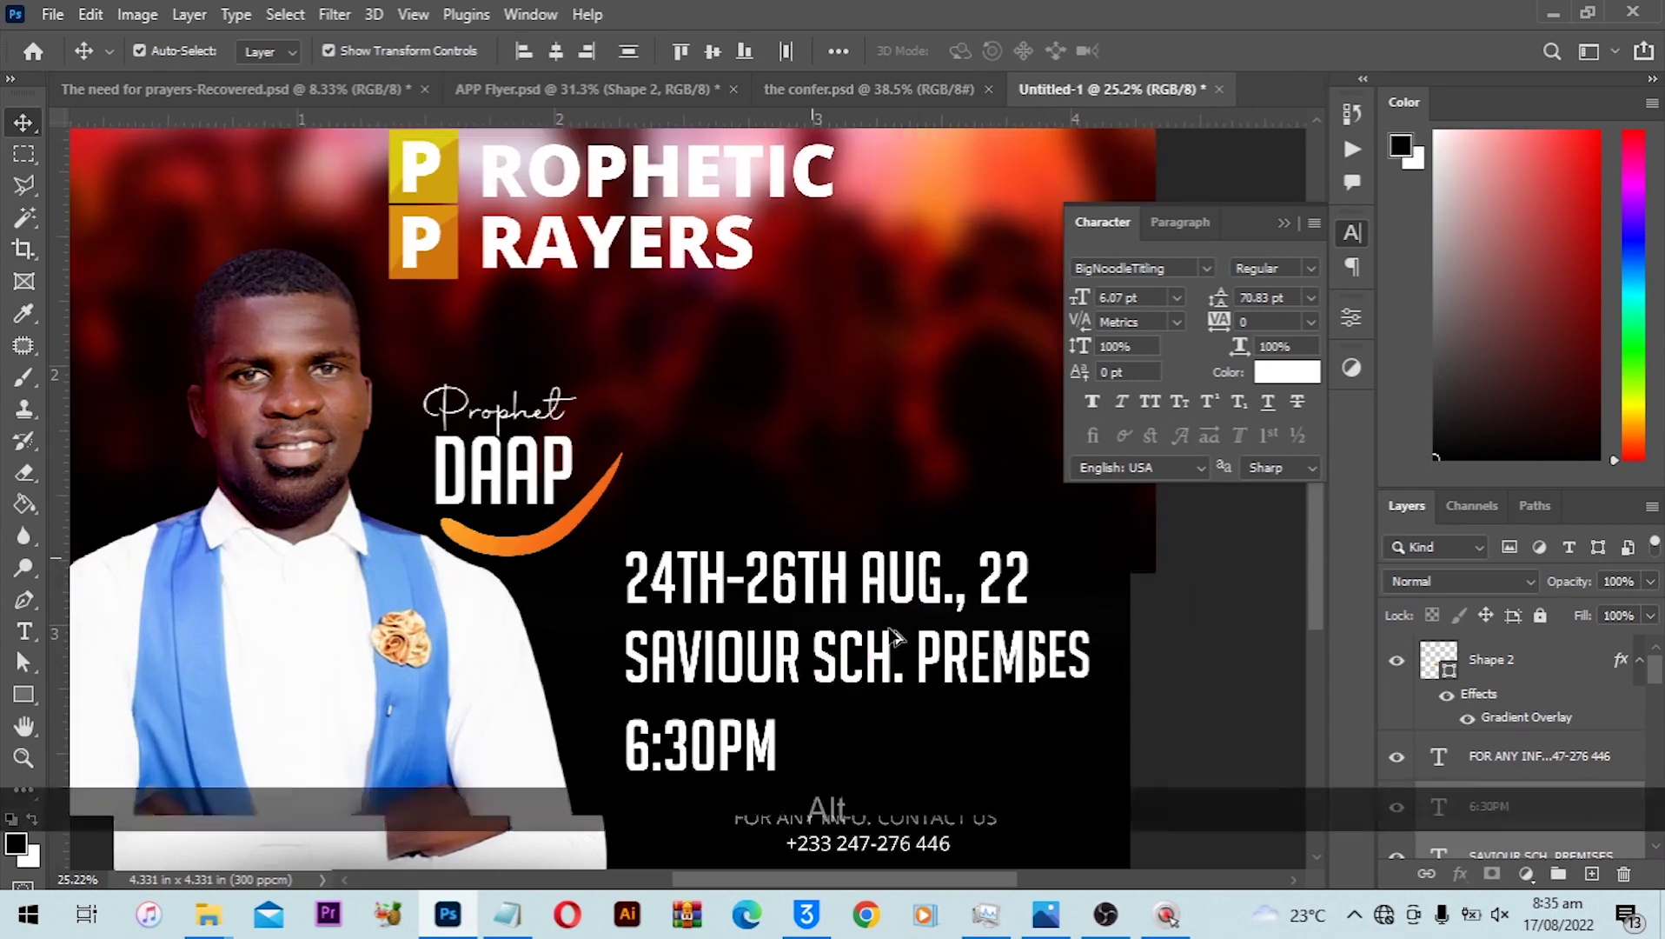
click(547, 103)
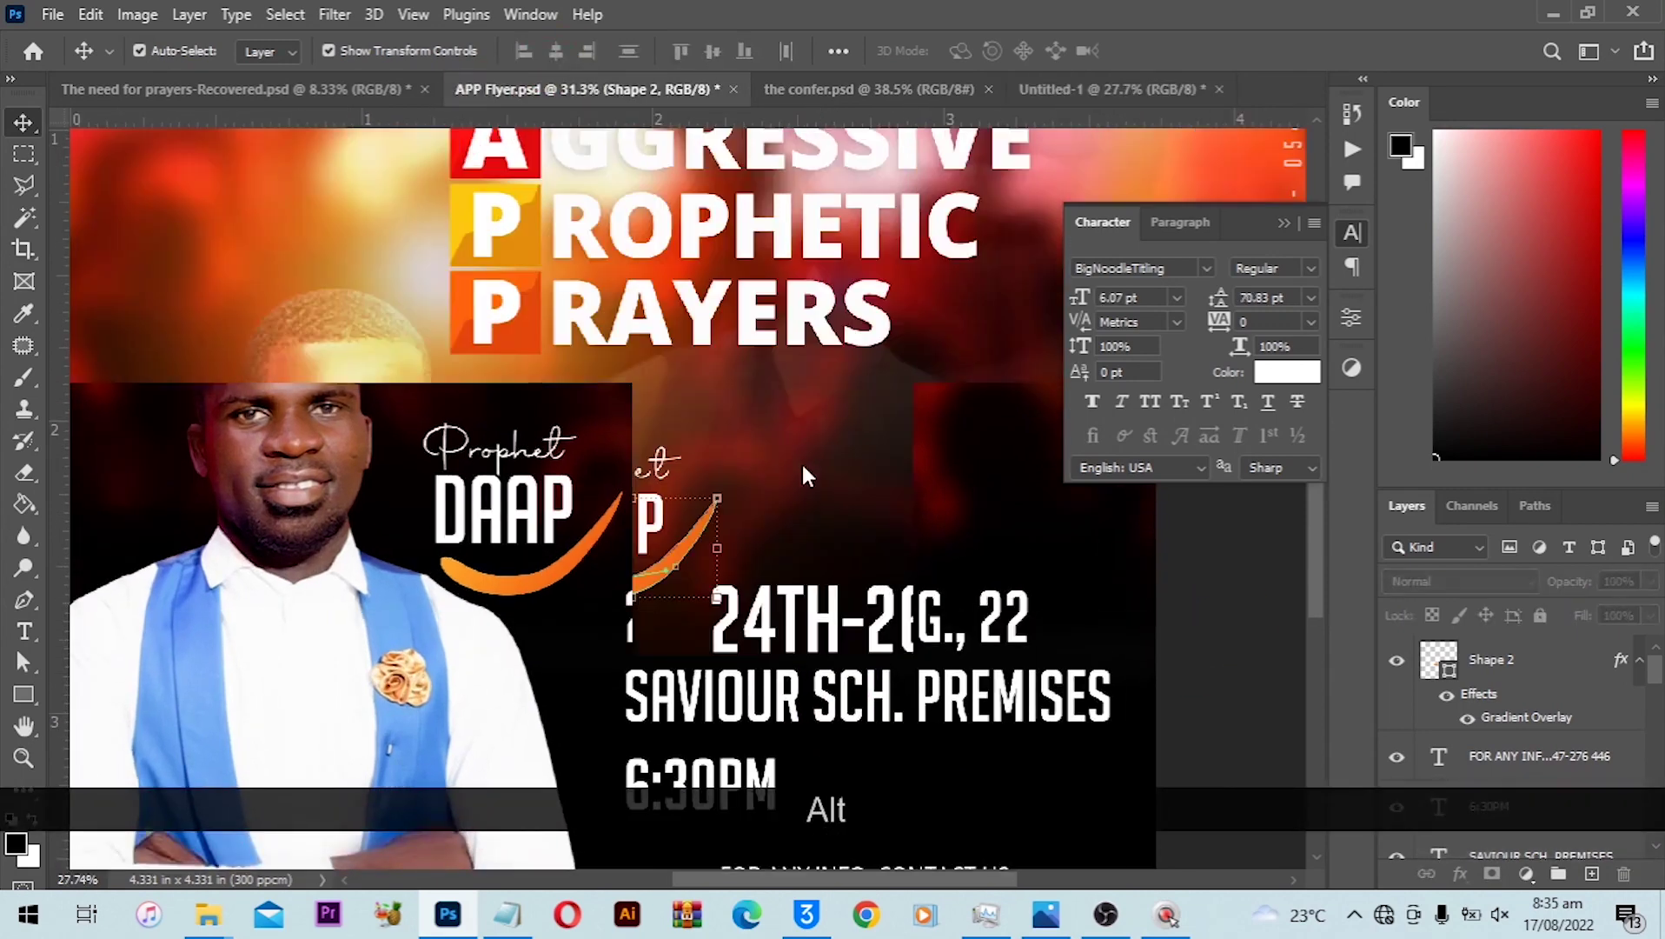
key(ctrl+0)
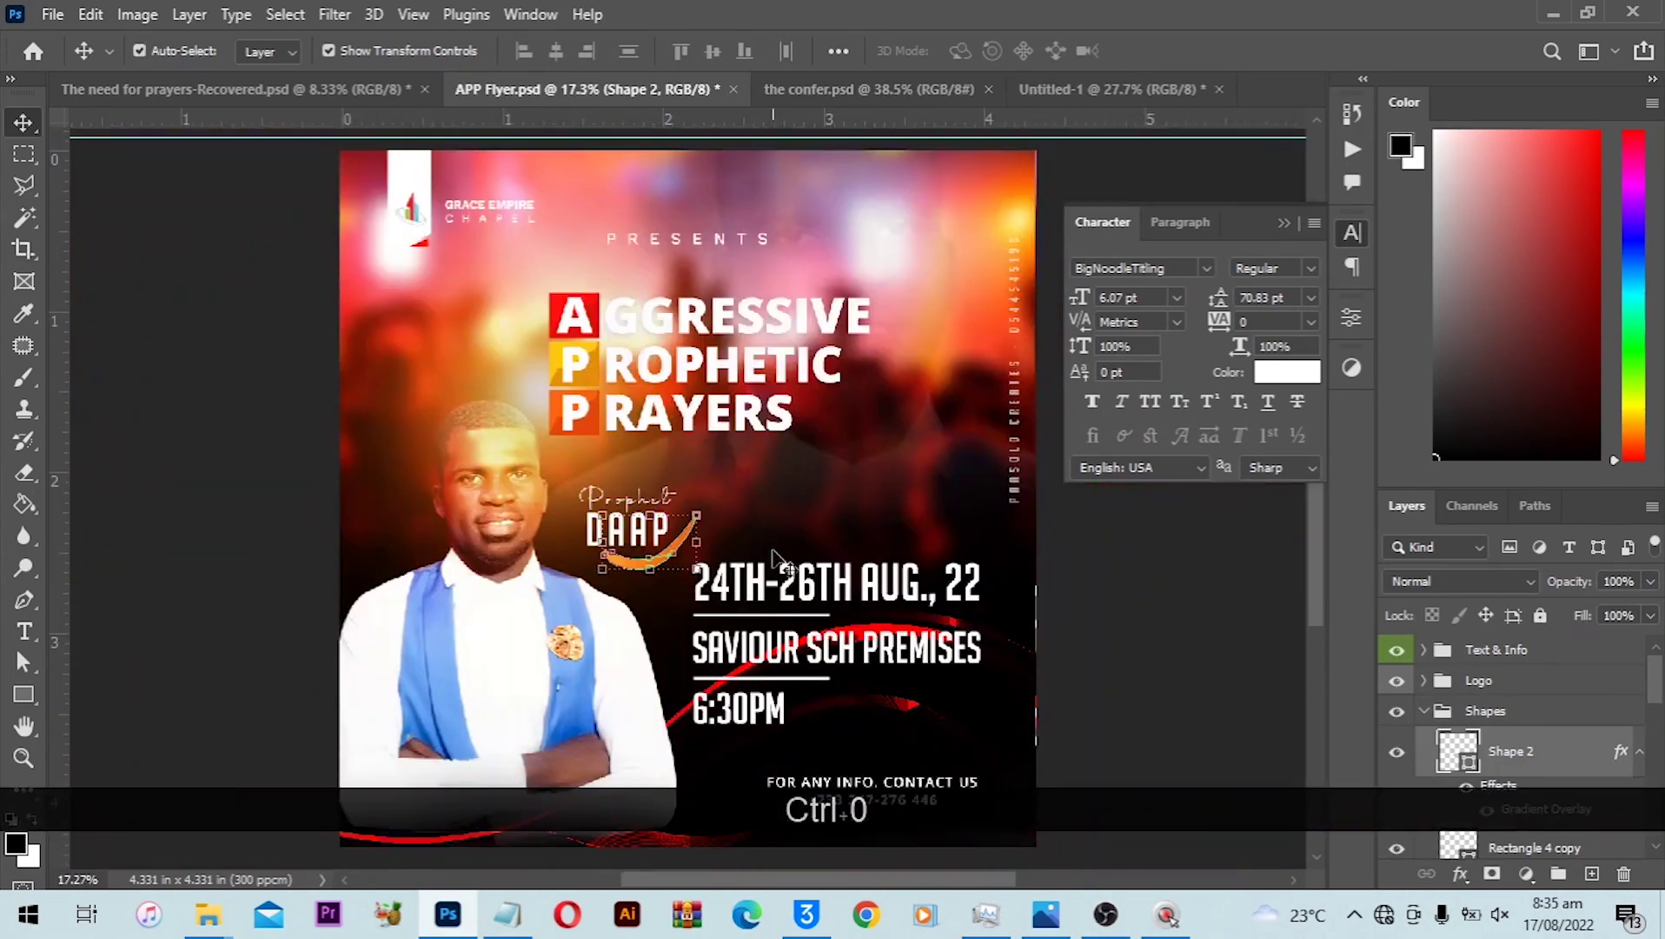
Back in Untitled-1, space the date, venue and 6:30PM text lines evenly.
click(1039, 89)
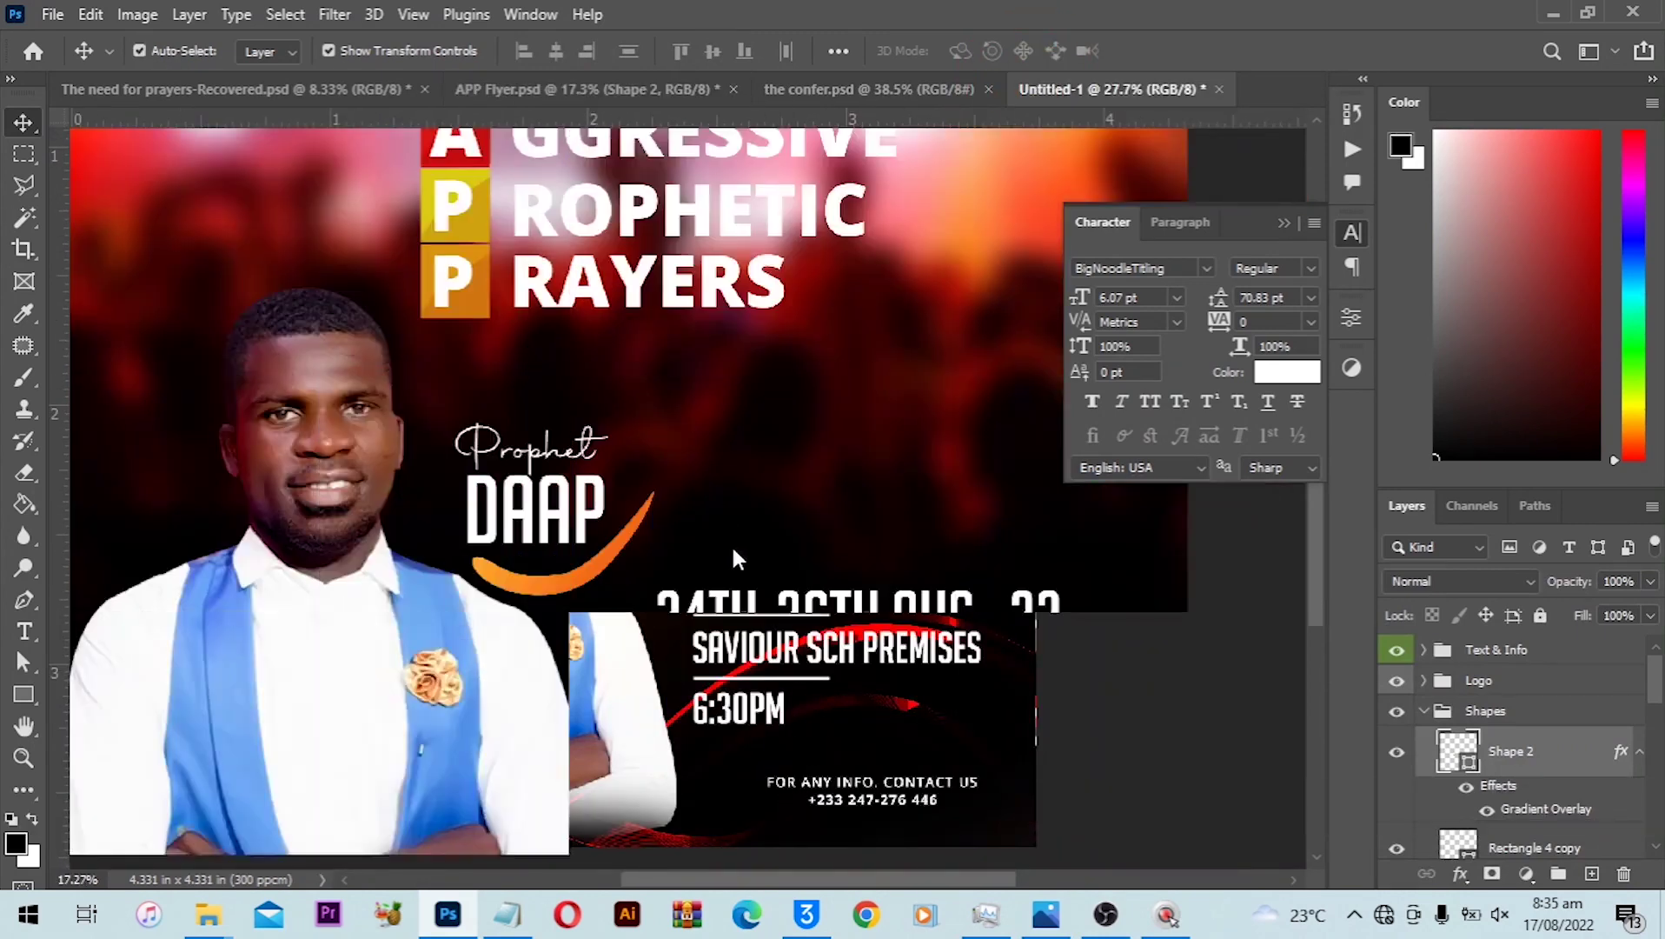
alt+scroll(735, 556, up, 5)
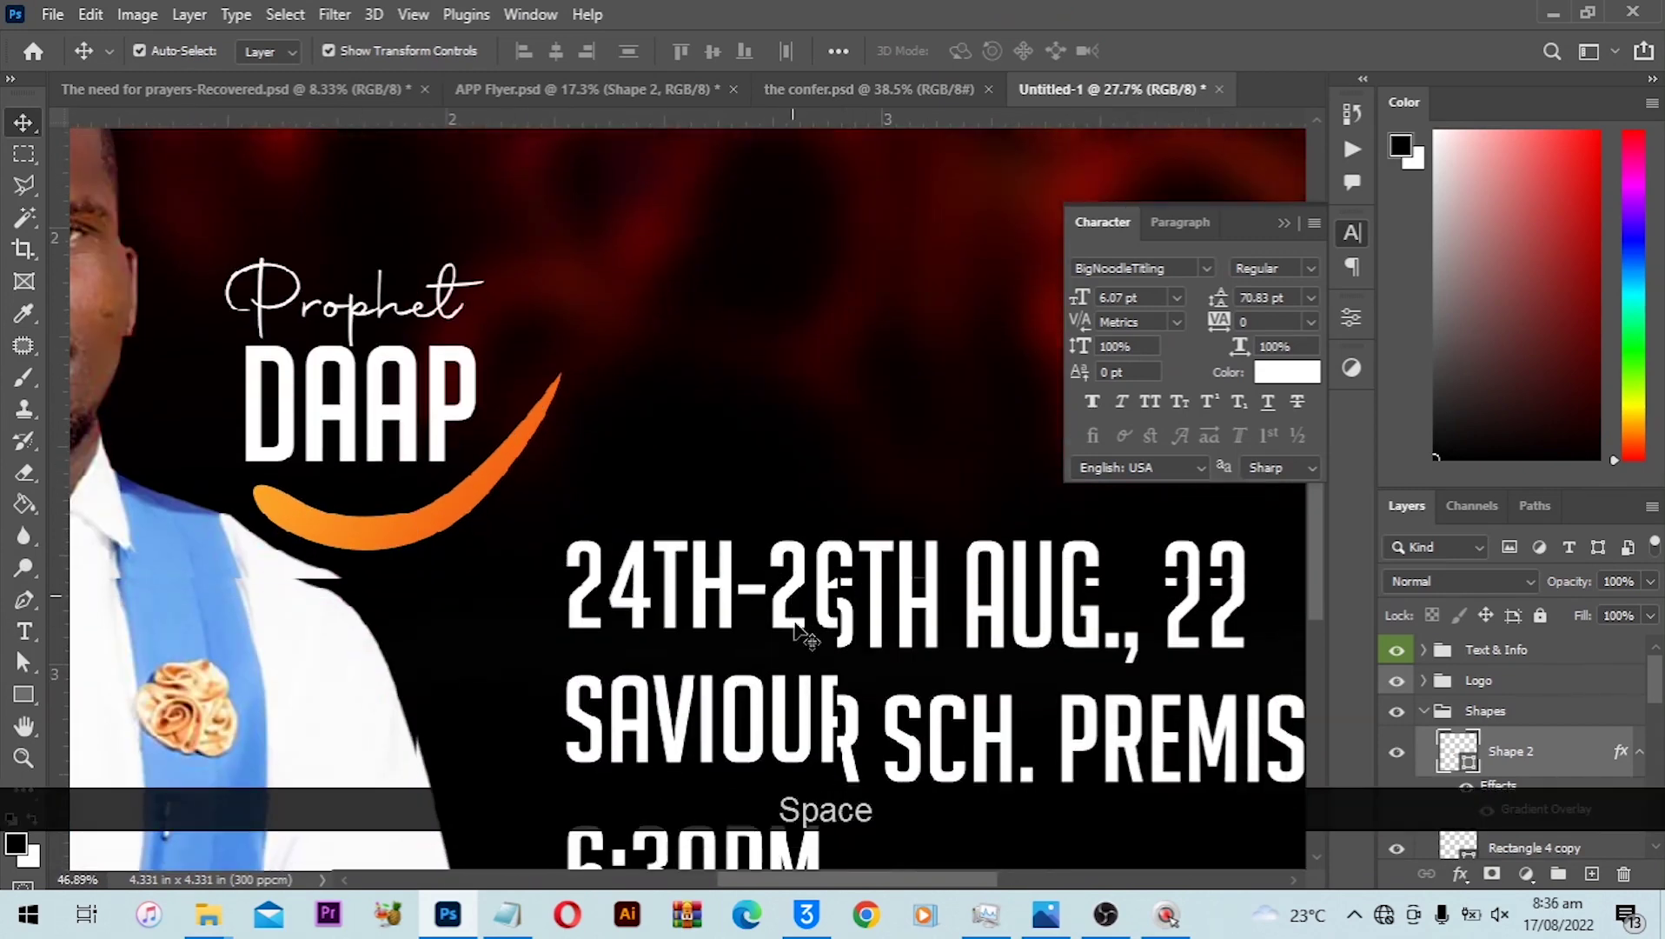
drag(799, 630, 795, 549)
click(685, 724)
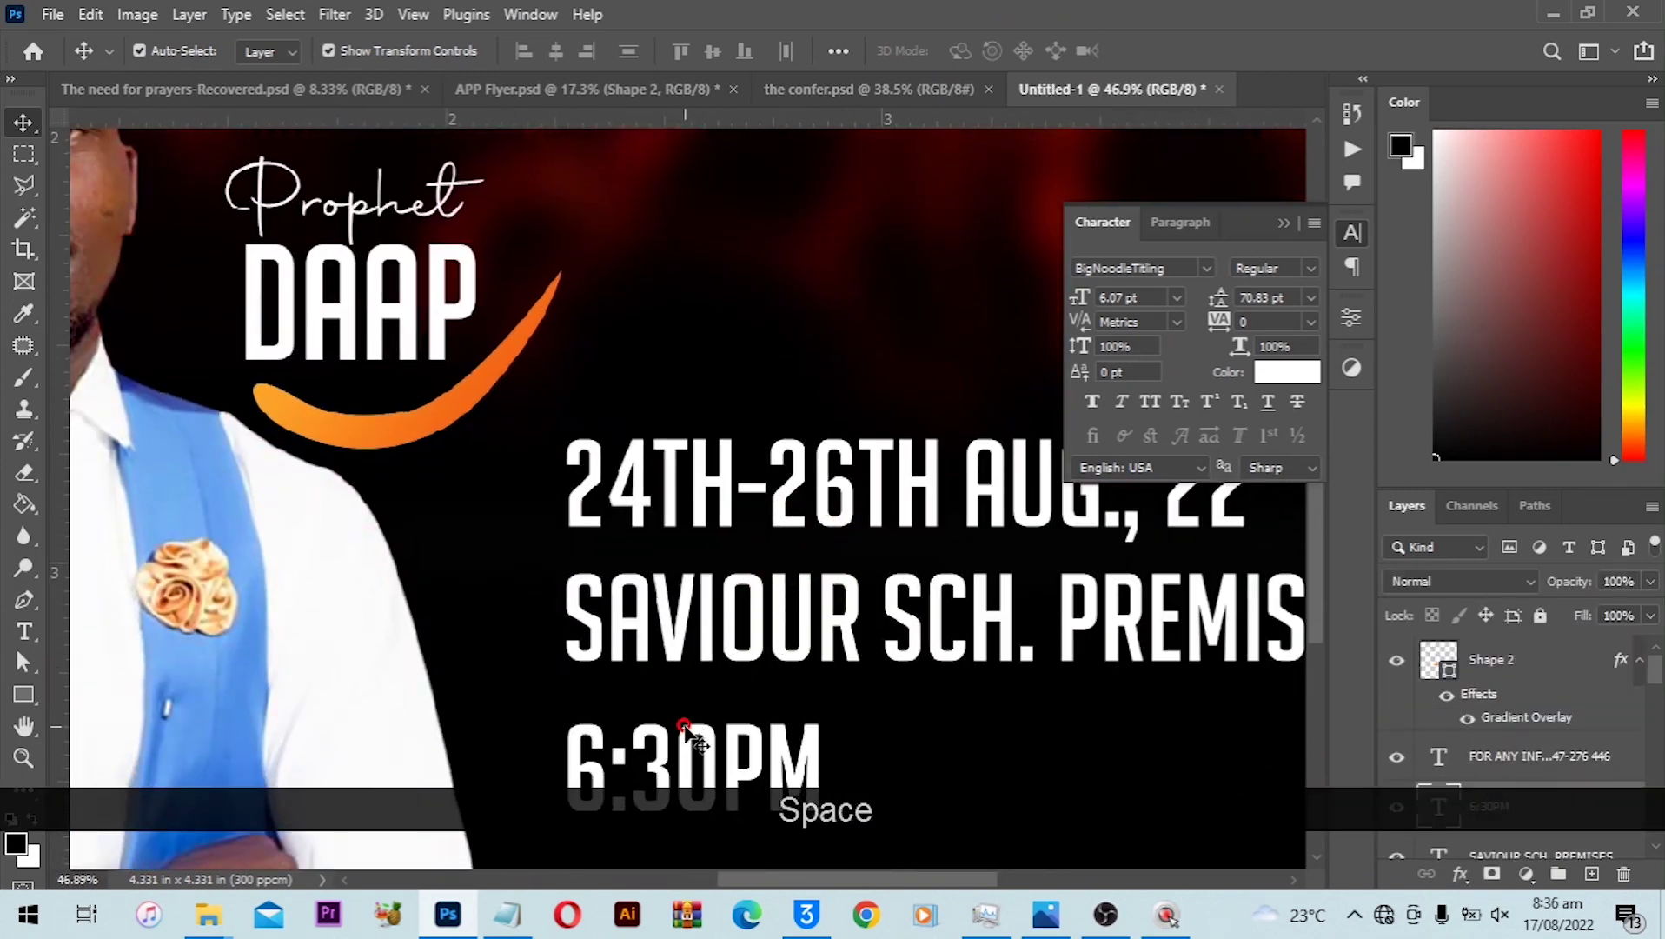
shift+click(717, 650)
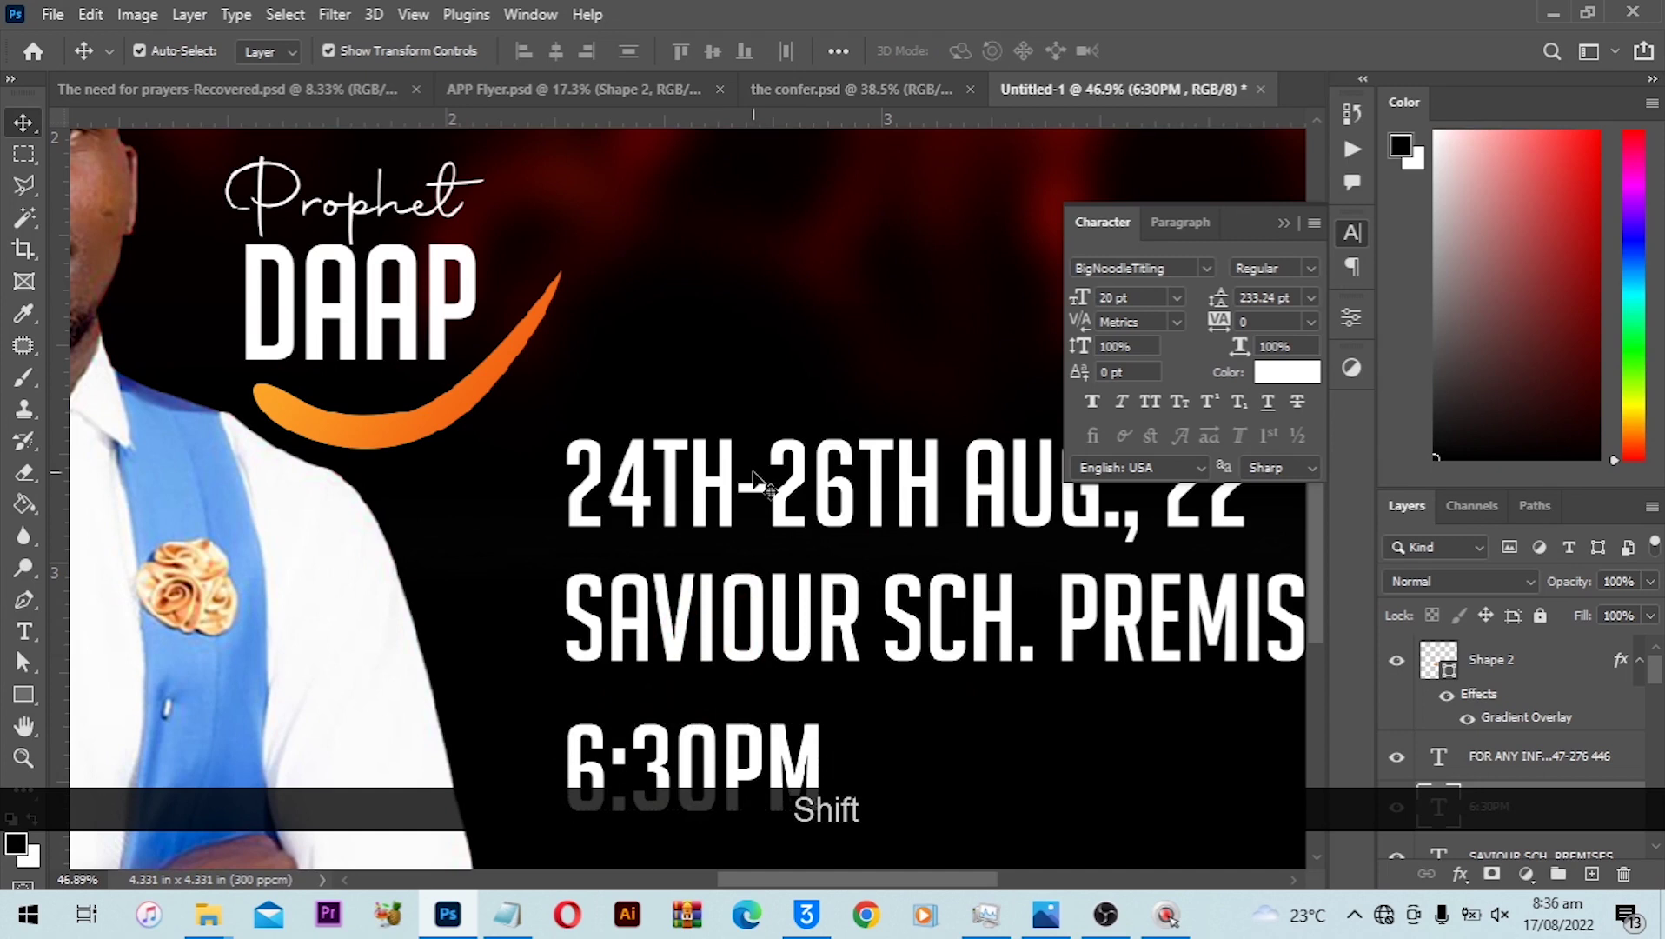
shift+click(757, 480)
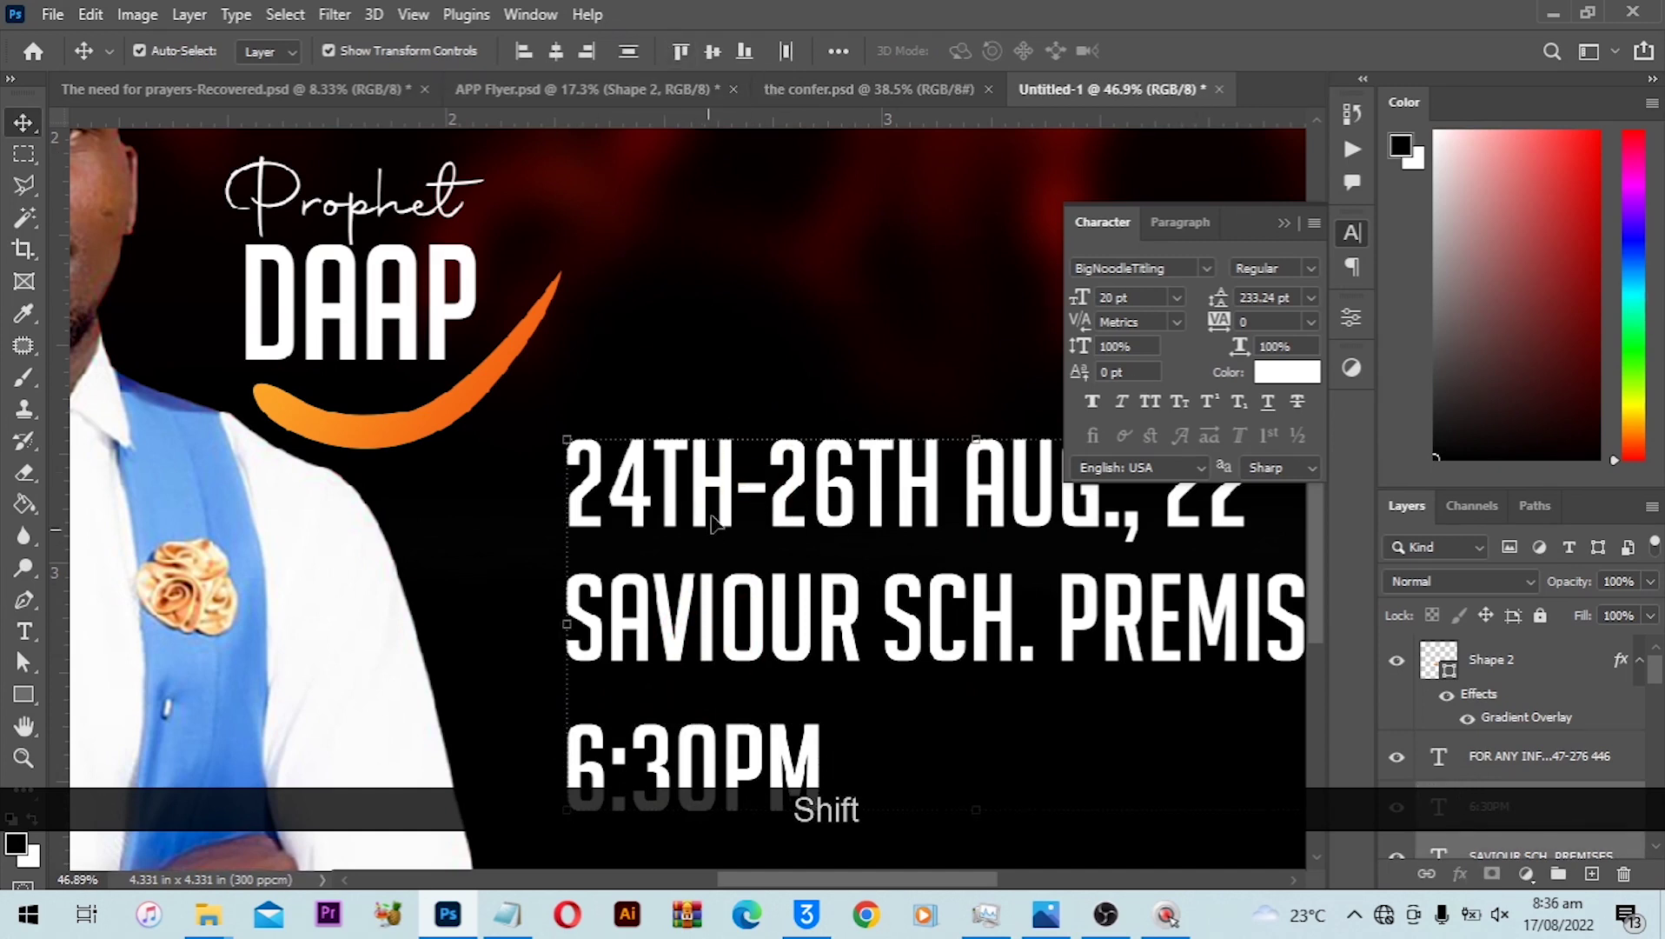
click(628, 52)
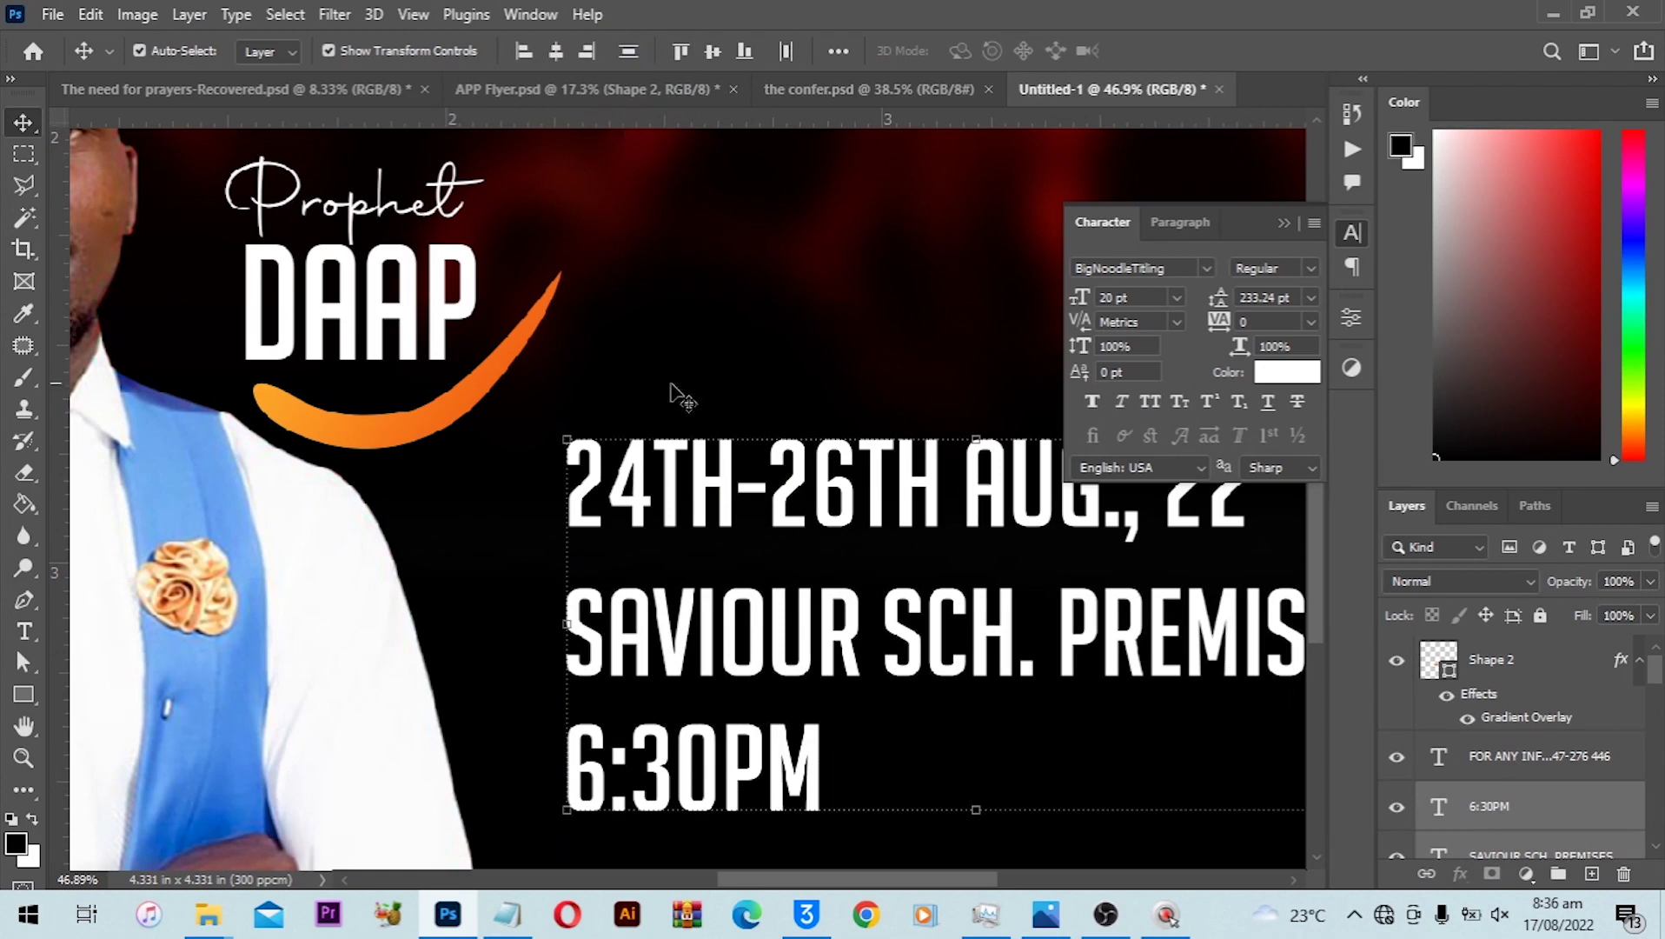
click(765, 329)
Draw a thin white line under the date text, left-aligned with it.
click(24, 692)
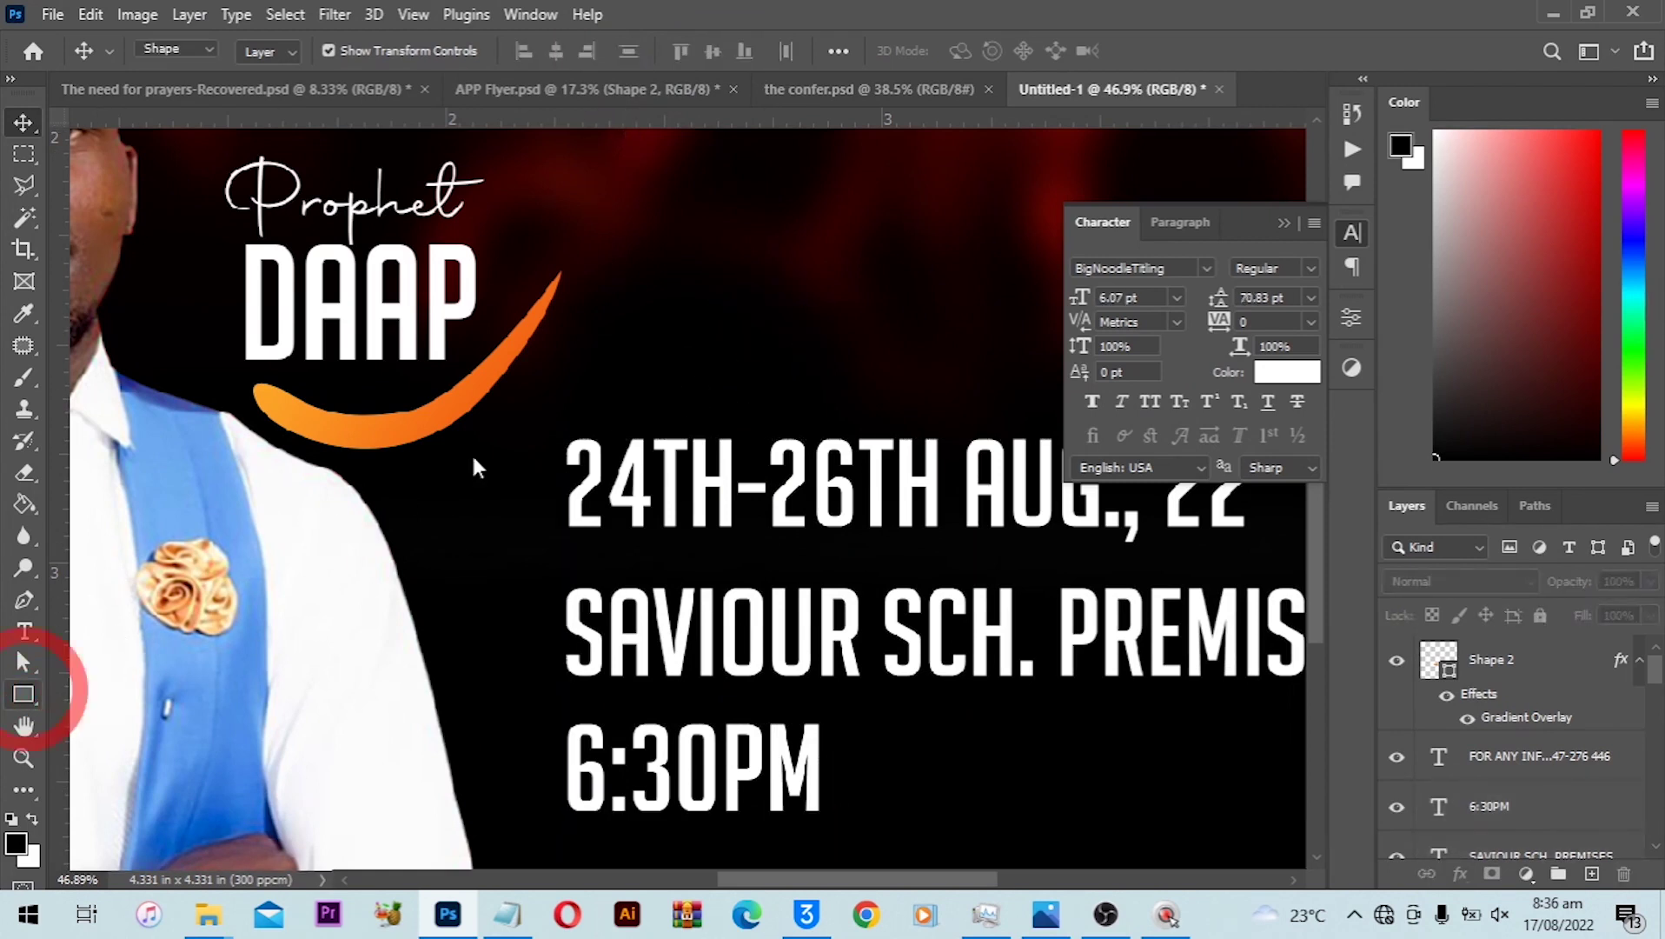
drag(573, 549, 800, 552)
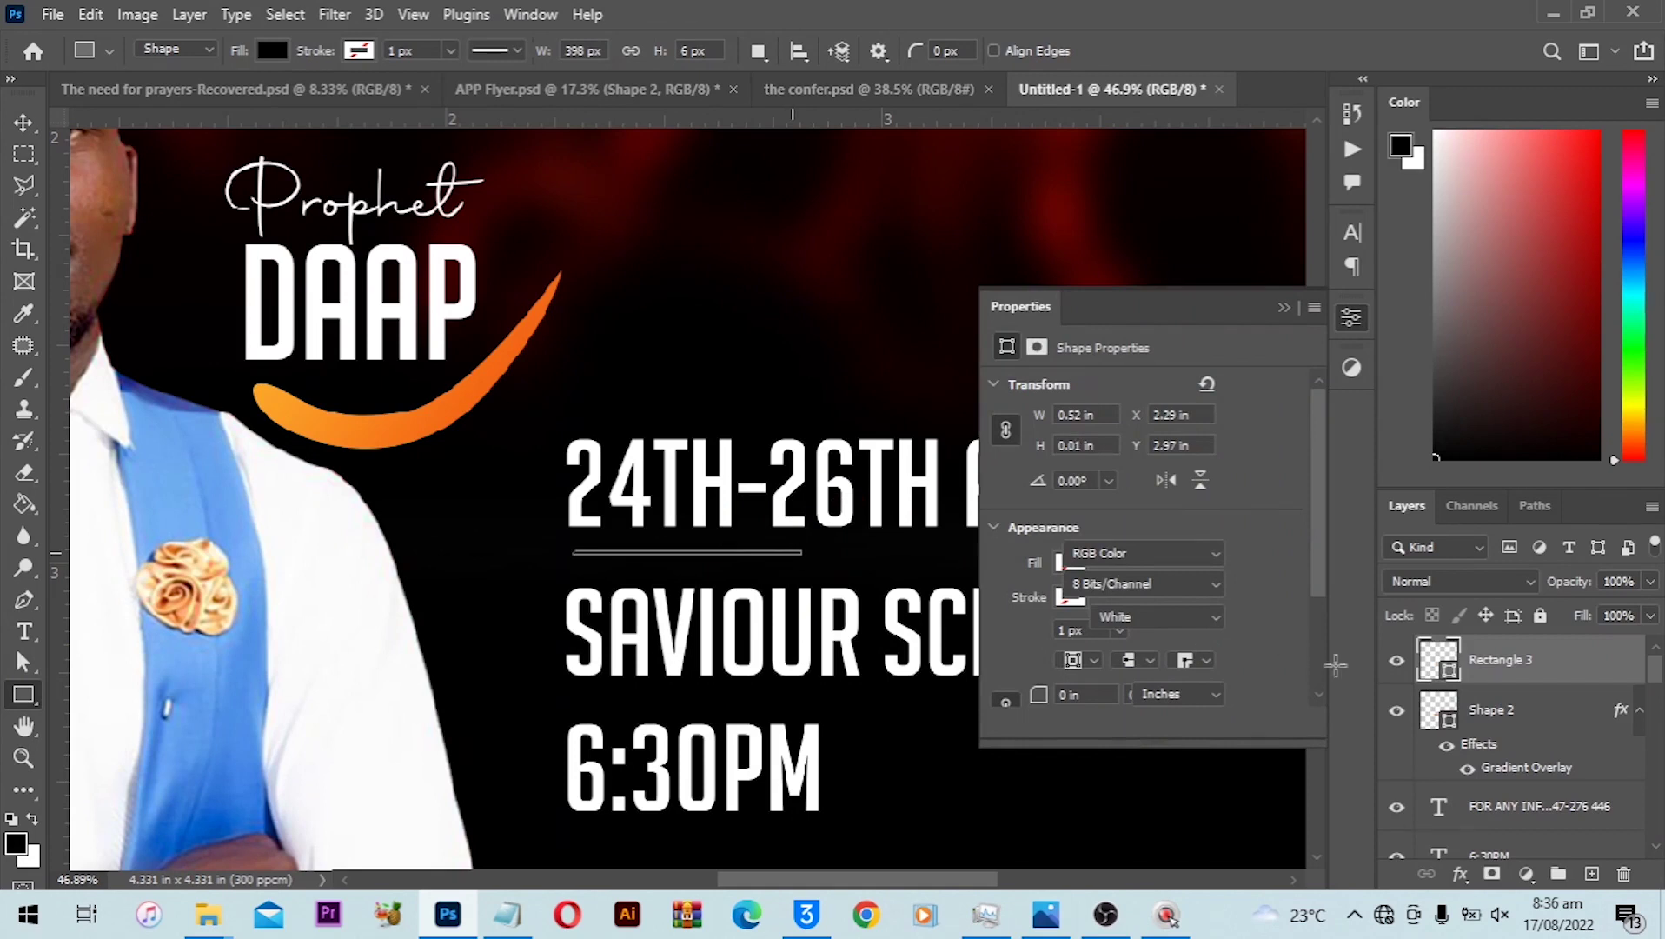
key(v)
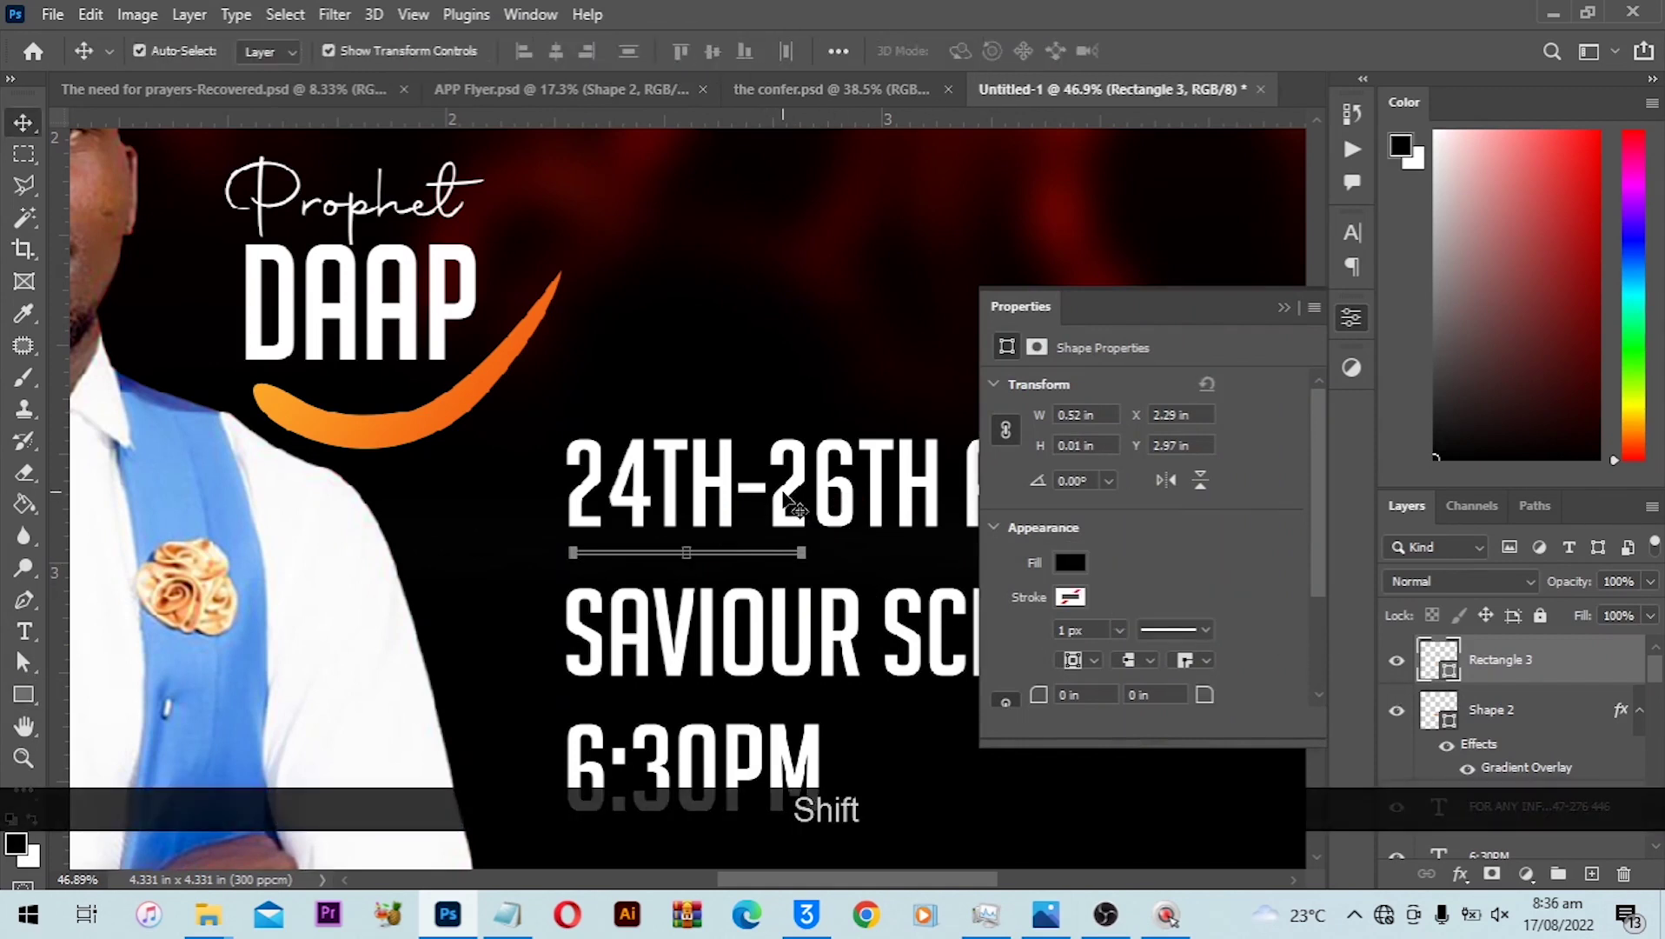
shift+click(751, 665)
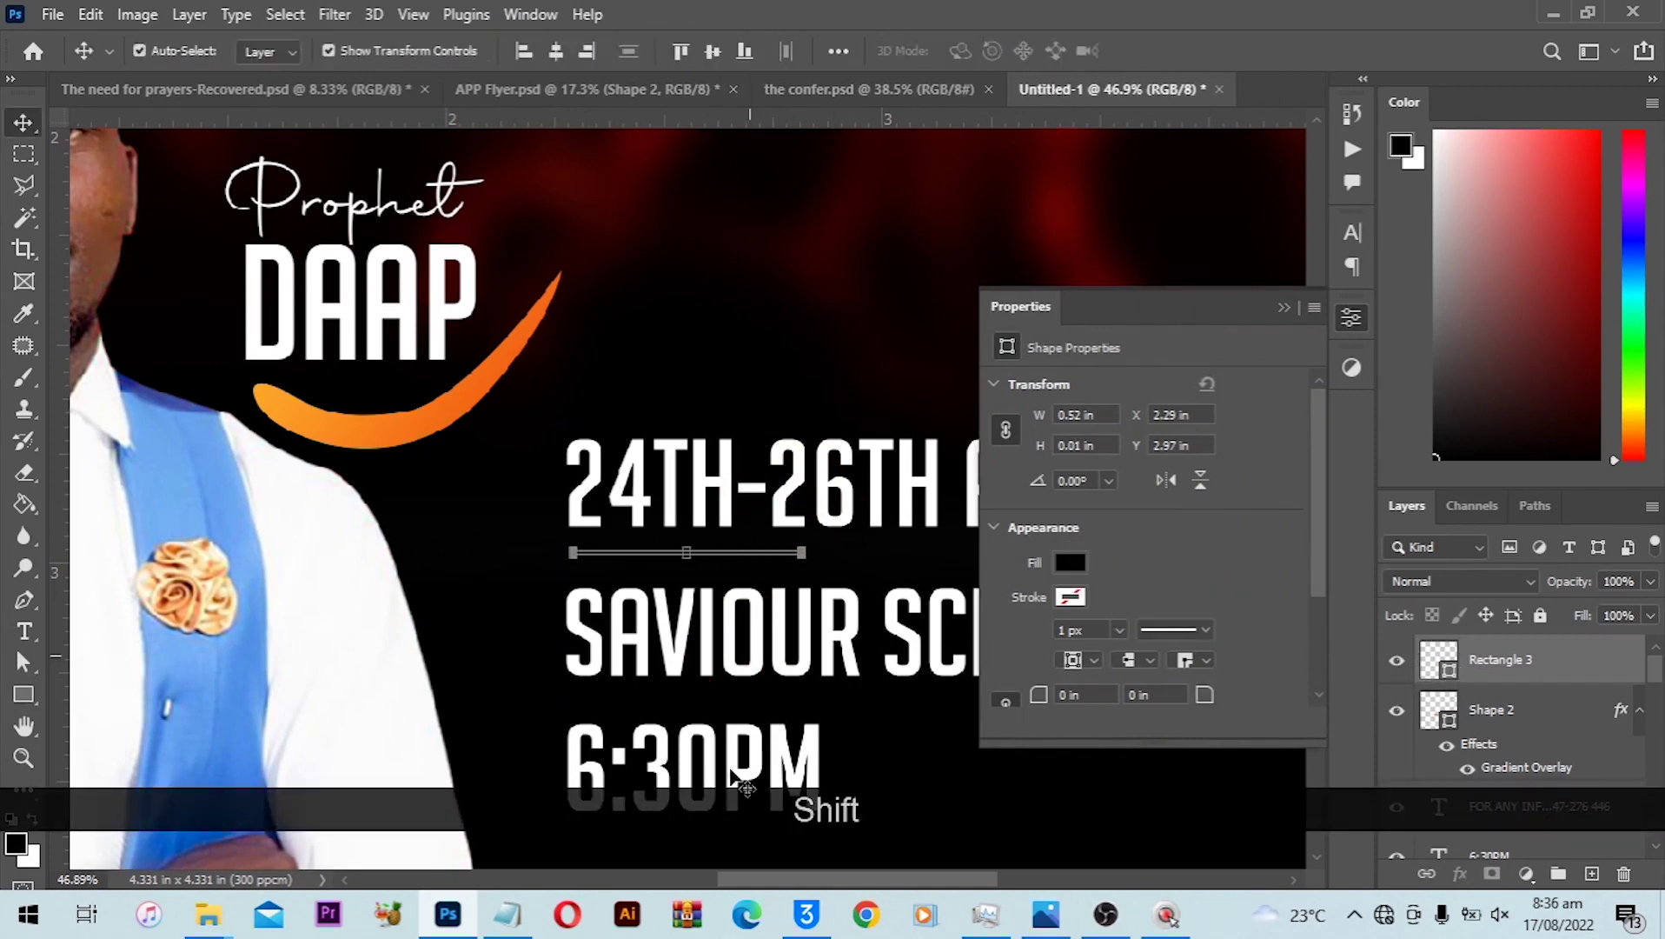
click(524, 51)
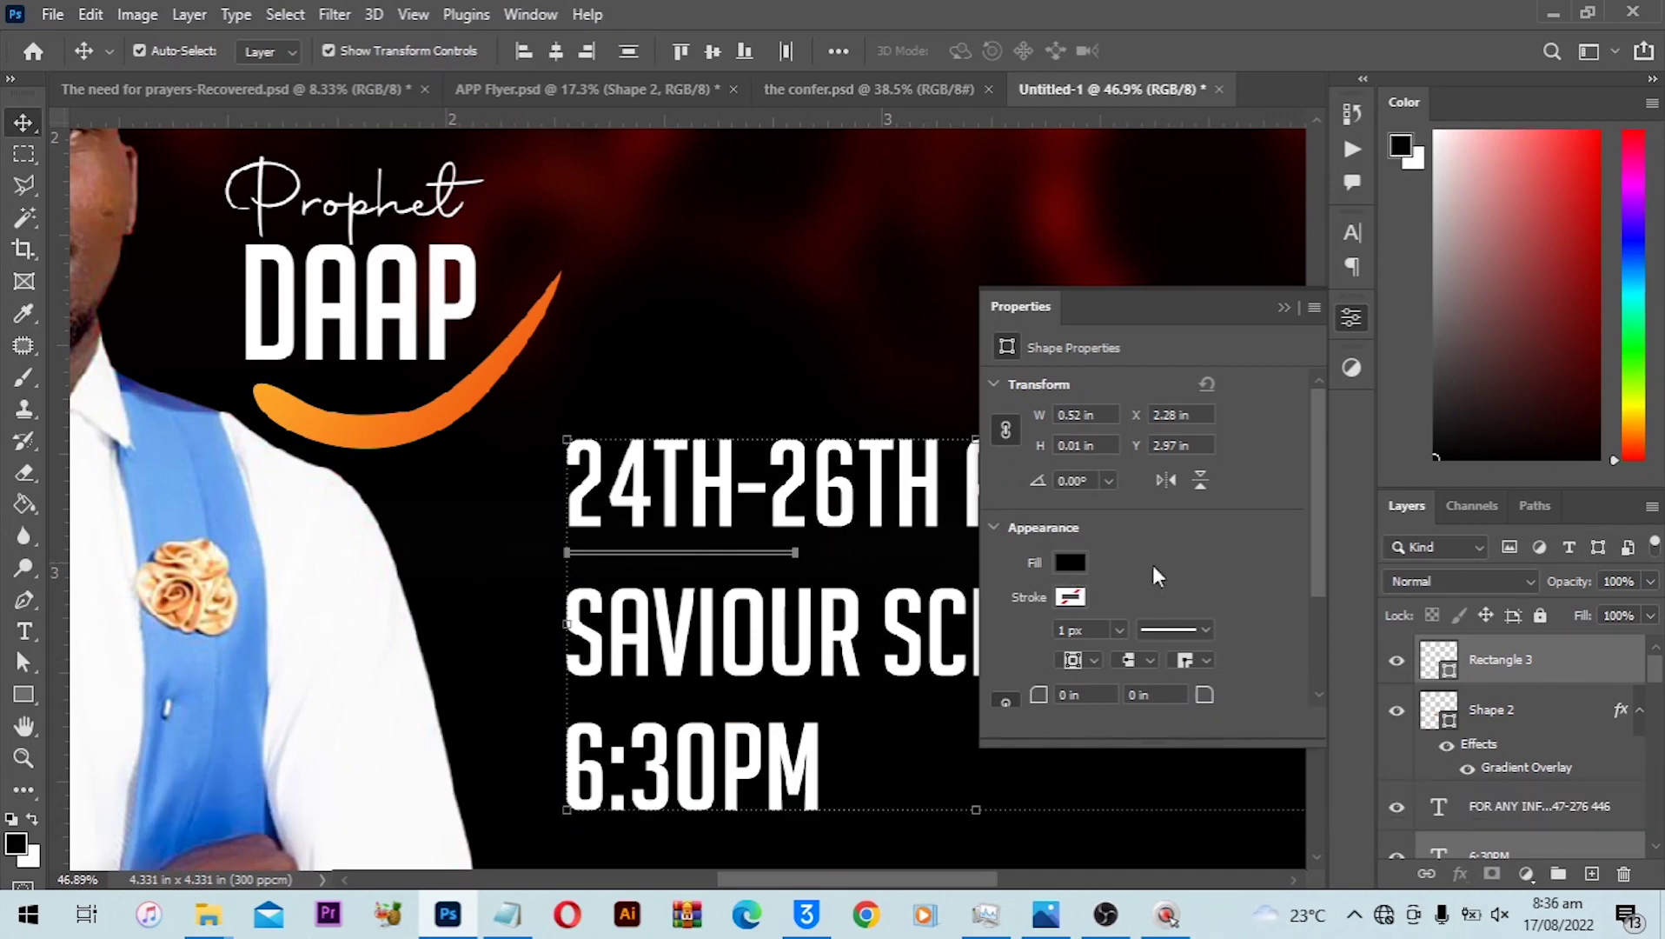
click(1067, 561)
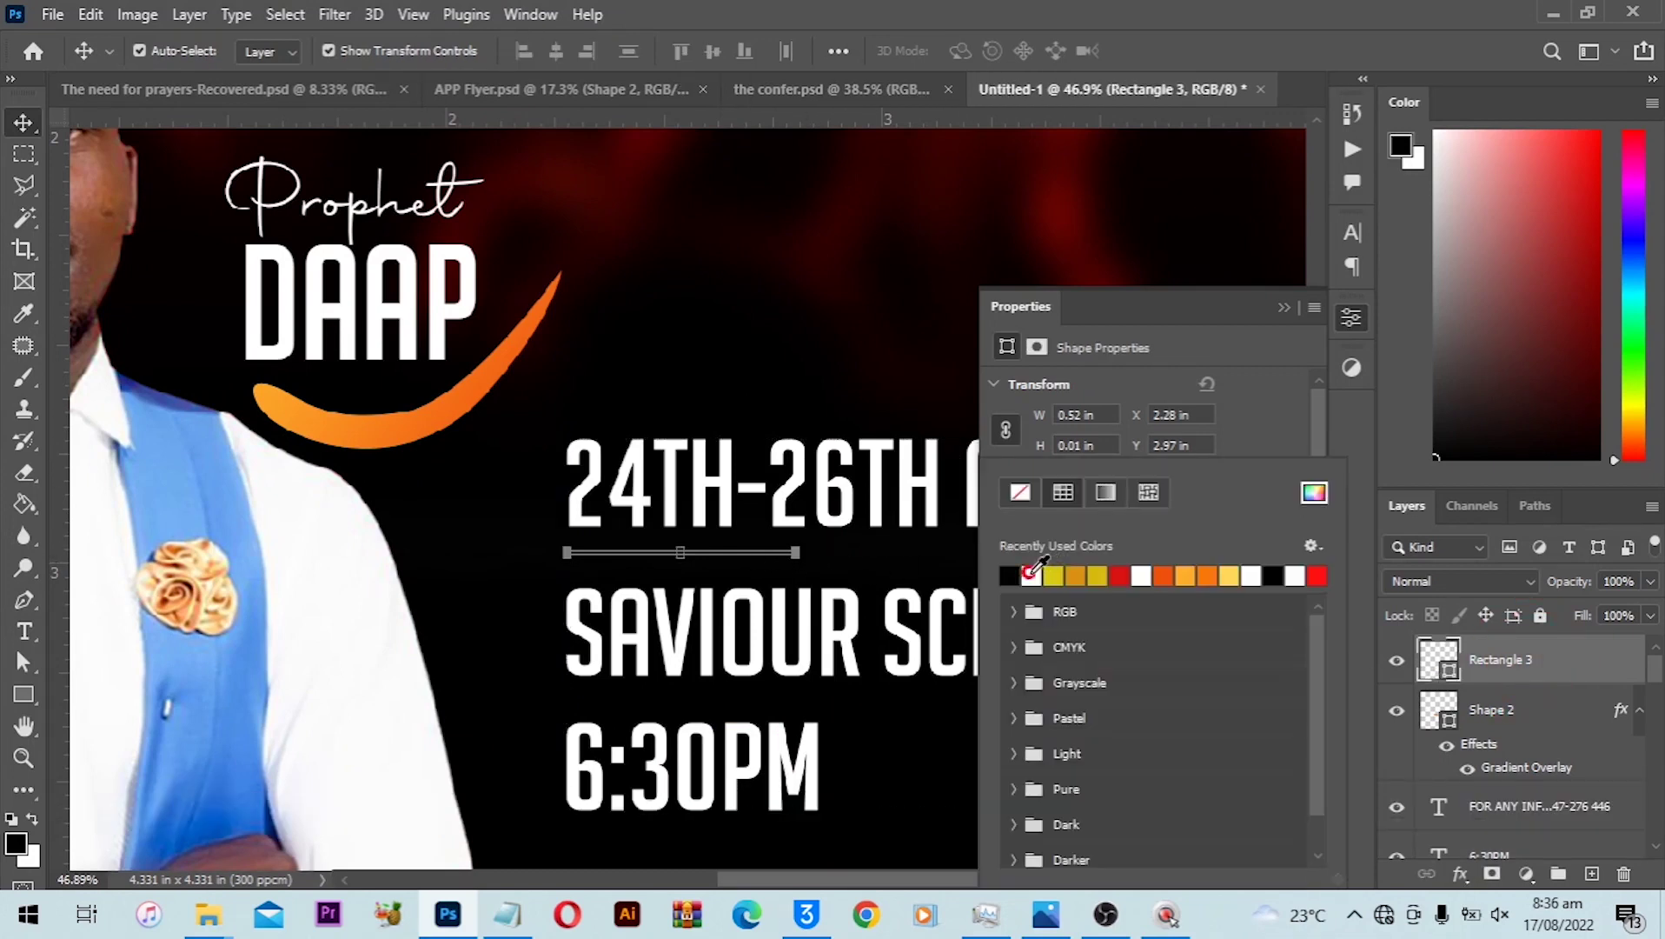
scroll(814, 349, down, 4)
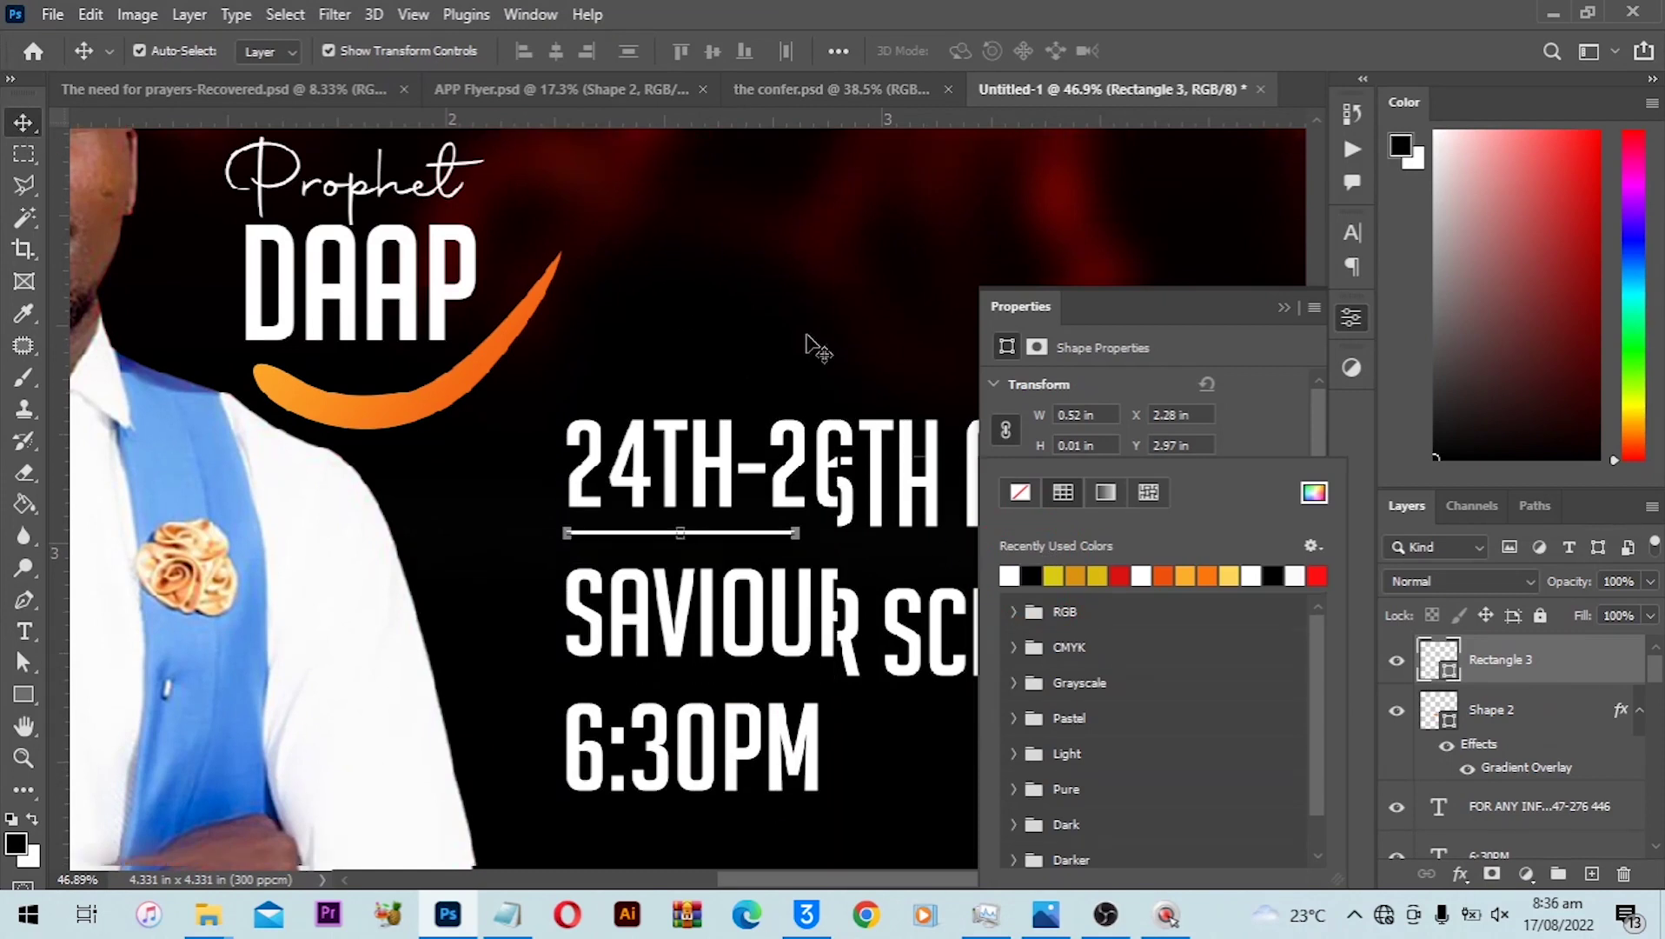
click(1266, 260)
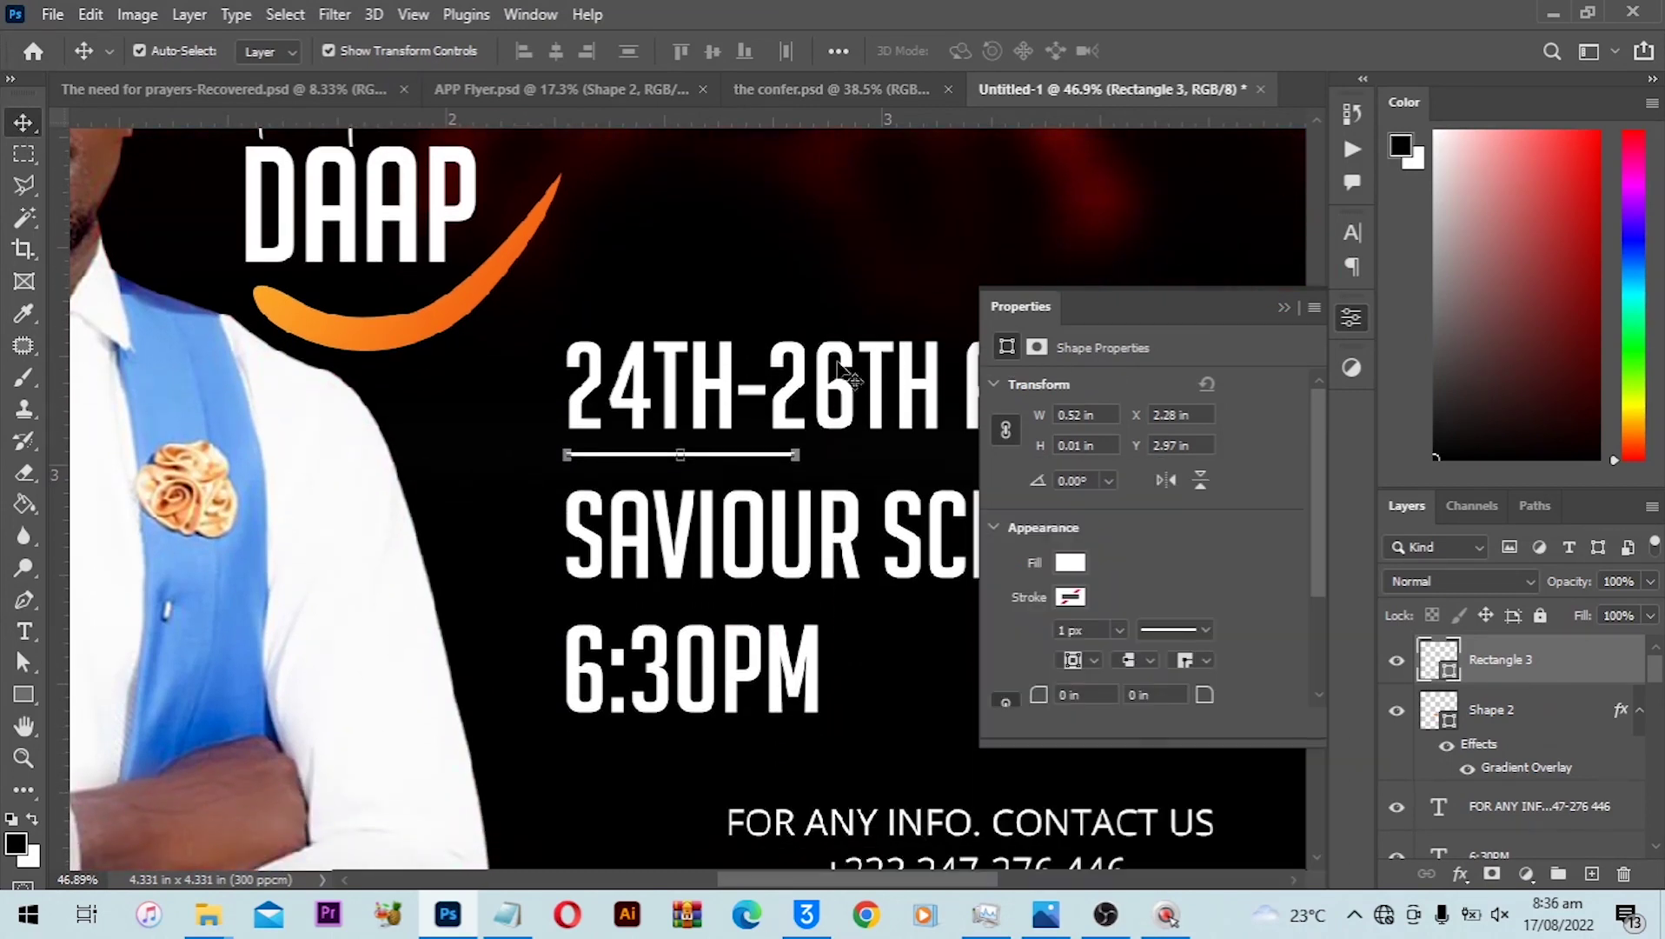
Duplicate the thin line down beneath SAVIOUR SCH. PREMISES.
alt+click(613, 460)
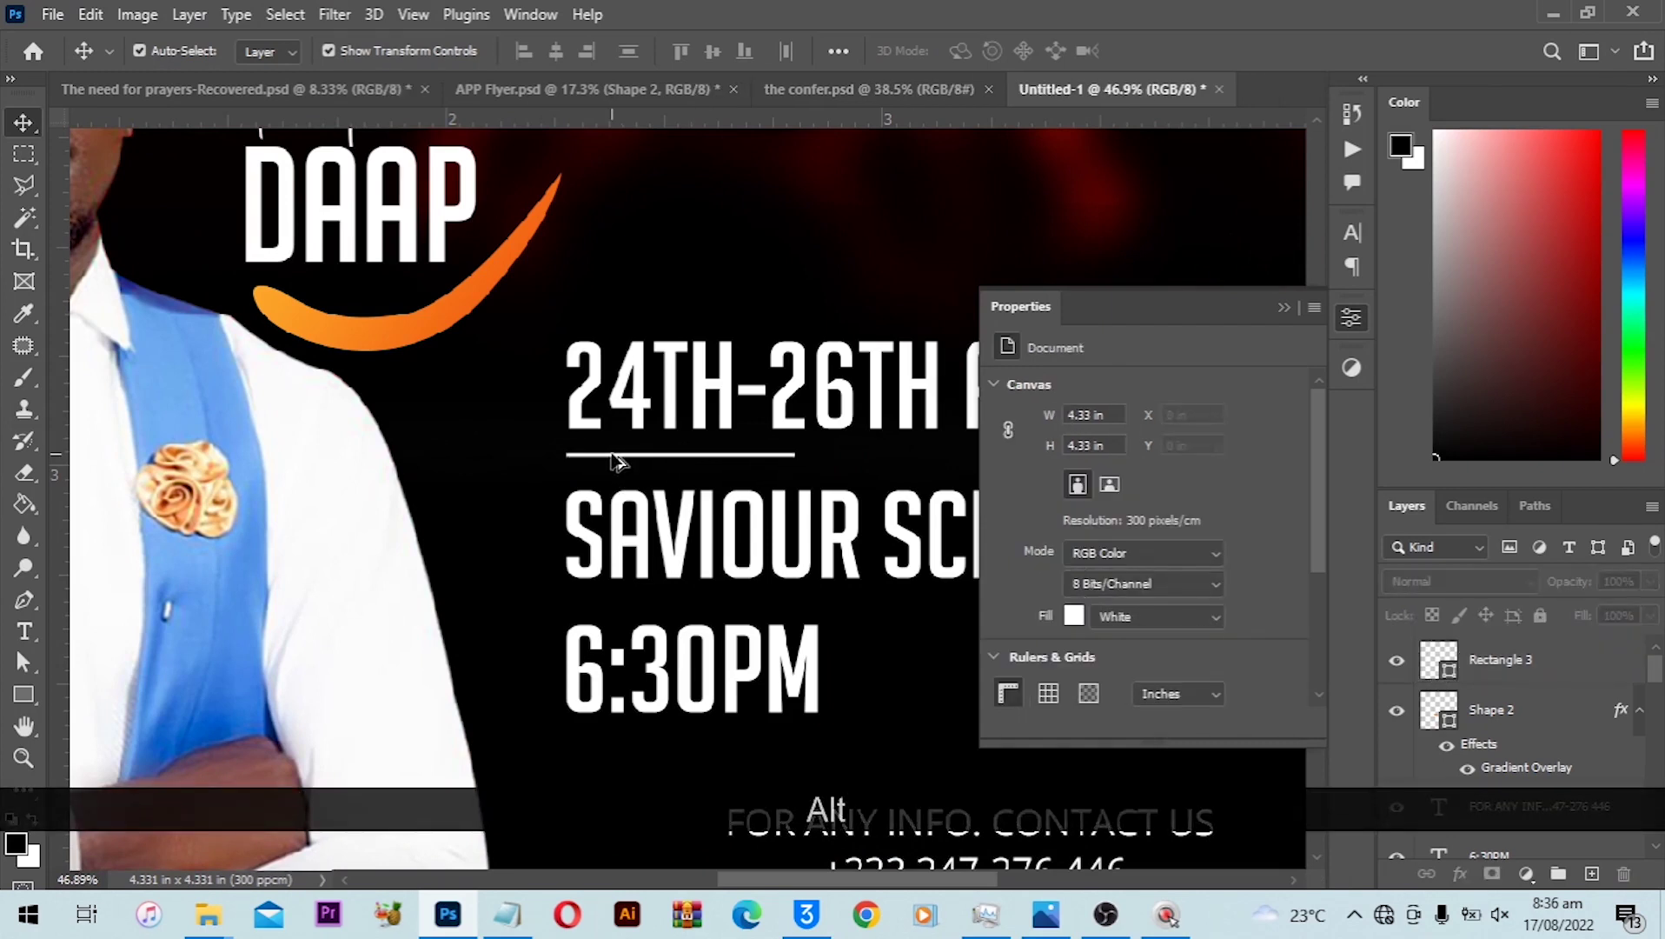
drag(613, 461, 608, 606)
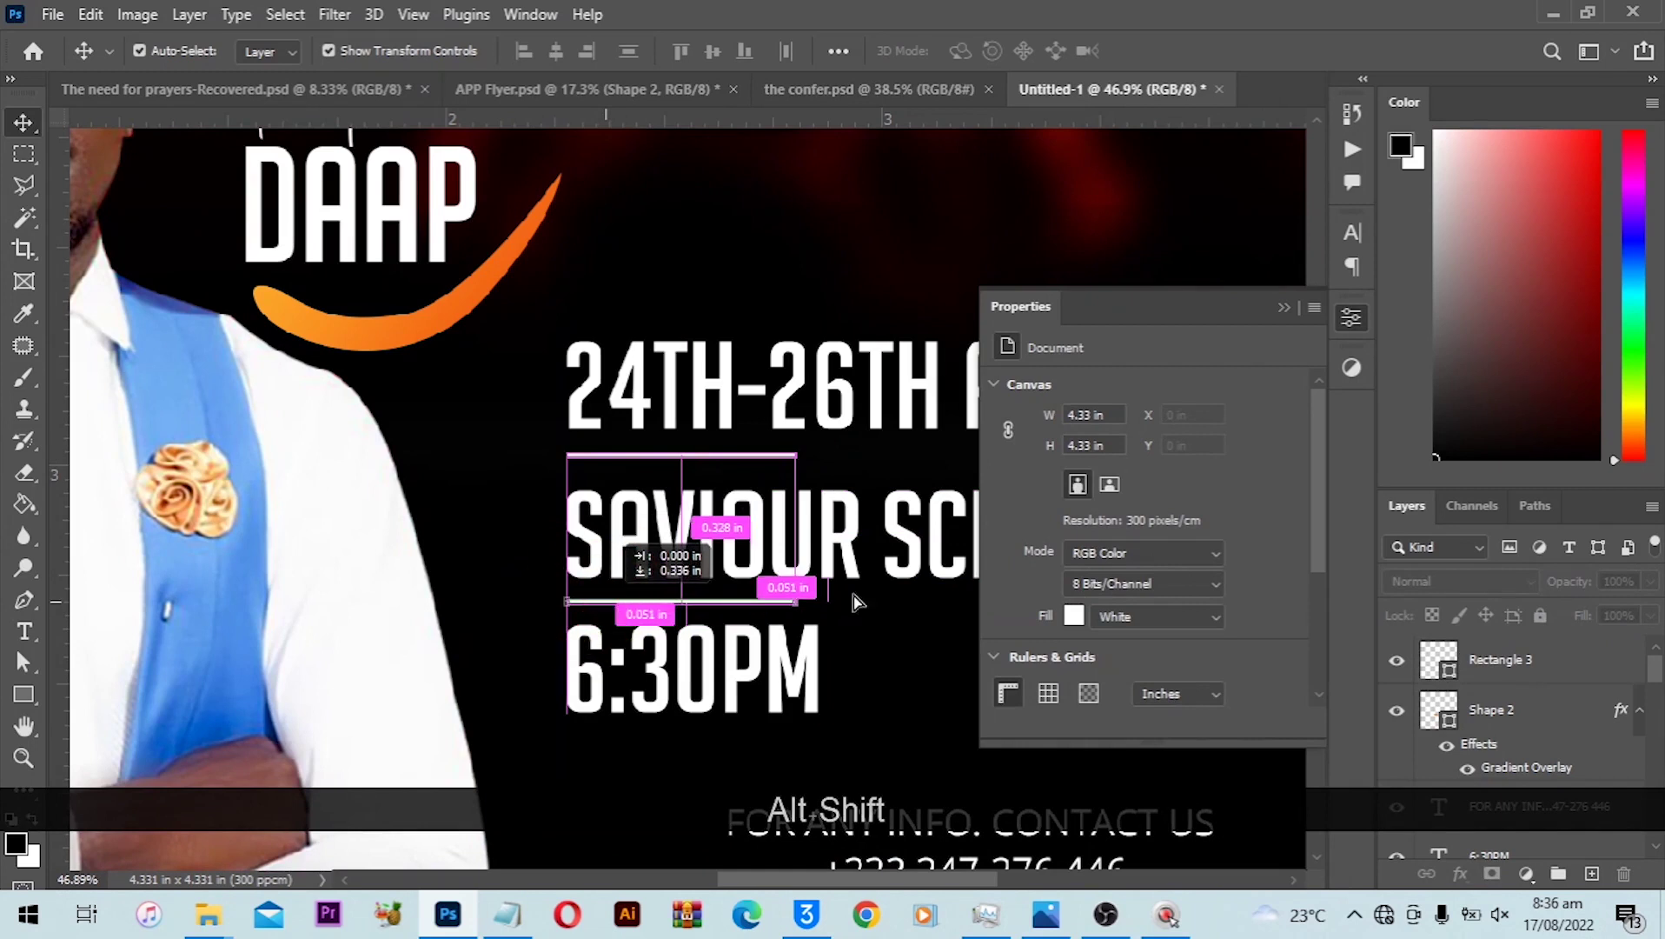
drag(854, 596, 880, 596)
key(ctrl+0)
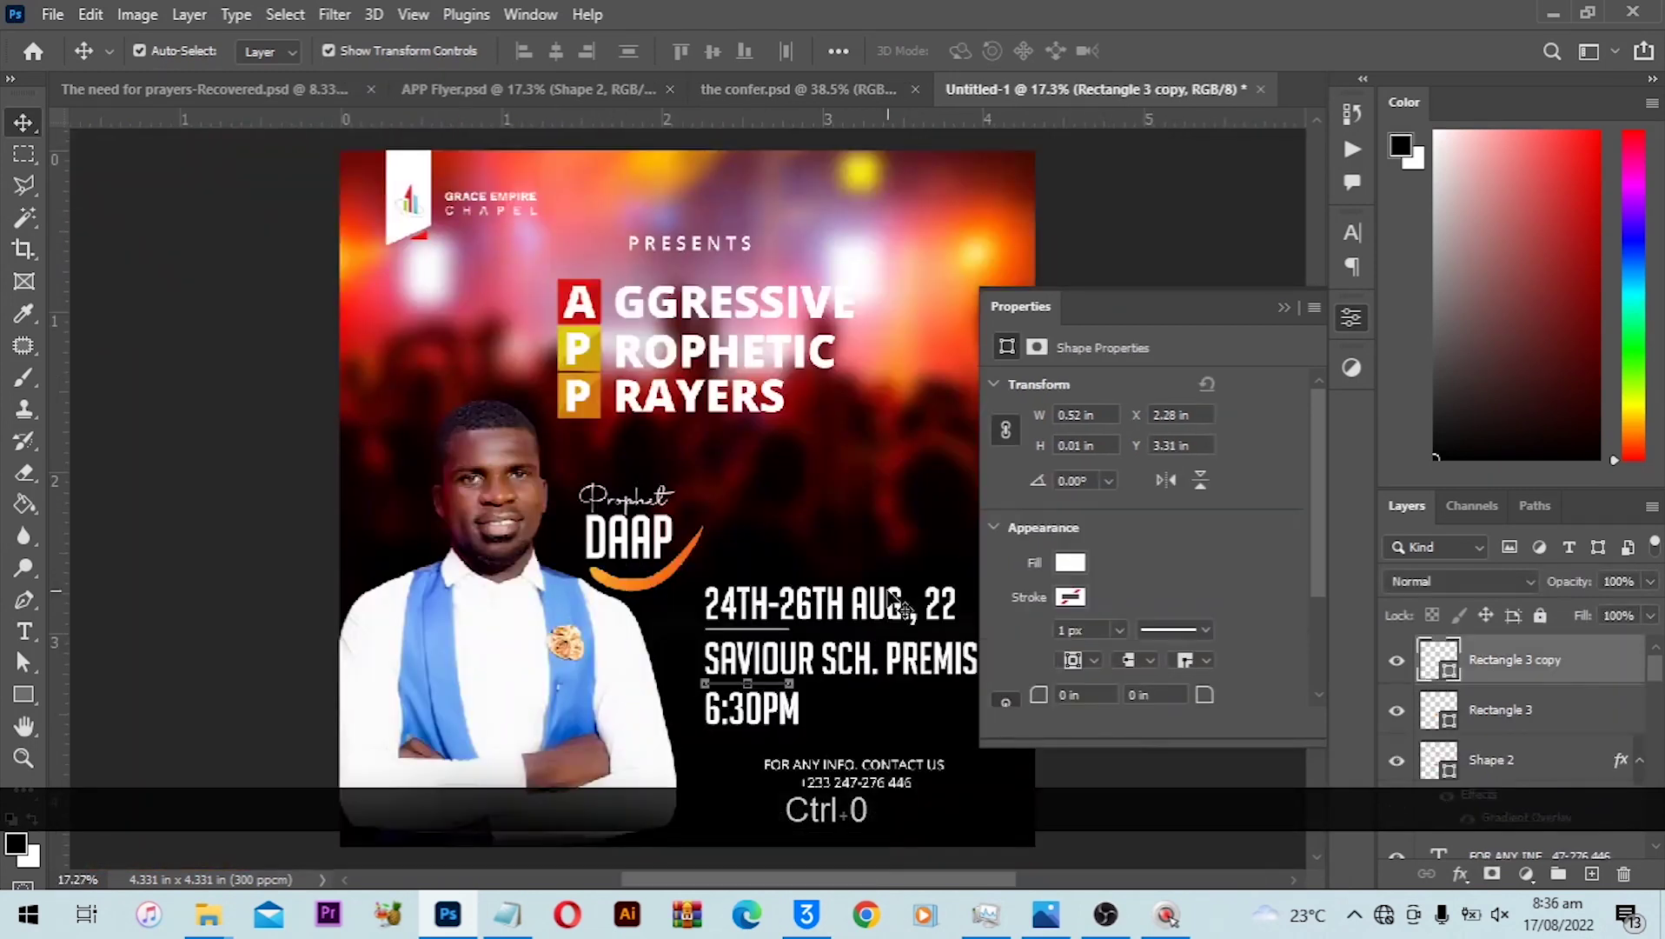
After checking the APP Flyer reference, scale the title layers up to about 107.42%.
click(1284, 309)
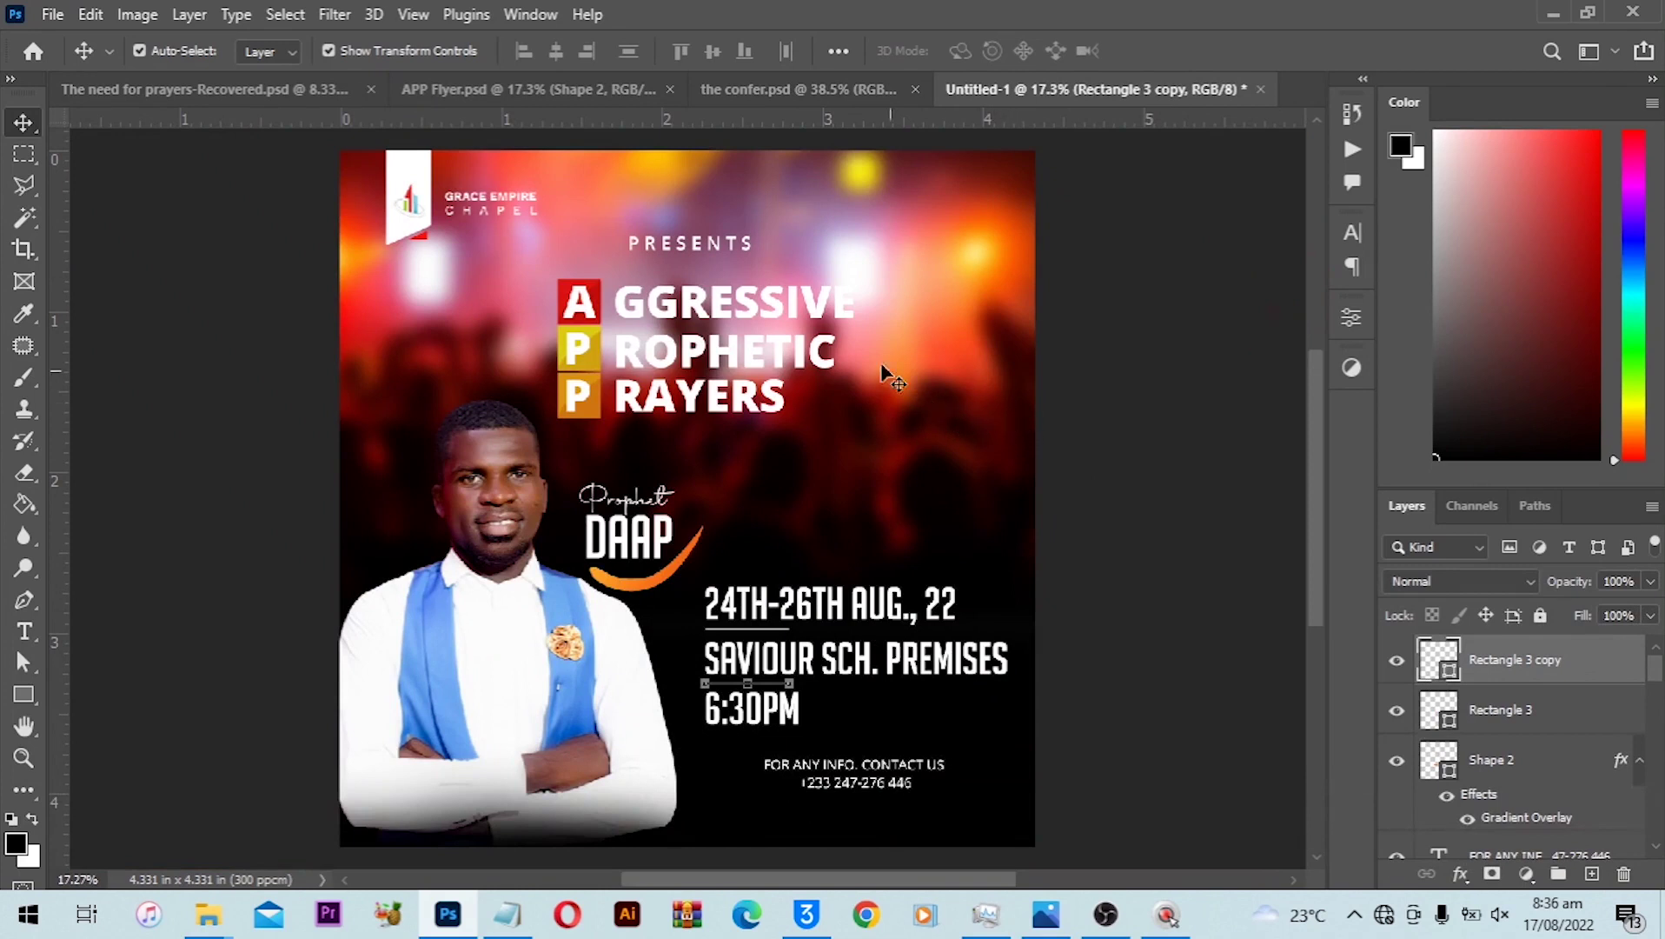
click(572, 92)
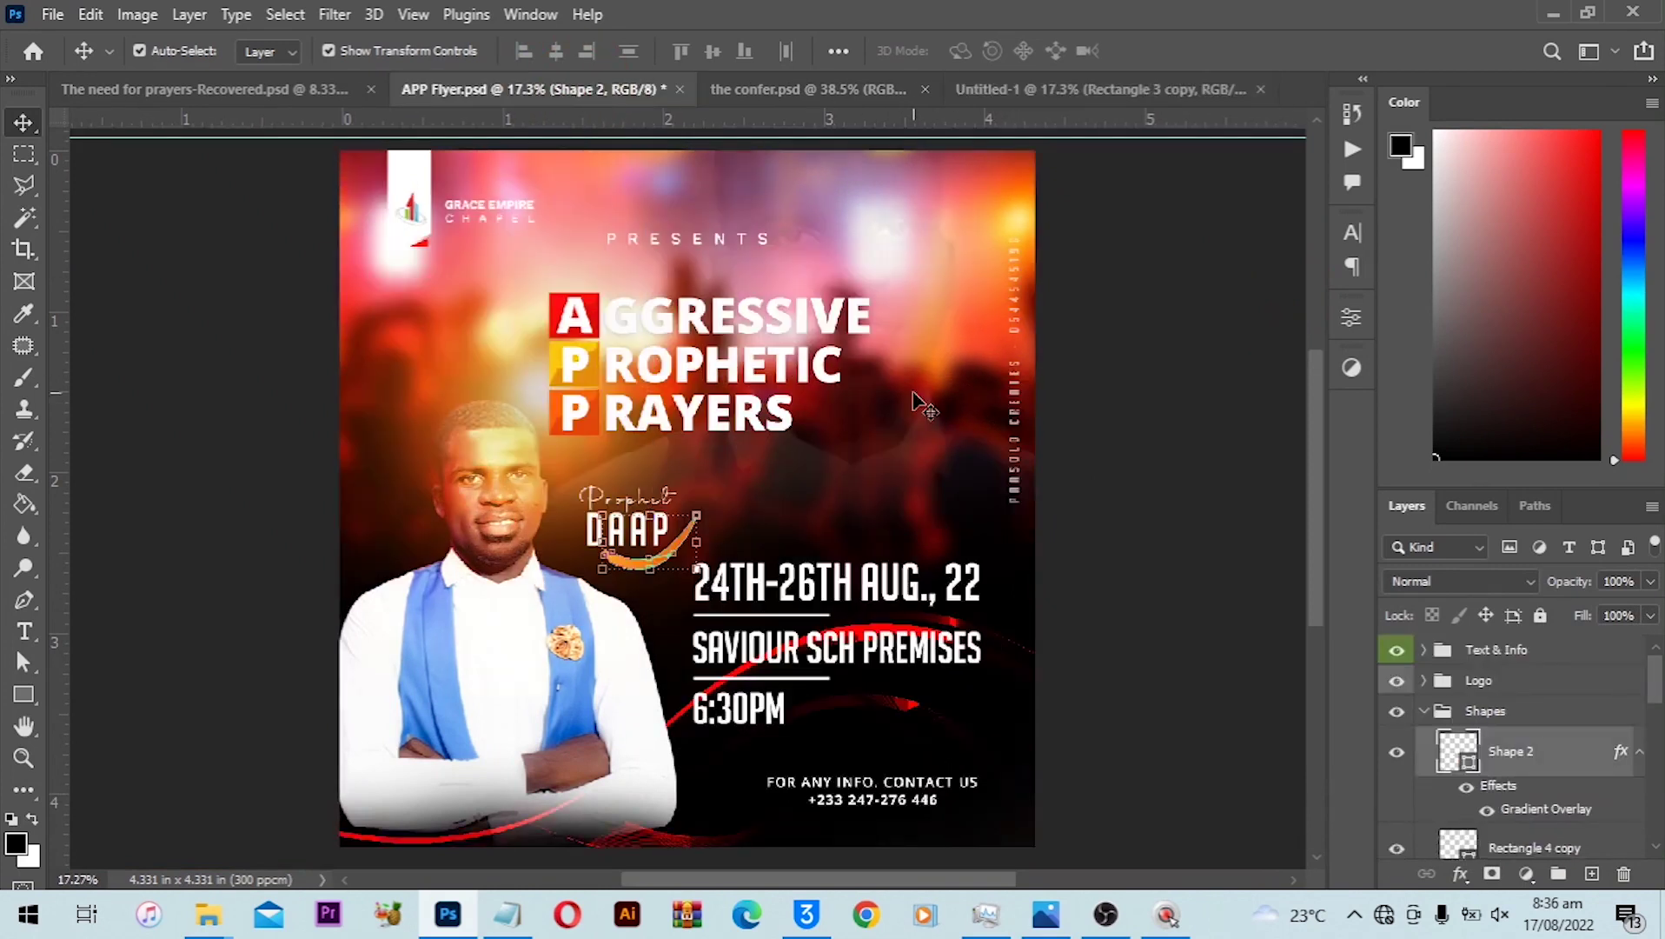
click(1019, 90)
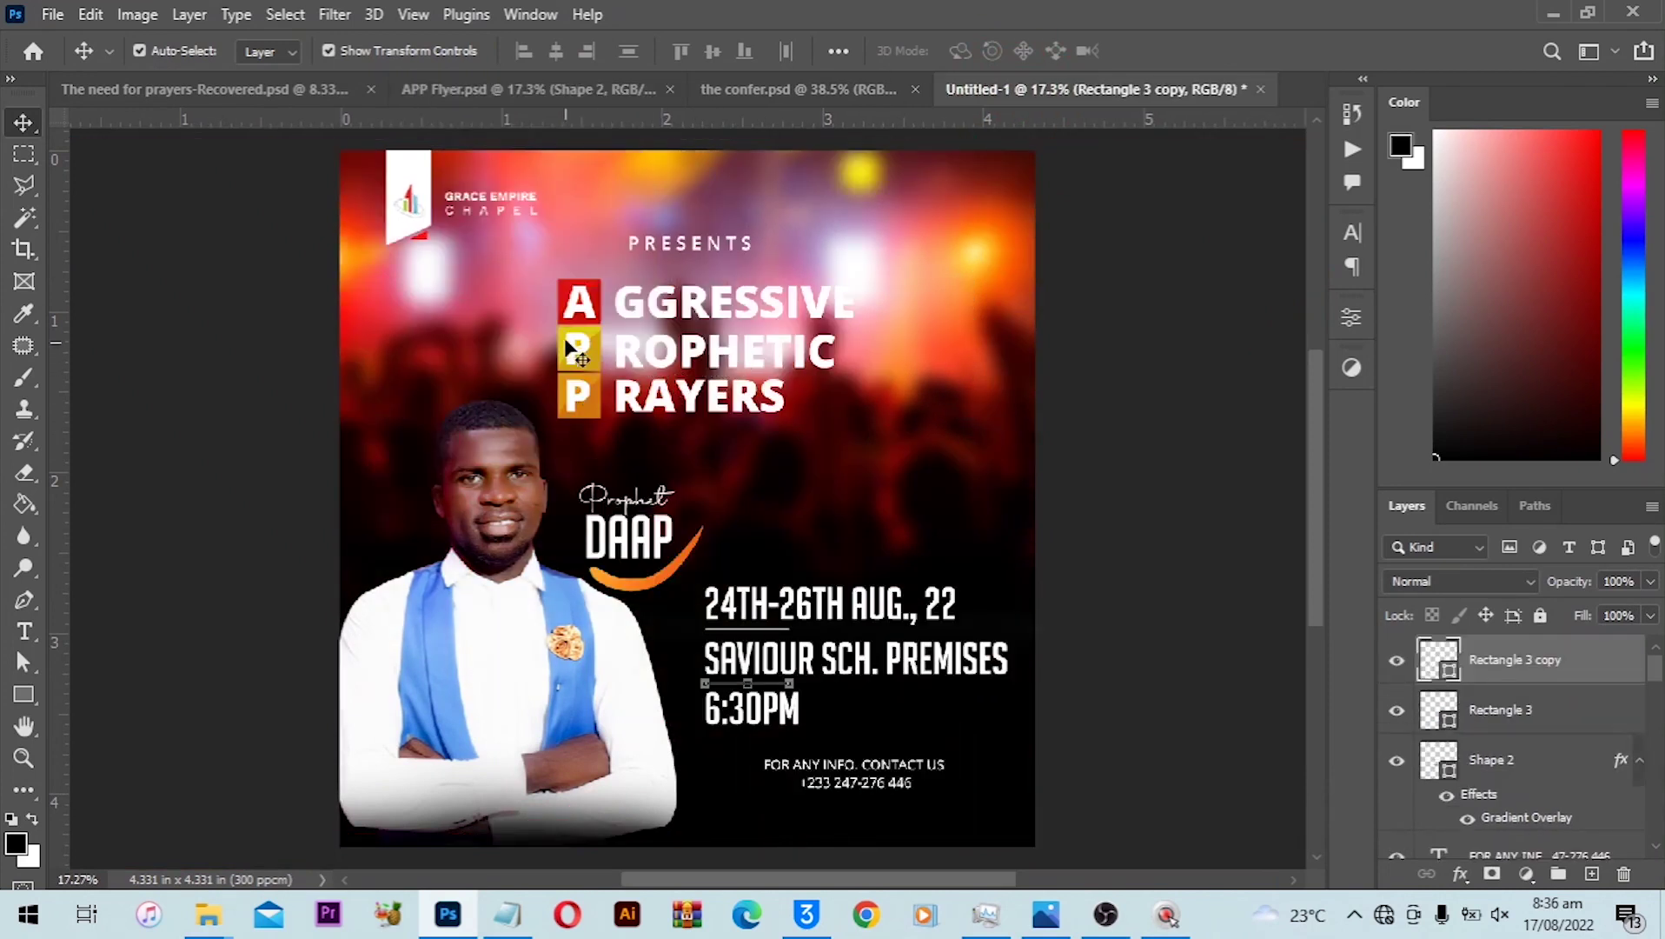
drag(553, 296, 748, 405)
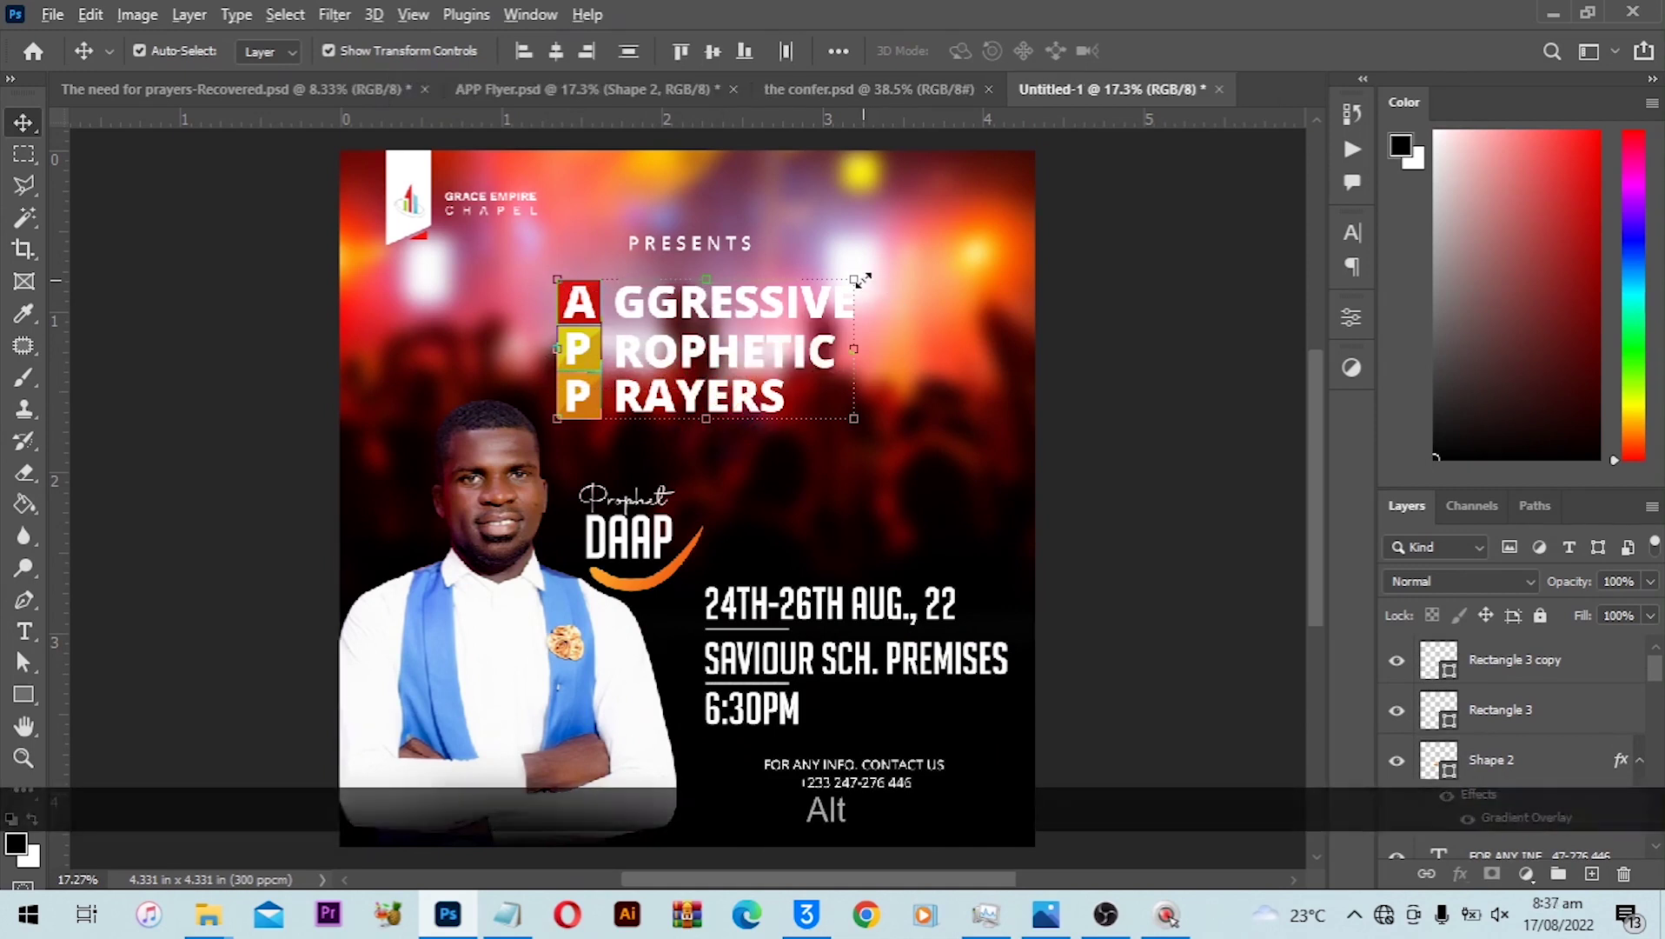
alt+click(876, 279)
drag(876, 280, 877, 280)
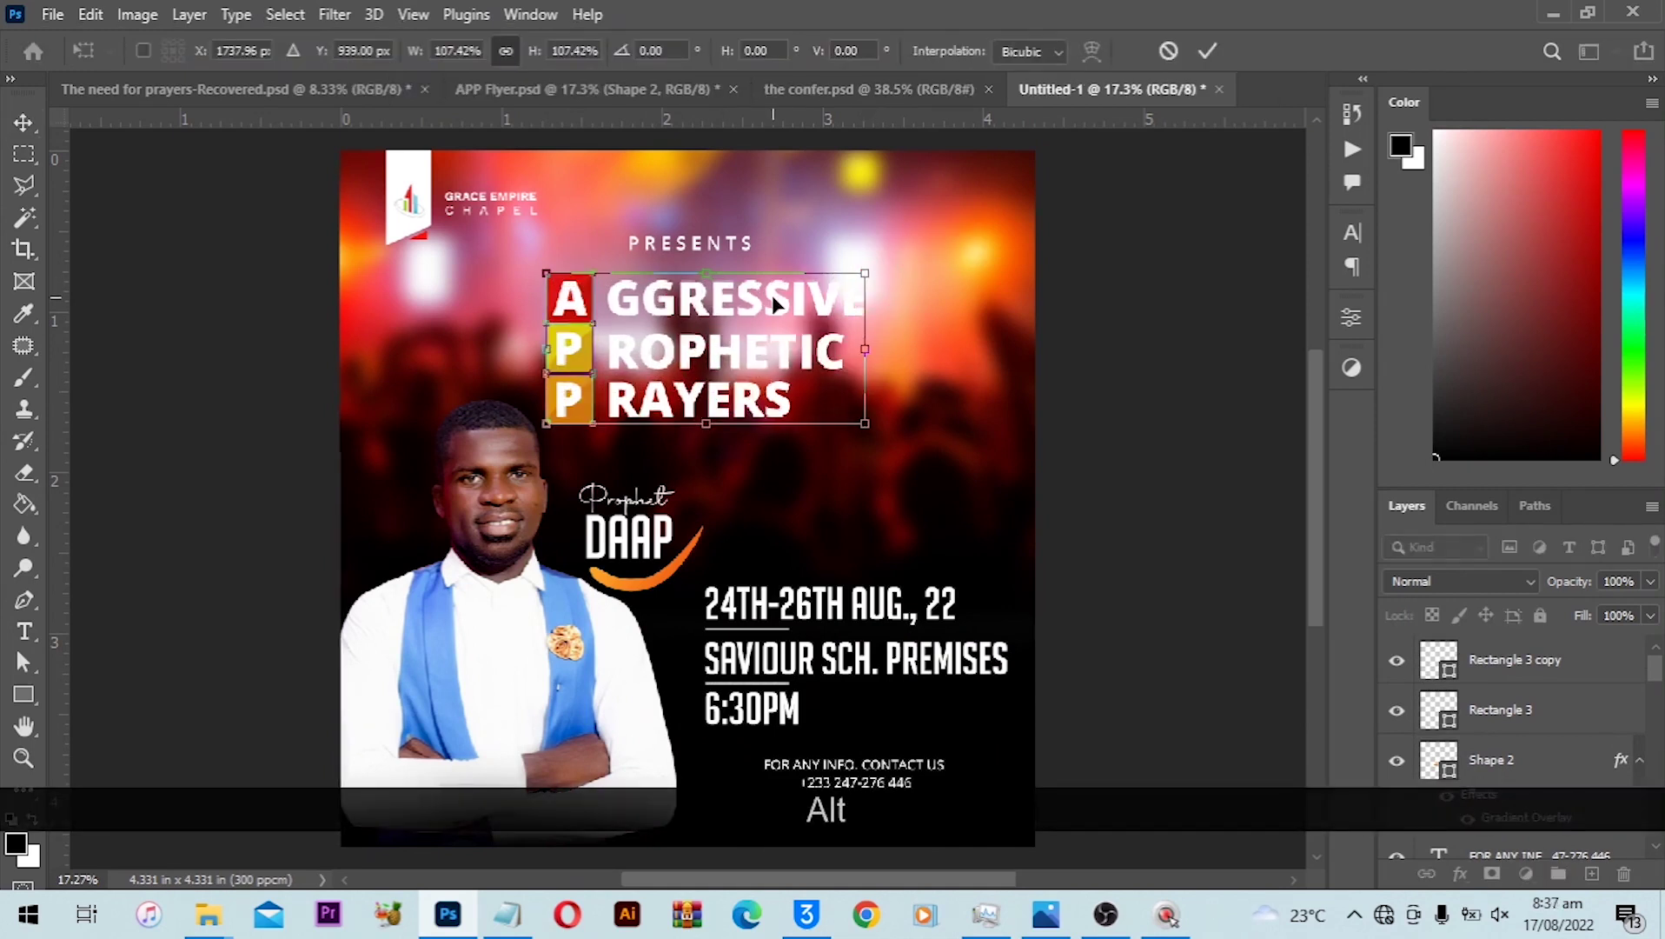
click(1061, 370)
scroll(1035, 412, down, 1)
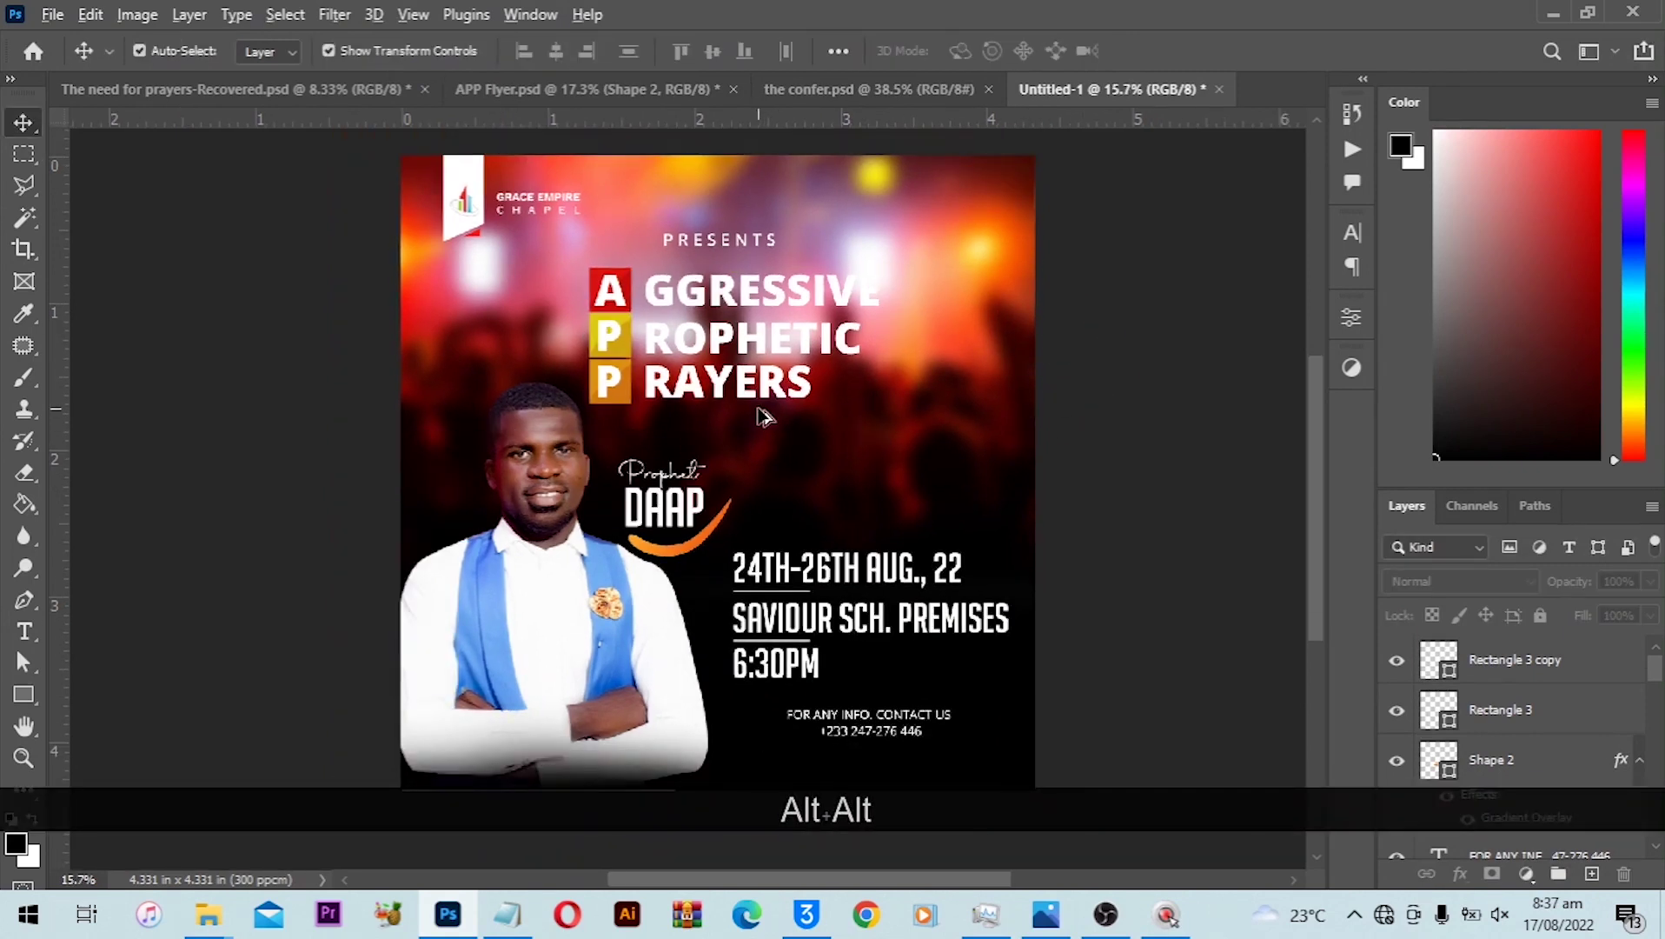
scroll(722, 343, up, 1)
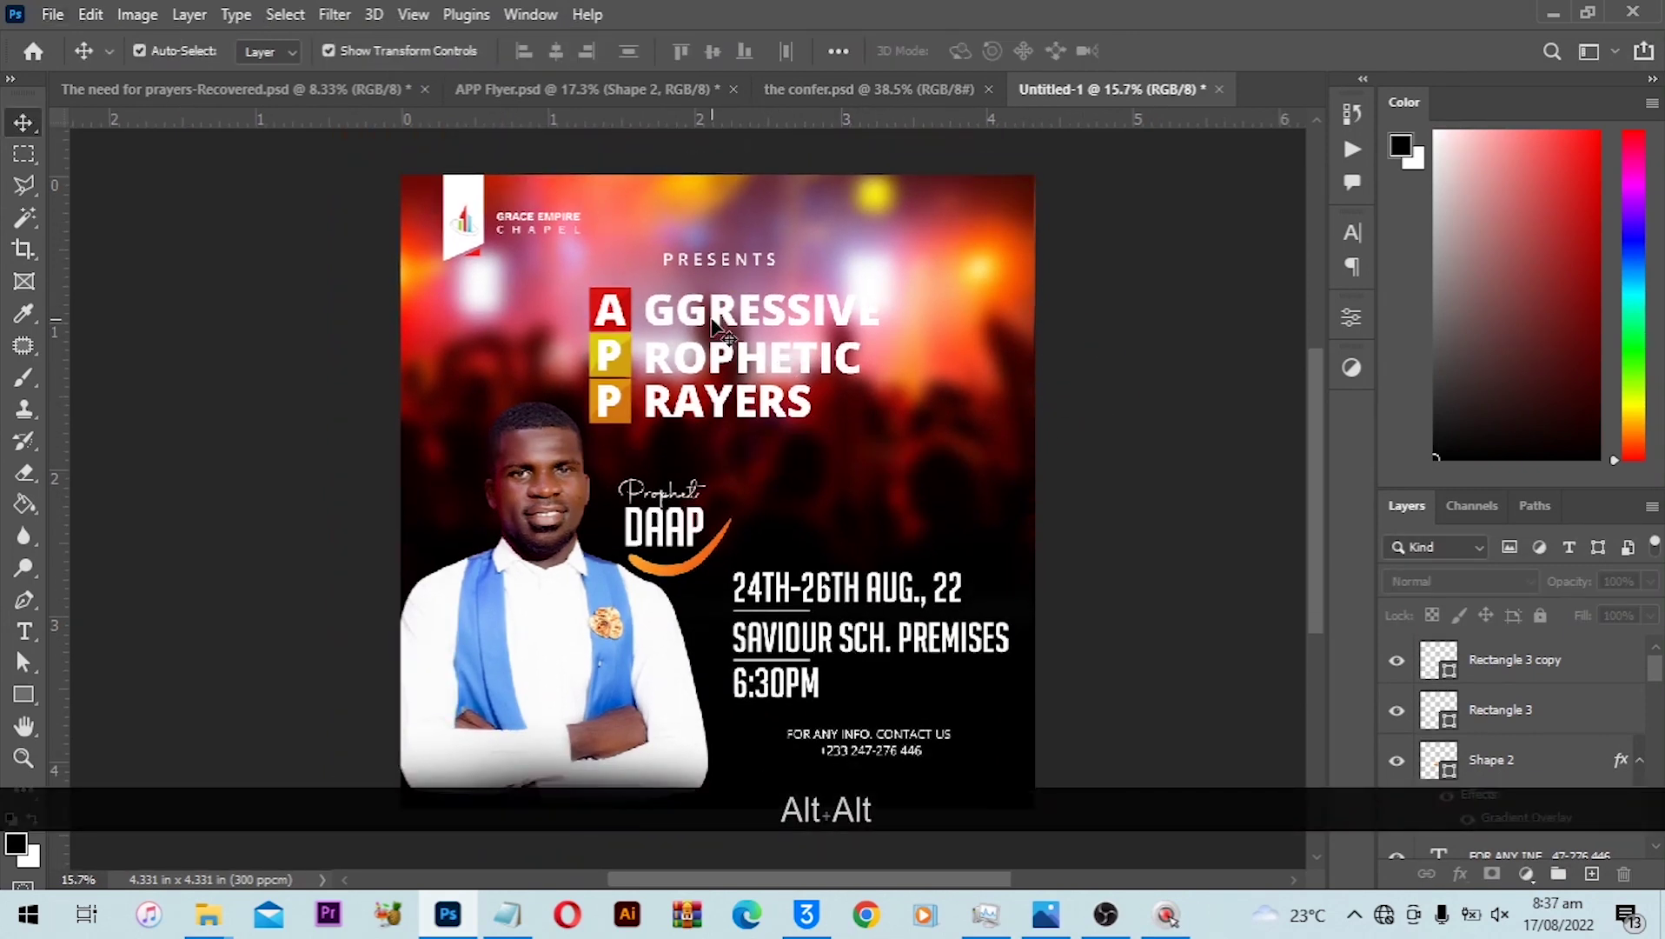
Nudge GGRESSIVE, ROPHETIC and RAYERS two steps left toward the letter squares.
click(712, 323)
shift+click(745, 391)
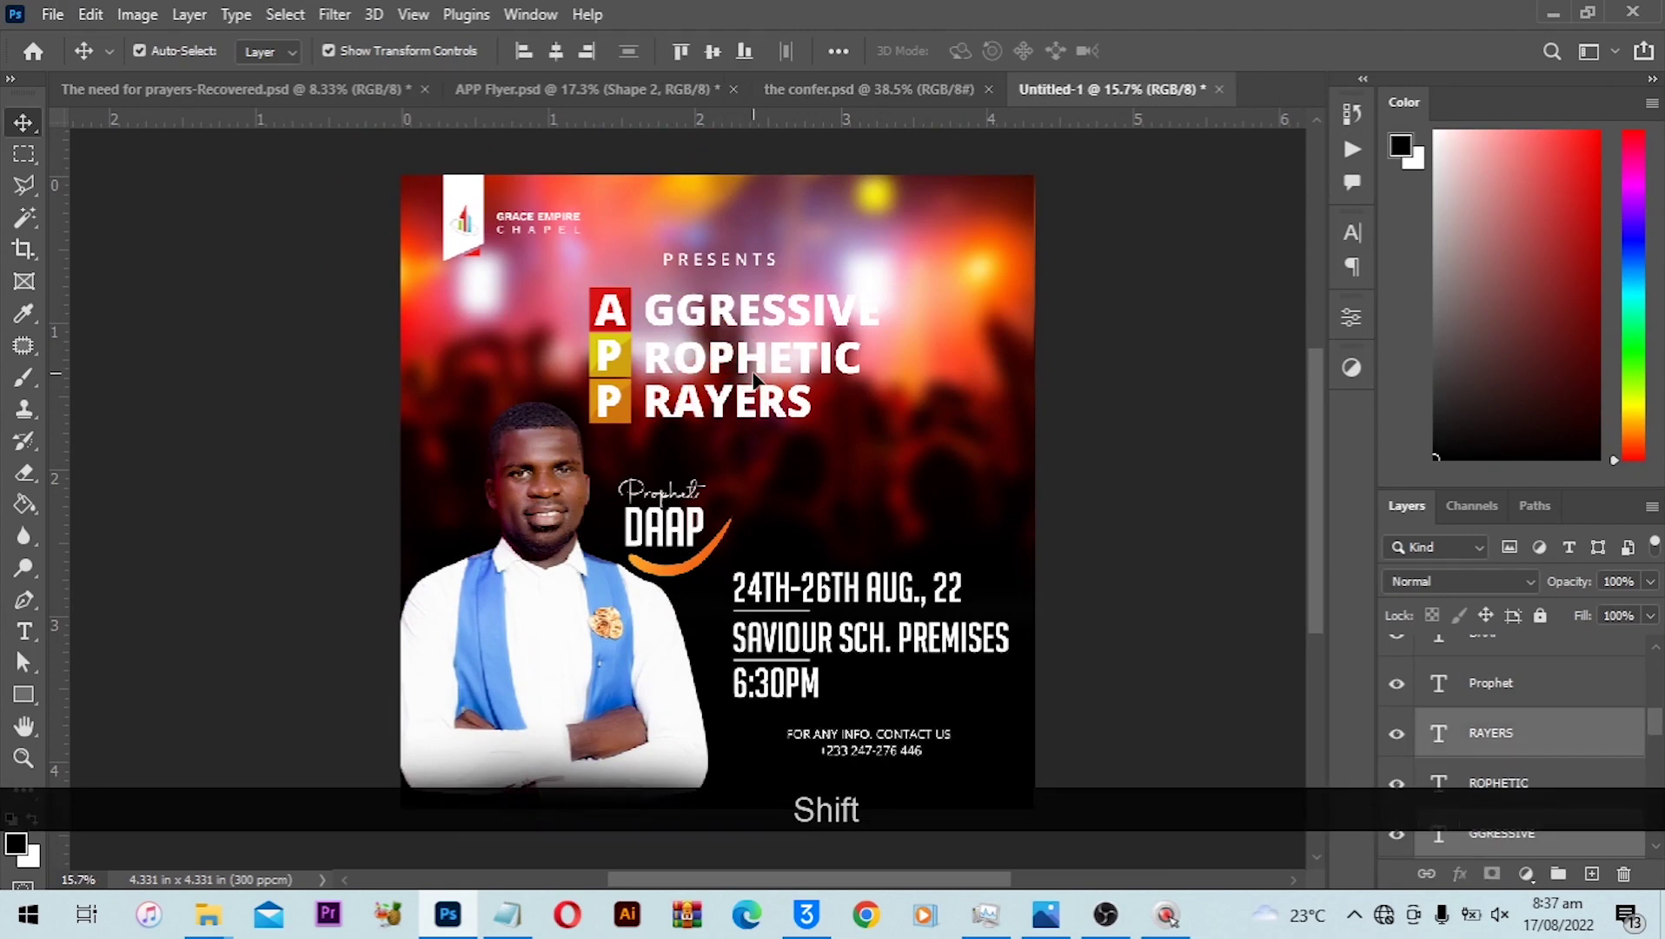
shift+click(760, 361)
key(Left)
key(Left)
key(Left)
key(Left)
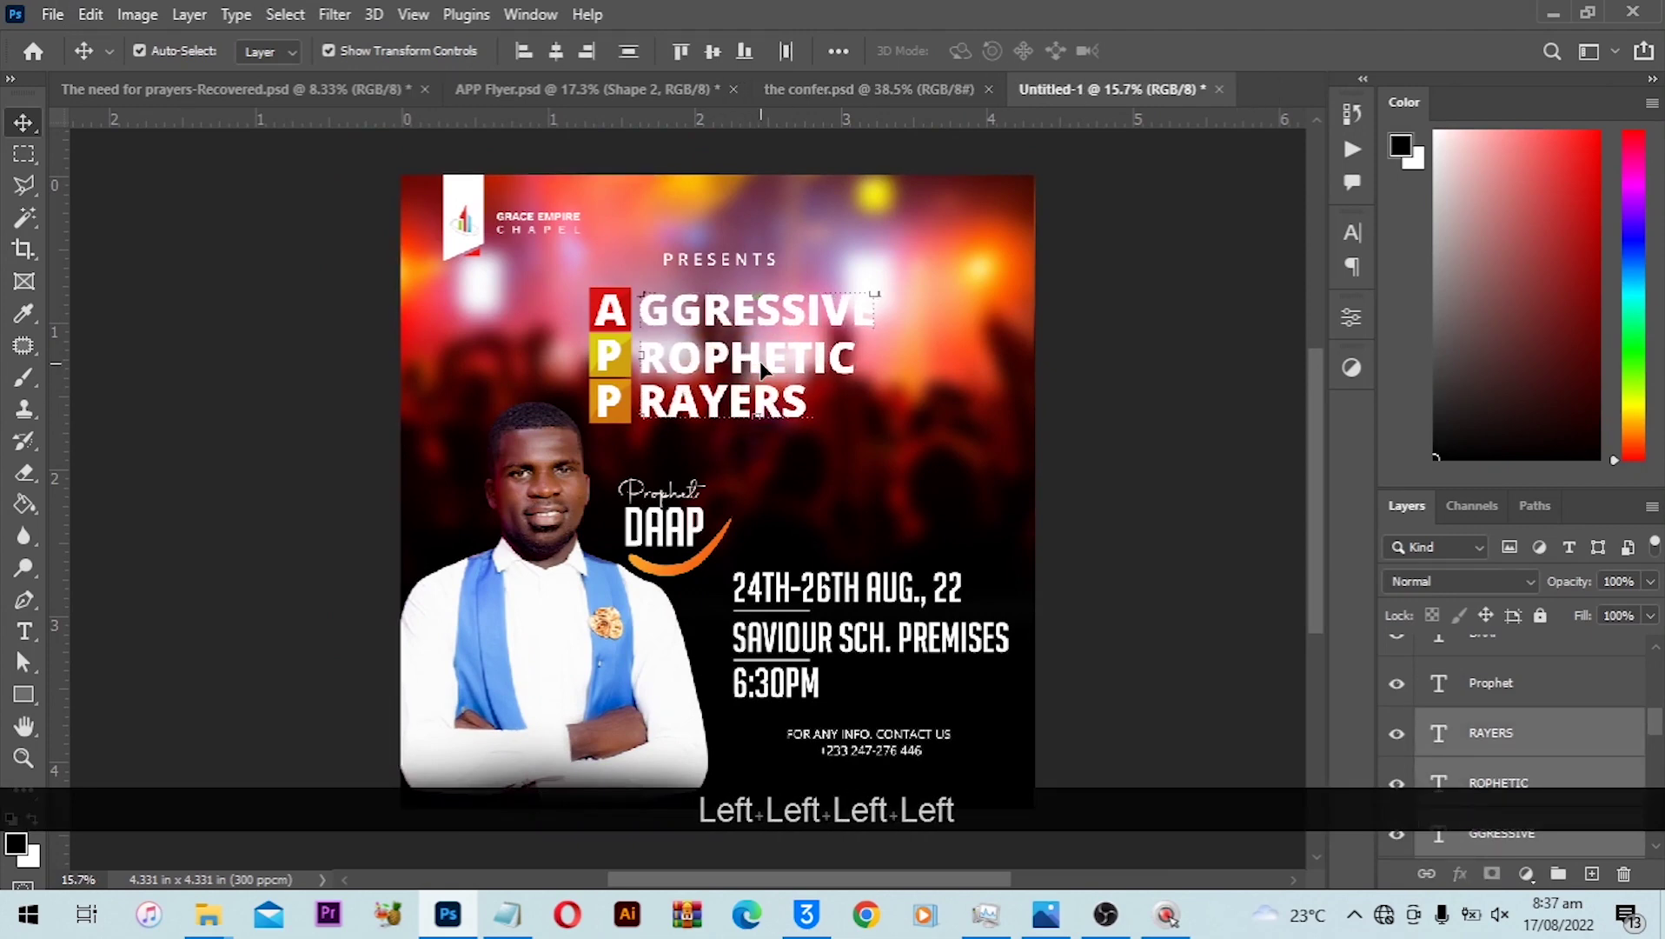
key(Left)
click(1041, 353)
click(832, 300)
scroll(782, 308, up, 3)
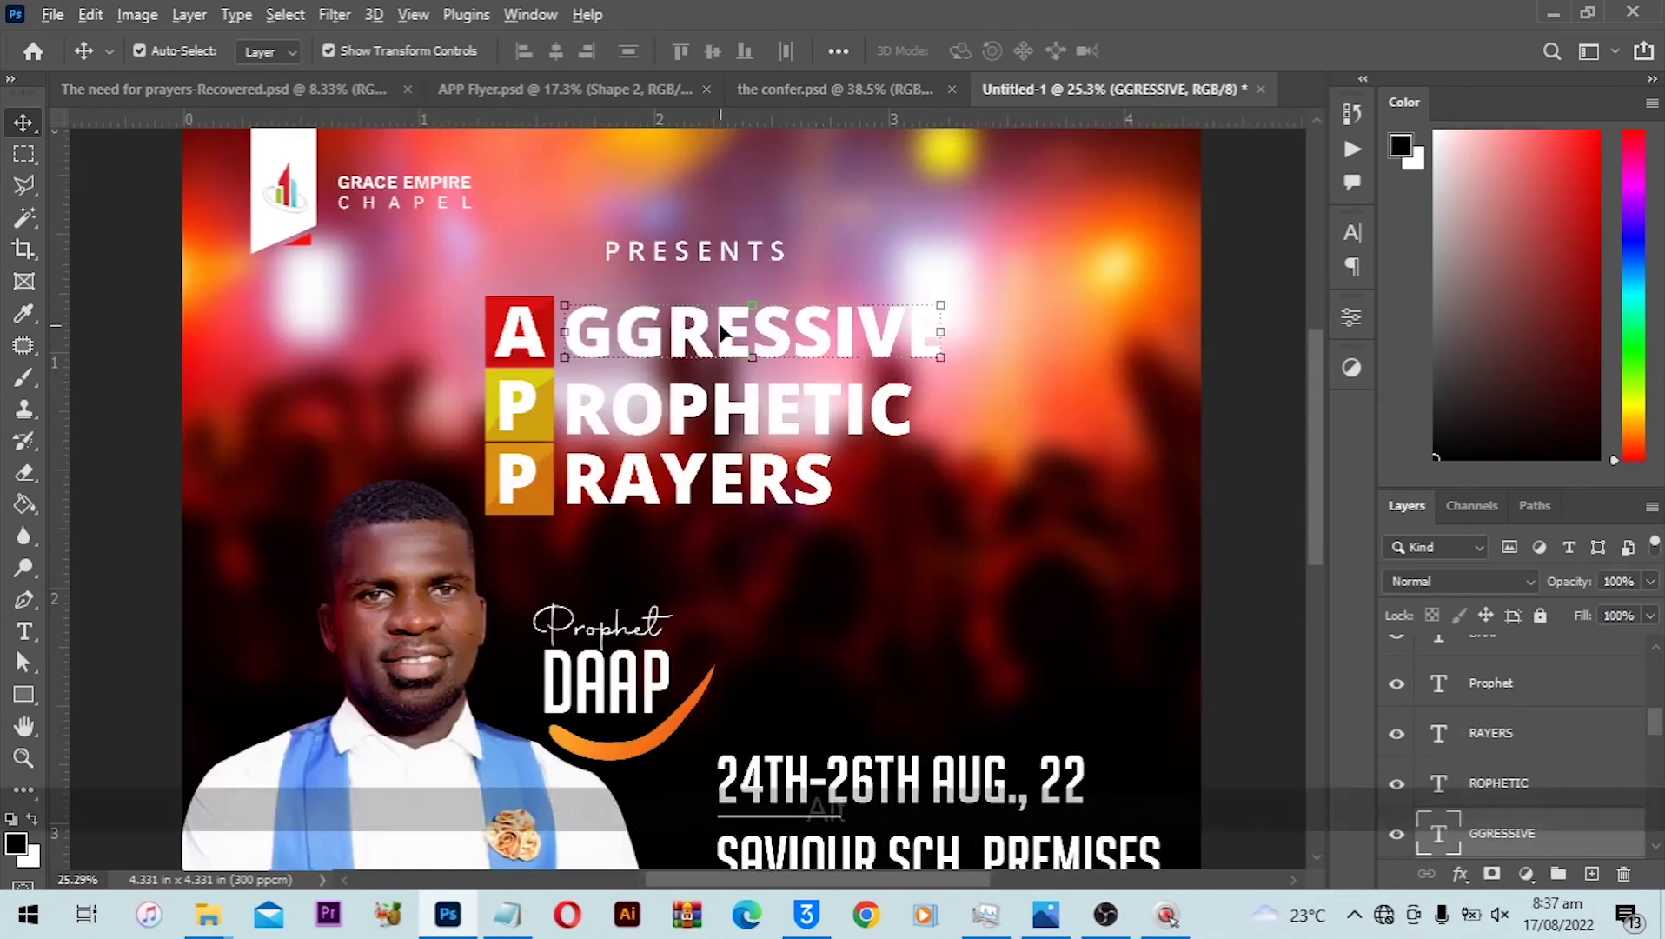
scroll(721, 330, up, 1)
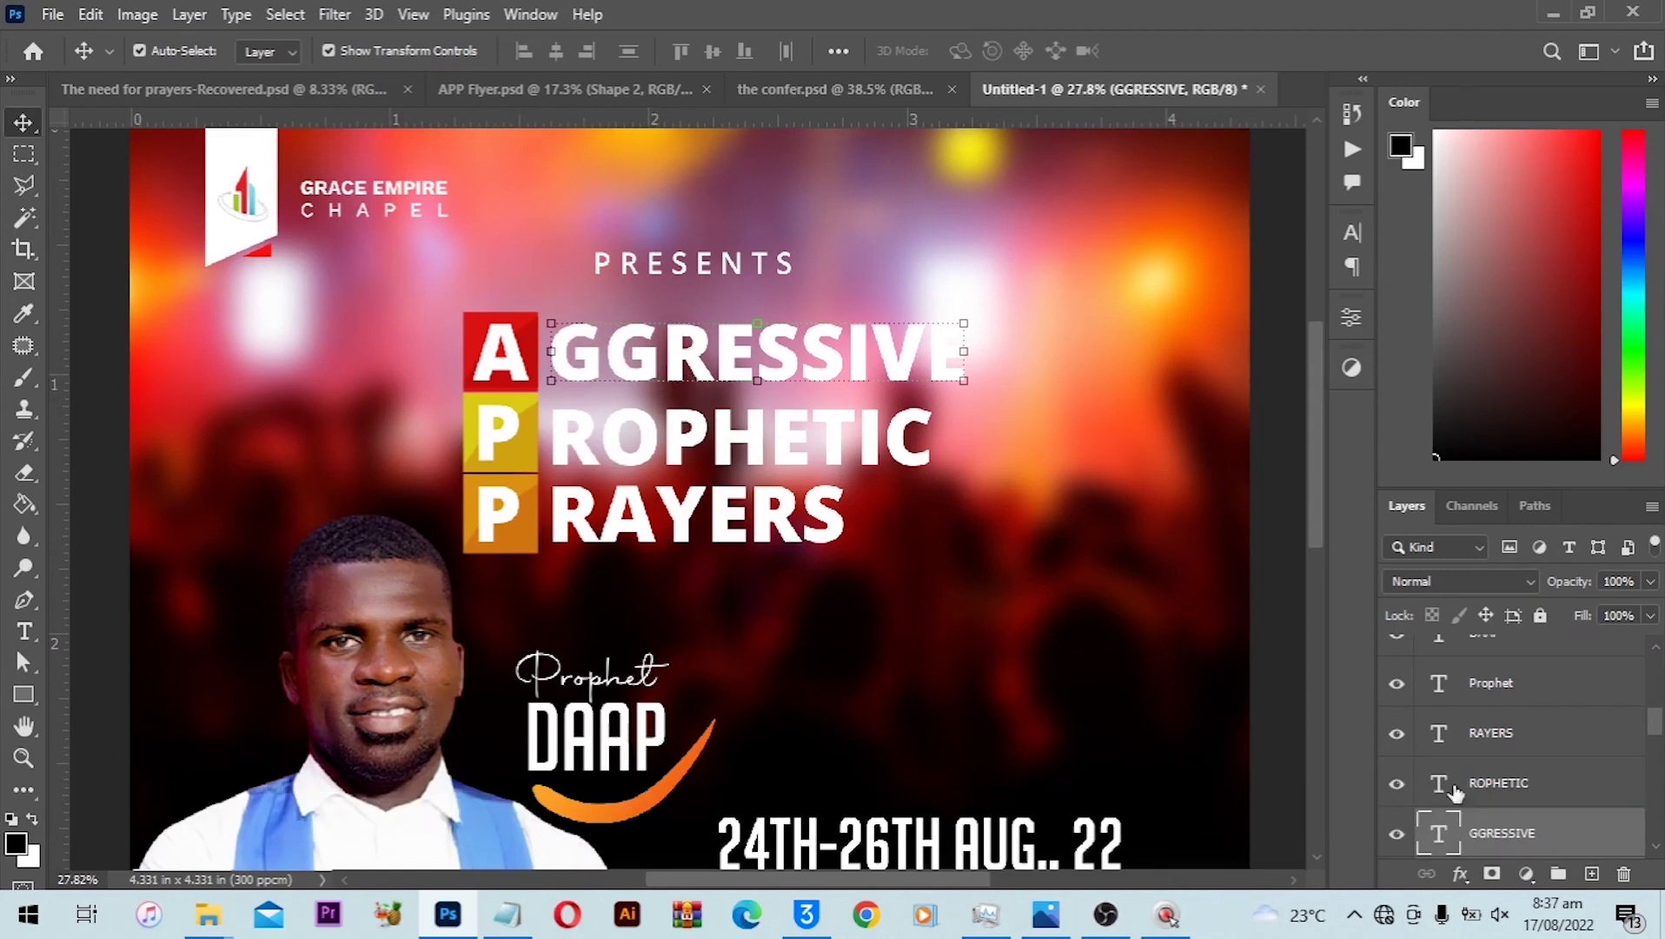
Add a black drop shadow to GGRESSIVE at 17% opacity, 8 px distance, 29 px size.
click(1468, 874)
click(1509, 853)
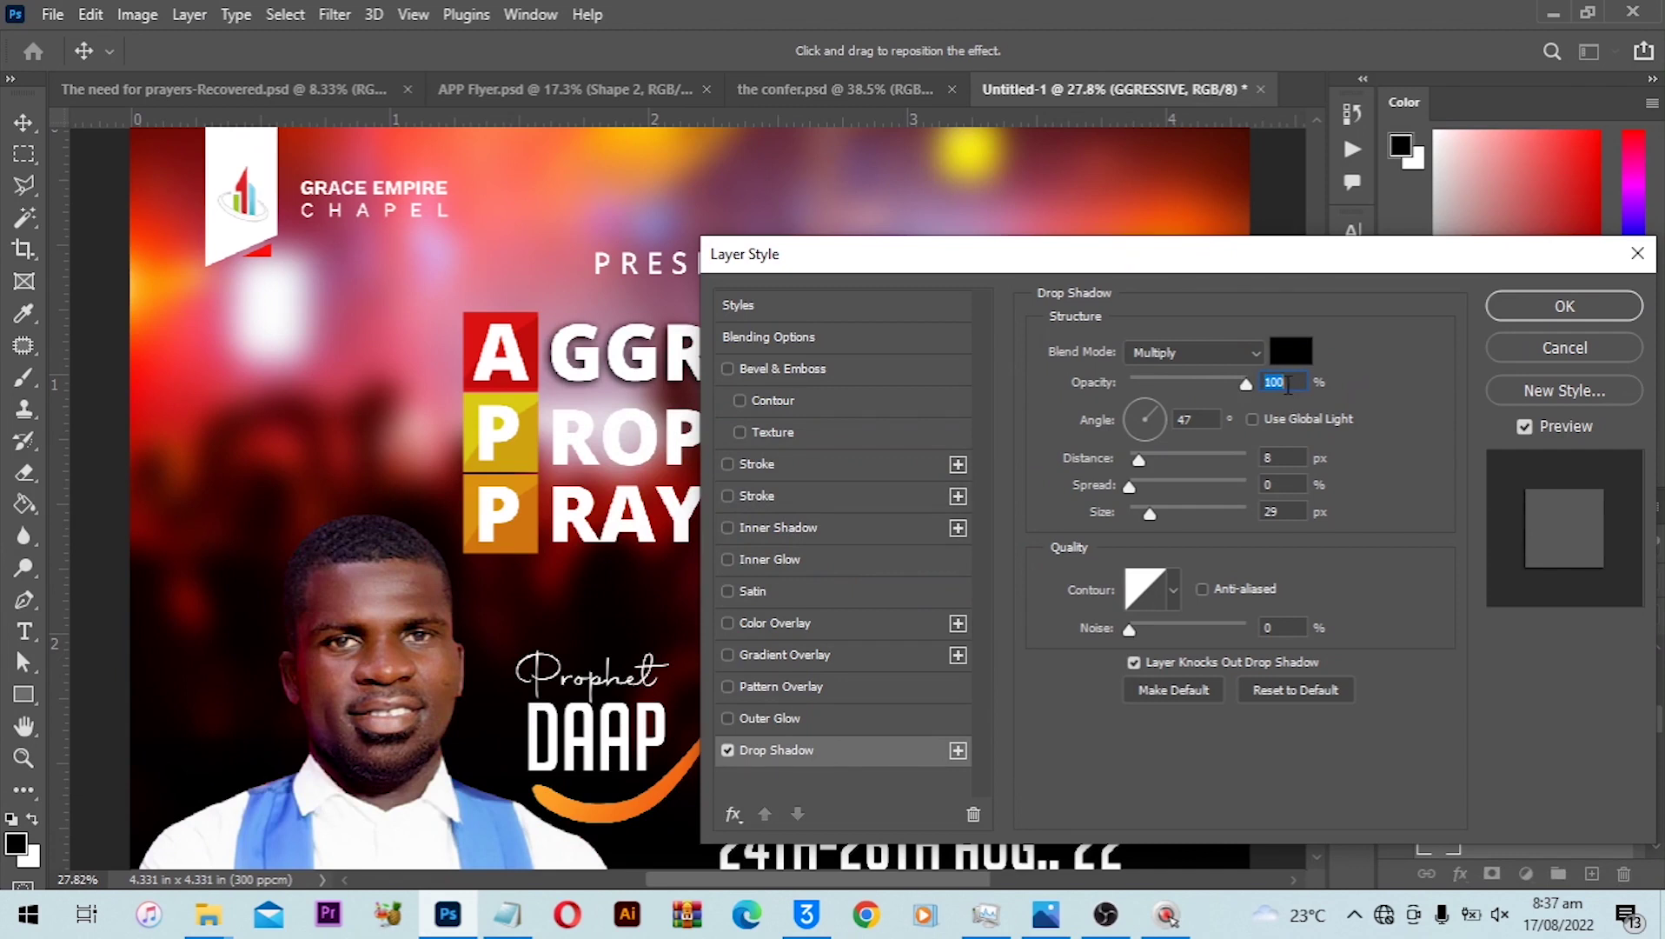
text(15)
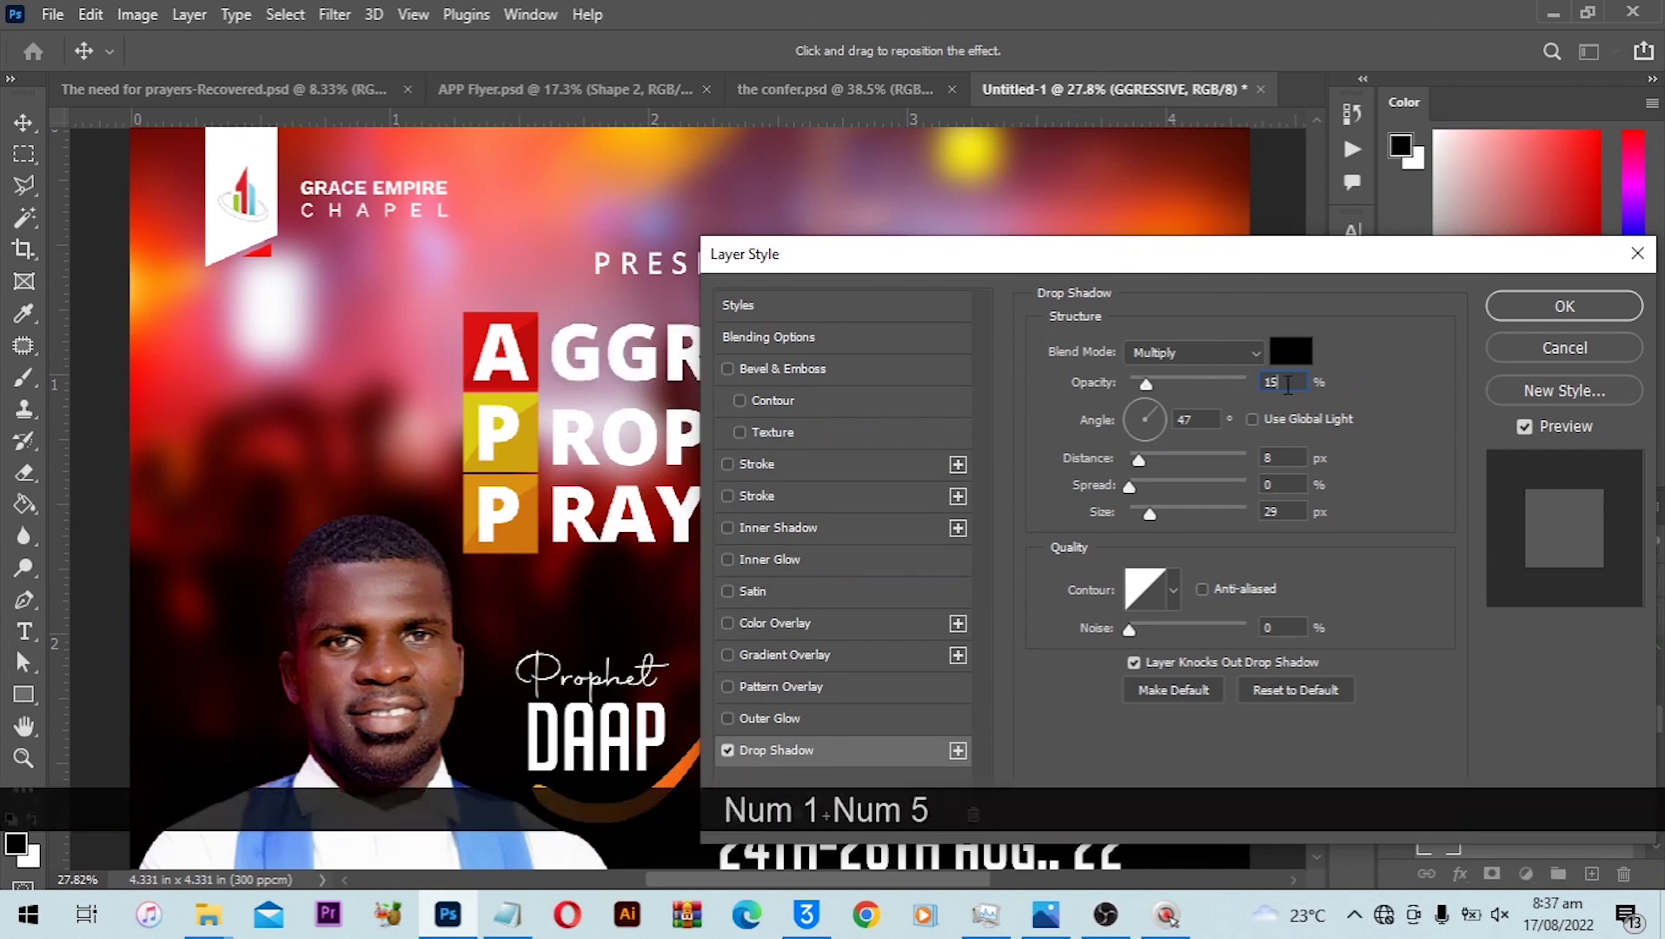
key(Up)
key(Up)
key(Return)
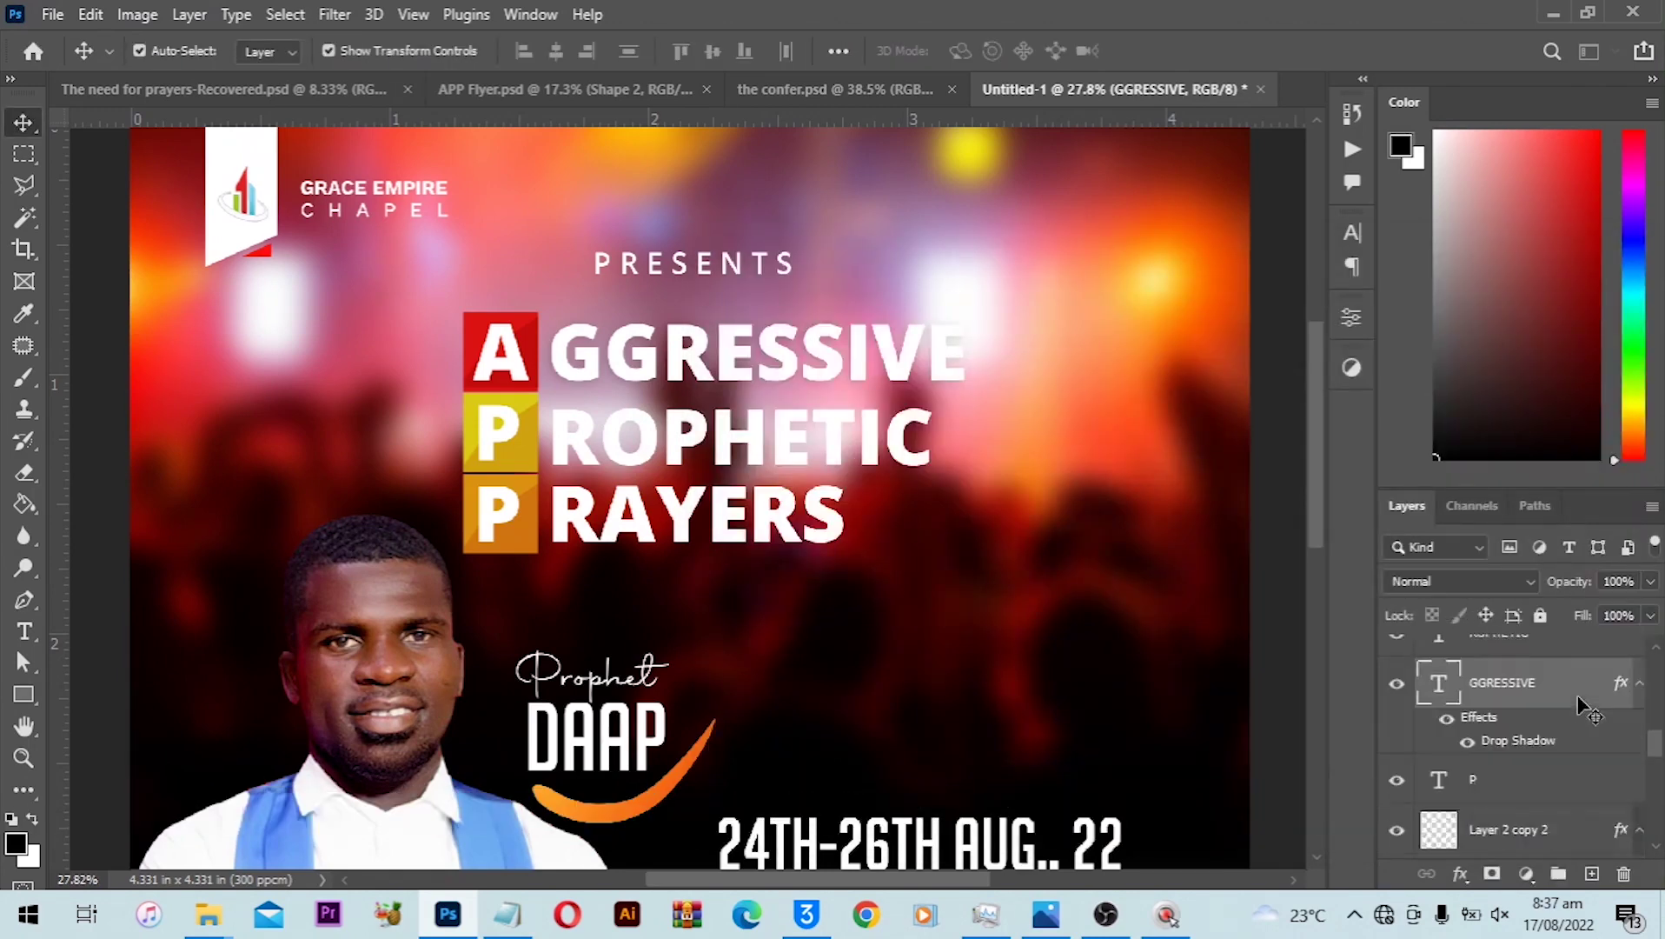
Copy the GGRESSIVE drop shadow onto the ROPHETIC and RAYERS layers.
scroll(1572, 714, up, 3)
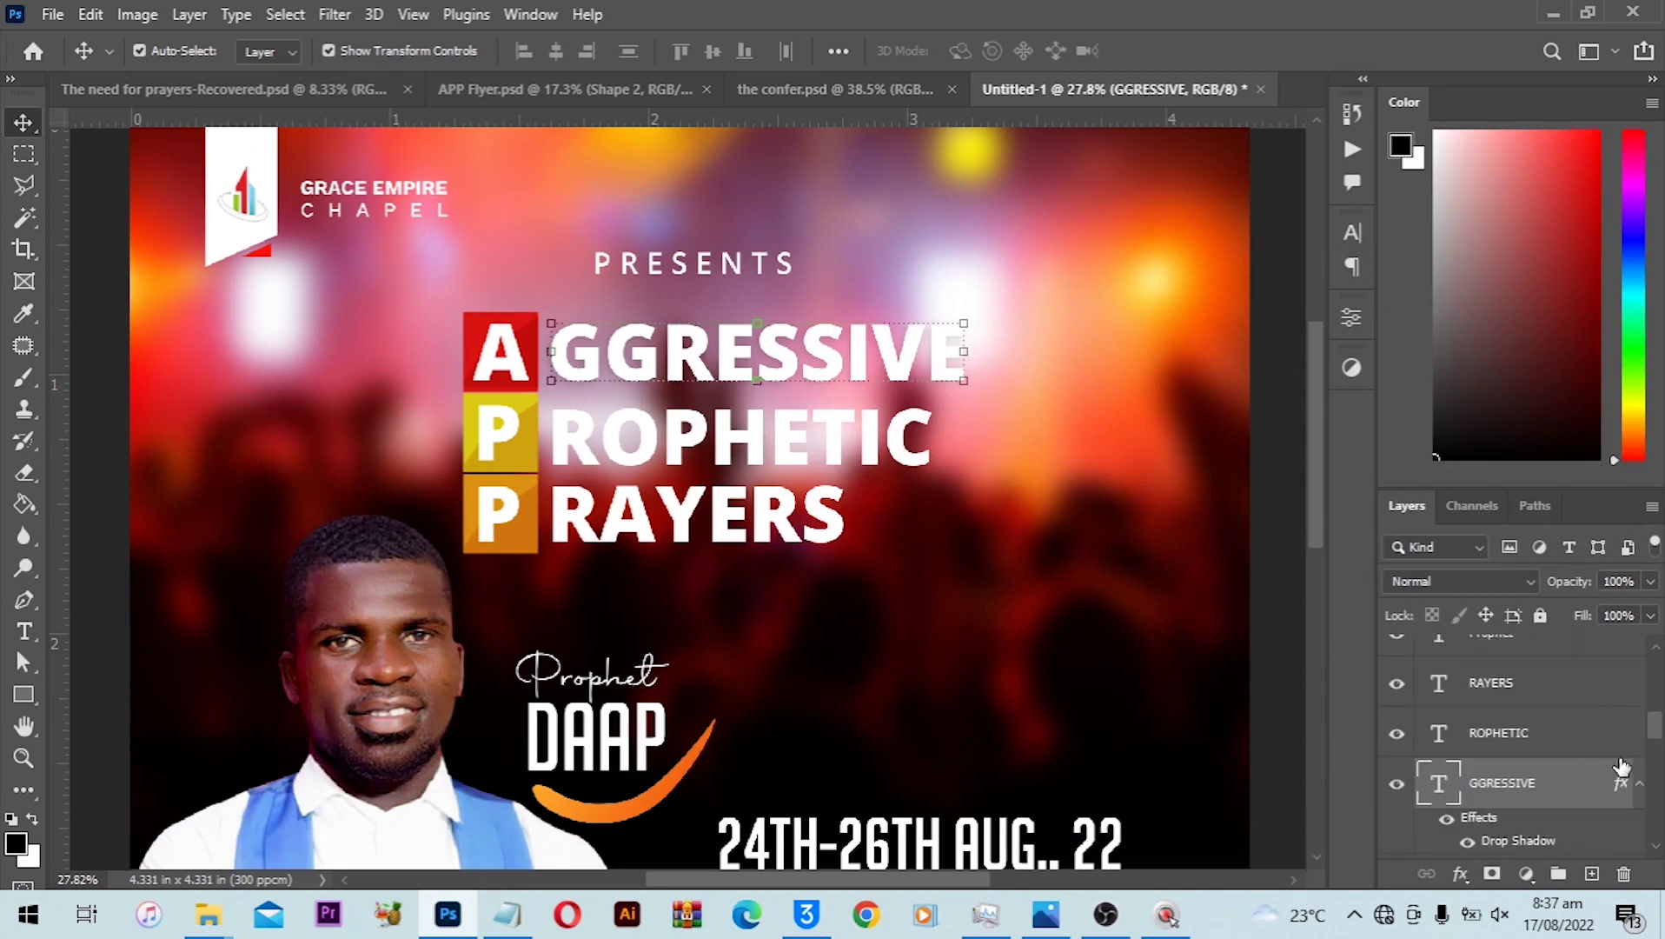
shift+click(1534, 731)
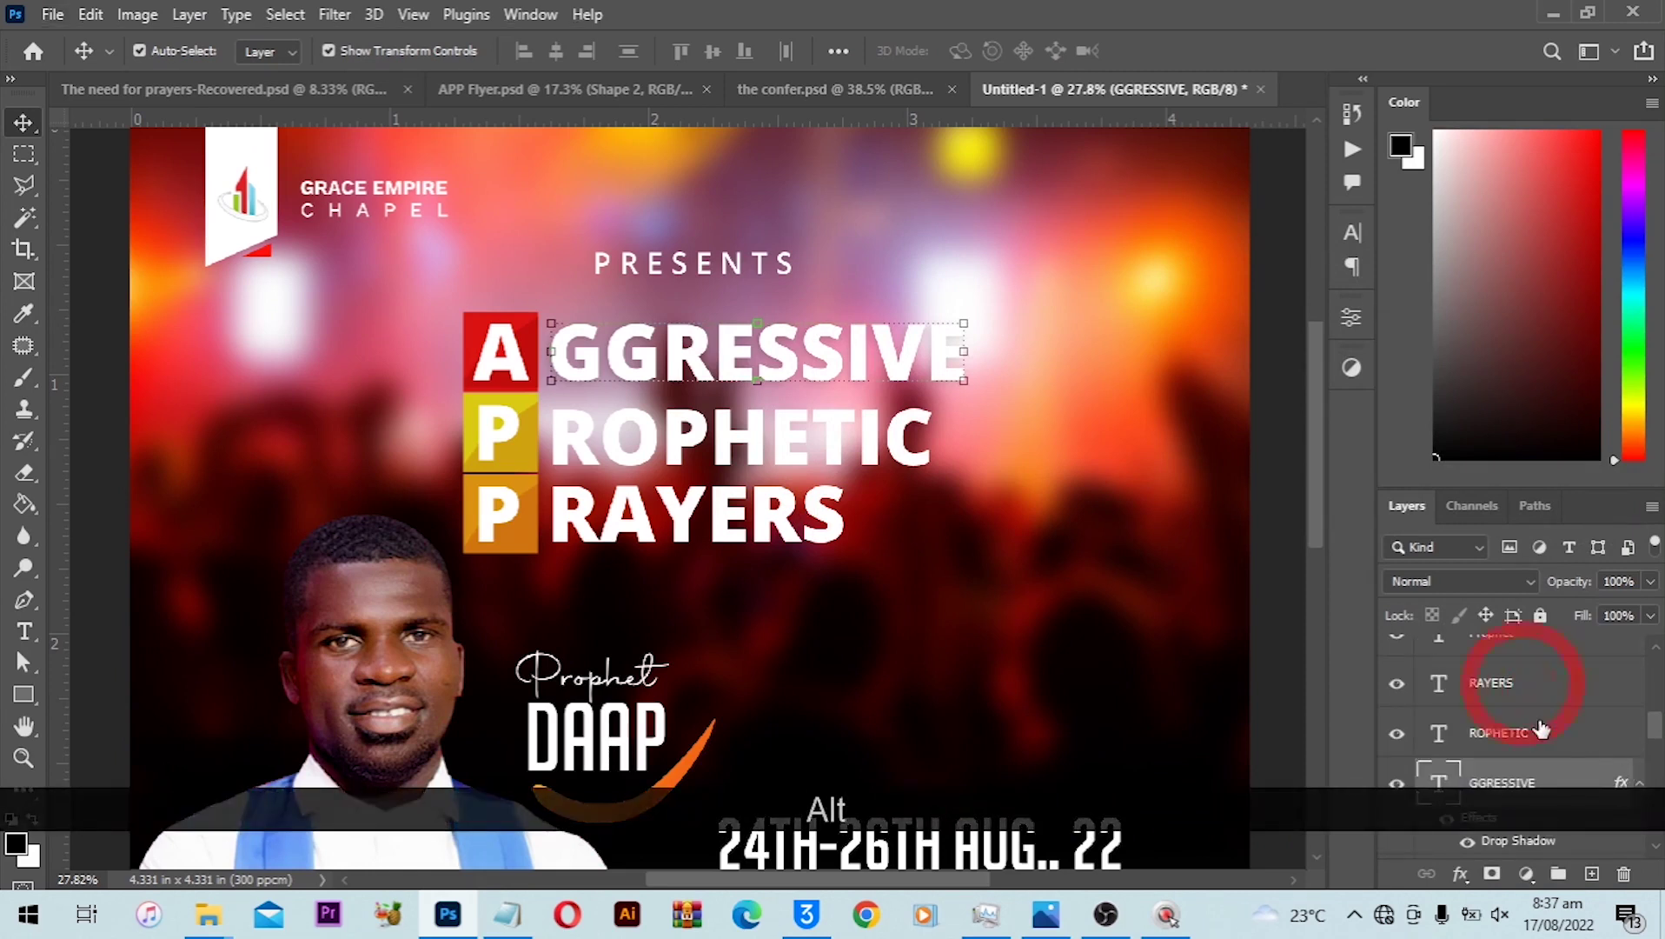
drag(1634, 784, 1553, 701)
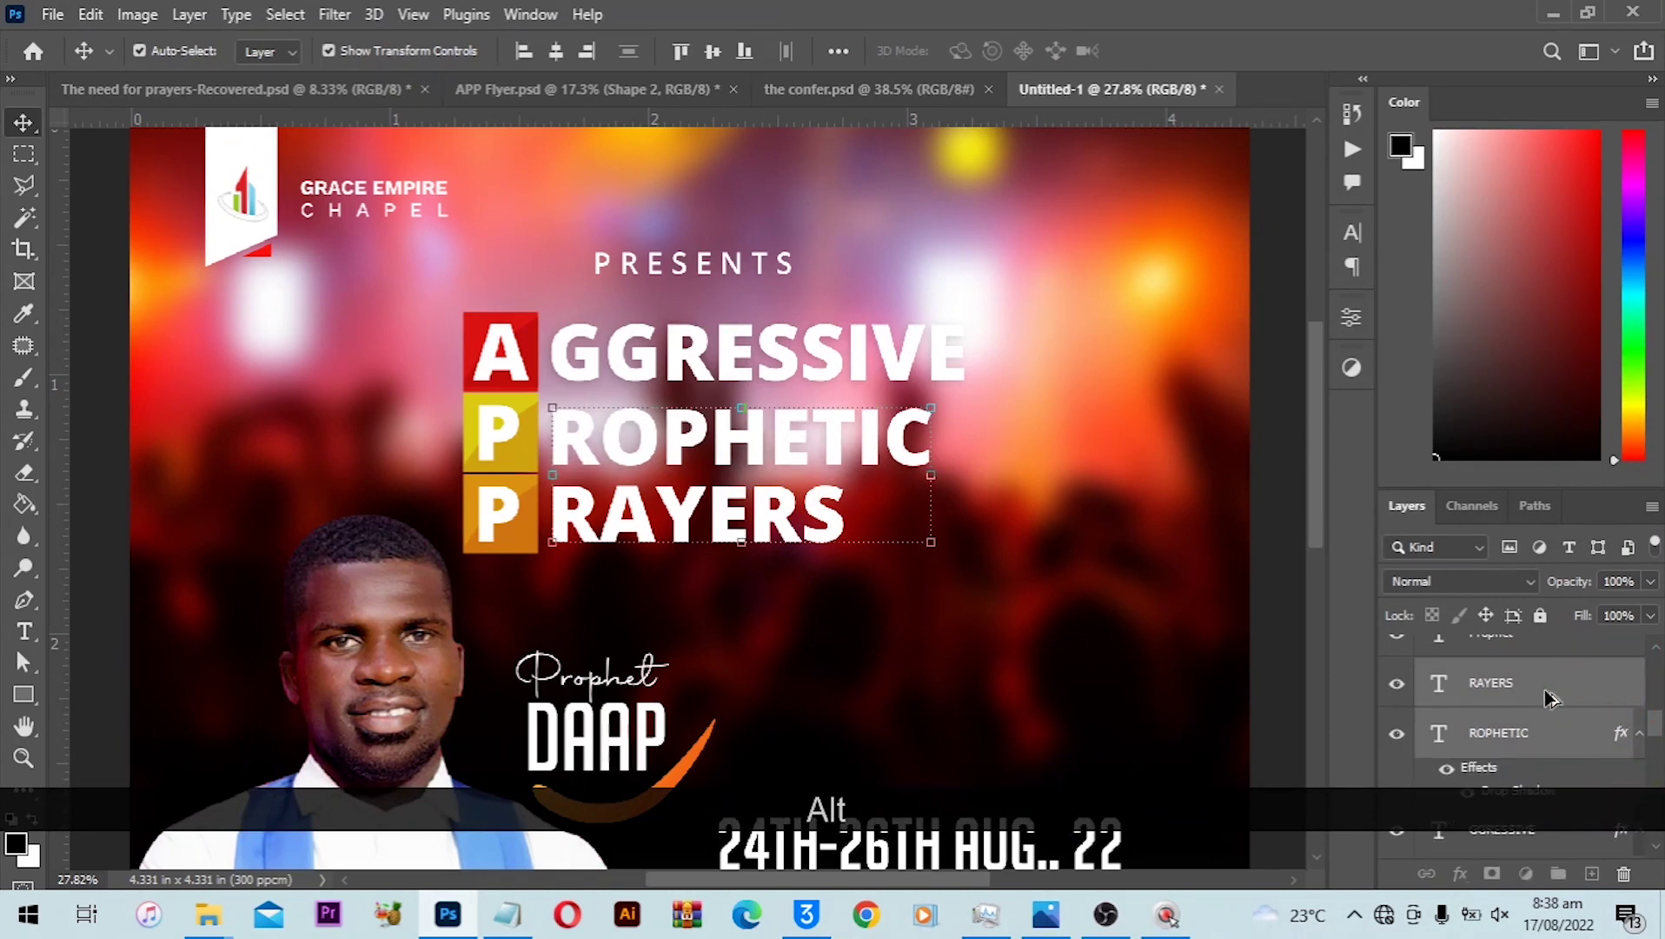
key(ctrl+0)
Move the Prophet DAAP name group to the right, then switch to APP Flyer.psd.
click(1237, 610)
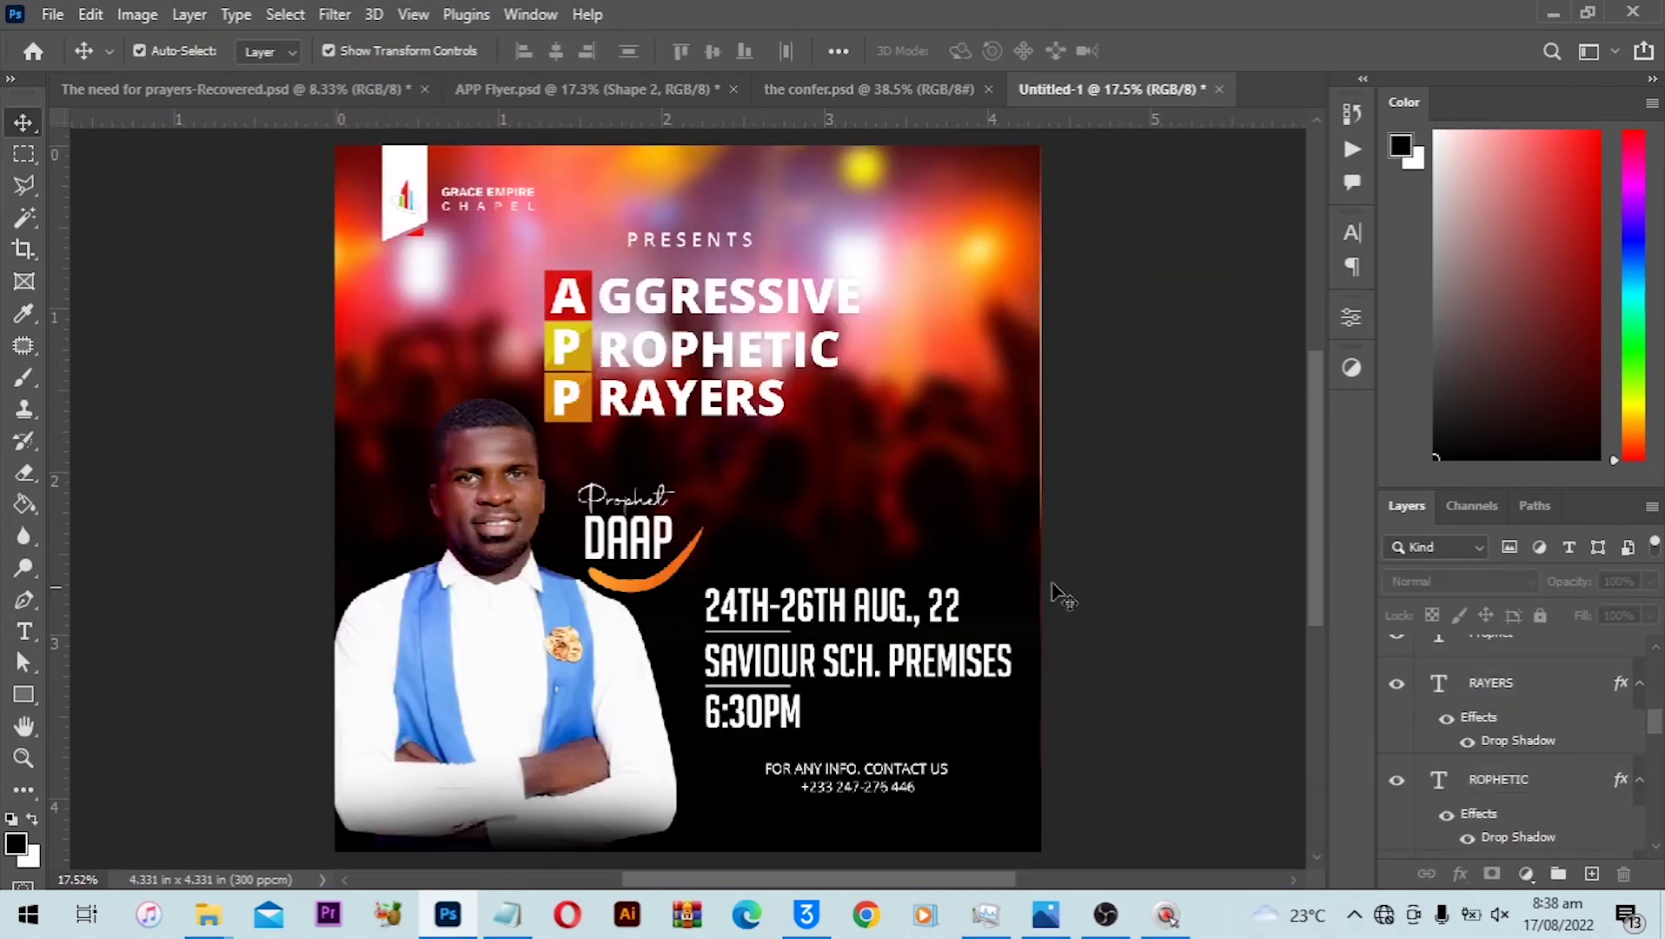
alt+scroll(647, 617, up, 2)
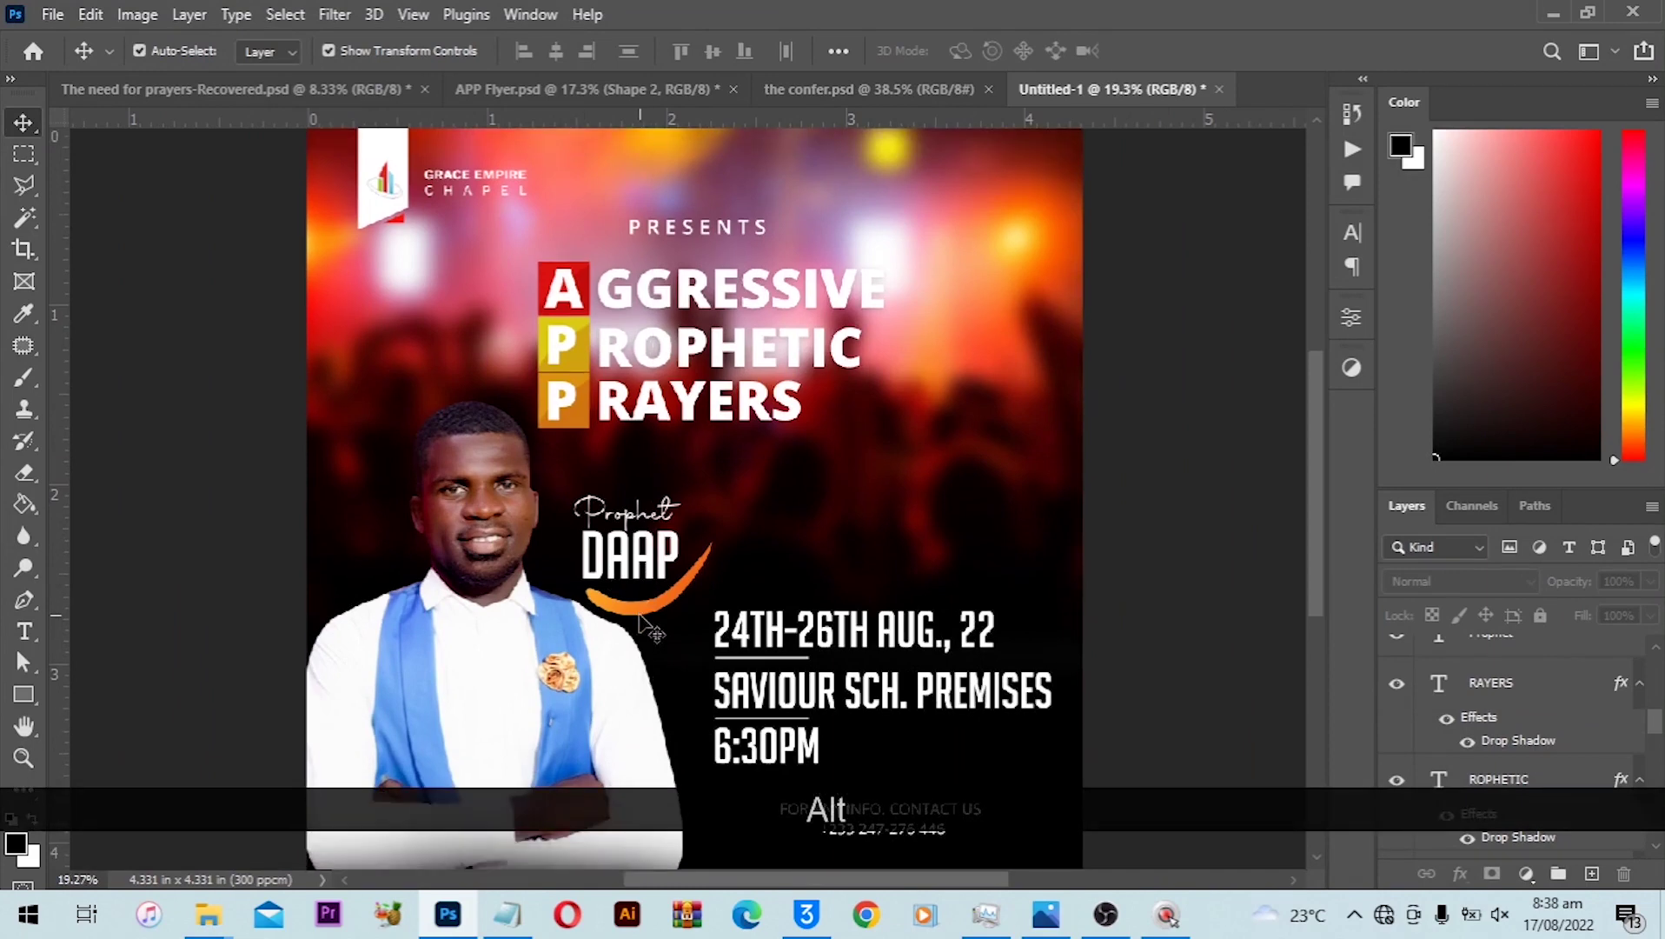
click(641, 614)
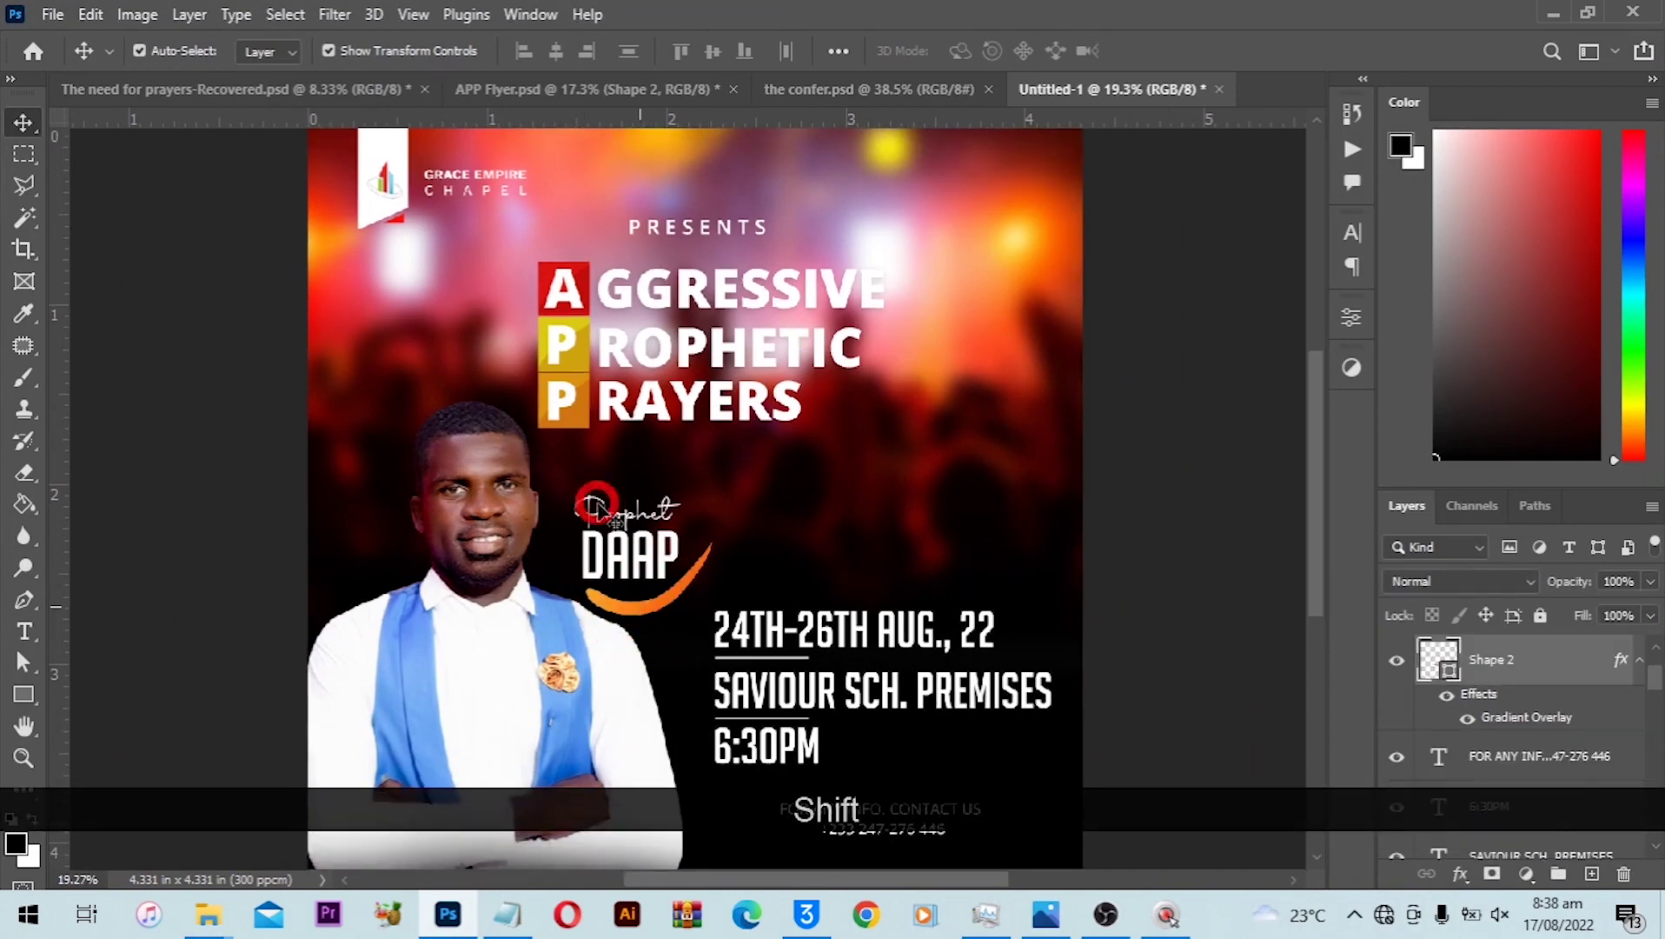
drag(597, 502, 647, 631)
scroll(643, 617, up, 1)
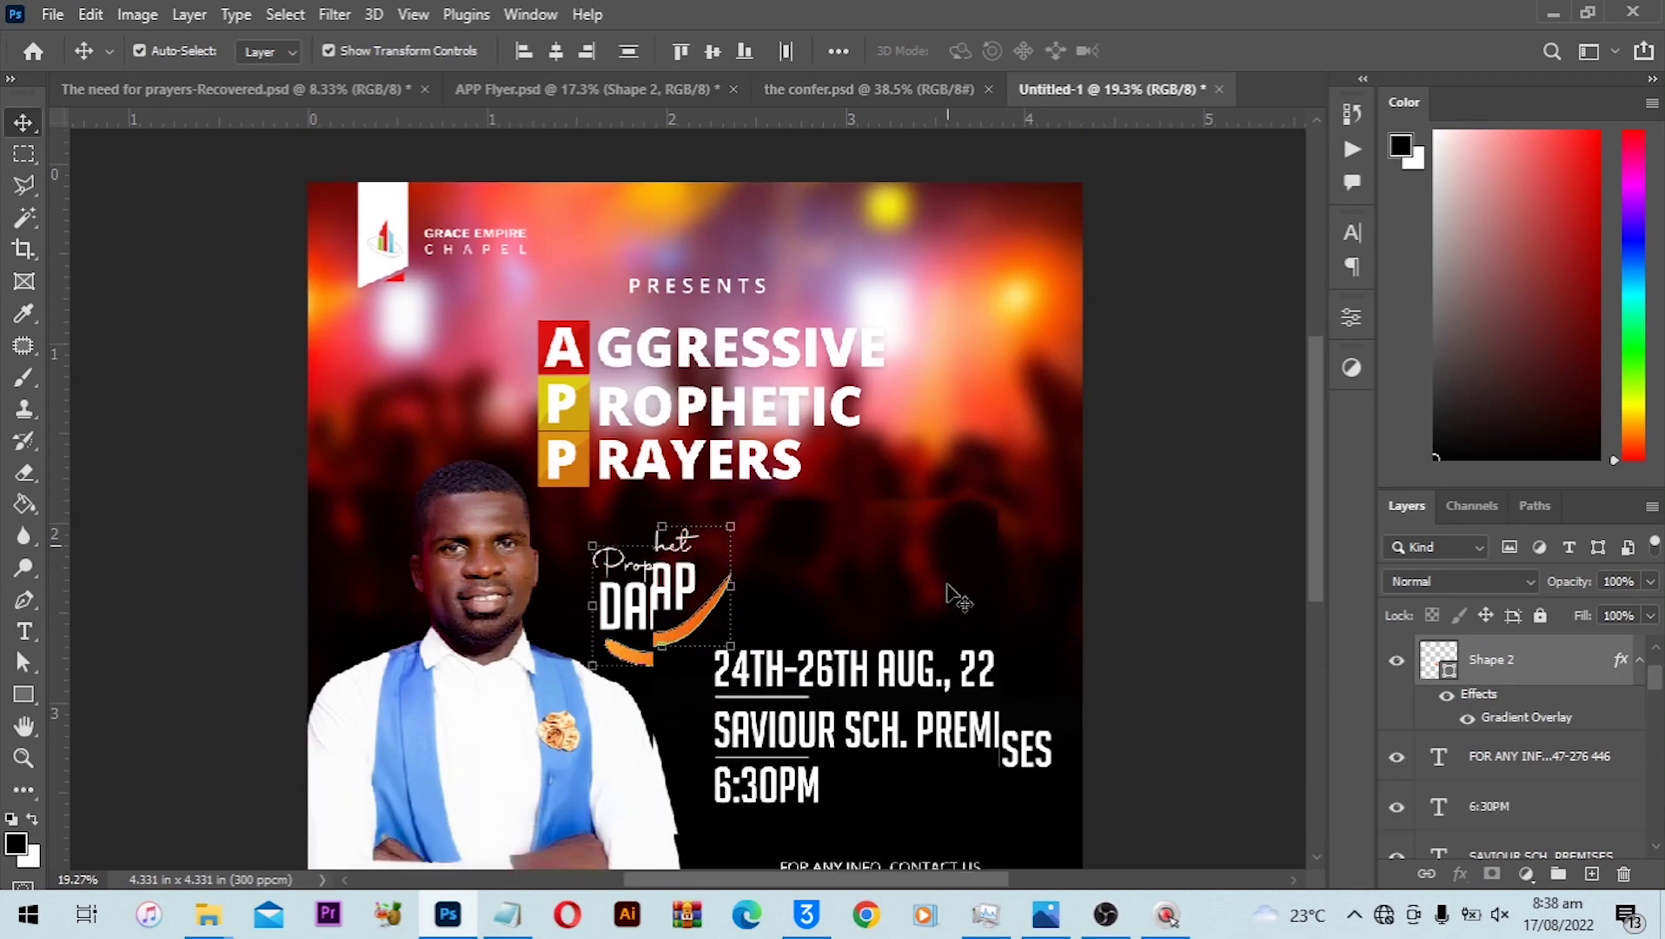
scroll(700, 520, down, 2)
alt+scroll(699, 520, down, 1)
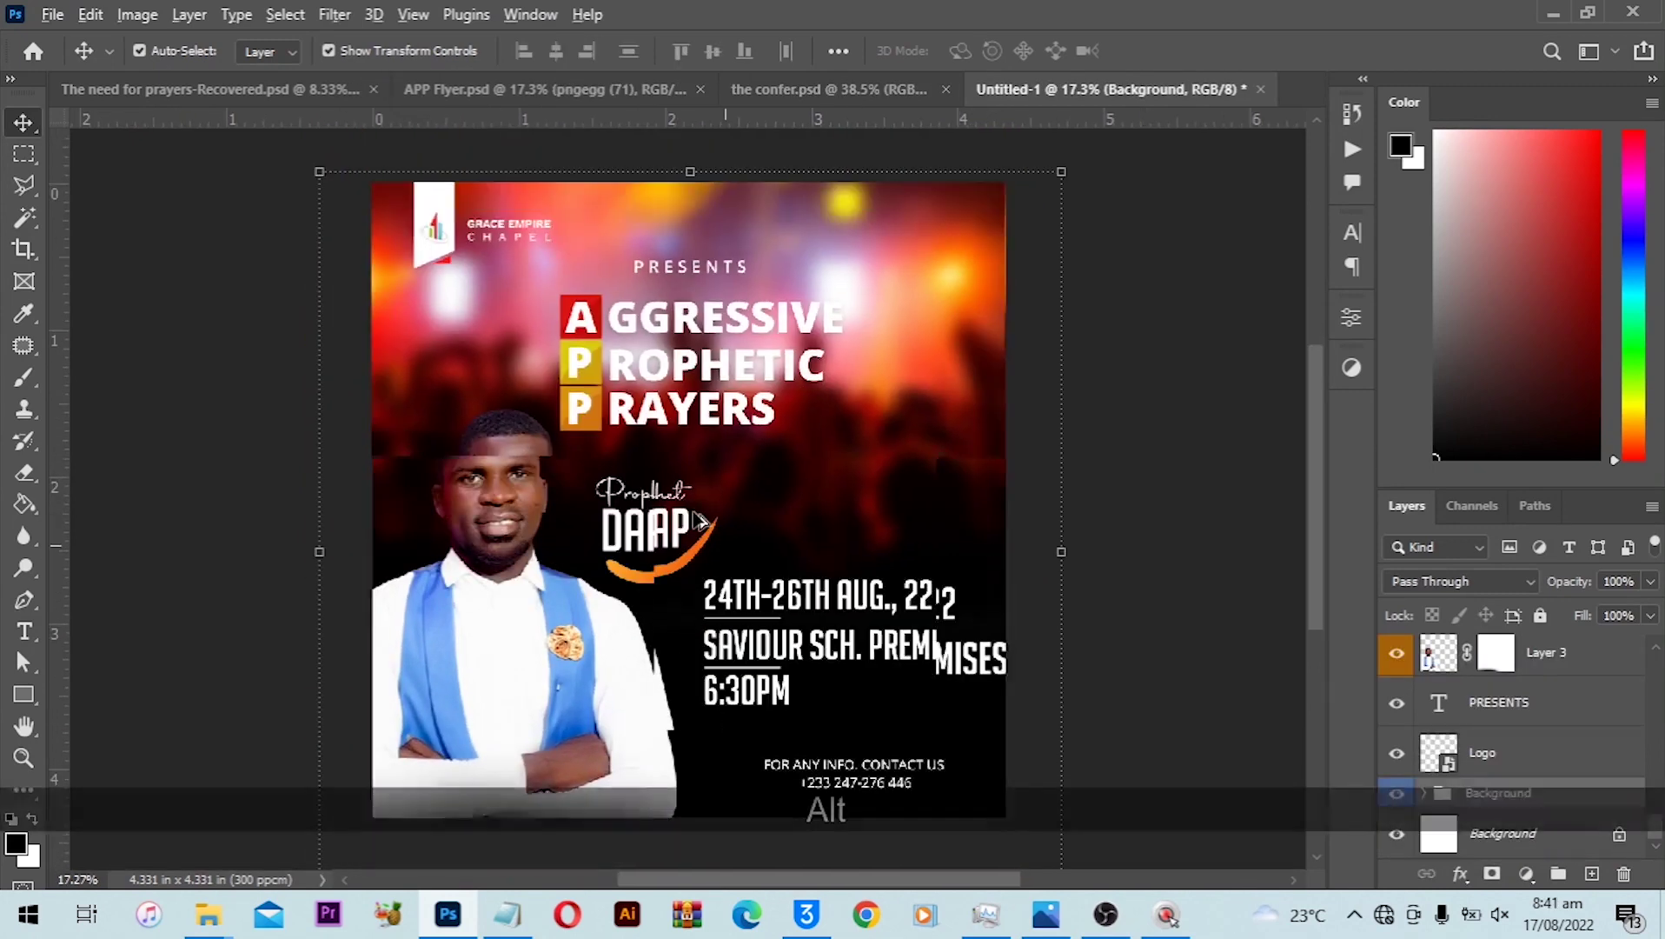
alt+scroll(700, 520, down, 1)
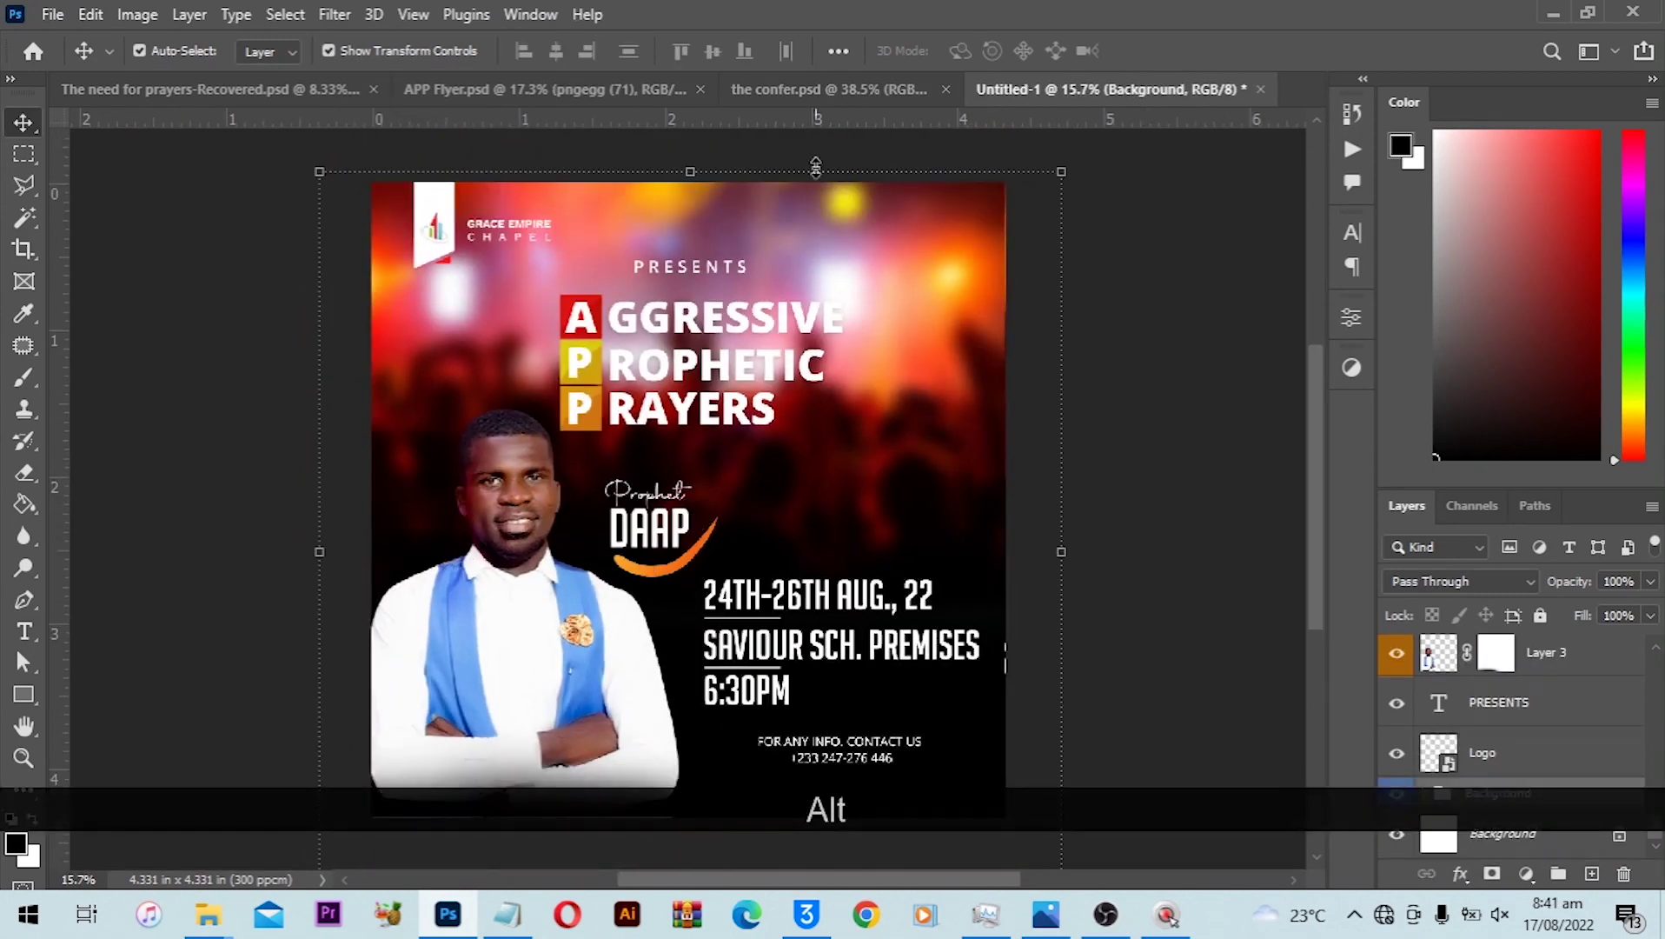
click(594, 90)
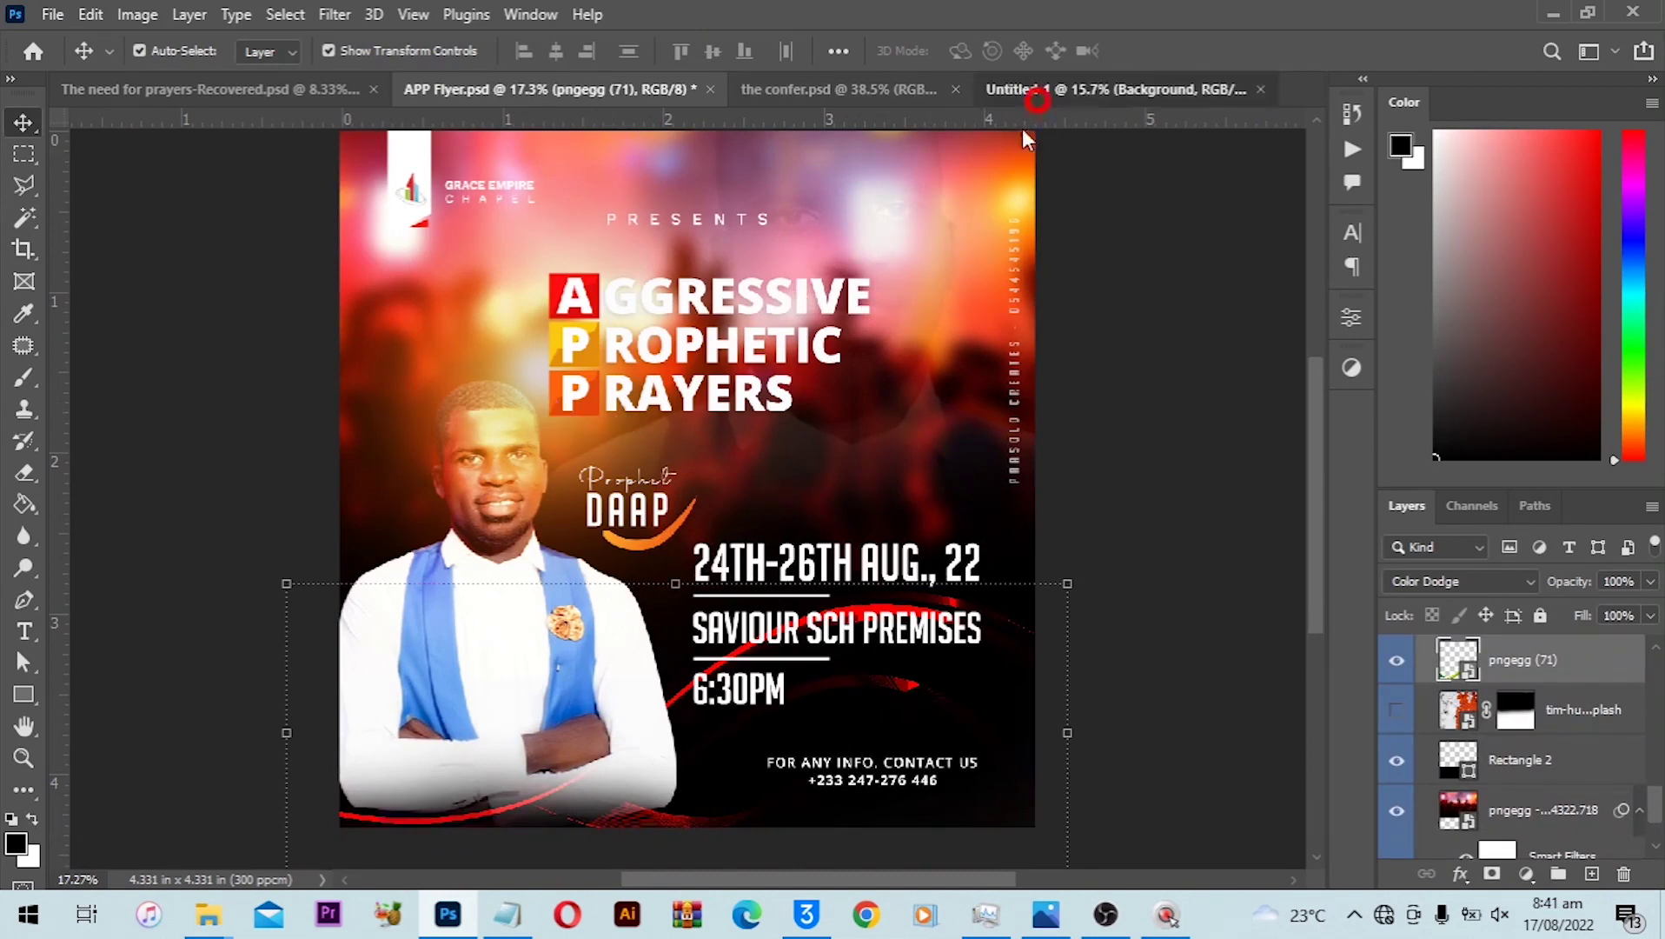
In Untitled-1, duplicate the prophet photo and enlarge the copy to about 252%.
click(1034, 90)
drag(504, 521, 947, 401)
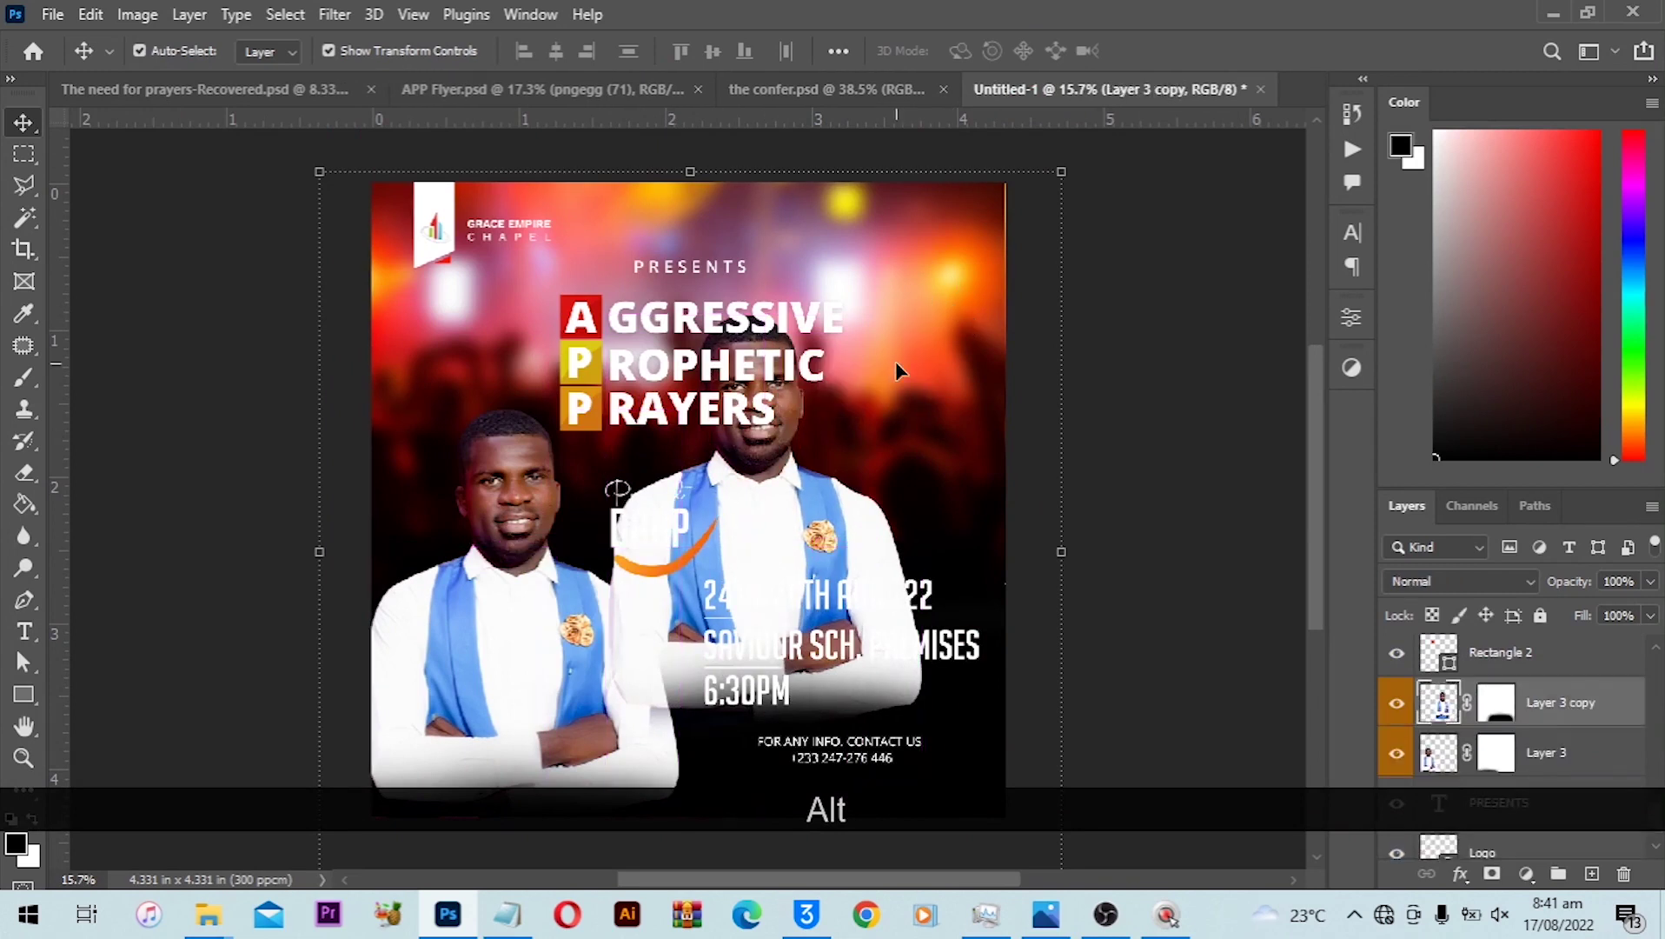
scroll(898, 364, down, 2)
drag(917, 326, 1174, 103)
drag(934, 436, 948, 596)
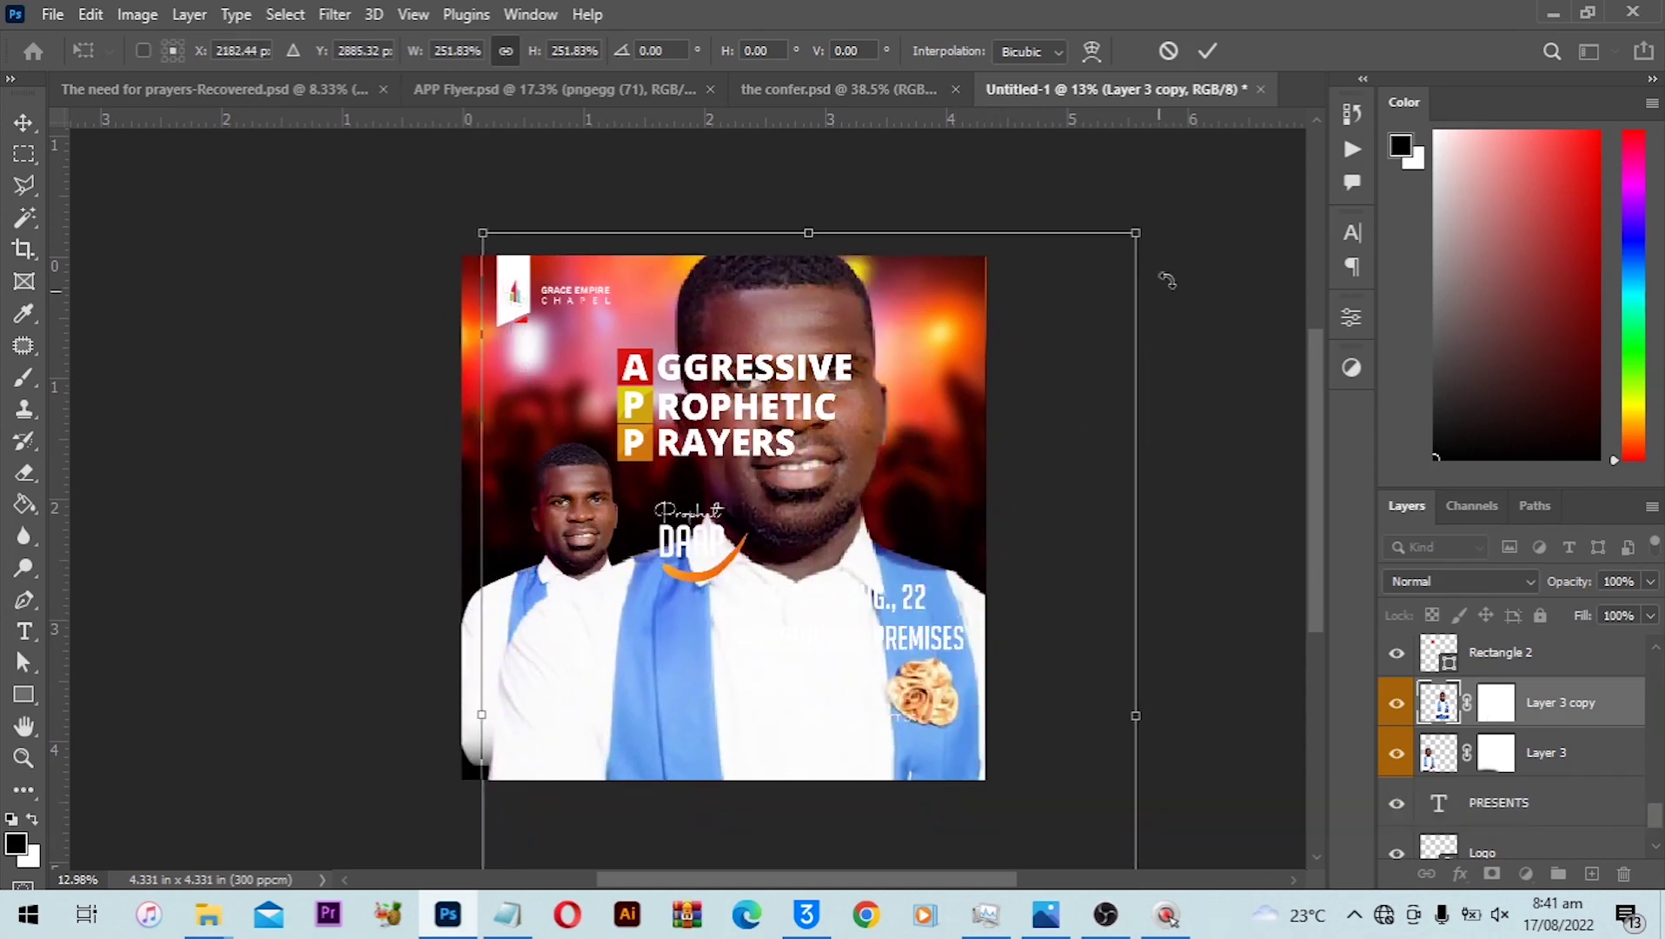
drag(1134, 231, 1156, 210)
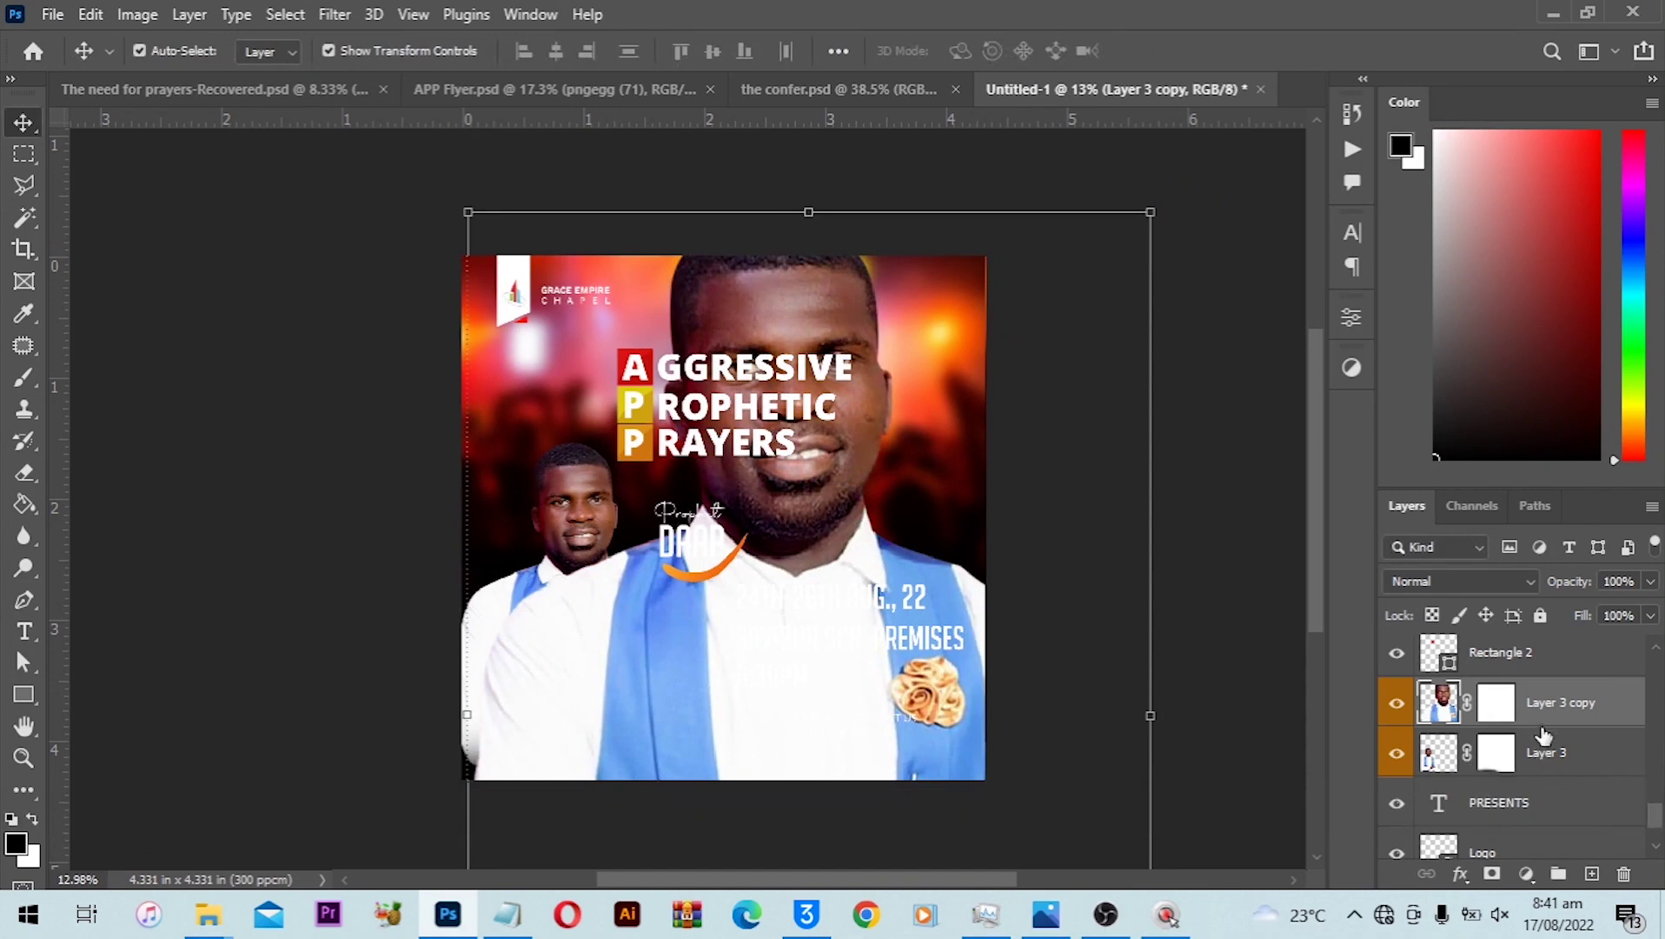
Place the enlarged copy beneath the original photo layer and lower it to 13% opacity.
drag(1540, 715, 1548, 773)
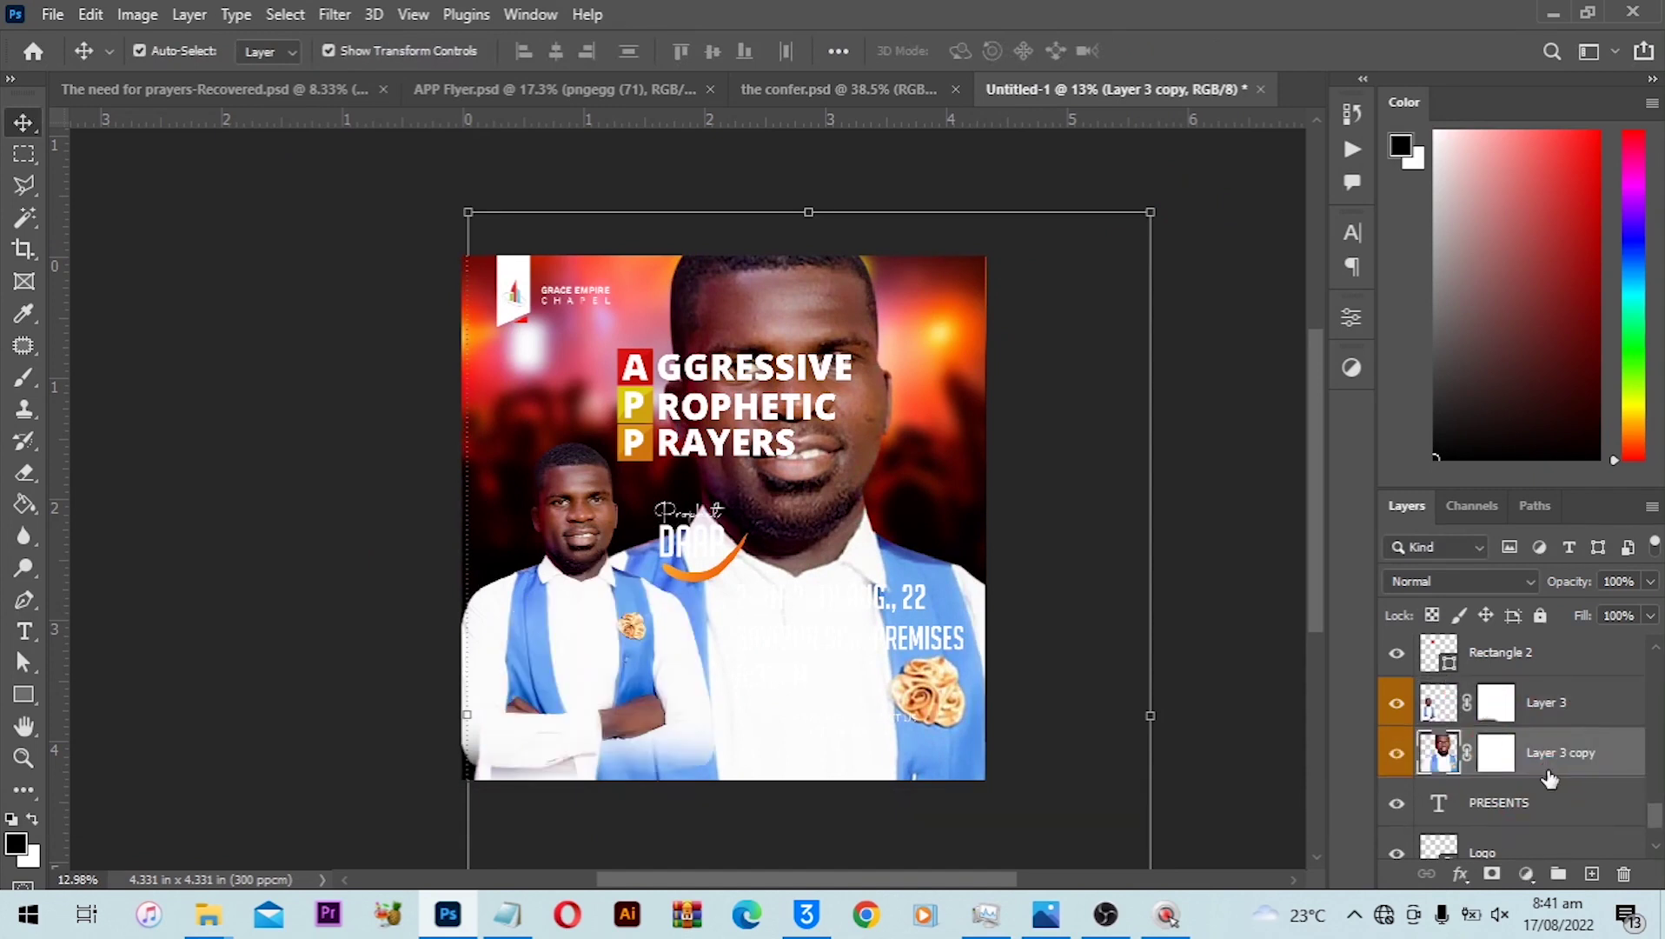
ctrl+shift+click(1543, 703)
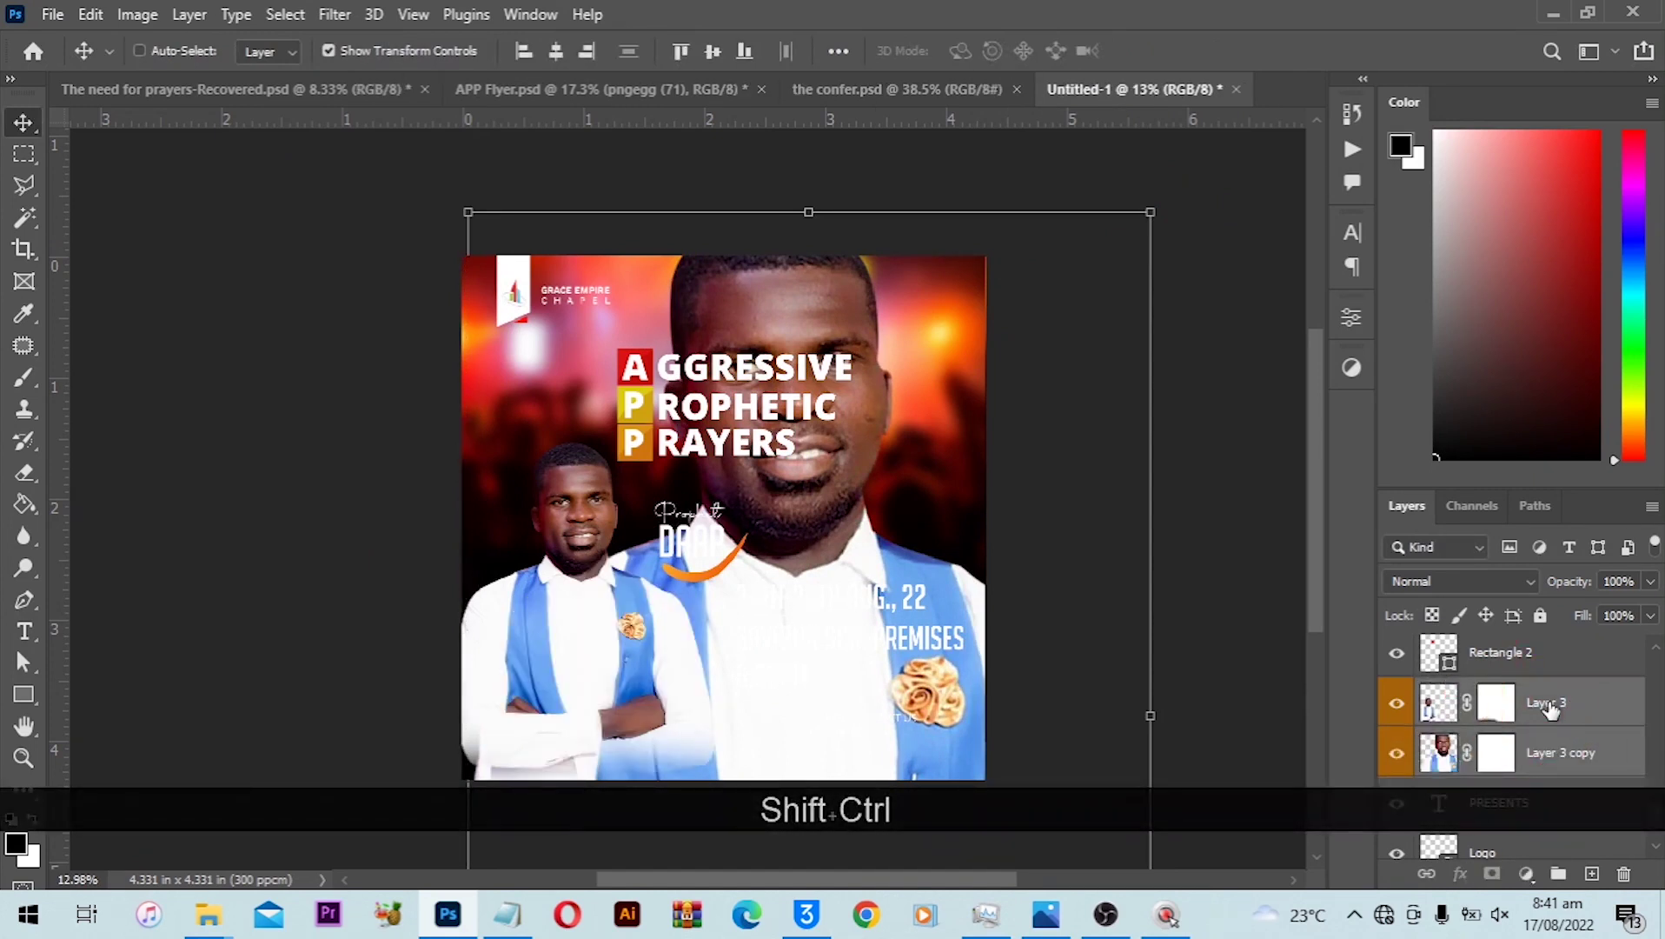
drag(1543, 700, 1552, 789)
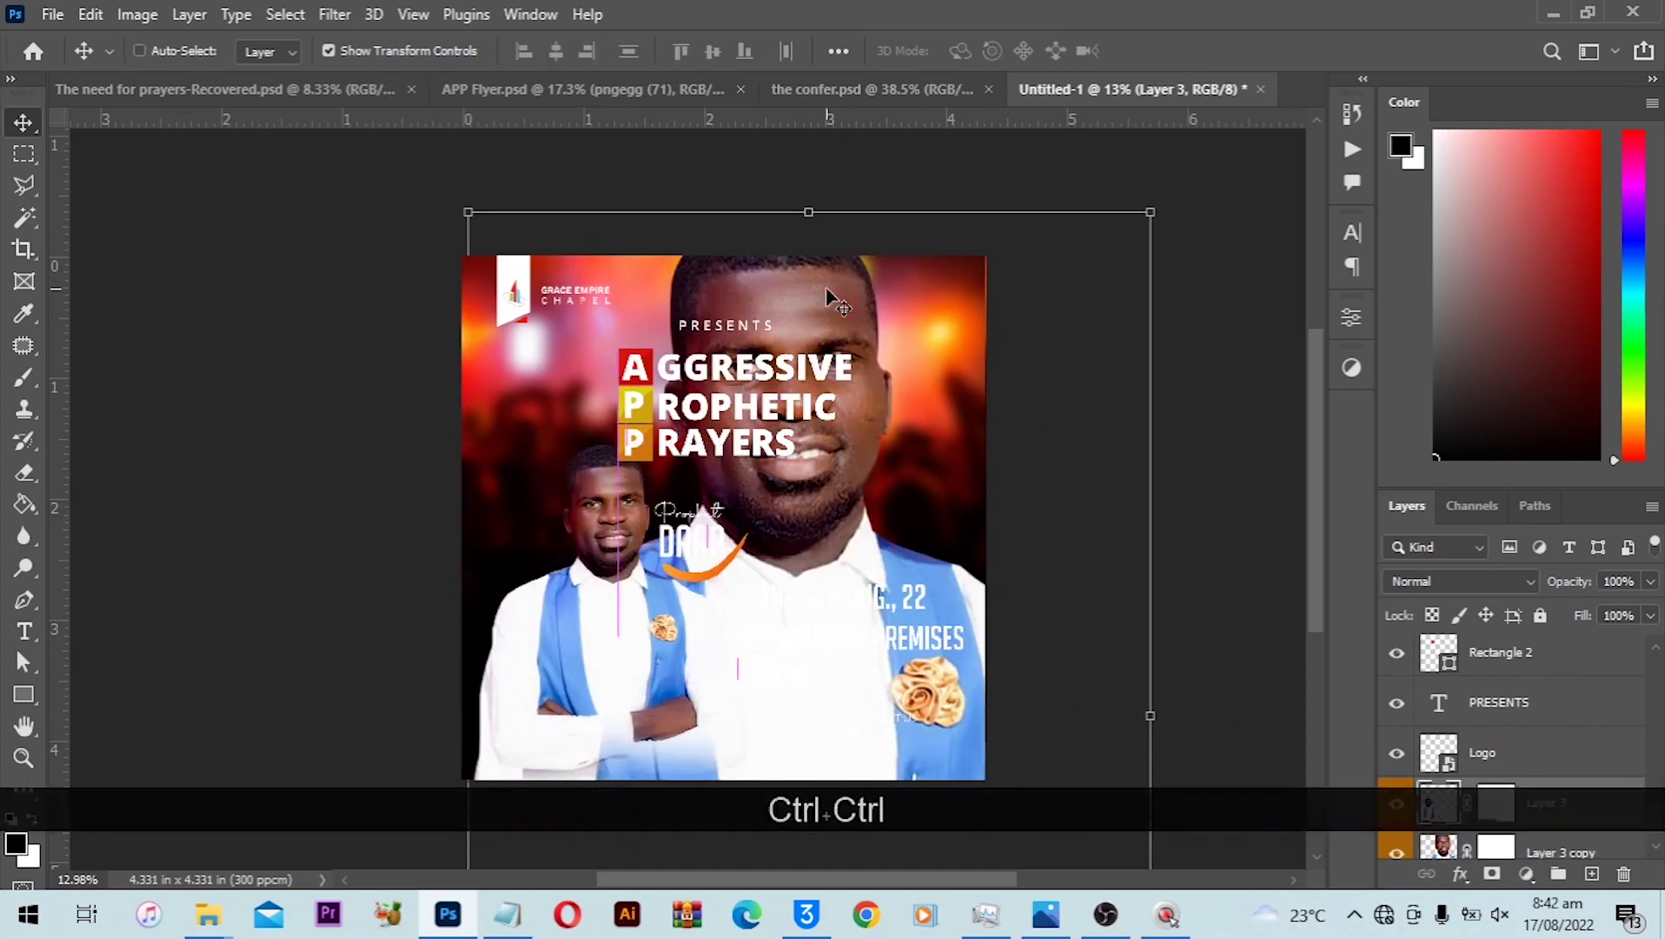
key(ctrl+z)
click(1587, 773)
drag(841, 309, 854, 309)
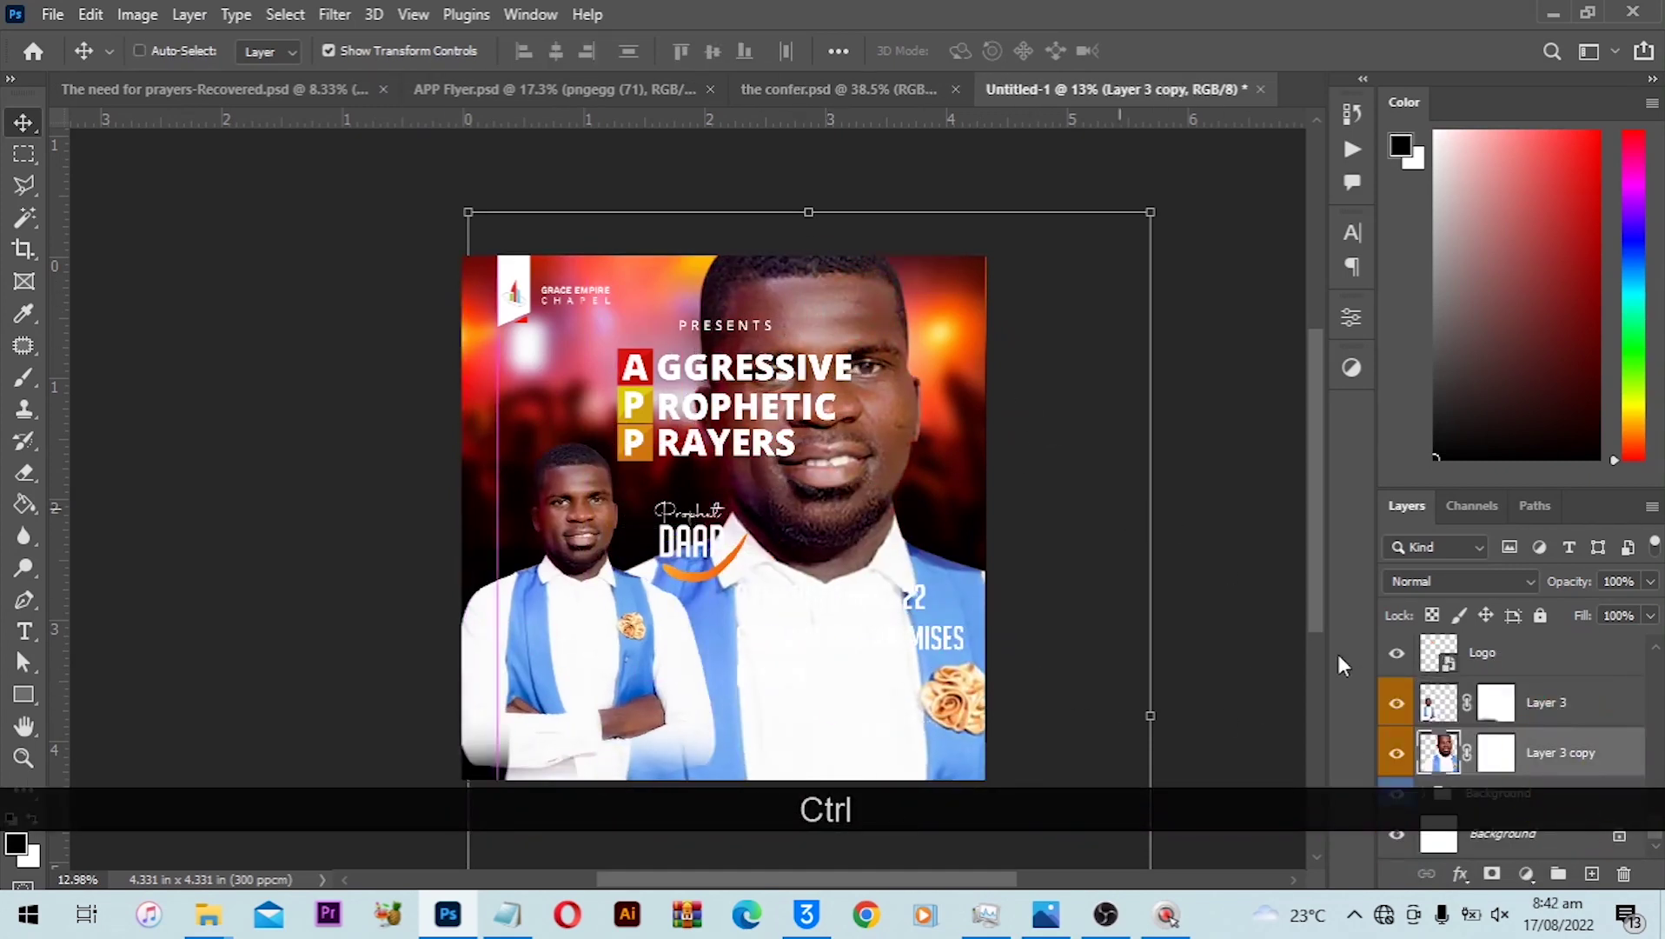
drag(1520, 599, 1486, 602)
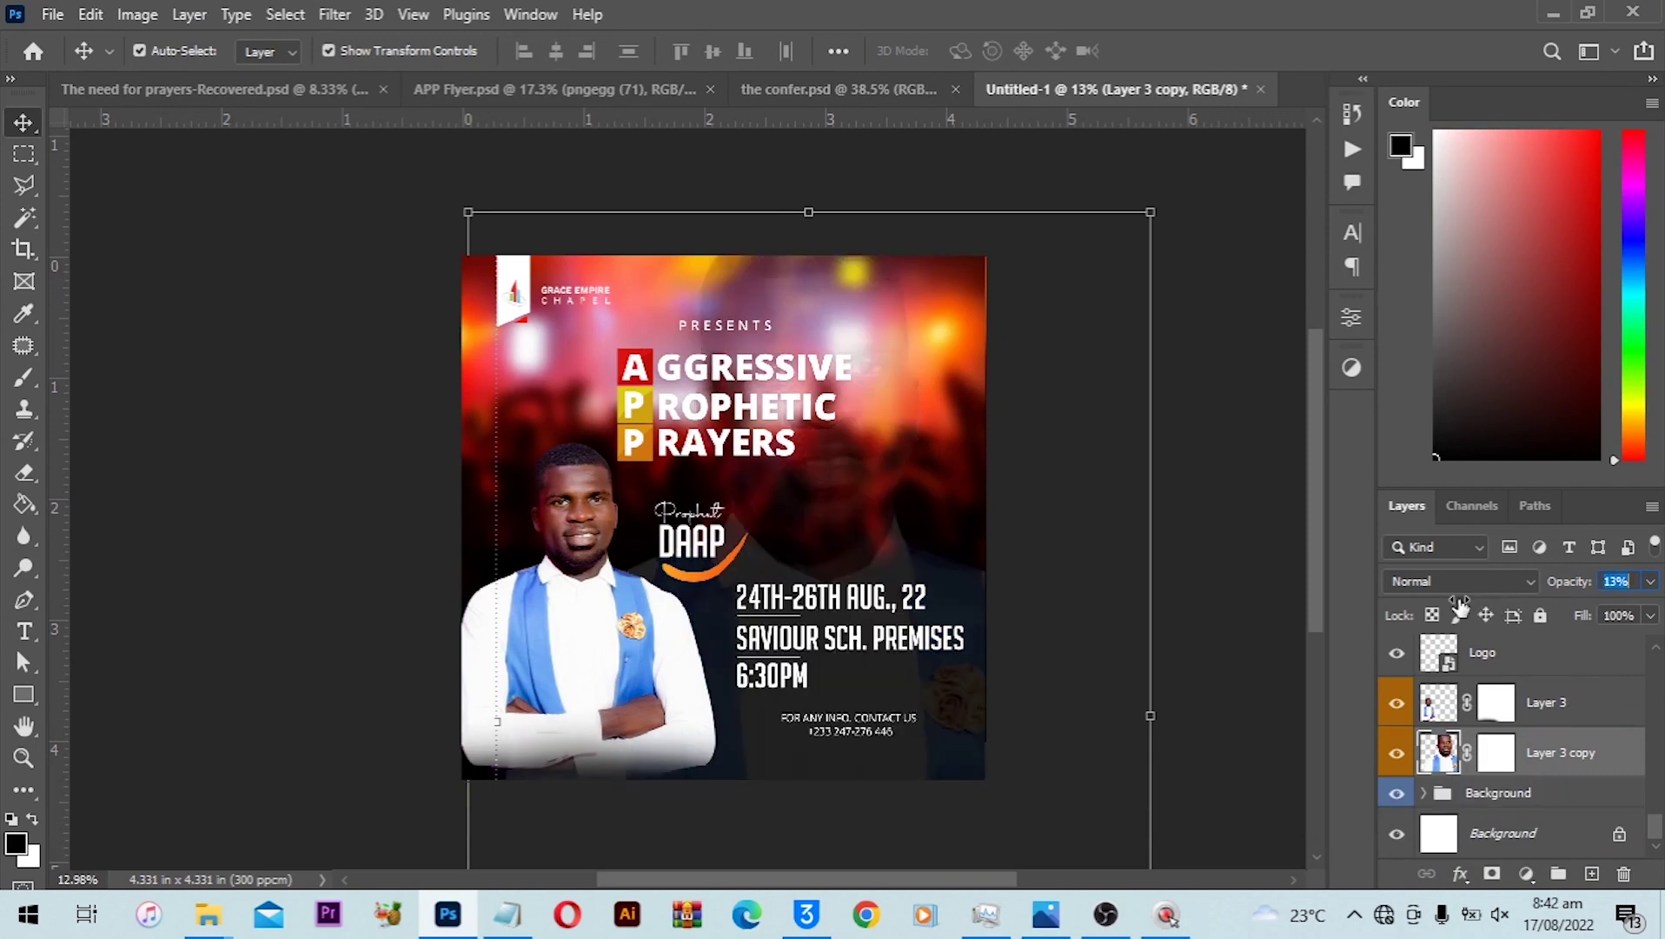
Fade out the bottom of the duplicate by brushing black on its layer mask.
click(1509, 754)
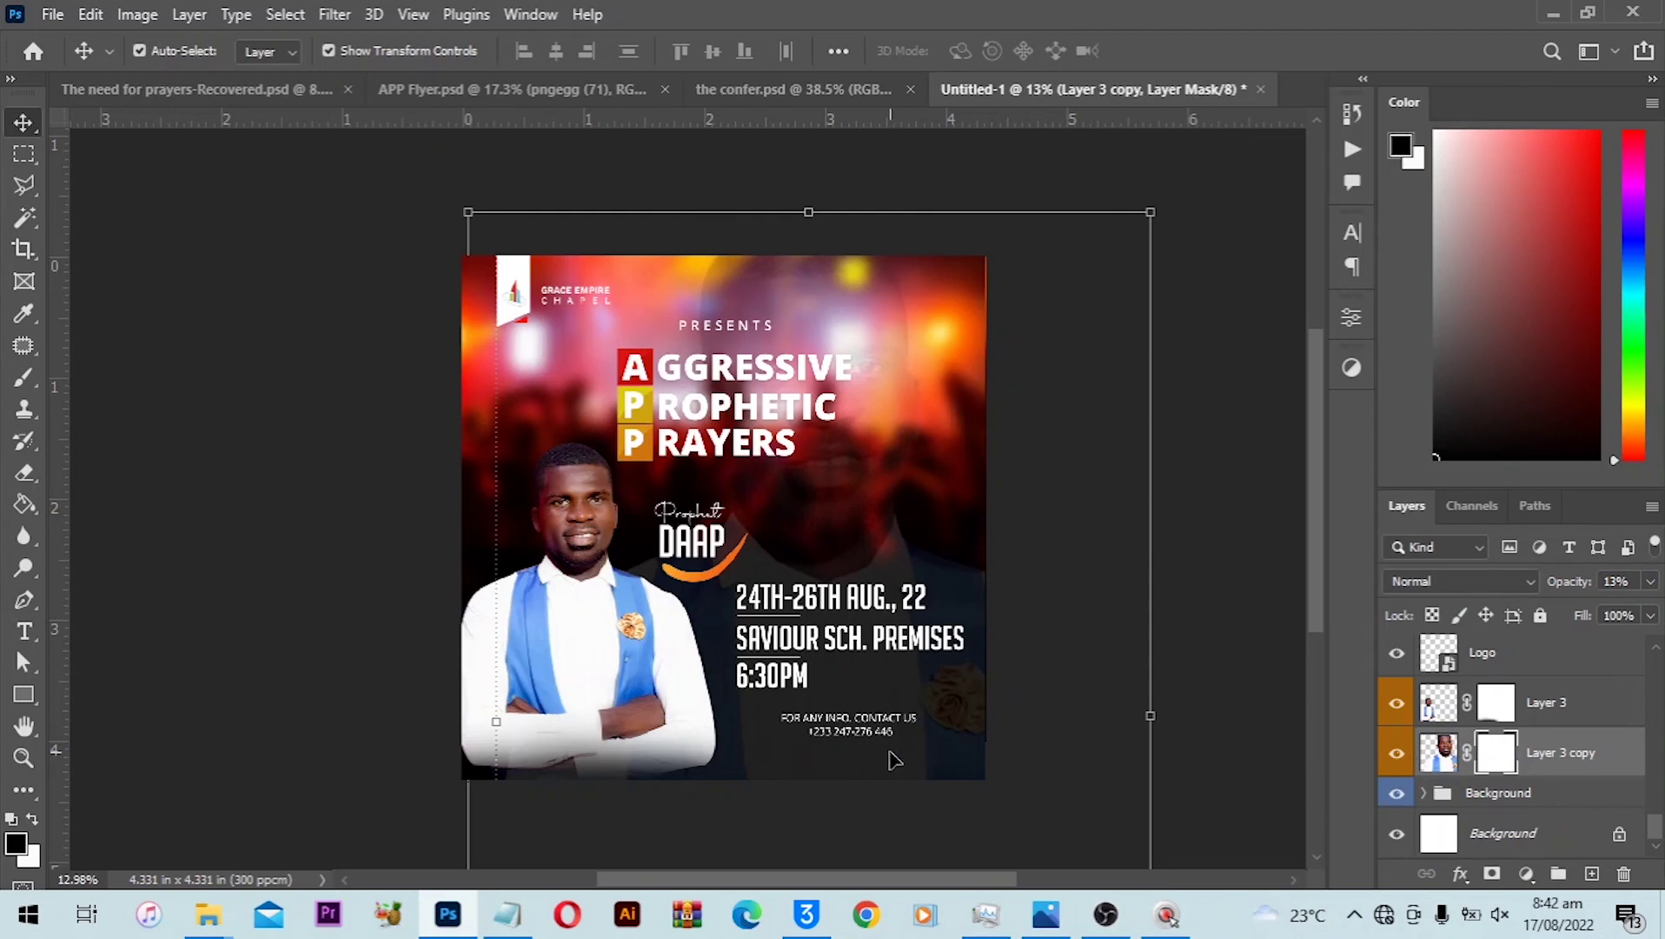
key(b)
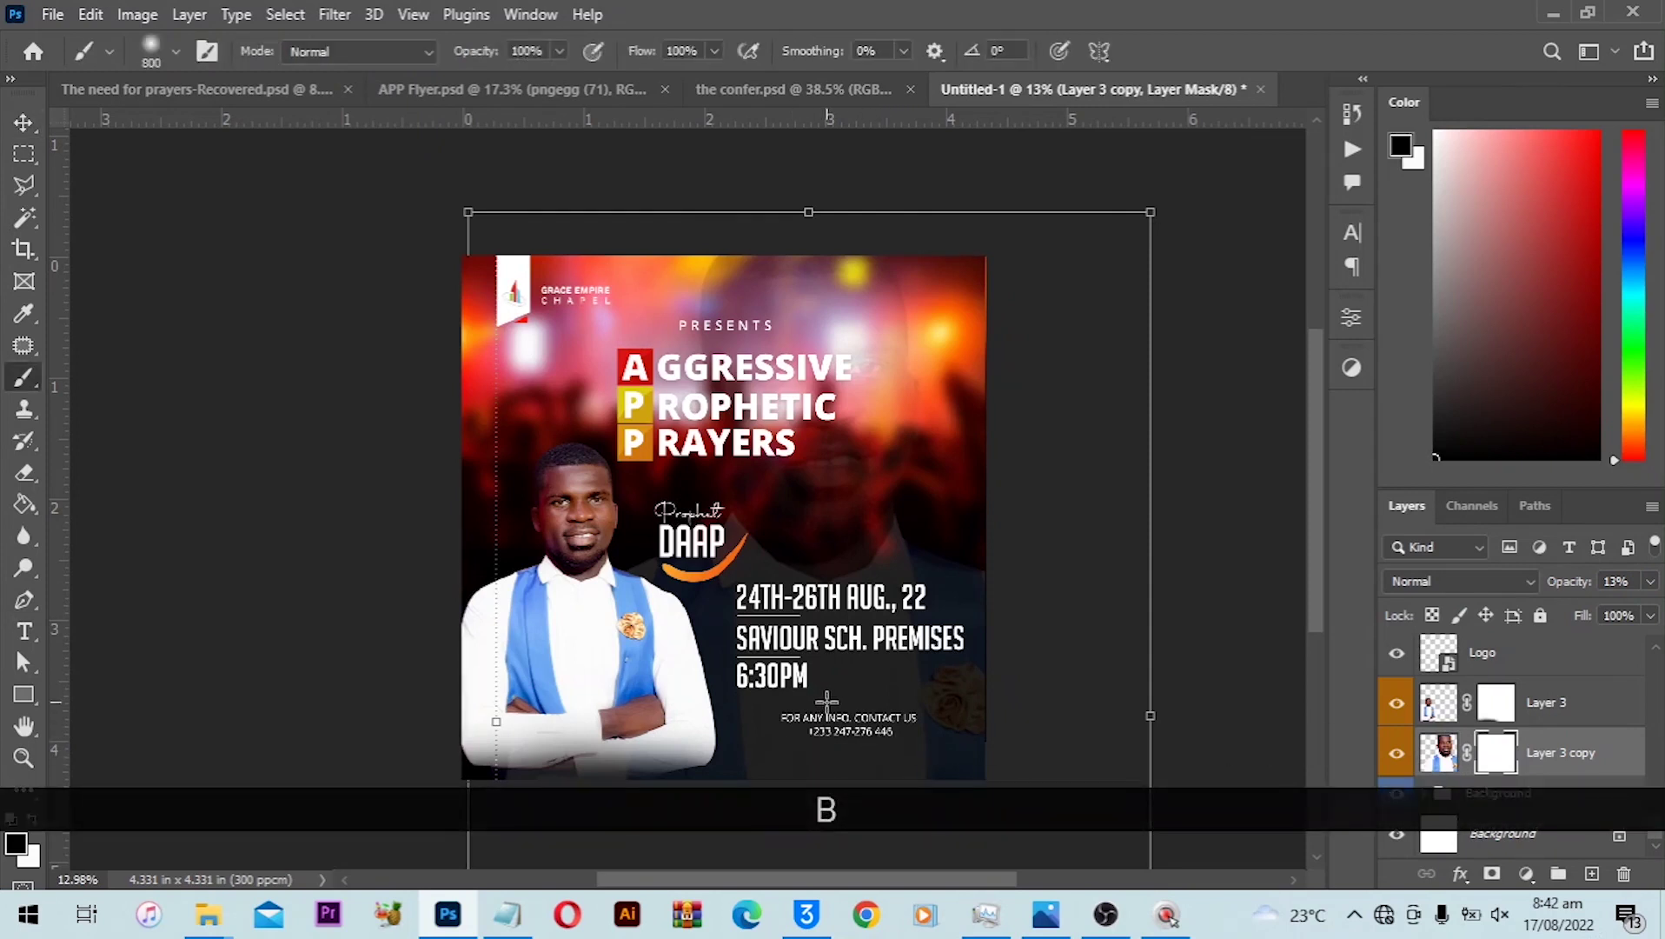
key(Caps_Lock)
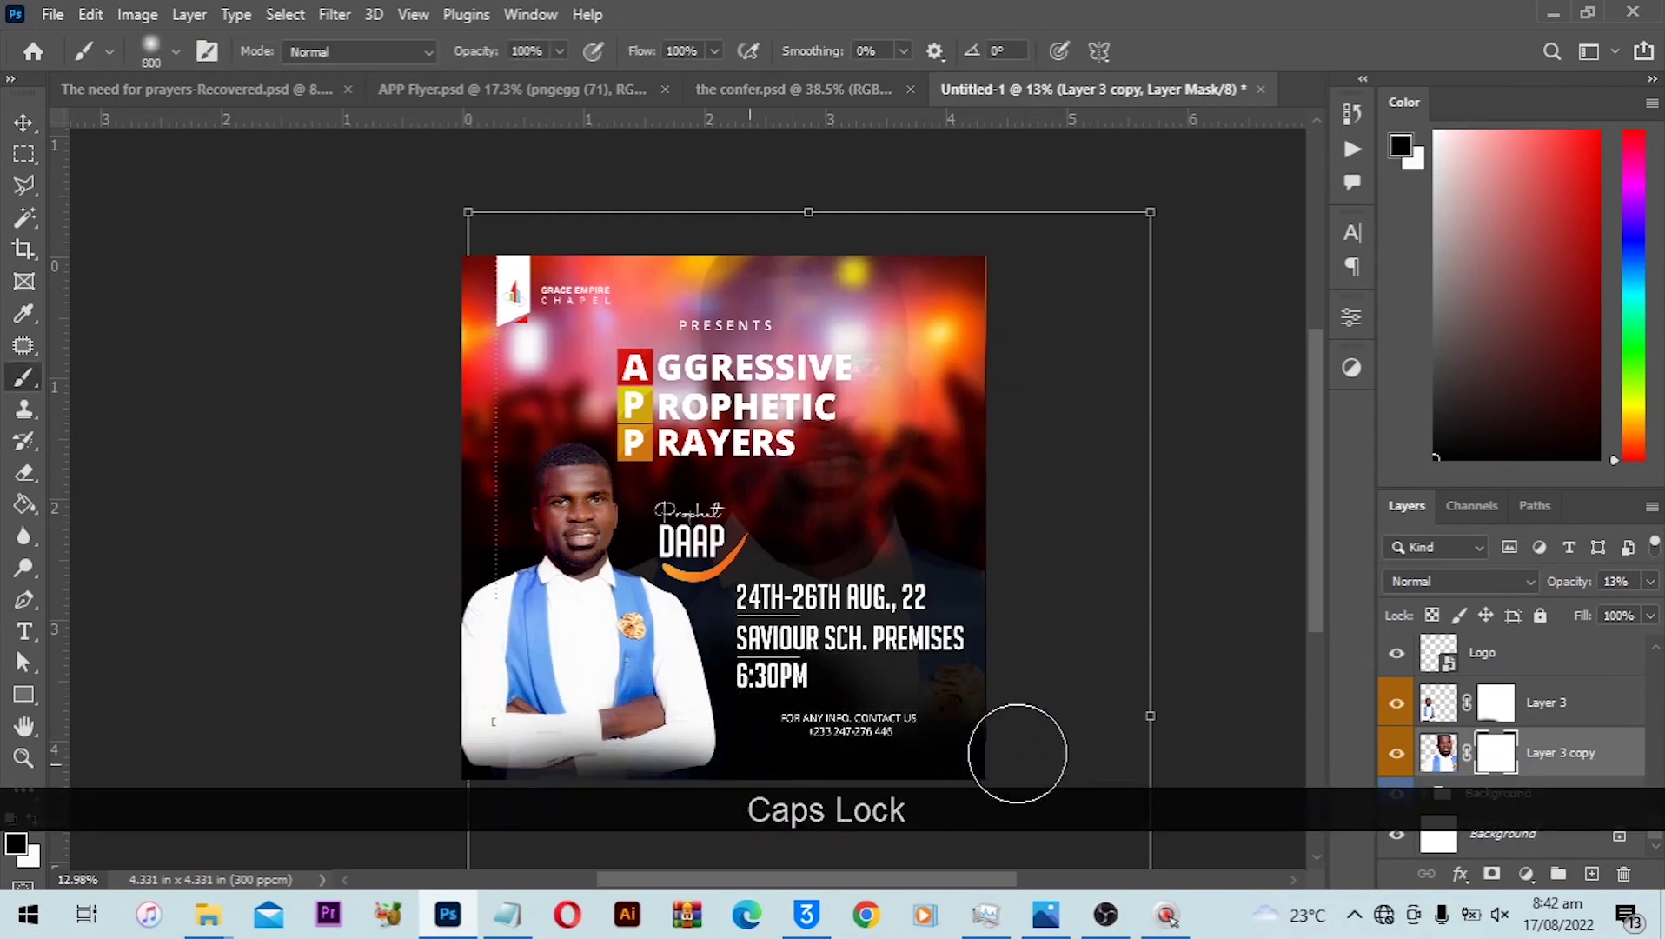
mouse_move(1017, 753)
mouse_down()
mouse_move(938, 746)
mouse_move(1004, 667)
mouse_move(730, 665)
mouse_move(941, 607)
mouse_move(666, 659)
mouse_move(828, 765)
mouse_up()
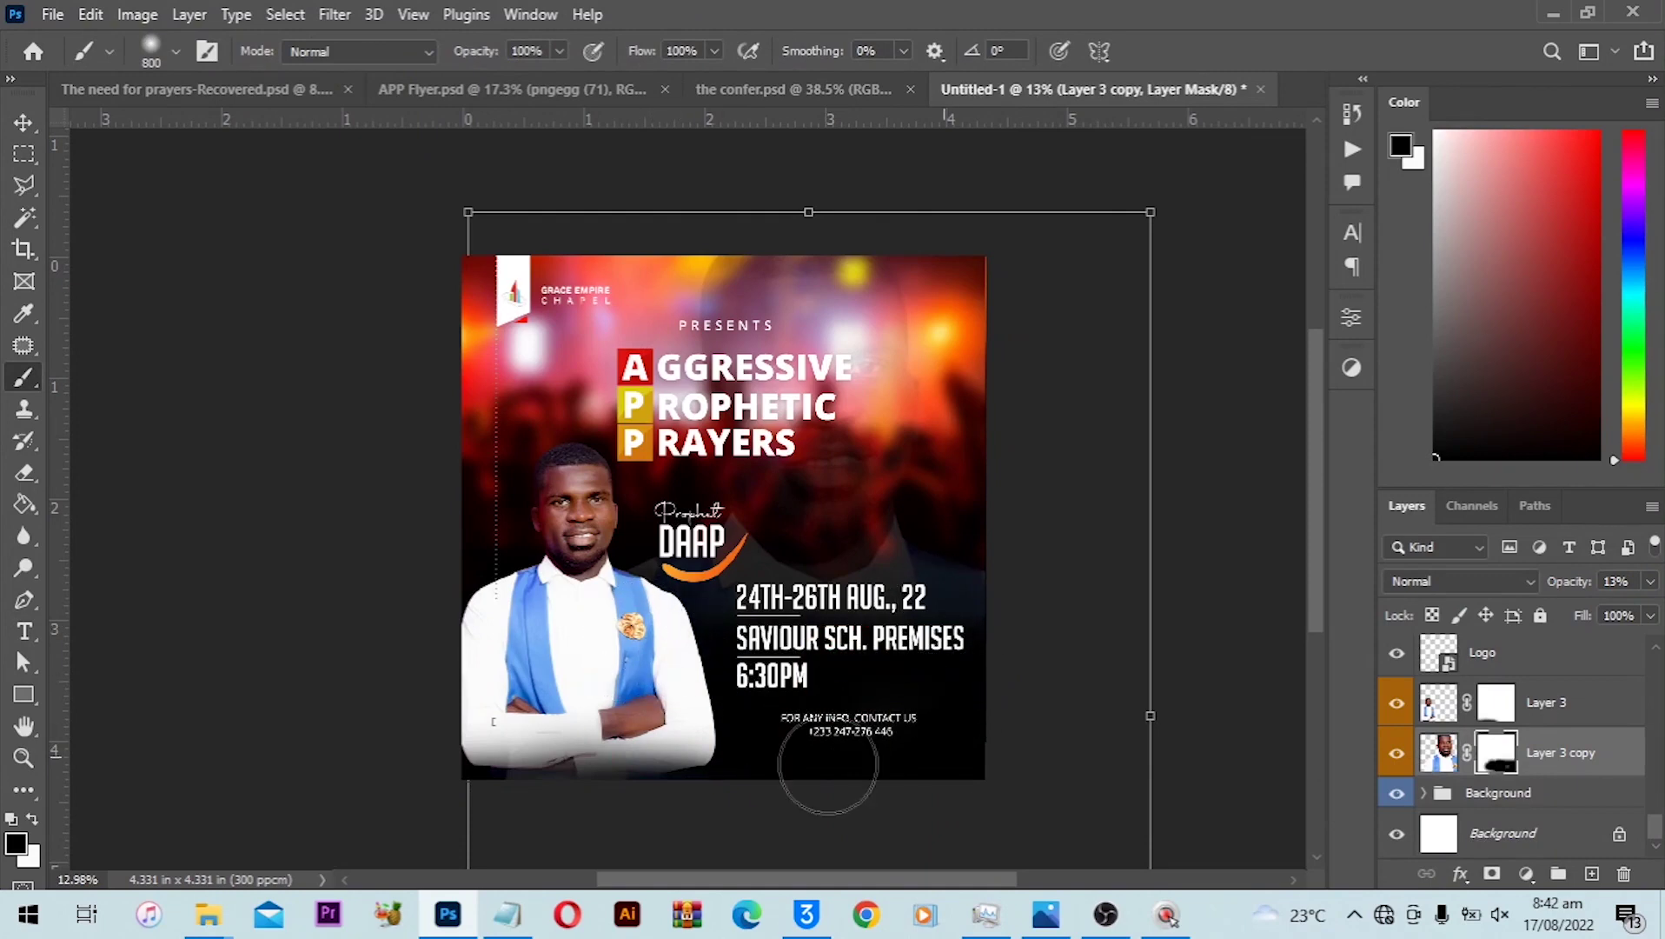
Select the pngegg (71) layer in the Background group and switch to File Explorer.
click(1424, 793)
scroll(1478, 792, down, 1)
click(1523, 782)
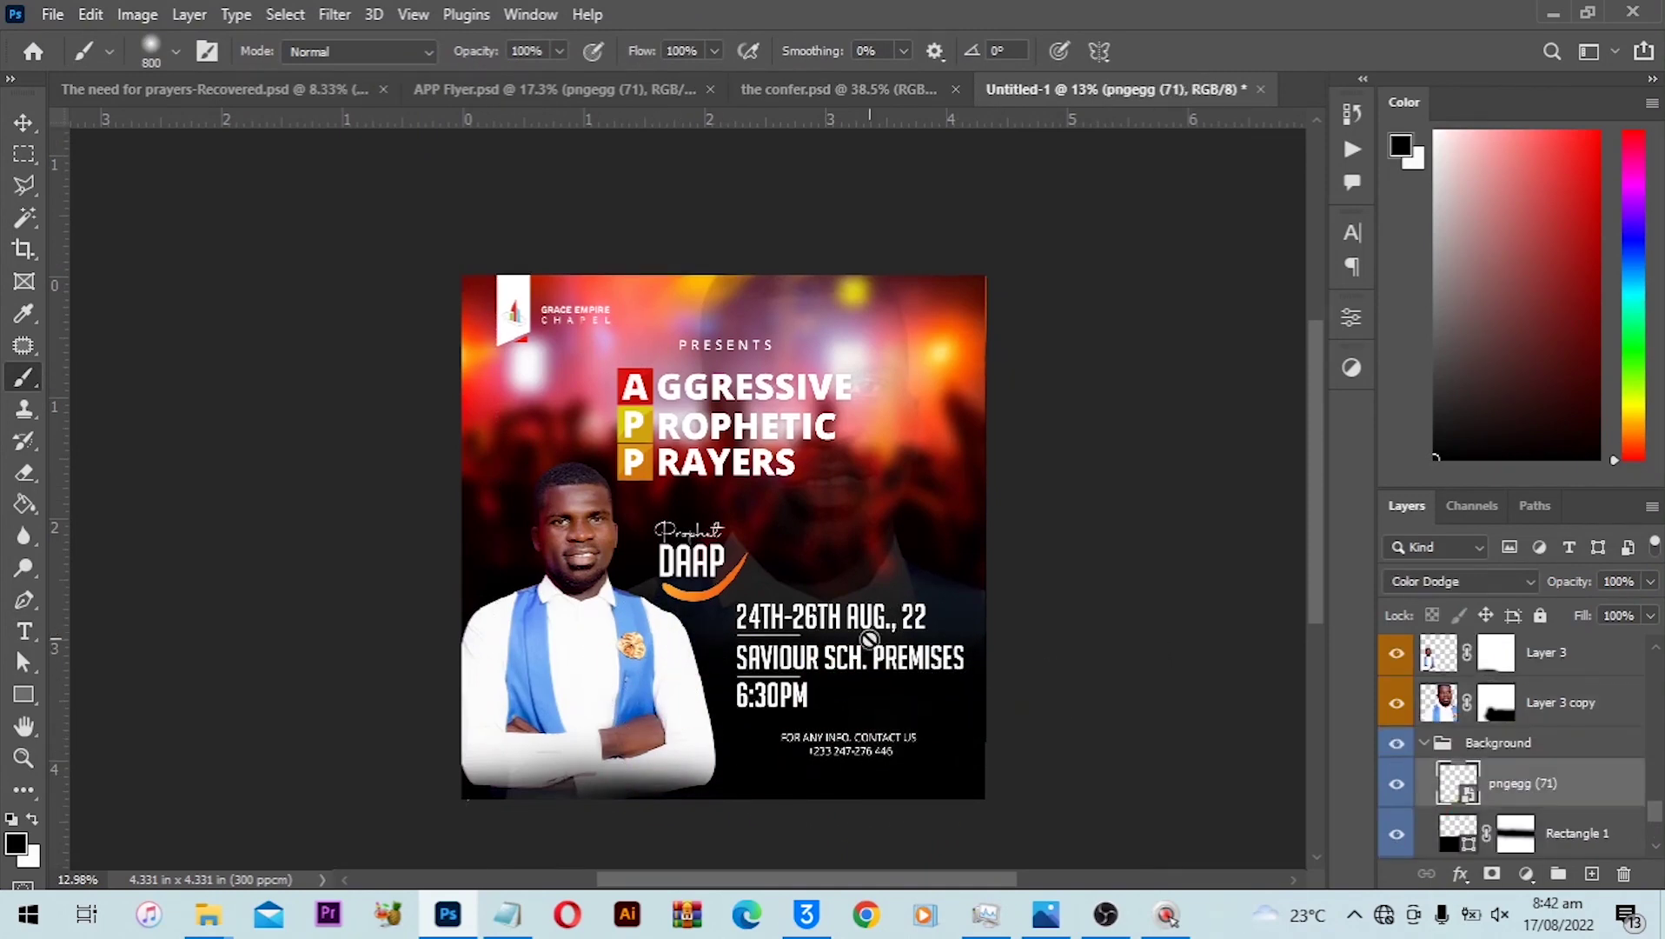
key(v)
scroll(732, 461, up, 3)
key(alt+Tab)
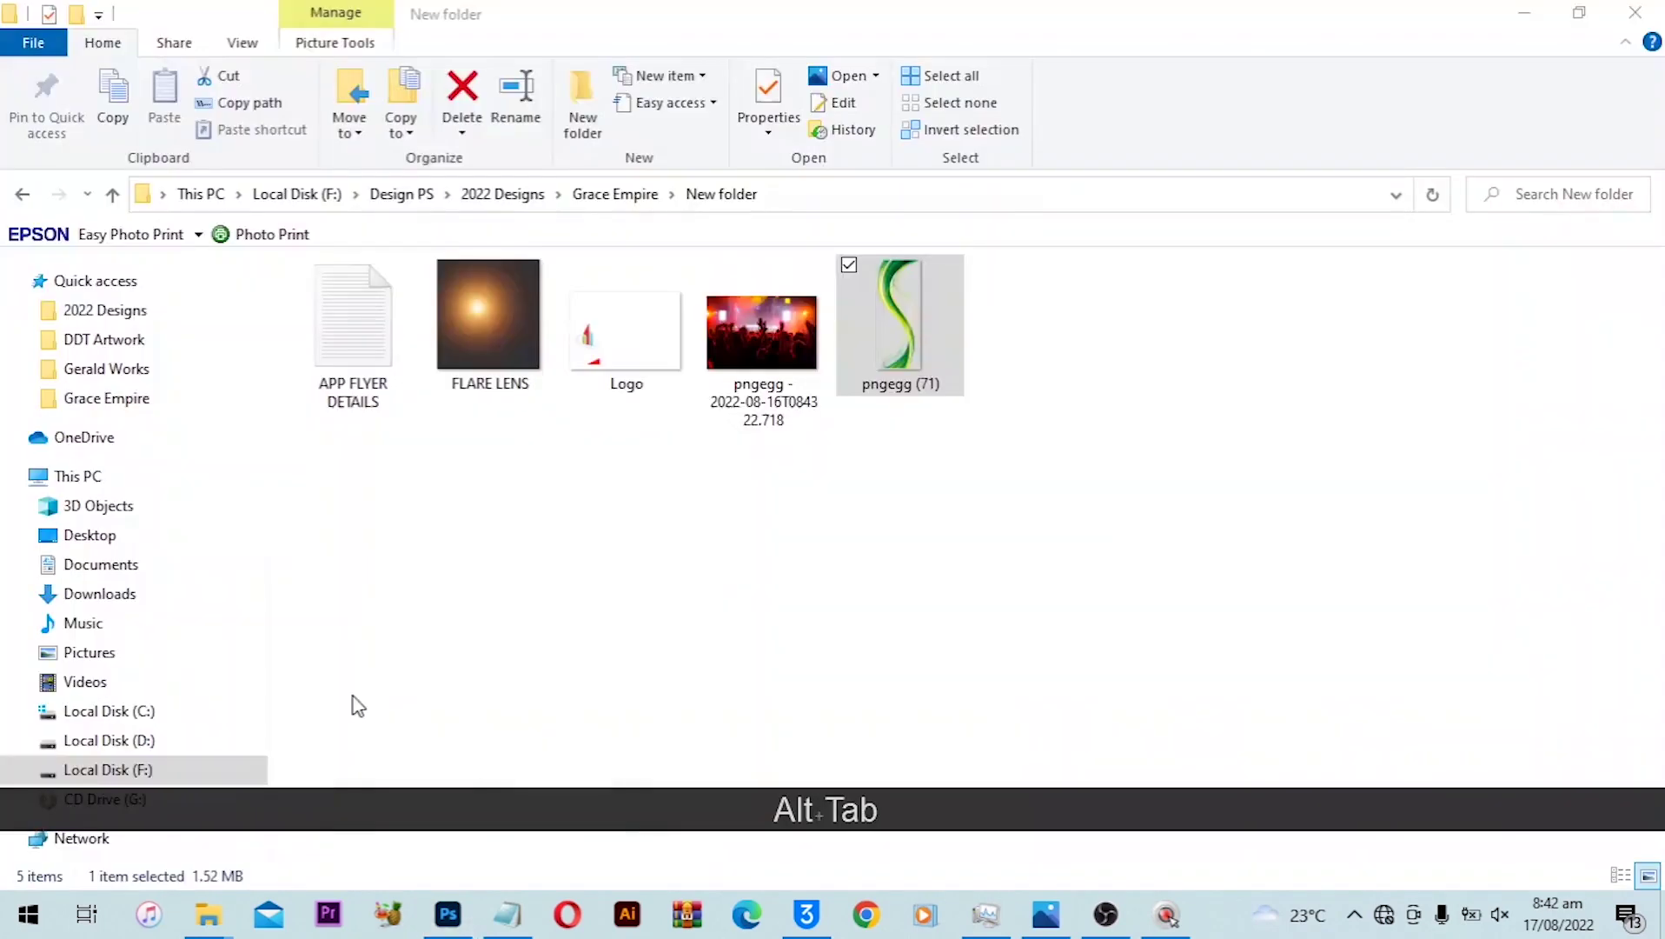
Drag the FLARE LENS image from the assets folder onto the Photoshop flyer canvas.
click(479, 323)
drag(503, 309, 536, 641)
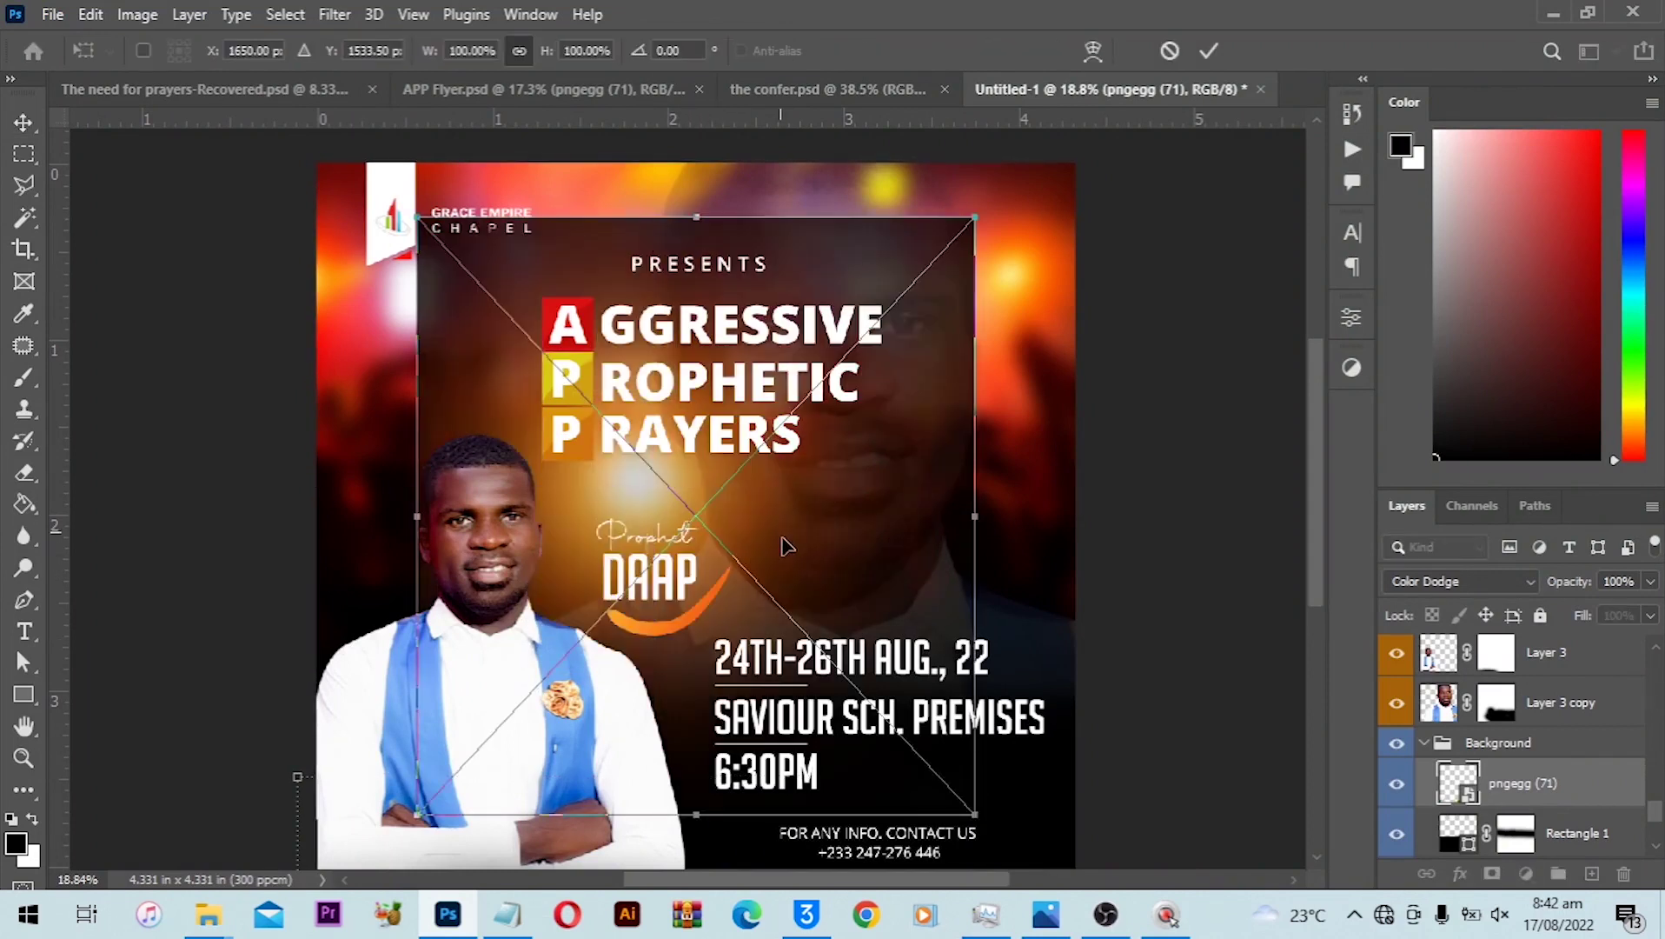
Commit the FLARE LENS image over the prophet and stack its layer above Layer 3.
drag(712, 561, 585, 574)
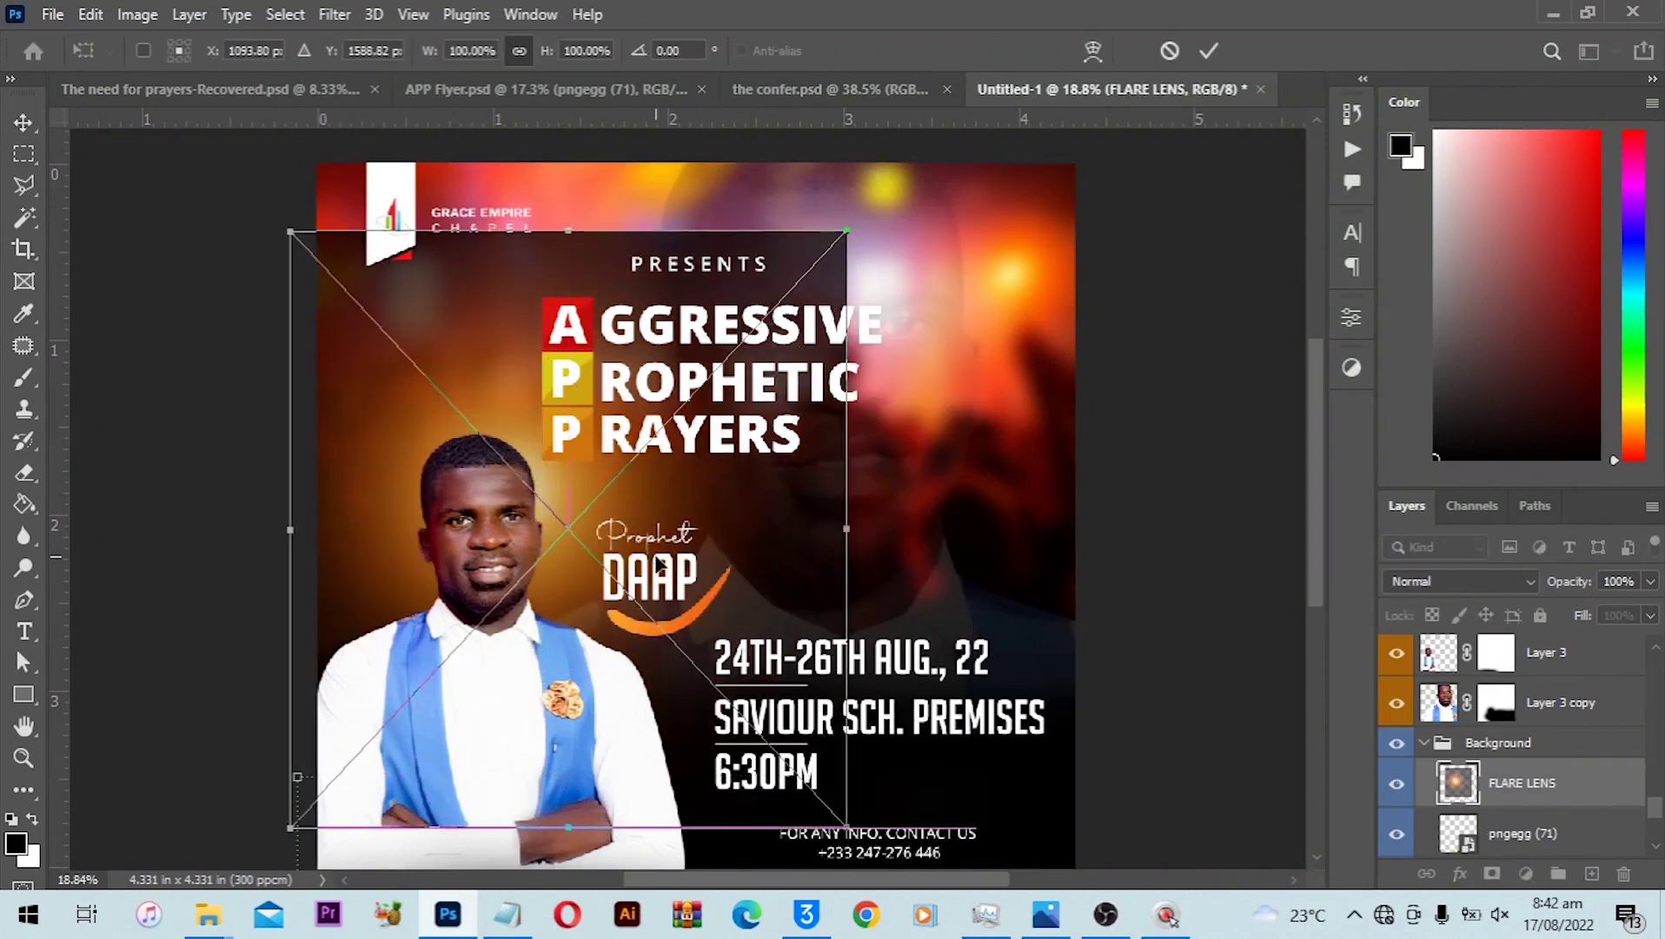
key(Return)
drag(1572, 786, 1469, 687)
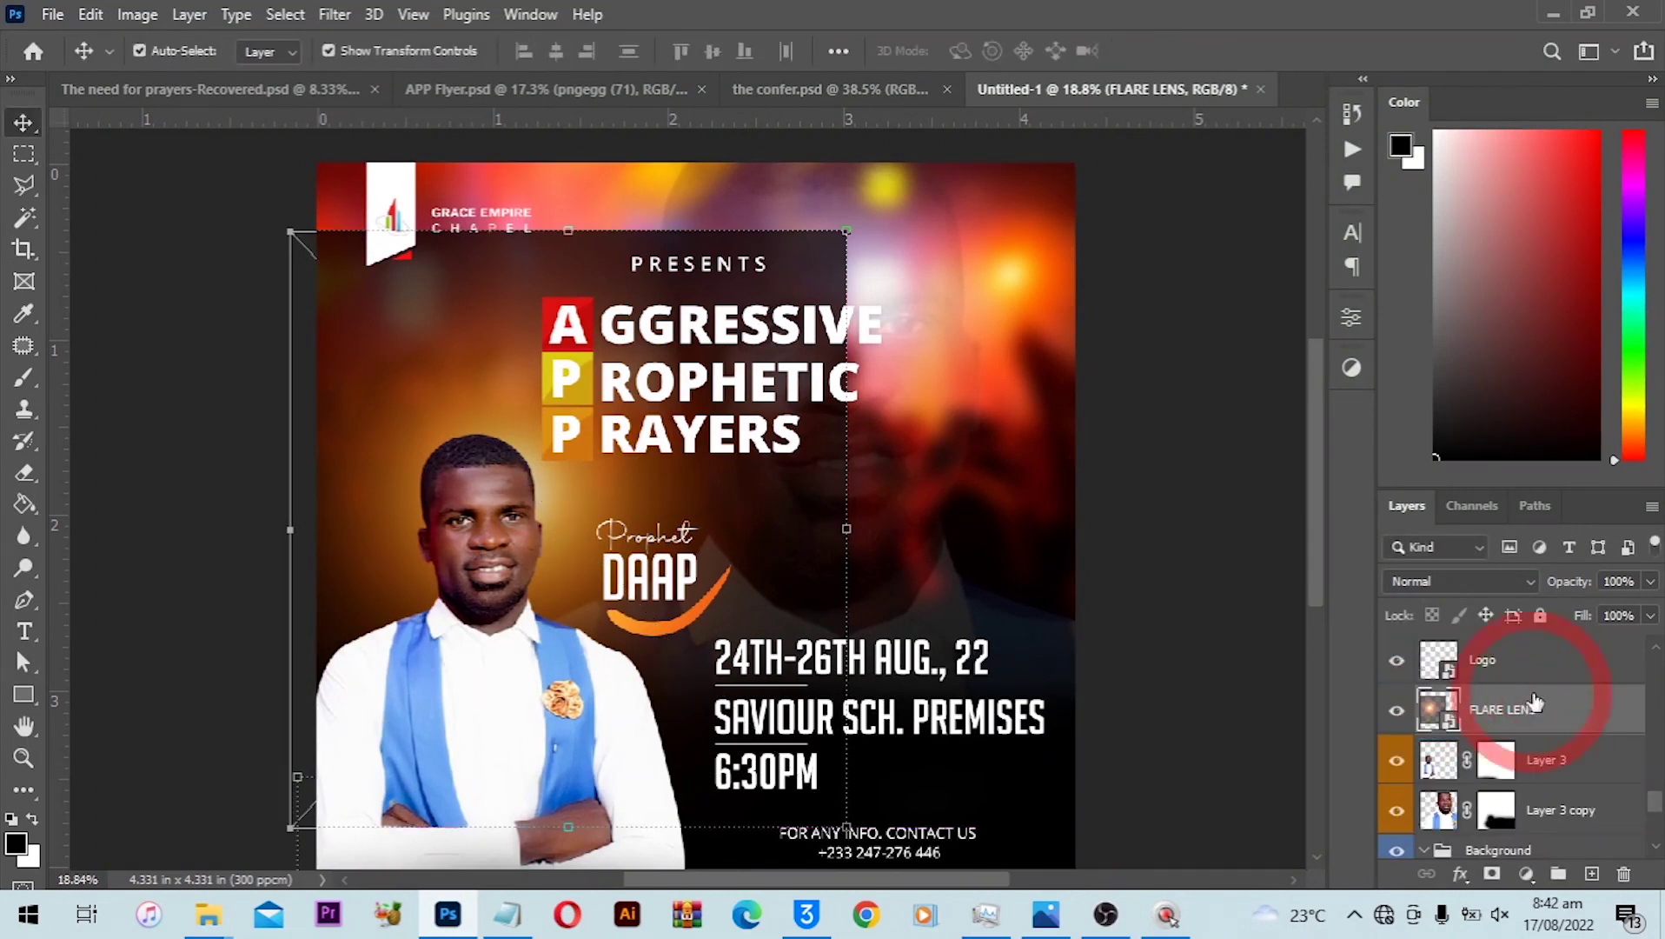
drag(597, 526, 626, 492)
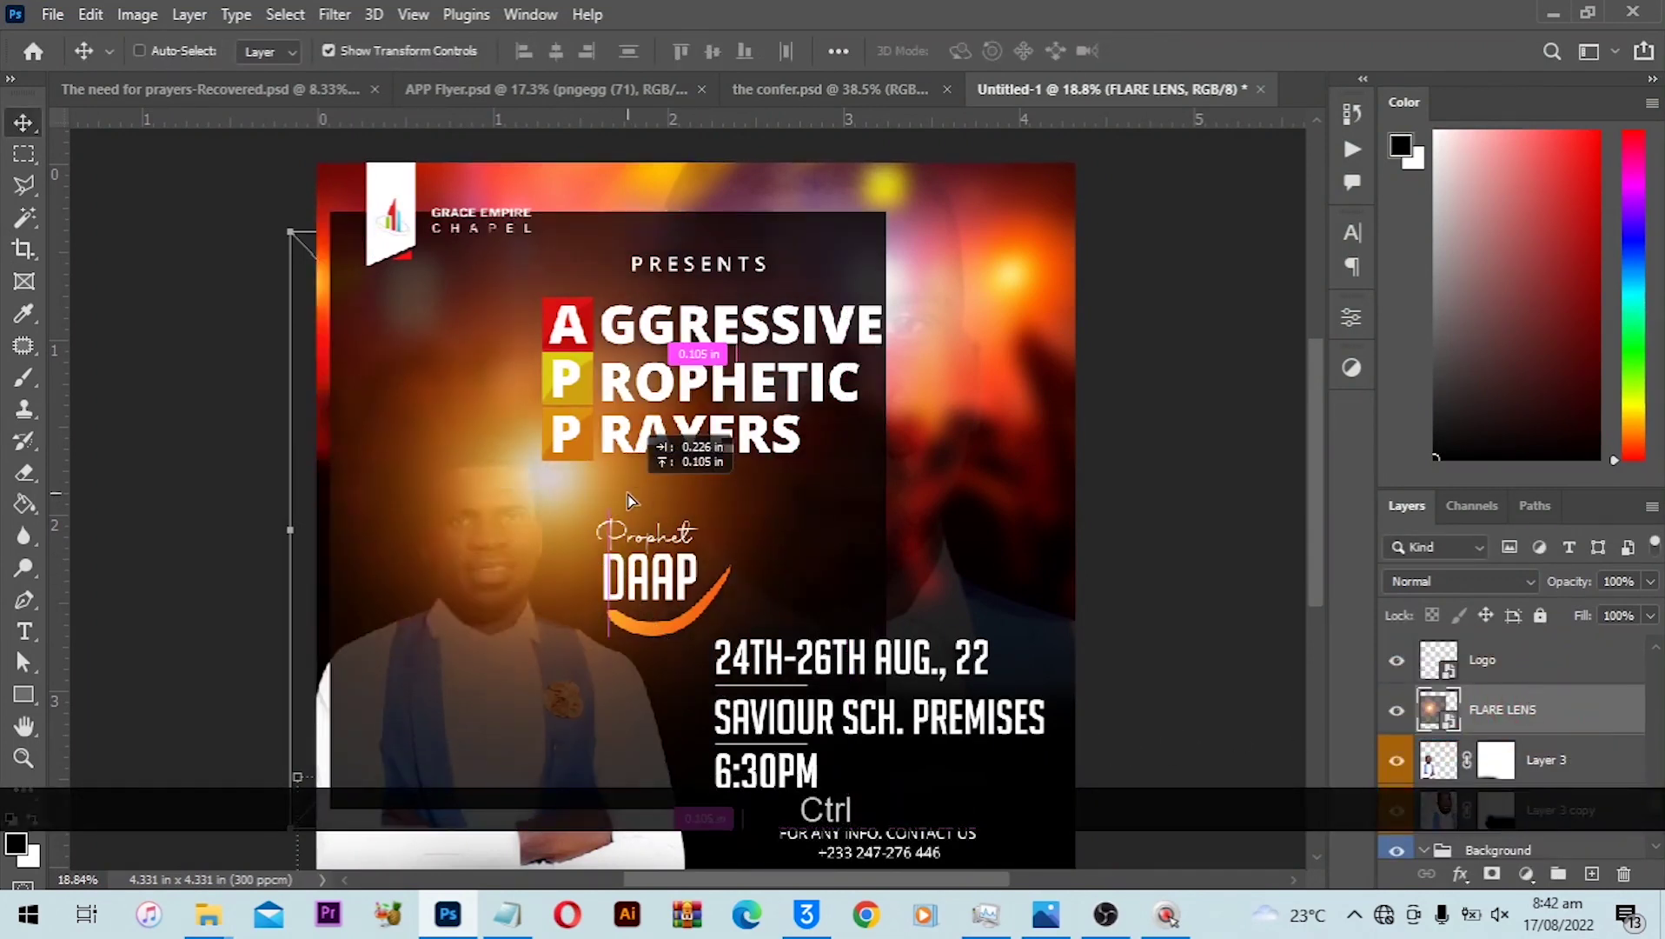
Blend the flare with Linear Dodge (Add), shift it to the upper left, and compare it toggled off and on.
click(1429, 588)
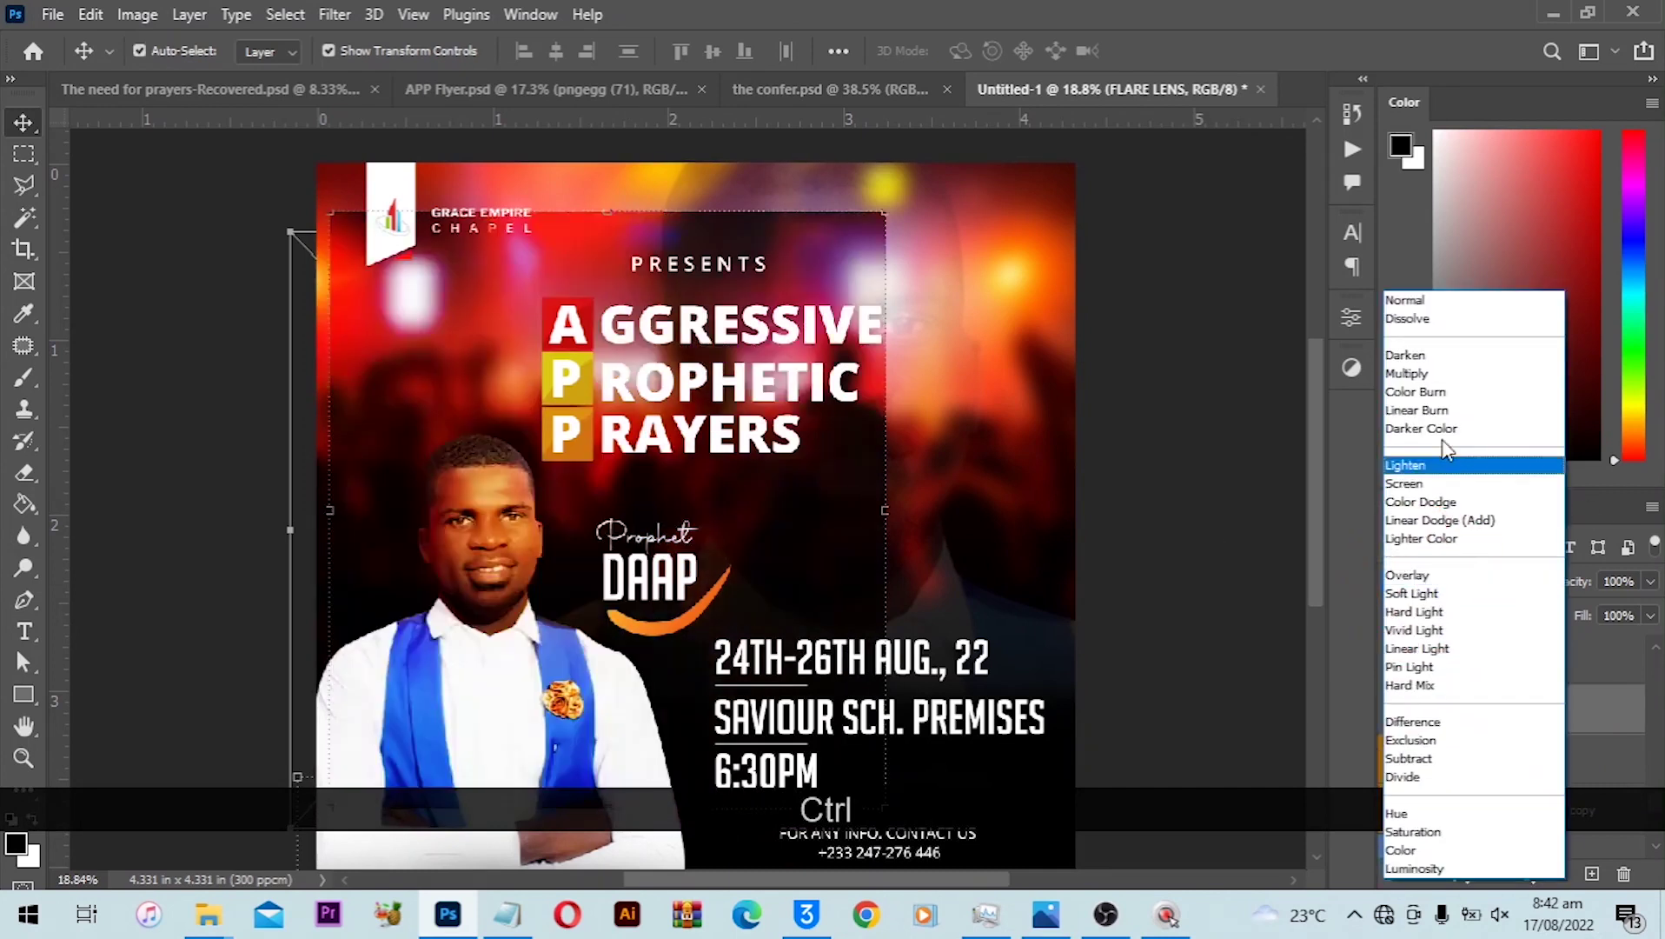
click(1521, 522)
drag(629, 527, 556, 426)
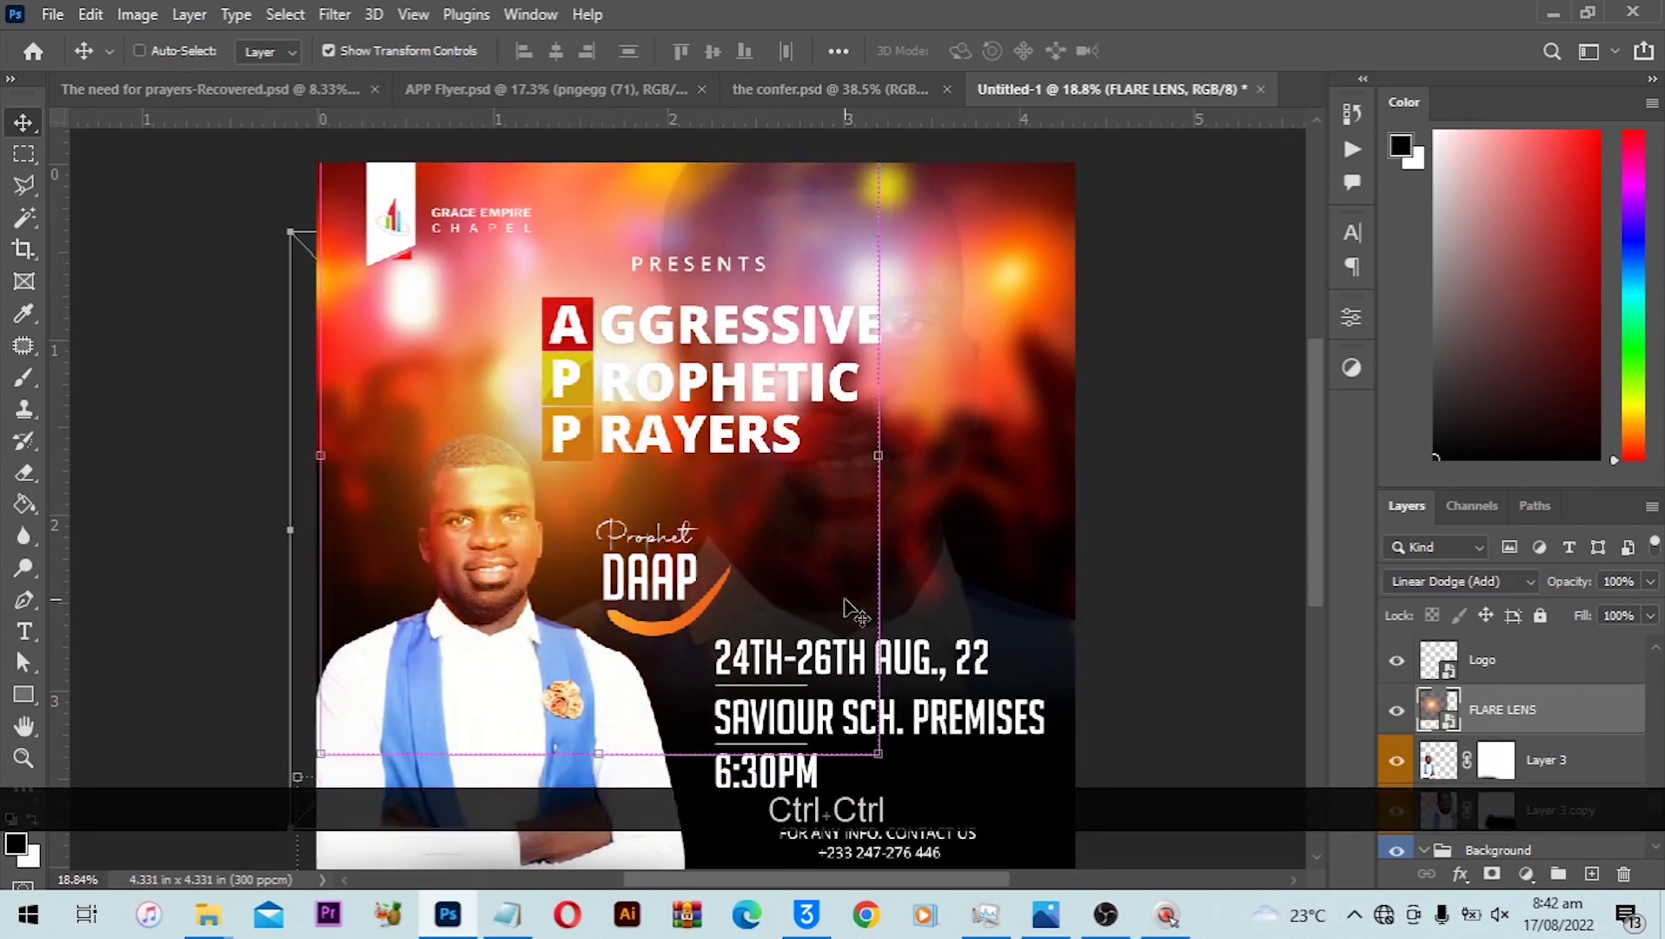
key(ctrl+0)
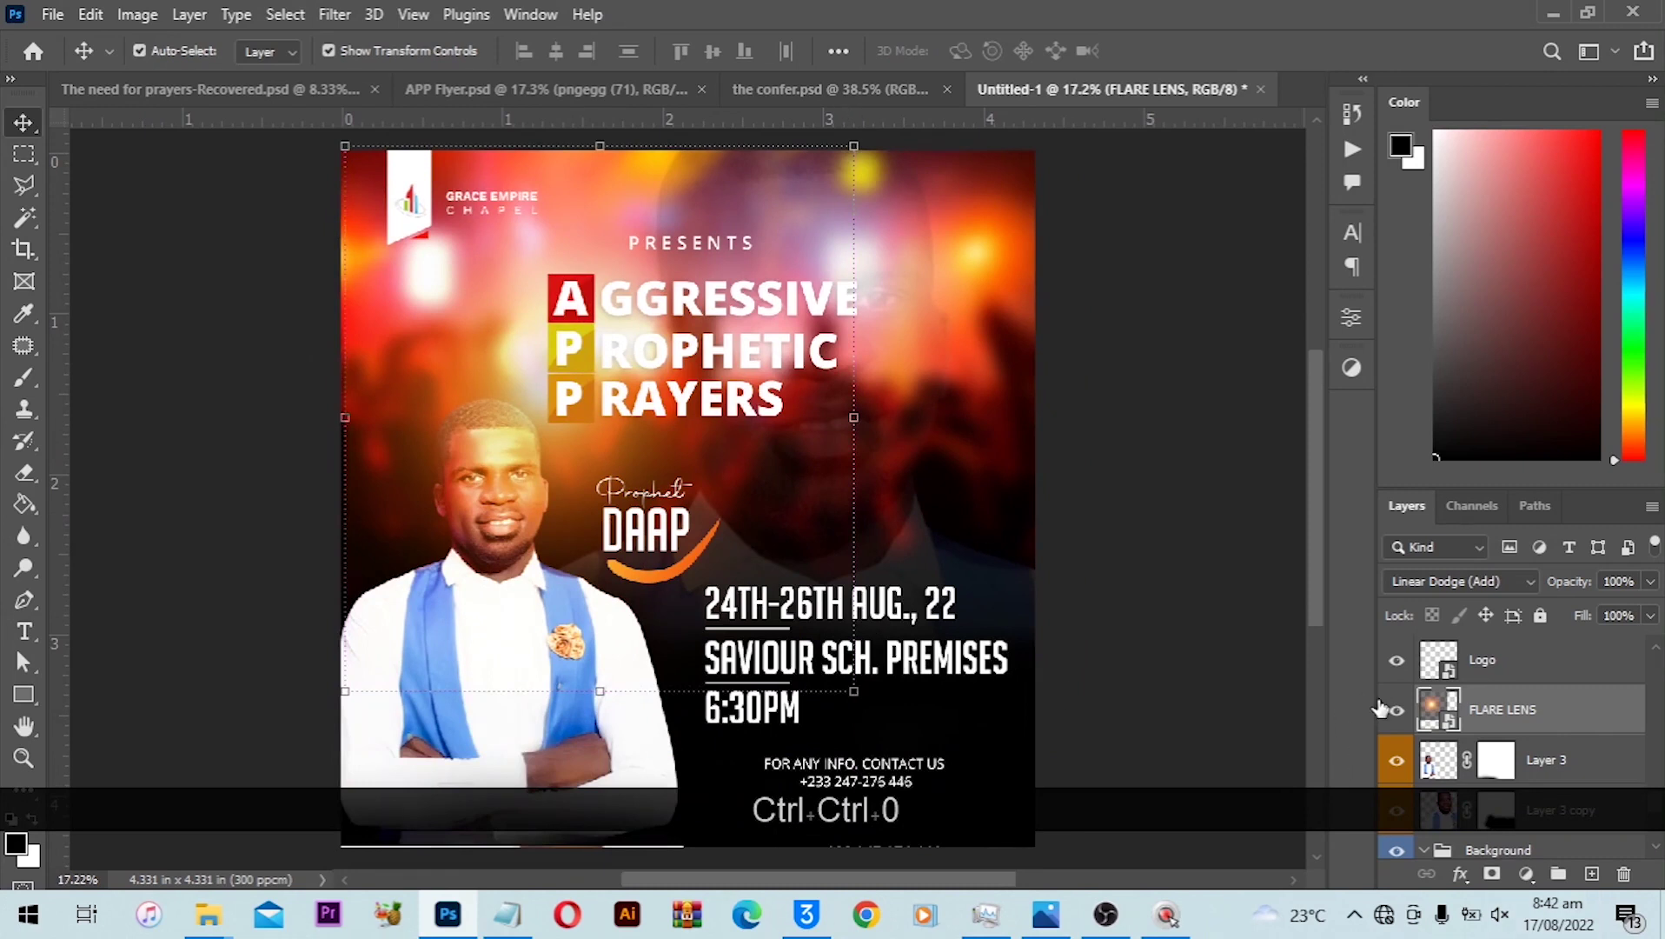
click(1394, 709)
click(1395, 709)
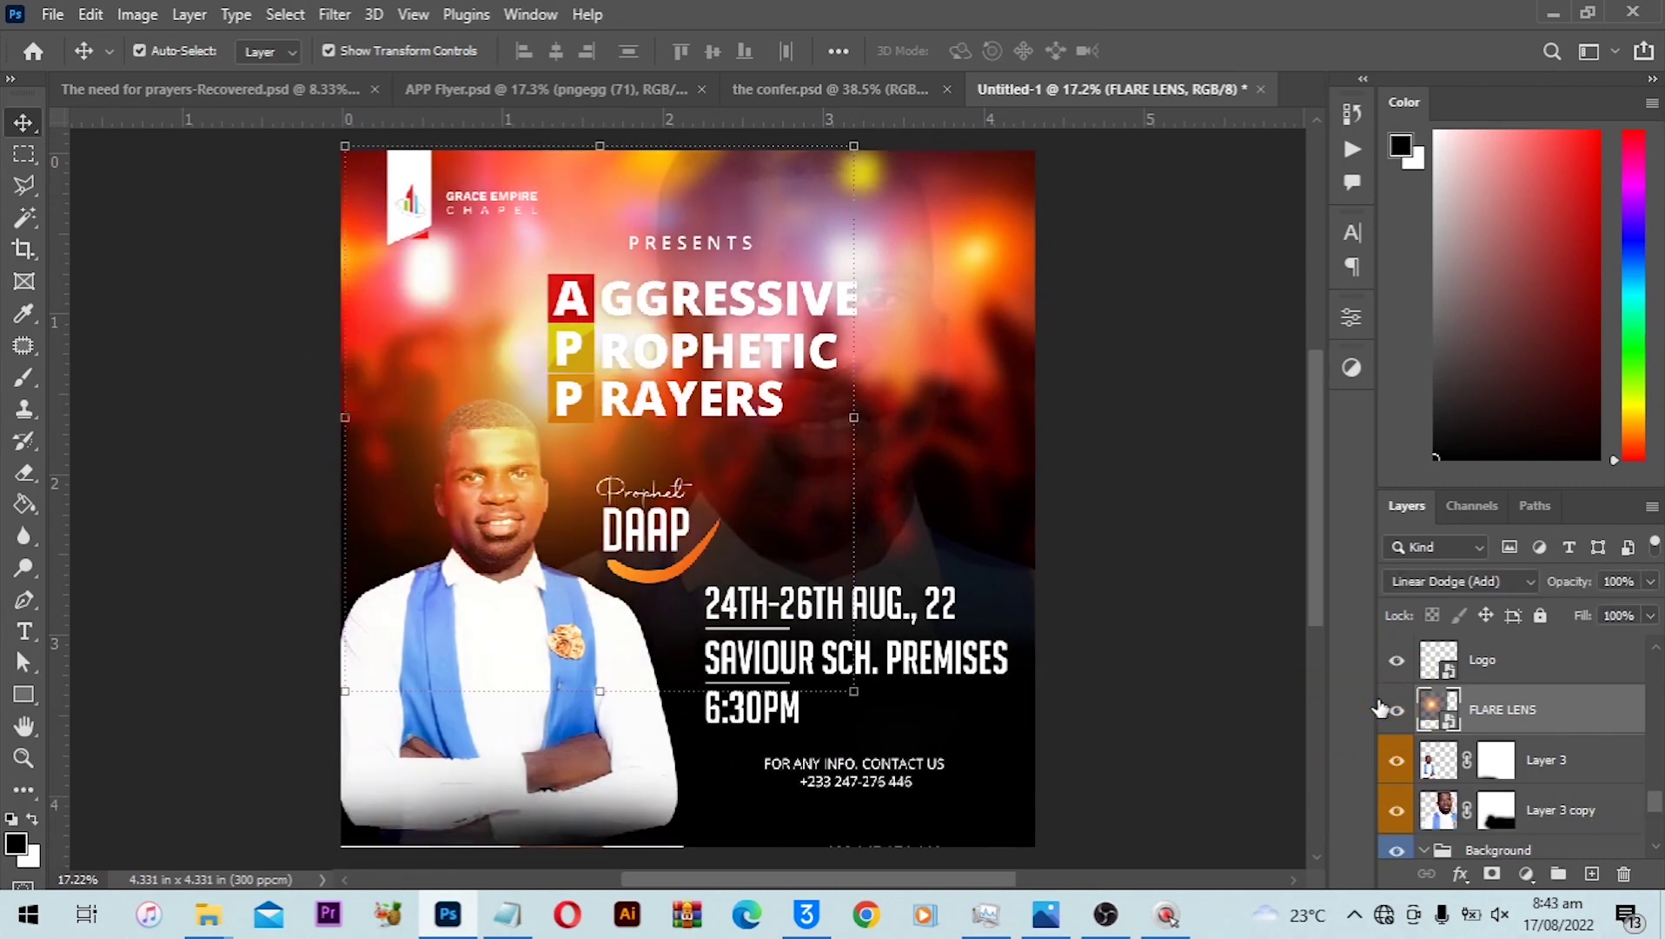
click(1135, 477)
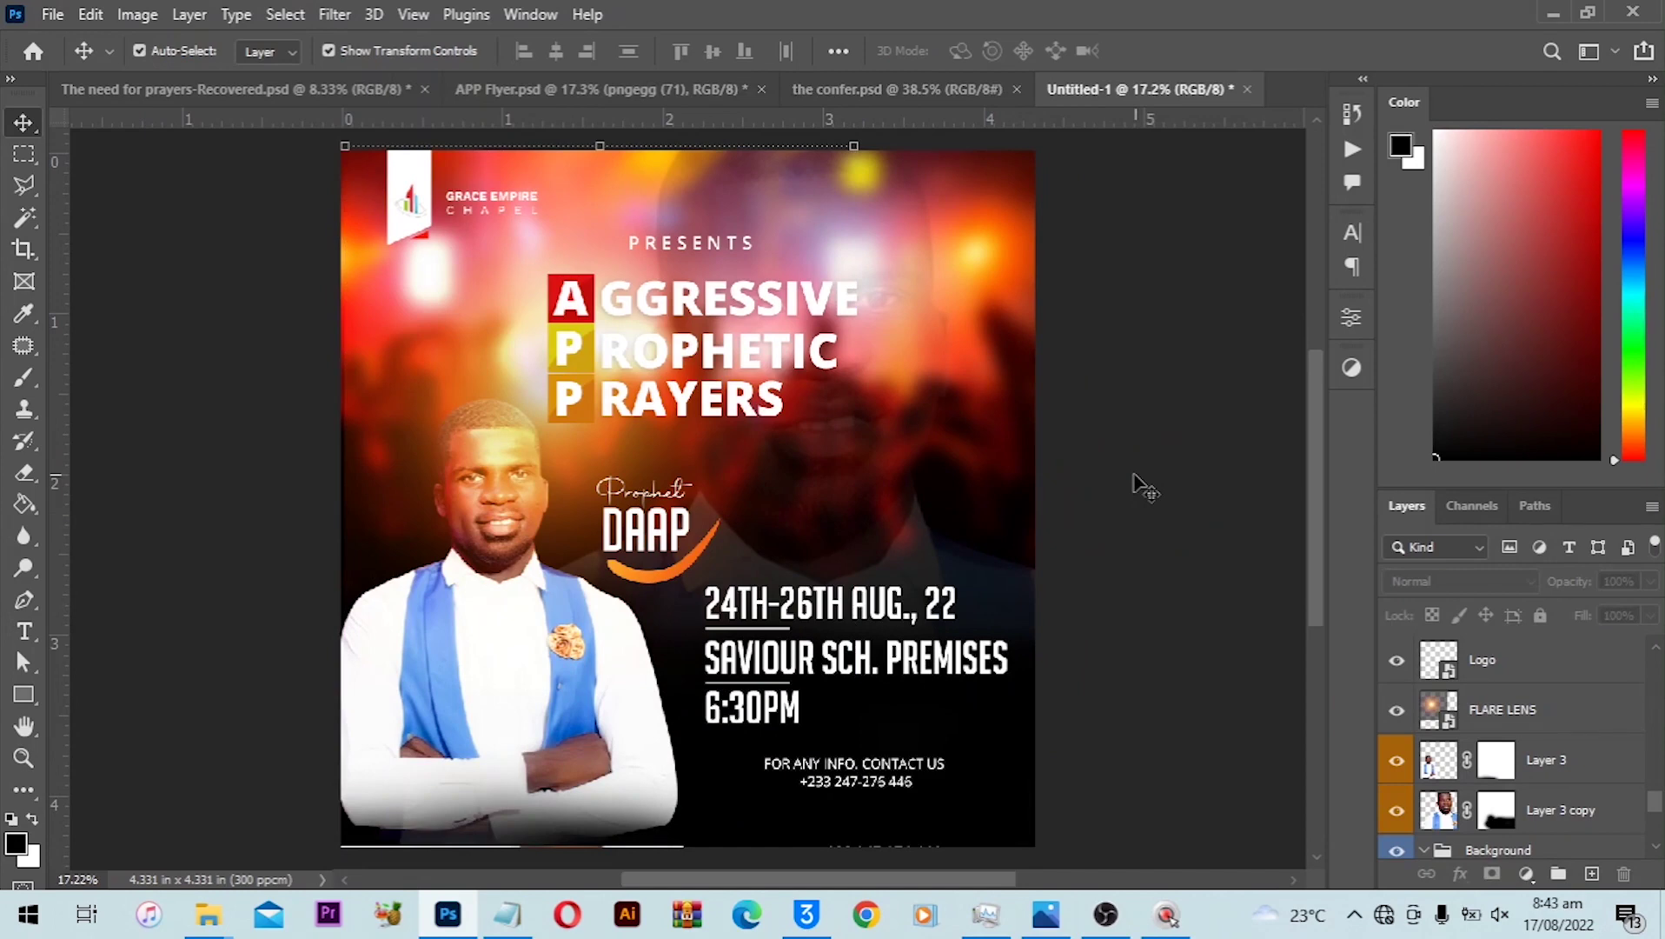
scroll(721, 448, down, 1)
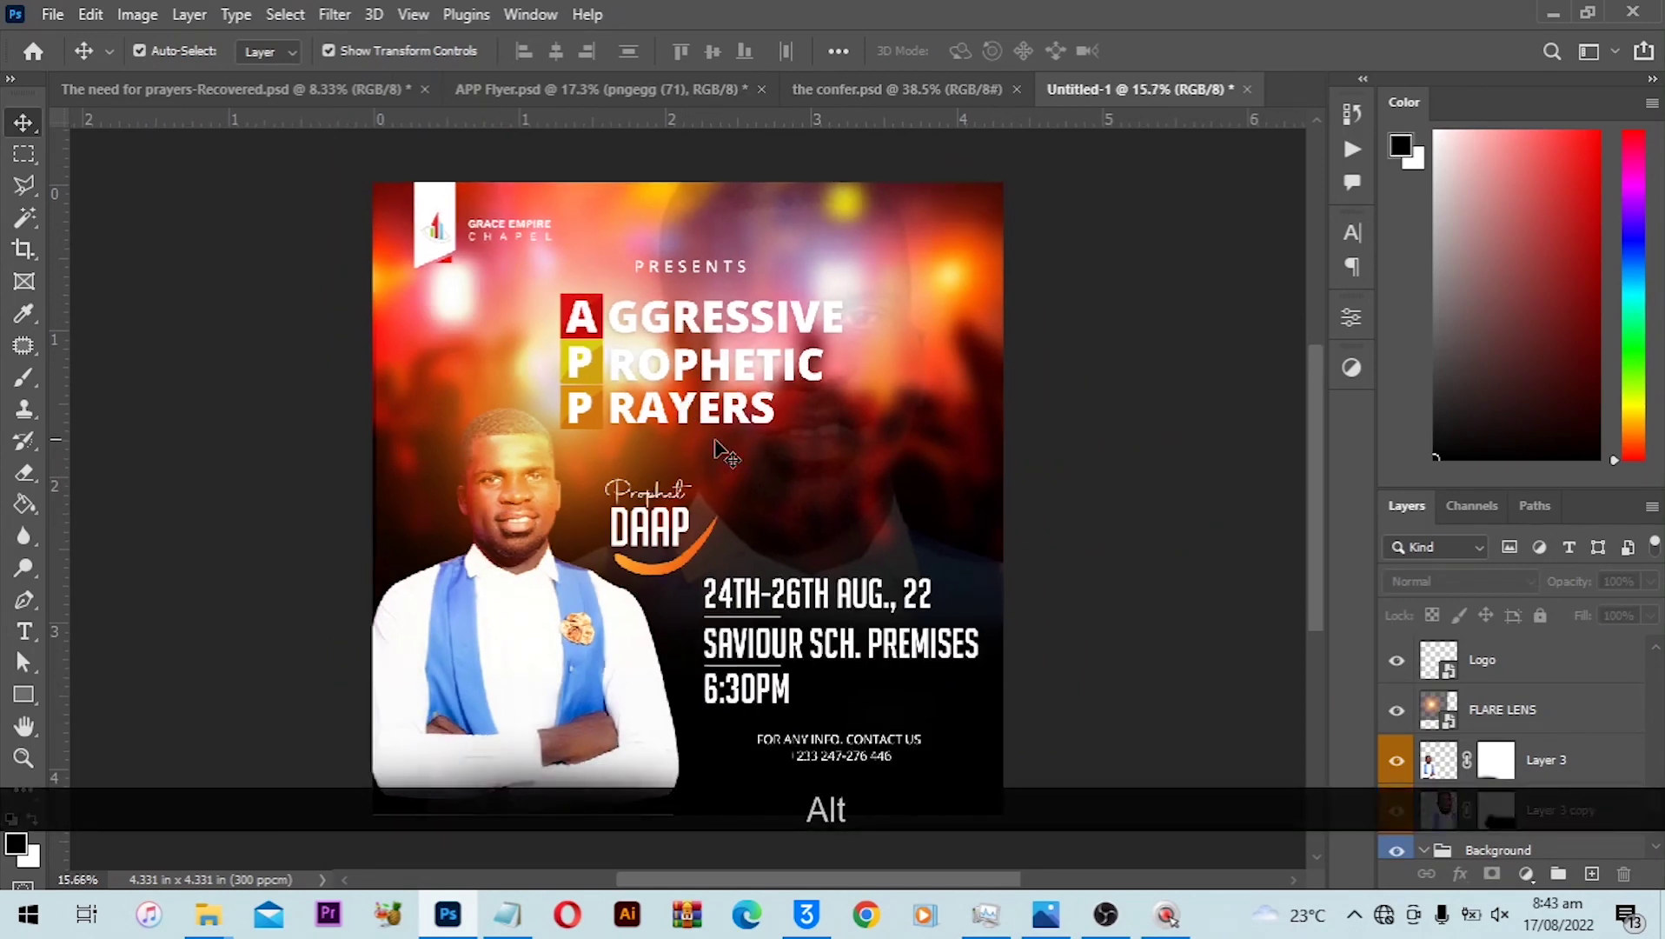
click(601, 89)
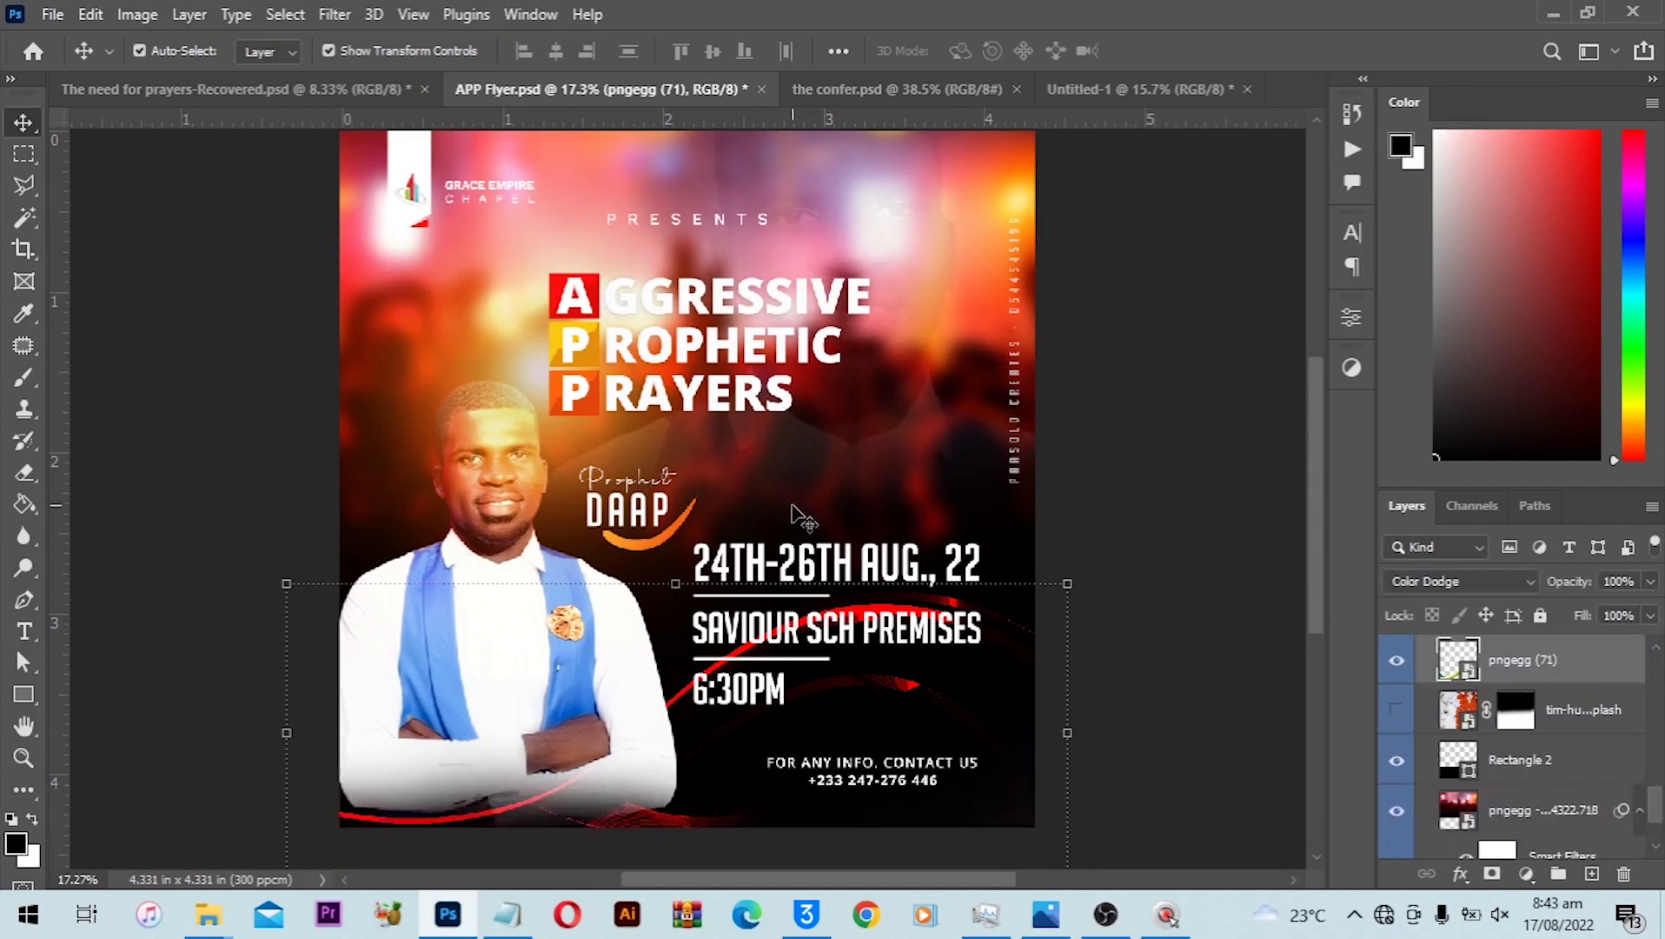
key(ctrl)
key(ctrl+0)
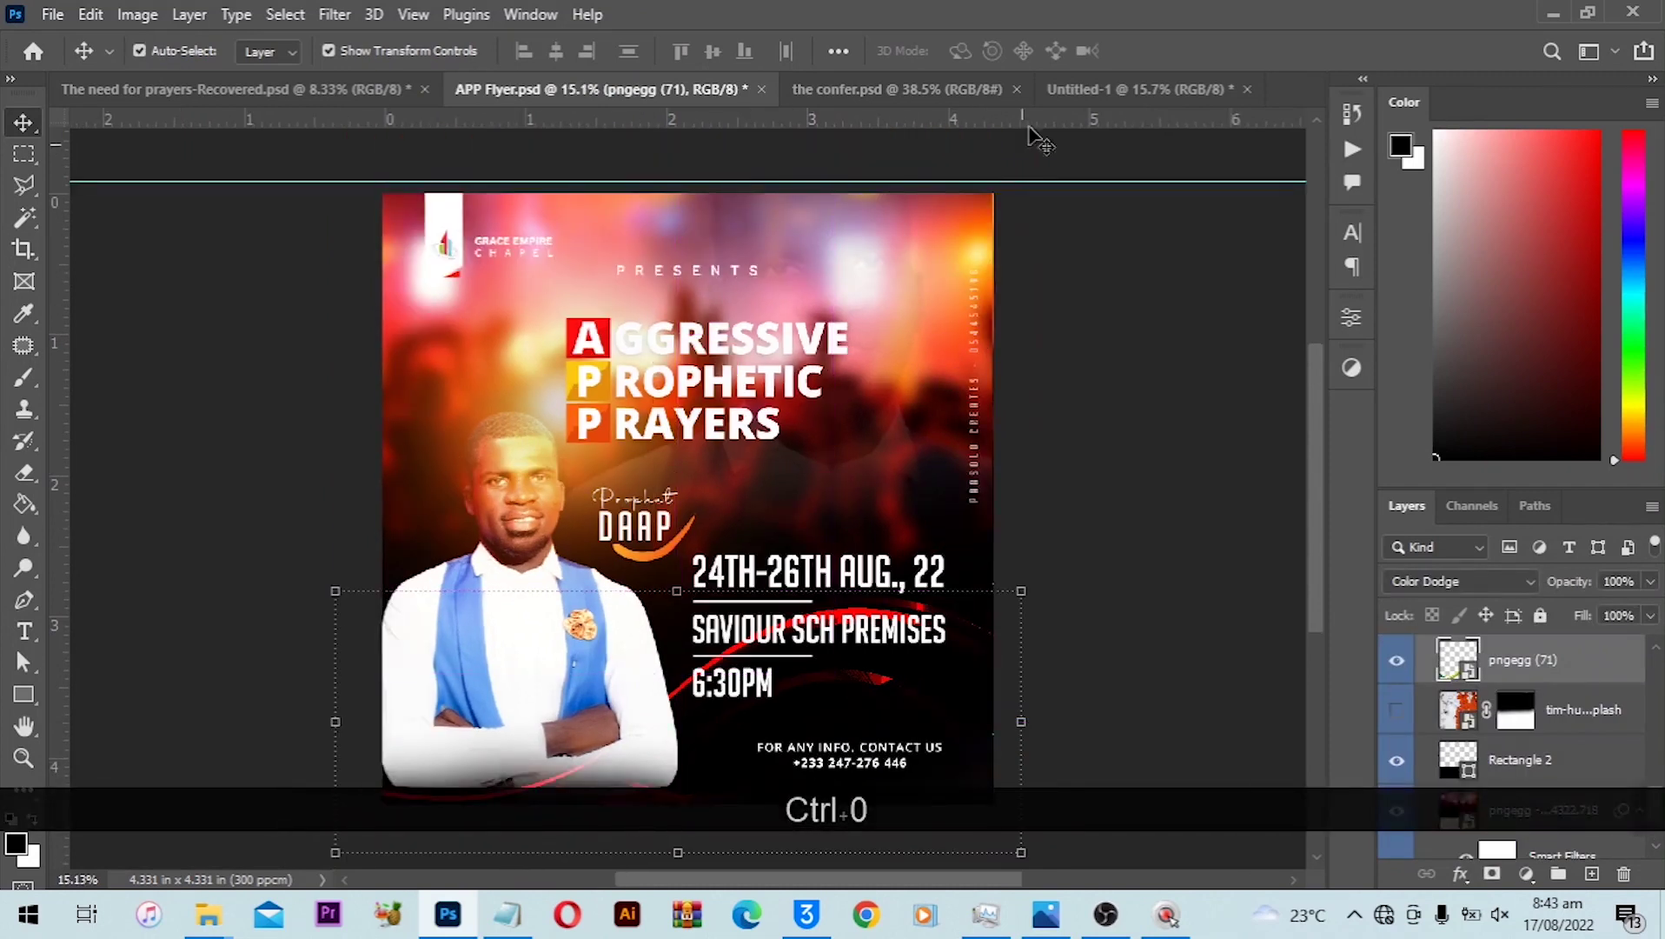
click(1114, 87)
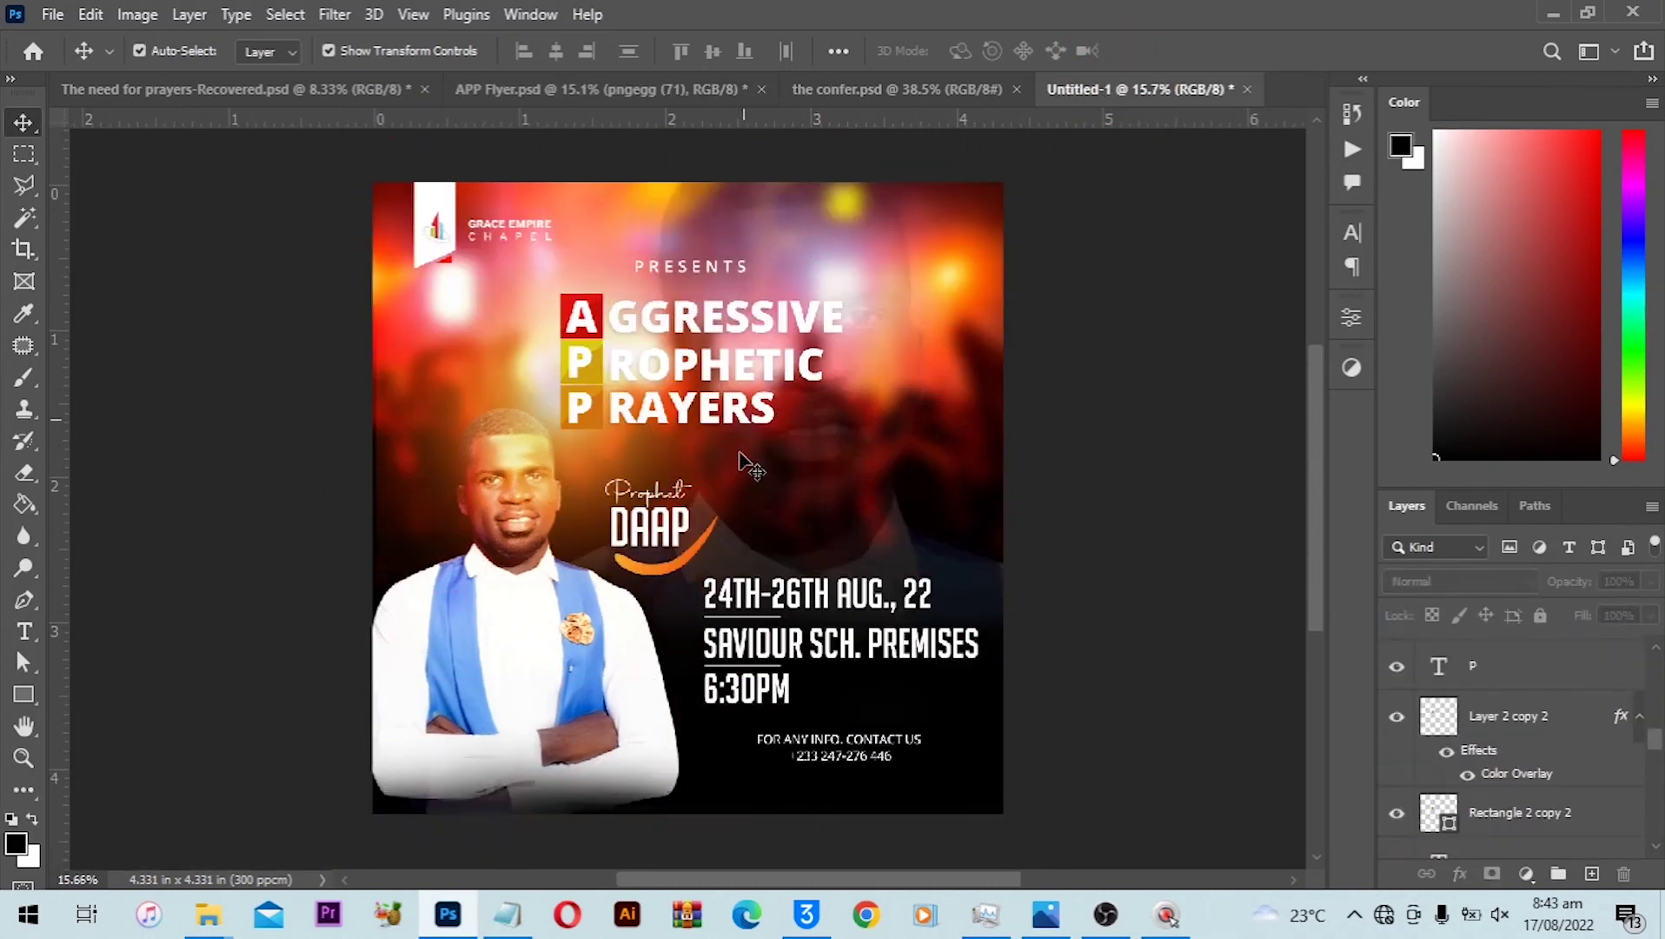